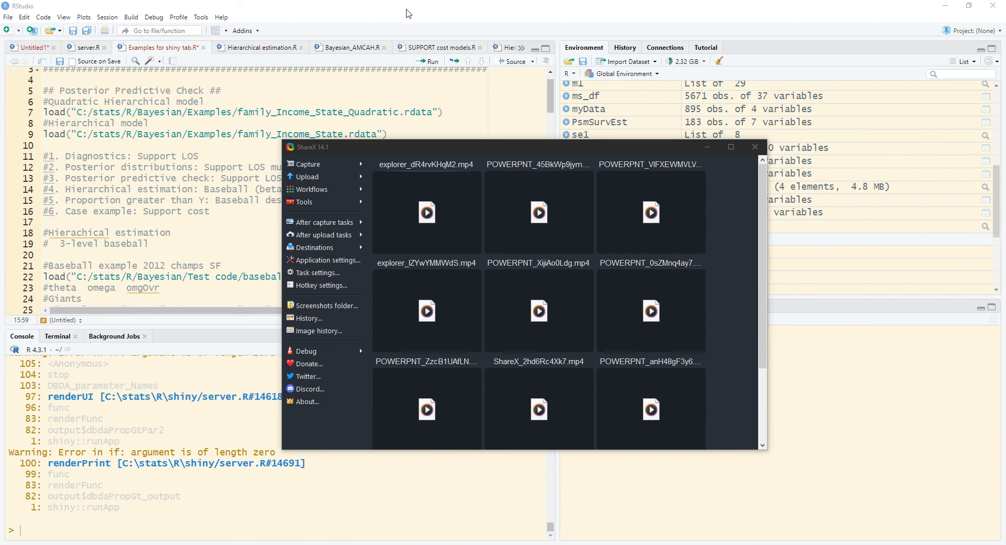
- Bring RStudio to the front and save the script Examples for shiny tab.R
click(402, 26)
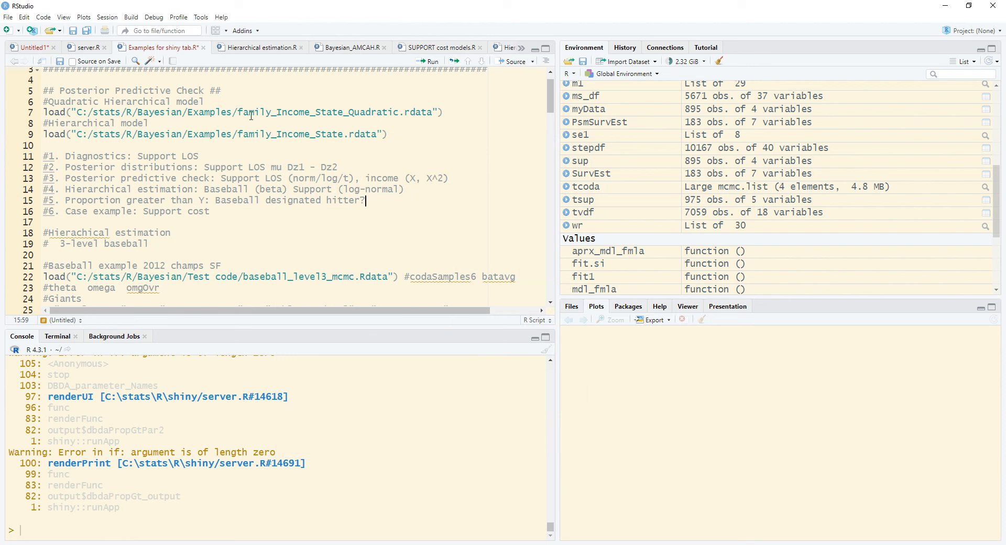
key(ctrl+s)
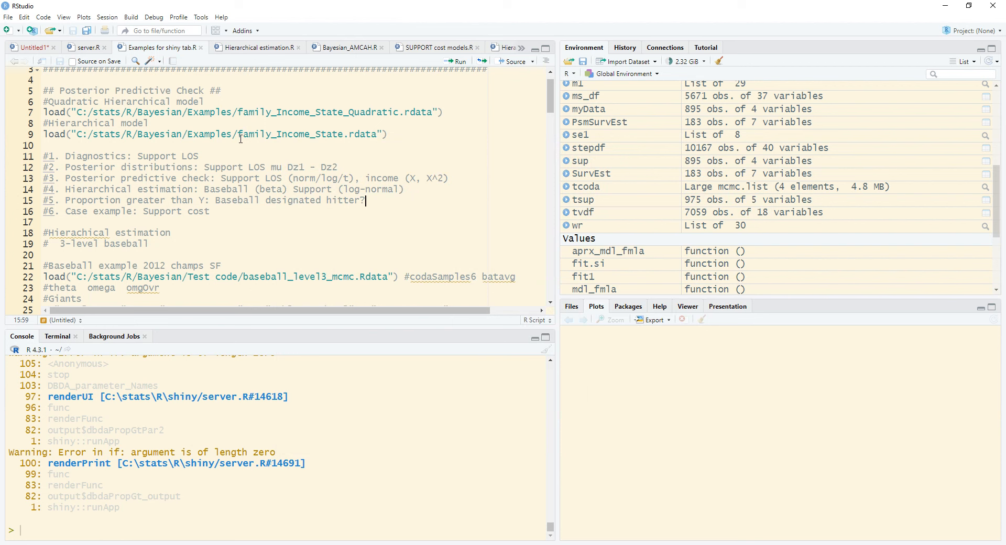
- Examine the numbered outline comments on lines 11 to 16, from posterior distributions through the Support cost case example
click(134, 156)
key(ctrl+Right)
key(ctrl+shift+Left)
key(shift+Left)
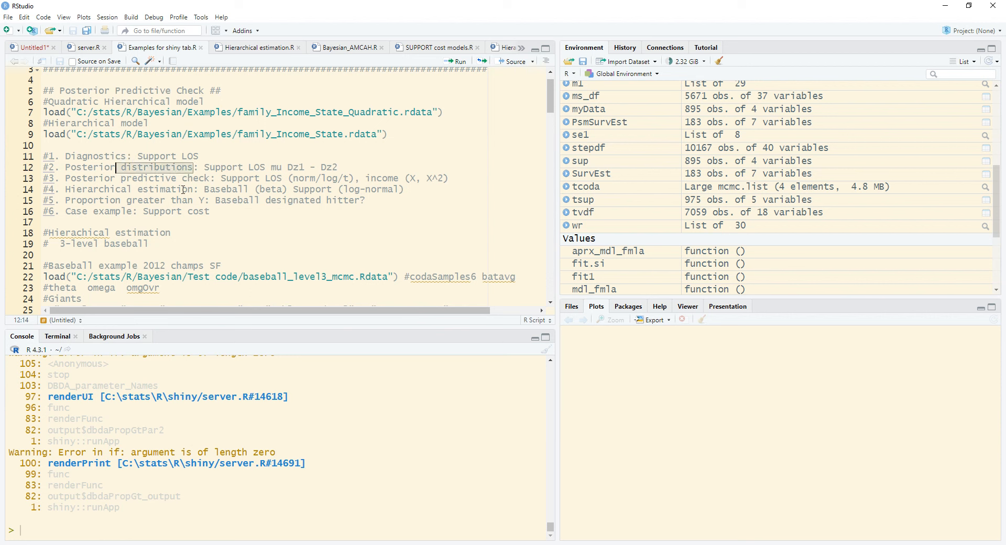
key(ctrl+shift+Left)
key(Down)
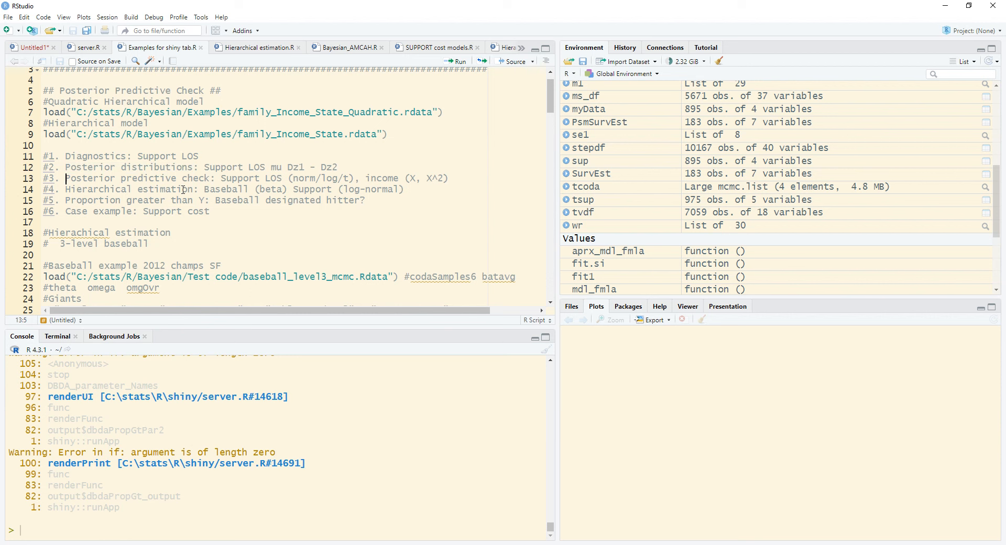
key(ctrl+shift+Right)
key(ctrl+shift+Right)
key(ctrl+shift+Right)
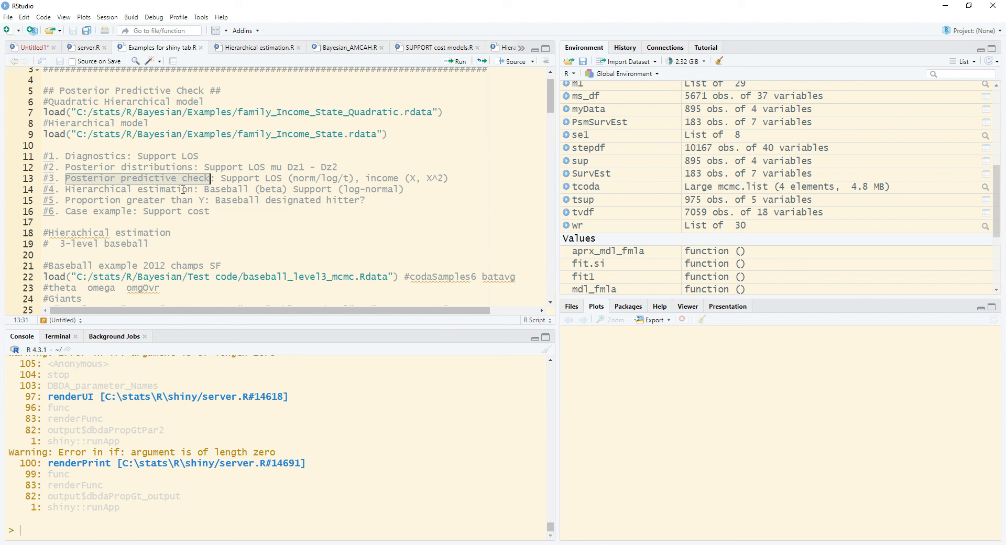
key(Down)
key(Left)
key(Left)
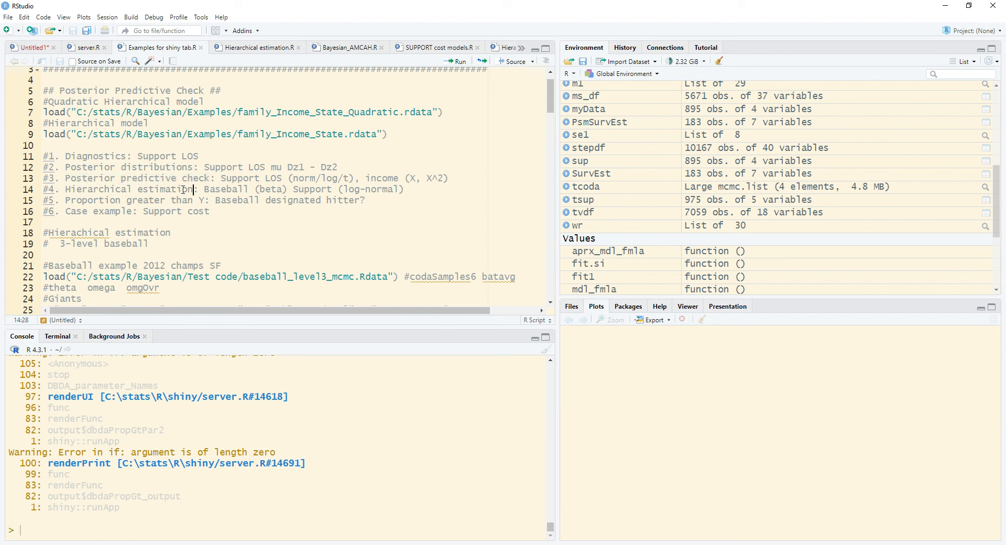
key(ctrl+shift+Left)
key(shift+Left)
key(ctrl+shift+Left)
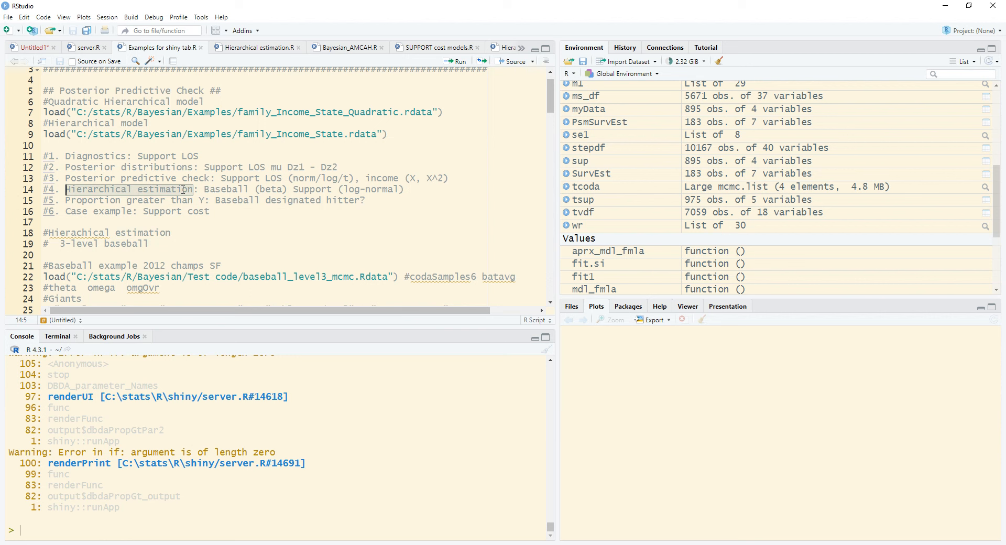
key(Down)
key(shift+Right)
key(shift+Right)
key(shift+Right)
key(shift+Right)
key(shift+Right)
key(shift+Right)
key(shift+Right)
key(shift+Right)
key(shift+Right)
key(shift+Right)
key(shift+Right)
key(shift+Right)
key(shift+Right)
key(shift+Right)
key(shift+Right)
key(shift+Right)
key(shift+Right)
key(shift+Right)
key(shift+Right)
key(shift+Right)
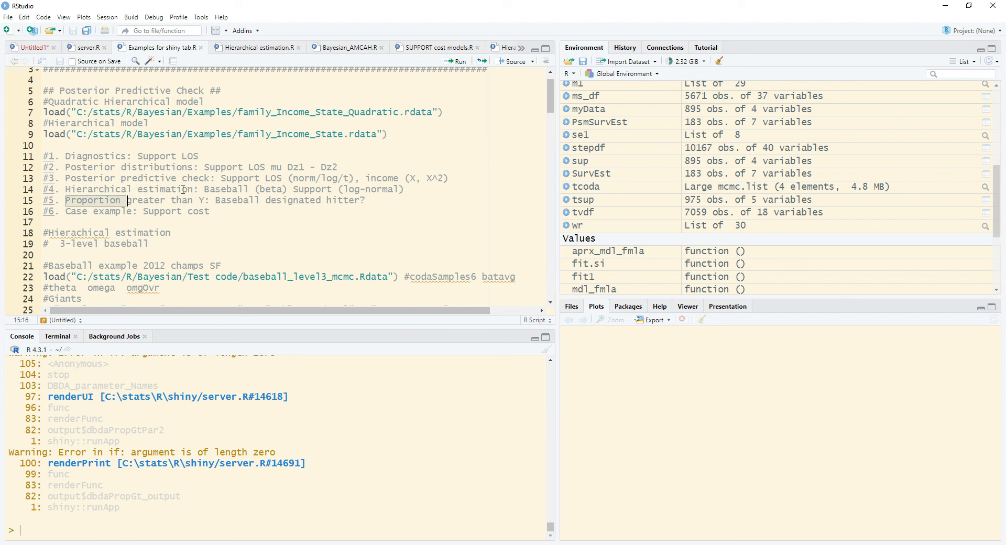
key(shift+Right)
click(219, 211)
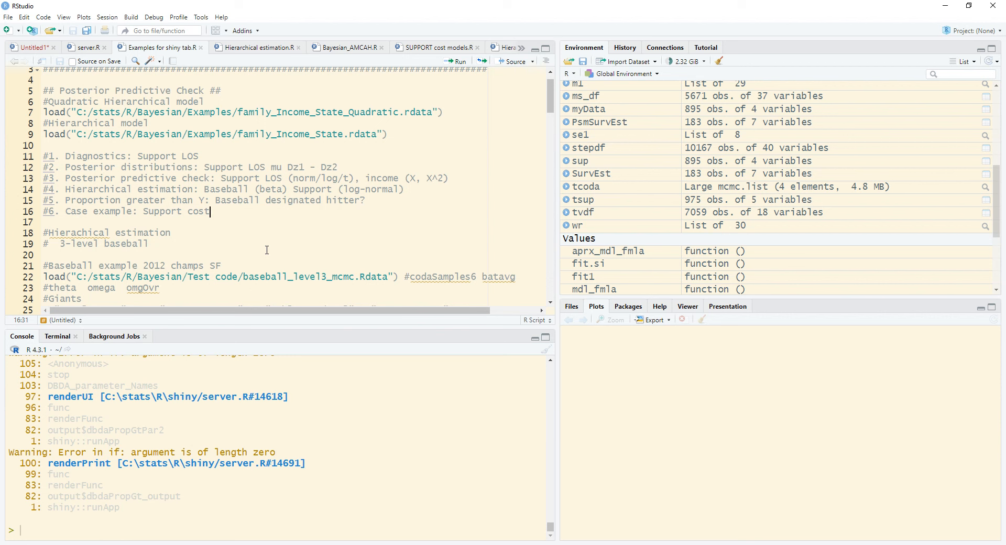
- Open the server.R script, run it as a Shiny app and maximize the app window
click(377, 142)
click(89, 48)
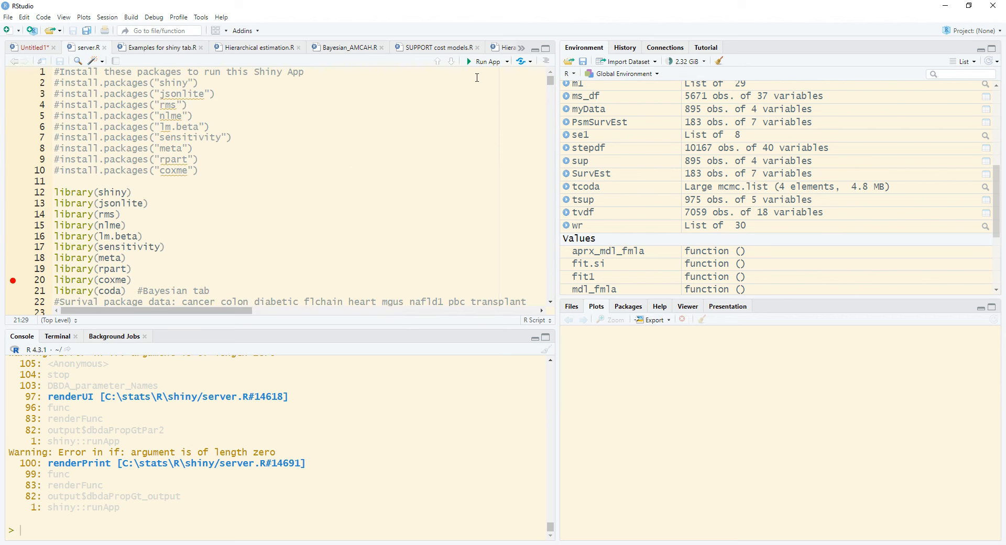
click(484, 61)
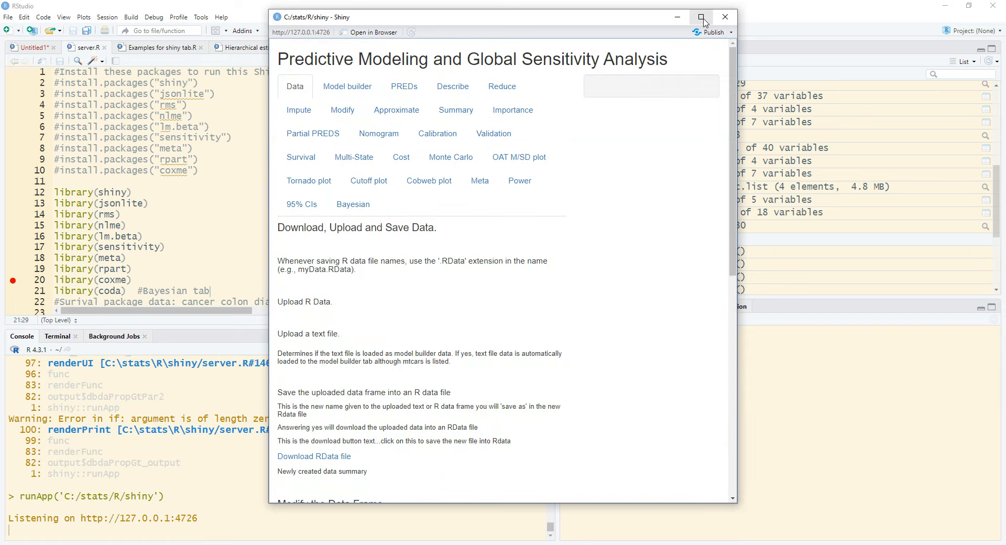
click(701, 17)
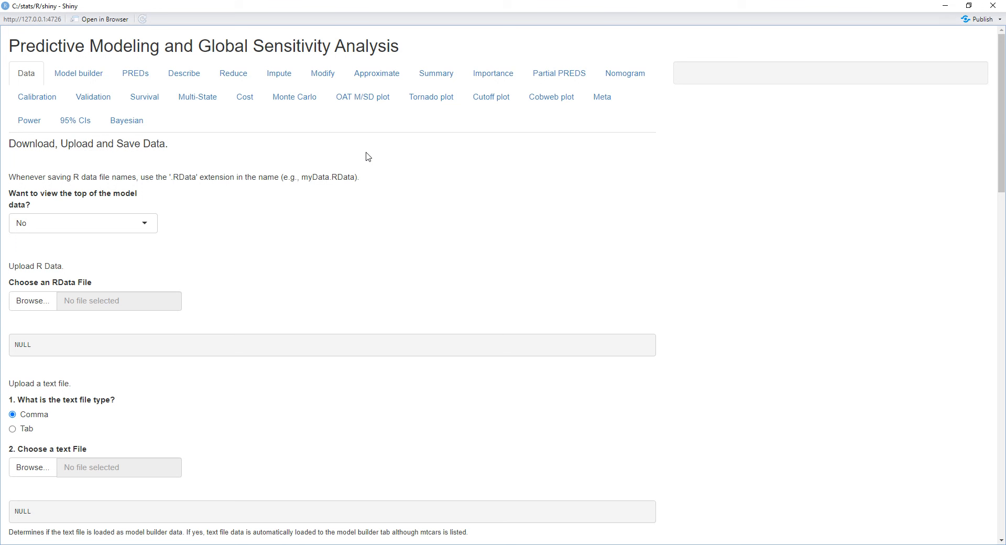
- Set the model builder's data frame name to support
click(95, 79)
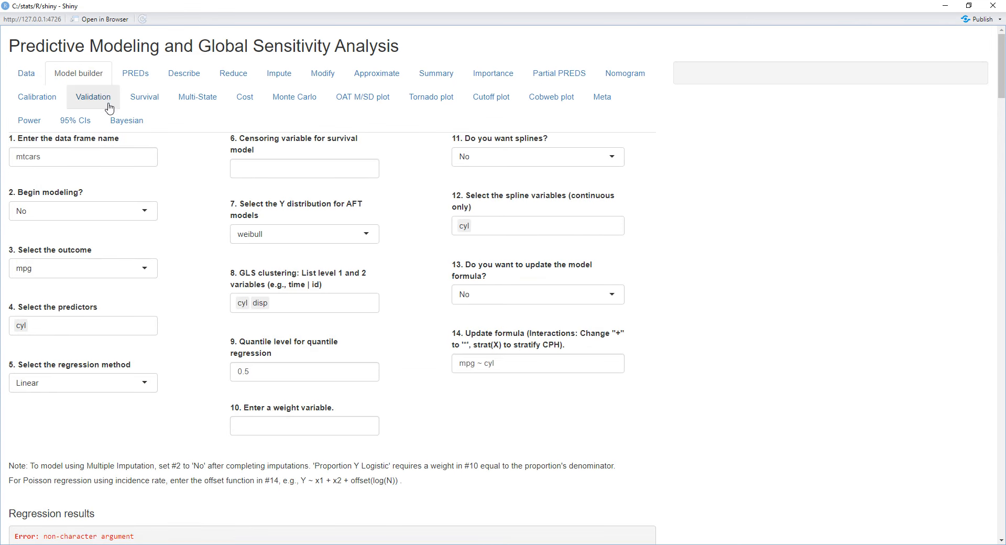
click(77, 160)
double_click(52, 158)
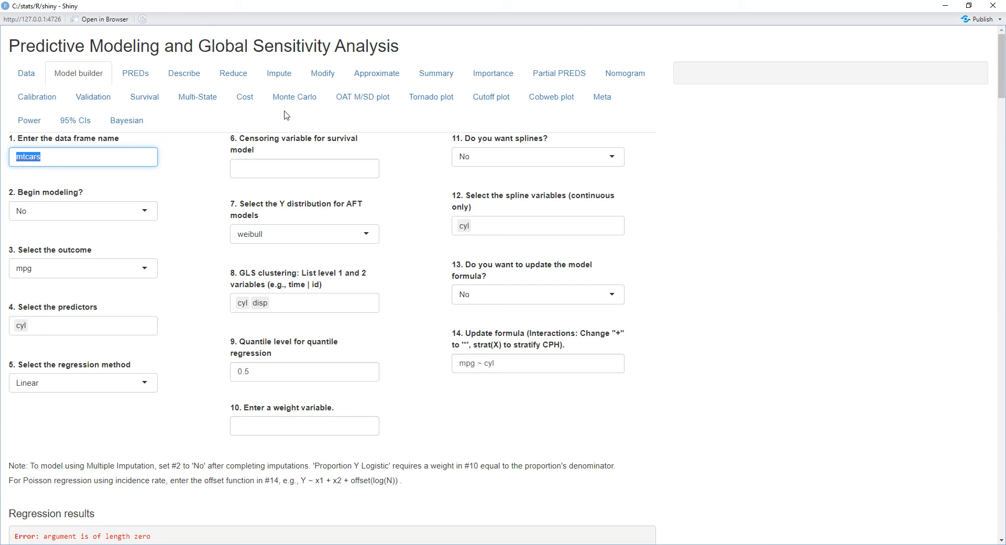
text(support)
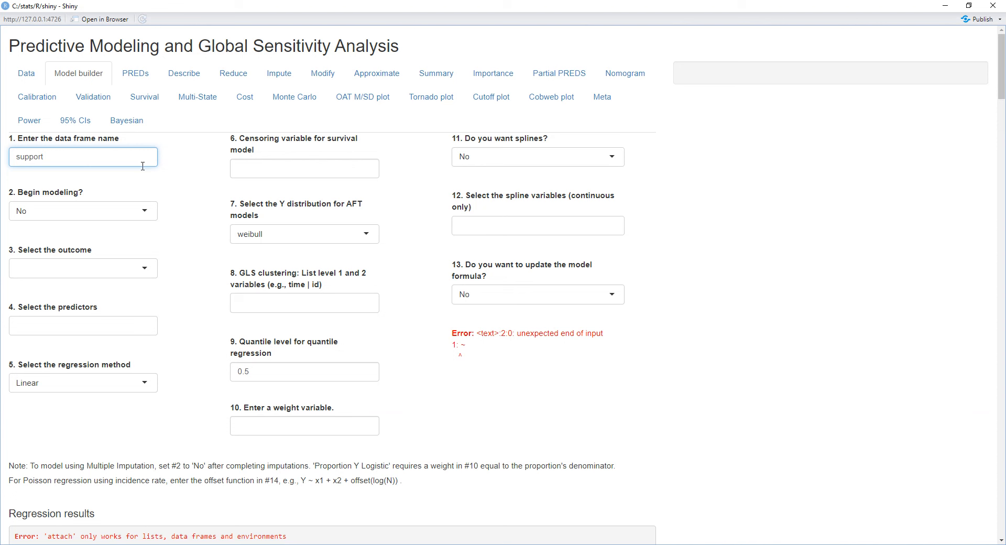
click(192, 172)
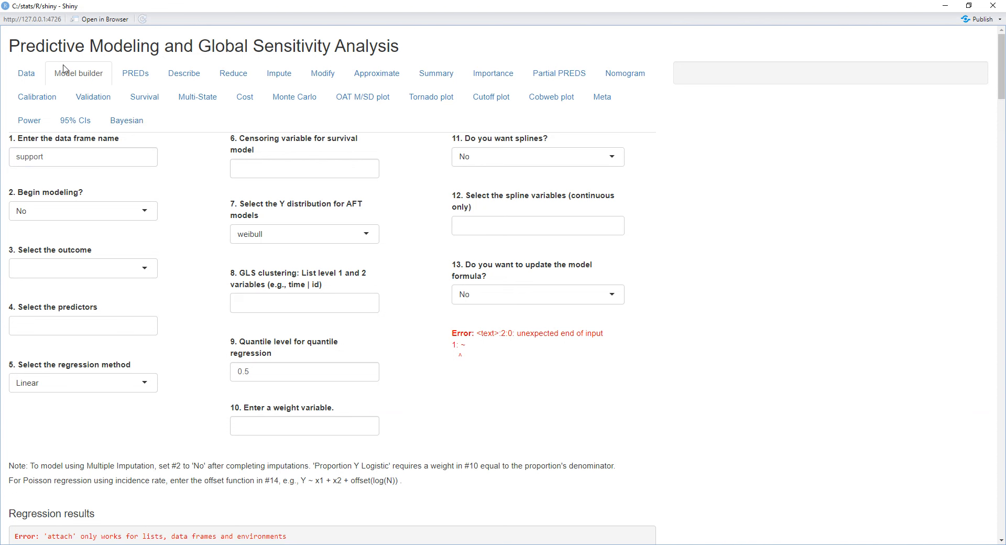
- Enter loscoda as the Coda object name for the Bayesian analysis
click(127, 120)
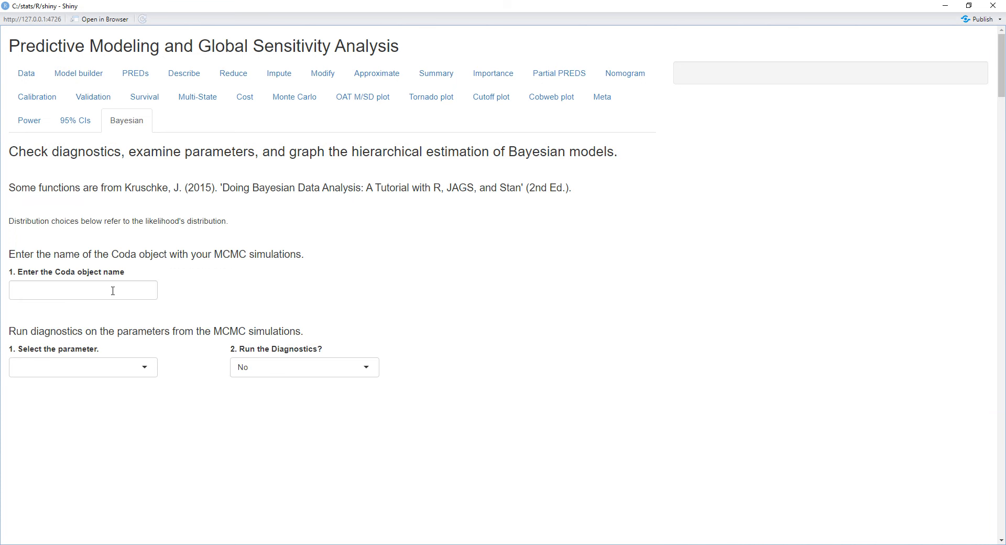
click(113, 291)
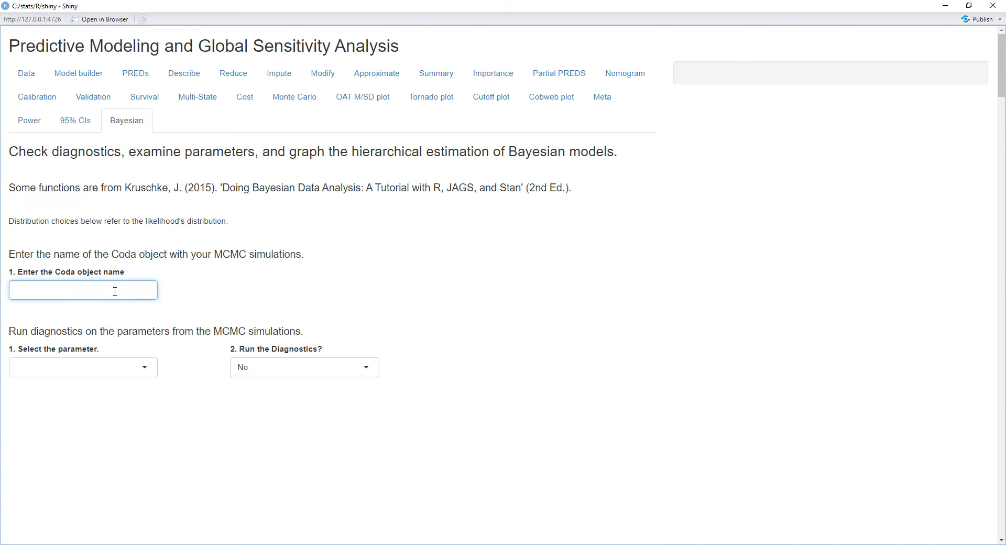
text(loscoda)
click(168, 321)
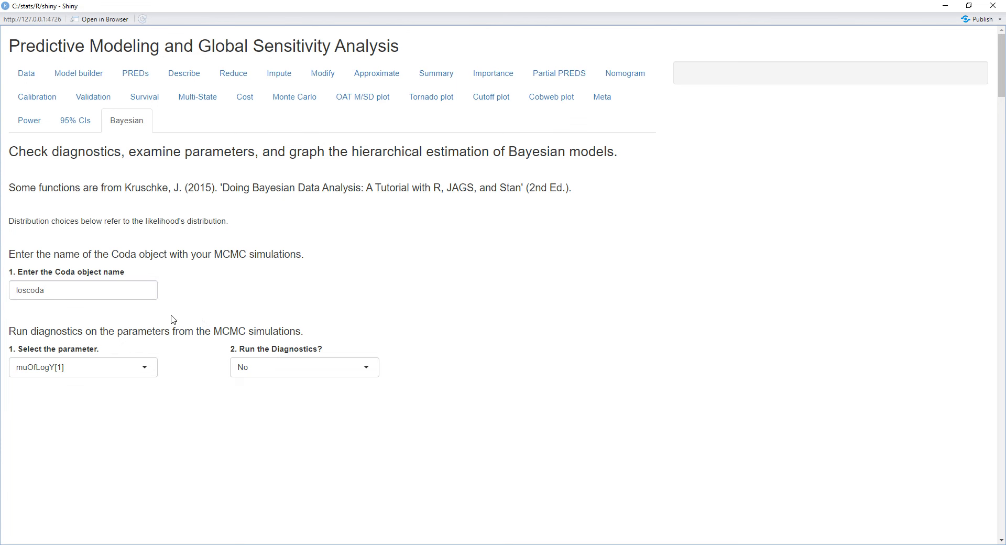
- Run the MCMC diagnostics on parameter muOfLogY[1], after reviewing the available parameters
scroll(191, 362, down, 3)
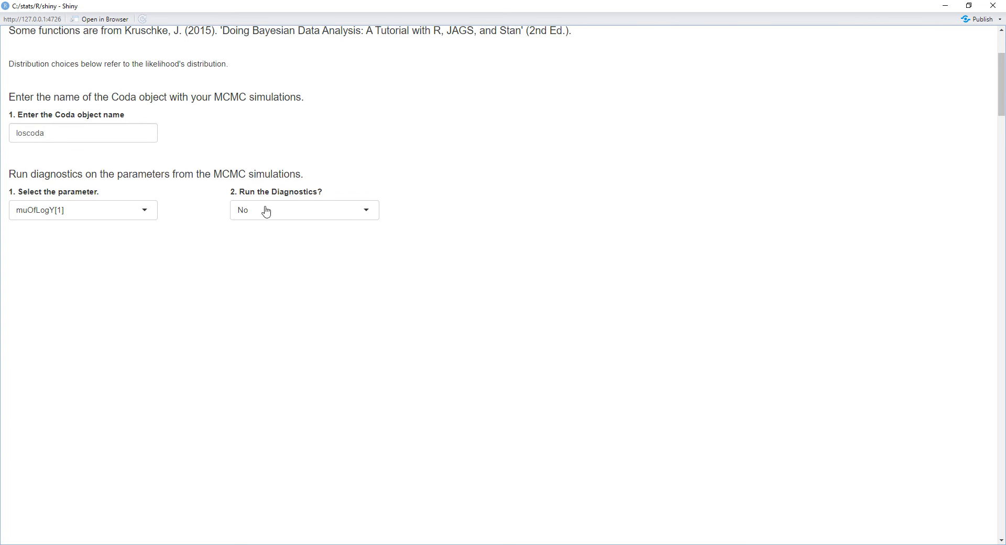
drag(309, 176, 8, 176)
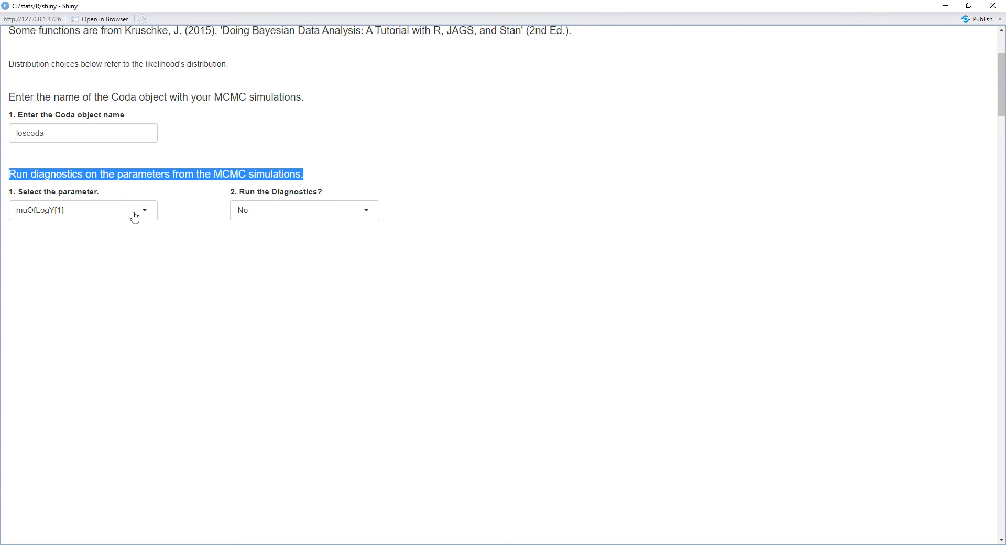
click(148, 196)
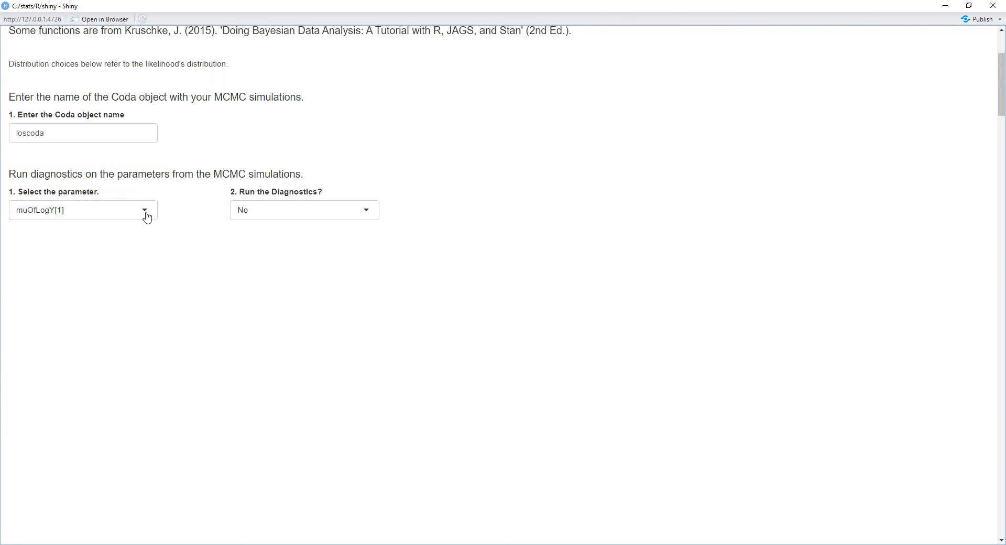
click(147, 217)
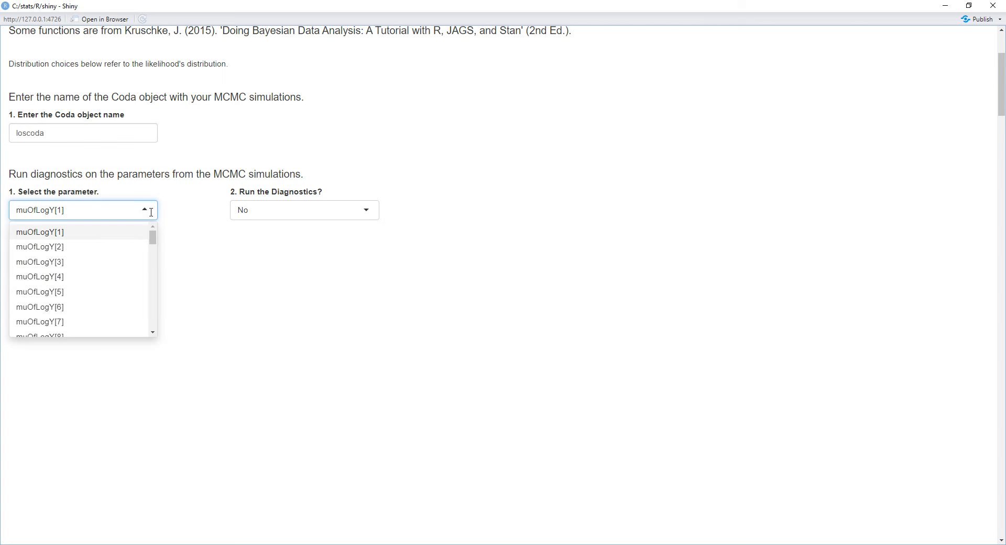
click(187, 229)
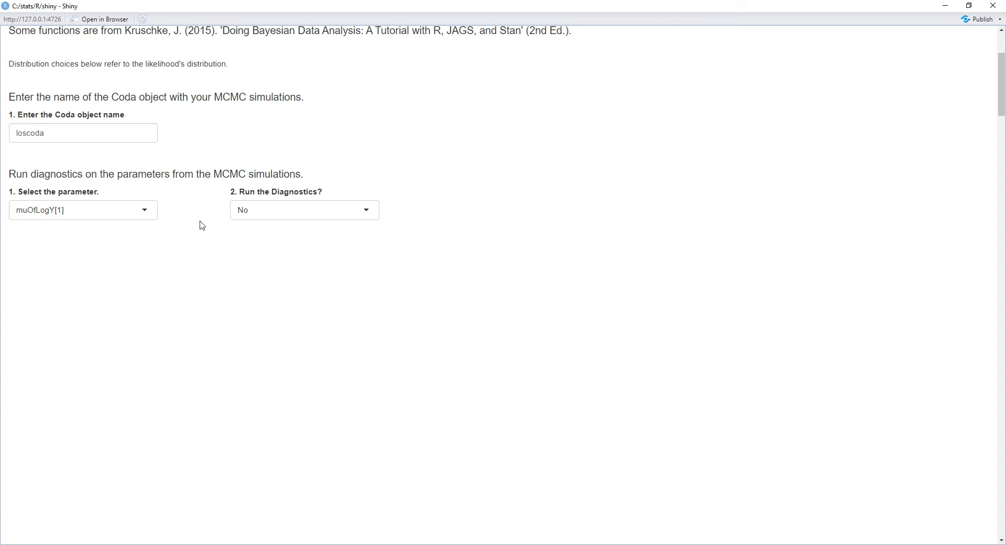
click(369, 213)
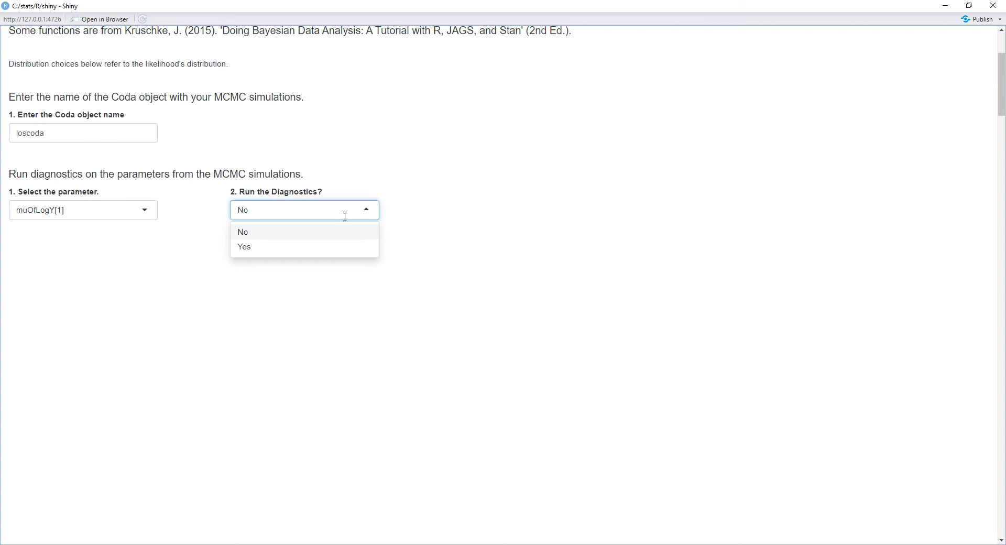
click(336, 247)
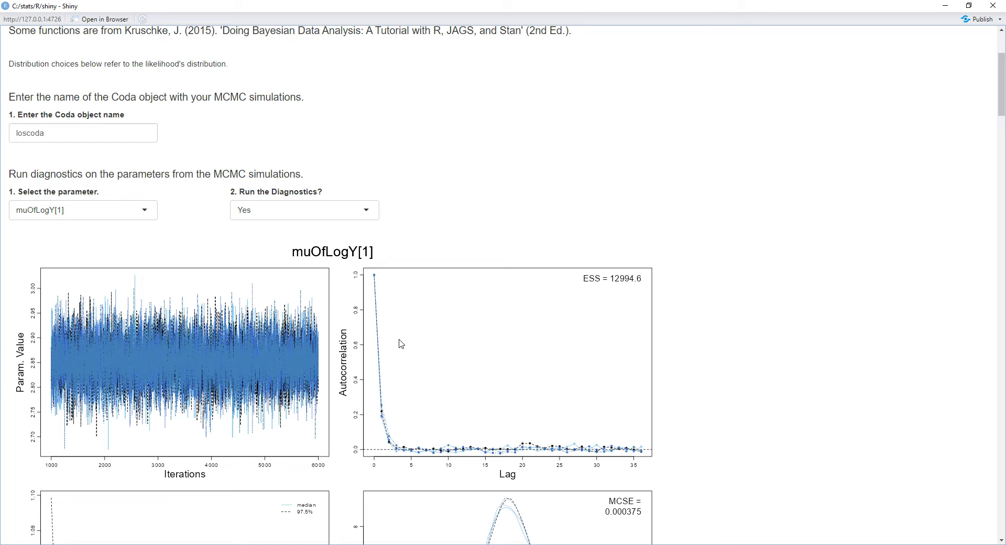
- Examine the diagnostic plots for muOfLogY[1], the Coda object name and the list of available parameters
scroll(401, 343, down, 3)
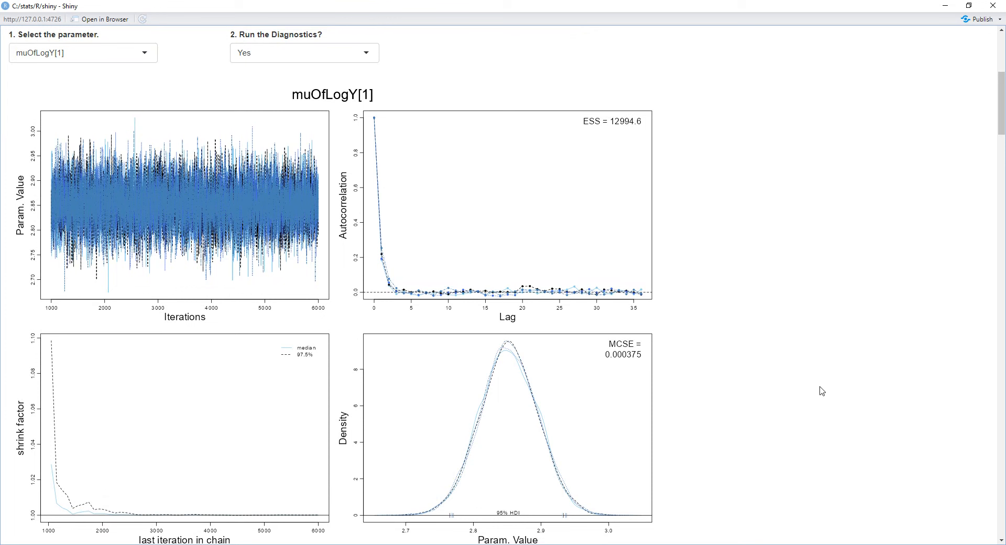
scroll(809, 391, up, 4)
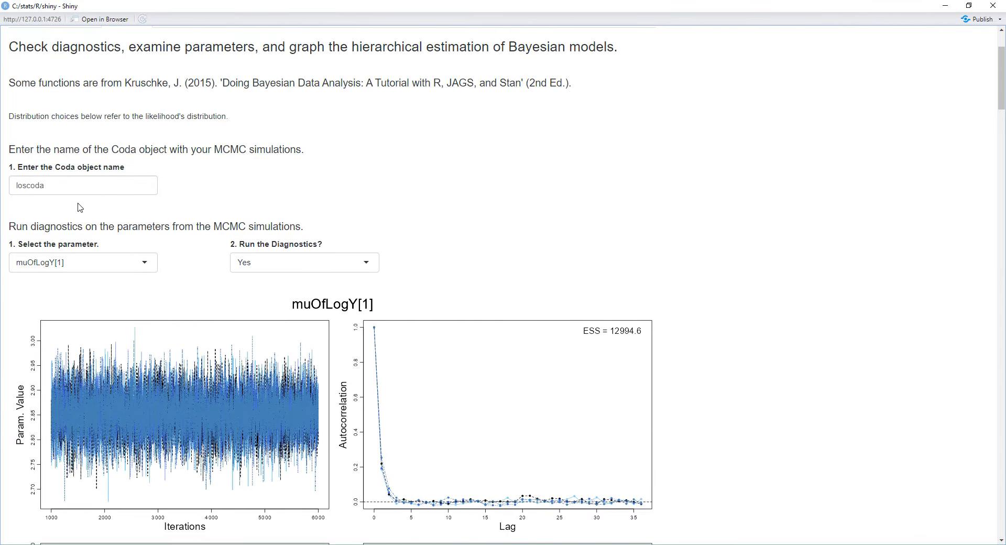
drag(76, 185, 18, 185)
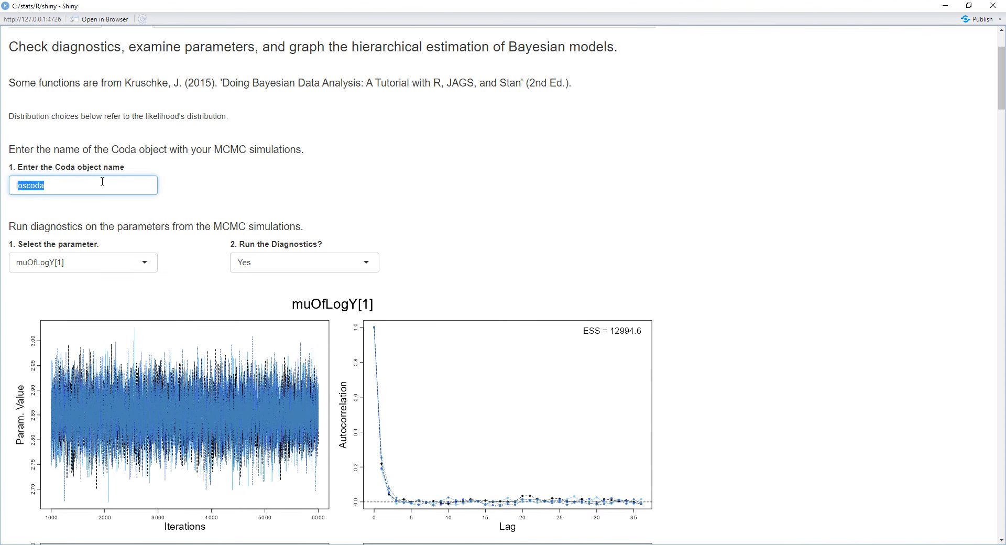
scroll(356, 286, down, 4)
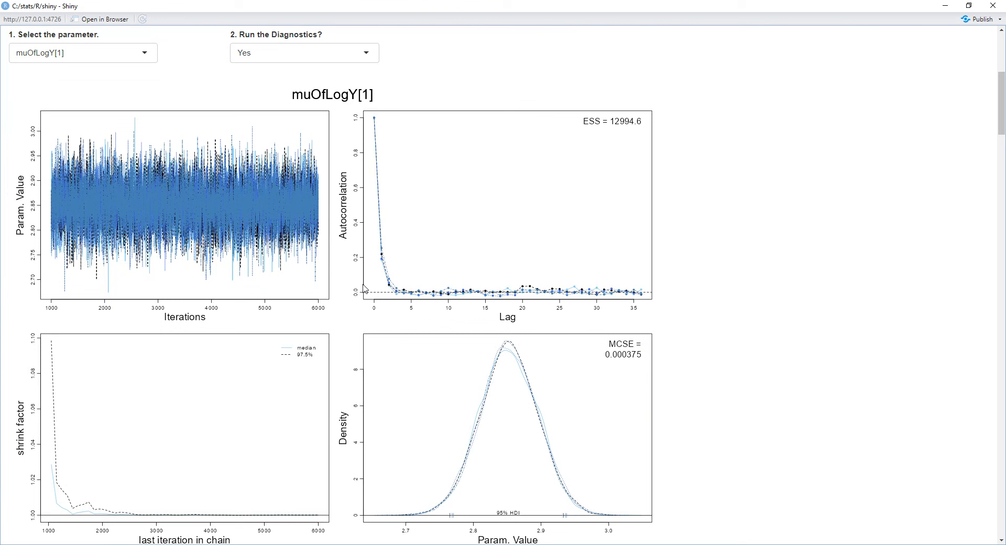
click(145, 58)
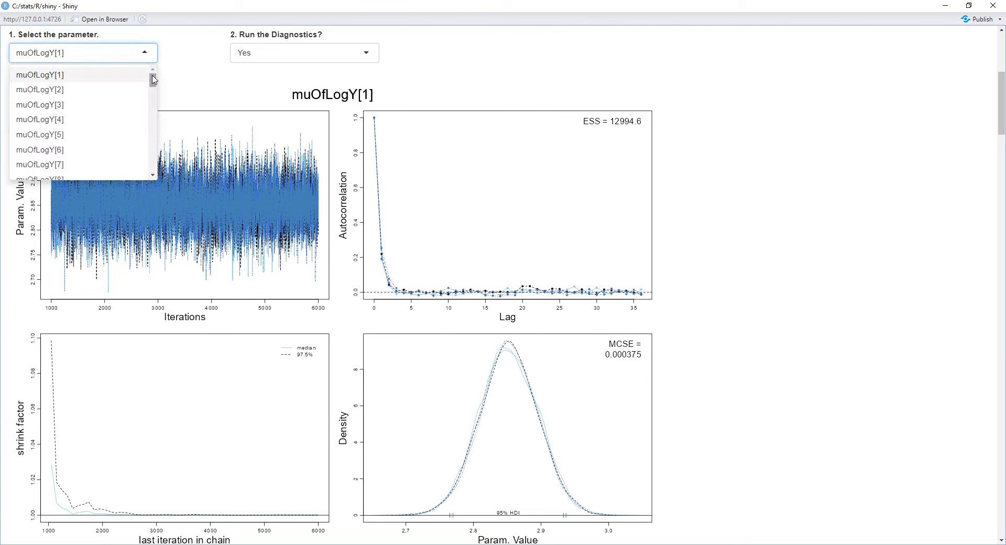
mouse_move(154, 79)
mouse_down()
mouse_move(155, 169)
mouse_move(163, 80)
mouse_up()
click(179, 77)
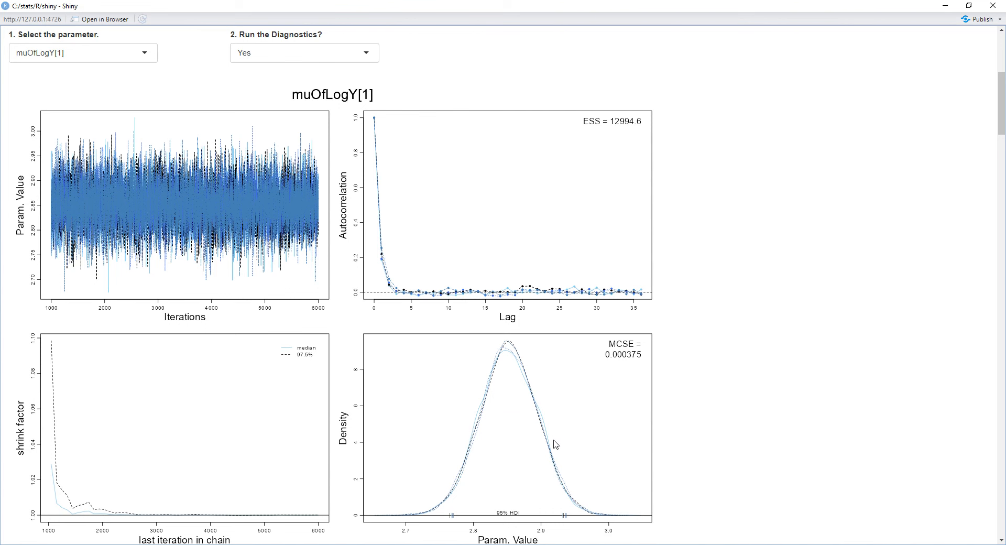
- Run the MCMC diagnostics for parameter muOfLogY[2] and for parameter muOfLogY[3]
scroll(524, 450, up, 1)
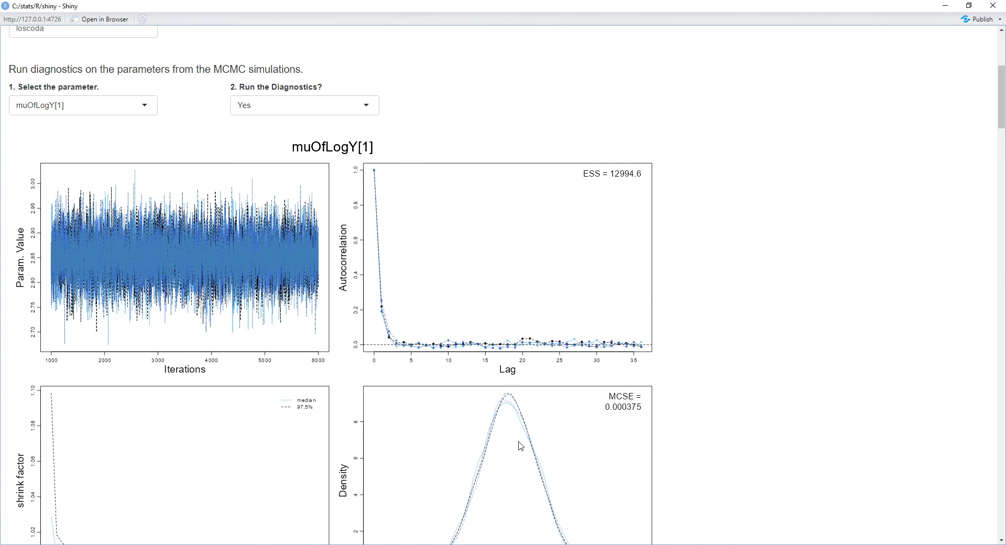
scroll(449, 405, down, 1)
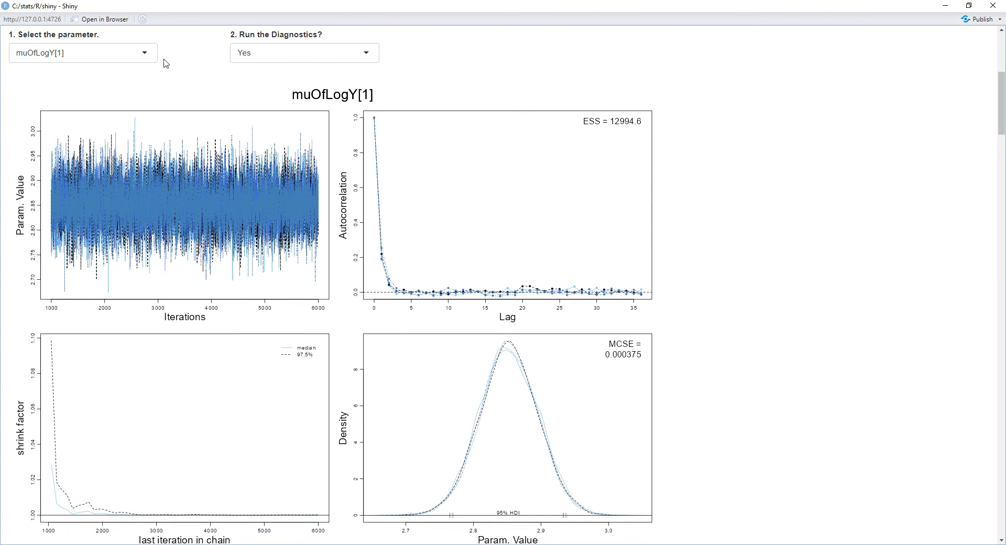
click(145, 55)
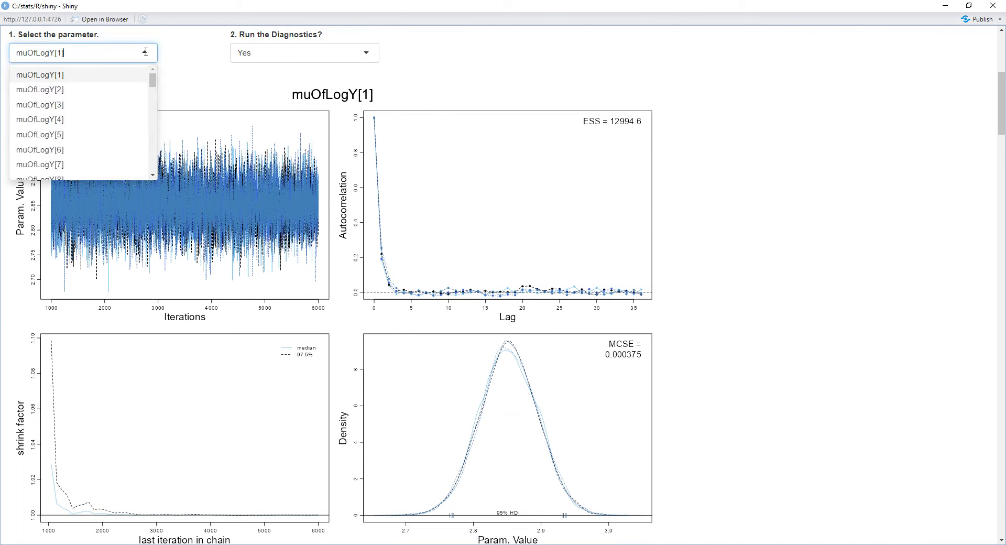
click(115, 96)
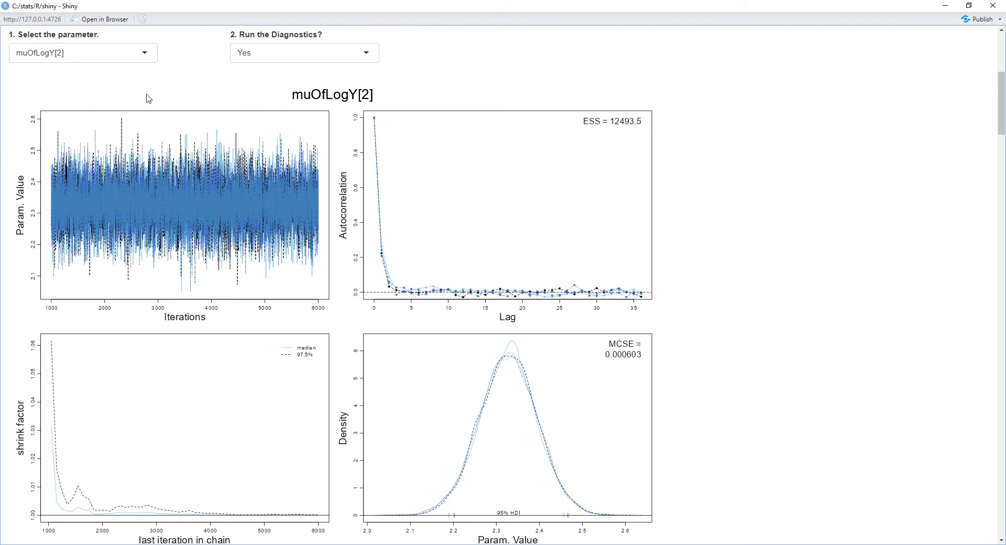
click(144, 56)
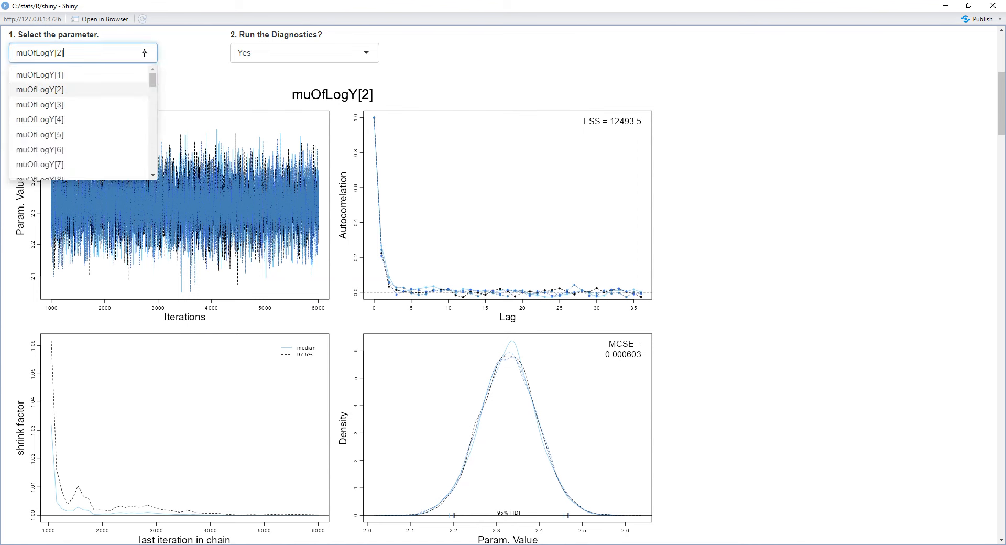
click(134, 103)
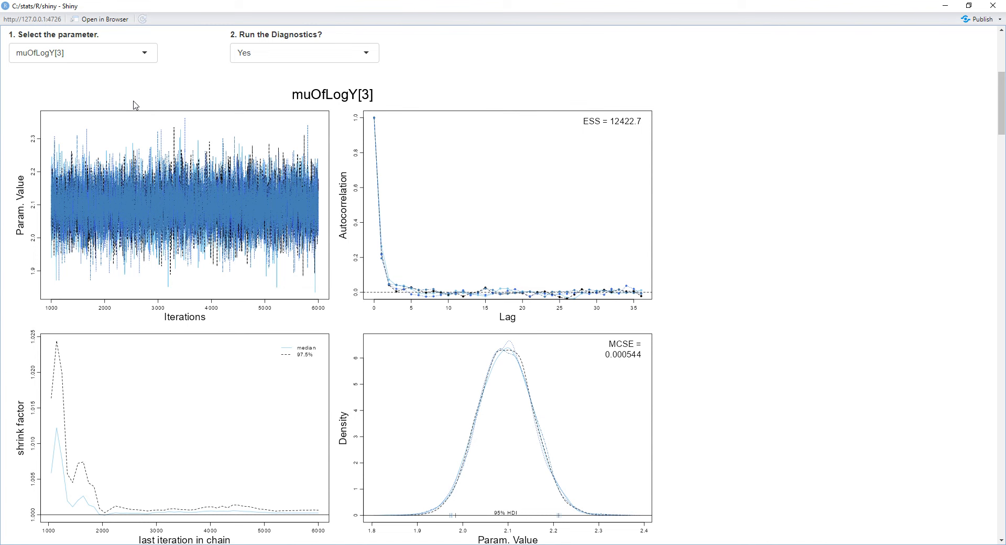
- Examine the settings for the Bayesian posterior marginal distributions with Highest Density Intervals, below the diagnostic plots
scroll(150, 102, down, 5)
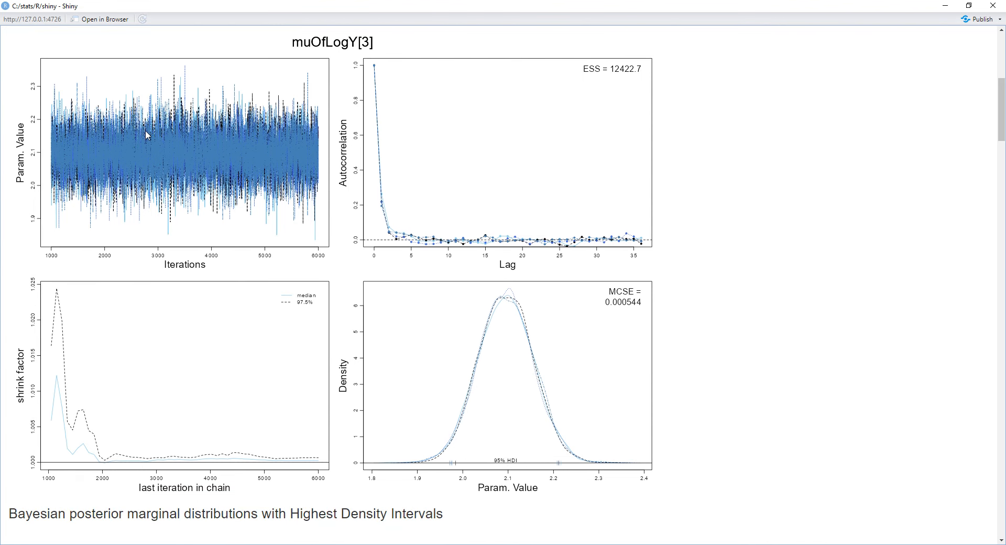
scroll(150, 137, down, 2)
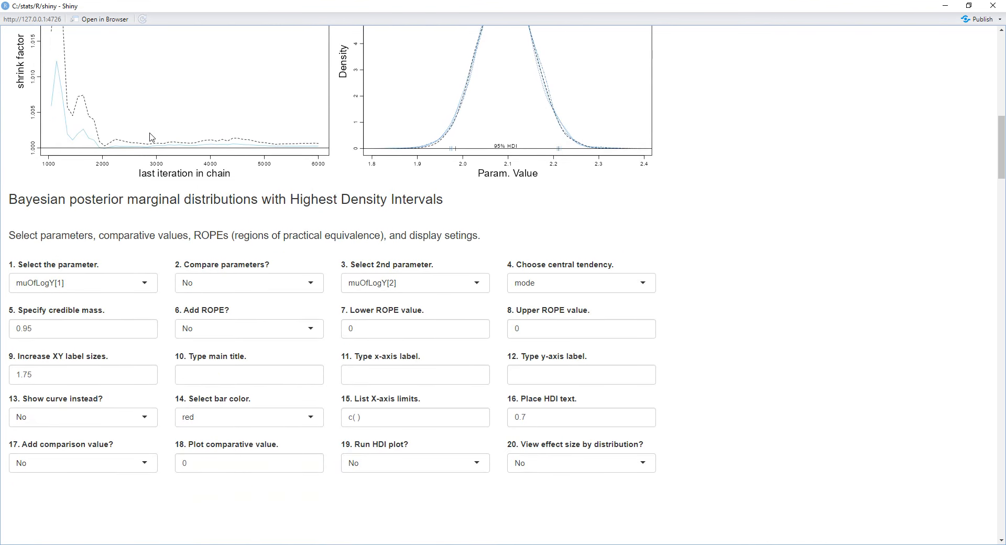
scroll(150, 136, down, 4)
scroll(150, 135, up, 2)
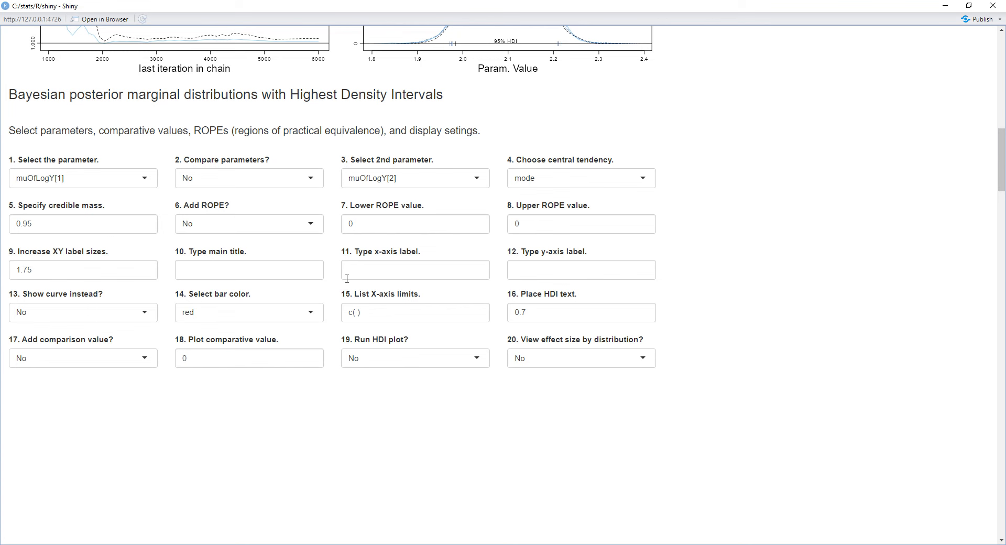
scroll(352, 285, up, 8)
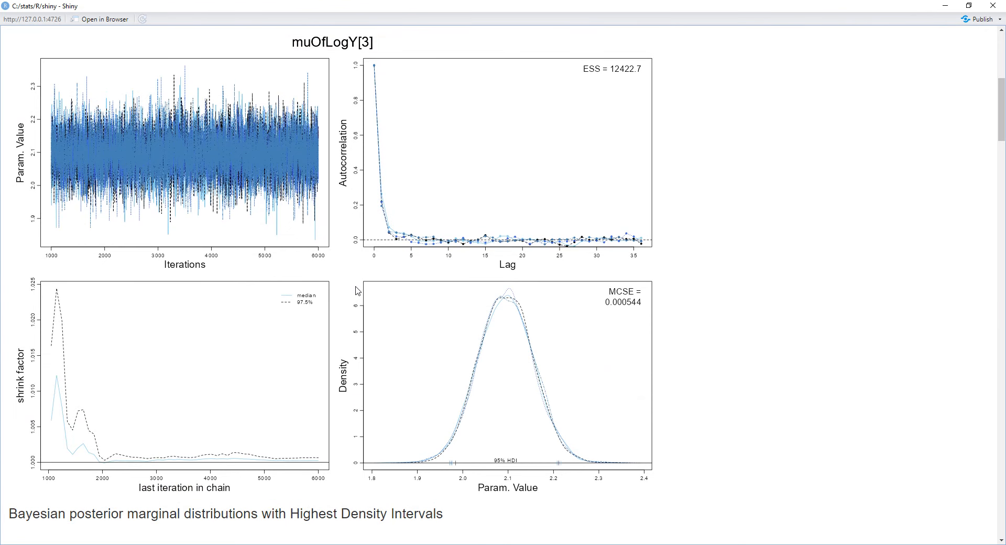
scroll(356, 291, down, 7)
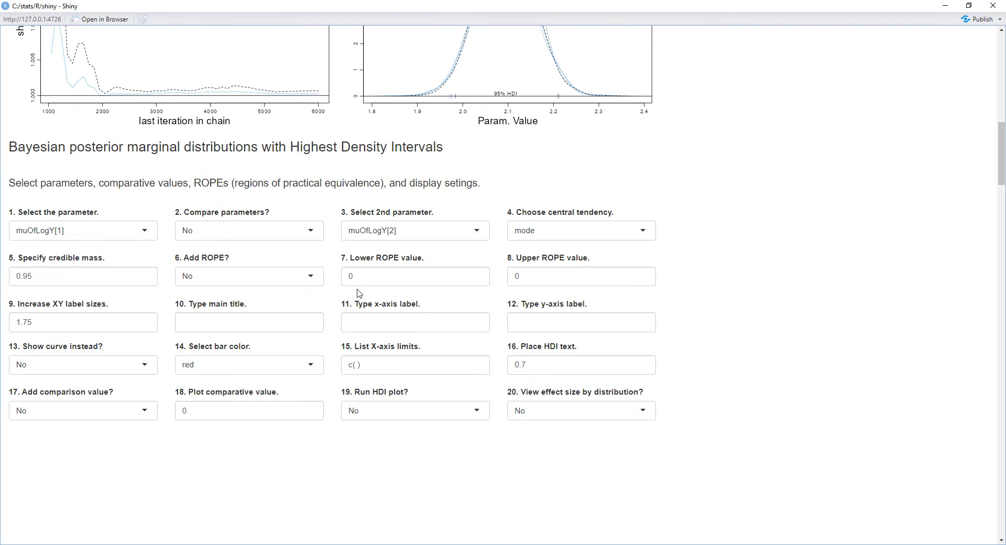
scroll(357, 294, down, 1)
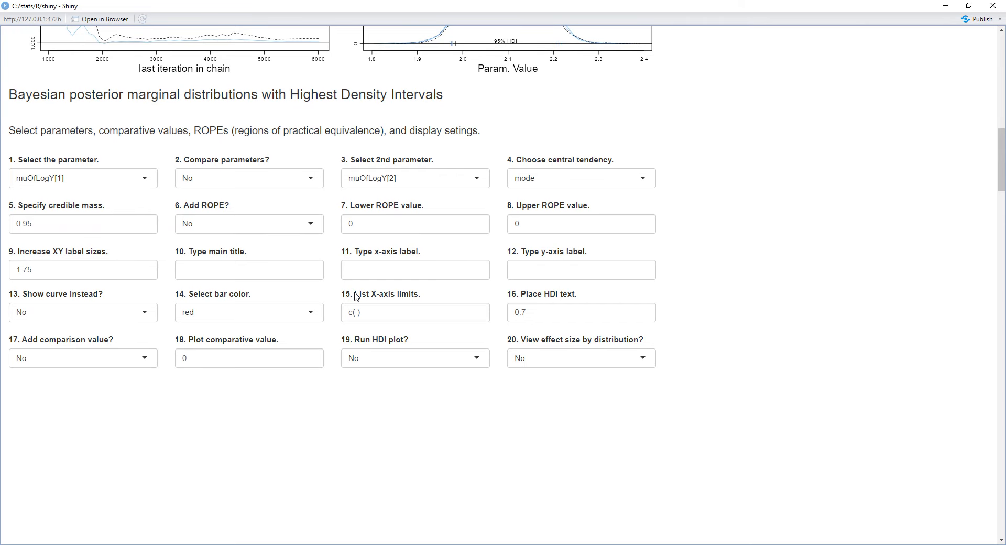
scroll(356, 297, up, 1)
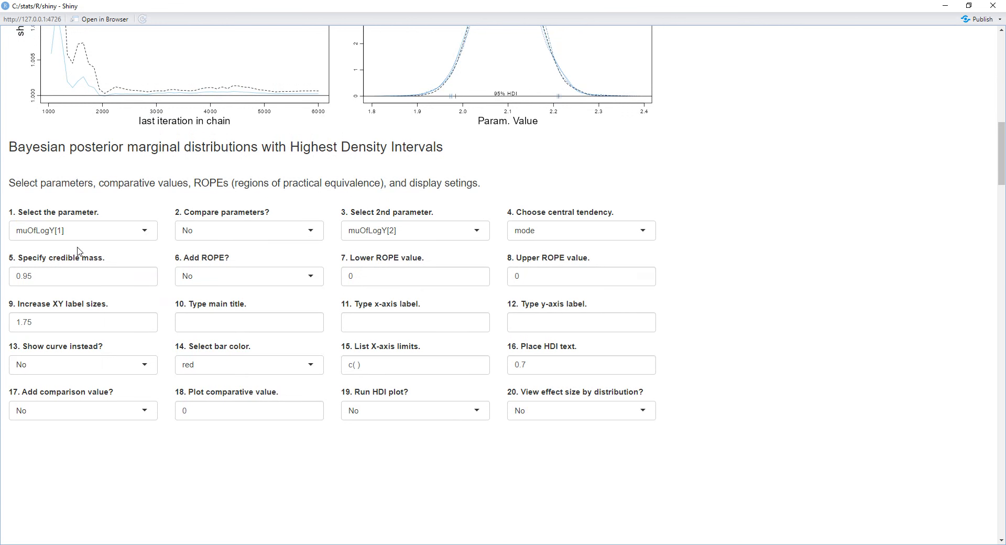
- Run the HDI plot for parameter muOfY[1] and view its posterior distribution
click(144, 233)
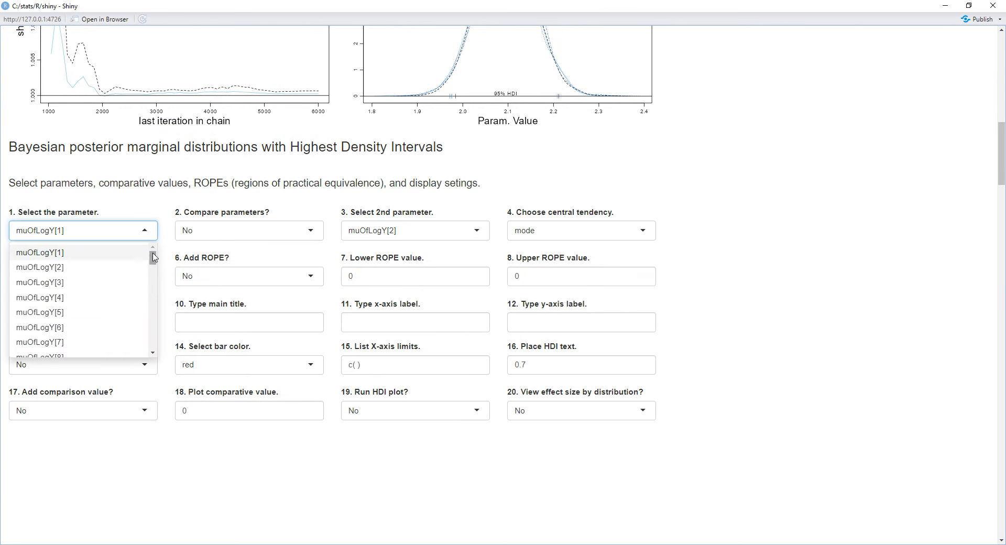
drag(153, 257, 153, 284)
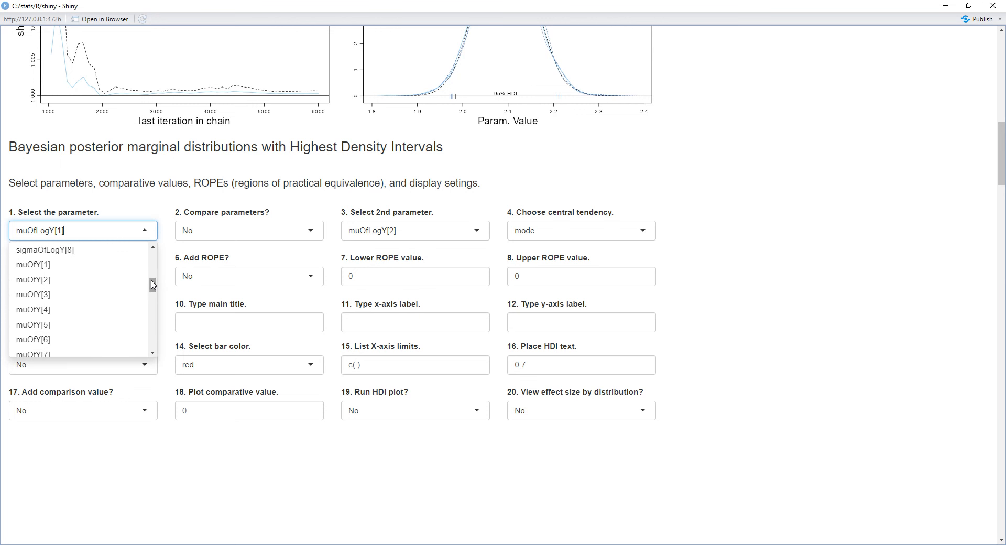
click(126, 265)
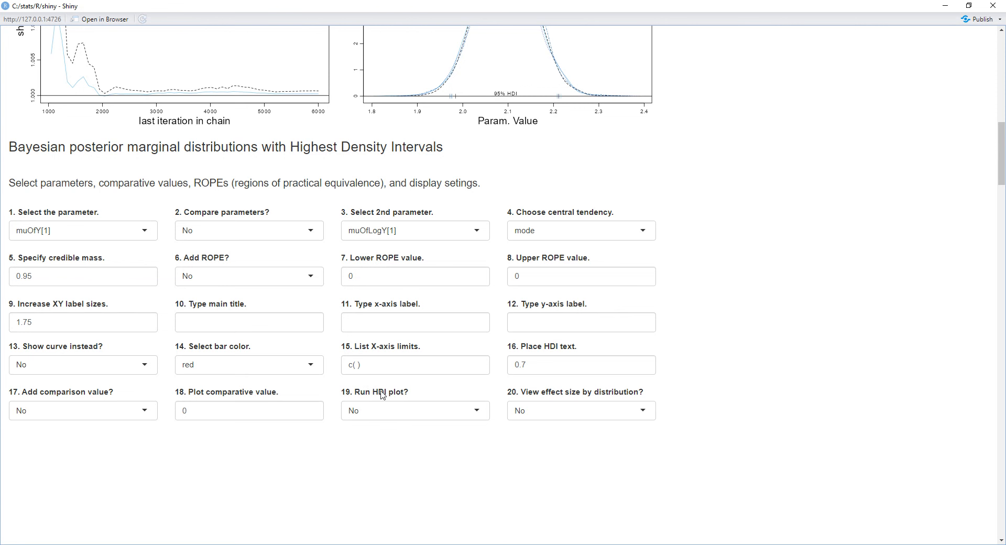
click(475, 415)
click(461, 446)
scroll(459, 462, down, 3)
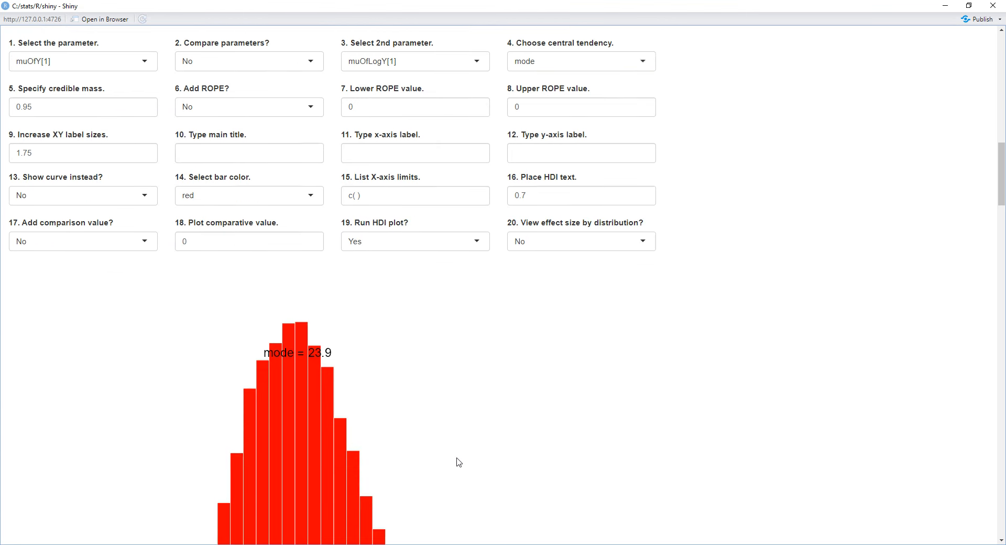
scroll(459, 462, down, 4)
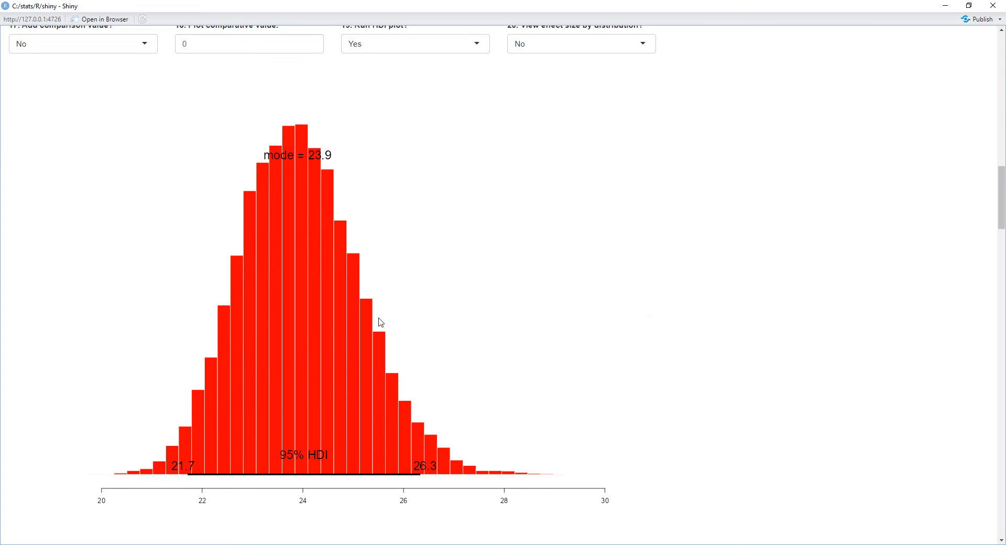
scroll(380, 322, up, 1)
scroll(379, 322, up, 5)
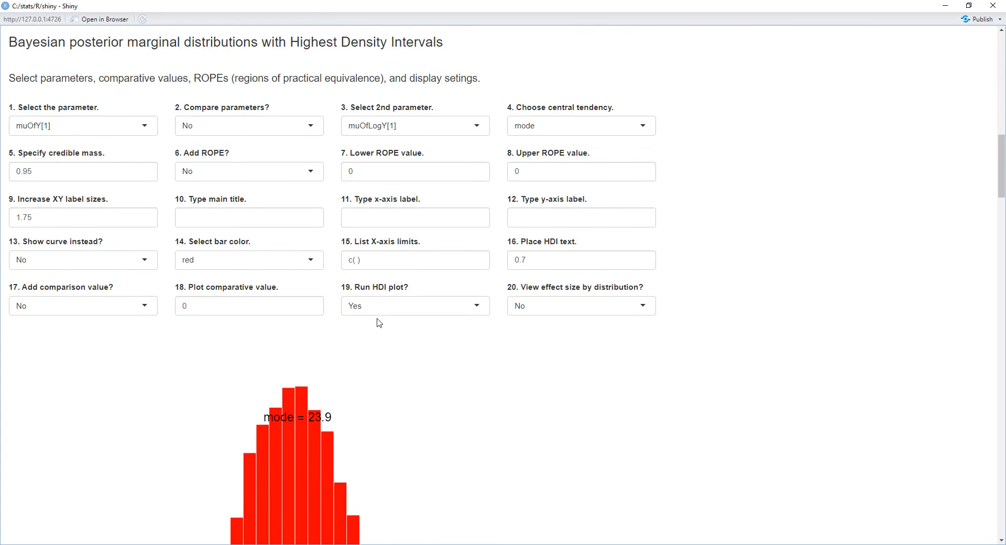
scroll(379, 323, down, 5)
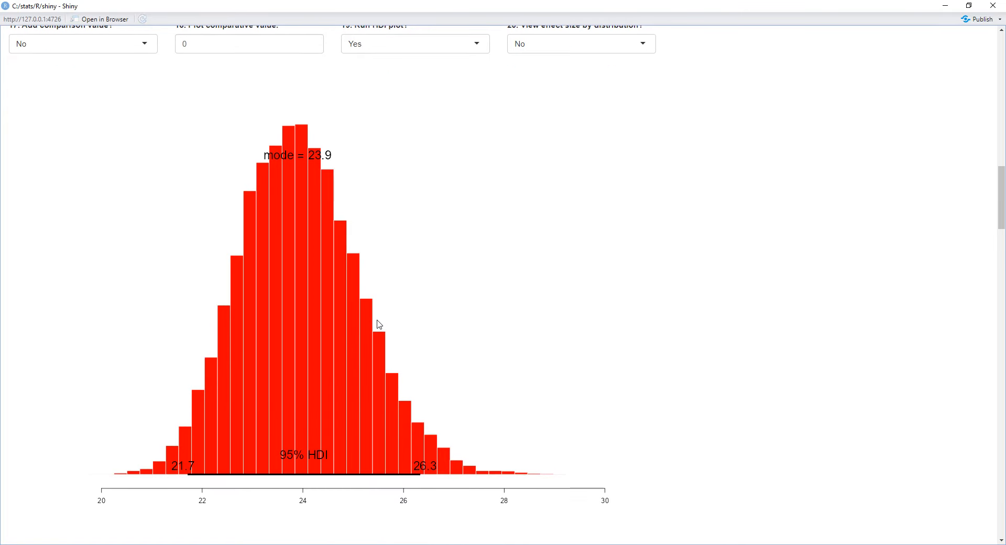
scroll(379, 324, down, 1)
- Check the outcome choices for the 95% confidence intervals and set the model builder's data frame name to sup
drag(1001, 212, 1004, 62)
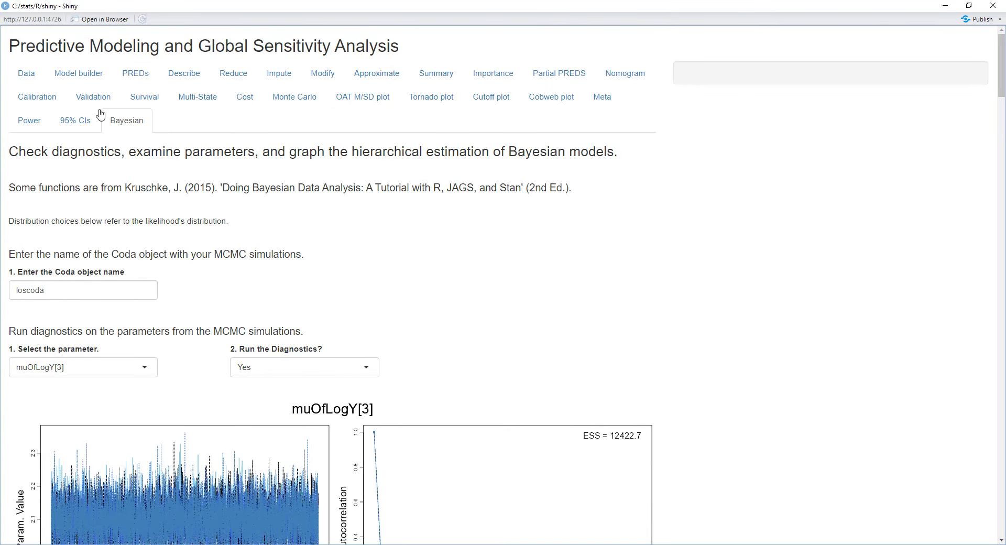
click(83, 121)
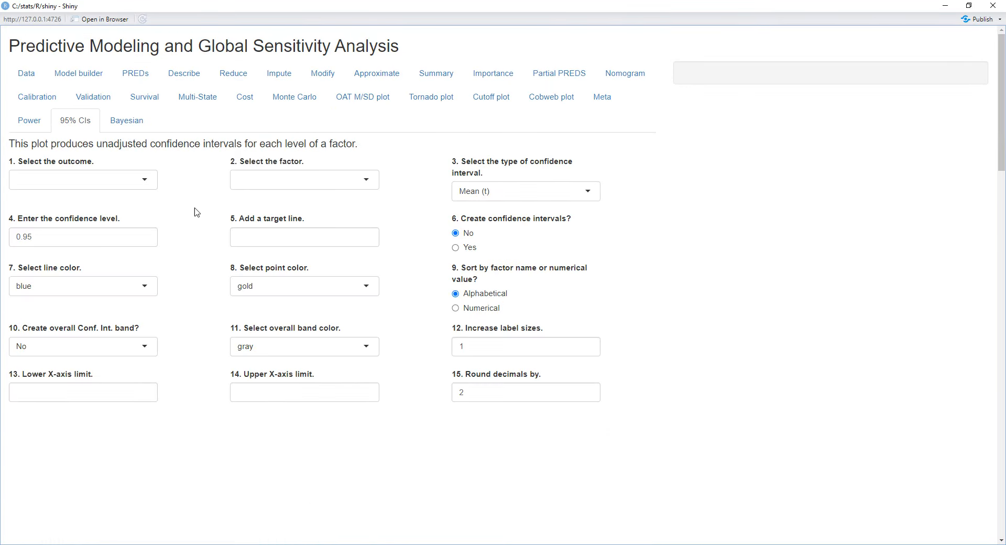
click(146, 179)
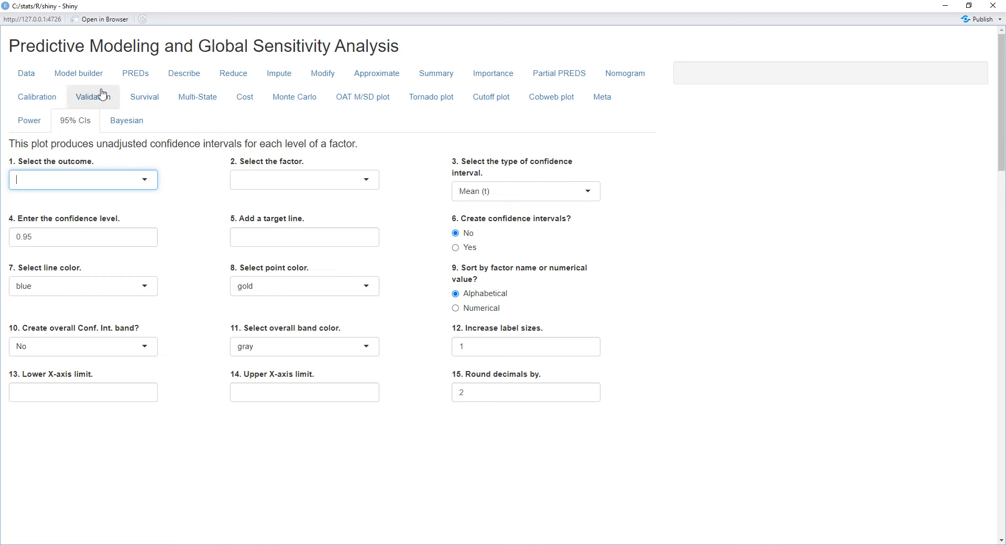
click(85, 76)
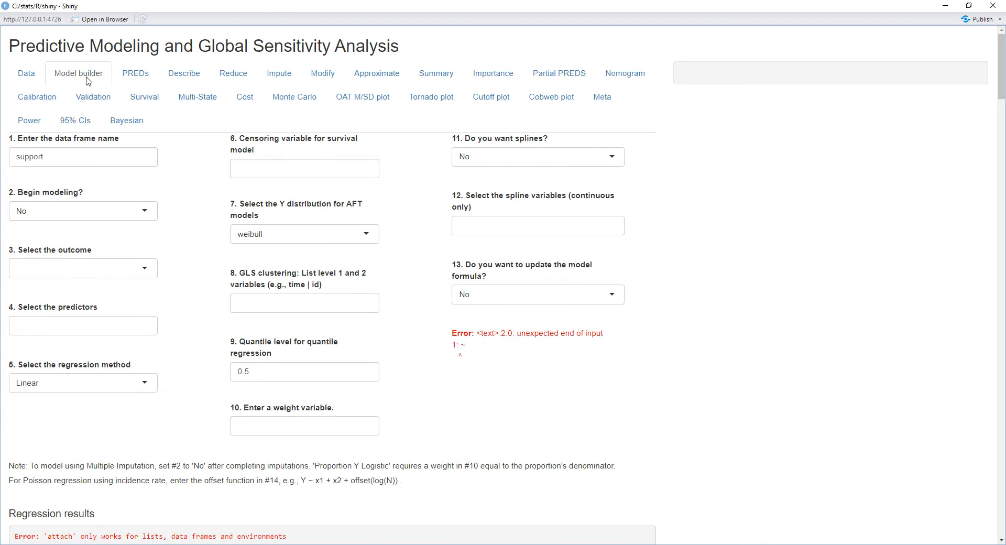
click(55, 155)
drag(48, 155, 29, 157)
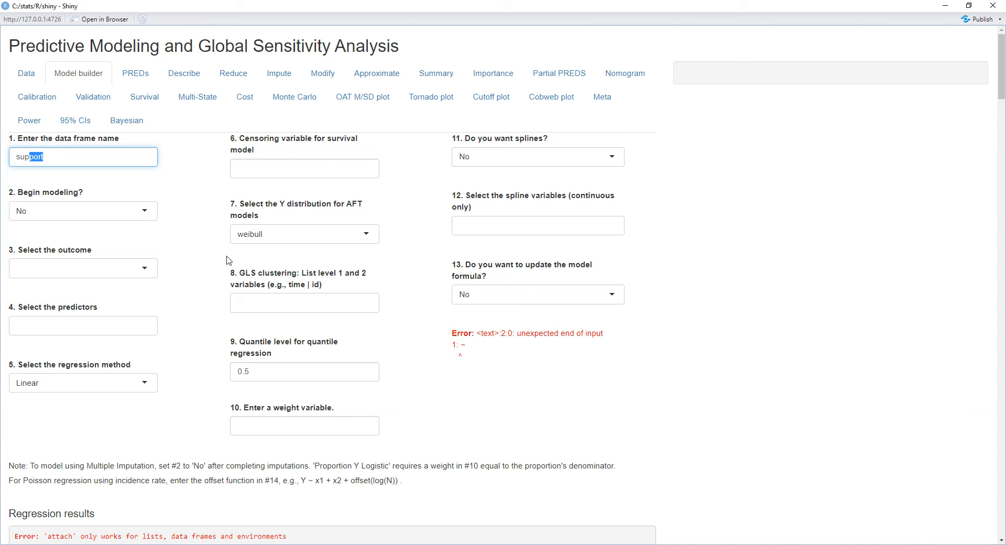
key(BackSpace)
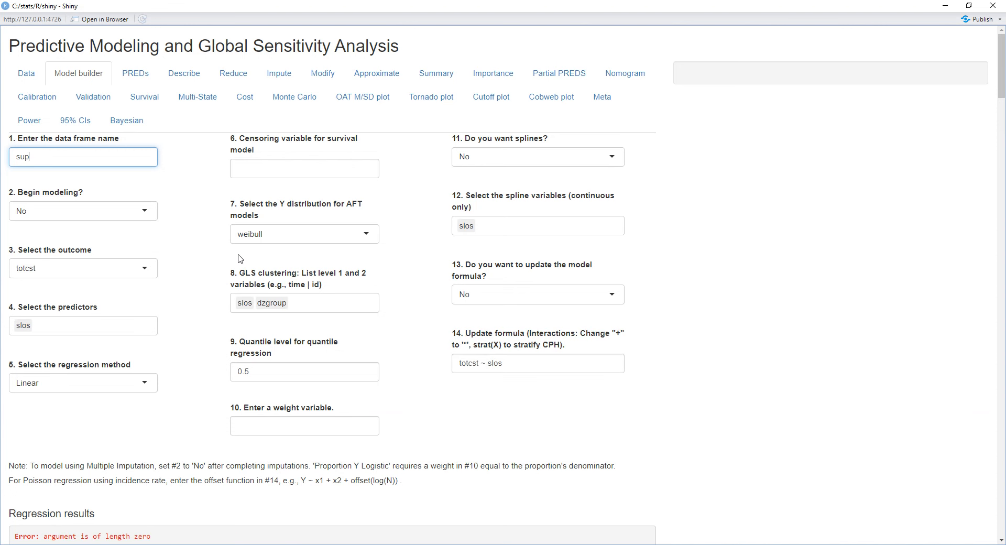
- Create the 95% confidence interval plot with slos as the outcome and dzgroup as the factor
click(93, 124)
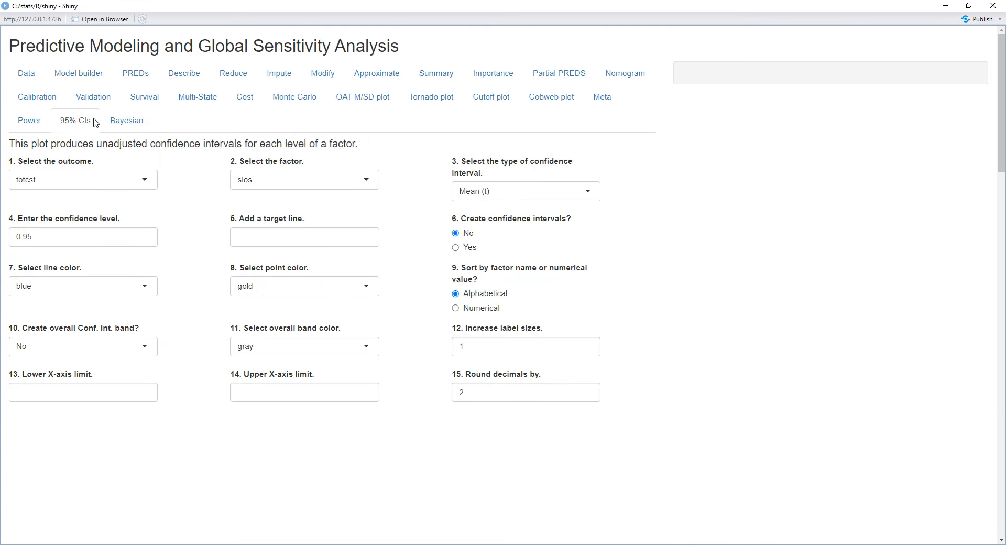
click(142, 187)
click(138, 219)
click(366, 183)
click(359, 216)
click(456, 249)
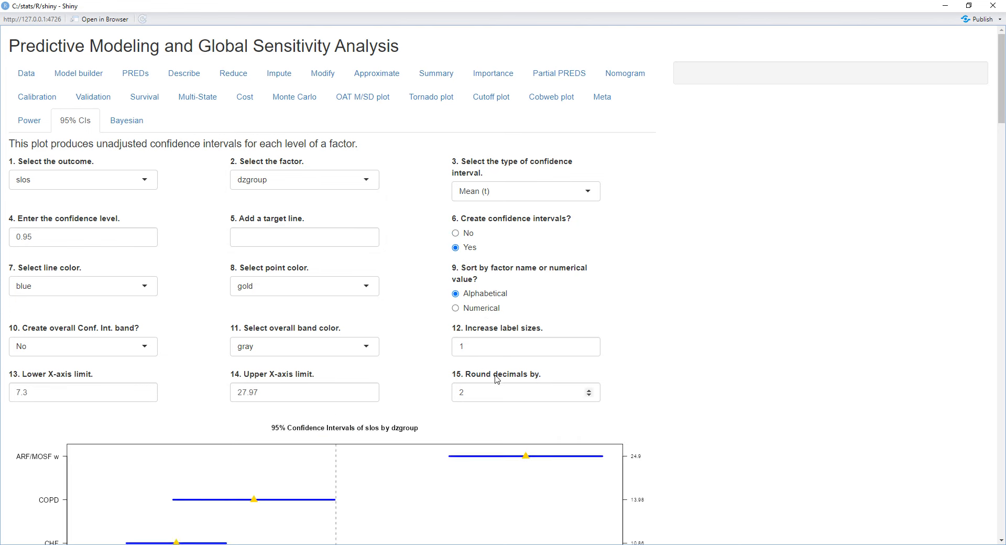
scroll(497, 379, down, 5)
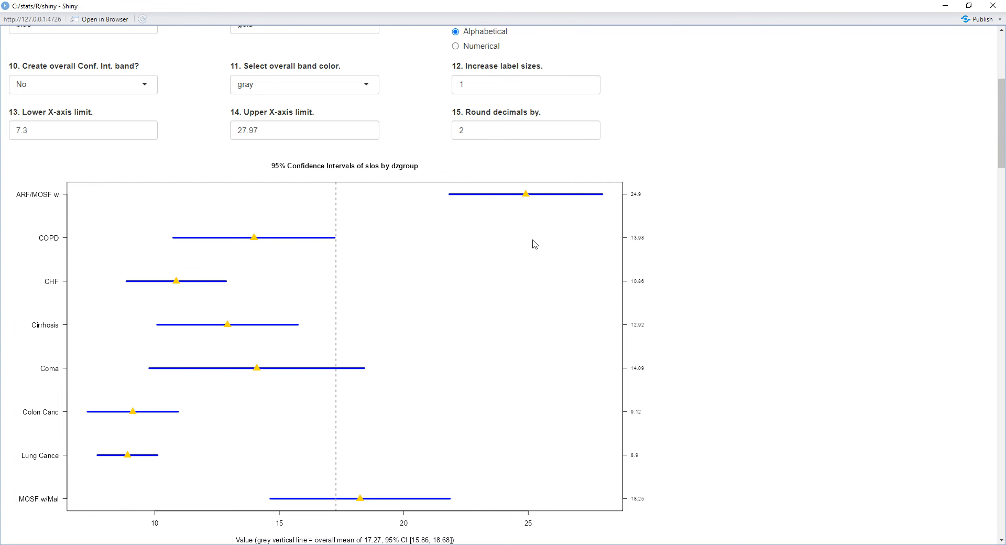
- Increase the confidence interval plot's label sizes to 1.51 and review the plot
scroll(539, 234, up, 1)
click(589, 135)
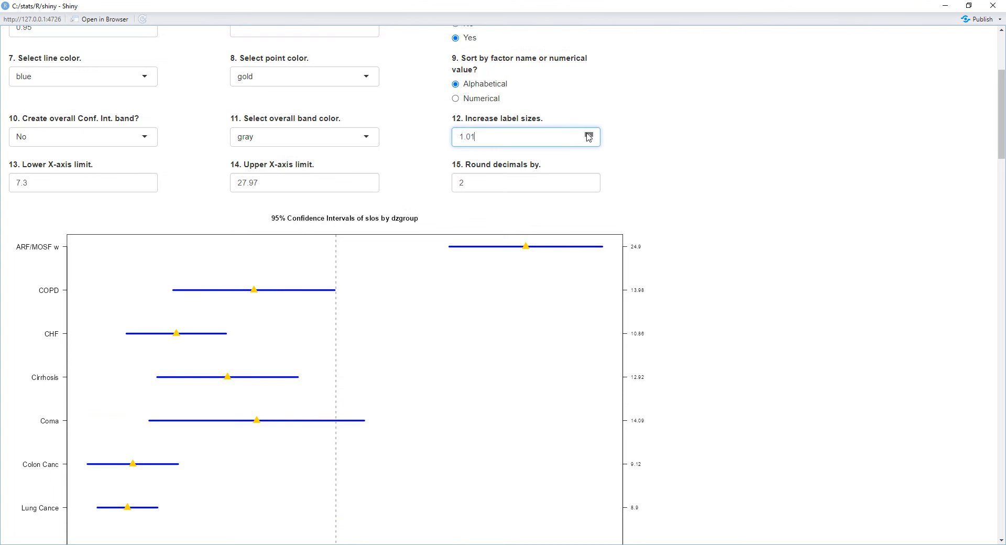
click(588, 134)
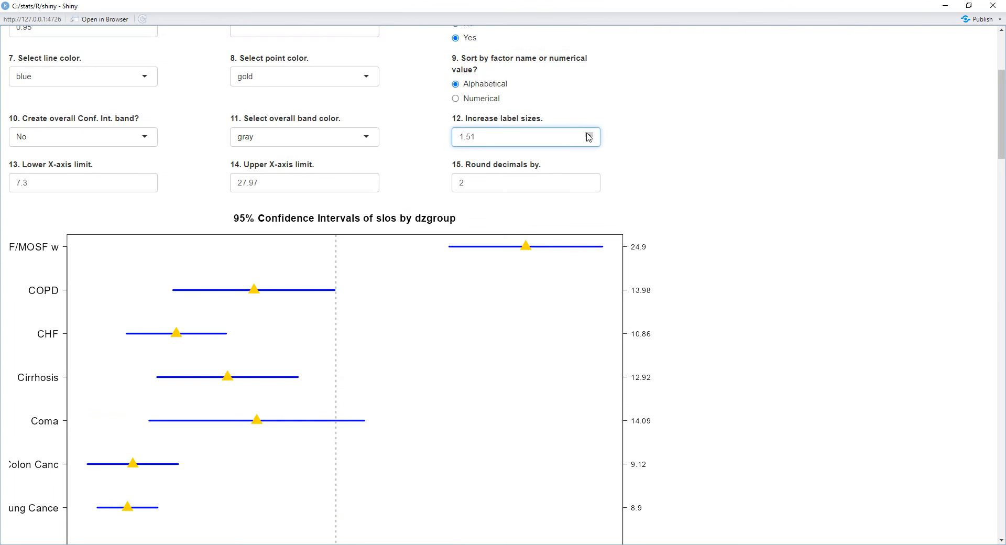
scroll(574, 220, down, 2)
scroll(574, 220, up, 2)
- Set the confidence interval plot's label sizes to 1.01 and review the intervals by disease group
click(589, 139)
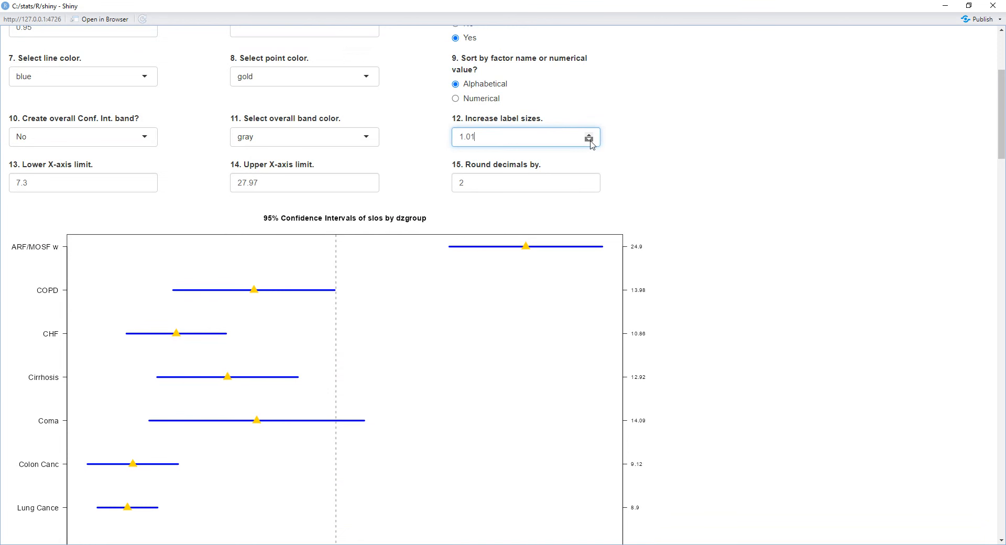
click(589, 139)
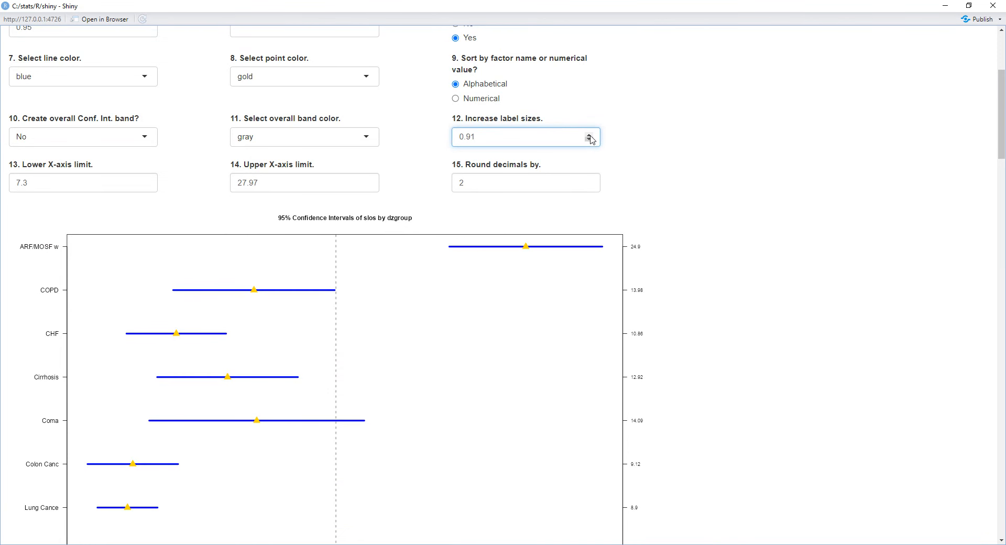
click(589, 135)
scroll(636, 254, down, 2)
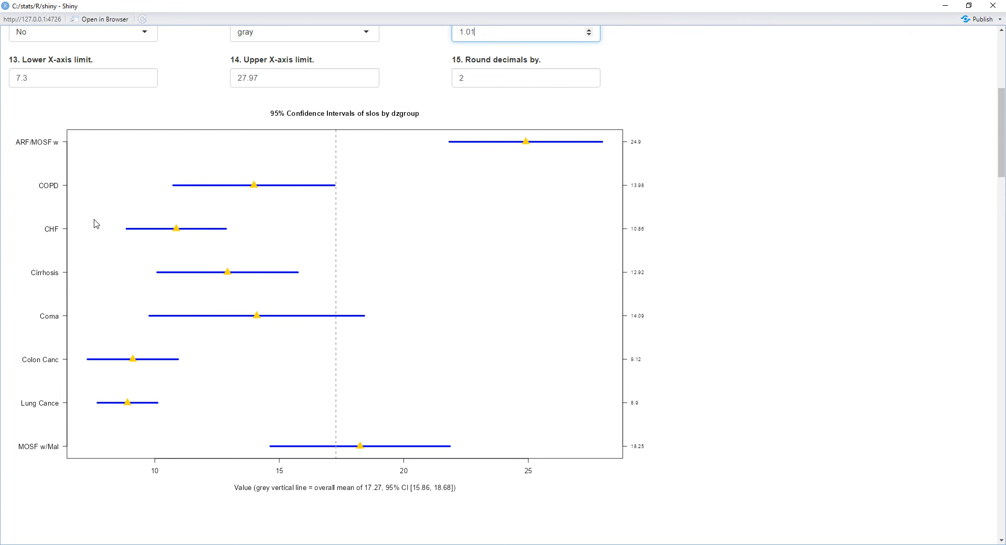
scroll(313, 247, up, 2)
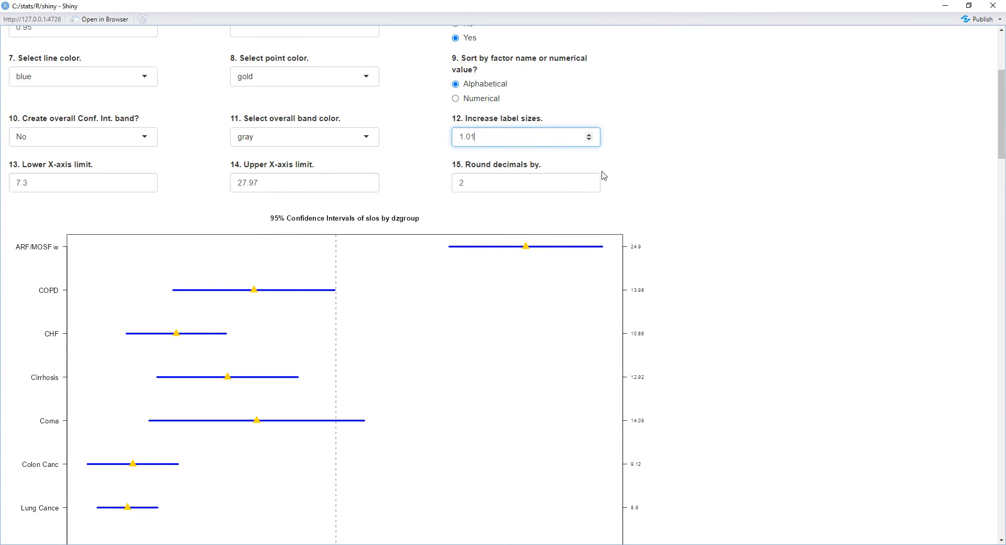
- Increase the label sizes of the 95% confidence interval plot of slos by dzgroup to 2.31
click(589, 134)
click(593, 135)
click(592, 135)
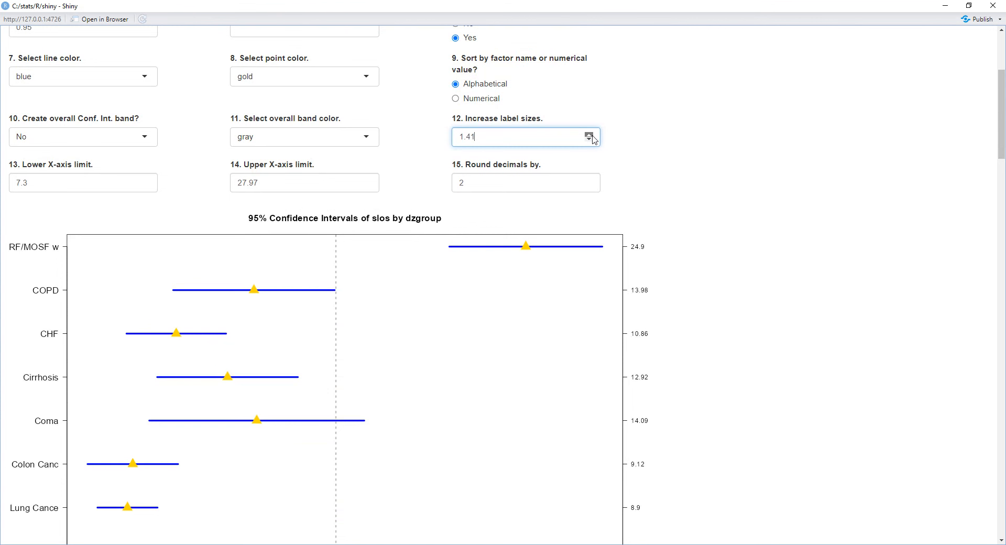
click(592, 135)
click(593, 136)
click(593, 135)
click(592, 139)
click(593, 140)
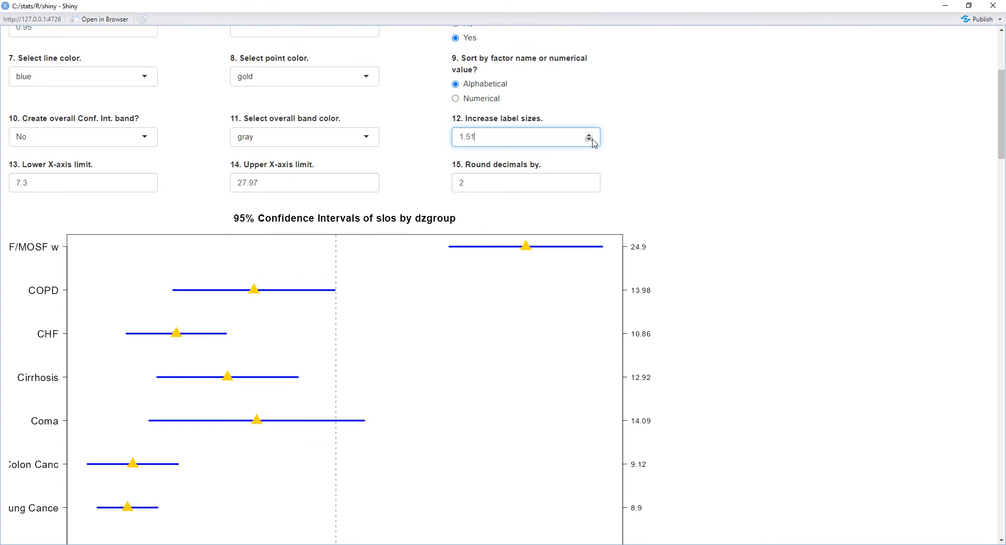
click(590, 135)
click(591, 136)
click(591, 136)
click(591, 135)
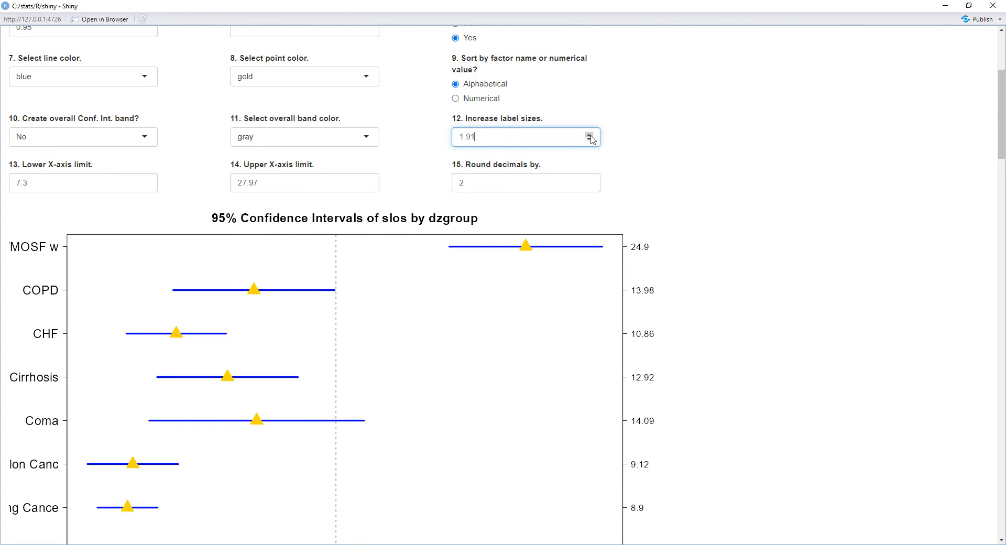
click(591, 135)
click(591, 135)
click(591, 135)
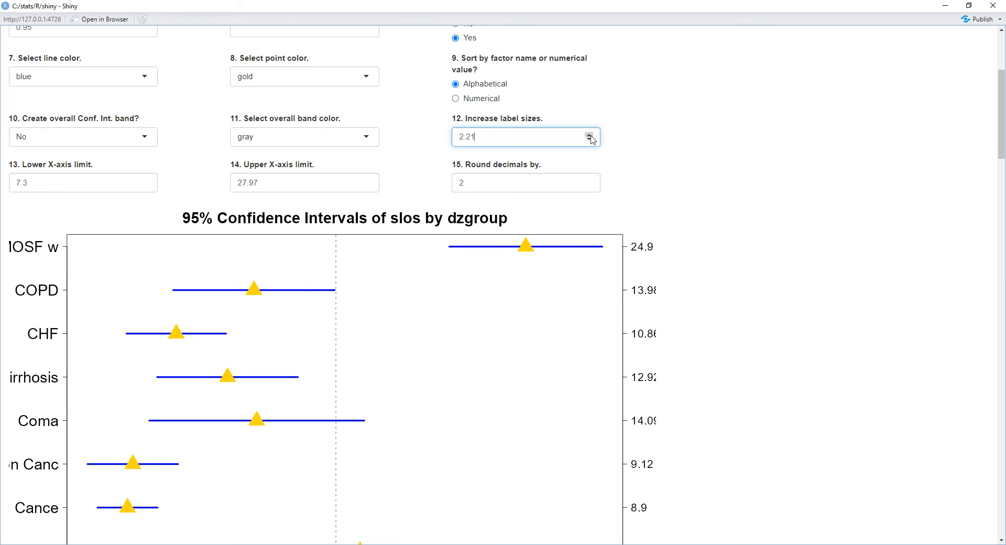
click(592, 135)
- Round the confidence interval plot's values to 1 decimal and sort the disease groups by numerical value
click(589, 185)
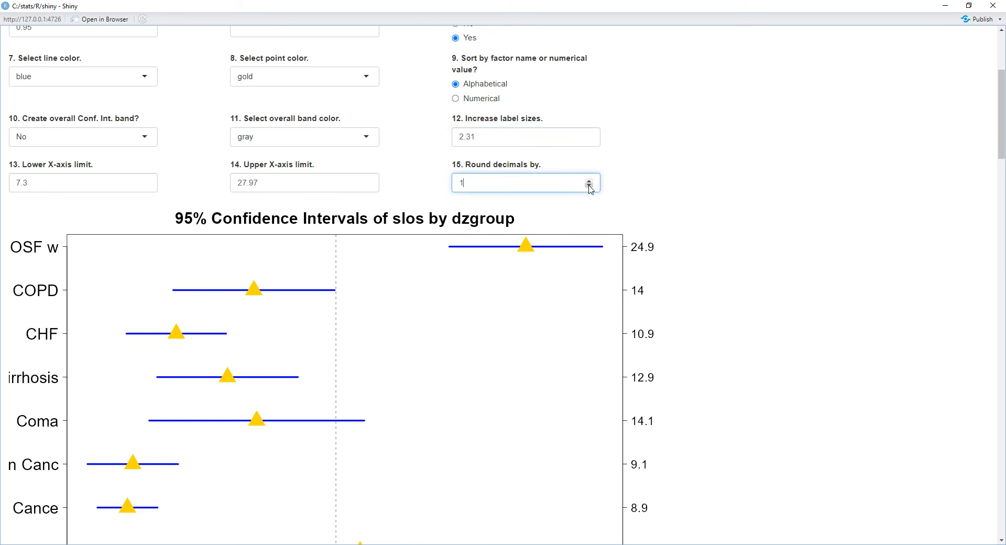
scroll(672, 277, down, 1)
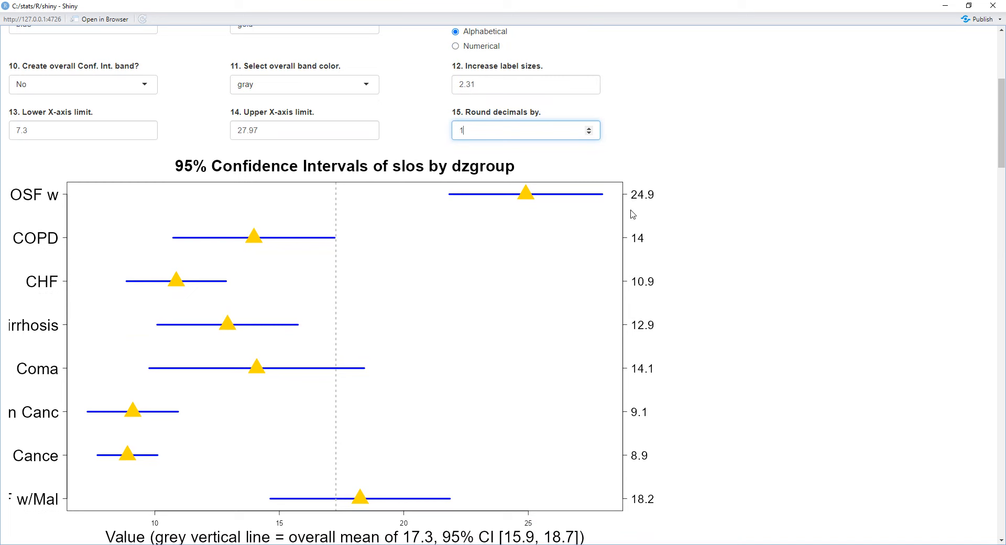
scroll(409, 126, up, 4)
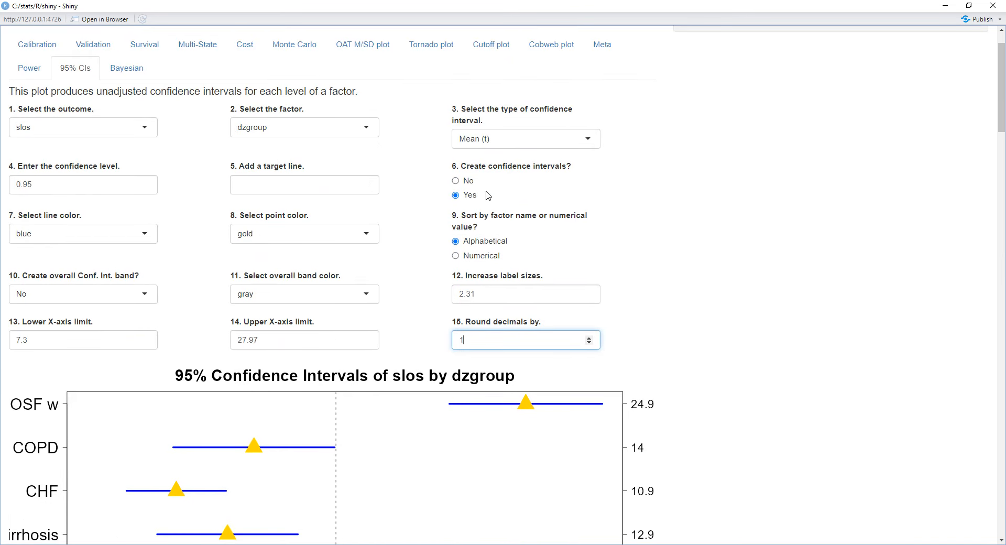
click(461, 256)
scroll(527, 268, down, 4)
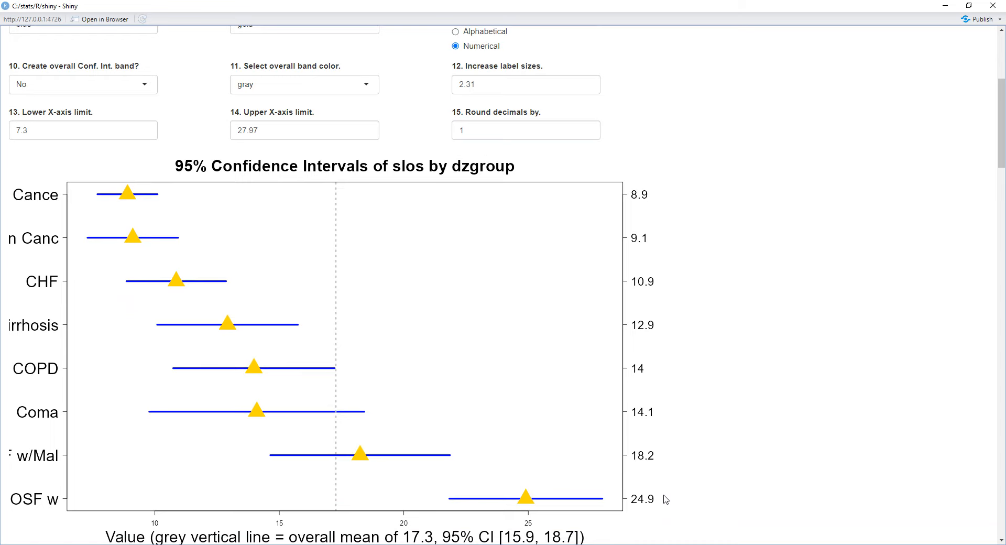
- Return to the Bayesian analysis, plot the posterior distribution of parameter muOfY[1] and review its 95% HDI
scroll(650, 495, up, 3)
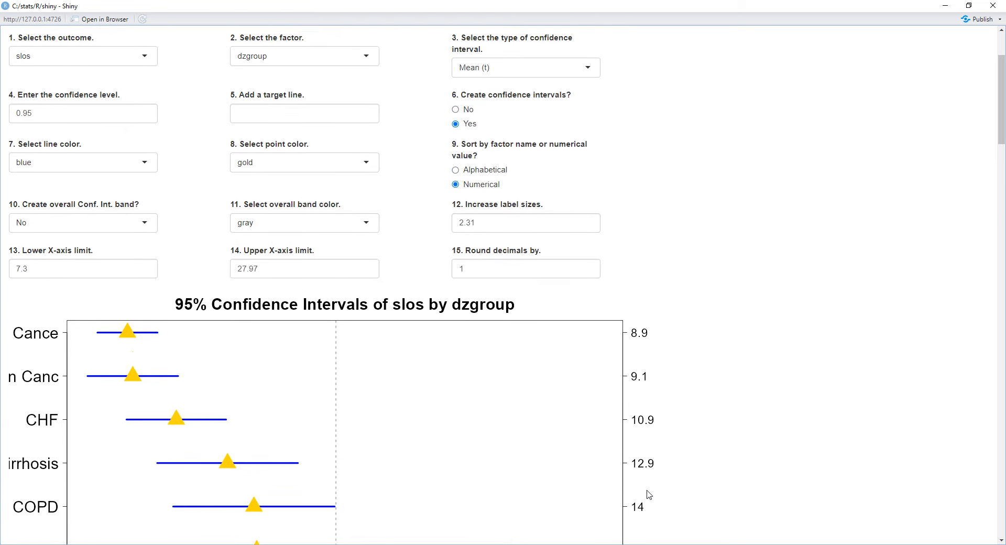
scroll(649, 496, up, 3)
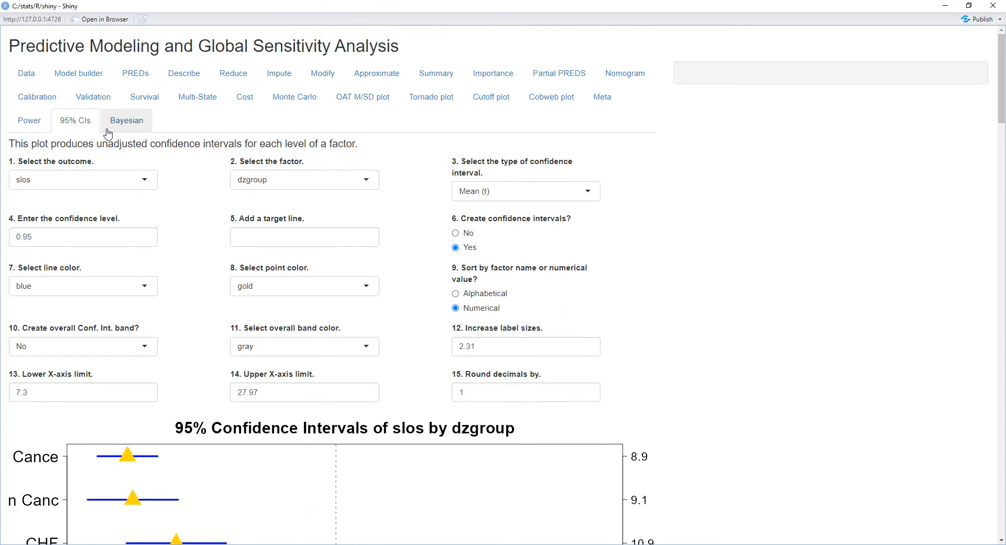
click(108, 131)
drag(1002, 50, 989, 178)
scroll(711, 240, up, 3)
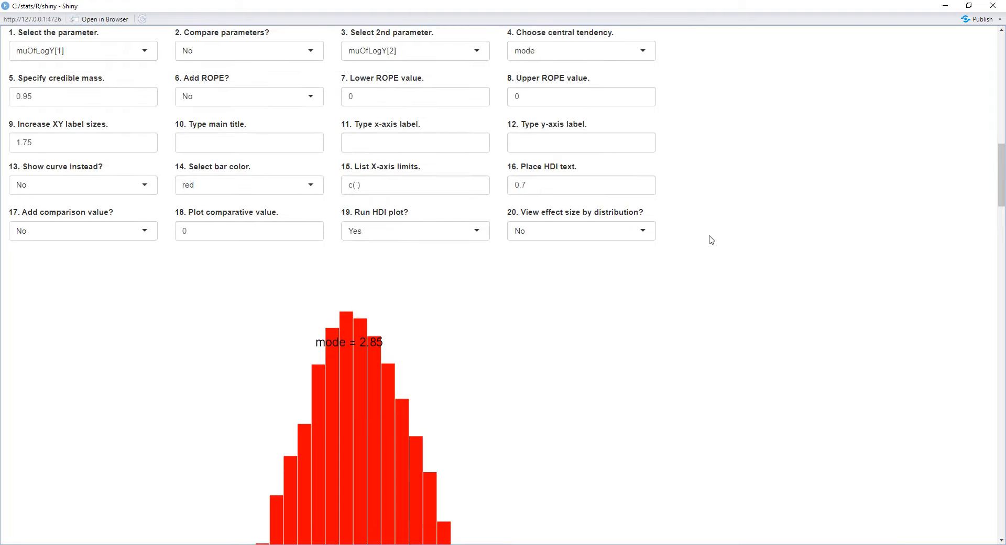
scroll(711, 240, up, 3)
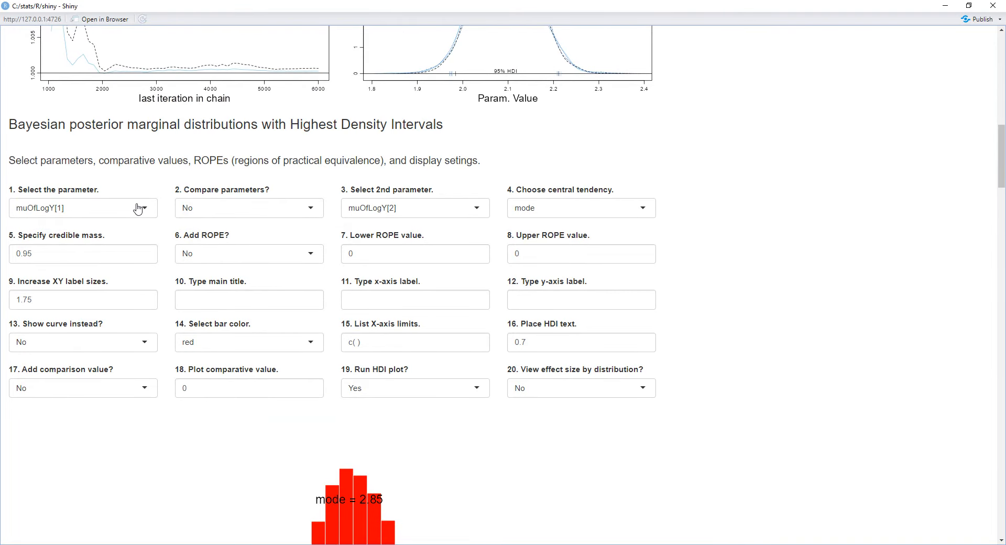
click(147, 208)
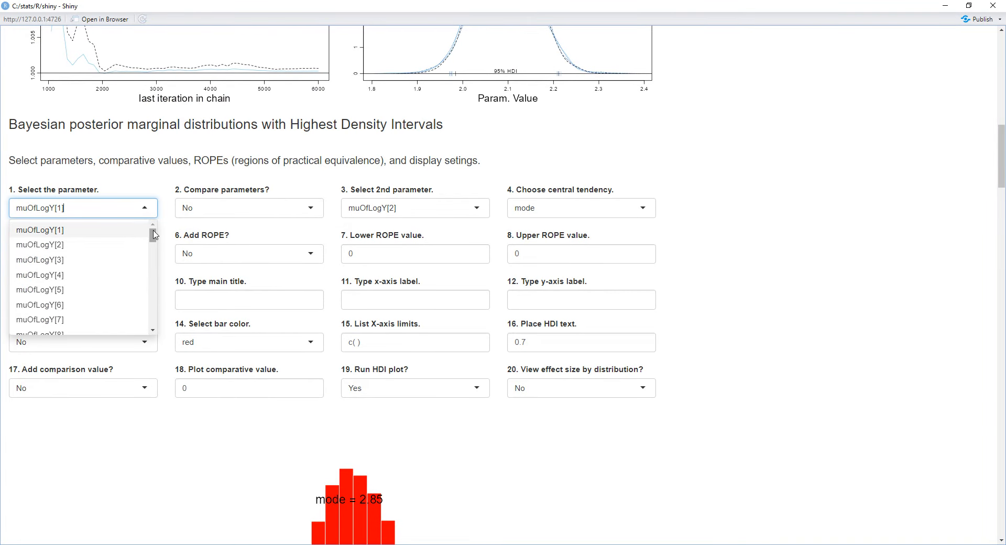
drag(153, 234, 147, 261)
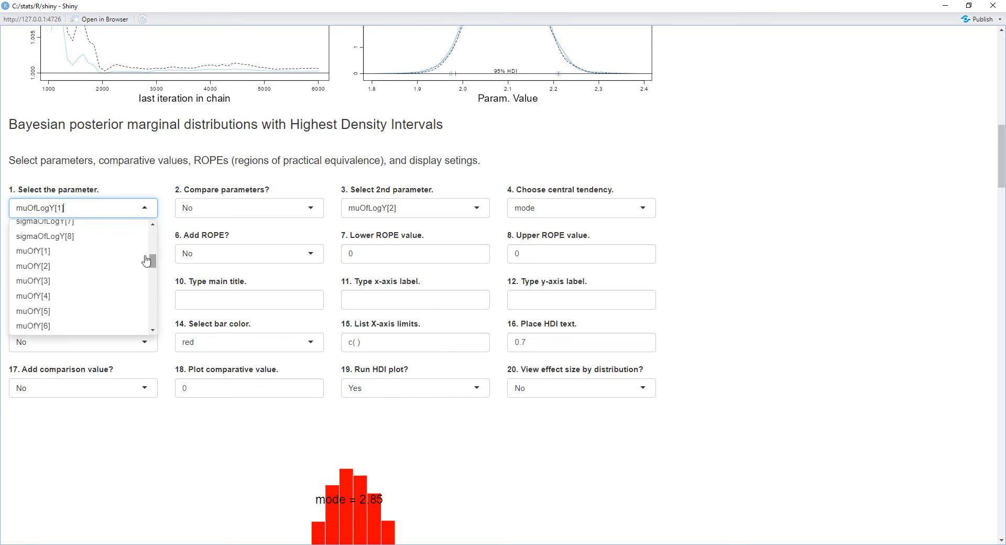
click(125, 252)
scroll(227, 346, down, 6)
scroll(235, 339, up, 1)
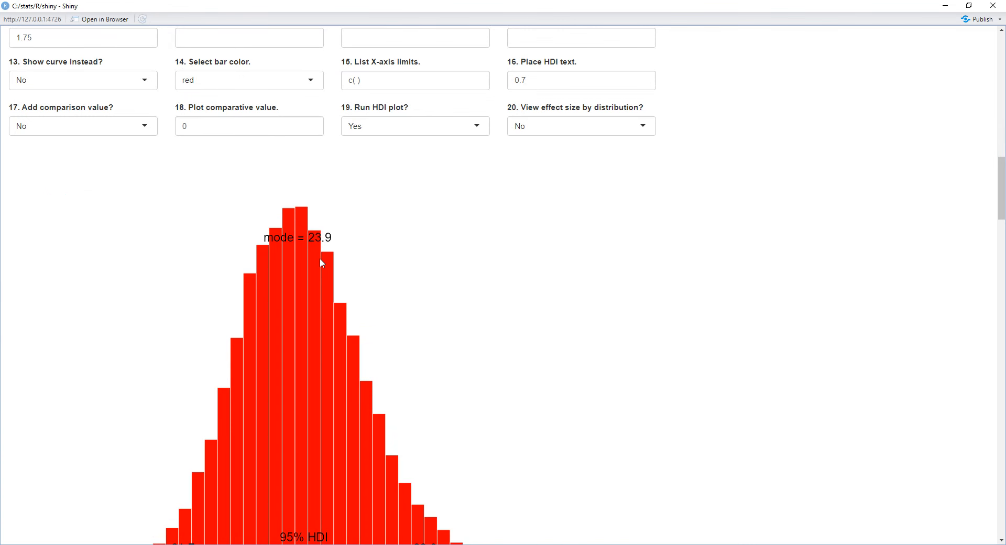
scroll(321, 261, down, 2)
scroll(322, 260, up, 6)
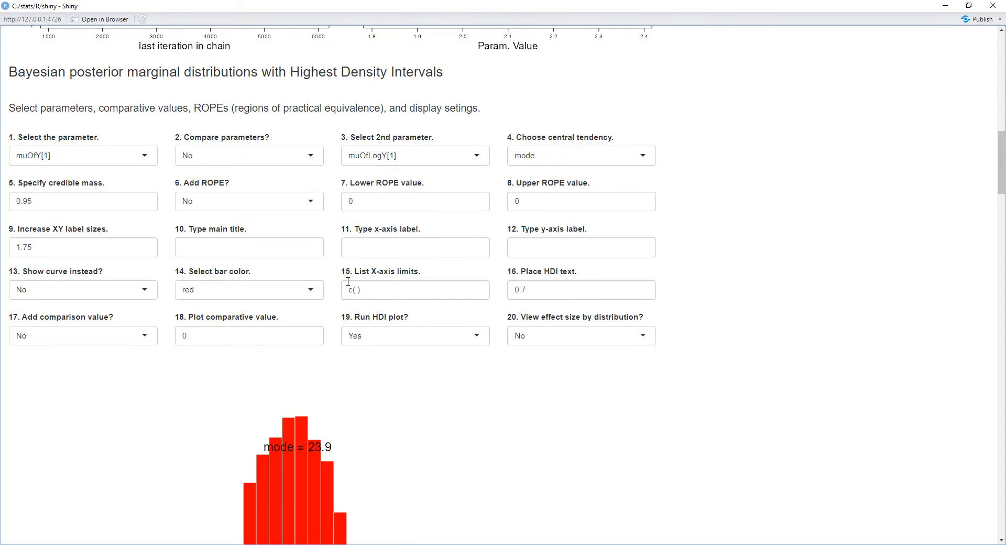
scroll(349, 284, down, 5)
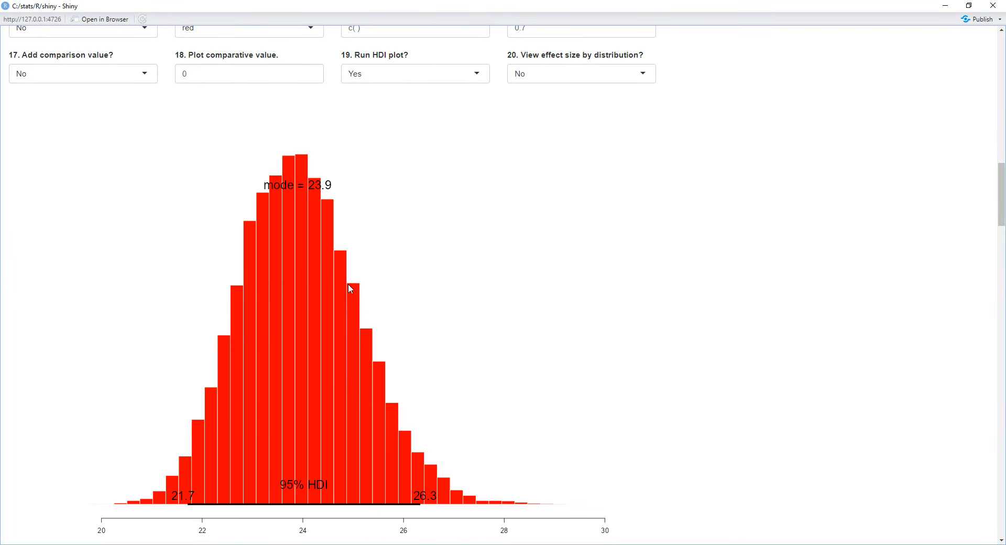
scroll(372, 264, up, 5)
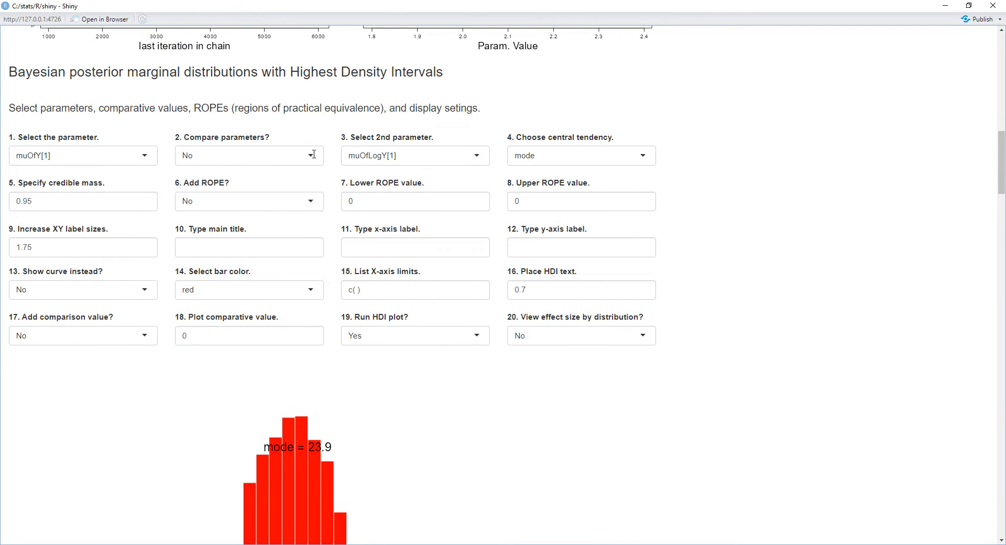
- Turn on parameter comparison for the HDI plot and choose muOfY[2] as the second parameter
click(313, 157)
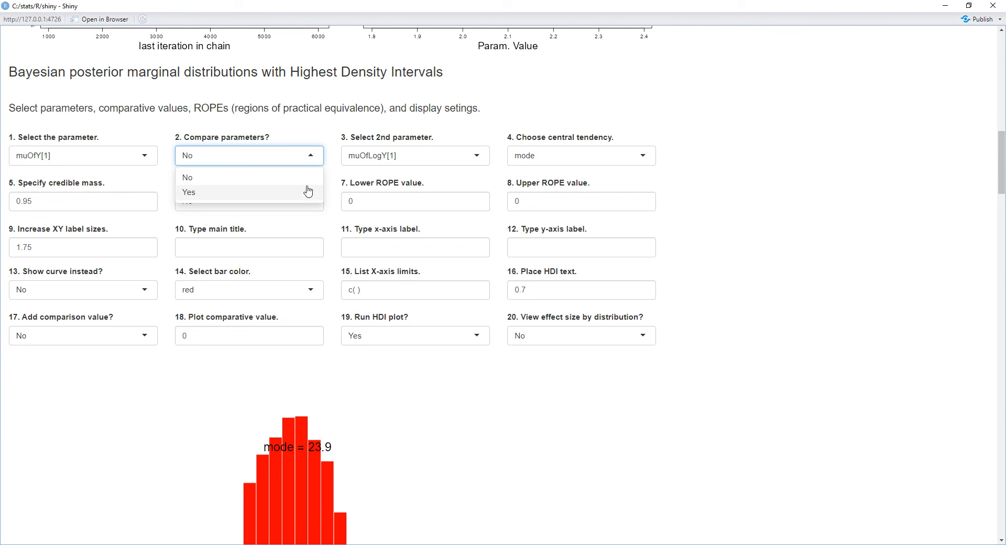
click(307, 192)
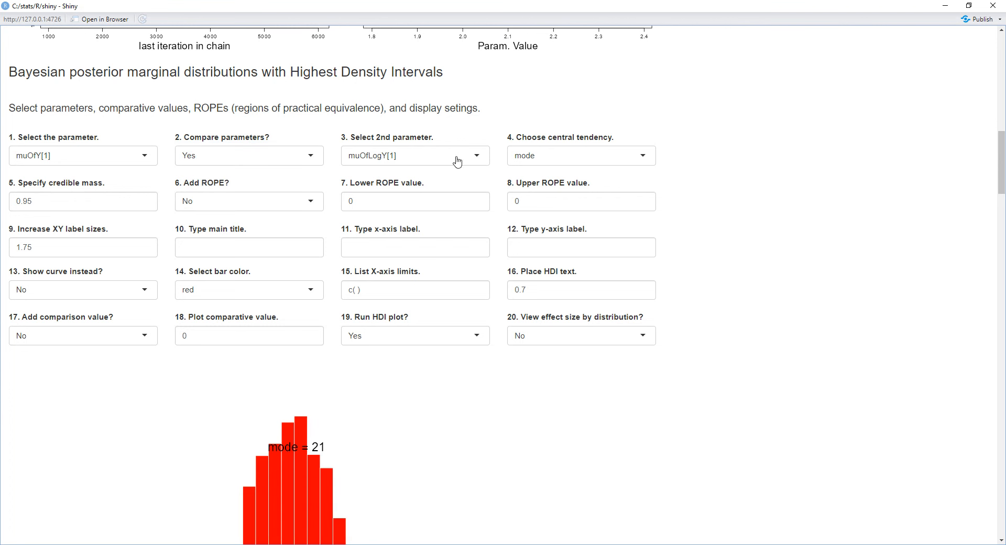
click(474, 159)
drag(488, 184, 487, 204)
click(455, 245)
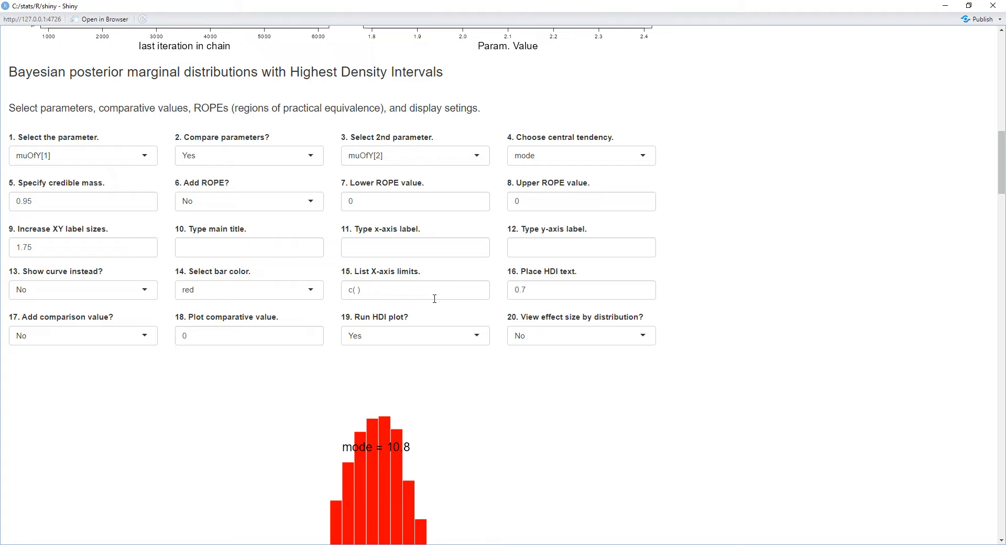
- Examine the mode and 95% HDI of the difference between muOfY[1] and muOfY[2], along with the ROPE and effect size notes
scroll(440, 335, down, 5)
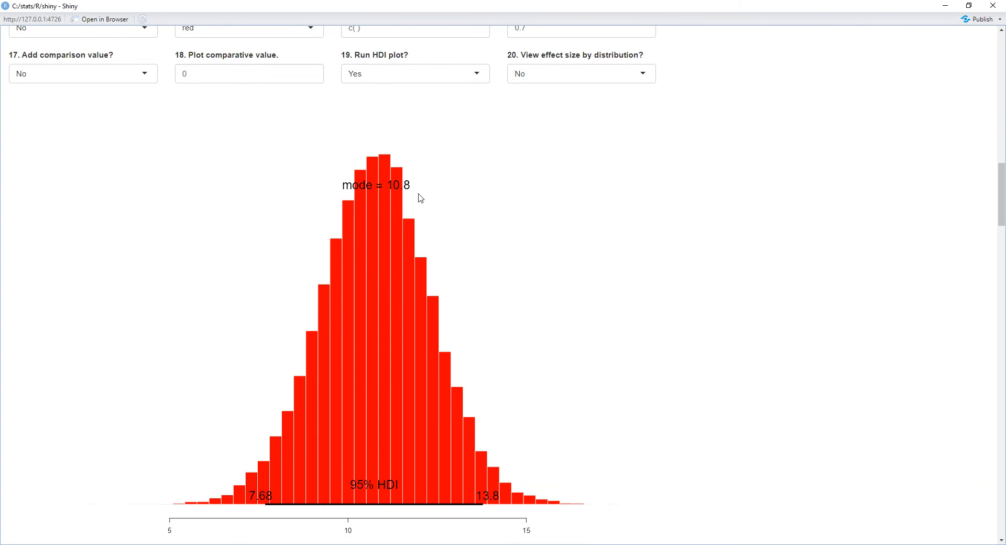
scroll(434, 215, up, 2)
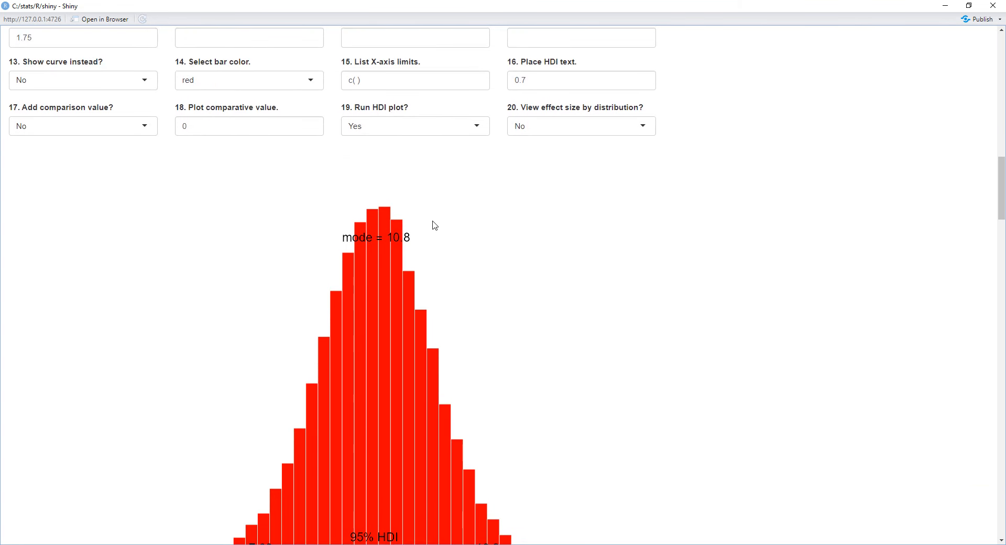
scroll(437, 226, down, 2)
scroll(438, 228, up, 1)
scroll(439, 229, up, 1)
scroll(439, 230, down, 2)
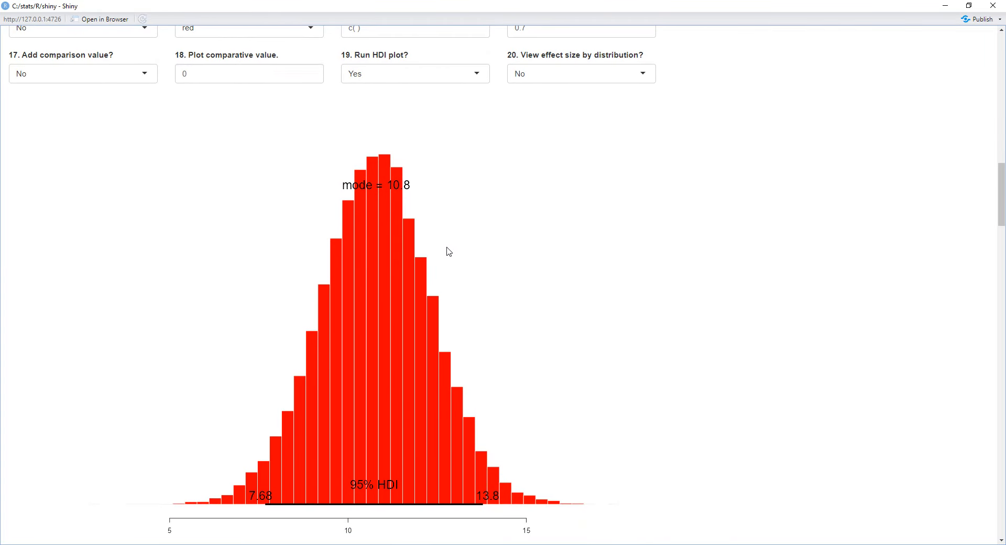
scroll(479, 337, down, 1)
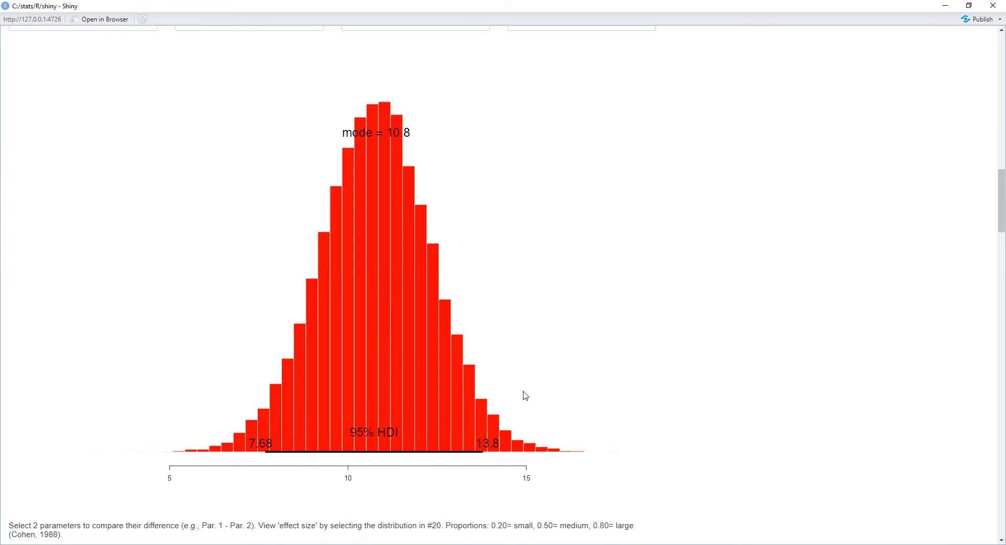
scroll(526, 396, up, 6)
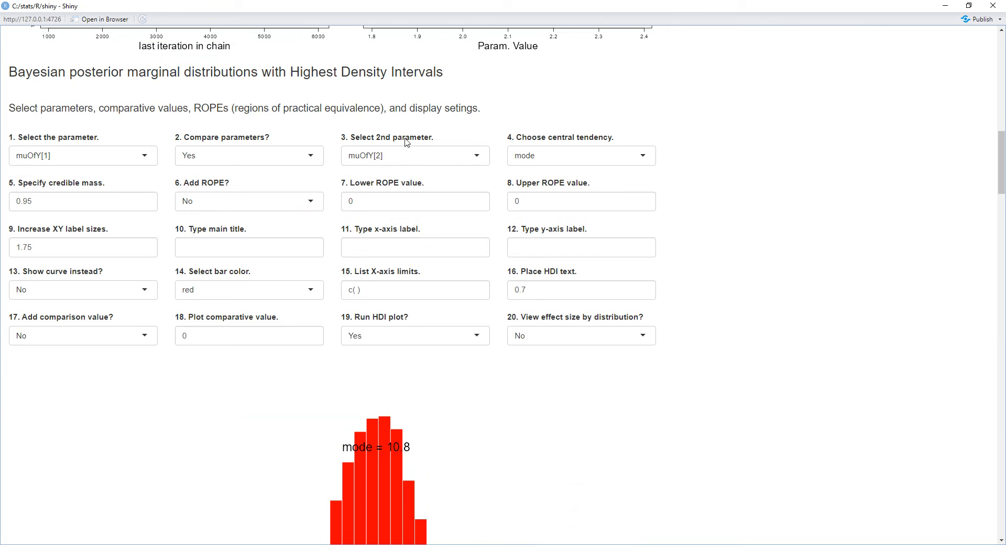
drag(386, 110, 237, 106)
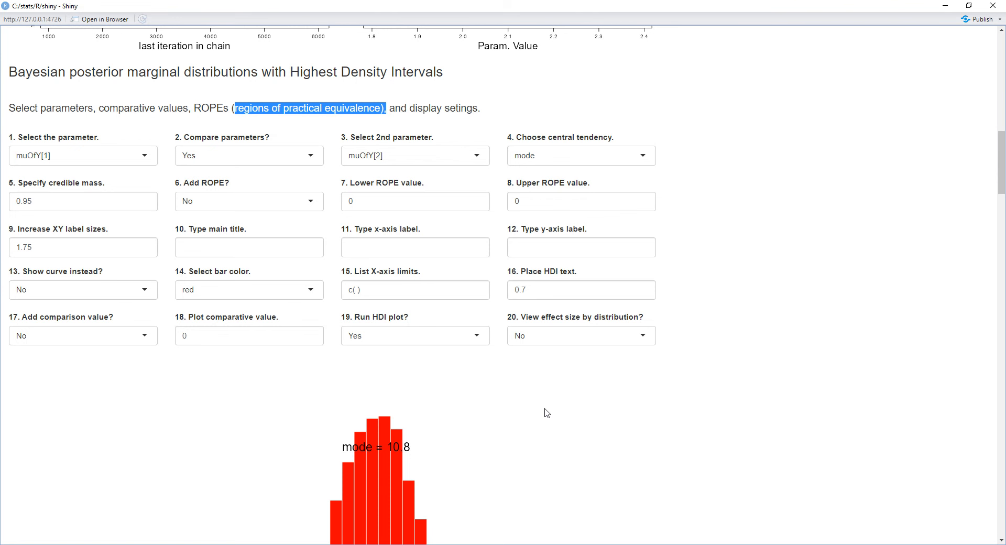
scroll(547, 413, down, 1)
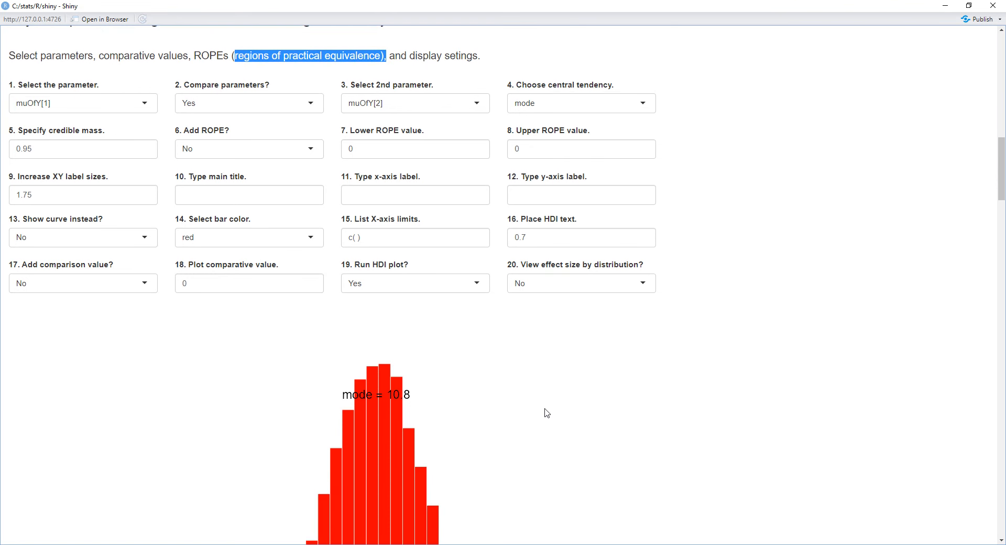
scroll(546, 413, up, 2)
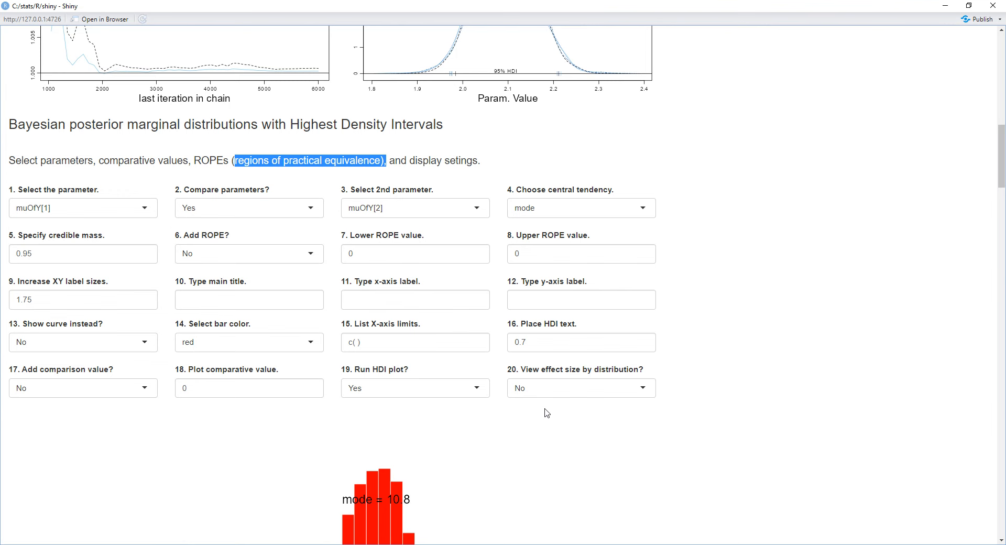
scroll(547, 414, down, 7)
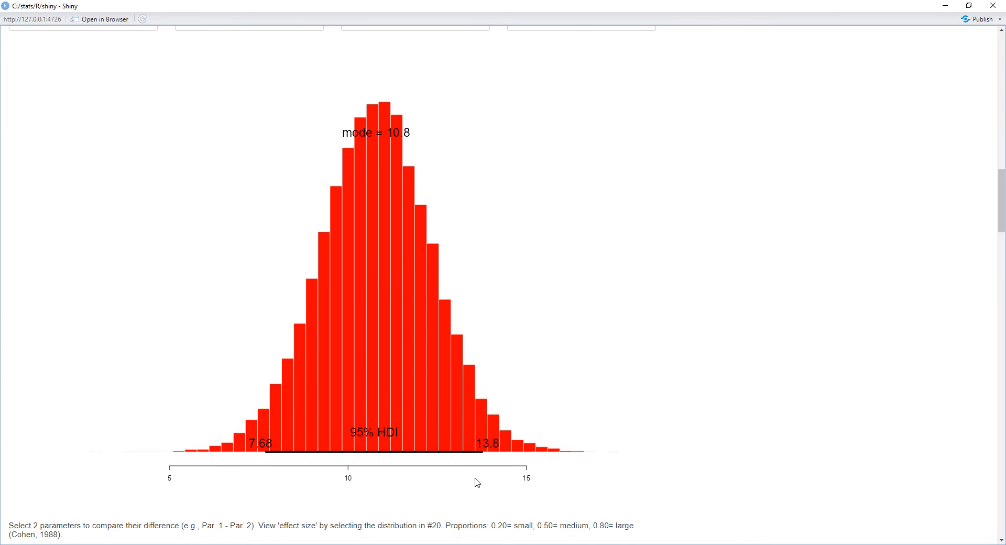
scroll(476, 480, up, 6)
scroll(477, 482, up, 1)
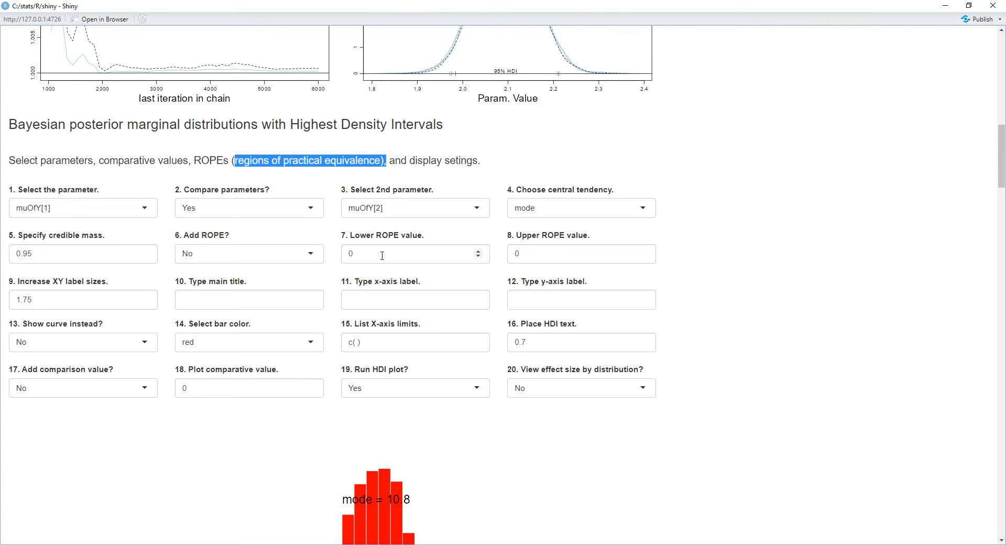
- Set the region of practical equivalence to a lower value of -5 and an upper value of 5
drag(369, 255, 332, 259)
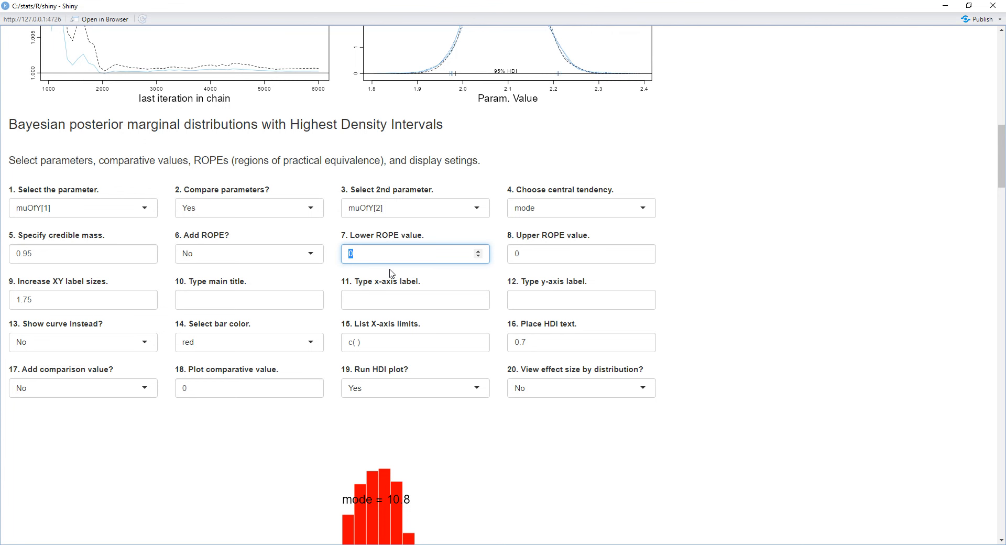
key(Left)
click(478, 257)
double_click(354, 255)
text(5)
key(Tab)
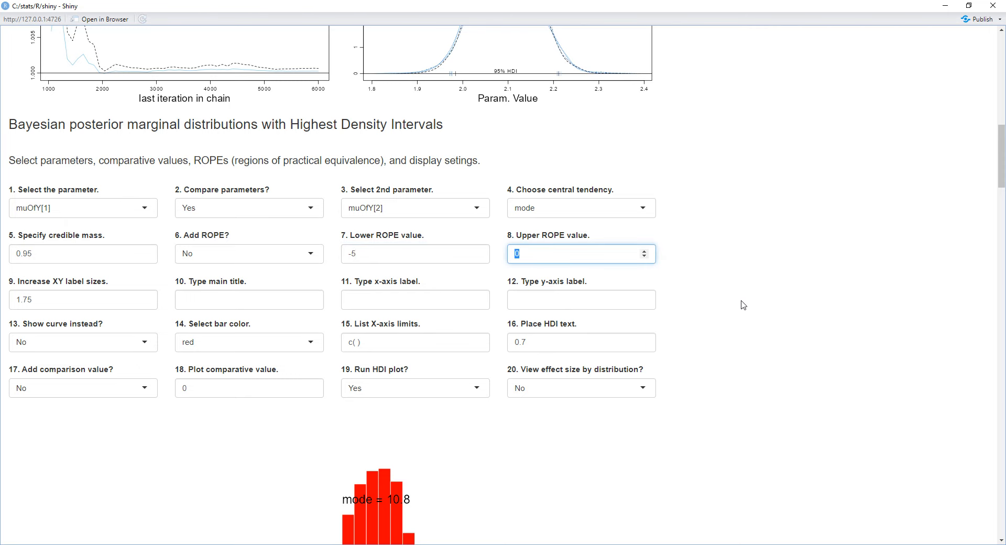
text(5)
click(717, 294)
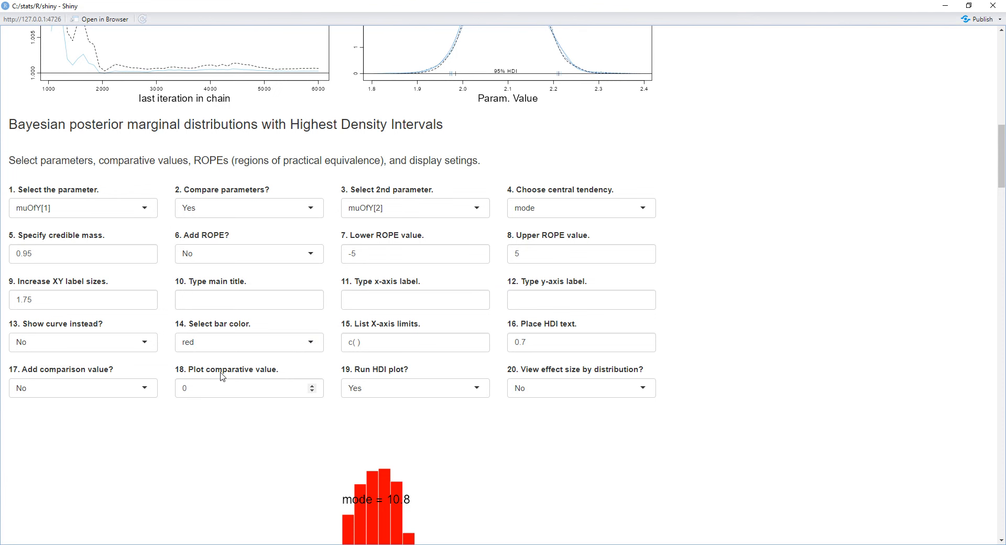
- Add the ROPE and a comparison value of 0 to the HDI plot of the parameter difference
click(195, 391)
click(225, 419)
click(313, 252)
click(285, 297)
click(155, 391)
click(125, 426)
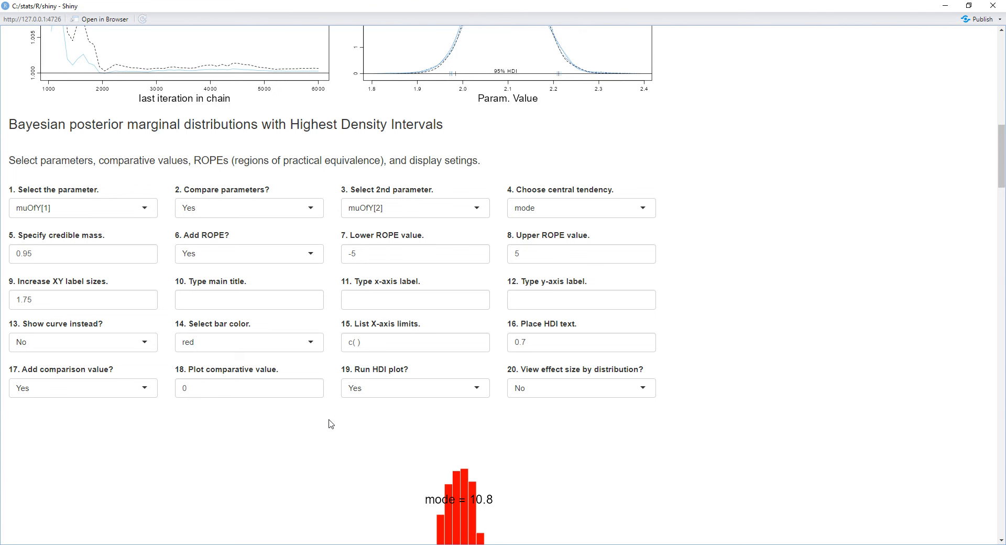
- Examine the HDI histogram of the difference against the ROPE limits of -5 and 5 and the comparison value of 0
scroll(330, 423, down, 2)
scroll(331, 424, down, 4)
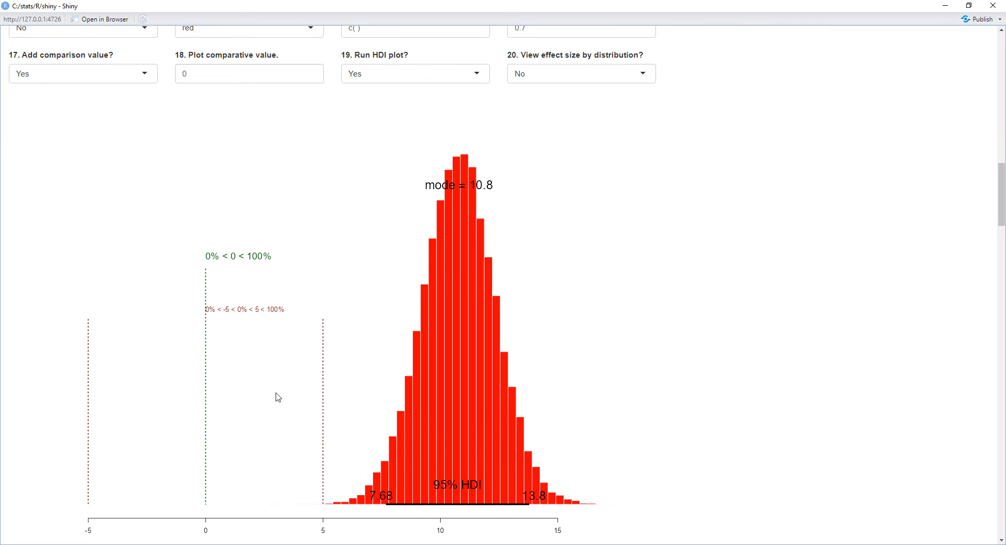
scroll(303, 418, up, 1)
scroll(303, 418, down, 1)
scroll(396, 500, down, 1)
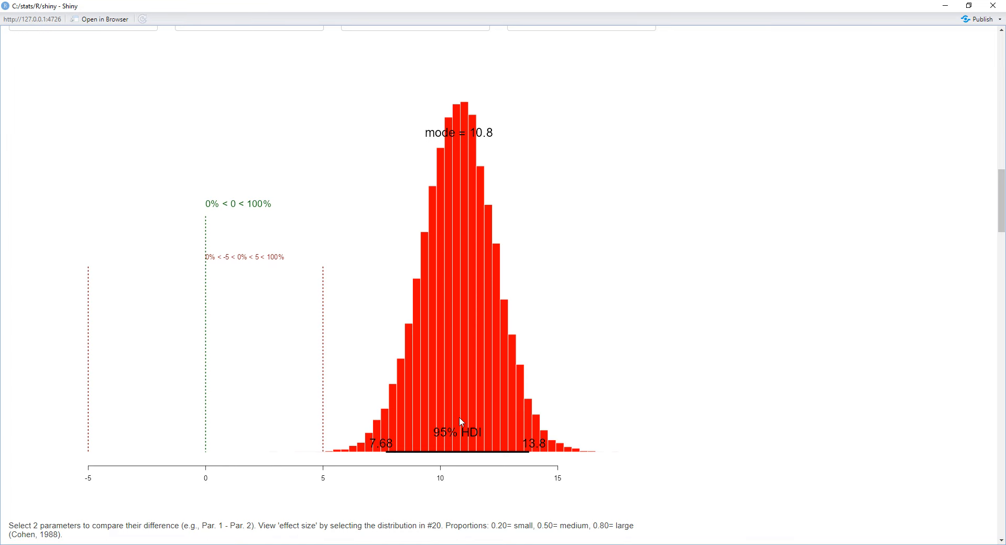
scroll(461, 422, up, 3)
scroll(461, 422, down, 3)
scroll(461, 422, up, 5)
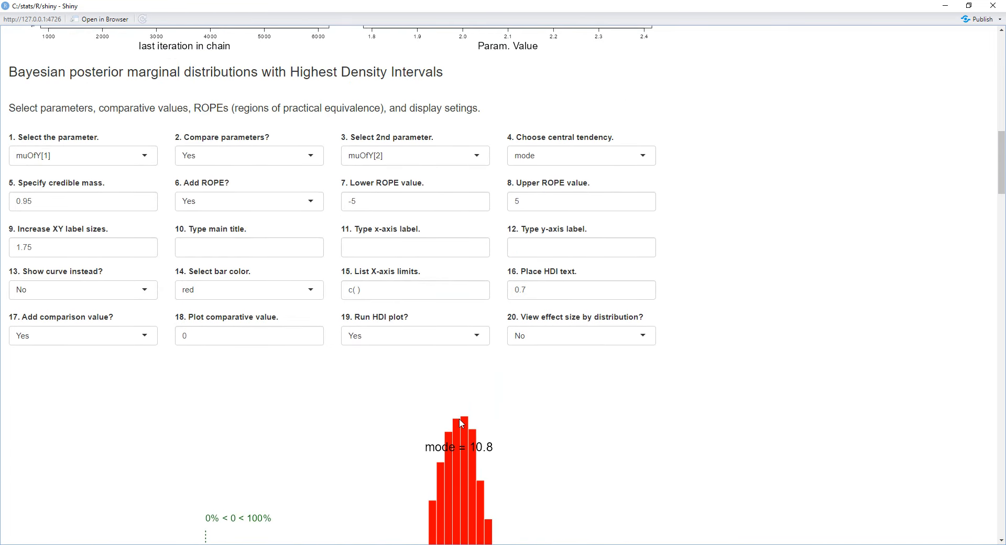
scroll(483, 446, down, 5)
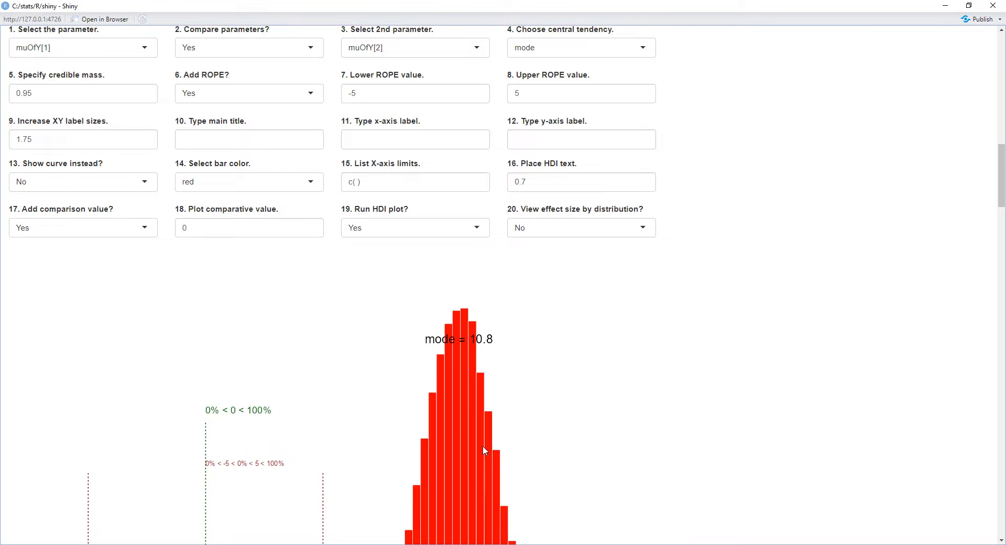
scroll(483, 446, up, 2)
scroll(483, 446, down, 2)
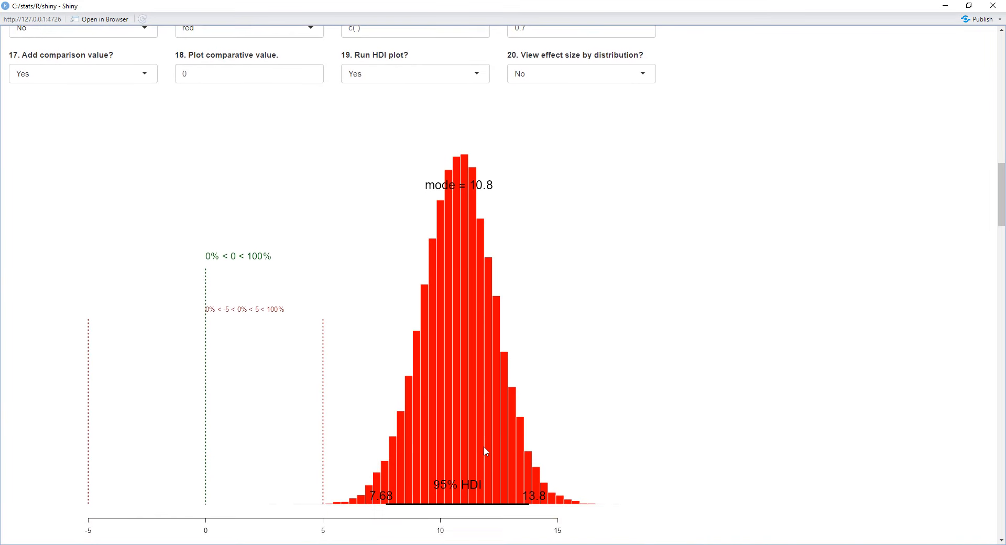
- Show the HDI plot of the difference as a curve instead of bars and check the result
scroll(484, 446, up, 2)
scroll(483, 445, up, 4)
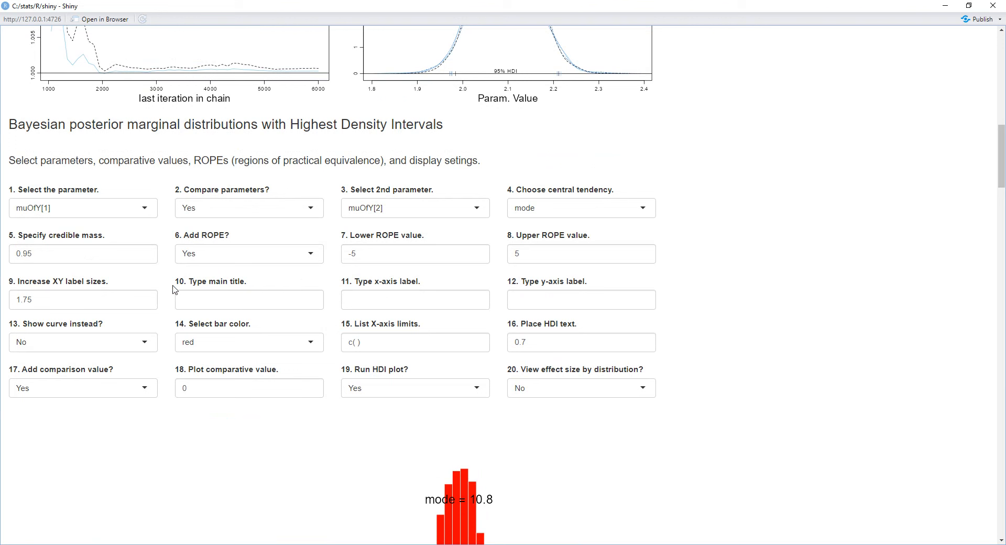
click(139, 344)
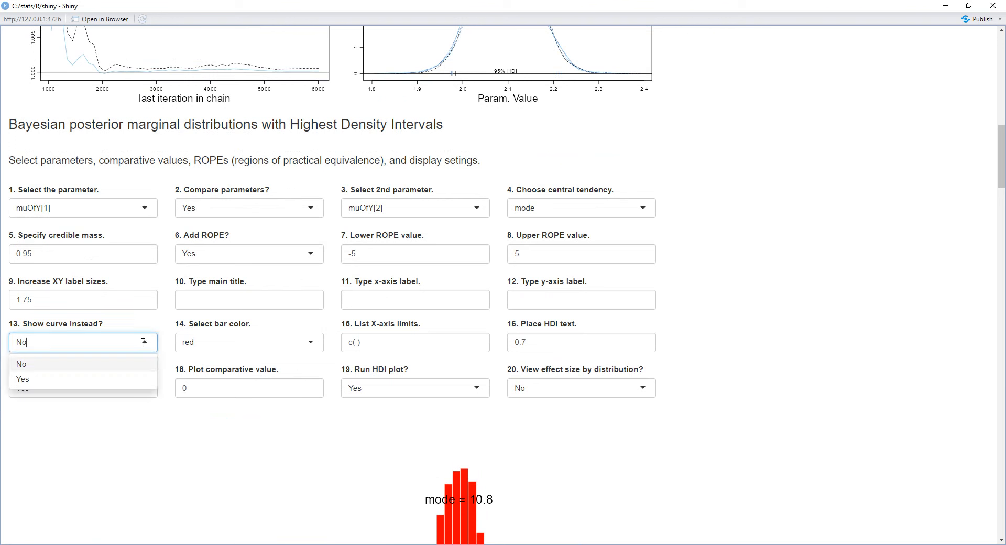
click(141, 379)
scroll(254, 456, down, 7)
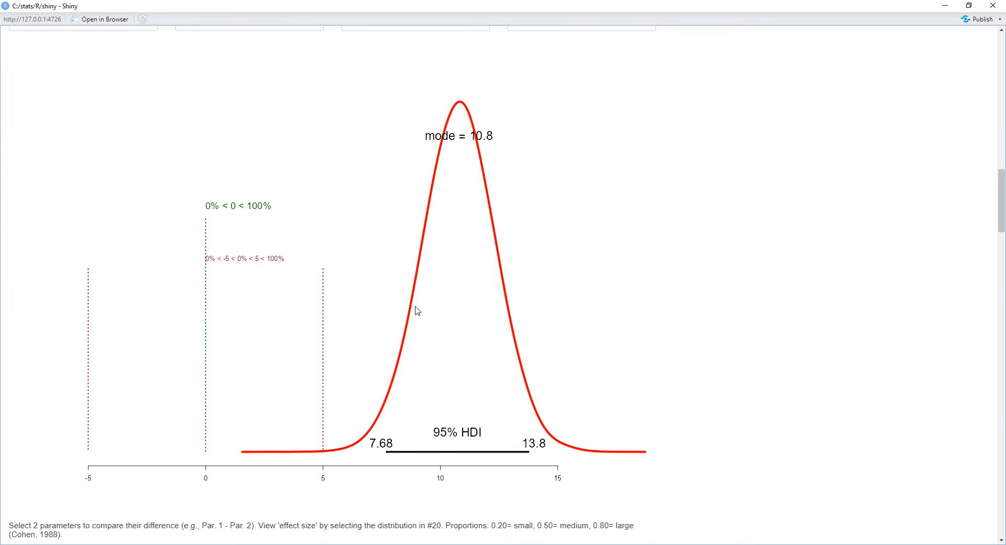
scroll(456, 370, up, 3)
scroll(458, 370, down, 3)
scroll(460, 371, up, 1)
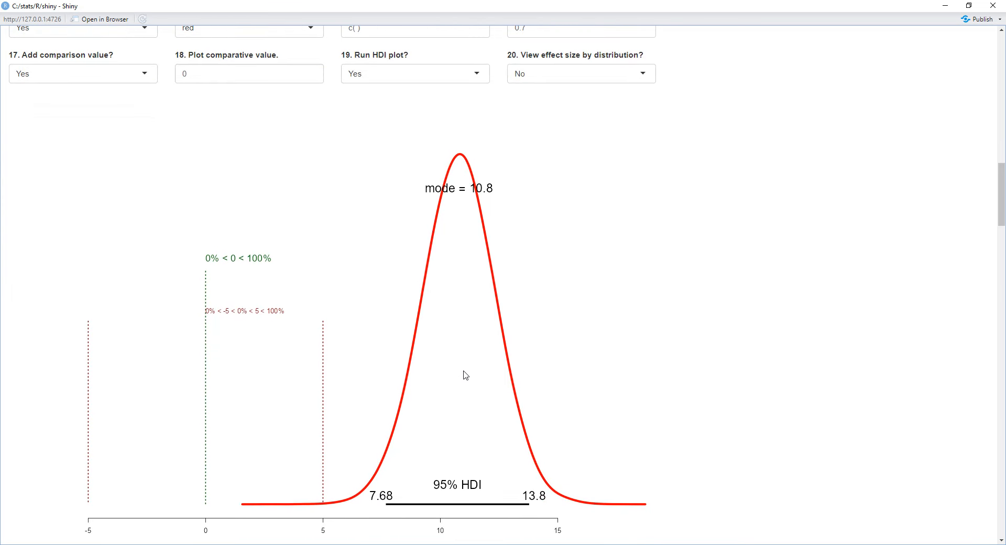
- Set the HDI plot's colour to yellow and switch the display from the curve back to bars
scroll(483, 378, up, 3)
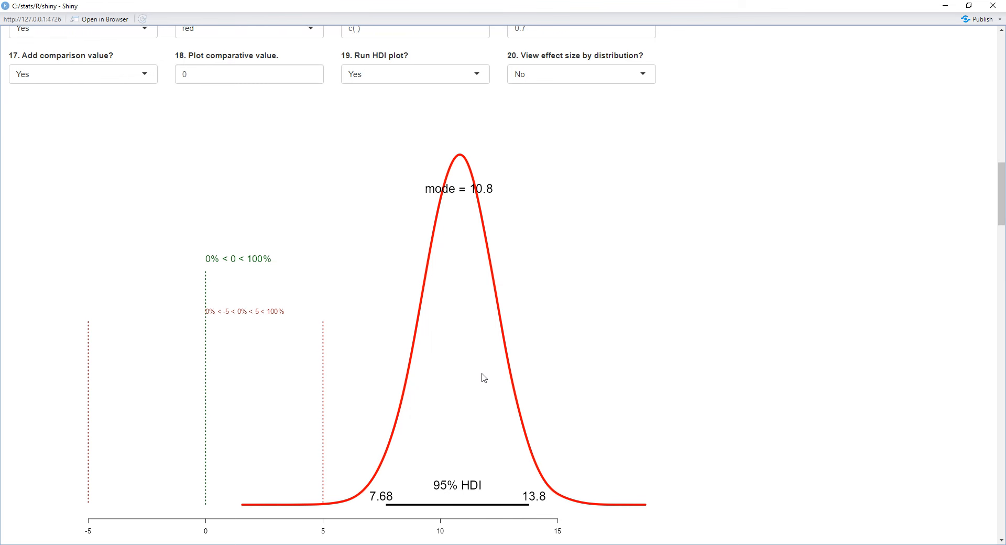
scroll(483, 377, up, 2)
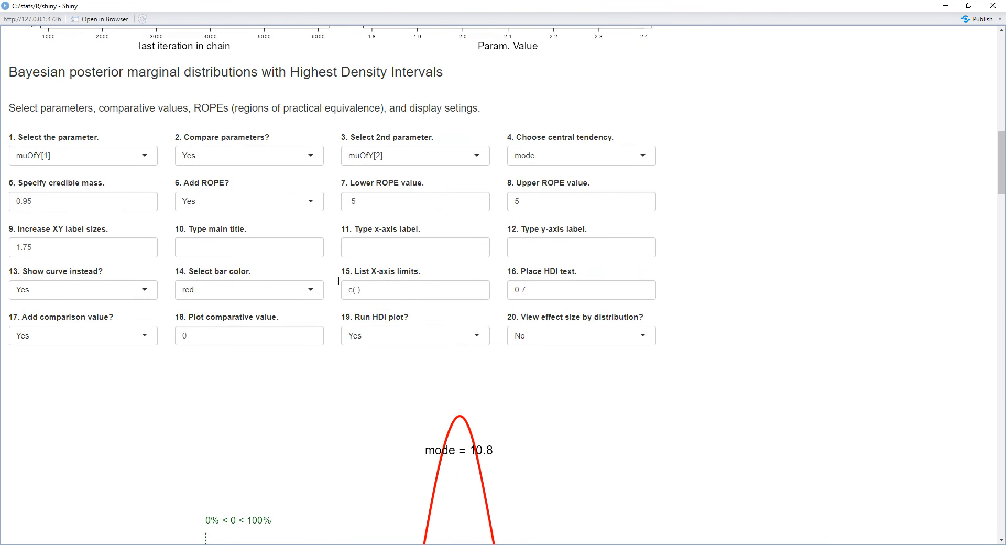
scroll(368, 325, up, 1)
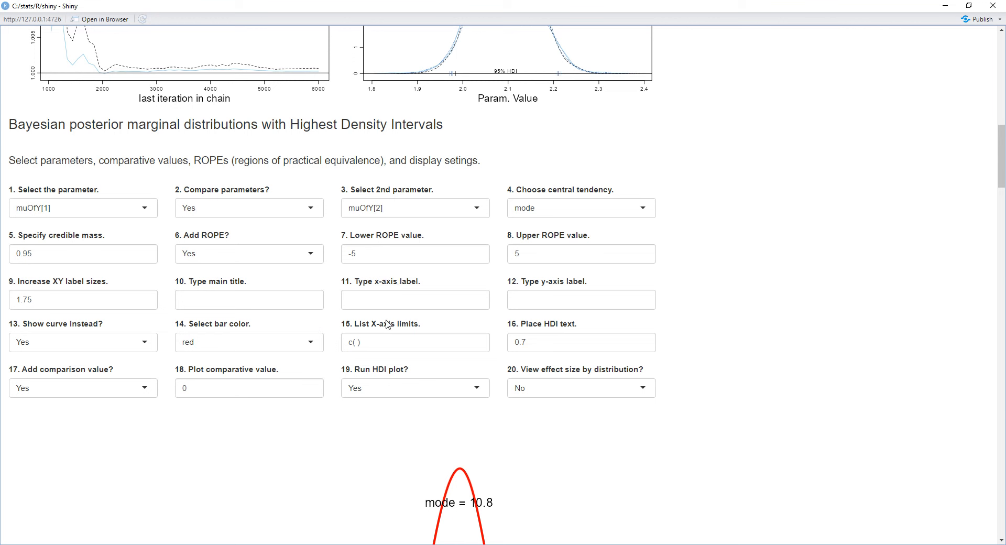
click(310, 349)
click(312, 394)
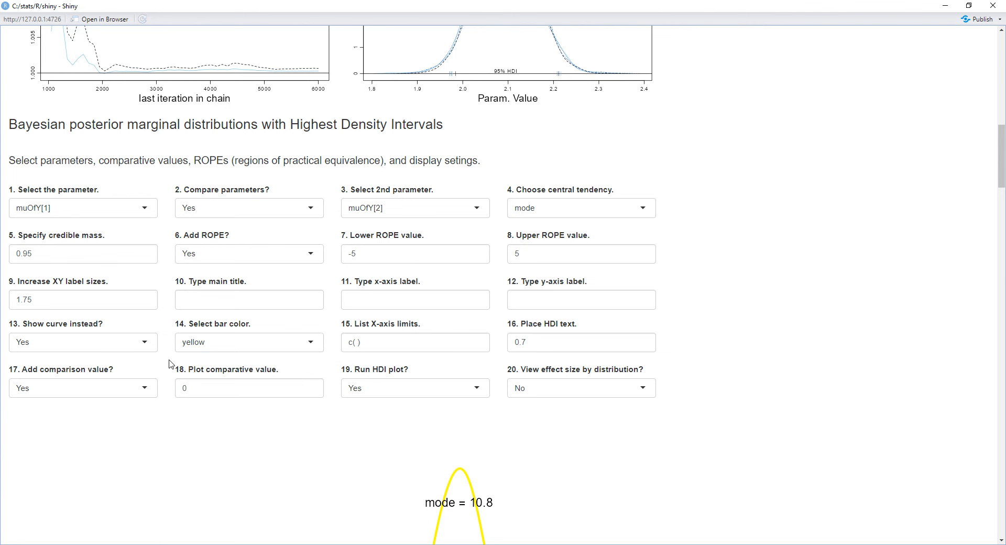
click(145, 343)
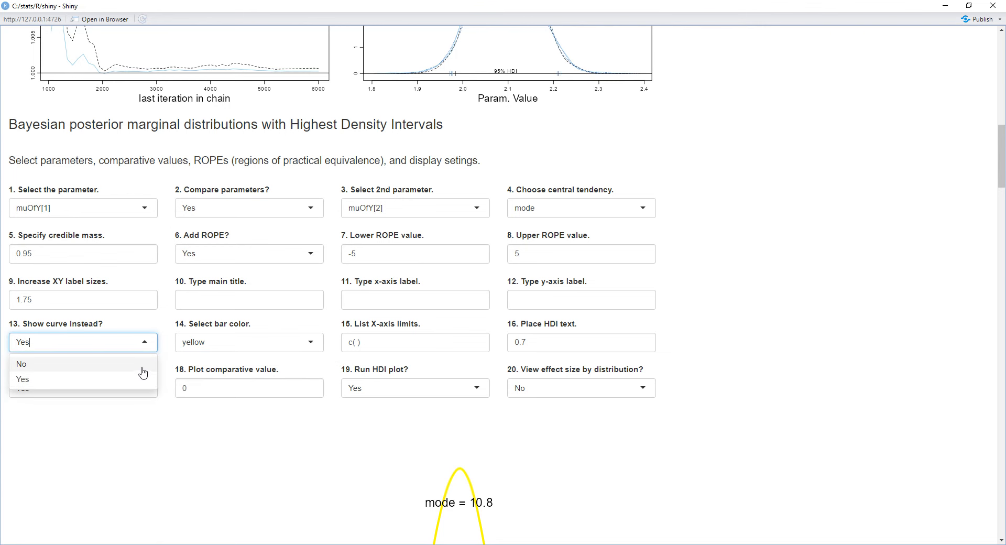
click(141, 365)
scroll(289, 459, down, 7)
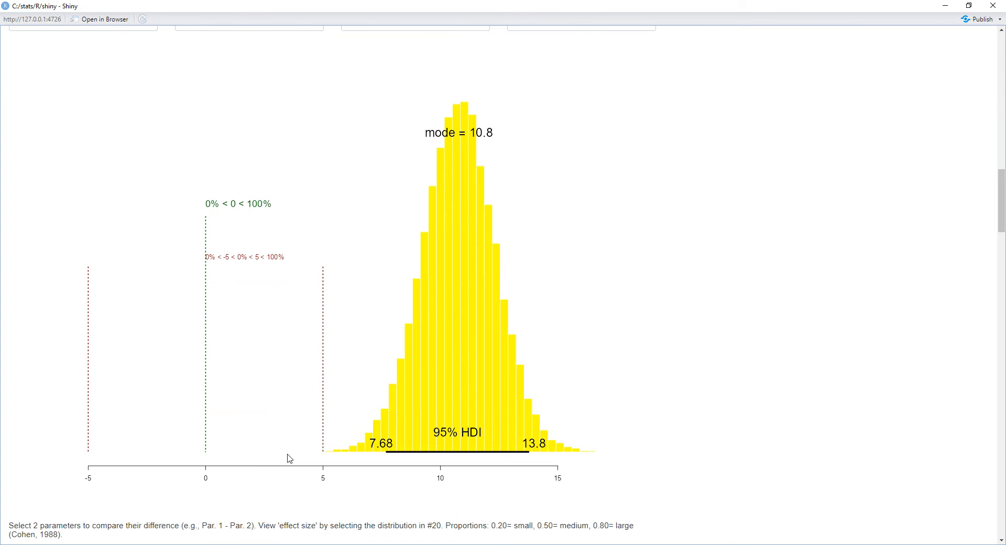
- Examine where the yellow histogram and its 95% HDI lie relative to the ROPE and the comparison value
scroll(290, 459, up, 1)
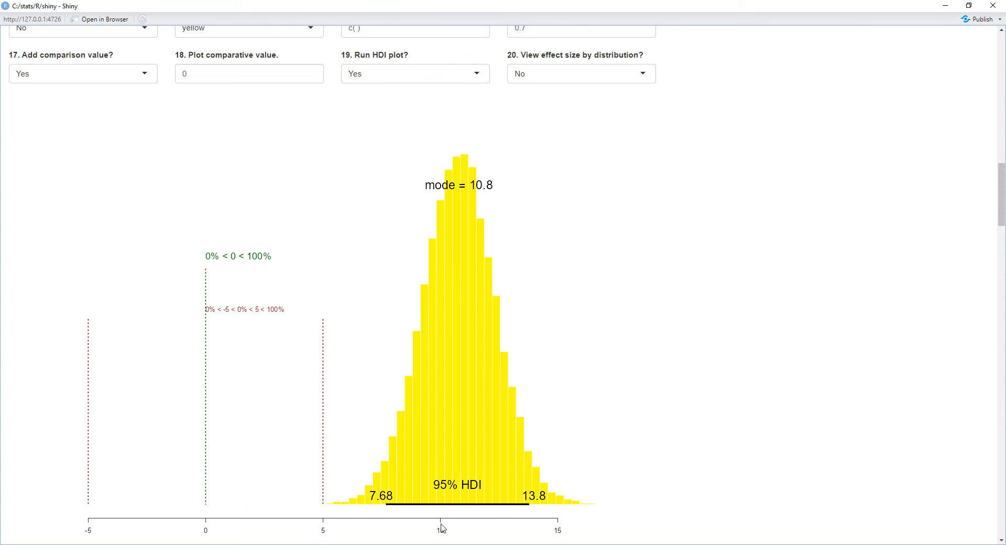
scroll(443, 516, up, 1)
scroll(442, 514, down, 2)
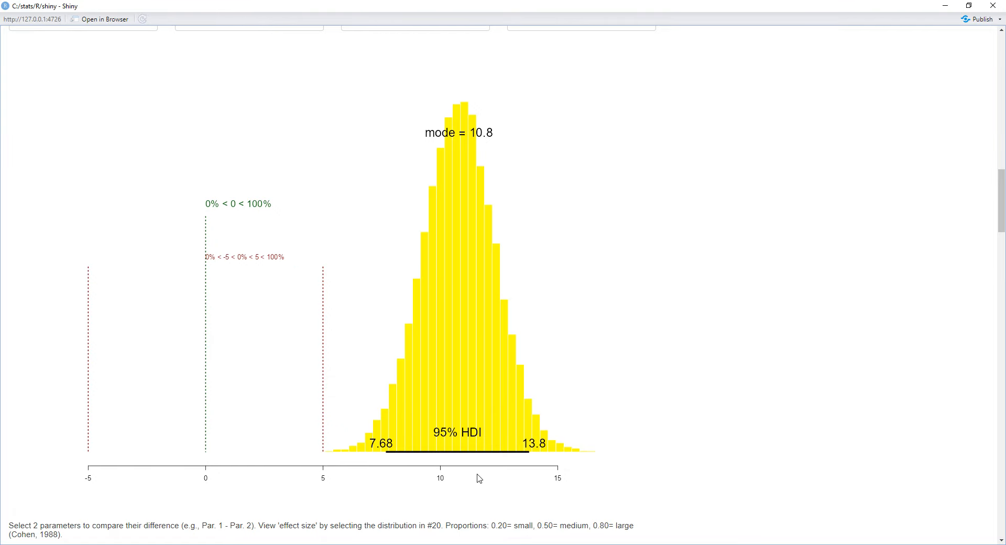
scroll(479, 478, up, 2)
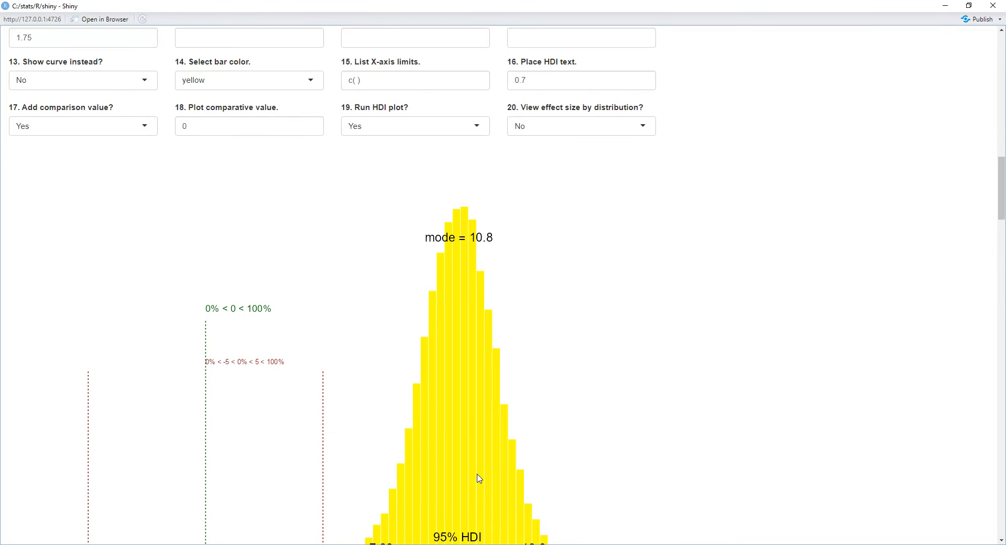
scroll(479, 478, down, 3)
scroll(479, 476, up, 5)
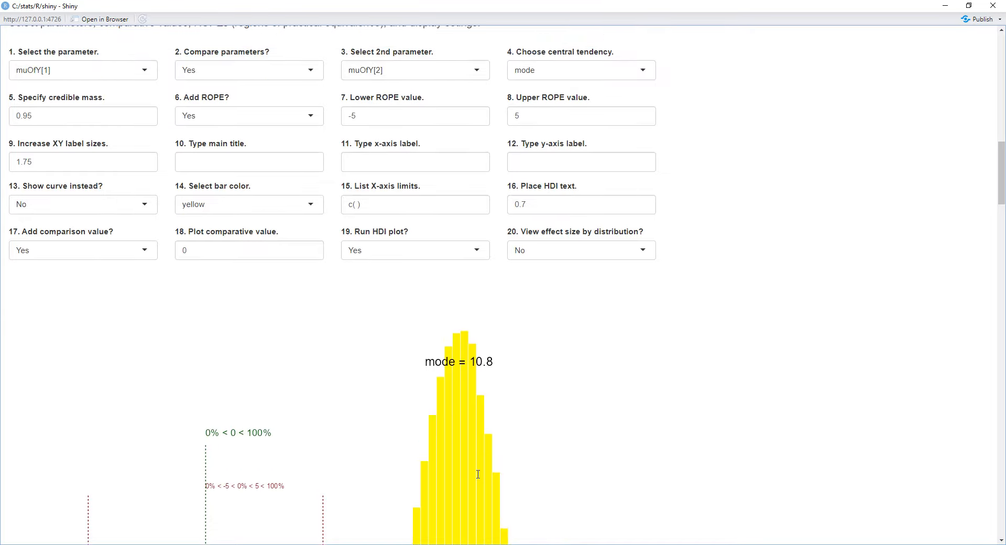
scroll(478, 474, up, 2)
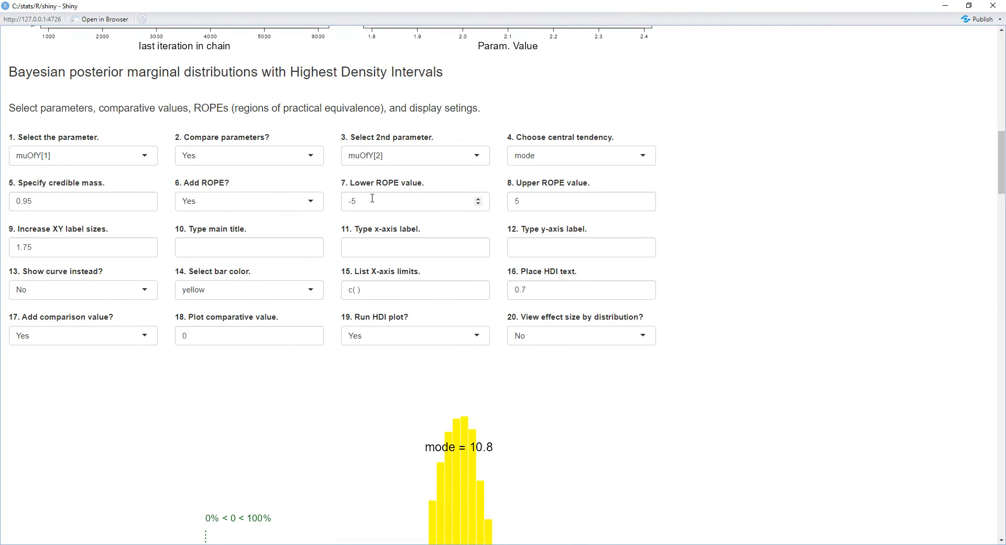
scroll(450, 353, down, 6)
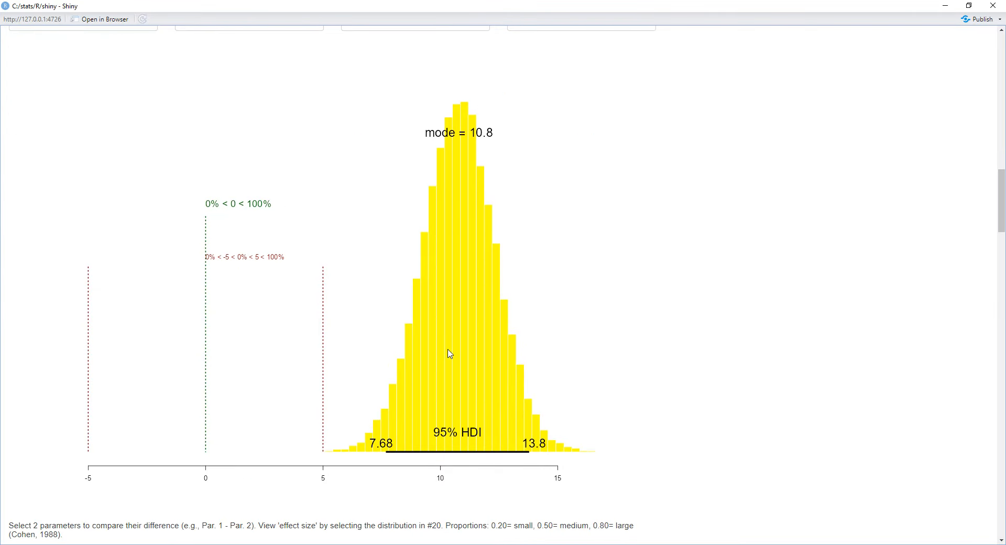
- Set the region of practical equivalence to a lower value of 5 and an upper value of 15
scroll(449, 354, up, 8)
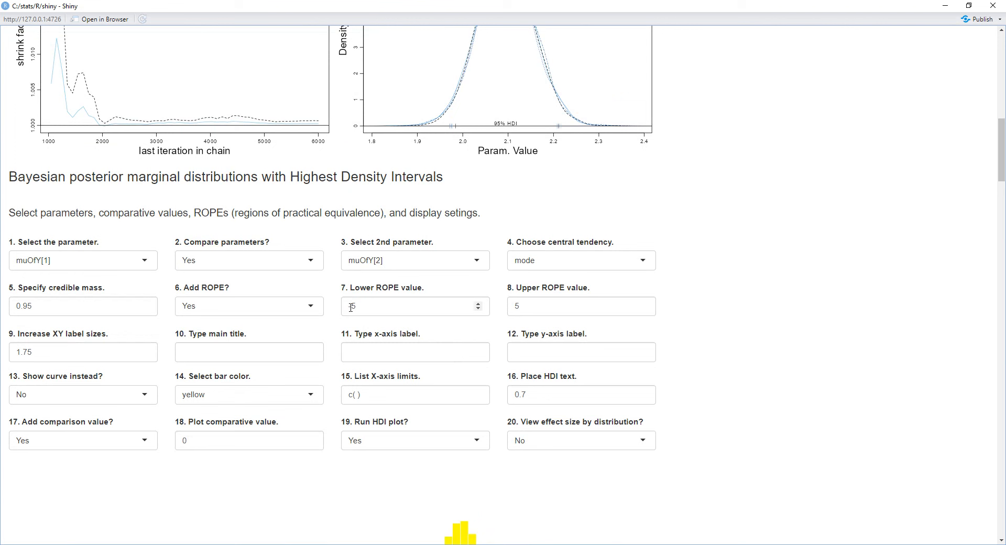
click(351, 308)
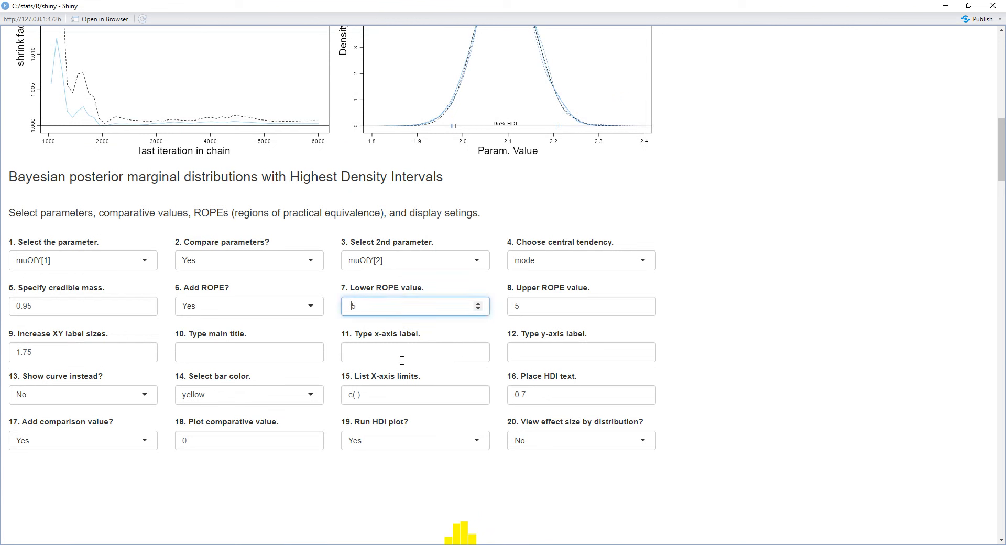
key(BackSpace)
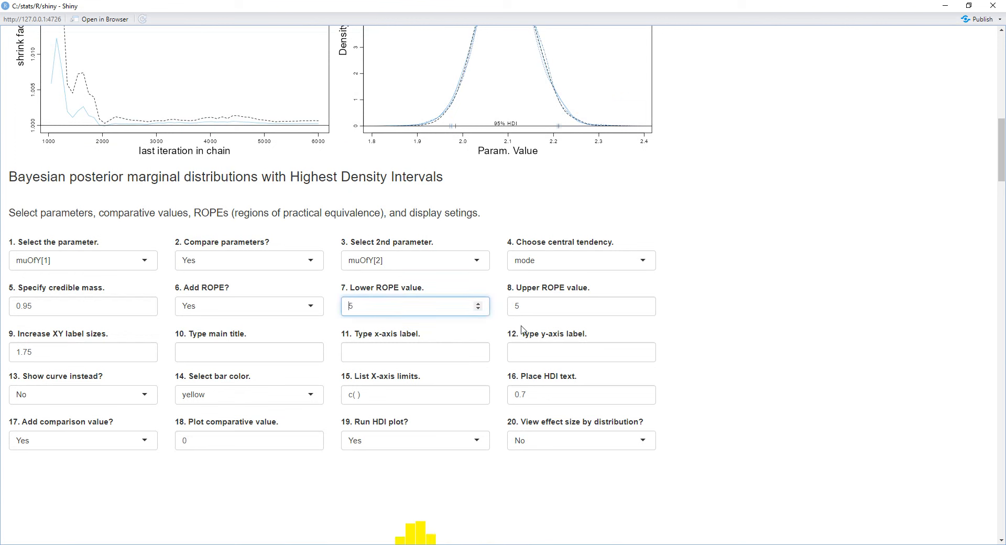
click(534, 307)
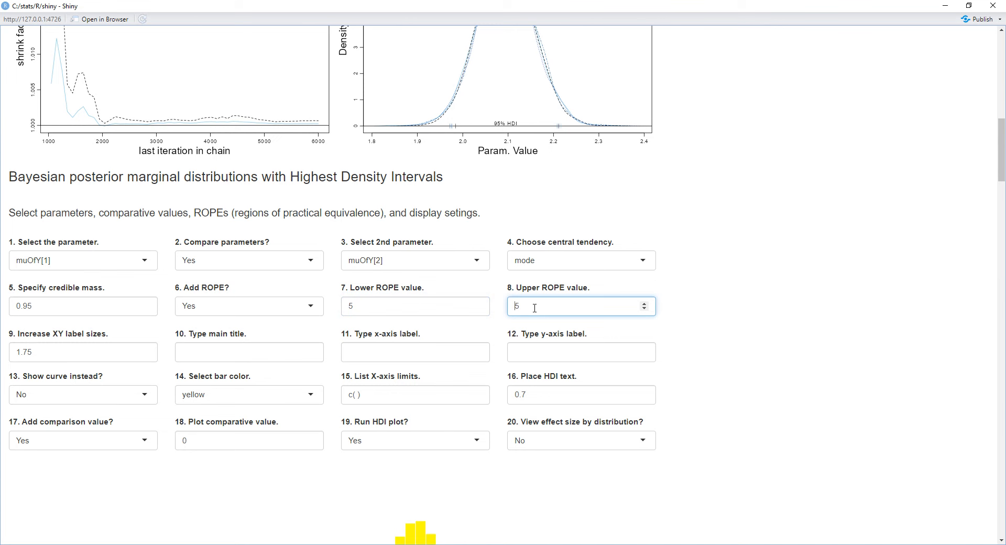
text(1)
click(686, 341)
scroll(686, 341, down, 1)
scroll(687, 341, down, 8)
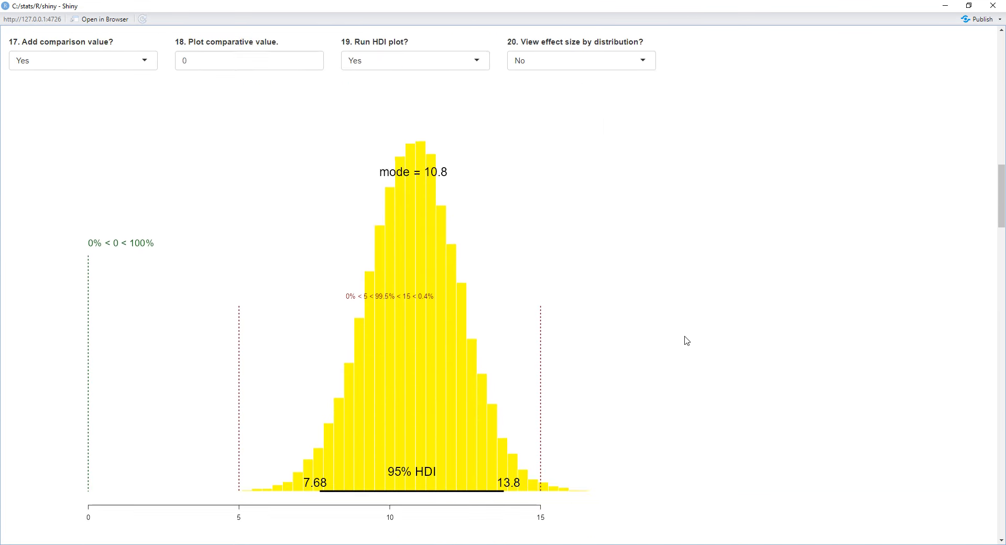
- Set the comparison value on the HDI plot to 10
scroll(686, 341, up, 5)
scroll(687, 341, up, 2)
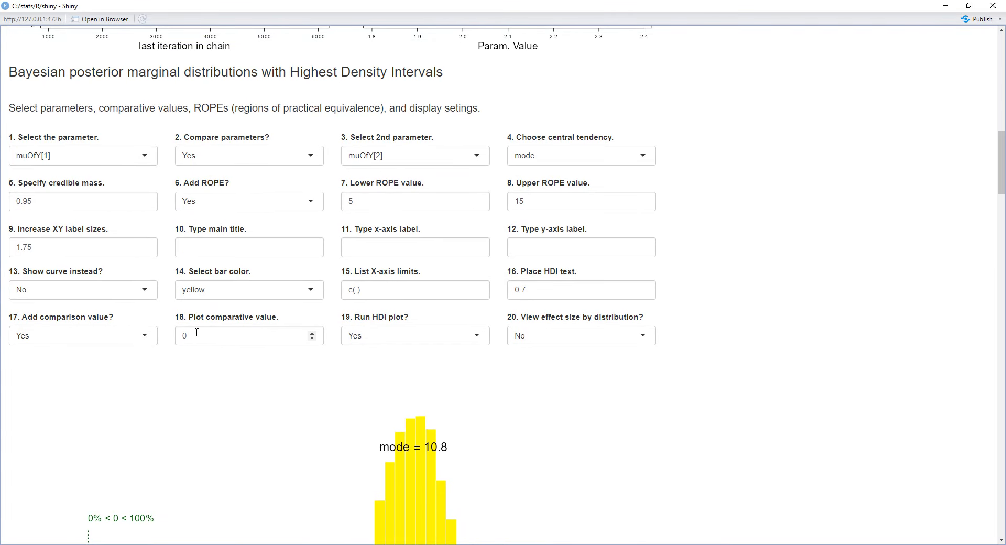
click(184, 336)
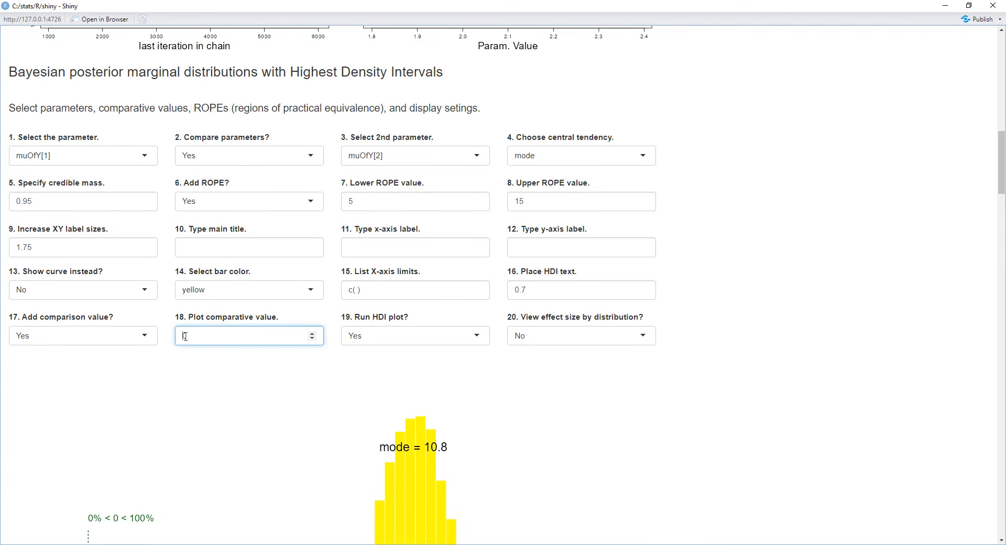
text(10)
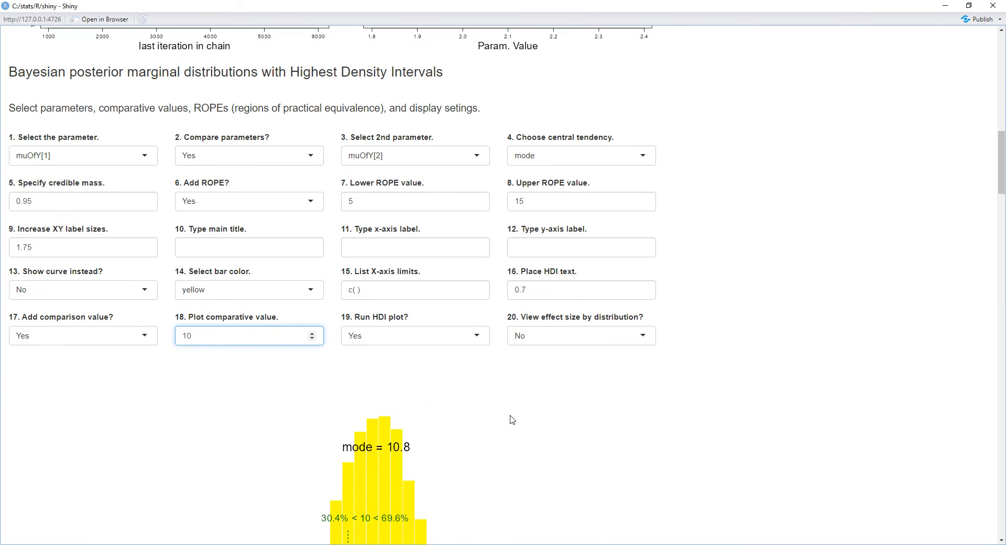
scroll(512, 419, down, 5)
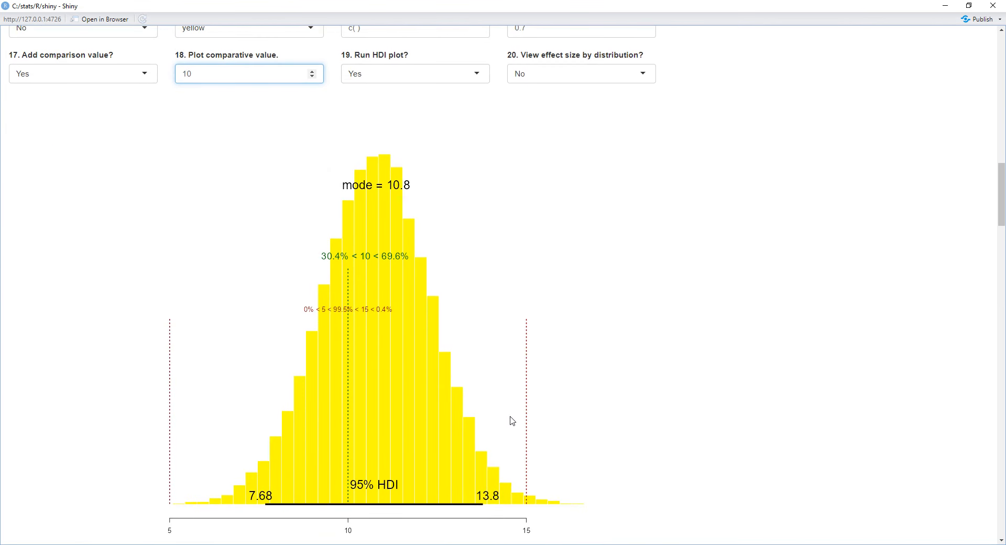
- Examine the posterior percentages around the comparison value of 10 and within the ROPE from 5 to 15
scroll(512, 420, down, 1)
scroll(512, 420, up, 1)
scroll(452, 473, down, 1)
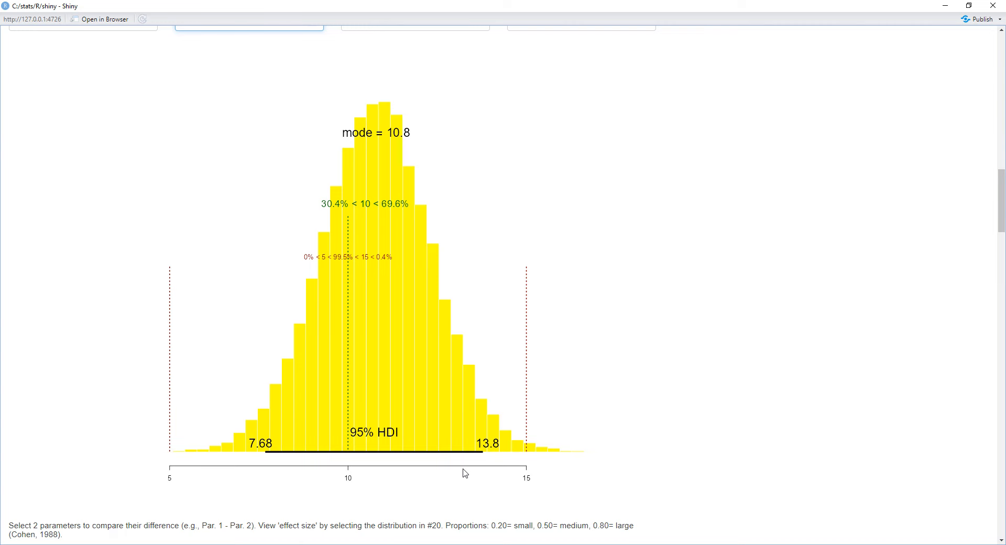
scroll(465, 473, up, 5)
scroll(465, 473, down, 1)
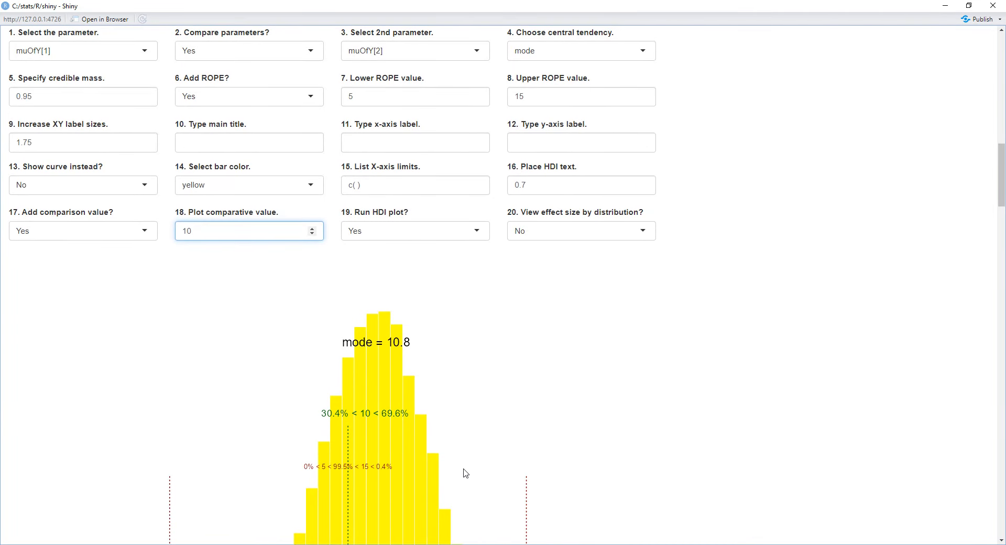
scroll(465, 473, up, 2)
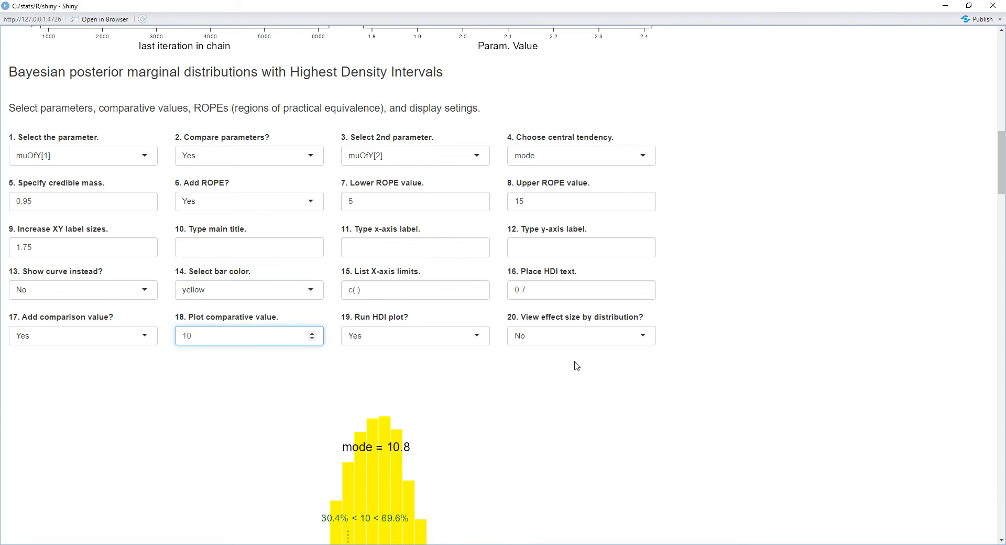
scroll(574, 372, down, 4)
scroll(572, 378, down, 1)
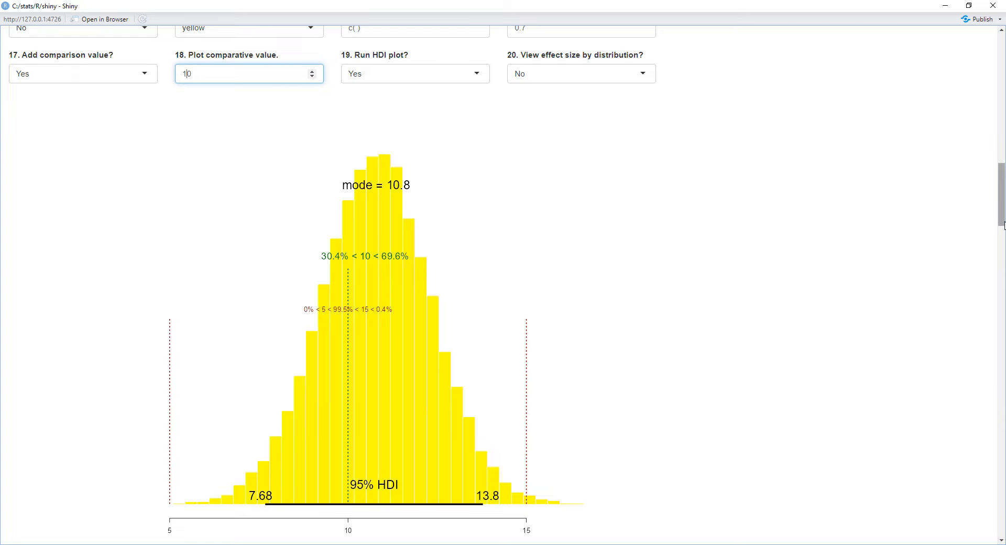
drag(1005, 221, 1005, 221)
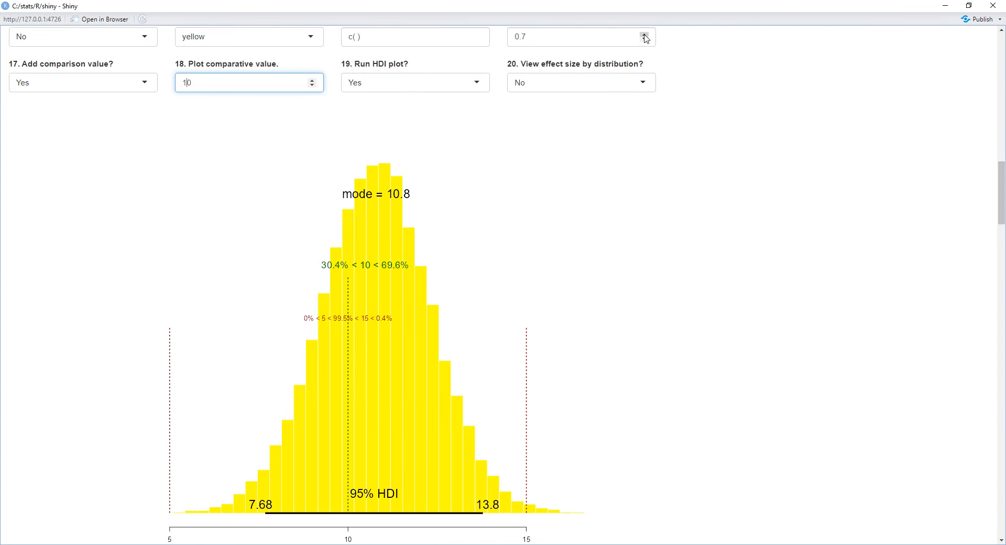
- Raise the HDI text placement value to 1.09 to shift the interval limit labels on the plot
click(644, 35)
click(645, 35)
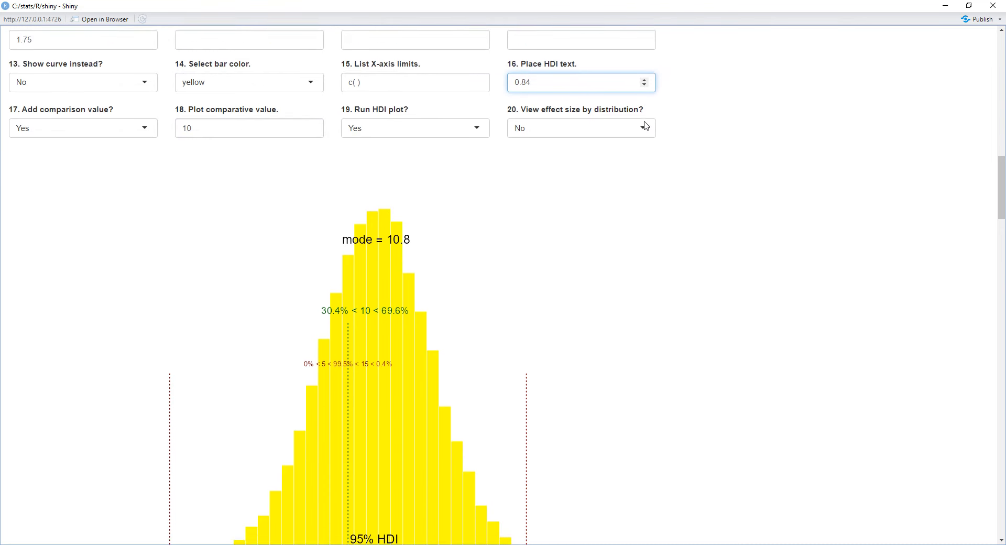
click(648, 36)
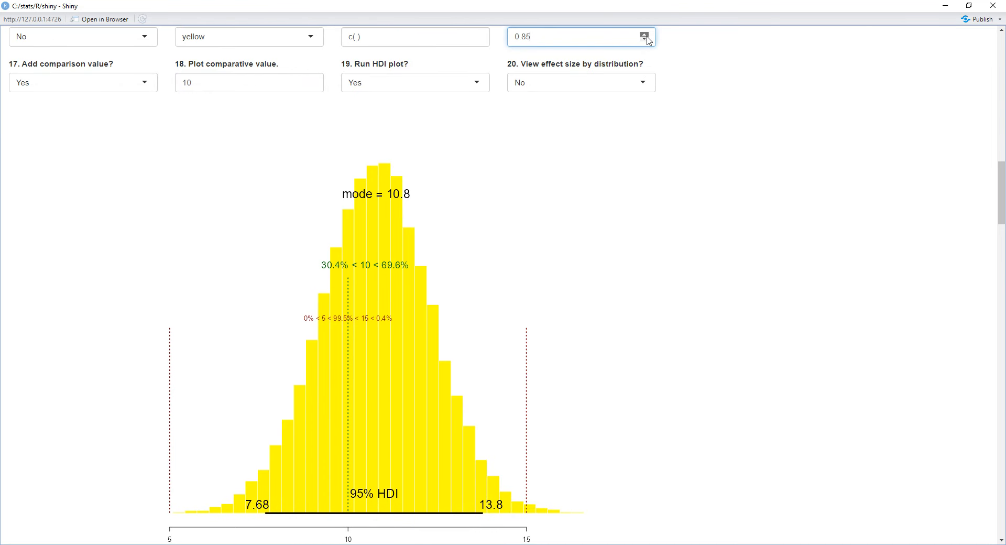
click(648, 35)
click(648, 42)
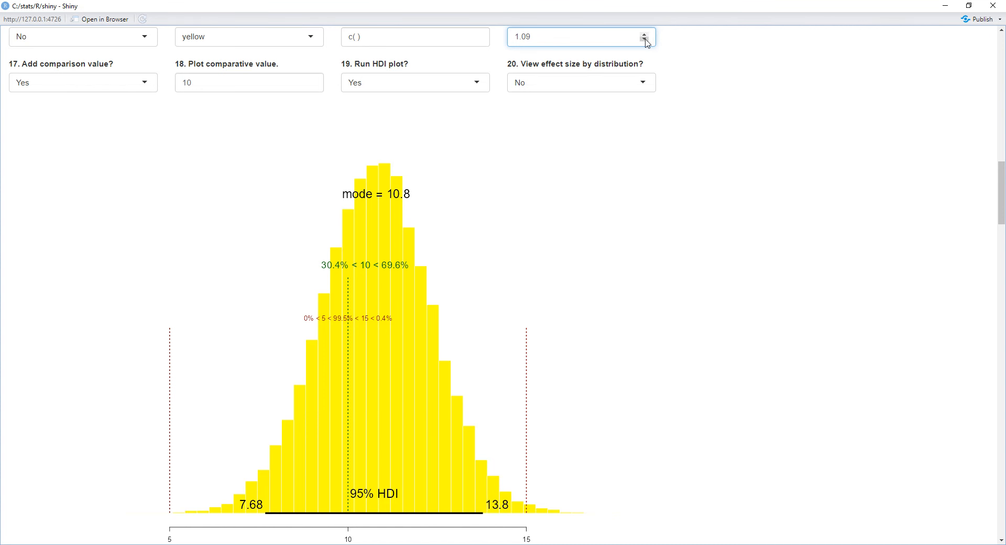
- Lower the HDI text placement value to 0.42 to reposition the interval limit labels
click(647, 42)
click(648, 42)
click(647, 42)
click(647, 42)
click(648, 42)
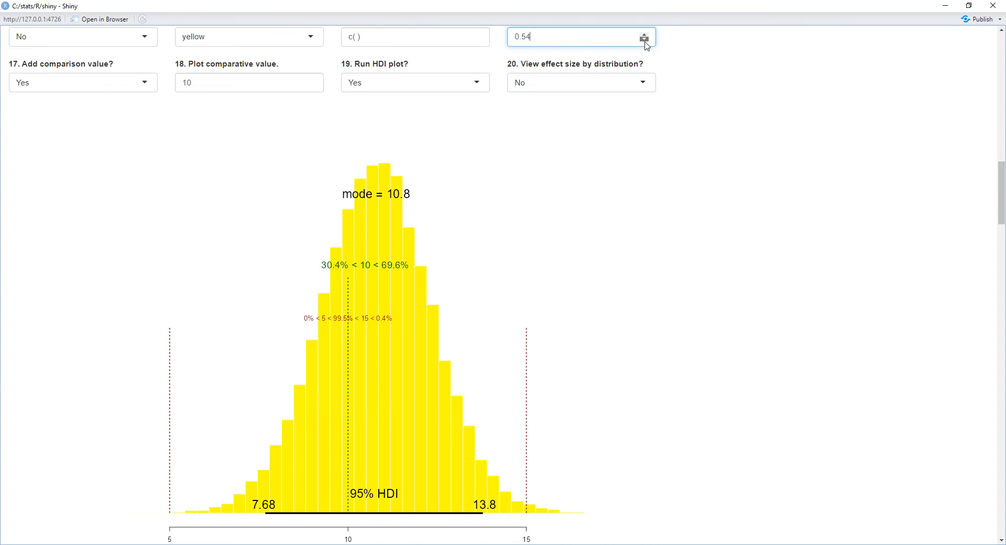
click(648, 42)
click(647, 42)
click(648, 42)
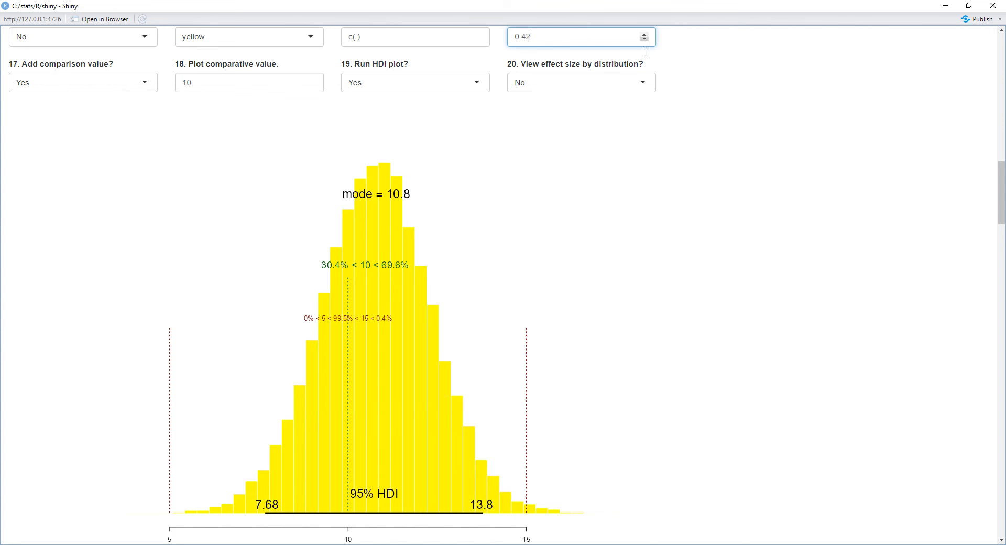
click(659, 273)
- Increase the XY label size of the HDI plot to 3.01
scroll(659, 281, up, 3)
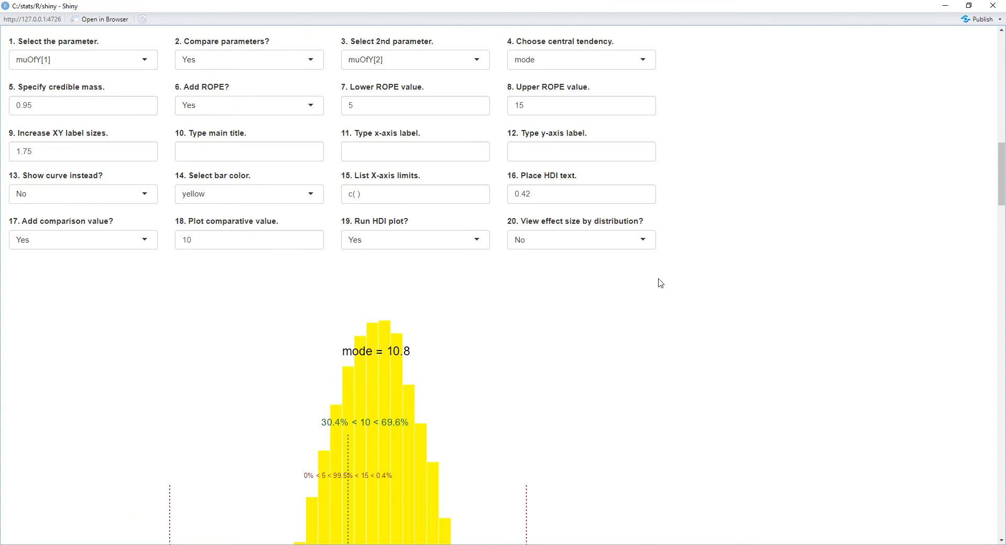
click(146, 150)
click(147, 150)
click(147, 150)
click(147, 149)
click(147, 150)
click(147, 149)
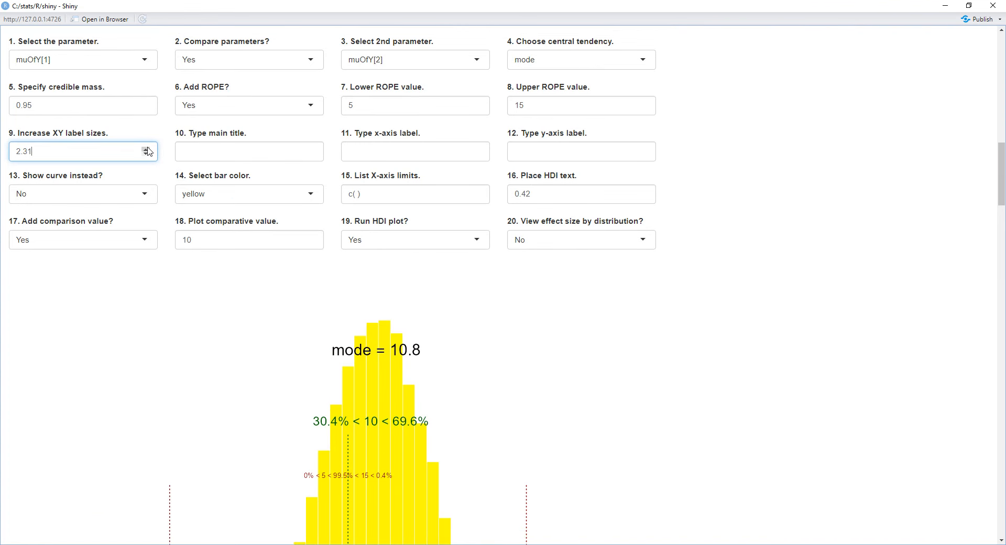
click(147, 150)
click(147, 150)
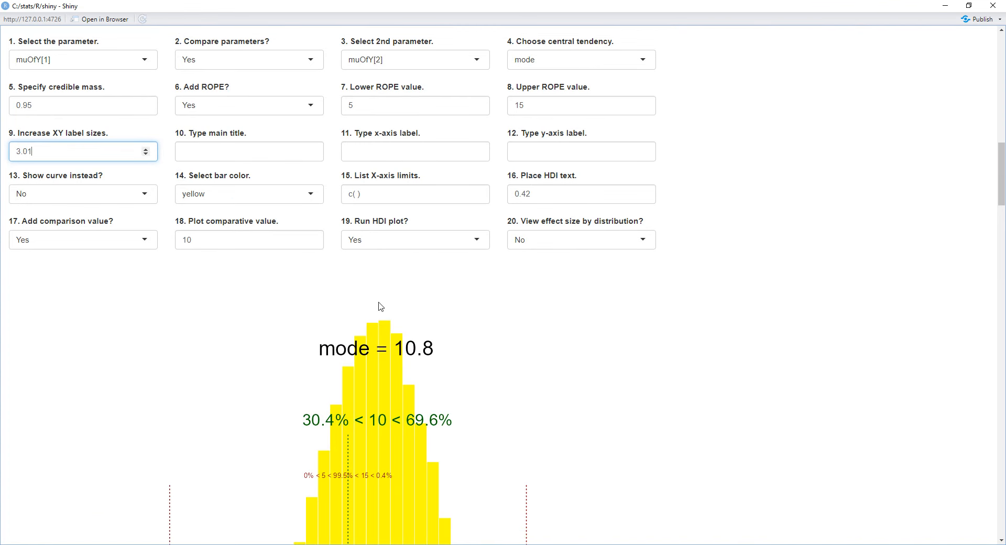
scroll(523, 398, down, 3)
scroll(523, 399, down, 2)
scroll(523, 398, up, 1)
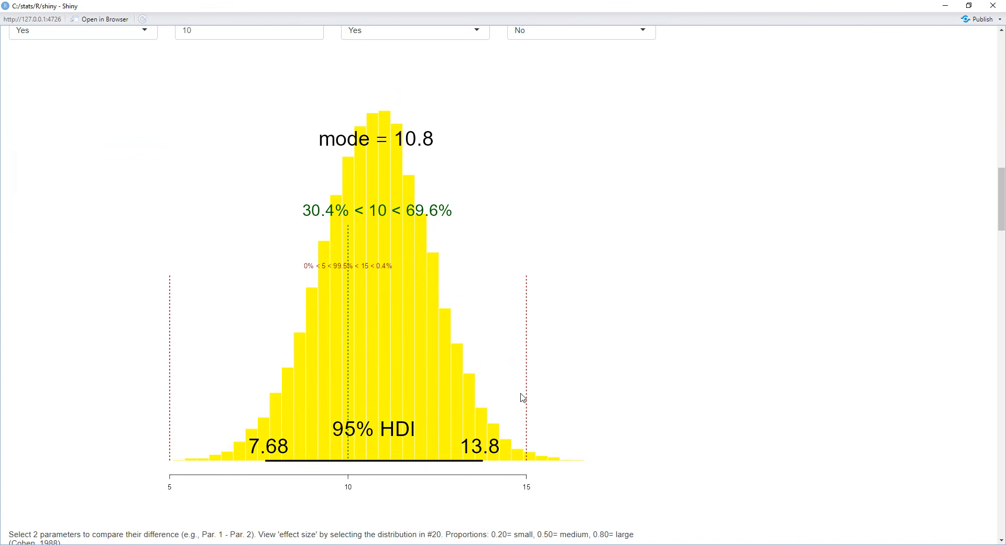
- Give the HDI plot the main title "Difference in LOS" and the x-axis label "Days"
scroll(523, 397, up, 5)
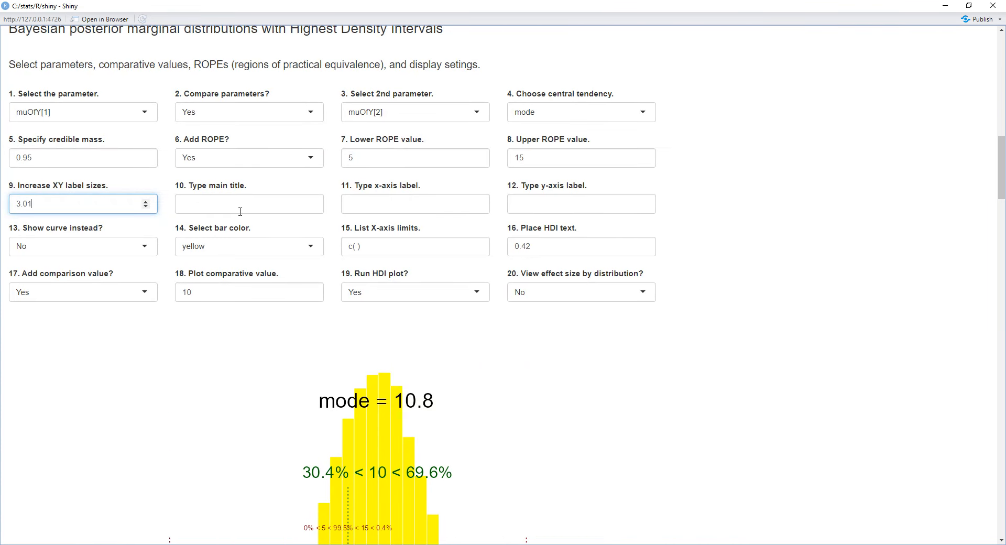
click(240, 211)
text(D)
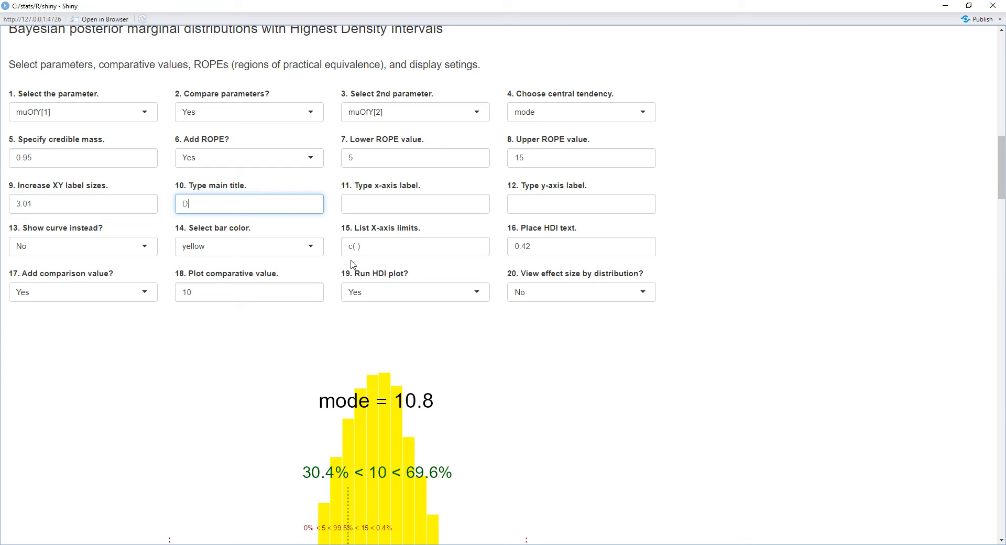
text(ifference)
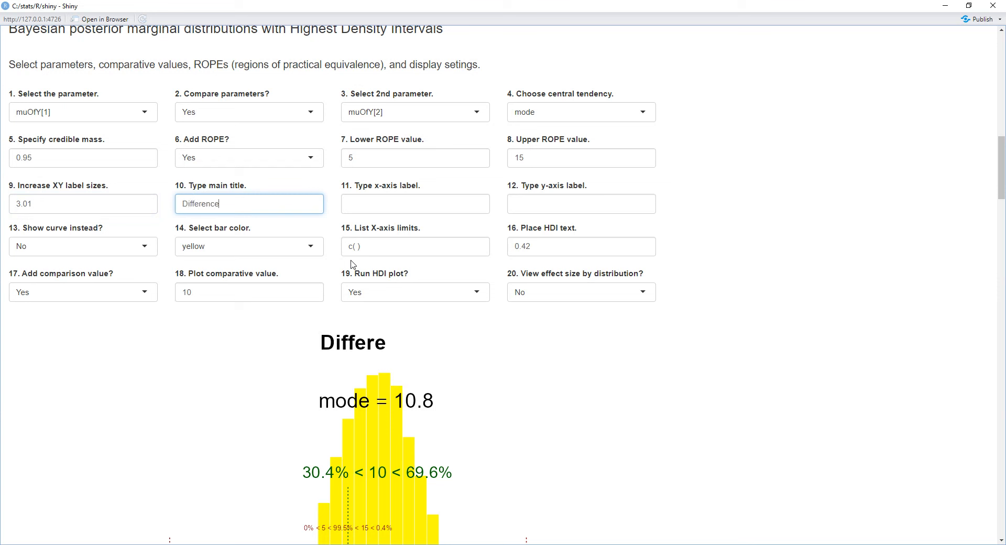
text( in LOS)
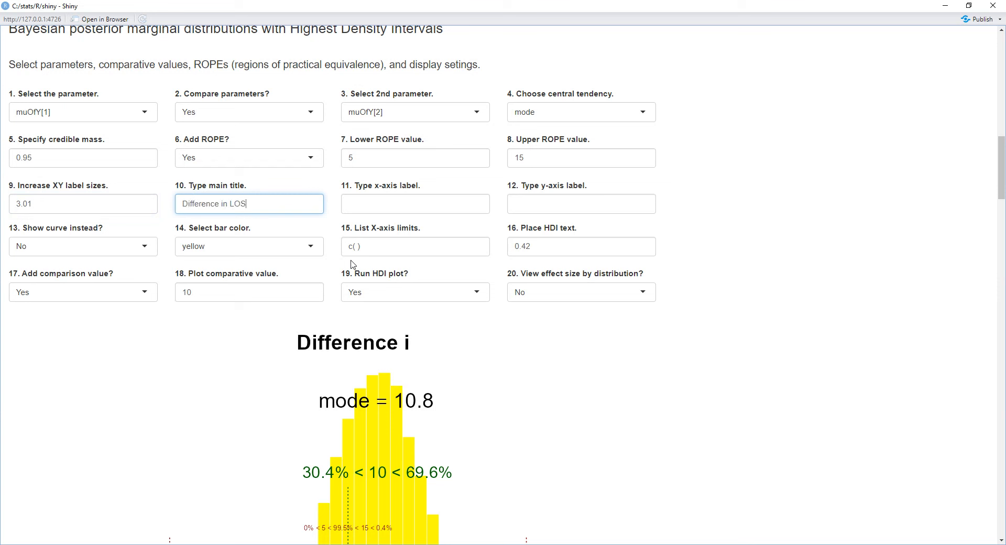
click(437, 211)
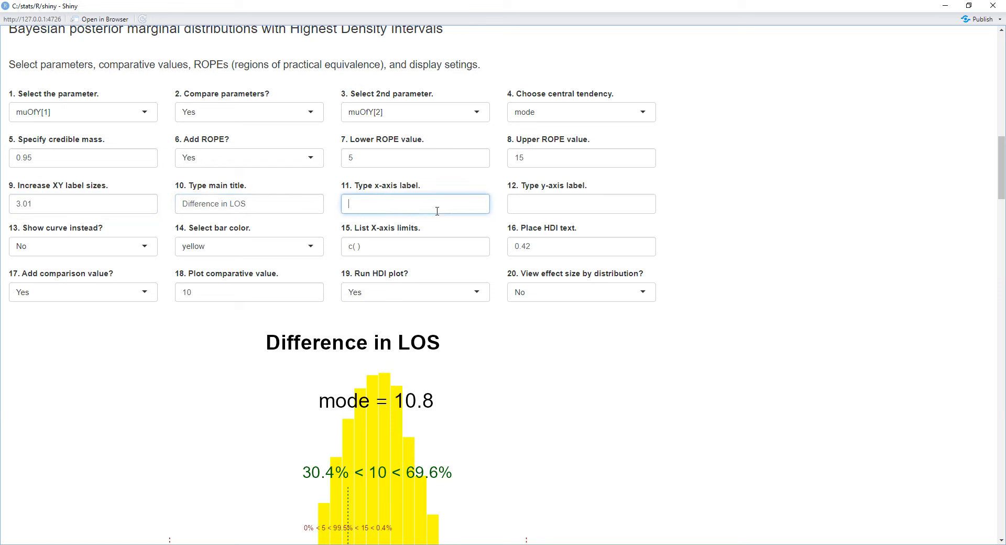
text(Days)
- Label the y-axis of the HDI plot "Density" and check the labels around the histogram
click(560, 205)
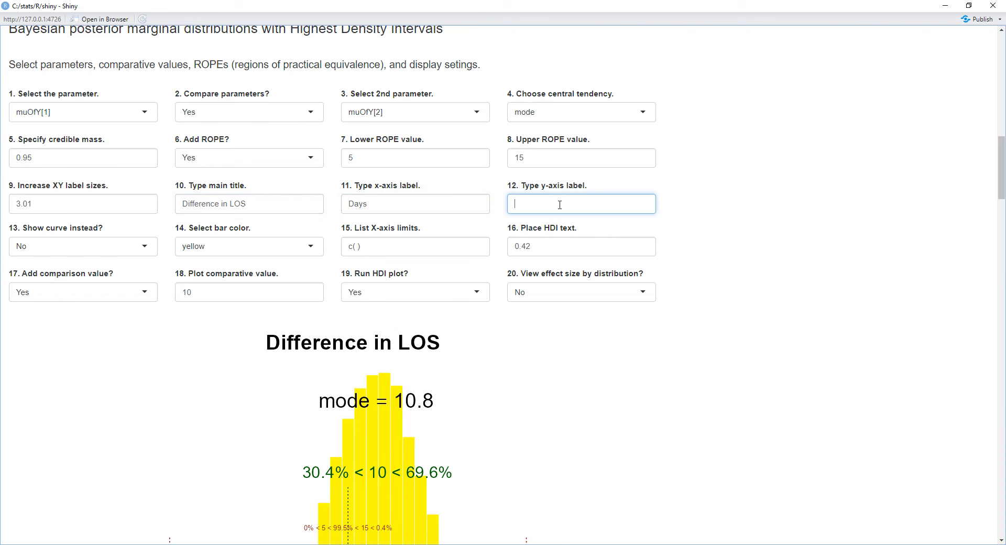
text(Density)
scroll(603, 256, down, 3)
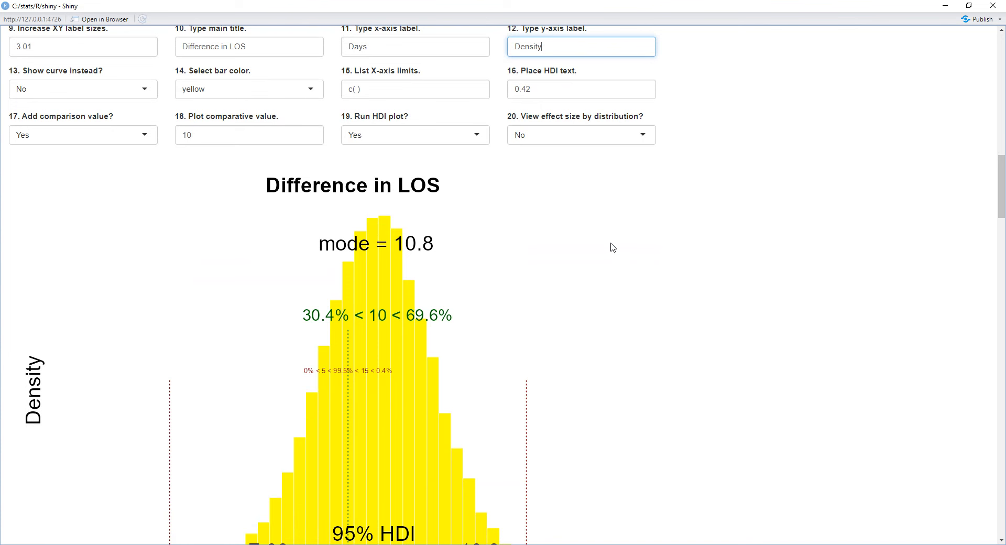
scroll(613, 247, down, 2)
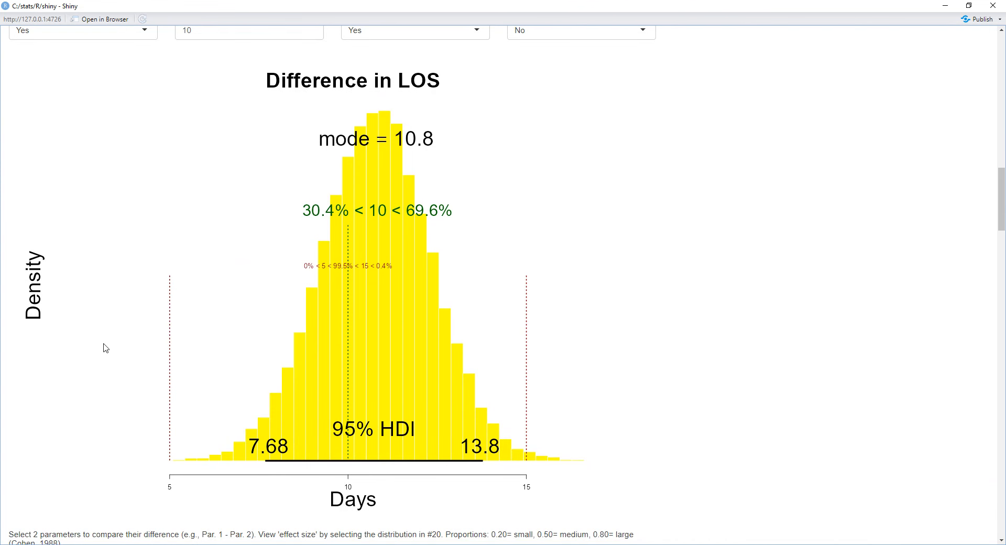
scroll(676, 310, up, 3)
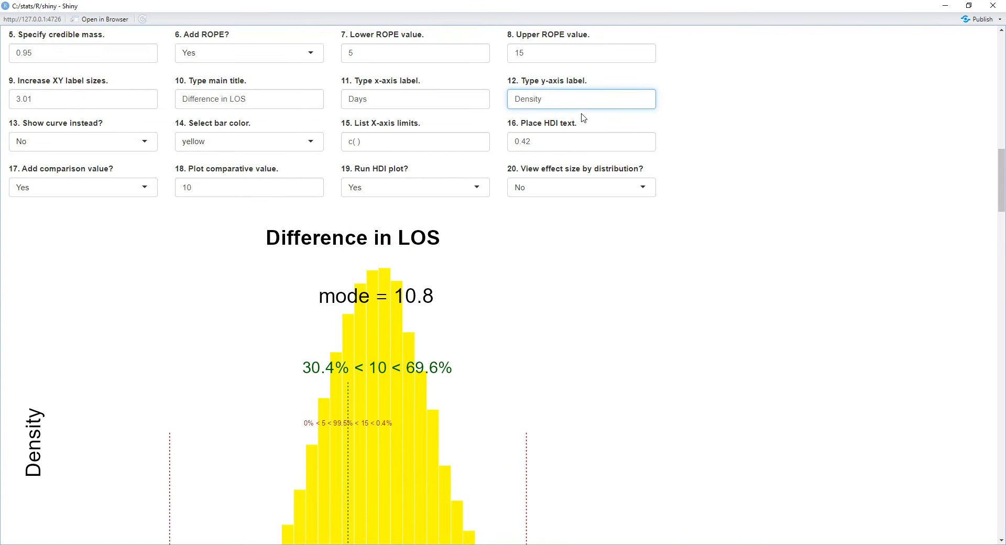
- Clear the y-axis label of the HDI plot
key(ctrl+a)
key(BackSpace)
scroll(586, 225, down, 2)
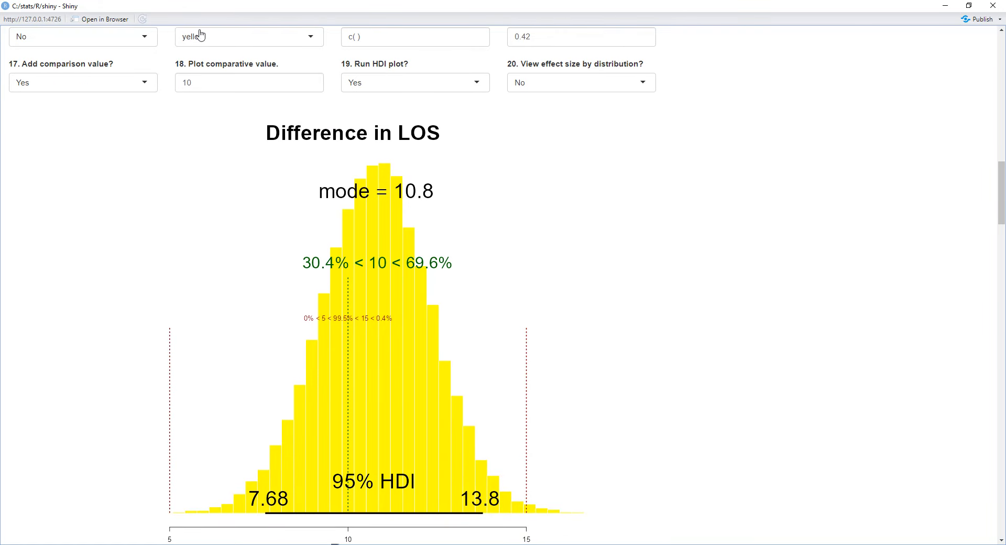
- Show the posterior distribution as a curve instead of bars and review the resulting plot
click(149, 37)
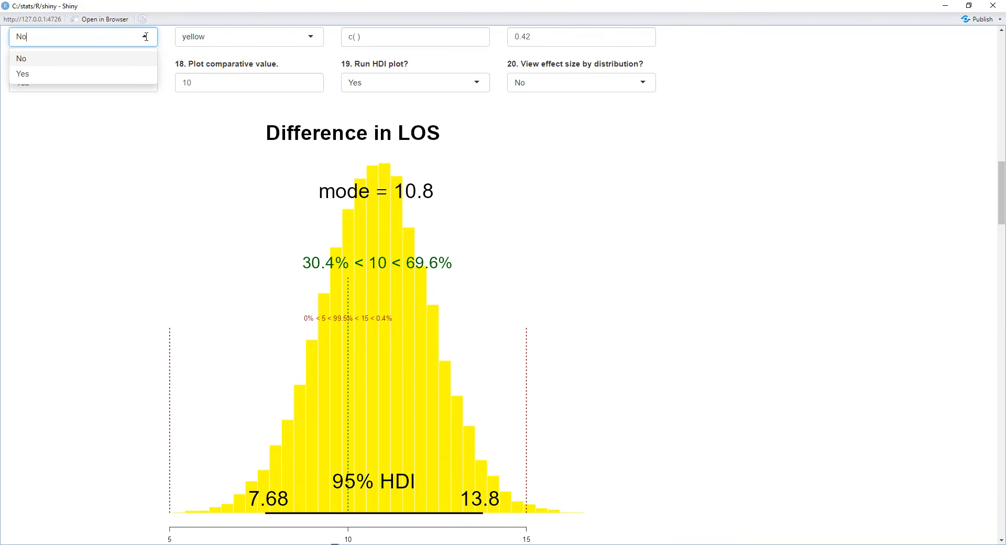
click(132, 73)
scroll(126, 157, up, 1)
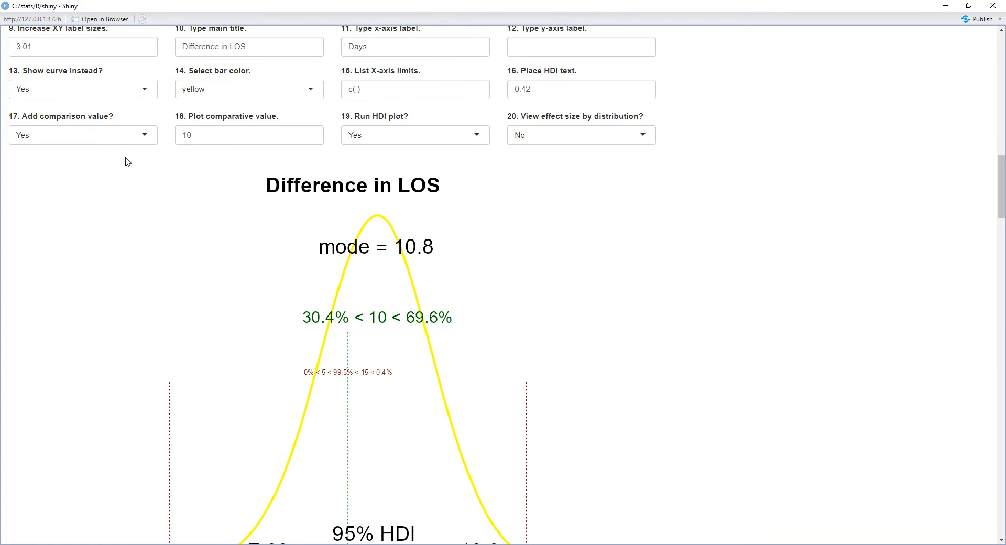
scroll(280, 179, down, 2)
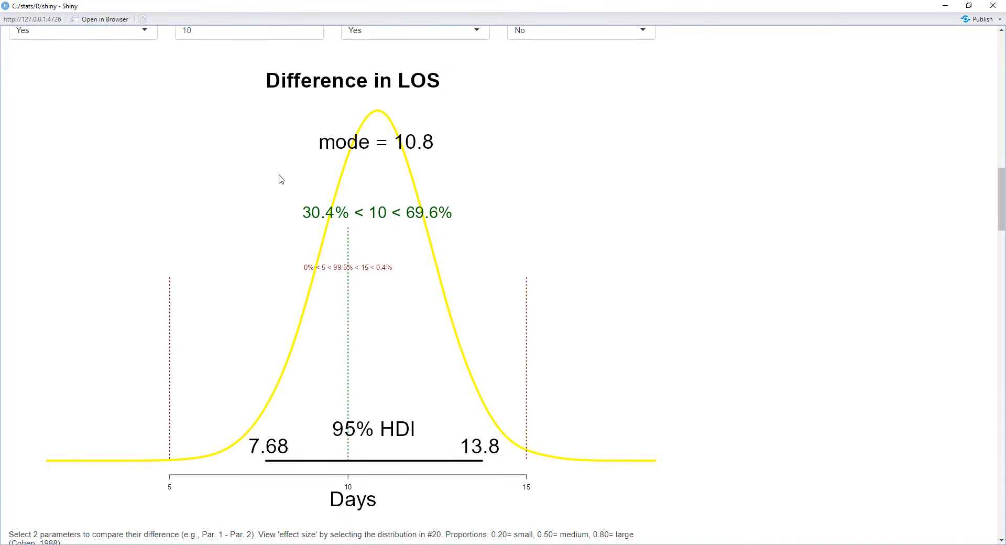
scroll(281, 179, up, 2)
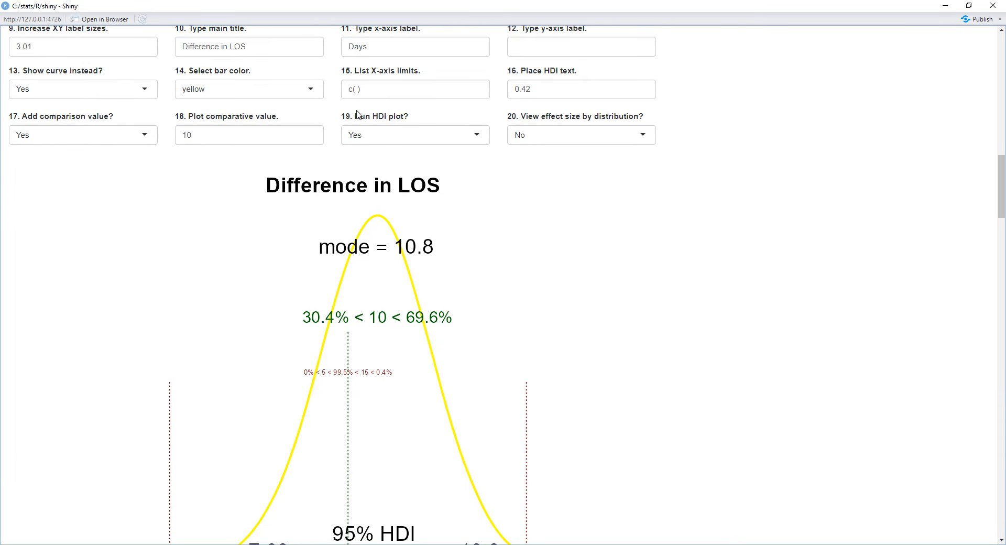
scroll(373, 218, down, 4)
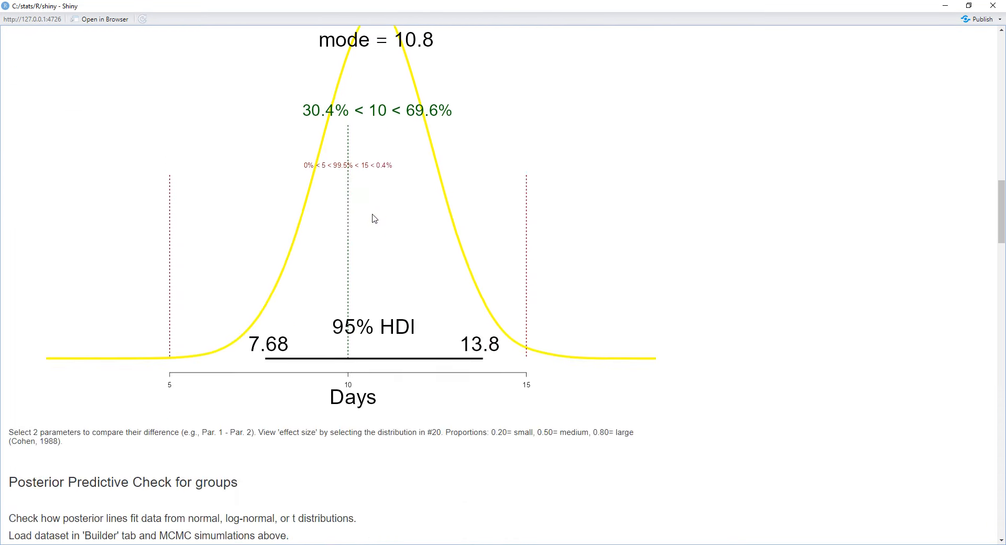
scroll(375, 218, up, 1)
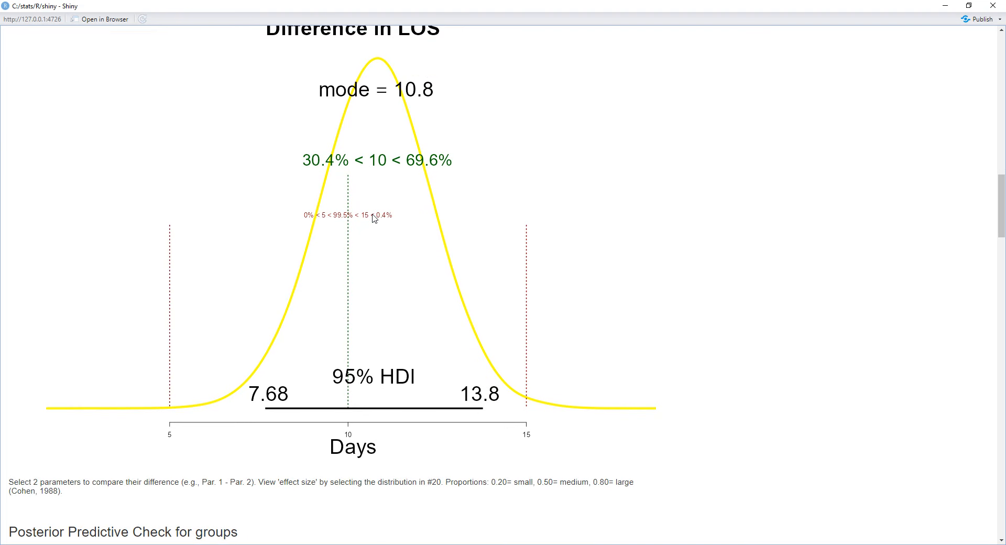
scroll(375, 218, up, 2)
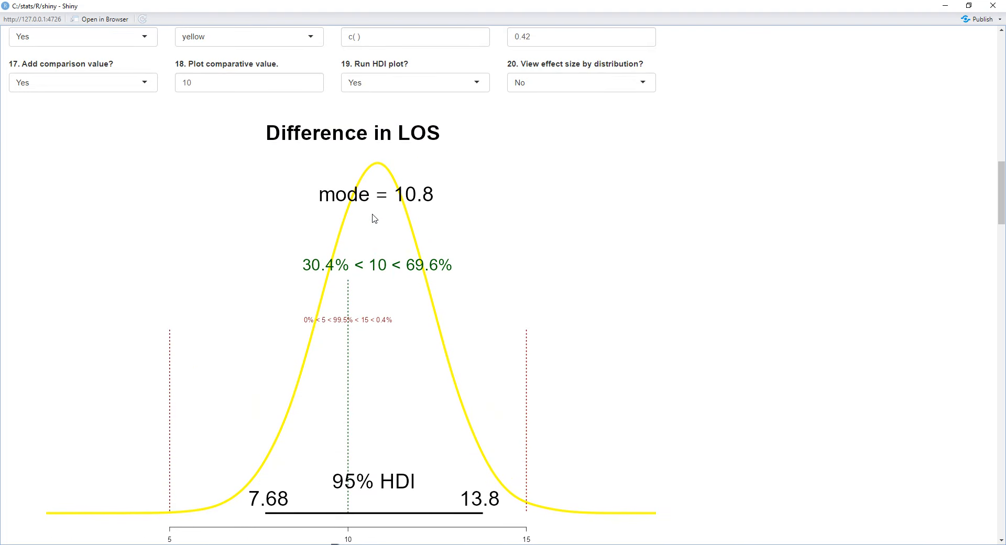
- Set the x-axis limits of the HDI plot to c( 0,20) and inspect the rescaled curve
scroll(374, 218, up, 2)
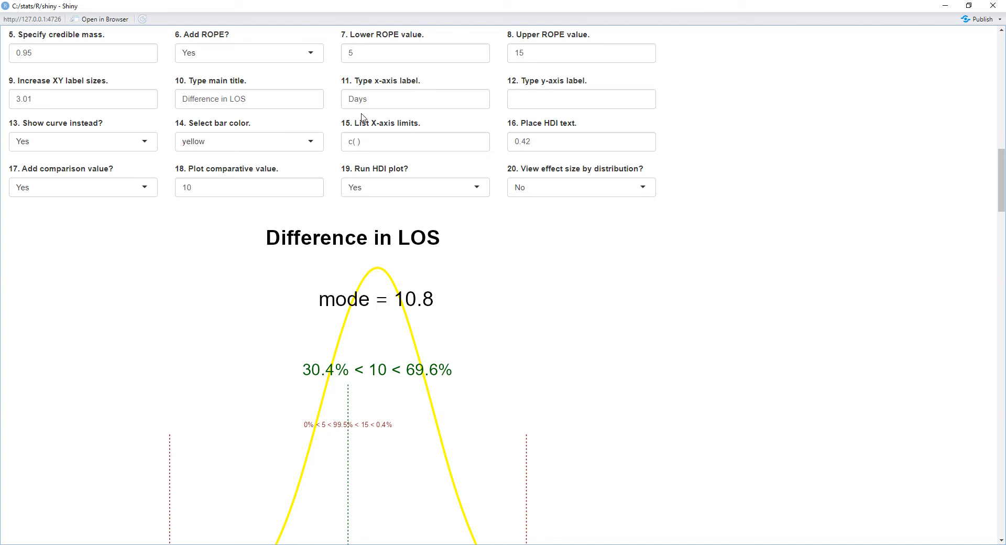
click(359, 142)
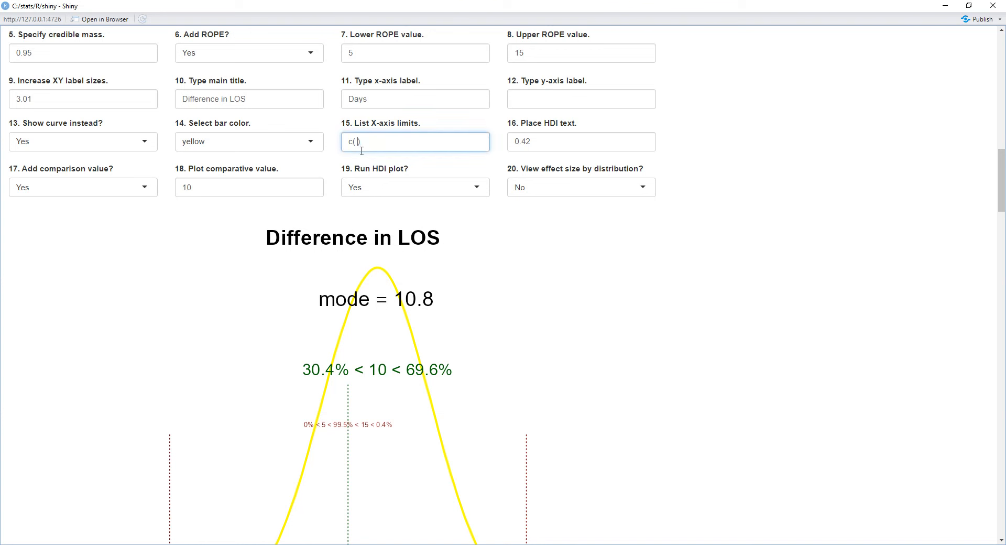
text(0,20)
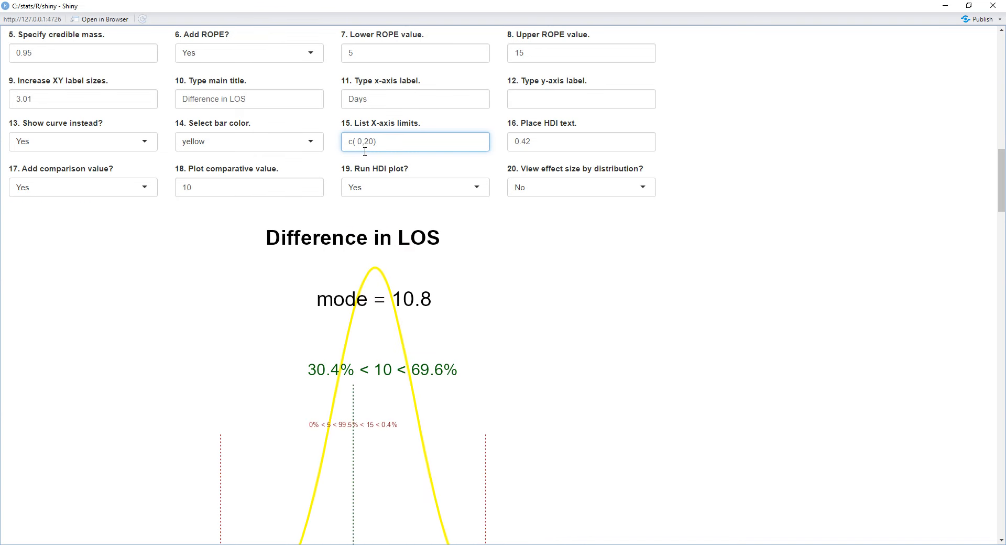
scroll(412, 226, down, 5)
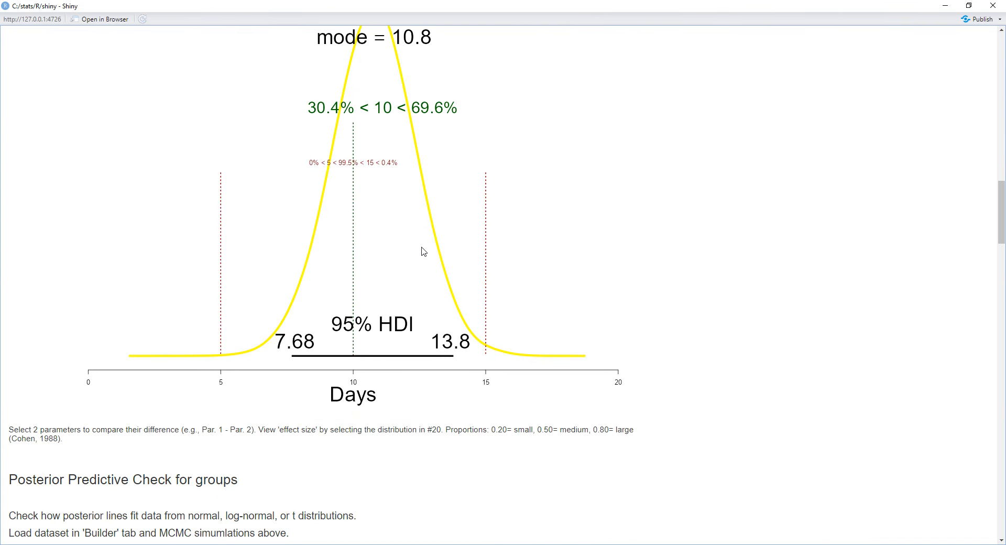
scroll(437, 270, up, 2)
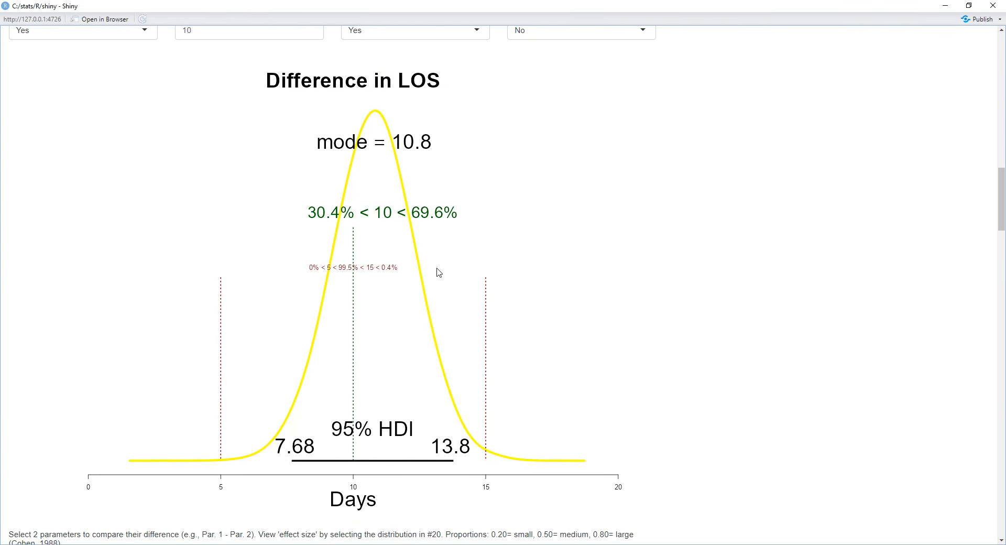
scroll(439, 273, up, 4)
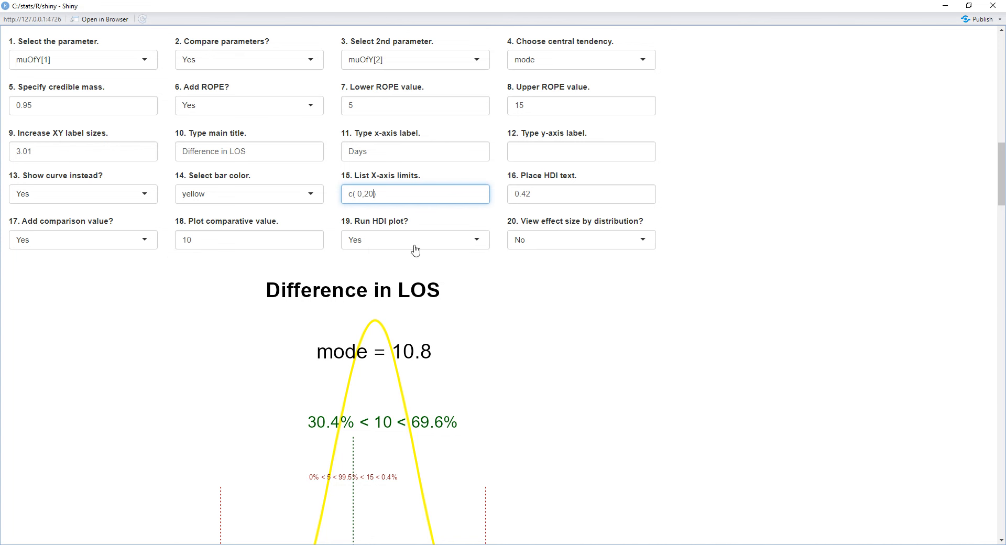
- Check the distribution options for viewing effect size and the HDI curve, ending at the Posterior Predictive Check for groups section
scroll(574, 261, up, 1)
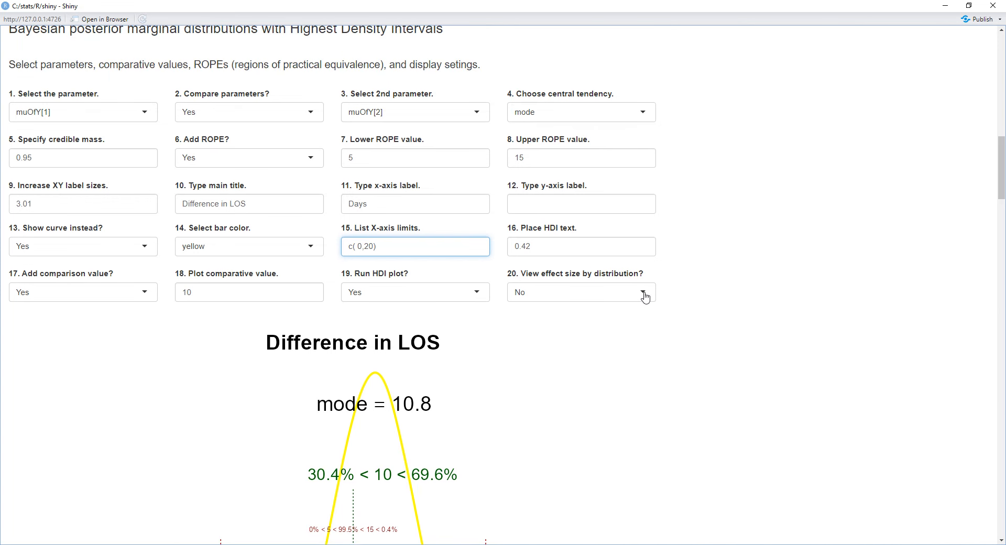
scroll(632, 326, up, 1)
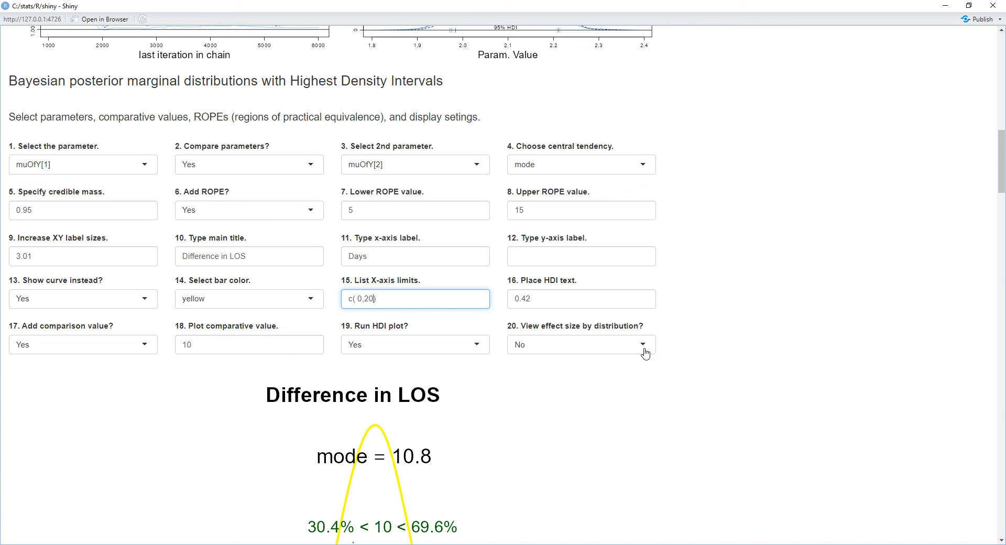
click(645, 351)
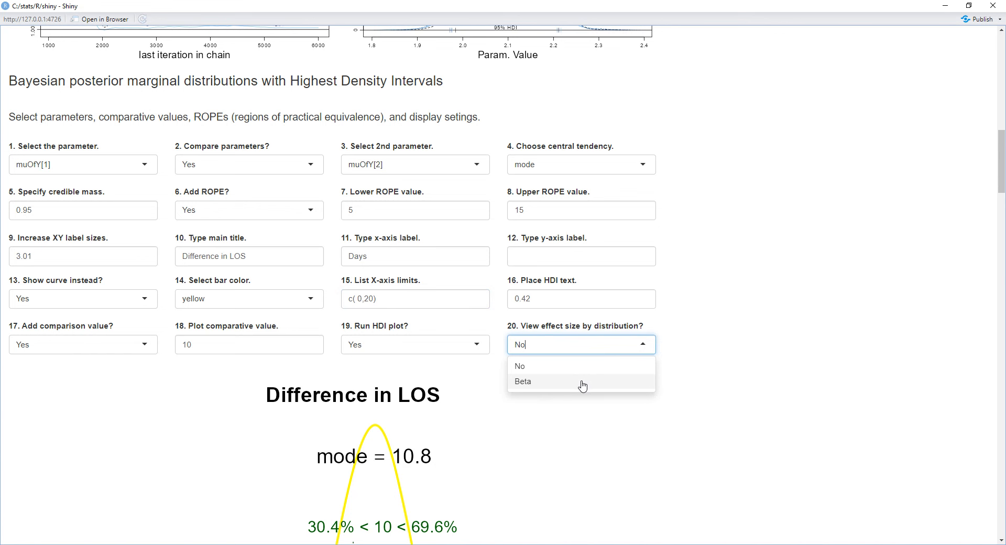
scroll(601, 459, down, 4)
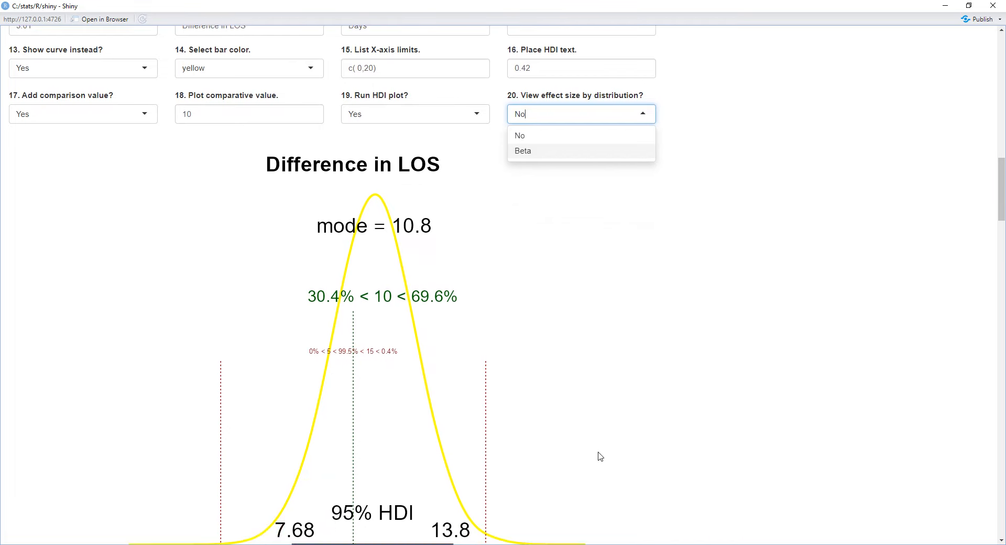
scroll(601, 457, down, 2)
scroll(599, 456, up, 1)
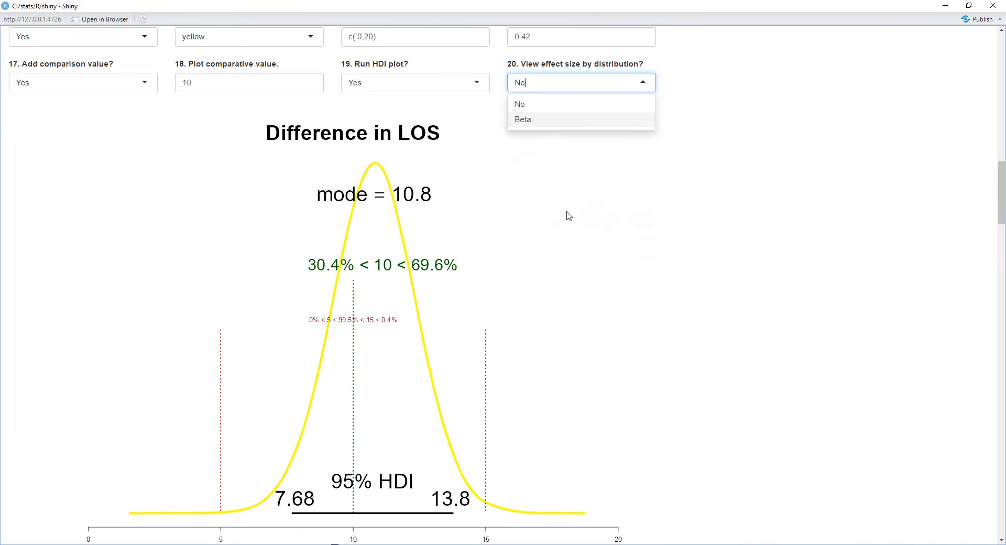
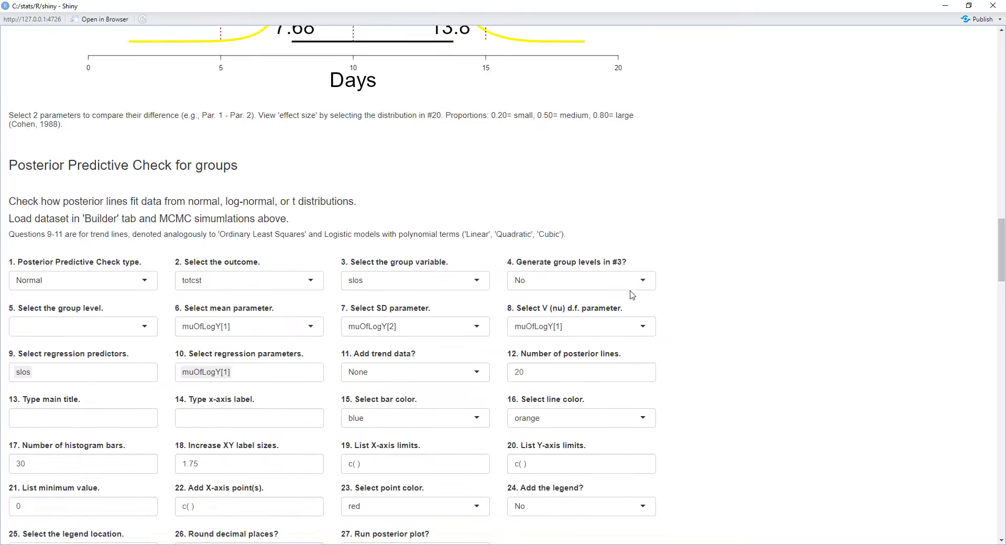
scroll(631, 294, down, 1)
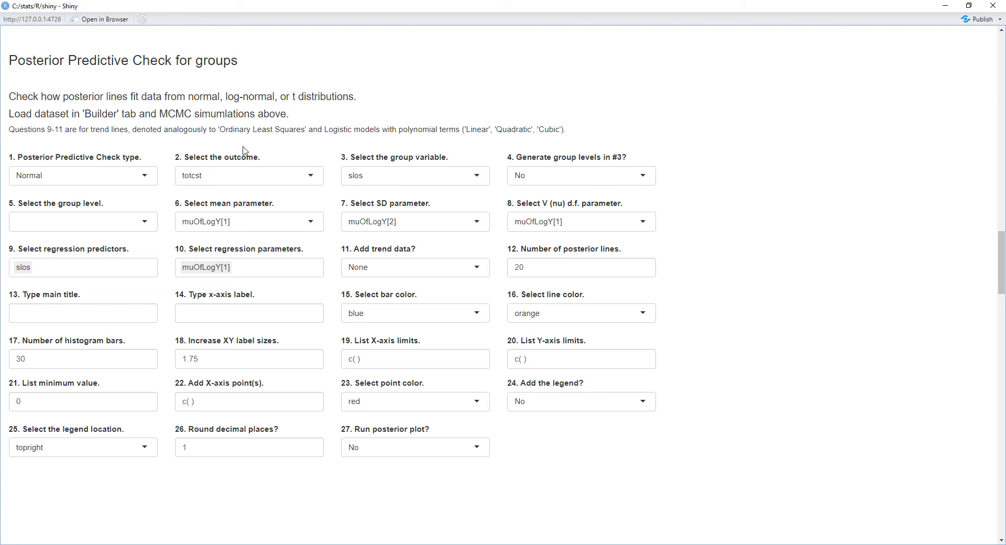
- Review the available posterior predictive check types, including the normal, log-normal, t, OLS and logistic options
click(146, 178)
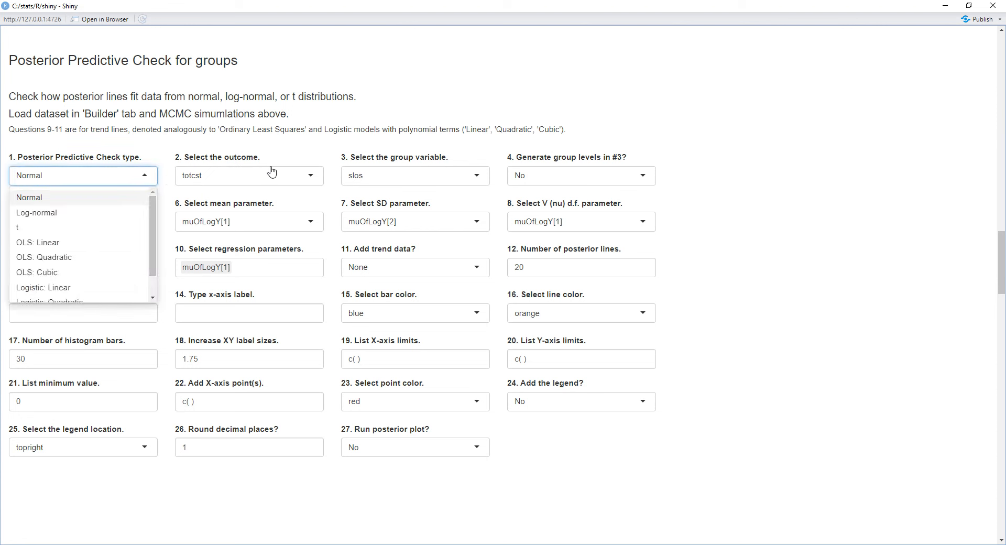
click(288, 152)
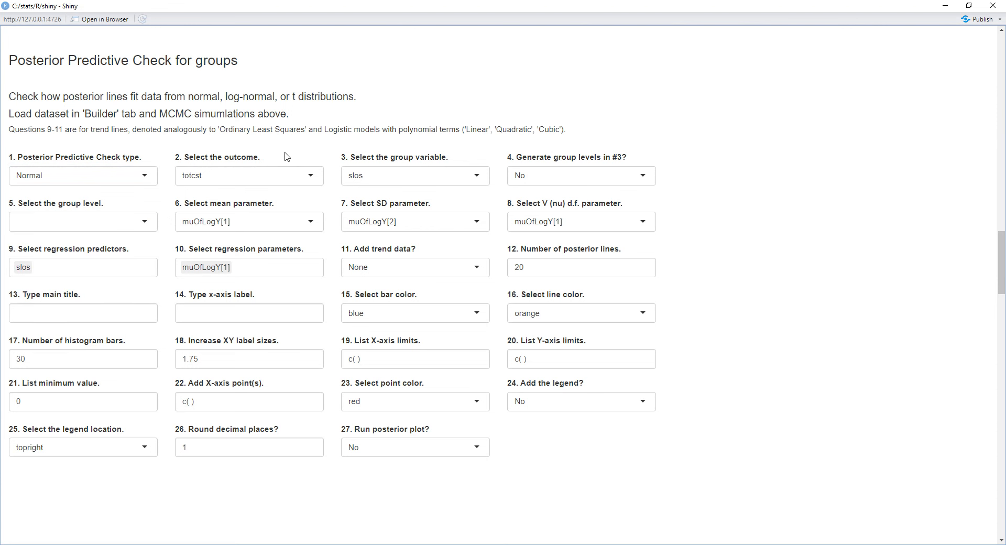
click(140, 180)
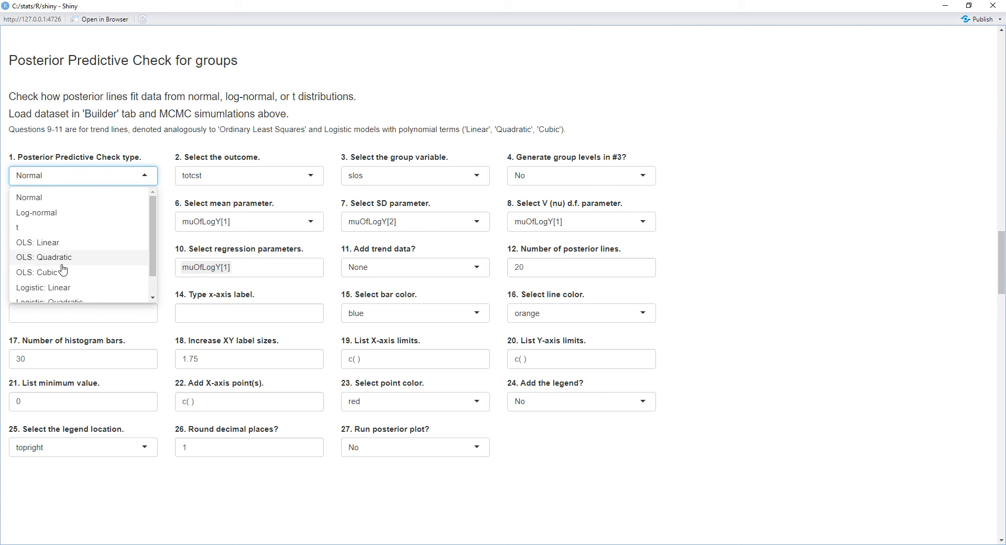
drag(155, 269, 154, 289)
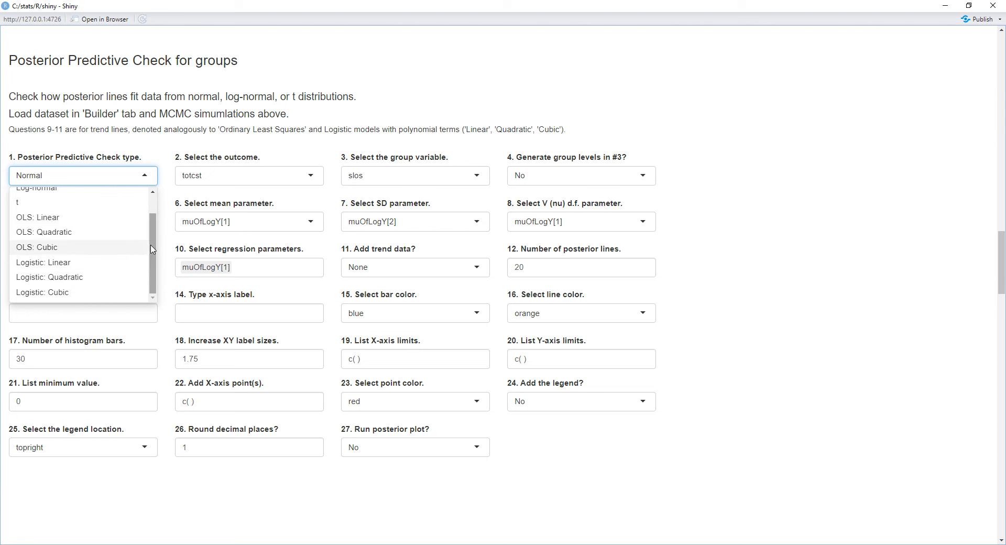
scroll(152, 236, up, 1)
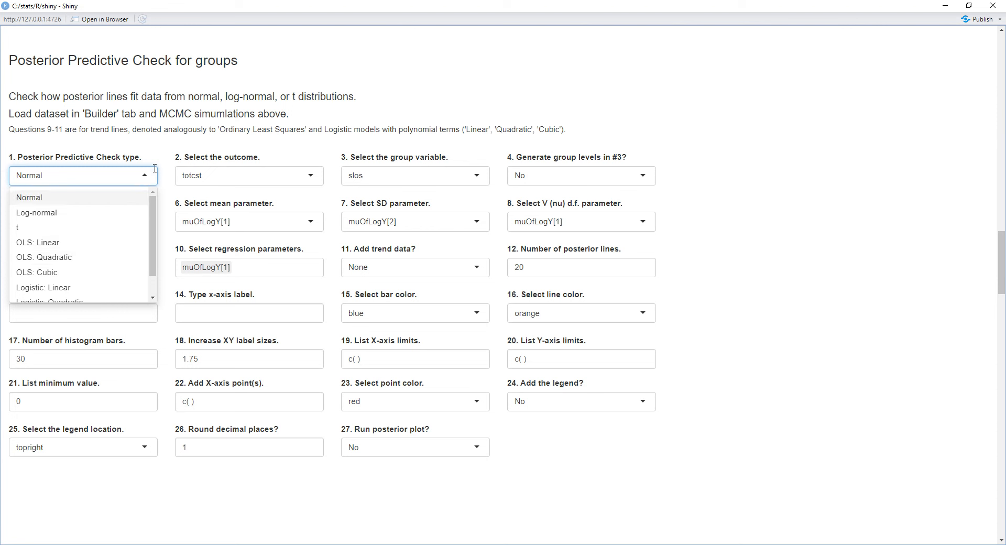
click(138, 174)
click(151, 179)
click(147, 168)
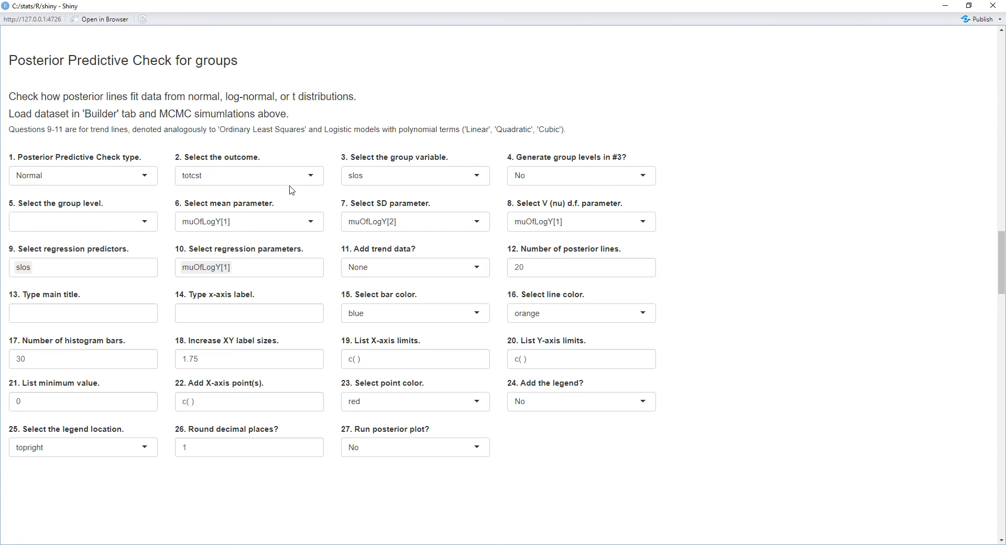
- Set the posterior predictive check's outcome to slos and its group variable to dzgroup
click(309, 181)
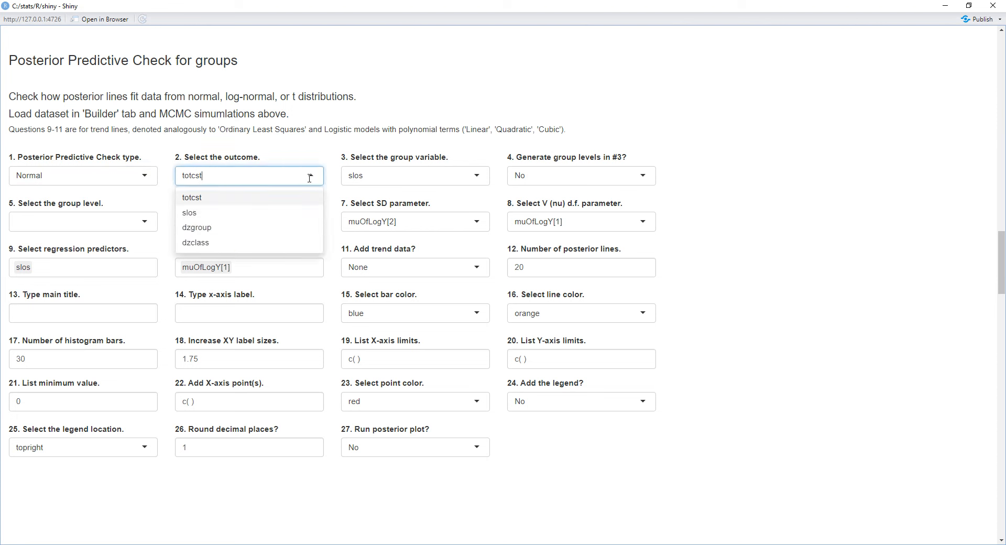
click(304, 216)
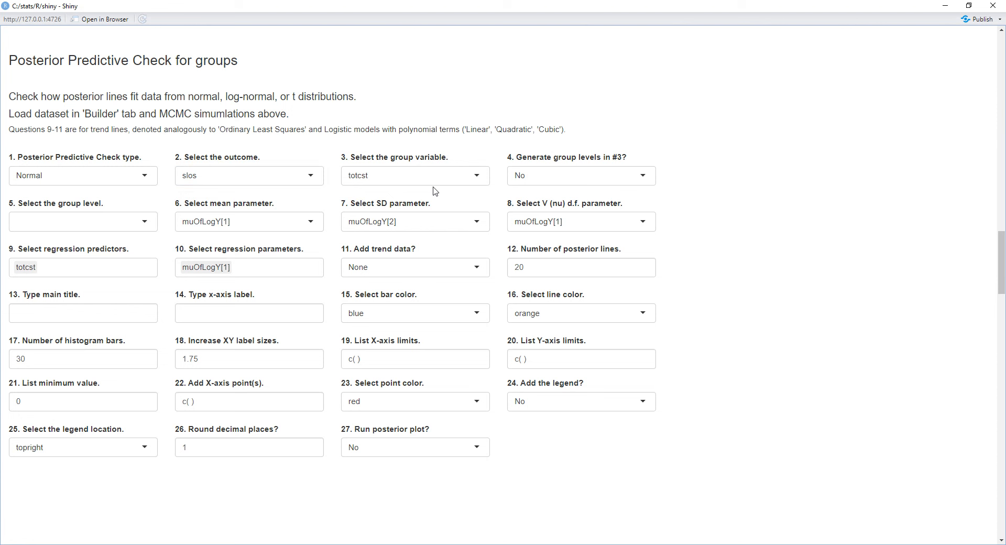
click(474, 178)
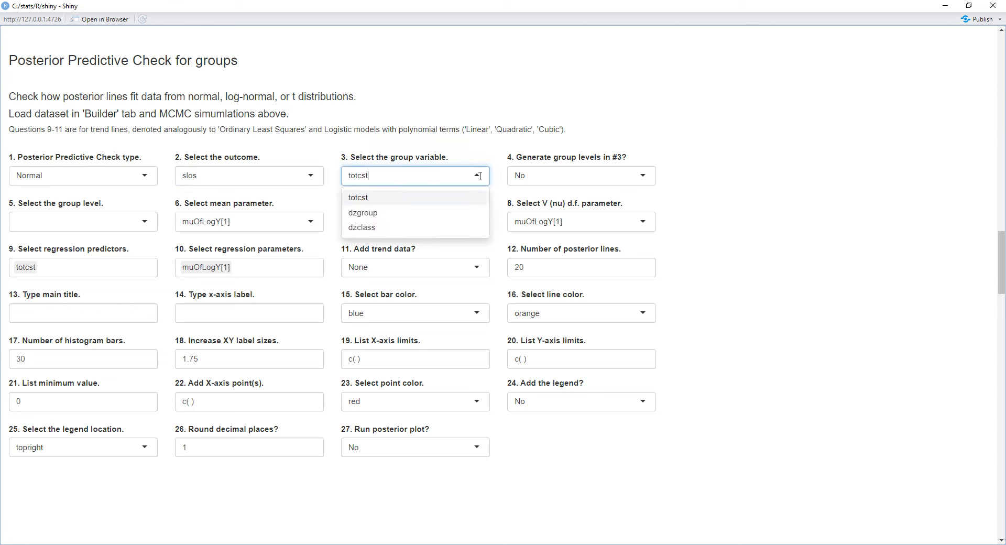
click(462, 214)
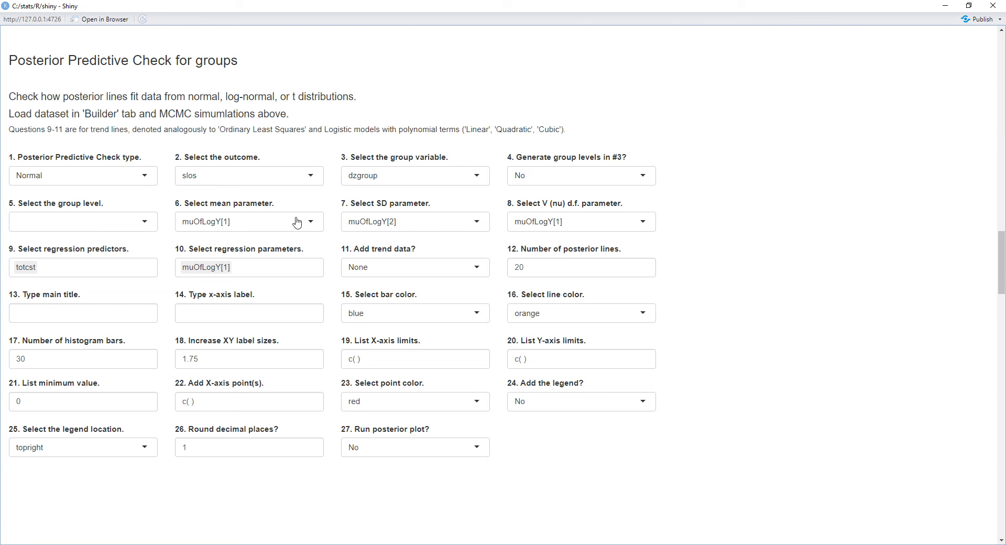
- Choose muOfOY as the mean parameter for the posterior predictive check
click(315, 223)
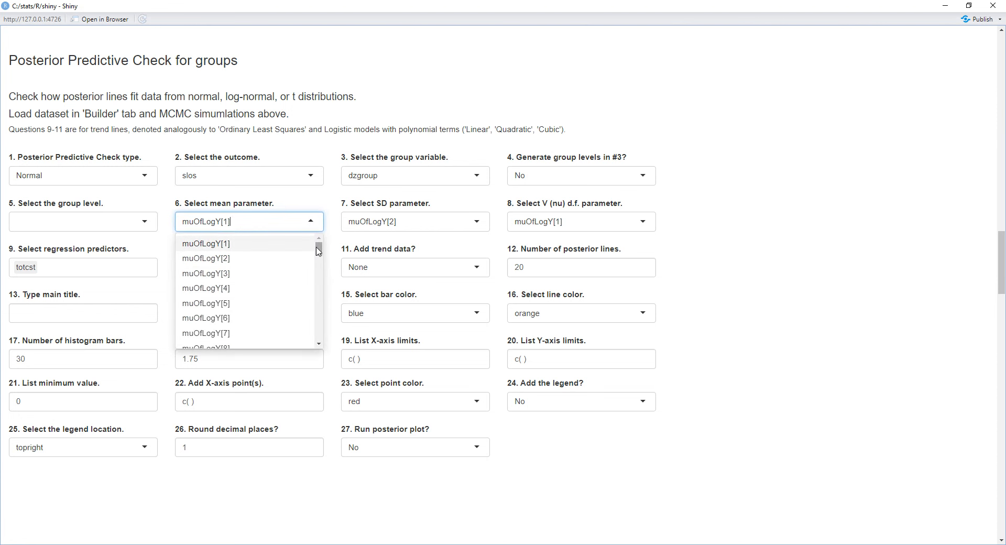
drag(315, 244, 314, 335)
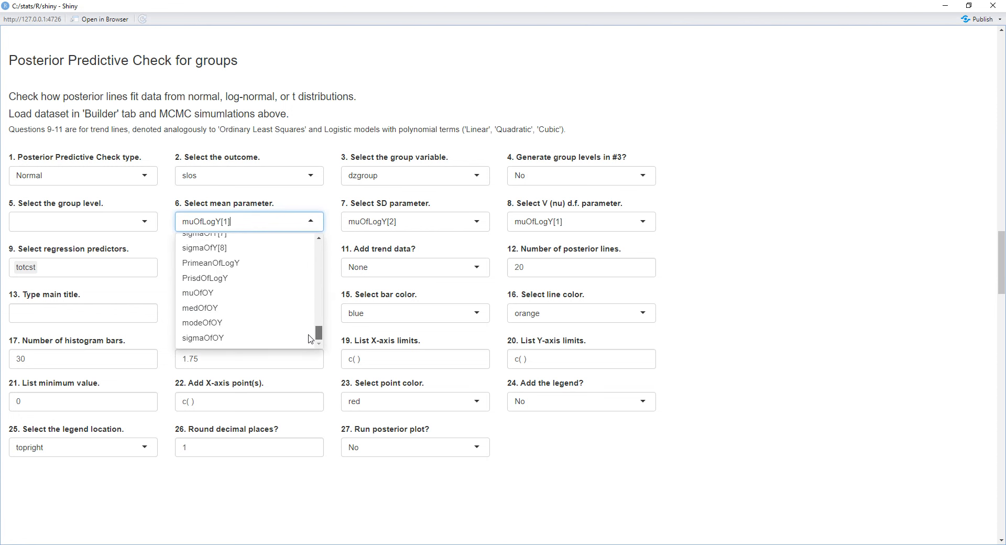
click(283, 299)
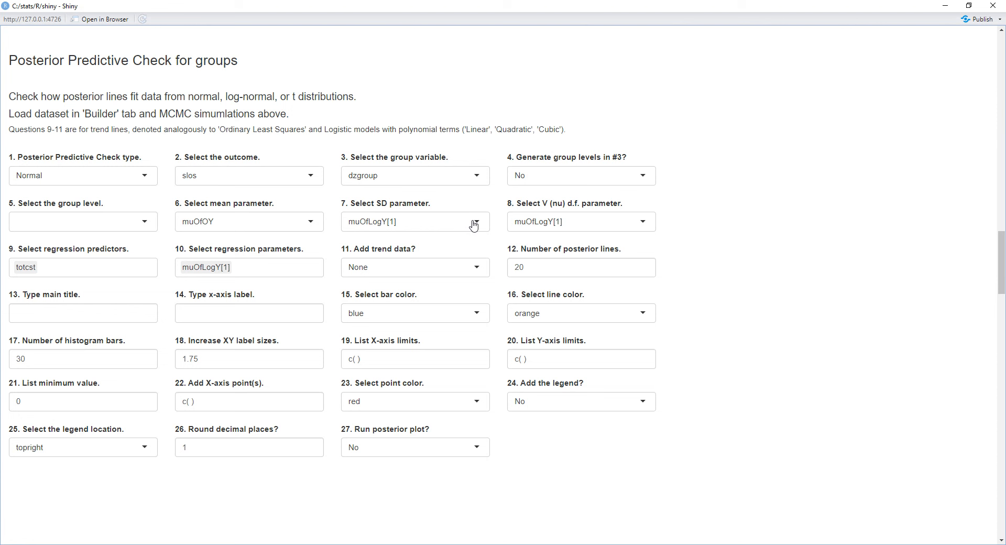
- Choose sigmaOfOY as the SD parameter for the posterior predictive check
click(477, 224)
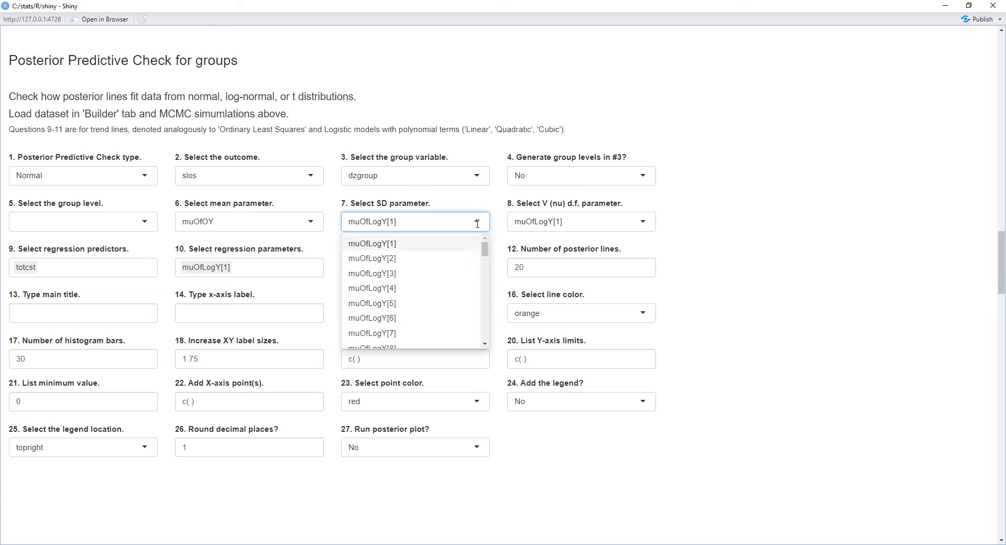
drag(486, 249, 483, 317)
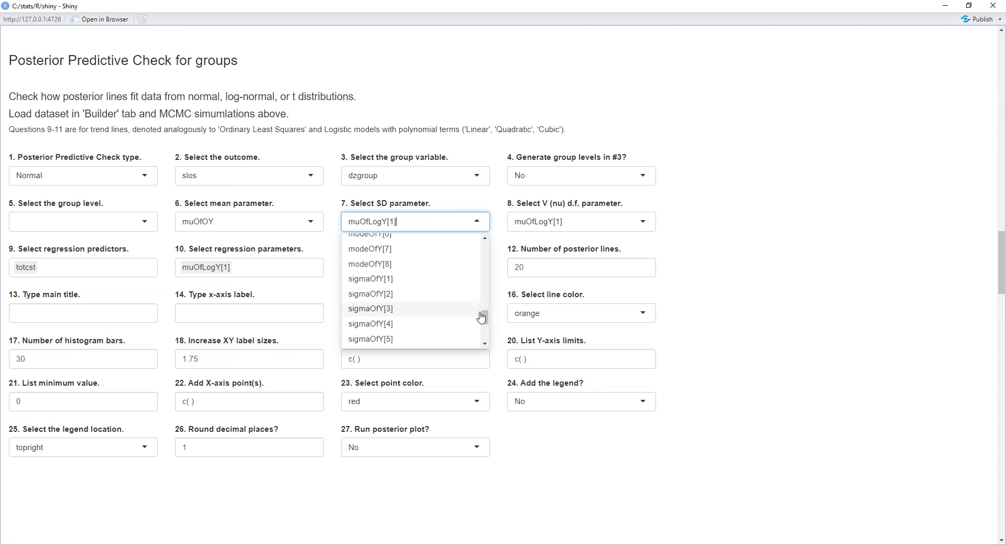
scroll(442, 309, up, 1)
scroll(442, 309, down, 1)
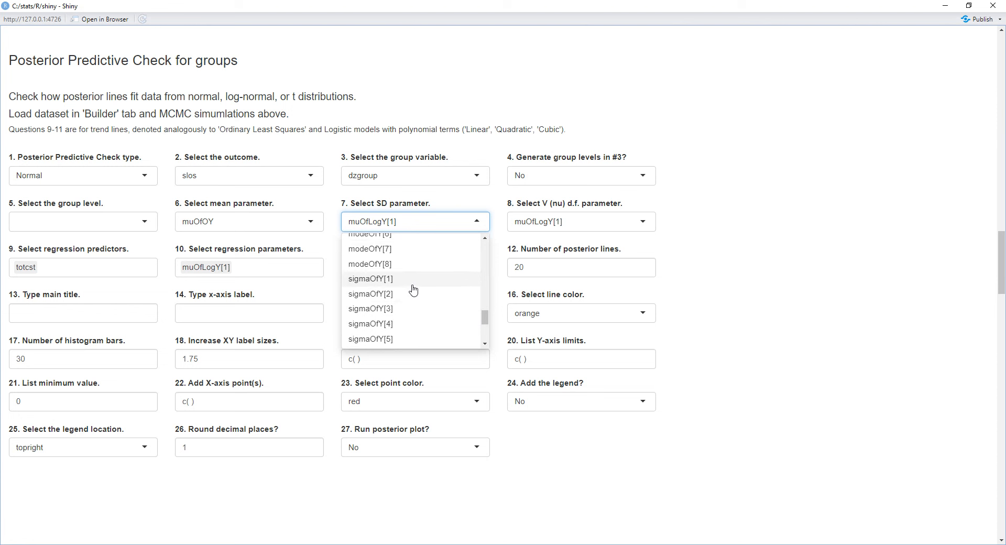
drag(485, 318, 494, 348)
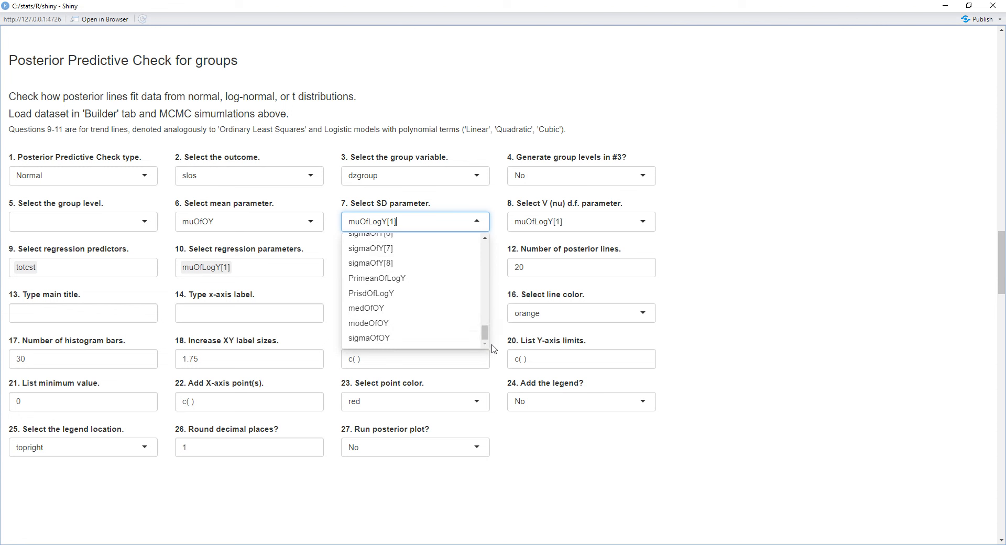
click(457, 338)
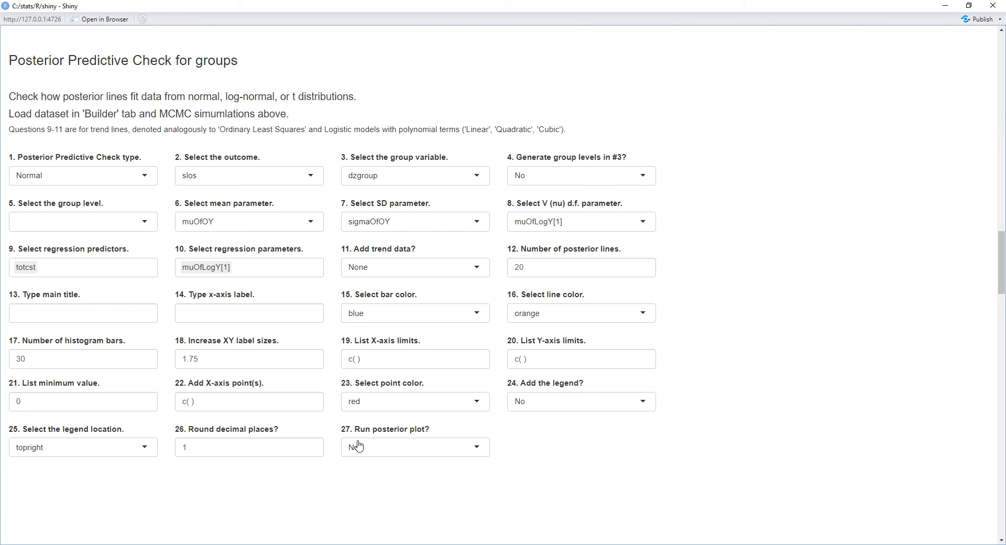
- Run the posterior predictive plot and examine how the posterior lines fit the histogram bars
click(479, 450)
click(470, 485)
scroll(470, 488, down, 9)
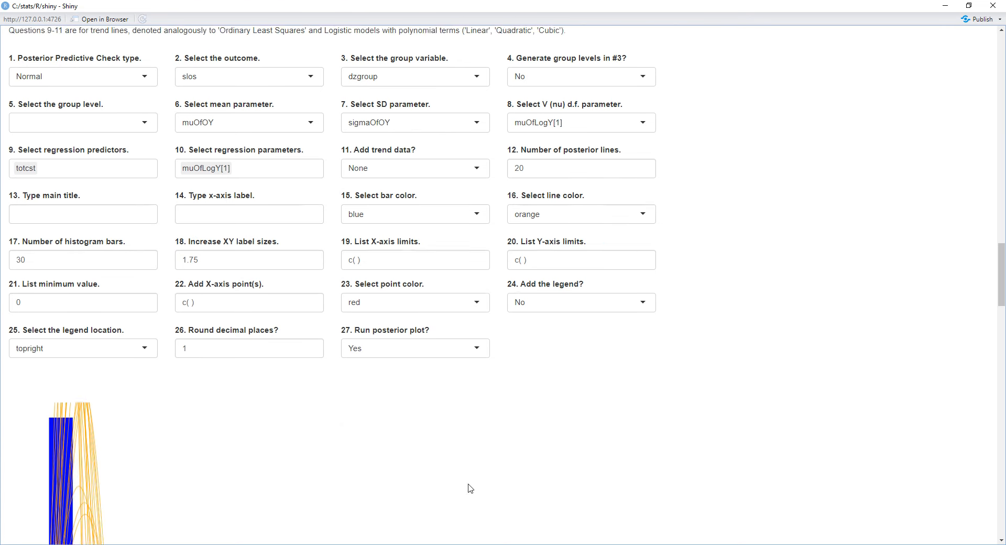
scroll(470, 488, up, 1)
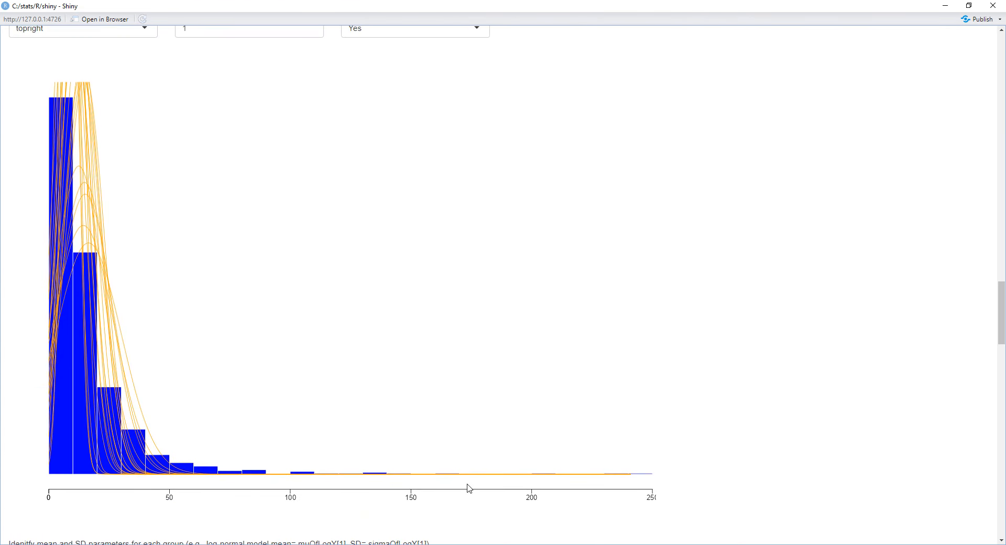
scroll(470, 488, up, 8)
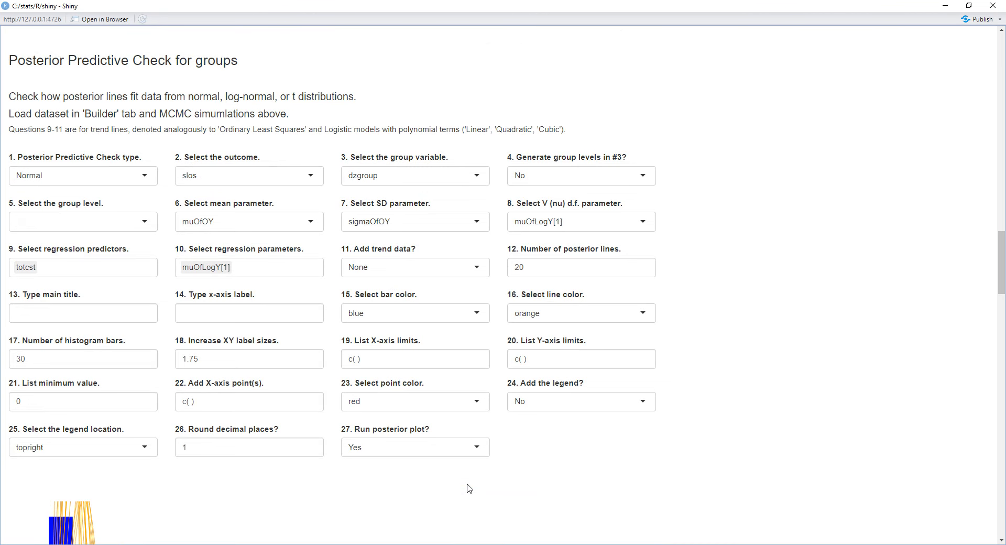
scroll(469, 489, down, 7)
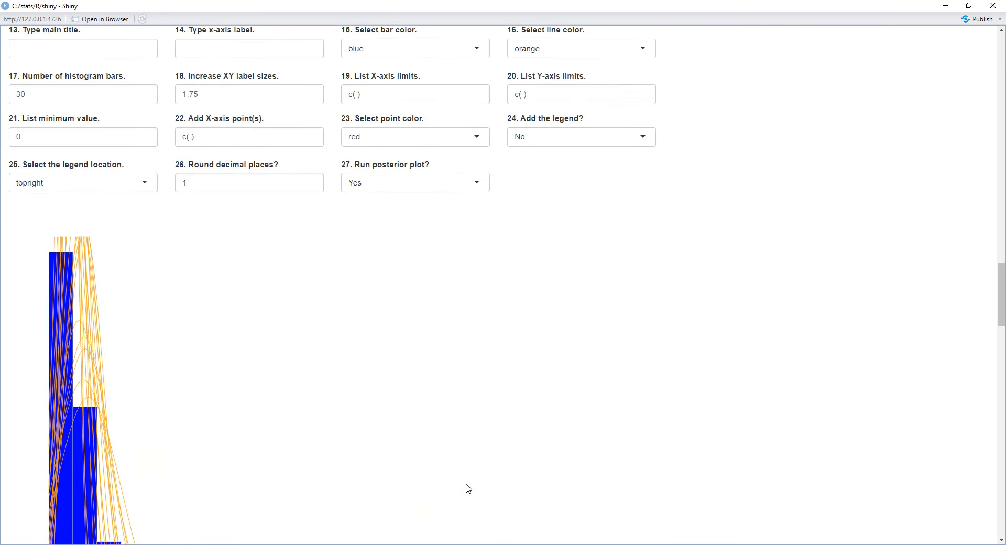
scroll(469, 489, down, 1)
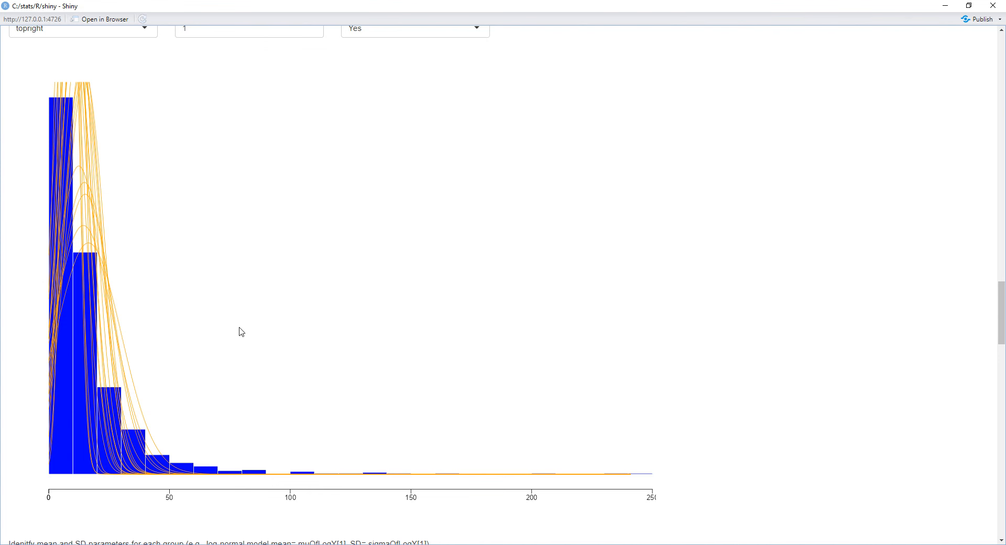
scroll(175, 337, up, 1)
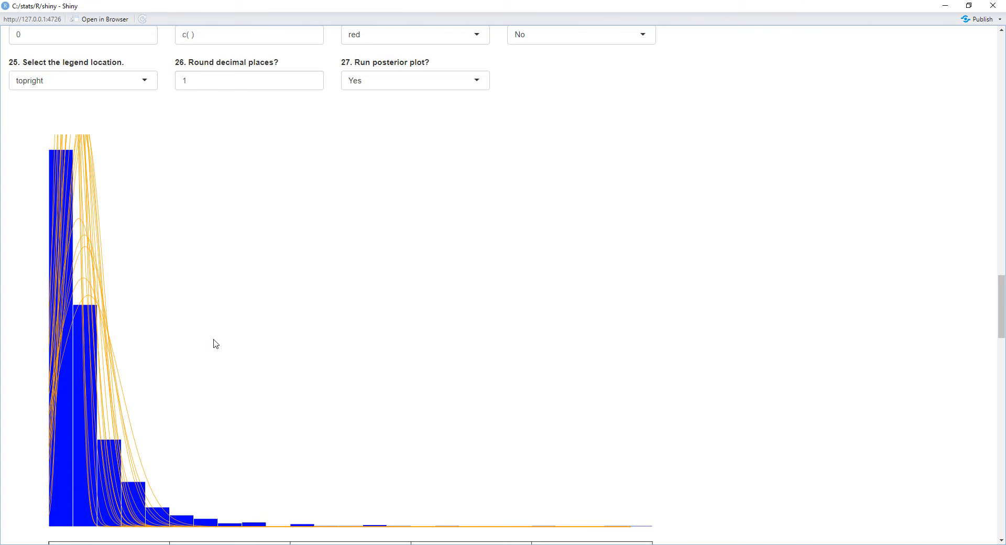
scroll(210, 382, down, 1)
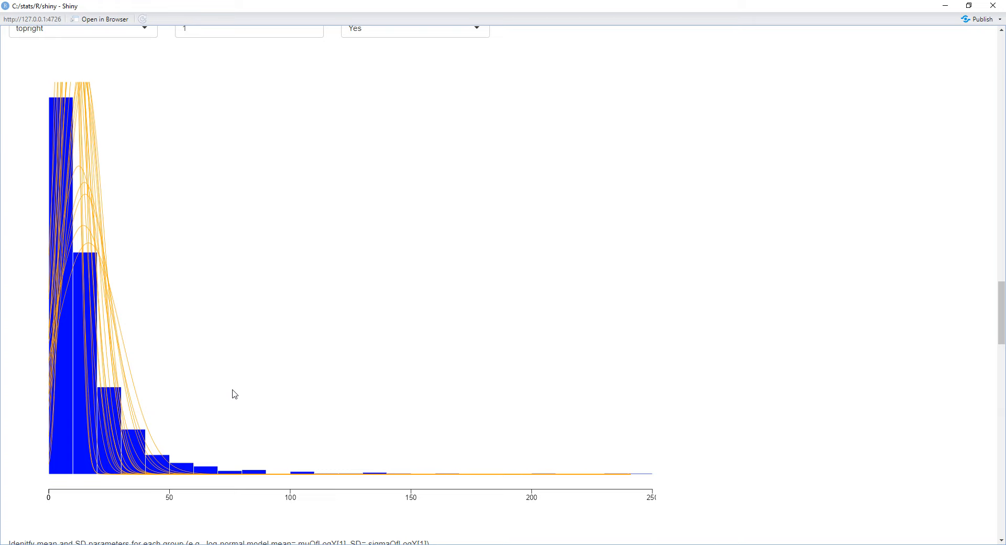
- Set the number of posterior lines in the posterior predictive plot to 50
scroll(158, 351, up, 5)
scroll(507, 342, up, 2)
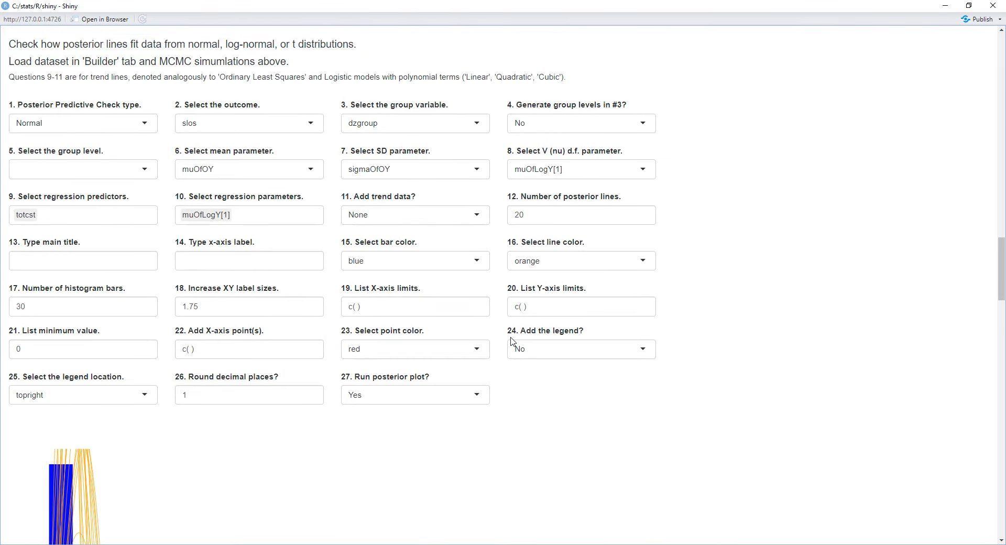
click(508, 219)
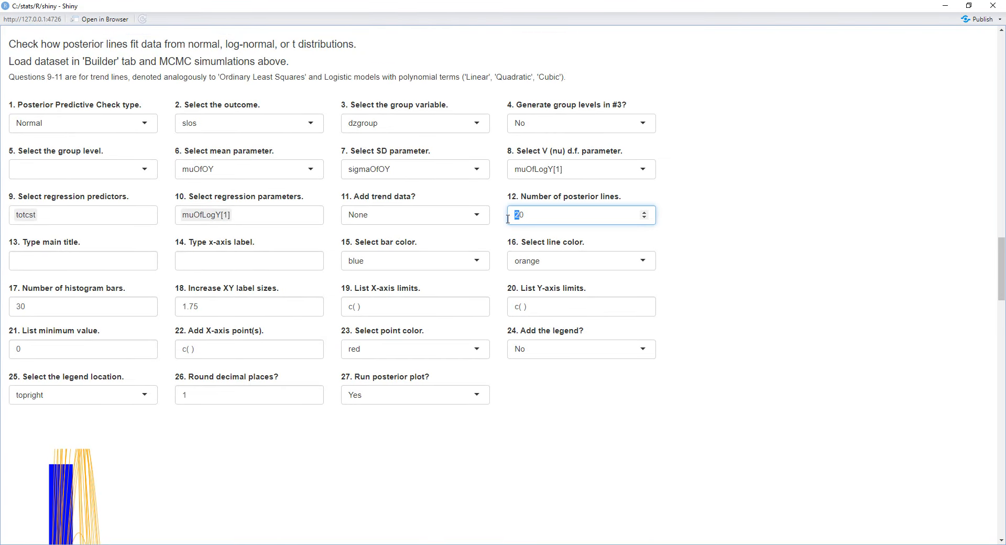
text(5)
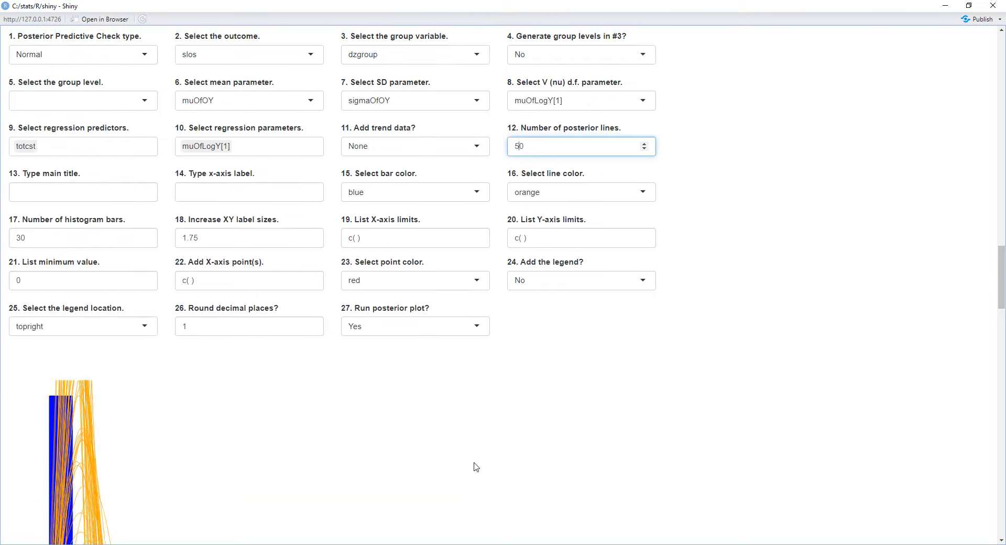
- Set the minimum value of the posterior predictive plot's X-axis to -100
scroll(288, 391, down, 6)
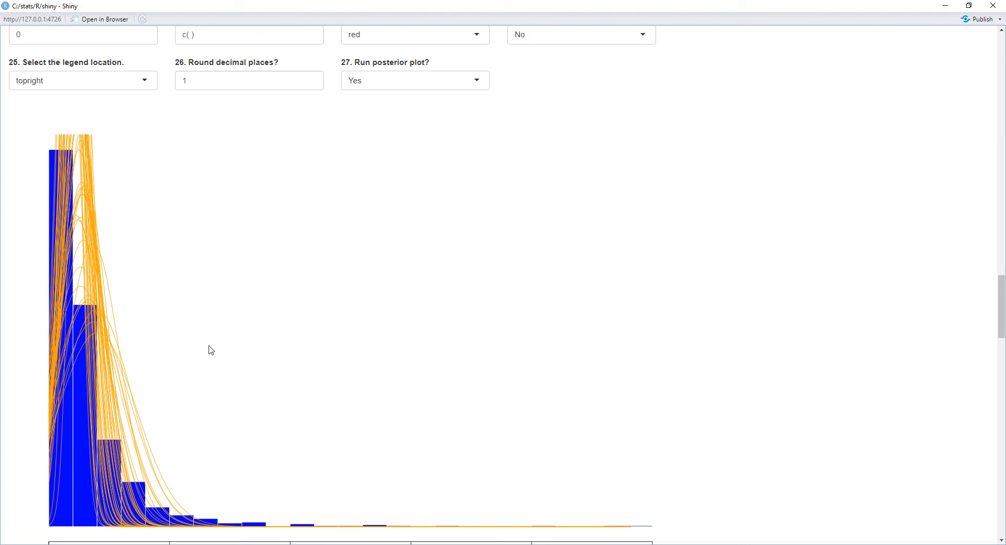
scroll(214, 350, up, 4)
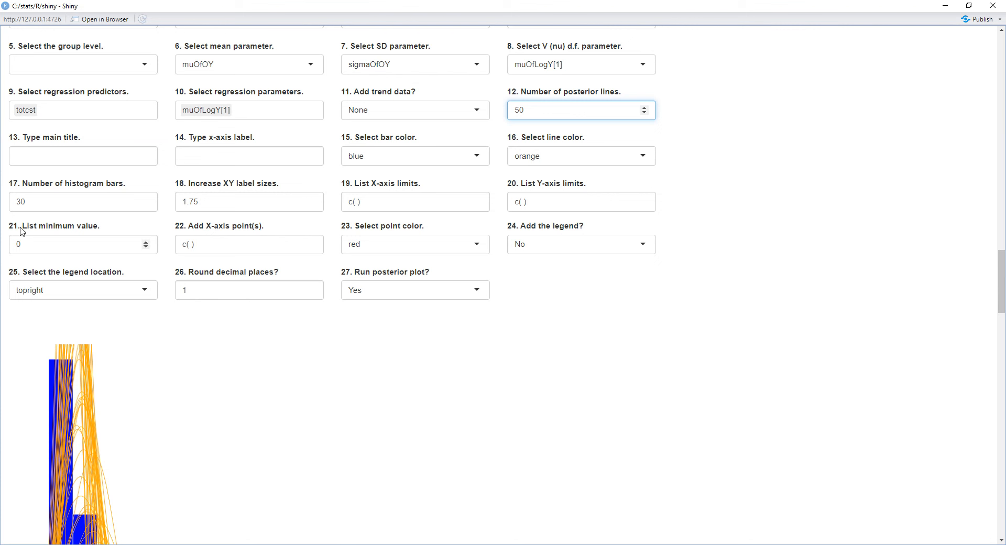
click(26, 245)
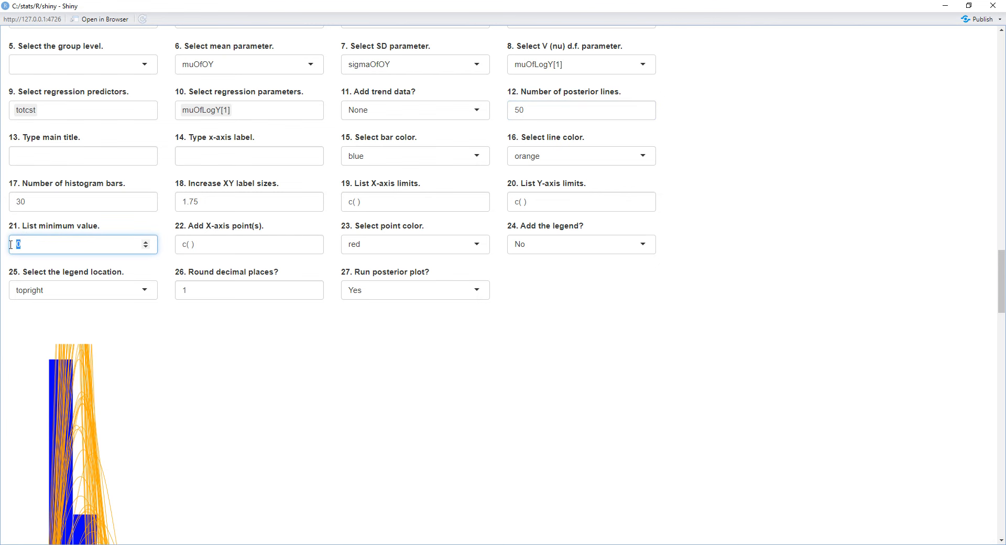
double_click(18, 244)
scroll(112, 295, down, 1)
scroll(113, 295, down, 6)
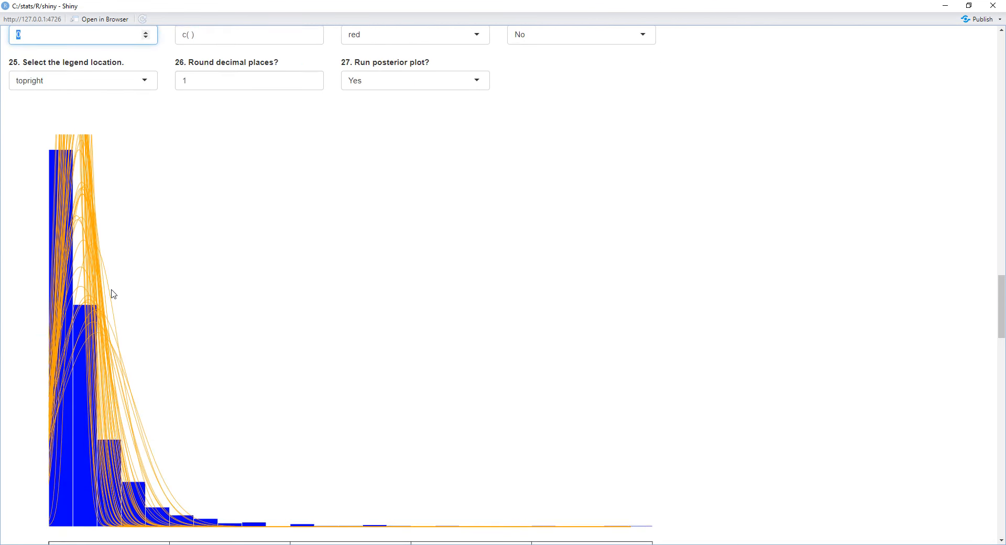
scroll(112, 295, up, 5)
scroll(113, 295, down, 5)
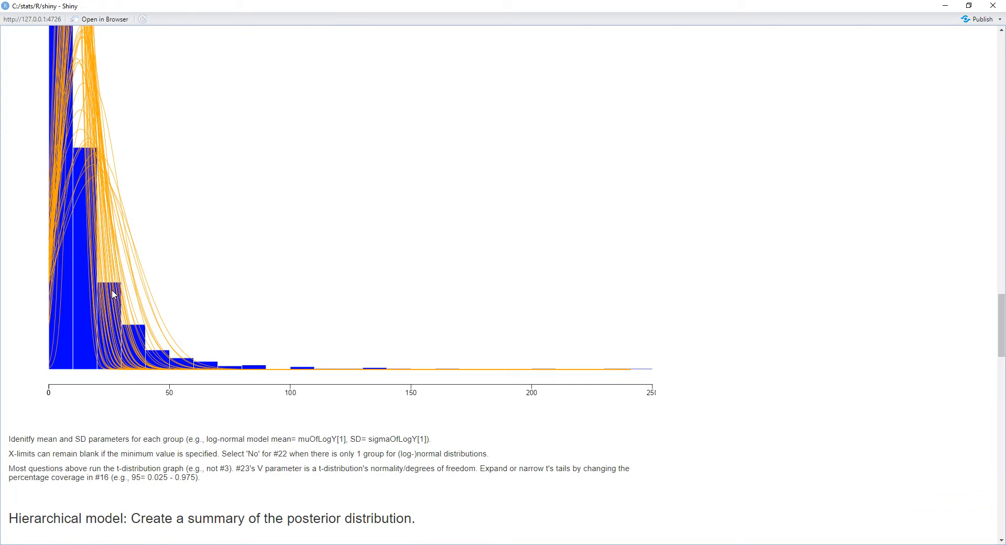
scroll(113, 296, up, 7)
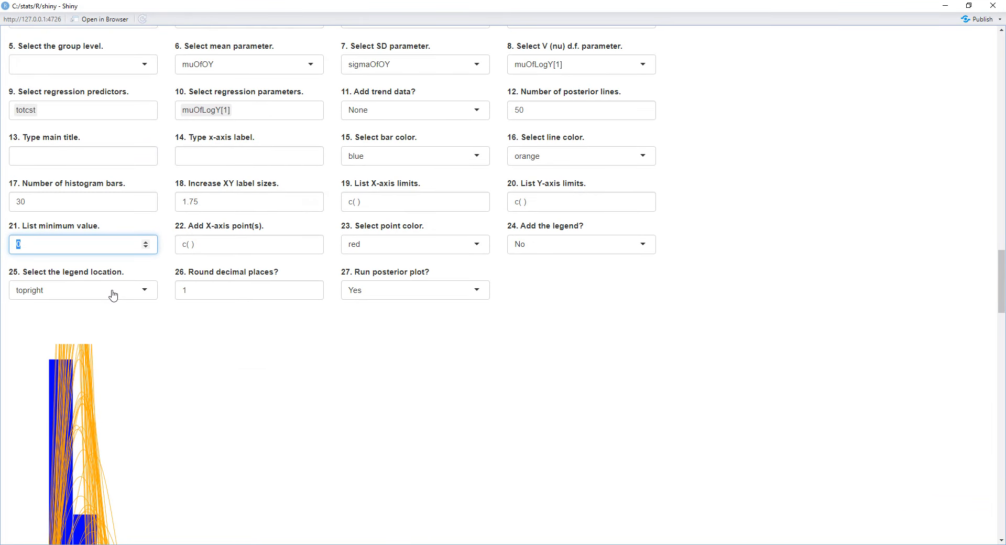
text(-100)
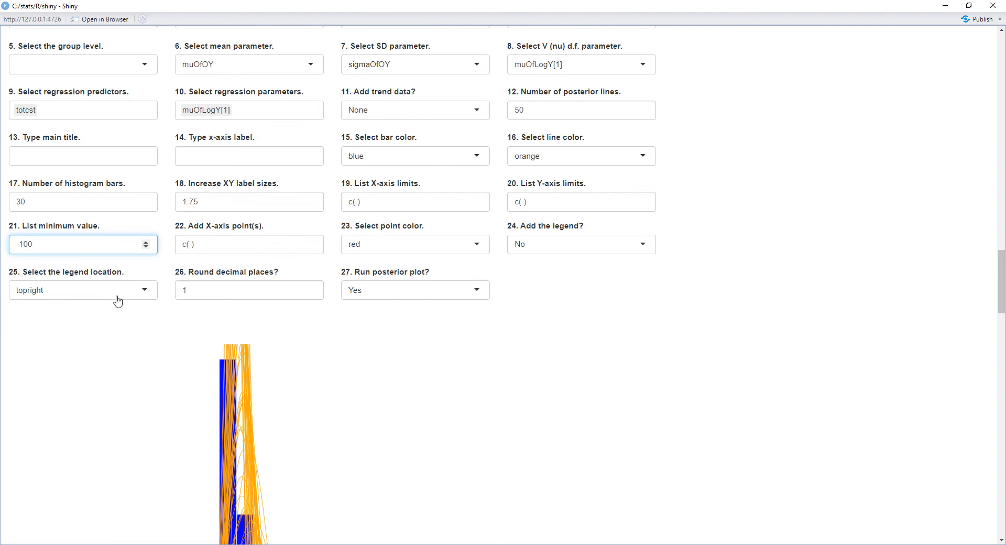
click(316, 353)
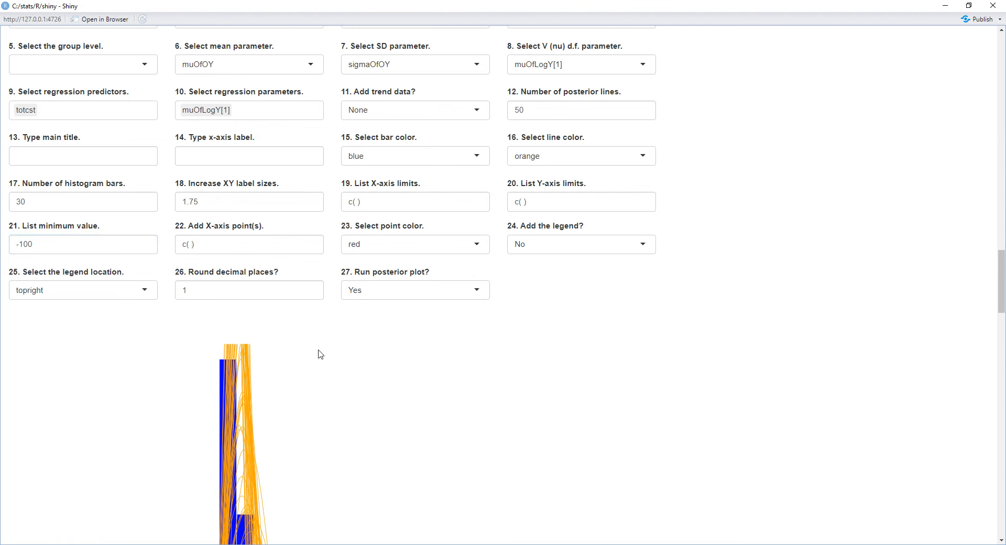
- Examine how the normal model's posterior lines fit the histogram bars around and below zero and along the tail
scroll(316, 353, down, 6)
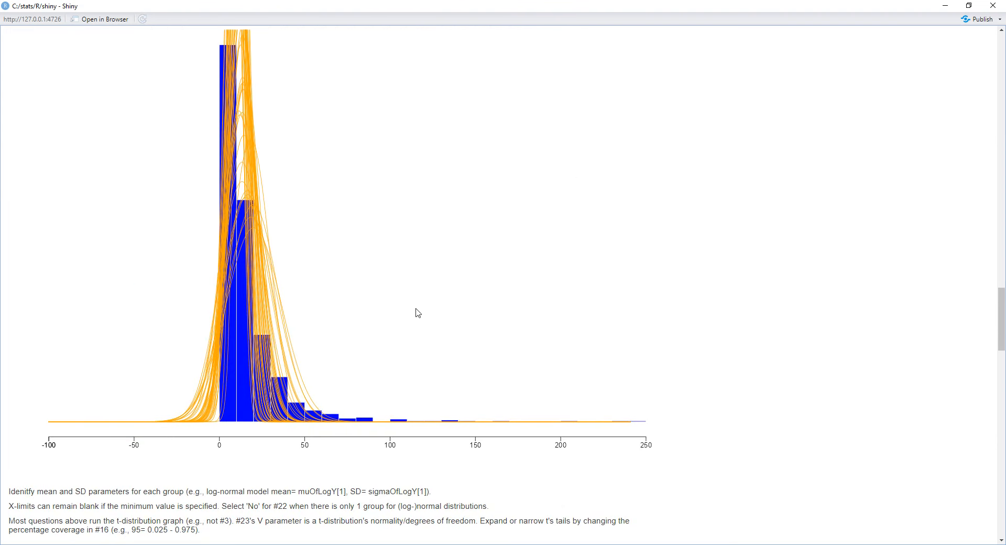
scroll(435, 338, up, 3)
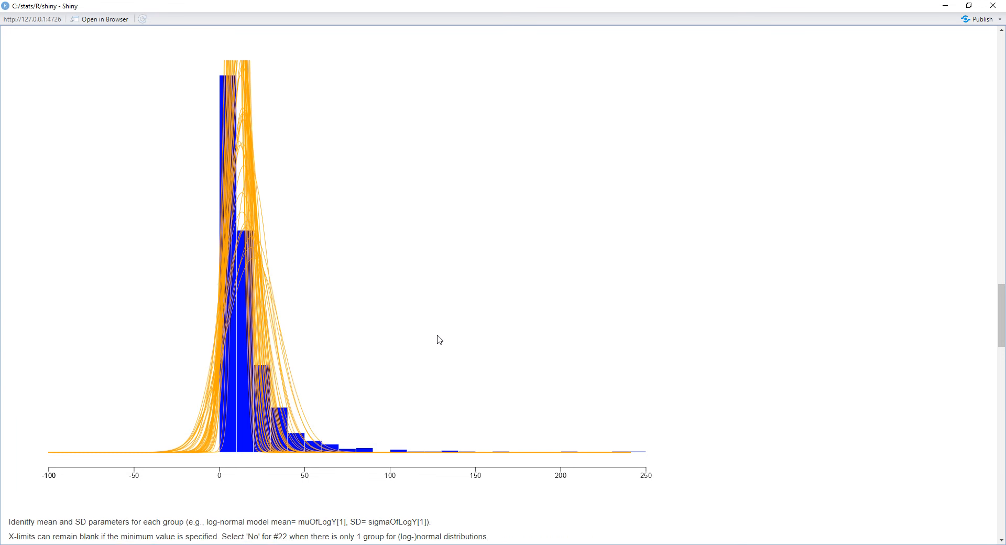
scroll(440, 340, down, 1)
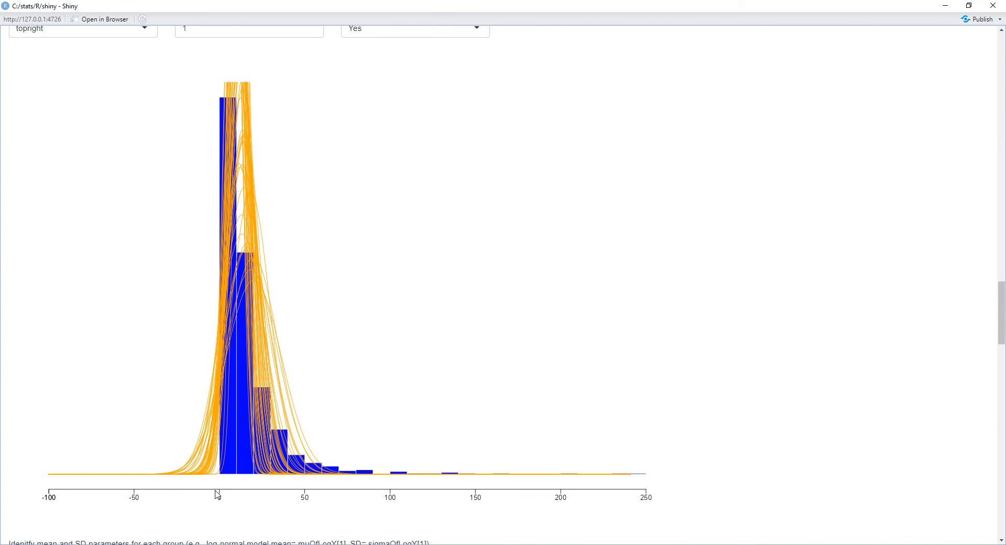
scroll(218, 494, up, 1)
scroll(215, 493, down, 1)
scroll(285, 436, up, 3)
scroll(286, 435, down, 2)
scroll(286, 436, up, 2)
scroll(285, 436, down, 1)
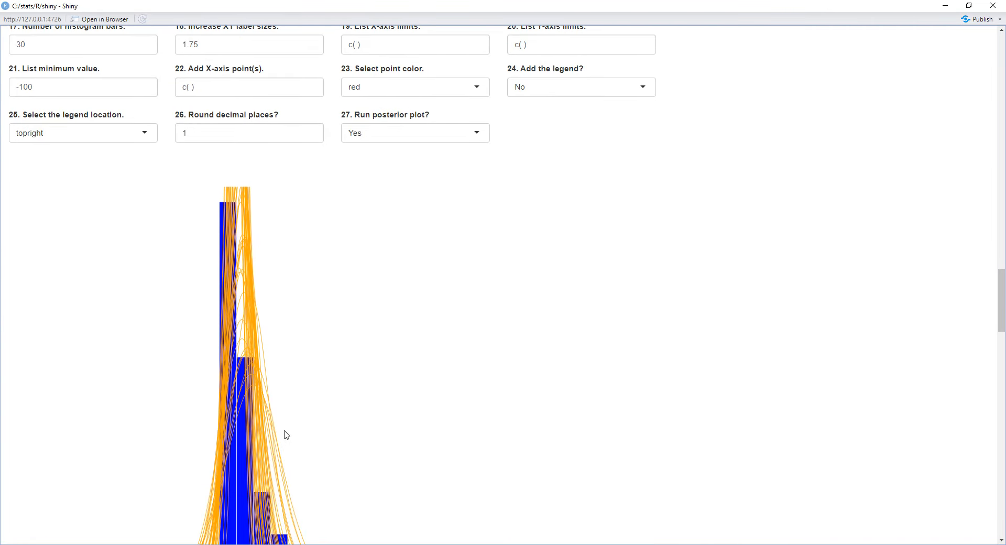
scroll(286, 435, down, 2)
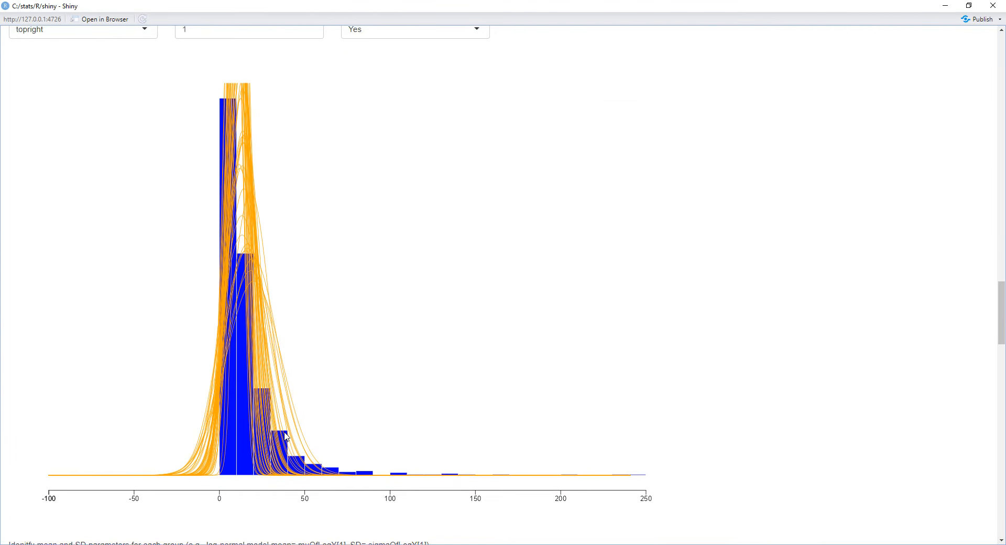
scroll(286, 438, up, 1)
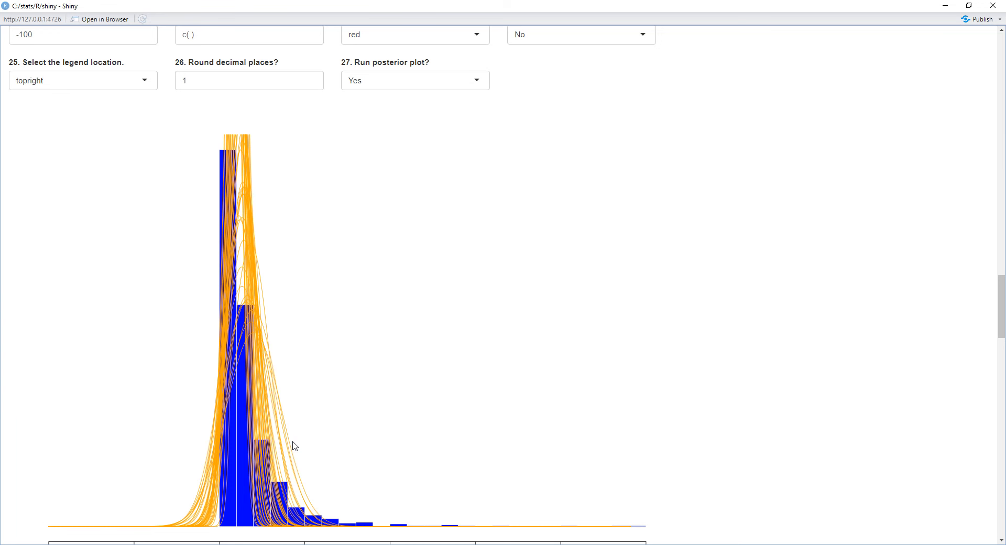
scroll(295, 446, down, 1)
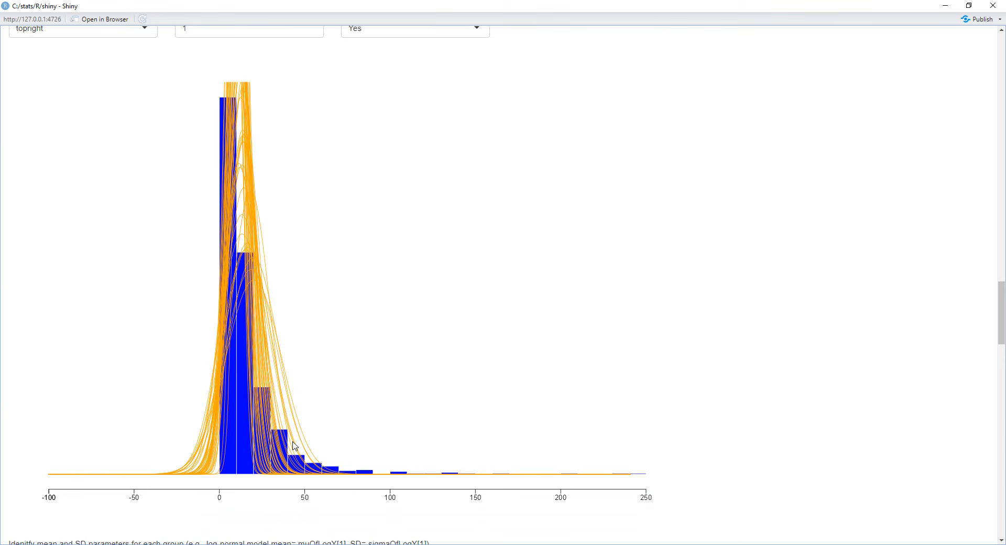
scroll(295, 446, up, 2)
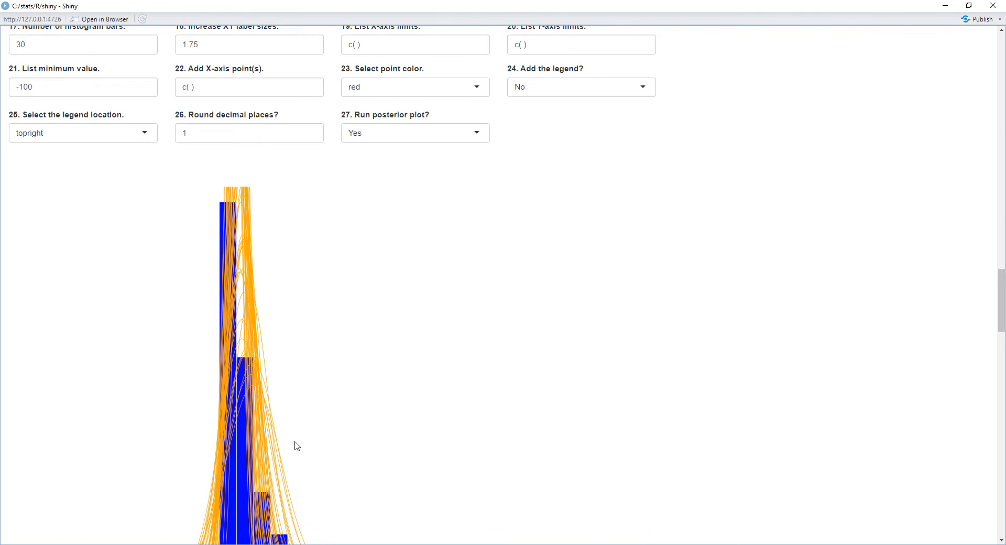
scroll(296, 446, down, 1)
scroll(298, 446, up, 4)
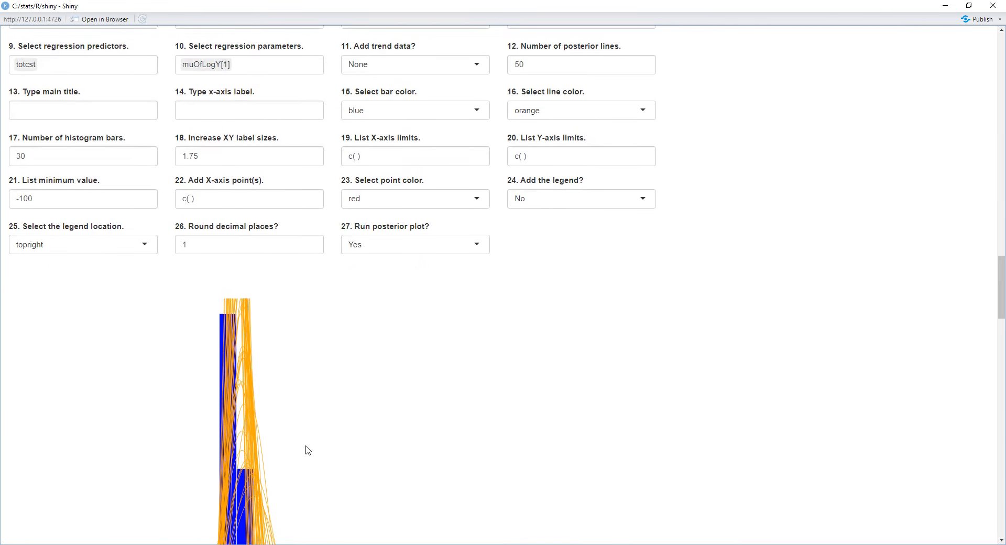
scroll(309, 450, down, 1)
scroll(309, 451, up, 1)
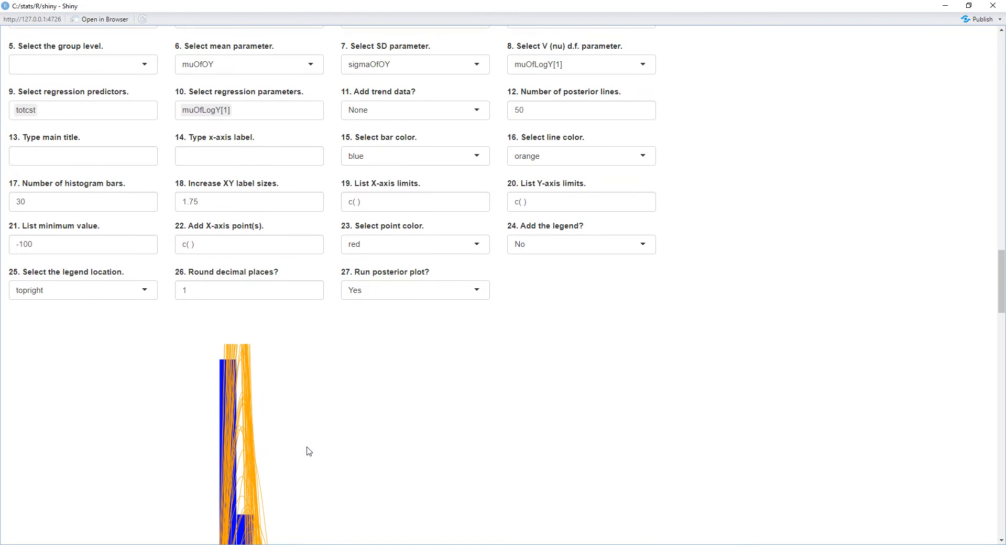
scroll(309, 451, up, 2)
scroll(308, 451, down, 7)
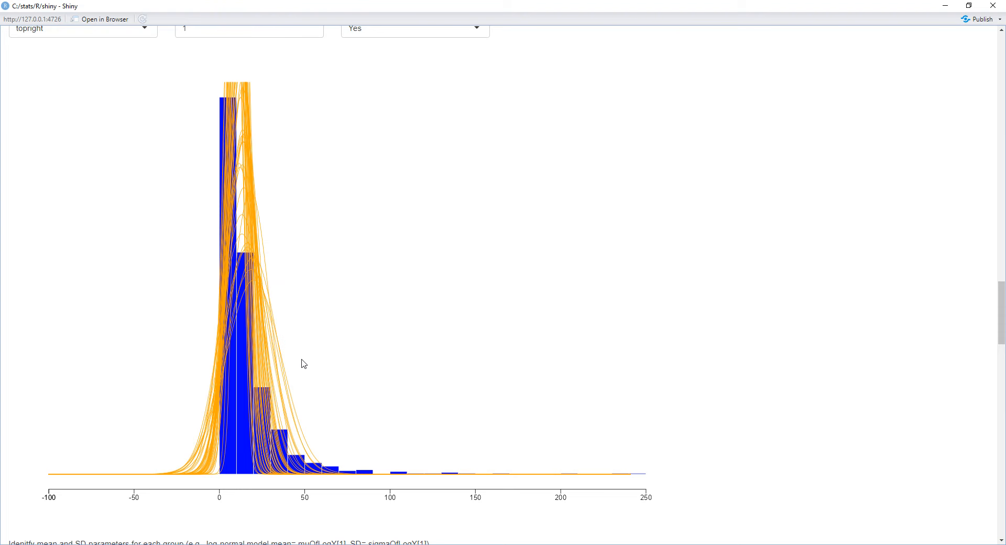
- Change the Posterior Predictive Check type to Log-normal
scroll(304, 364, up, 10)
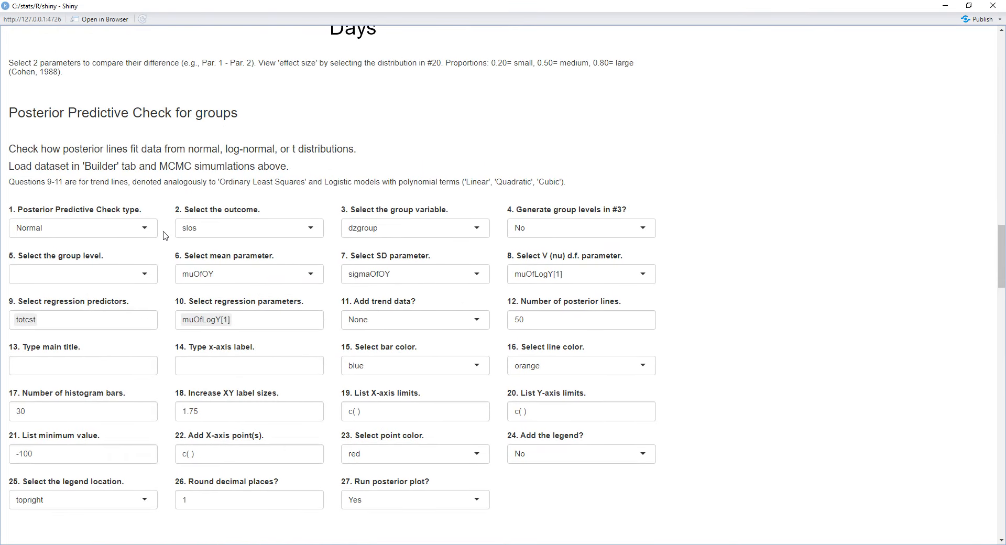
click(145, 231)
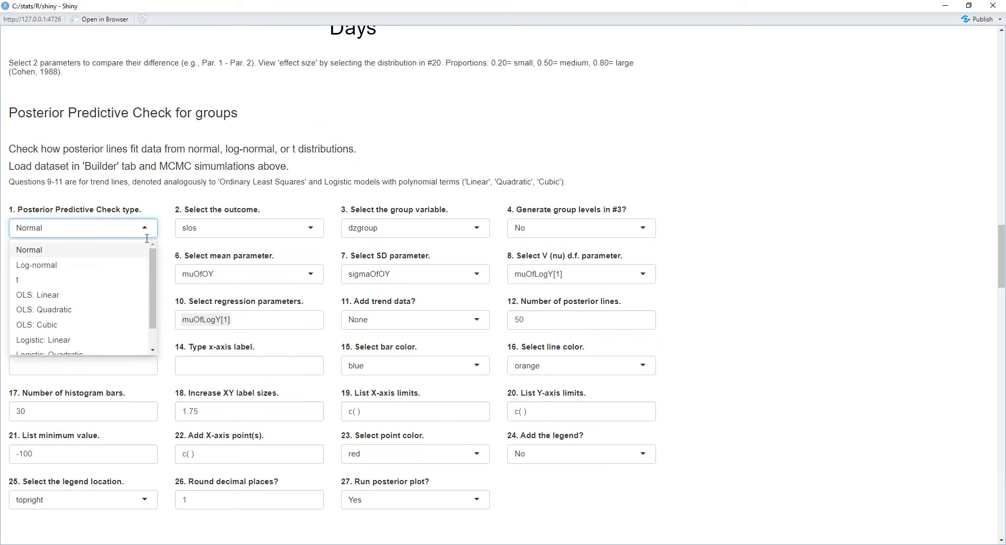
click(143, 265)
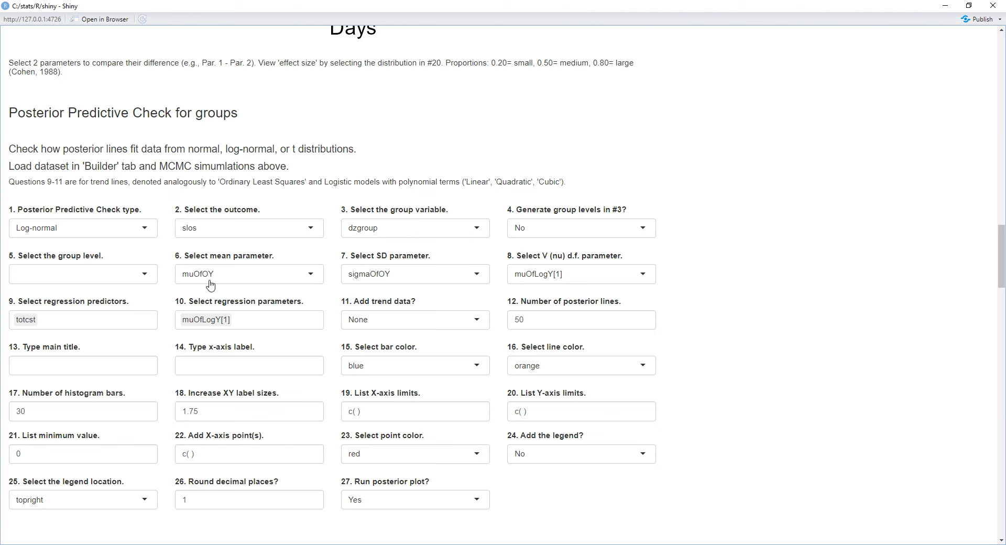
- Choose PrimeanOfLogY as the mean parameter and PrisdOfLogY as the SD parameter for the log-normal check
click(308, 280)
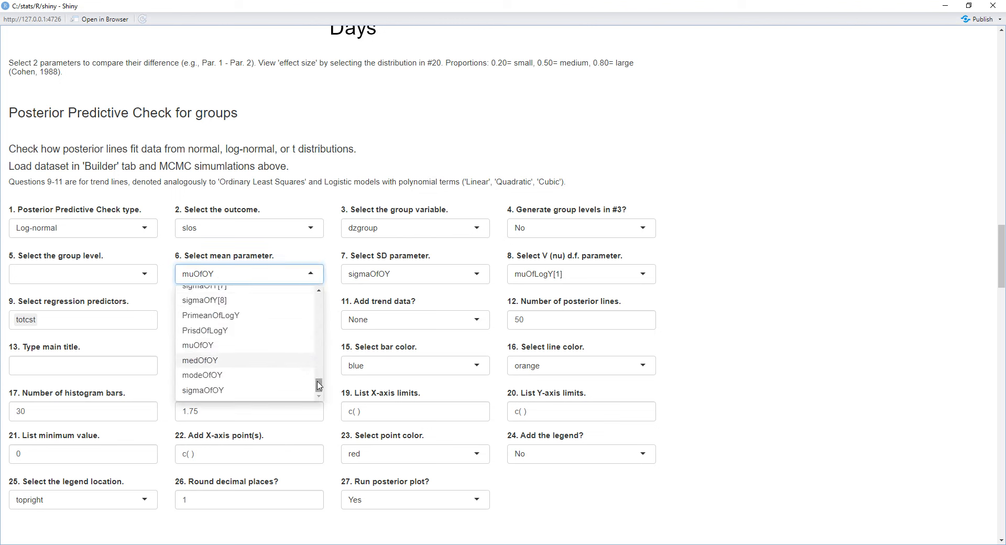
mouse_move(319, 385)
mouse_down()
mouse_move(319, 369)
mouse_move(320, 390)
mouse_up()
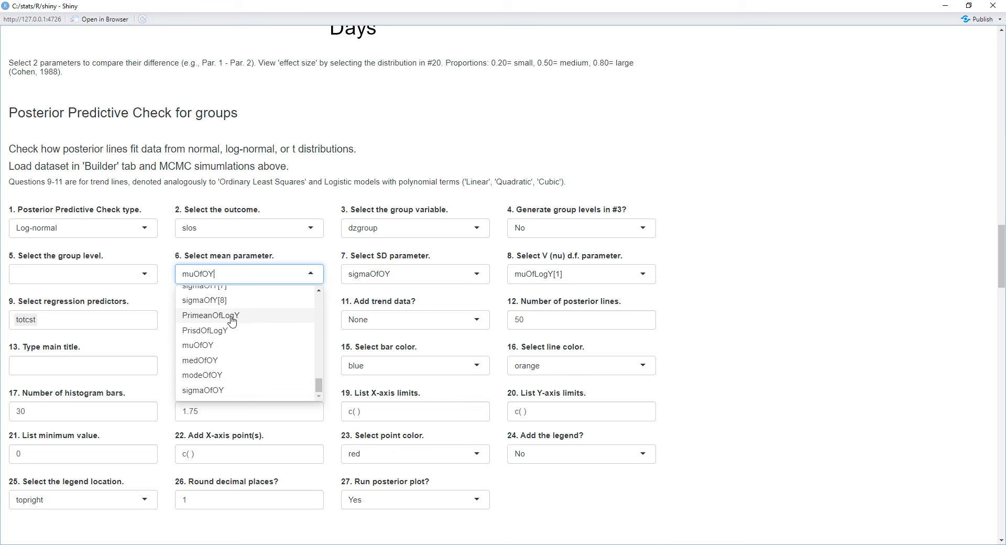
click(201, 319)
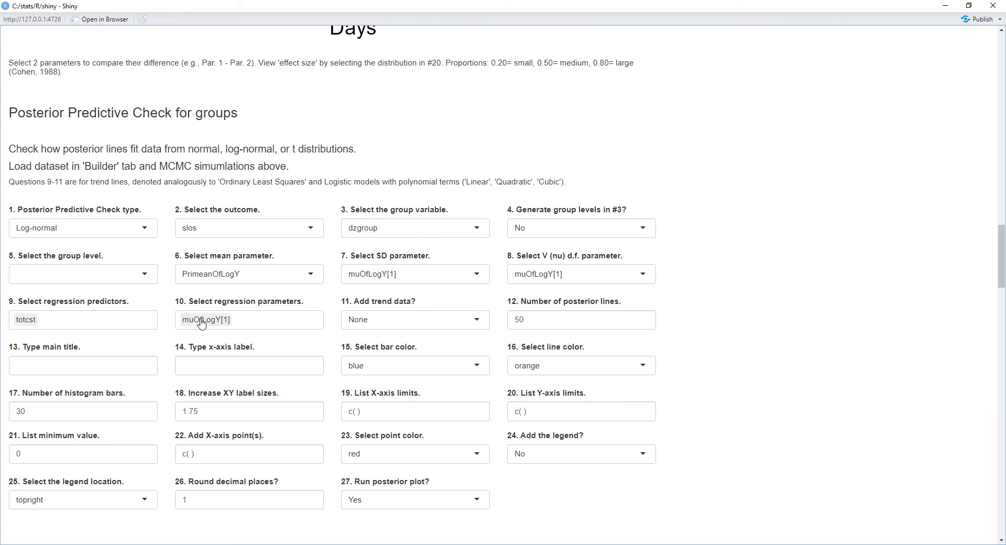
click(478, 277)
drag(485, 307, 481, 395)
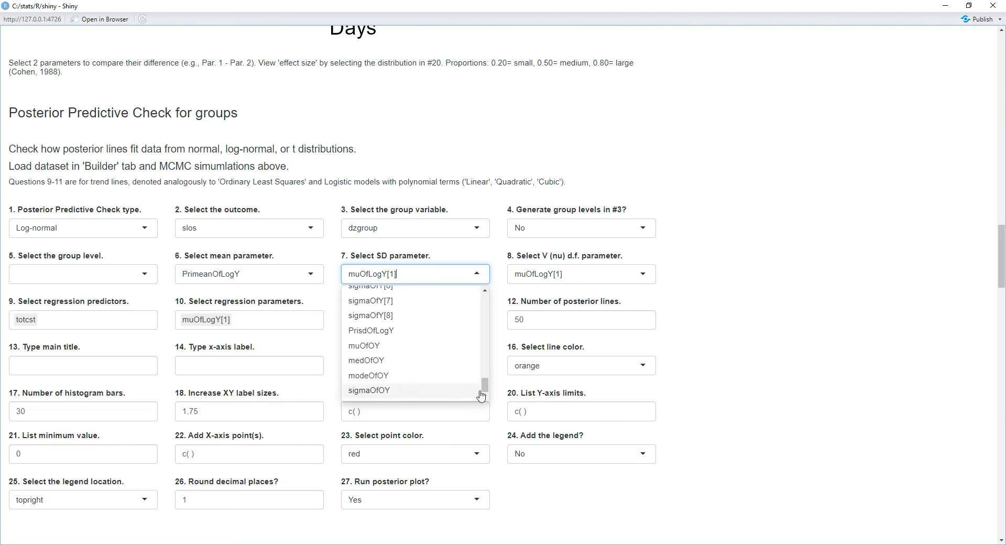
click(438, 333)
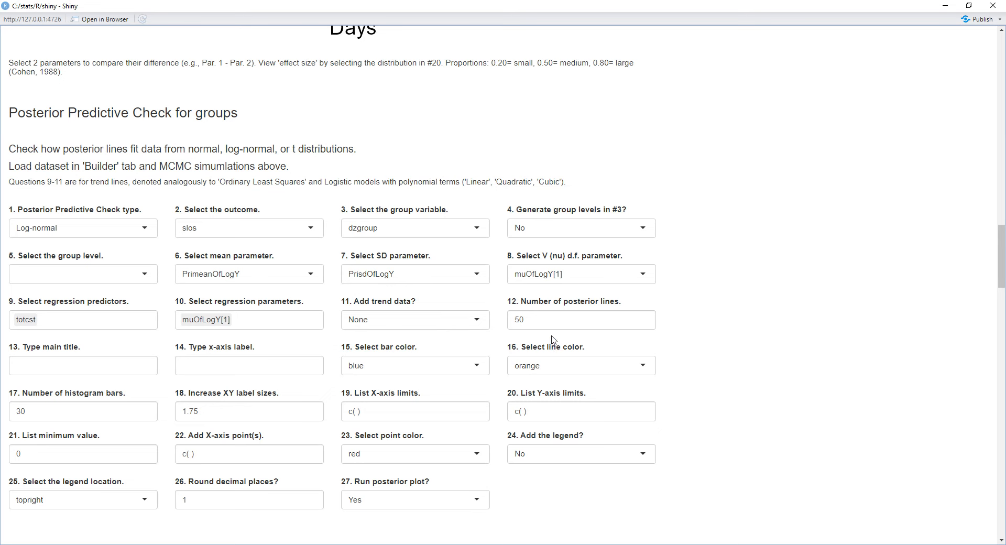
- Examine how the log-normal posterior lines fit the histogram bars in the updated plot
scroll(554, 420, down, 2)
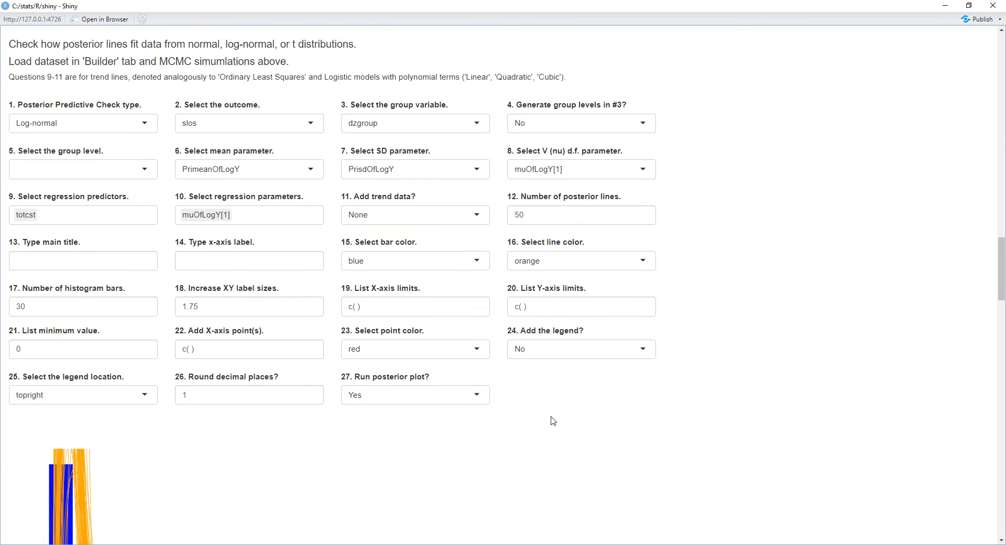
scroll(554, 421, down, 4)
scroll(554, 421, up, 1)
scroll(554, 421, down, 2)
scroll(554, 421, up, 5)
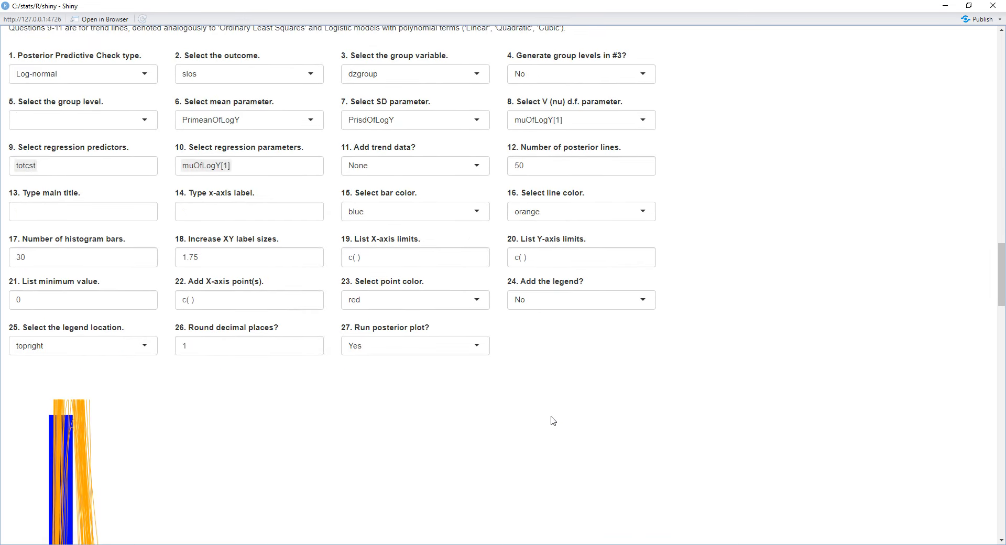
scroll(553, 421, up, 2)
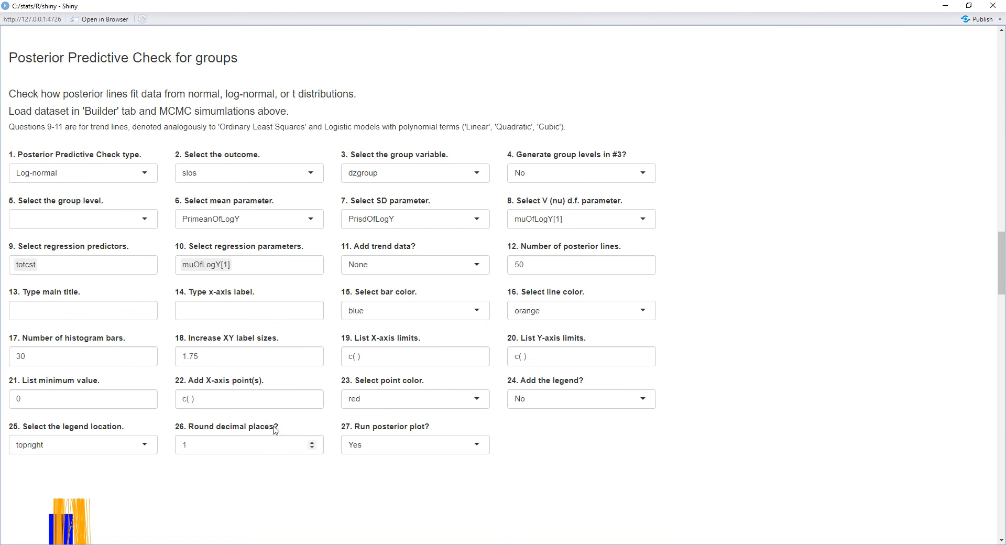
scroll(281, 429, down, 8)
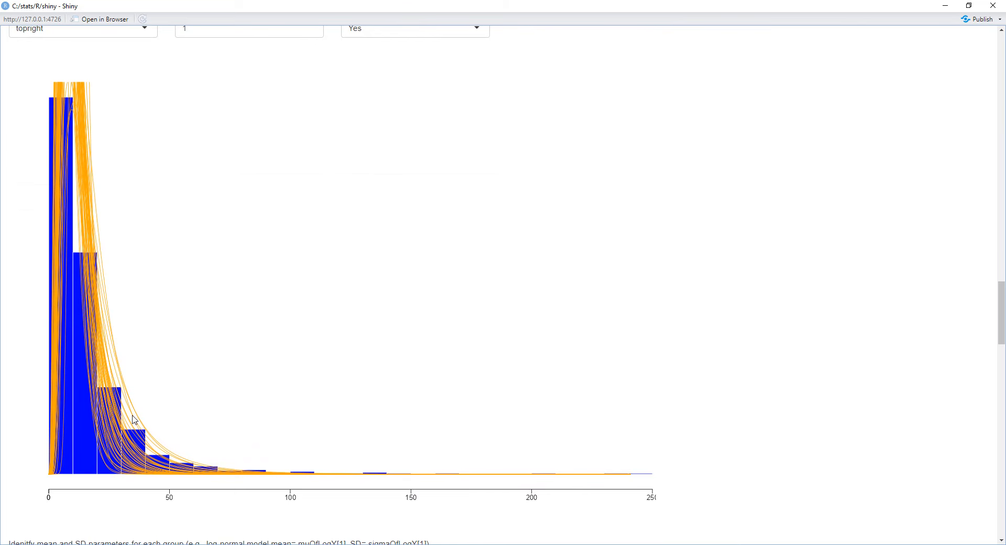
- Set the minimum value of the log-normal plot to -50 and inspect the posterior lines around zero
scroll(274, 423, up, 5)
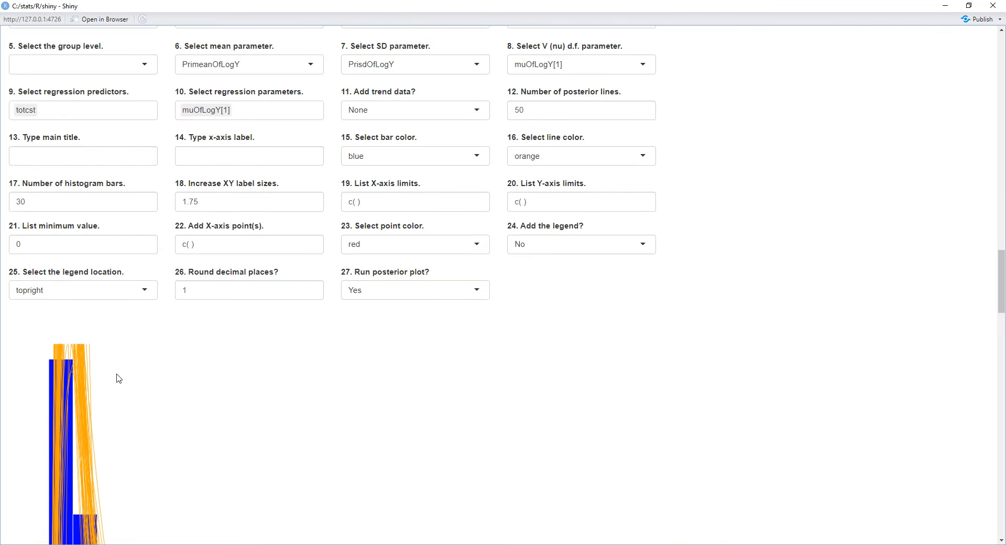
double_click(34, 246)
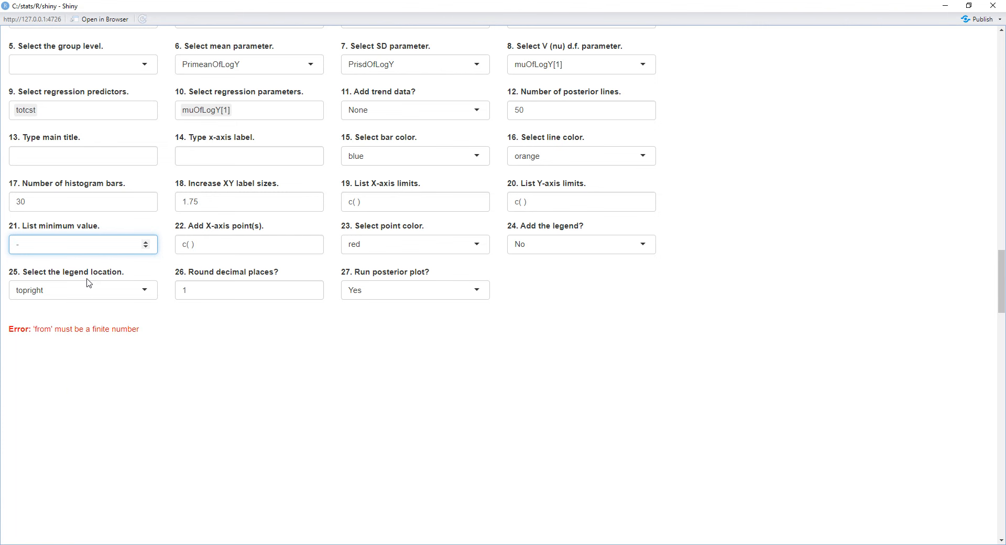
text(-50)
scroll(119, 269, down, 6)
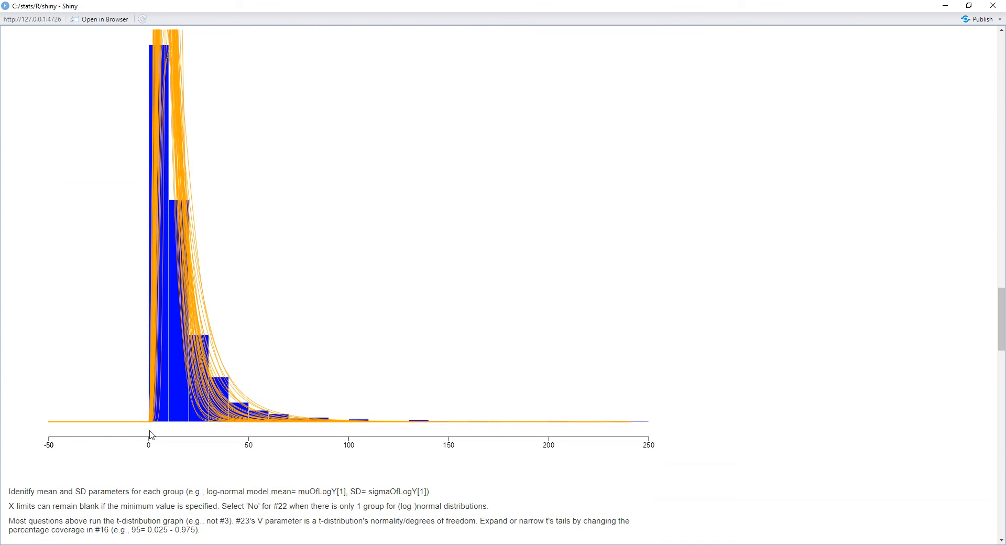
scroll(151, 435, up, 3)
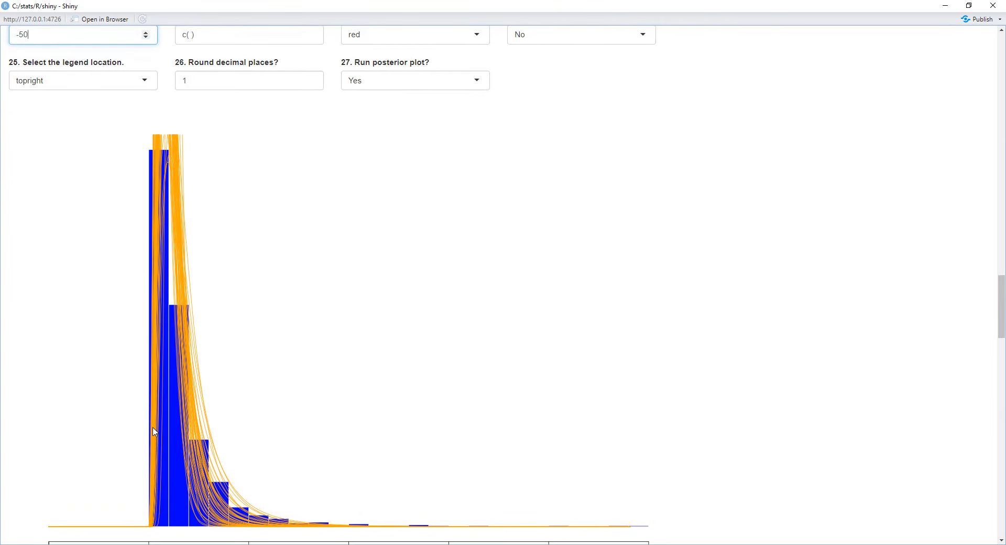
- Examine the log-normal posterior lines against the length-of-stay histogram, from zero through the long upper tail, together with the plot settings
scroll(155, 432, up, 1)
scroll(156, 430, down, 2)
scroll(168, 410, down, 1)
scroll(170, 413, up, 1)
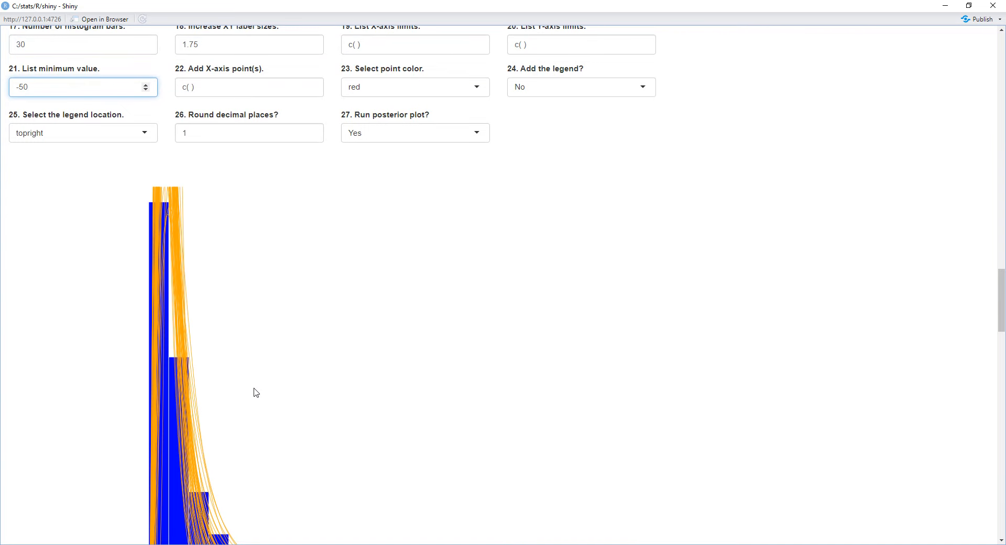
scroll(256, 392, down, 1)
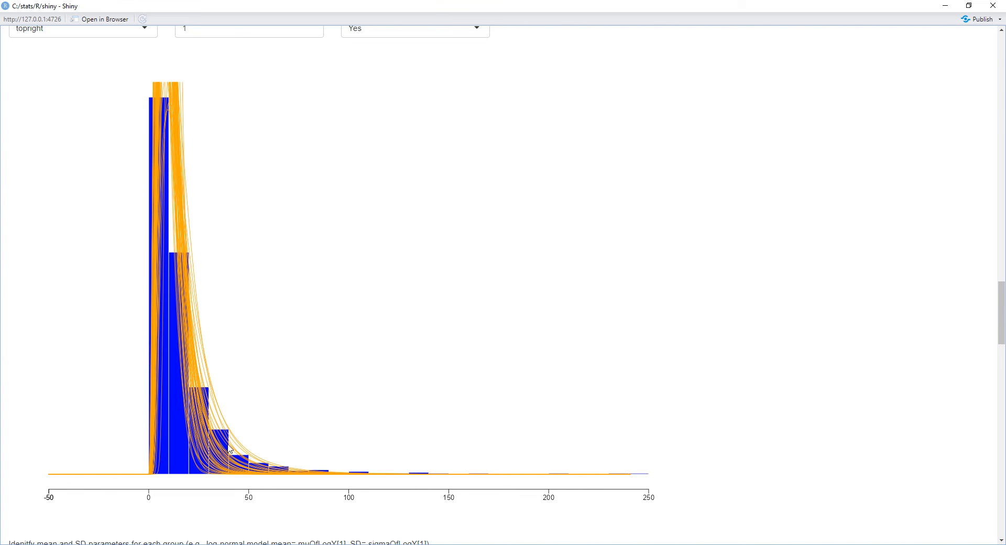
scroll(232, 447, up, 2)
scroll(232, 447, down, 2)
scroll(234, 446, down, 1)
scroll(233, 446, up, 2)
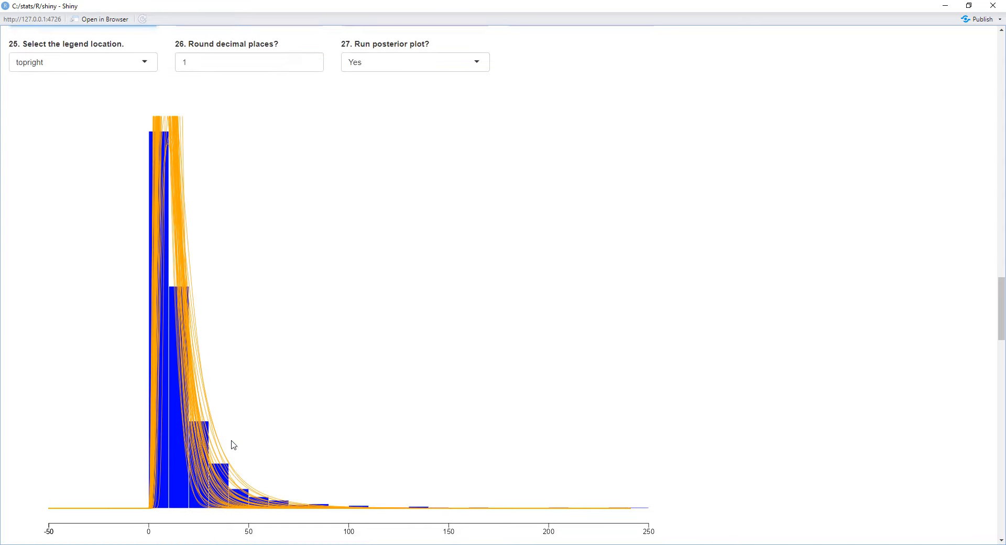
scroll(233, 445, up, 3)
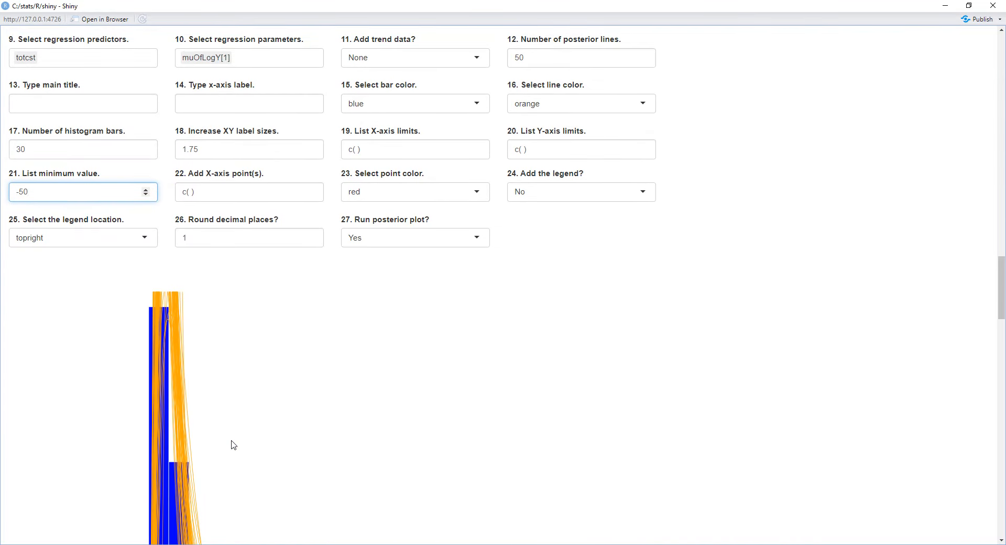
scroll(233, 444, up, 1)
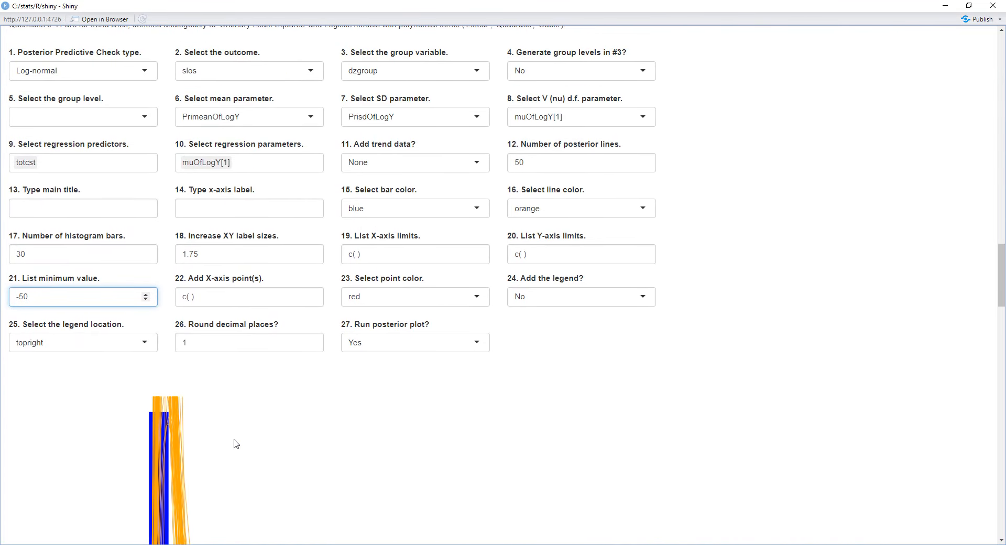
scroll(239, 443, down, 5)
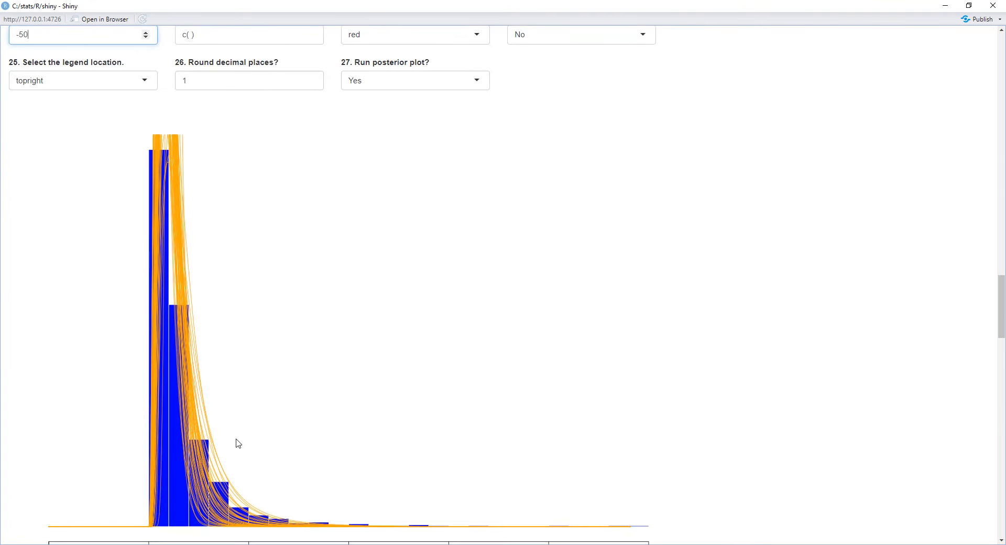
scroll(238, 444, up, 2)
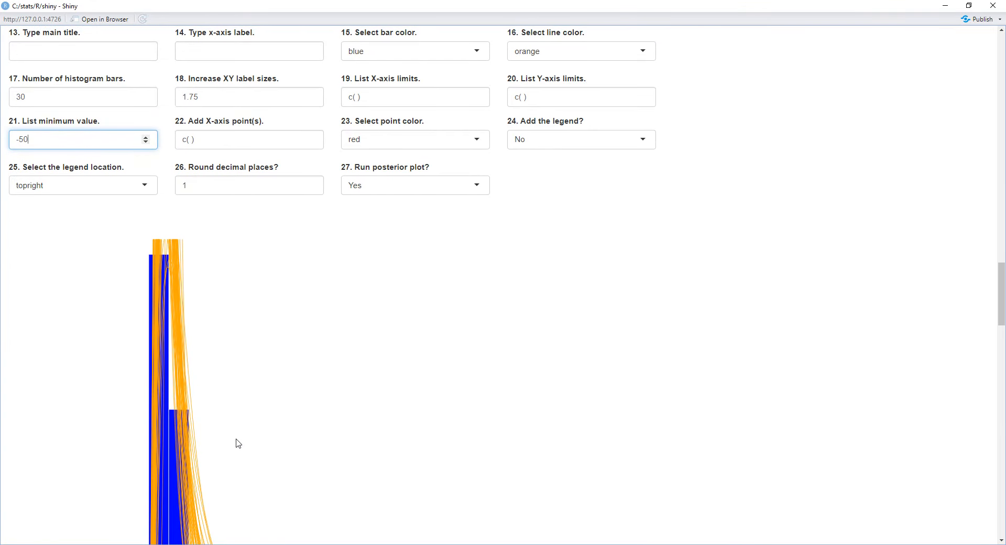
scroll(239, 444, up, 1)
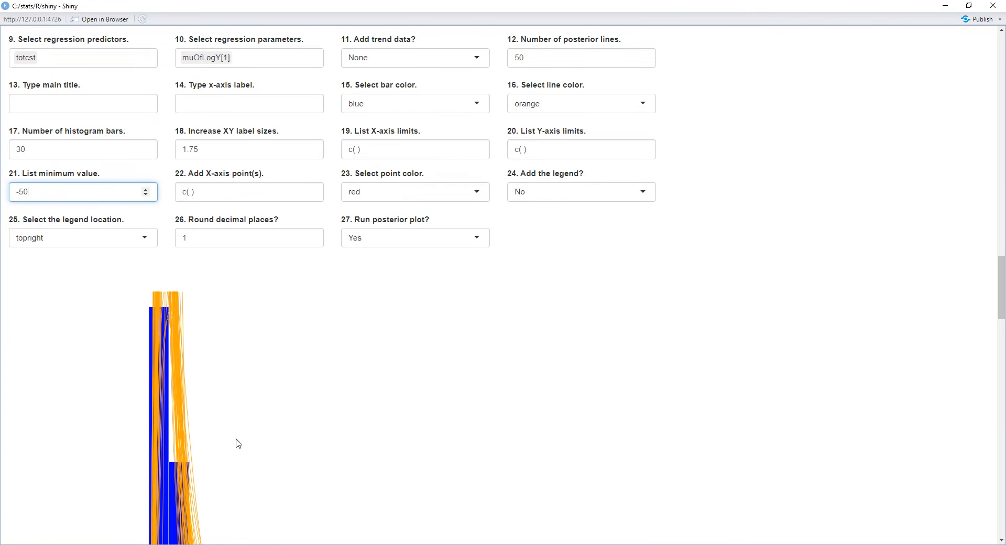
scroll(238, 444, up, 2)
scroll(238, 444, down, 4)
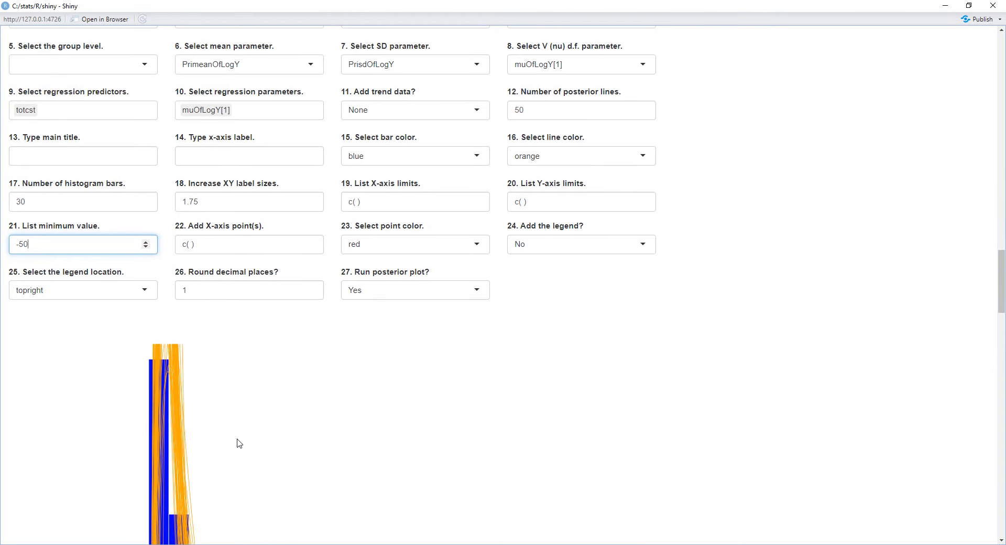
scroll(239, 444, down, 2)
scroll(239, 444, up, 2)
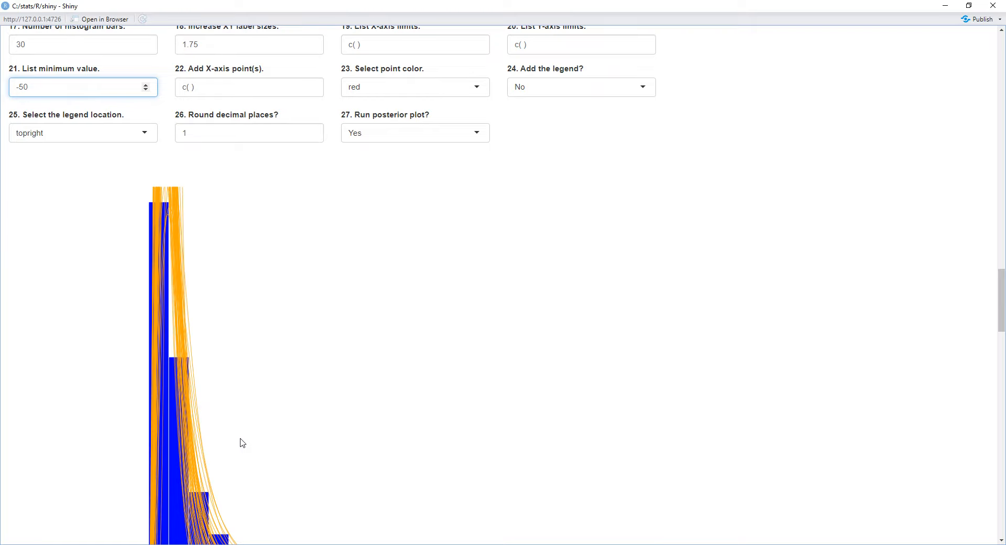
scroll(242, 443, up, 3)
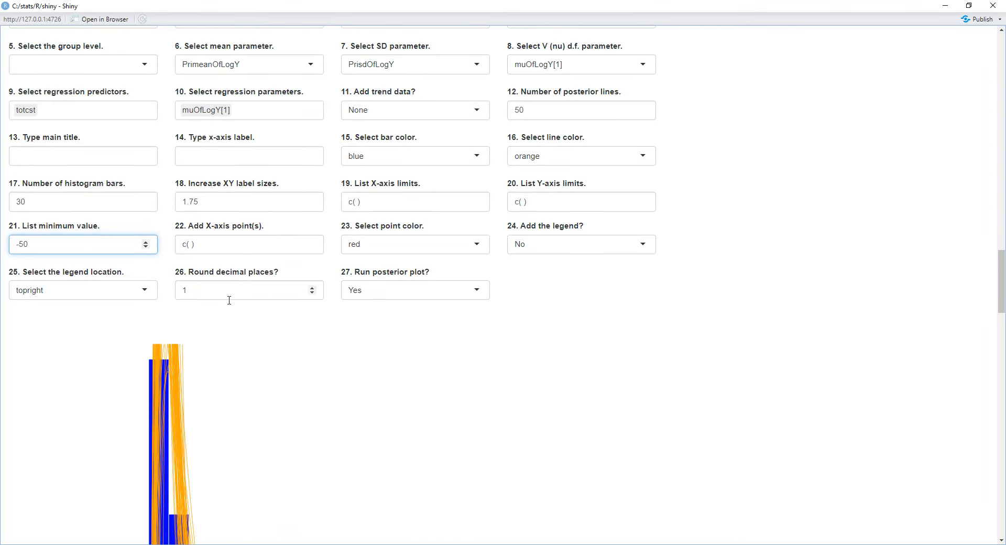
- Generate the group levels for the dzgroup variable and view the plot for the ARF/MOSF w/Sepsis group
scroll(229, 300, up, 2)
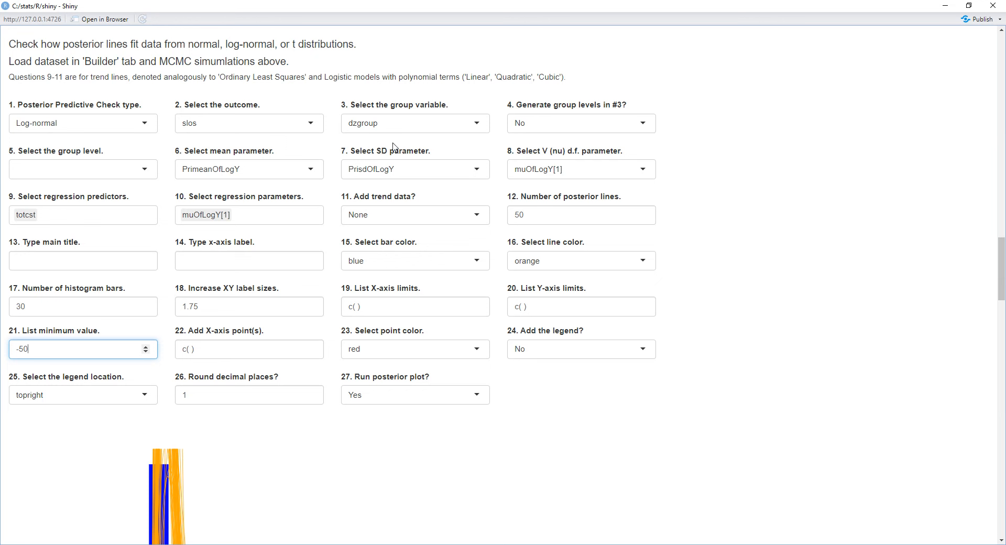
scroll(380, 212, up, 1)
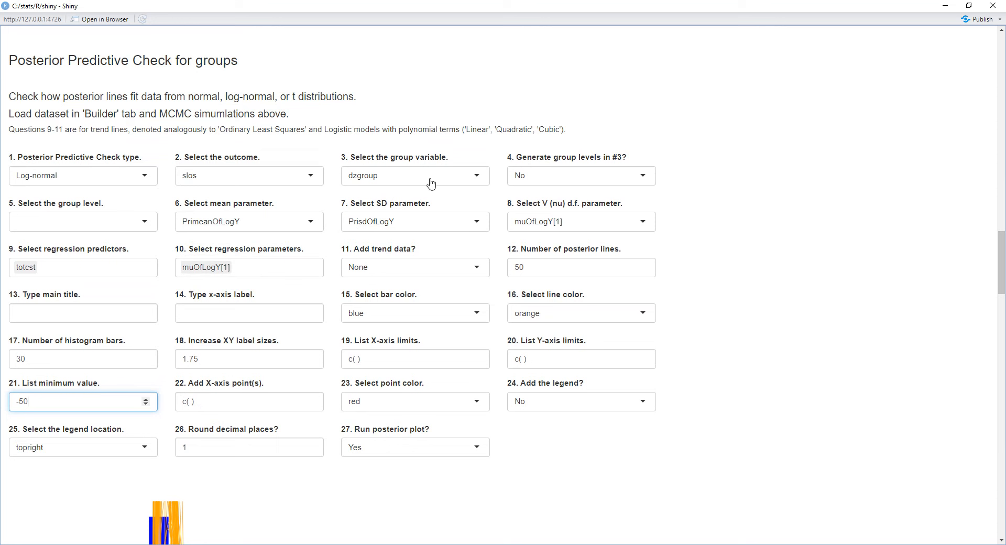
click(642, 182)
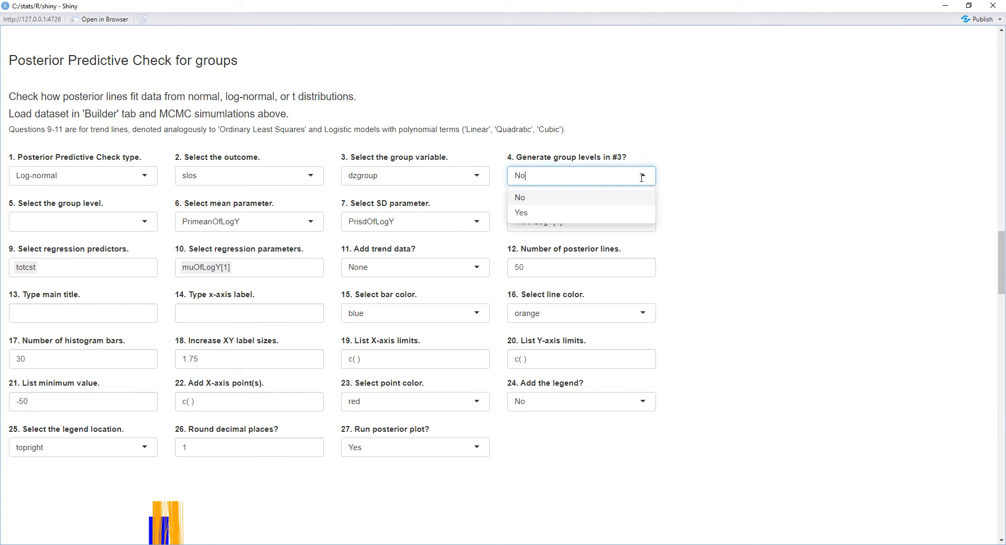
click(633, 214)
scroll(191, 245, down, 1)
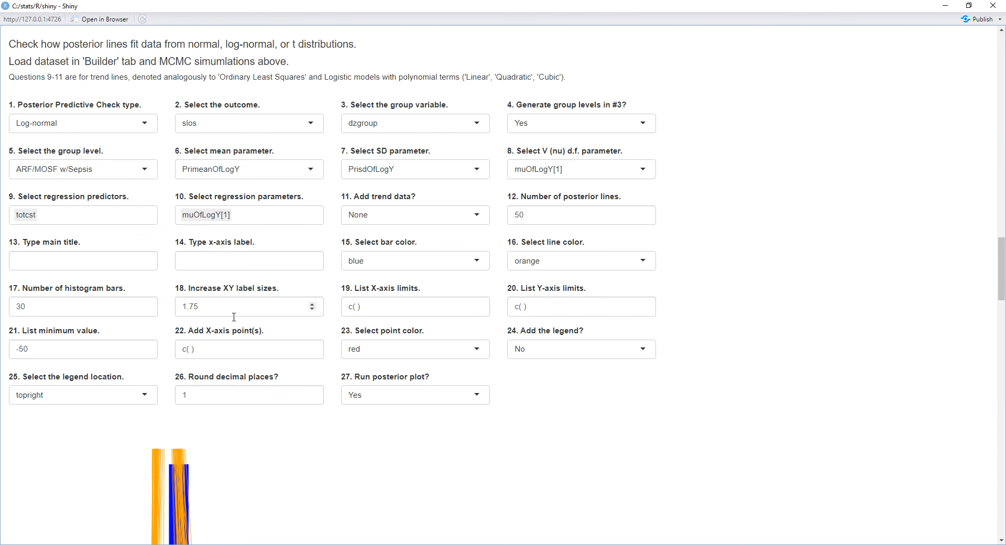
scroll(239, 371, down, 3)
scroll(239, 371, down, 2)
scroll(235, 371, up, 5)
- Choose muOfLogY[1] as the mean parameter for the ARF/MOSF w/Sepsis group and check the redrawn plot
click(315, 169)
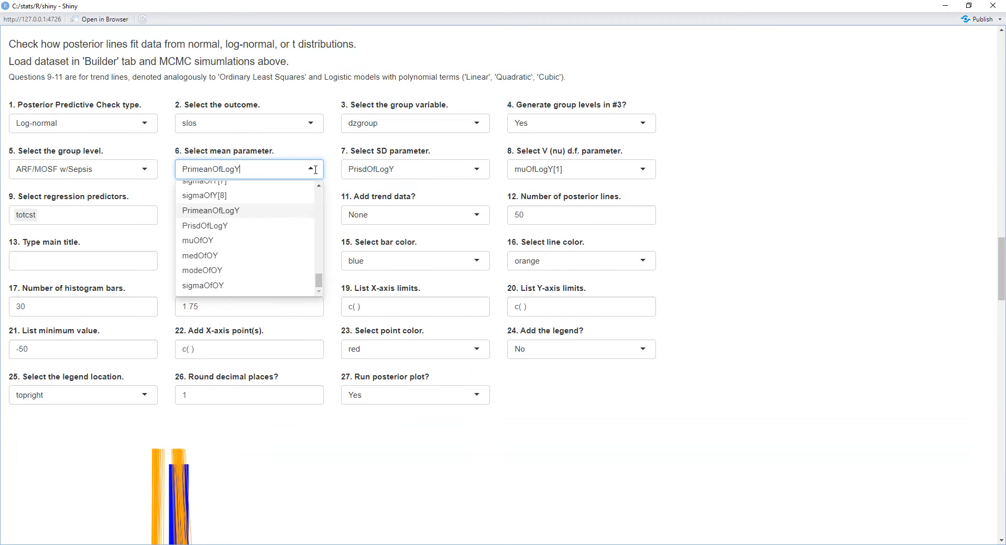
drag(318, 281, 322, 218)
scroll(322, 204, up, 3)
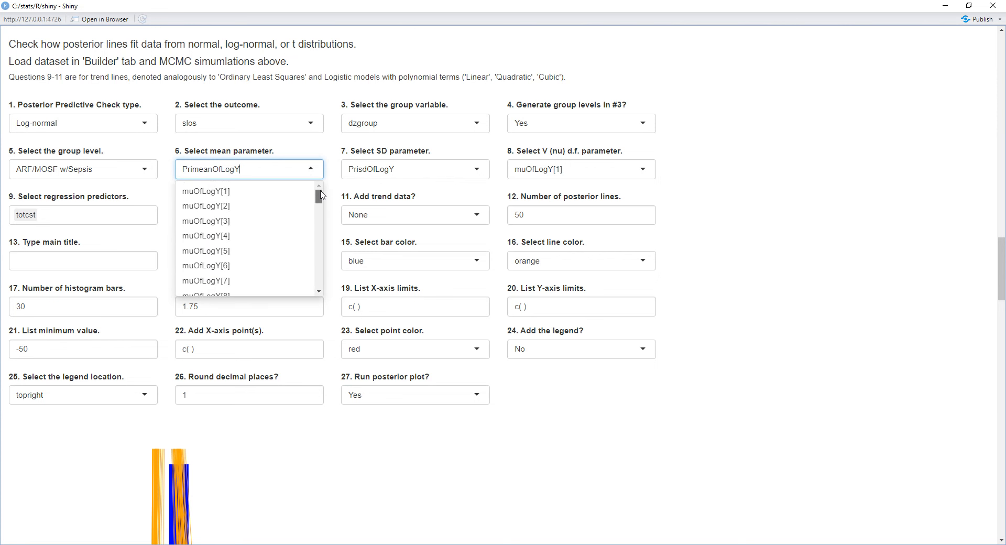
click(227, 194)
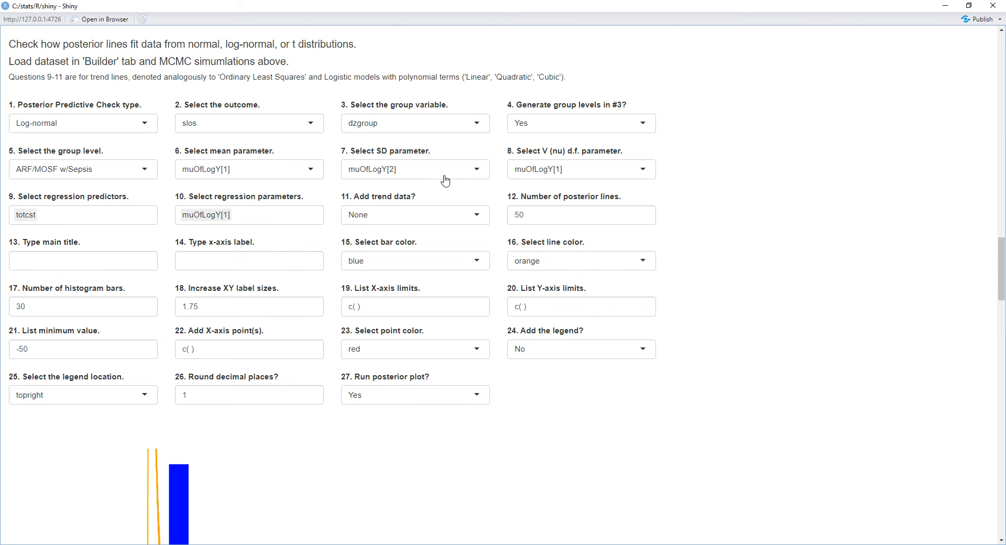
scroll(219, 326, down, 3)
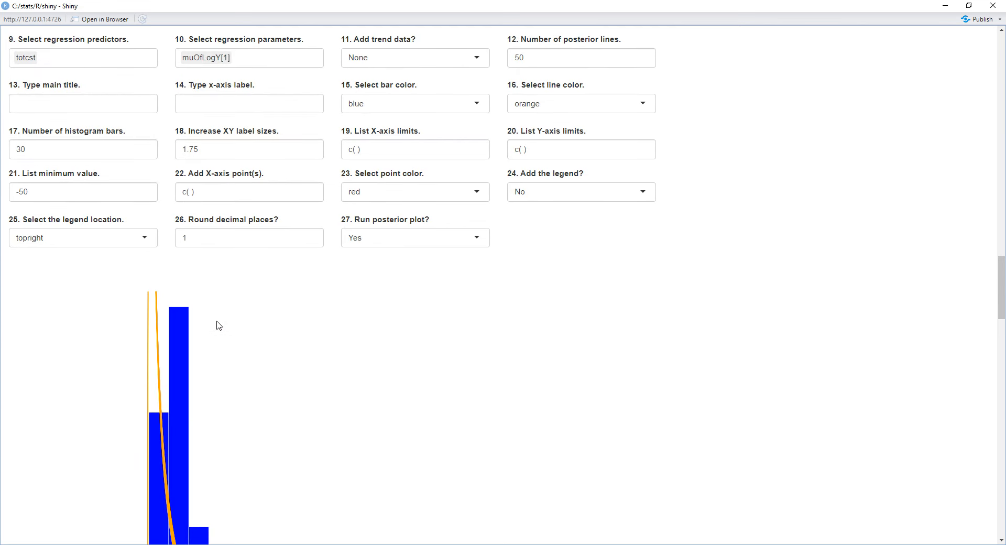
scroll(219, 326, up, 4)
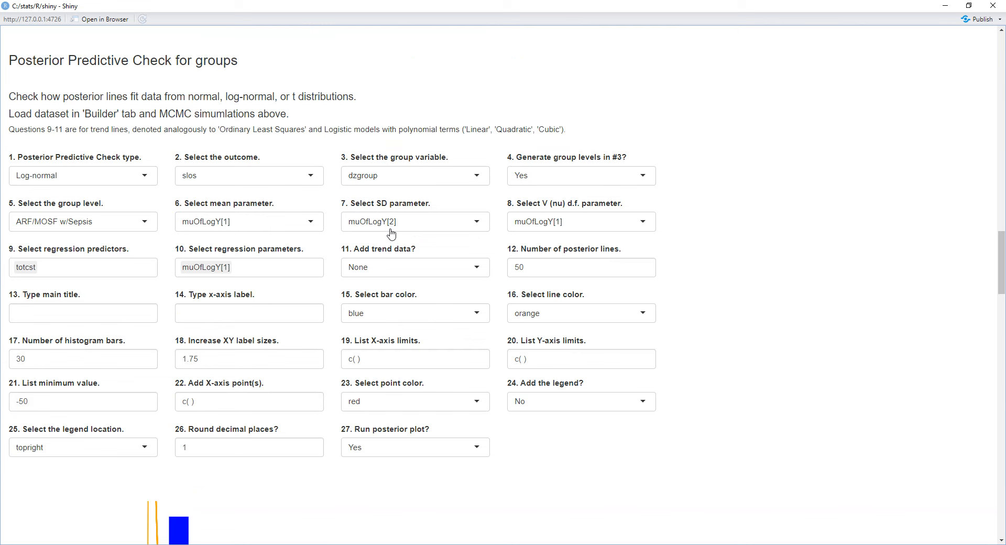
- Choose sigmaOfLogY[1] as the SD parameter for the ARF/MOSF w/Sepsis group, dismissing the mail notification
click(478, 224)
drag(484, 248, 485, 260)
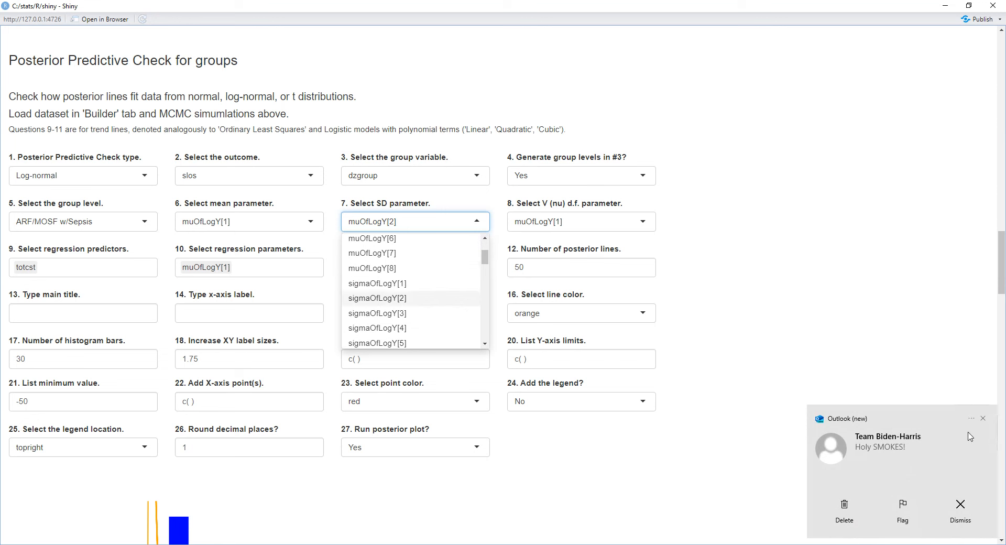
click(984, 418)
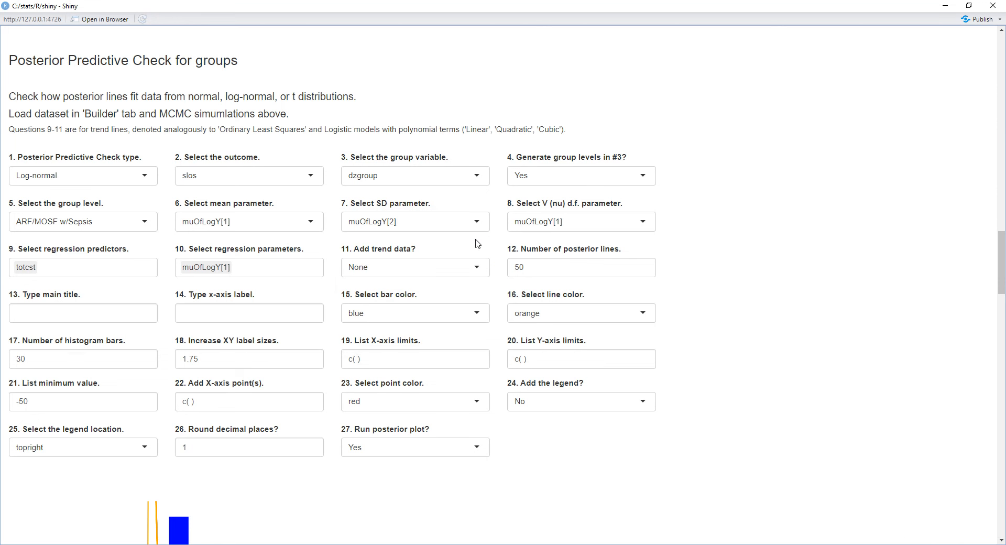
click(470, 222)
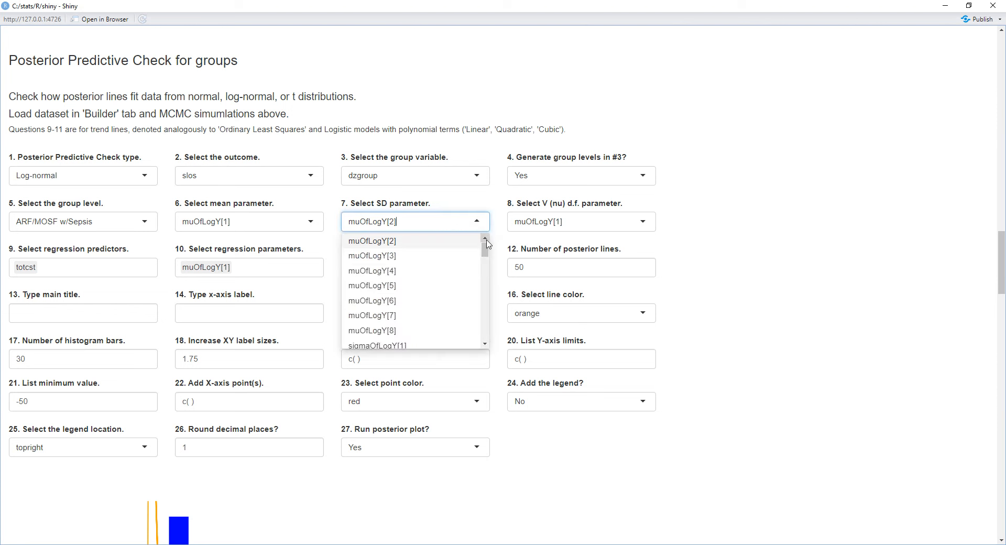
click(486, 238)
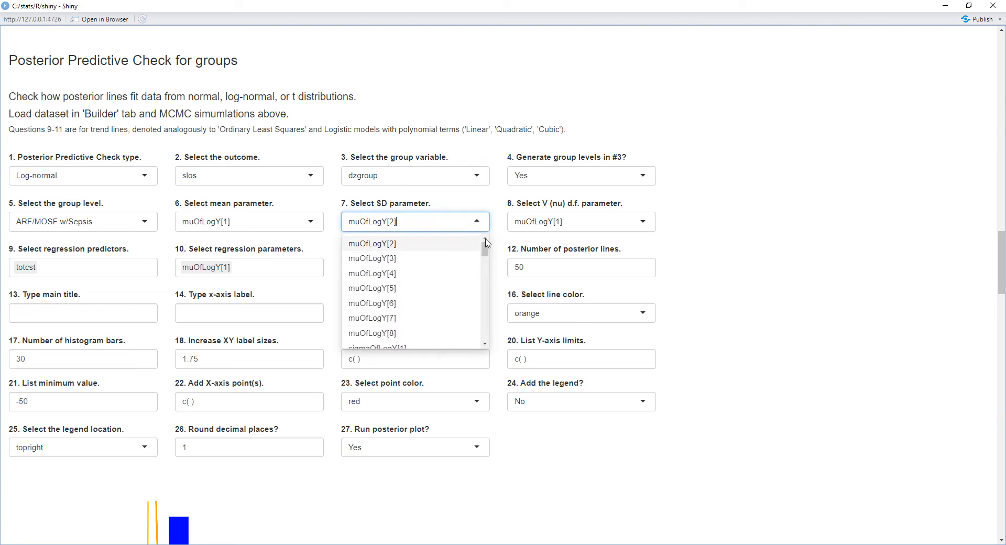
drag(485, 244, 488, 262)
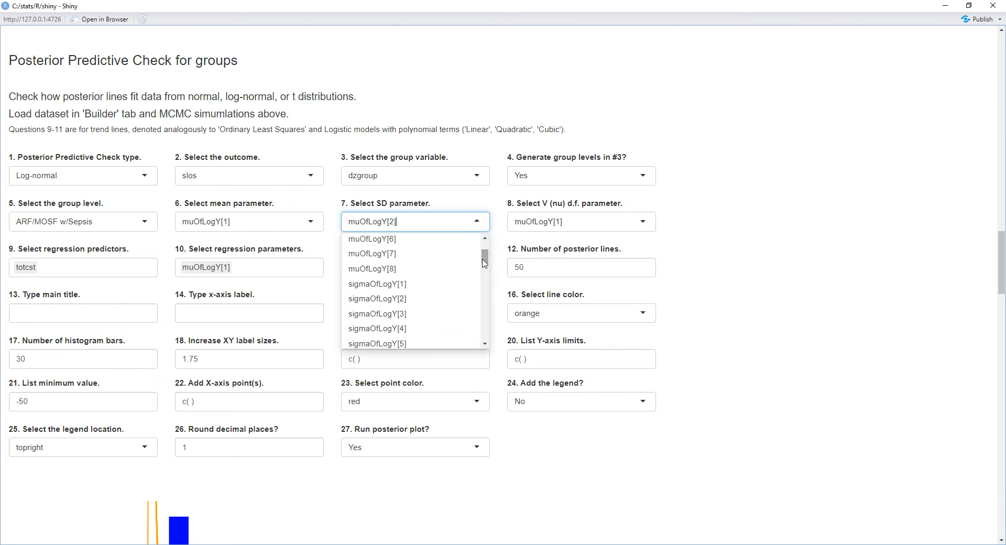
click(455, 282)
- Examine how the group's log-normal posterior lines fit the ARF/MOSF w/Sepsis histogram and review the settings behind the plot
scroll(461, 304, down, 10)
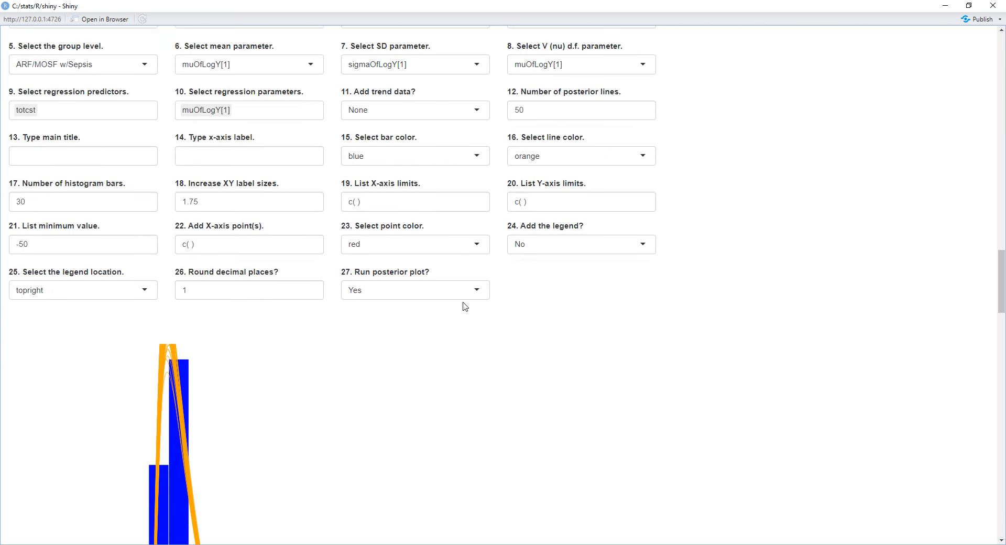
scroll(463, 314, up, 2)
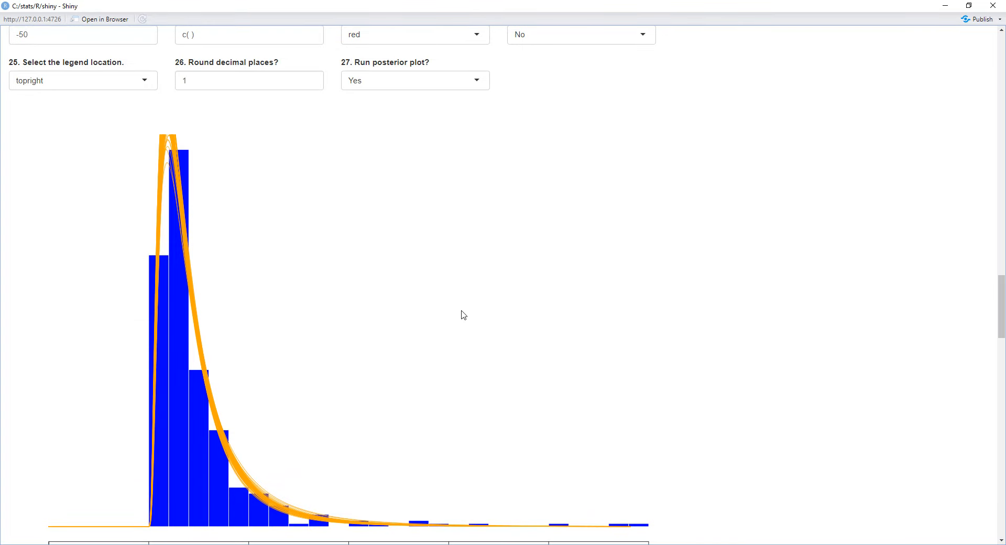
scroll(464, 314, up, 3)
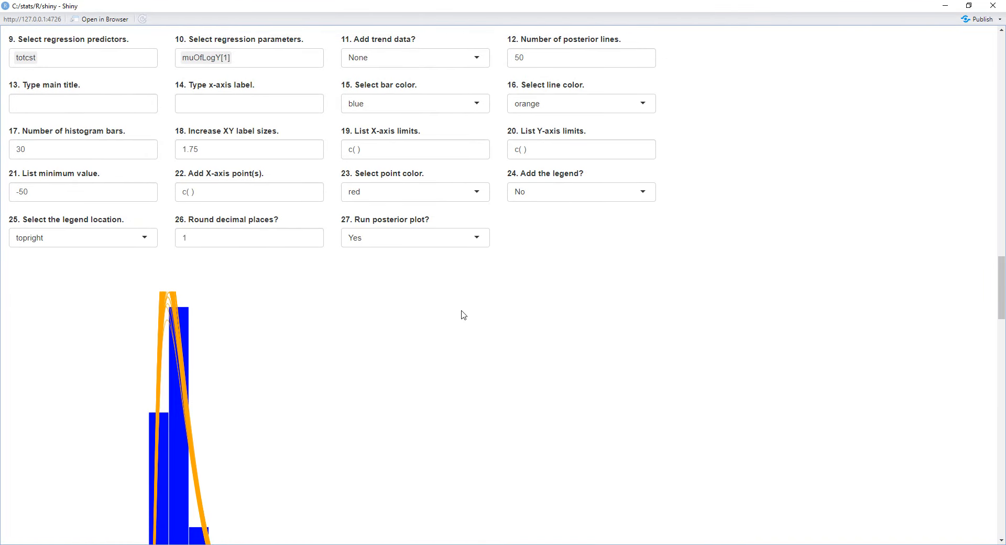
scroll(464, 315, up, 1)
scroll(464, 315, down, 2)
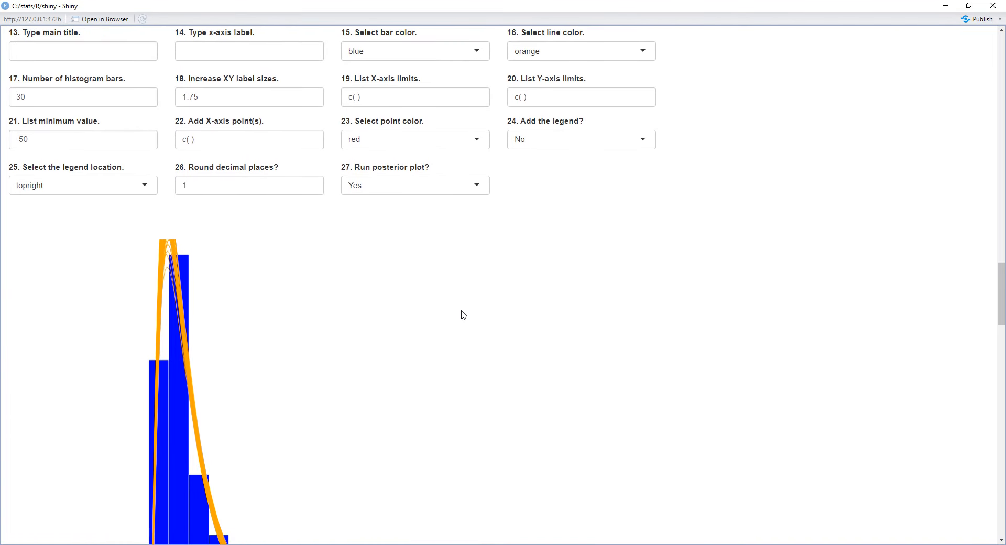
scroll(463, 314, down, 2)
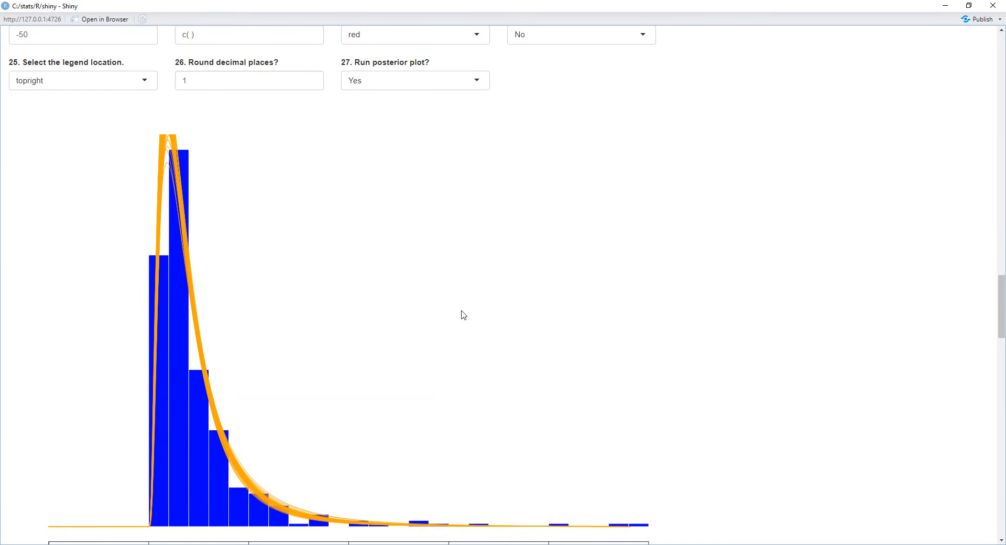
scroll(464, 315, up, 1)
scroll(464, 315, down, 1)
scroll(276, 316, down, 1)
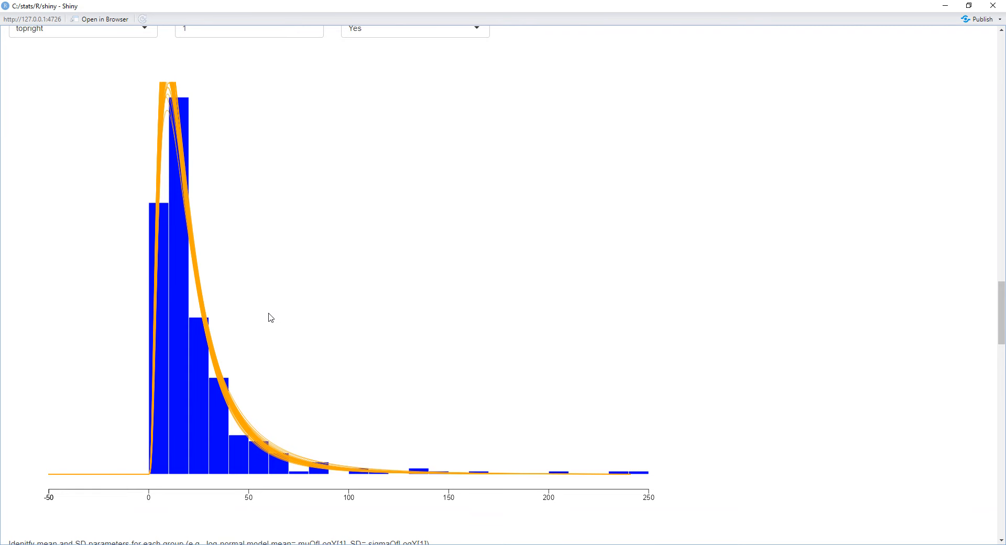
scroll(274, 317, up, 1)
scroll(273, 318, up, 1)
scroll(273, 318, down, 1)
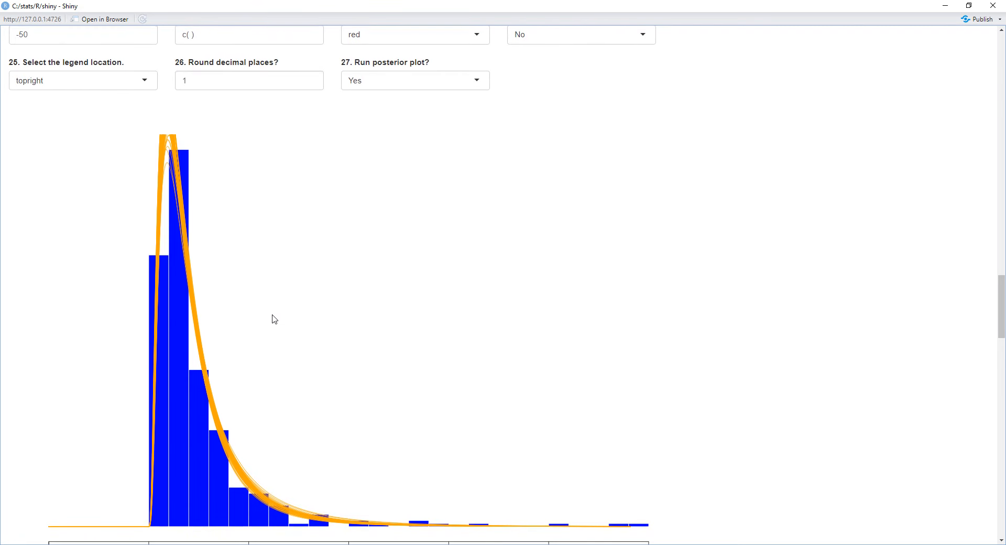
scroll(275, 317, up, 6)
scroll(280, 317, up, 1)
scroll(281, 318, down, 2)
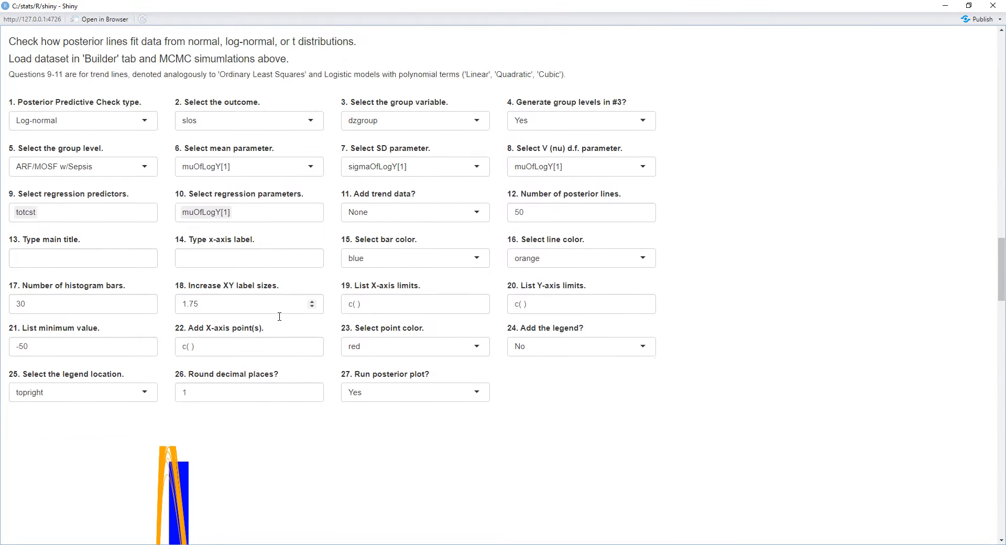
scroll(283, 321, up, 1)
scroll(283, 321, up, 1)
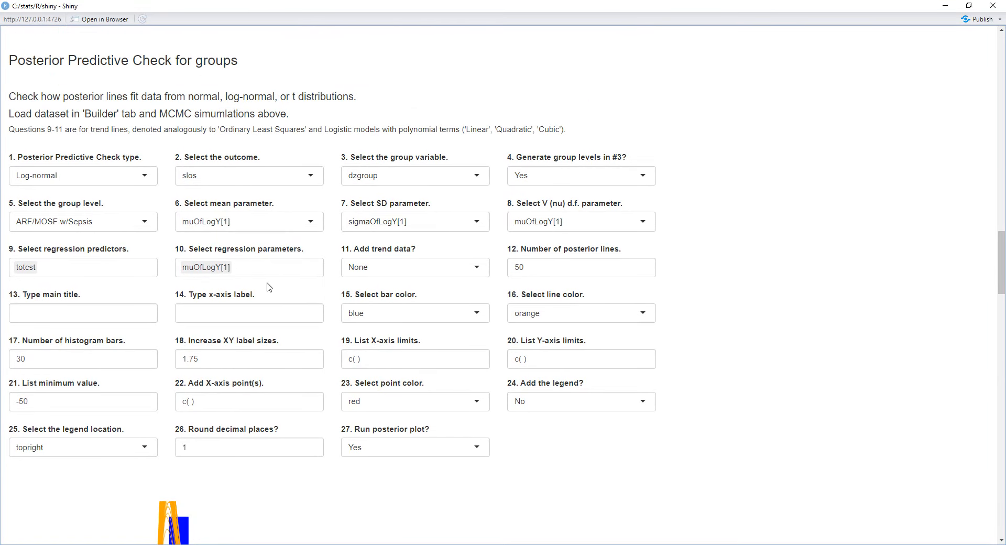
scroll(519, 293, down, 2)
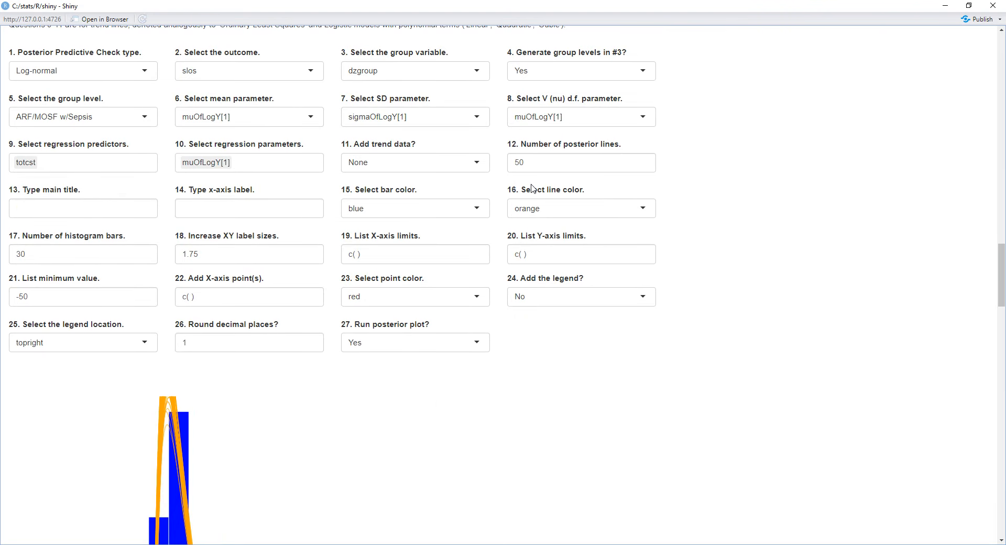
- Title the ARF/MOSF w/Sepsis posterior plot "Estimate of LOS" and check the redrawn histogram
scroll(456, 220, down, 4)
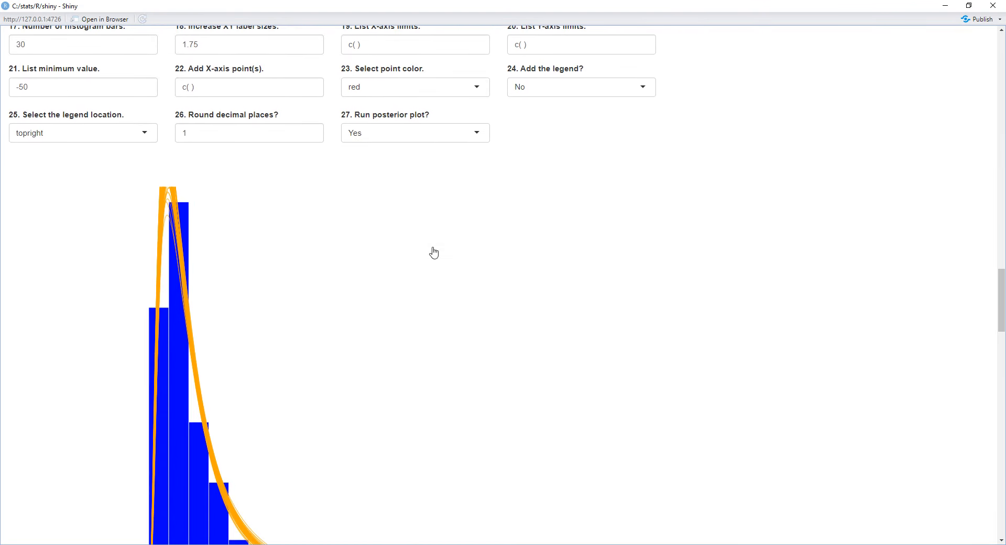
scroll(434, 253, up, 6)
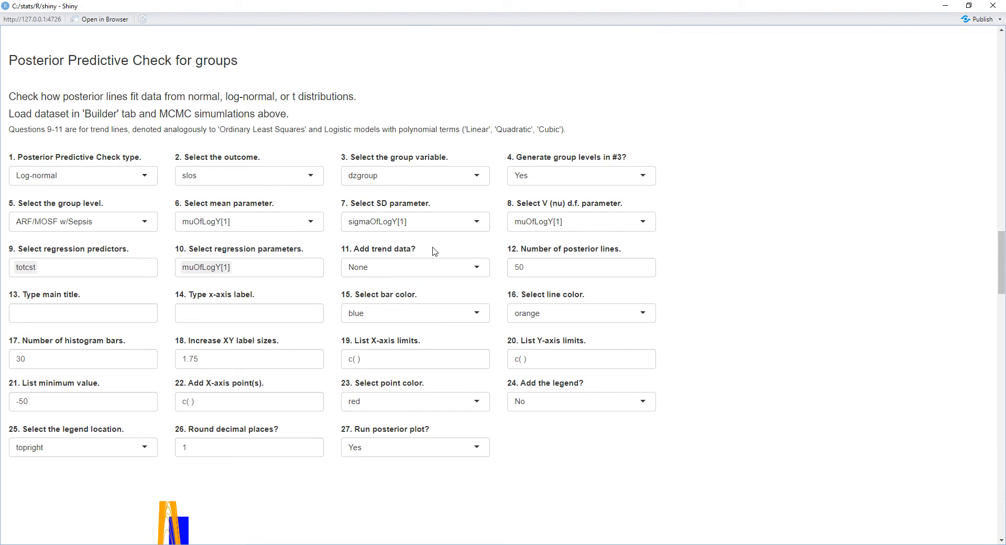
click(72, 311)
scroll(142, 314, down, 2)
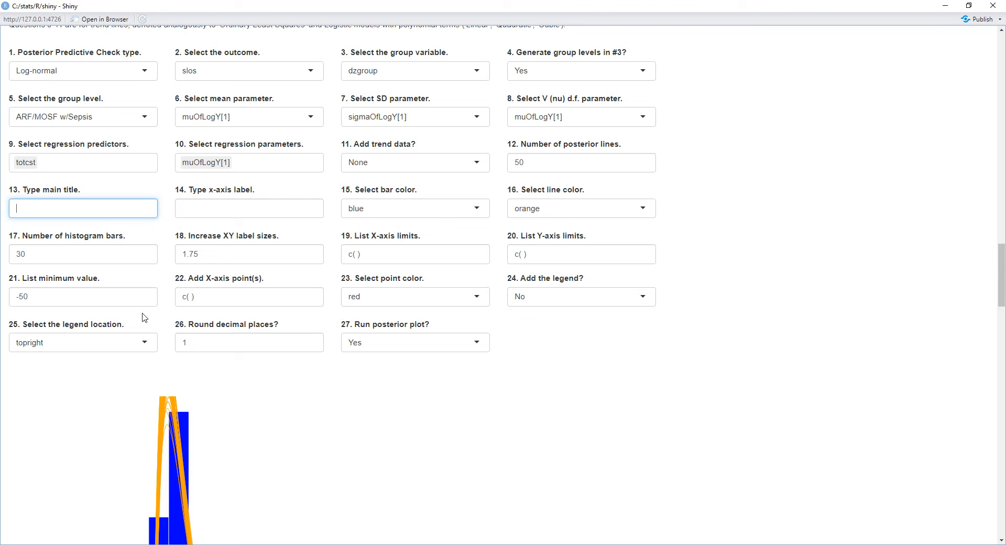
text(Estimate of L)
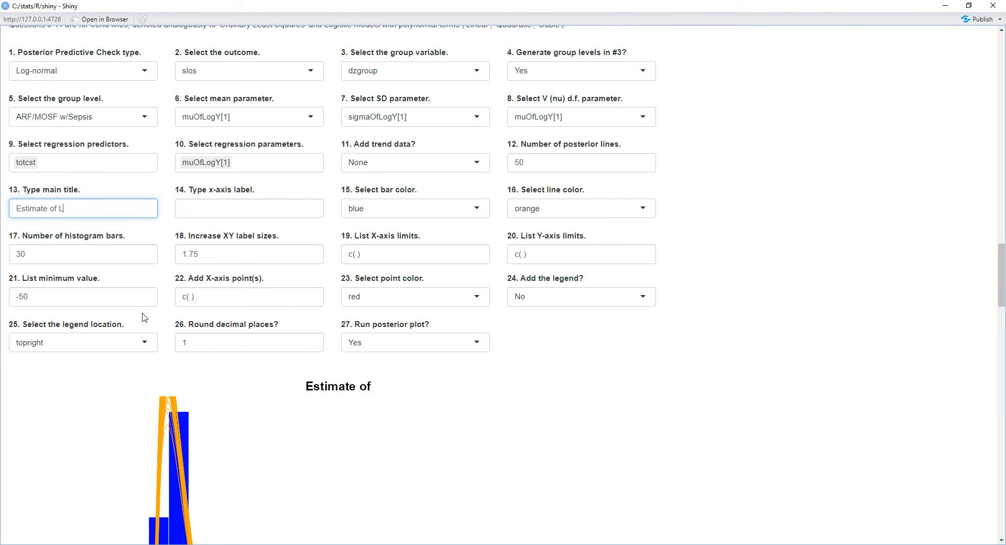
text(OS)
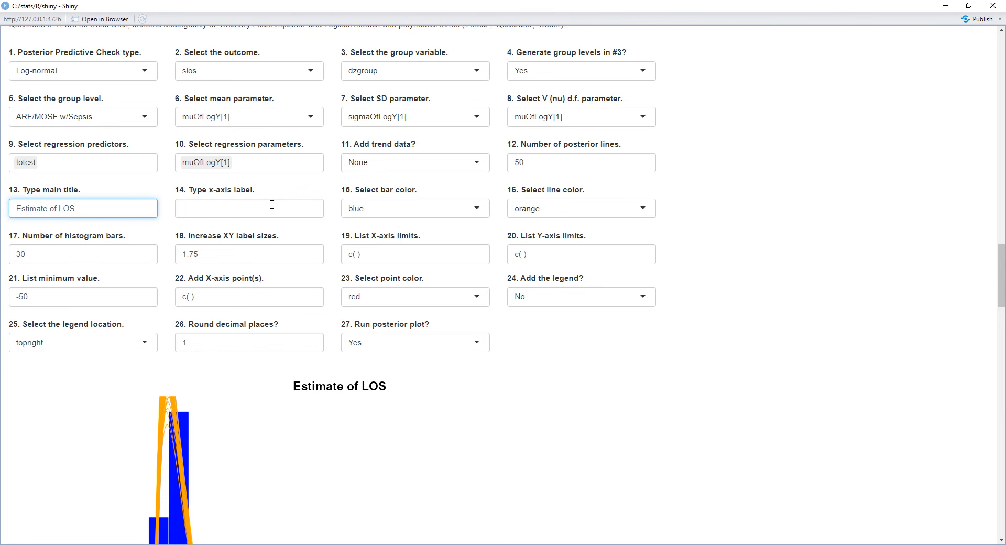
scroll(271, 210, down, 8)
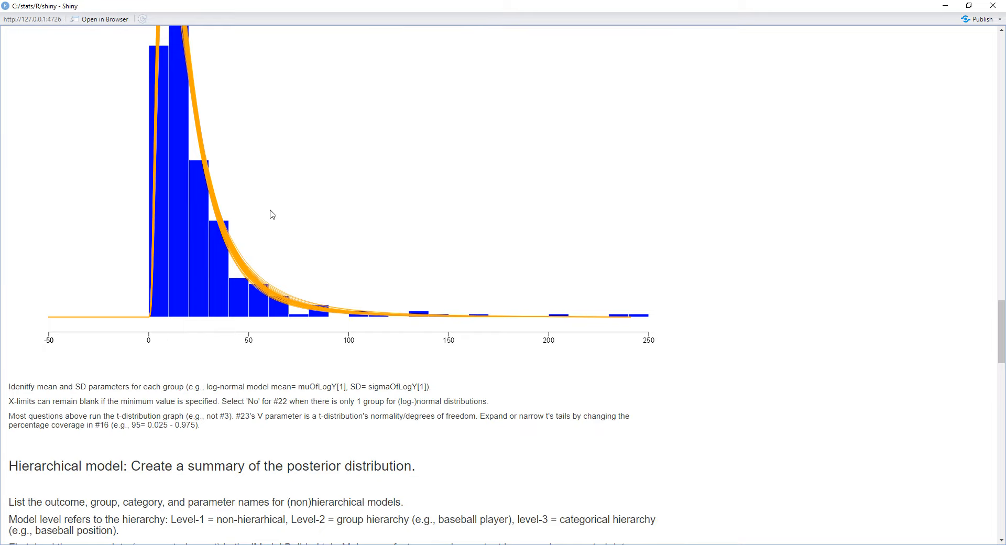
scroll(272, 213, up, 4)
scroll(272, 214, up, 2)
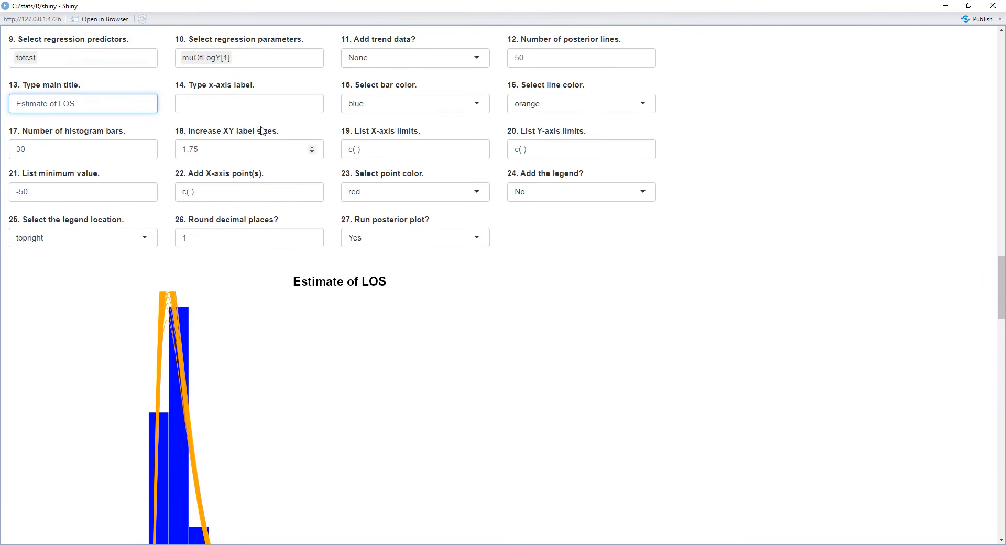
- Change the histogram's bar color to cyan and look over the redrawn plot
click(479, 106)
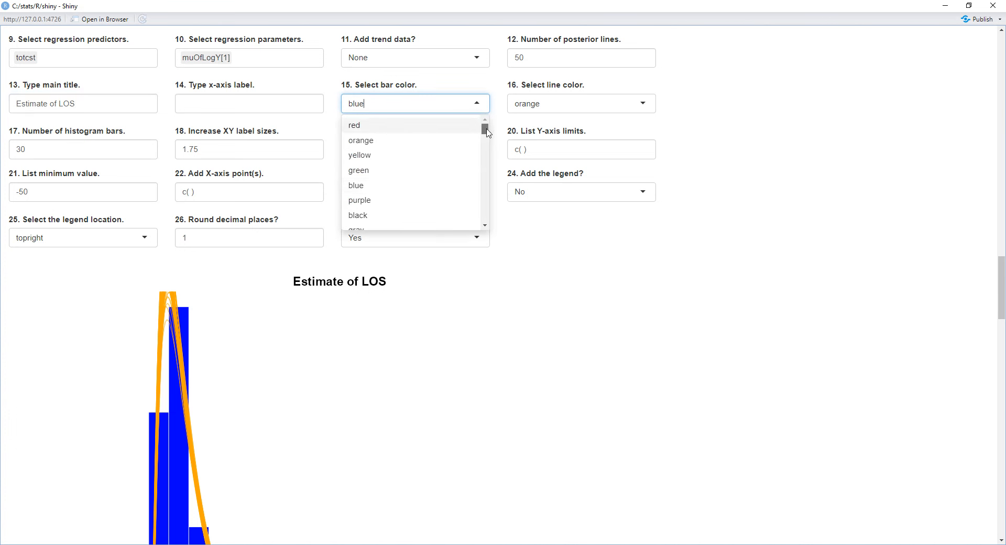
drag(486, 129, 486, 141)
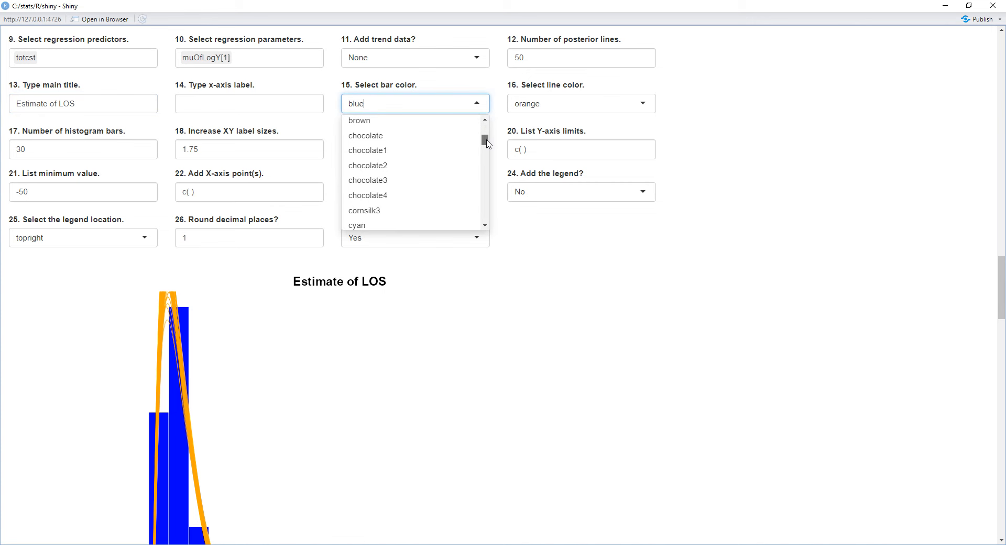
click(447, 224)
scroll(452, 228, down, 3)
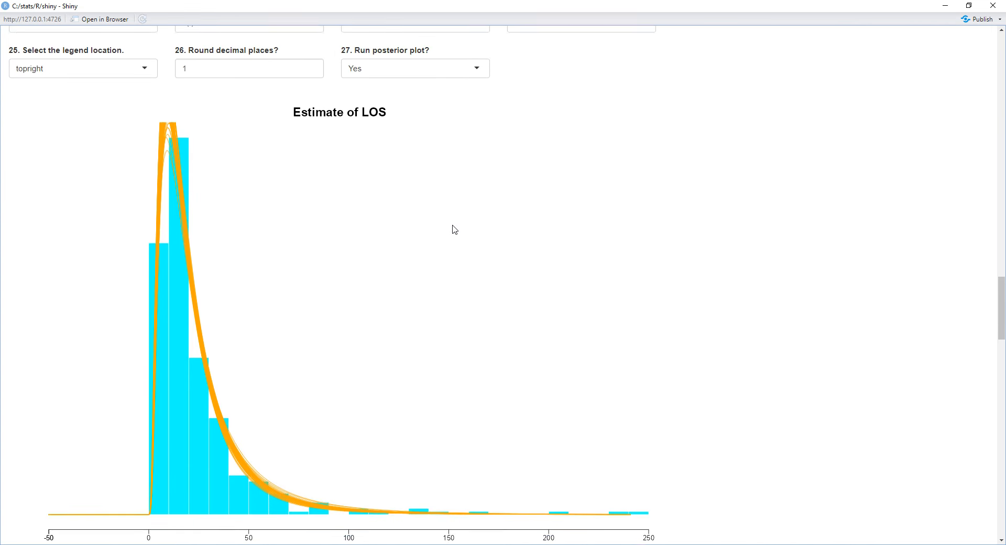
scroll(455, 230, down, 3)
scroll(455, 231, up, 2)
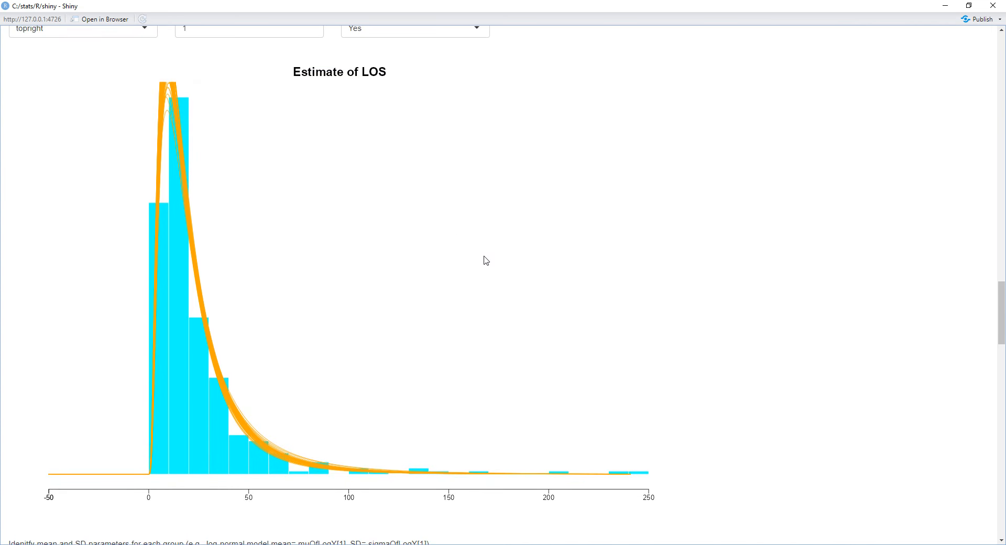
- Increase the plot's XY label size to 3.01 and check the enlarged title above the histogram
scroll(486, 261, up, 2)
scroll(486, 261, up, 2)
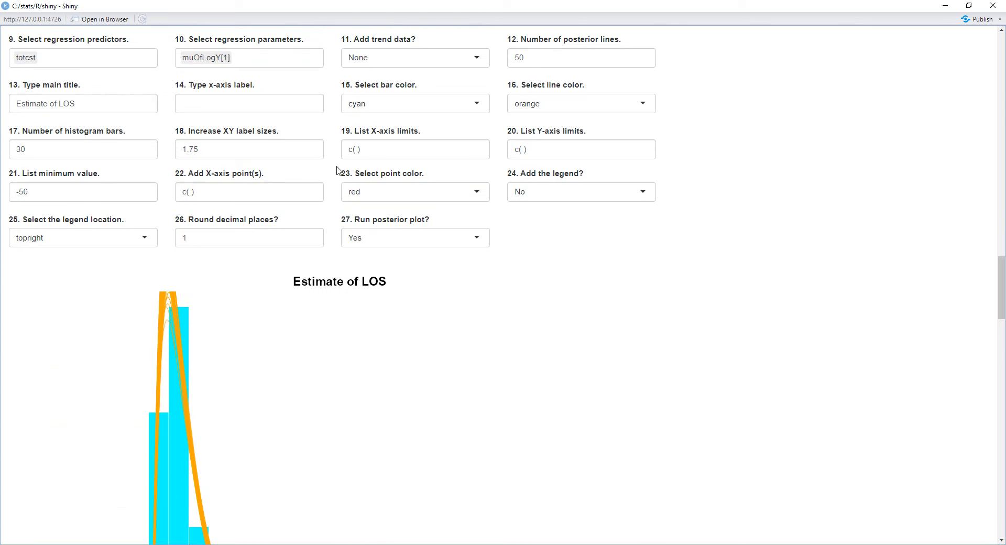
click(312, 147)
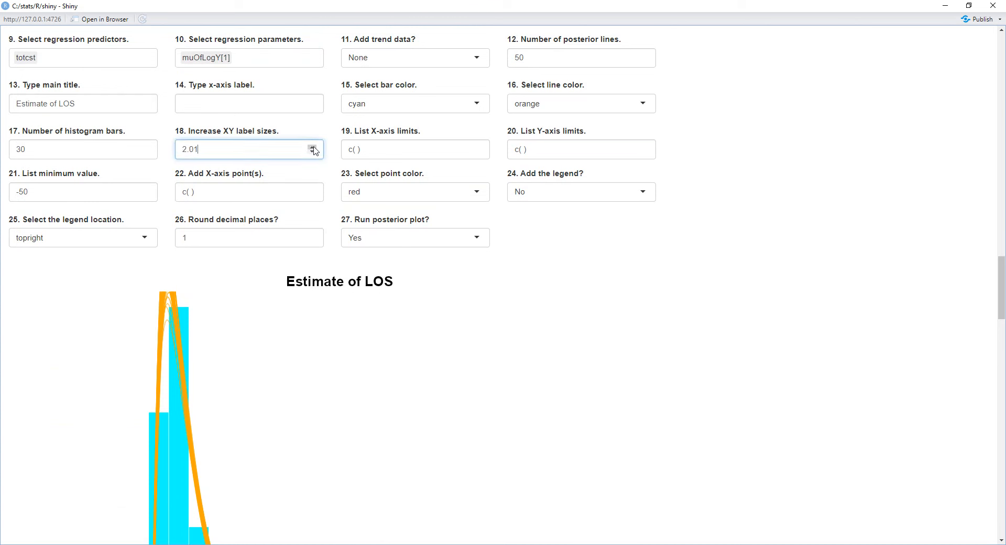
click(312, 147)
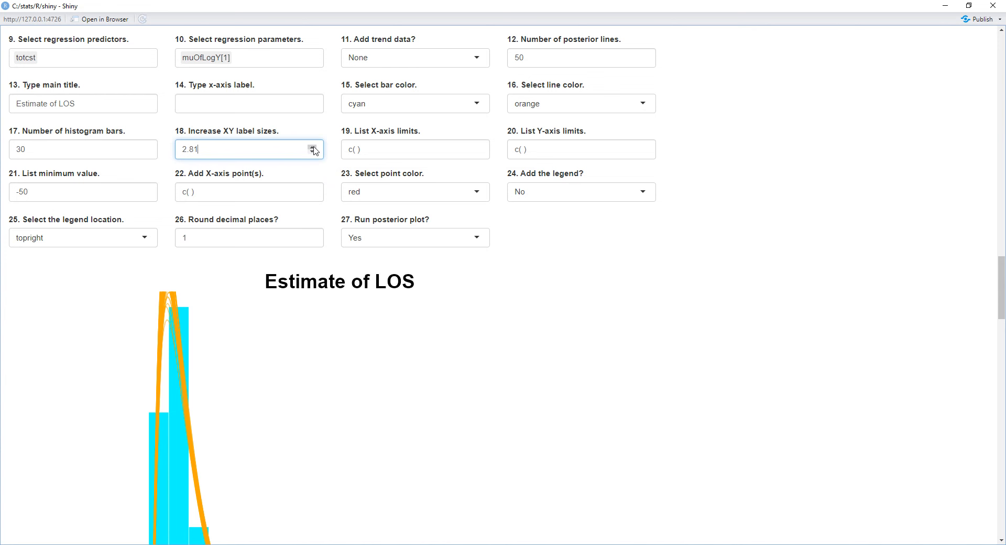
click(312, 147)
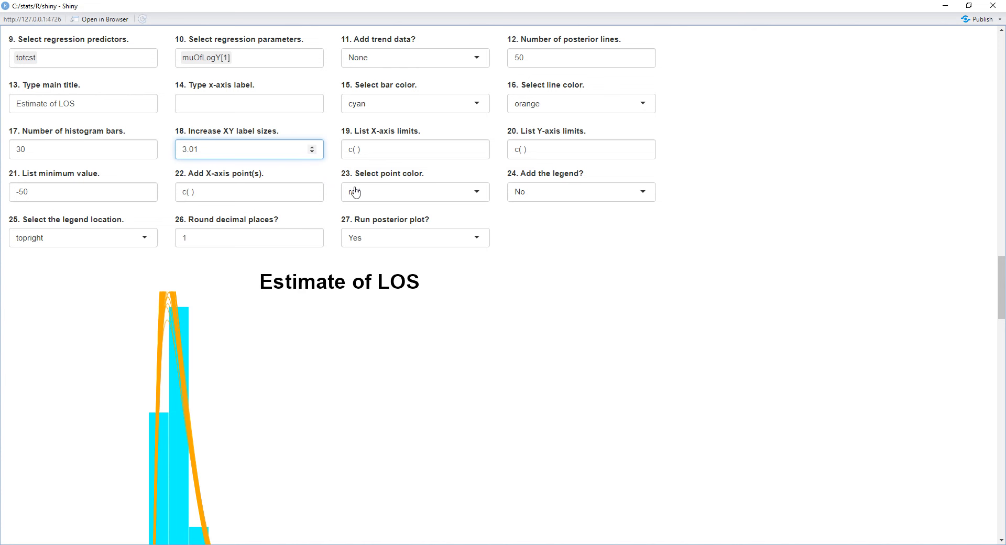
scroll(425, 340, down, 1)
scroll(425, 340, down, 3)
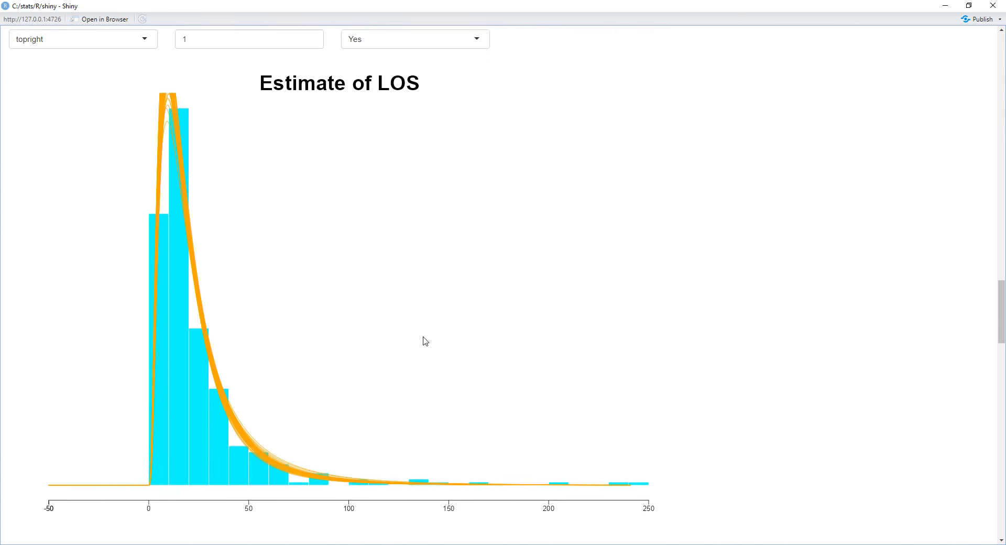
scroll(425, 340, up, 1)
scroll(425, 338, up, 3)
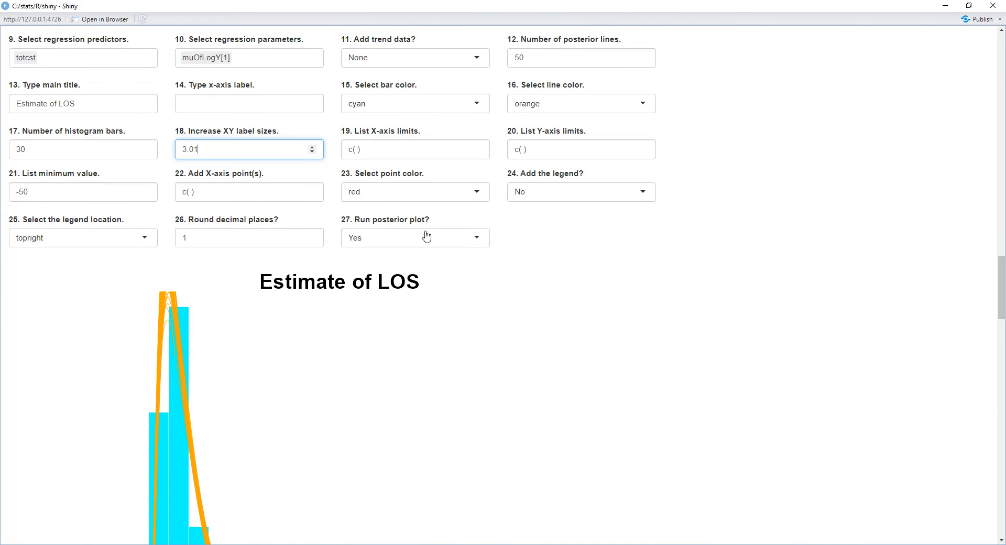
- Enter 0 as the lower value in the posterior plot's X-axis limits
scroll(419, 233, down, 5)
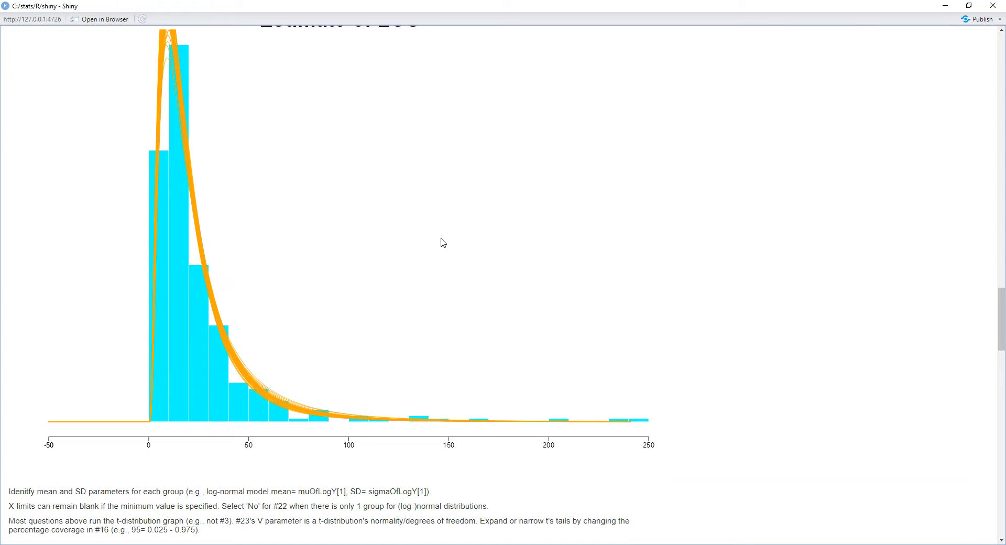
scroll(442, 242, up, 1)
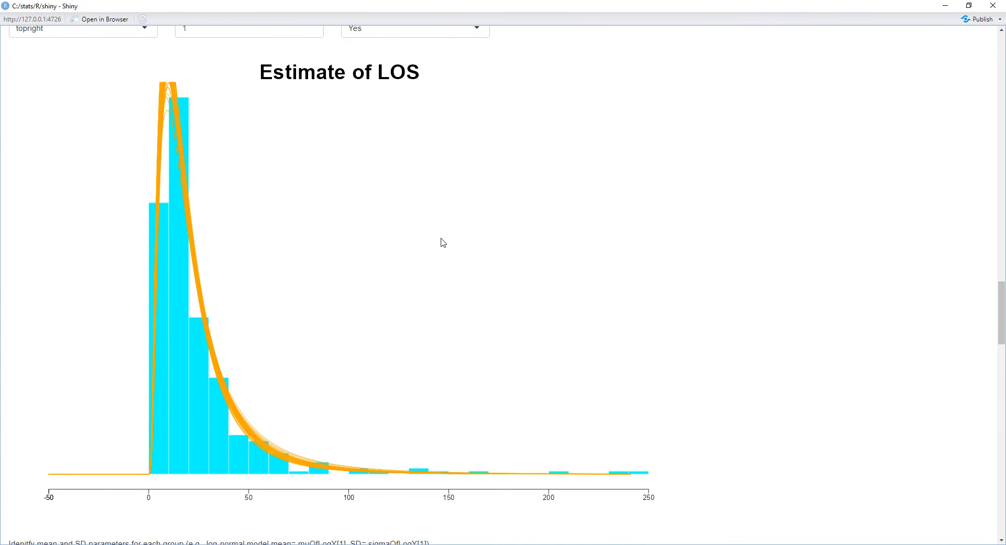
scroll(445, 242, up, 1)
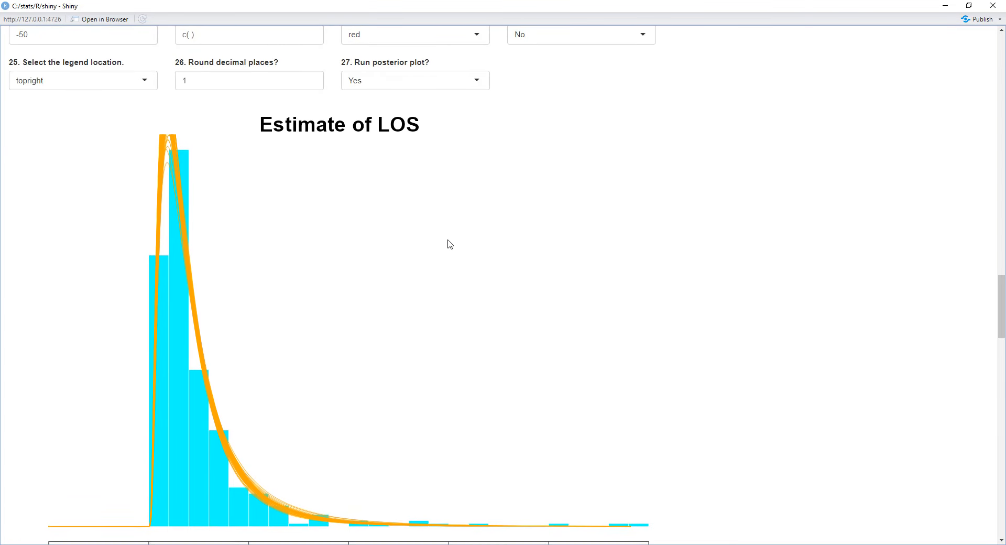
scroll(446, 242, down, 1)
scroll(460, 311, up, 4)
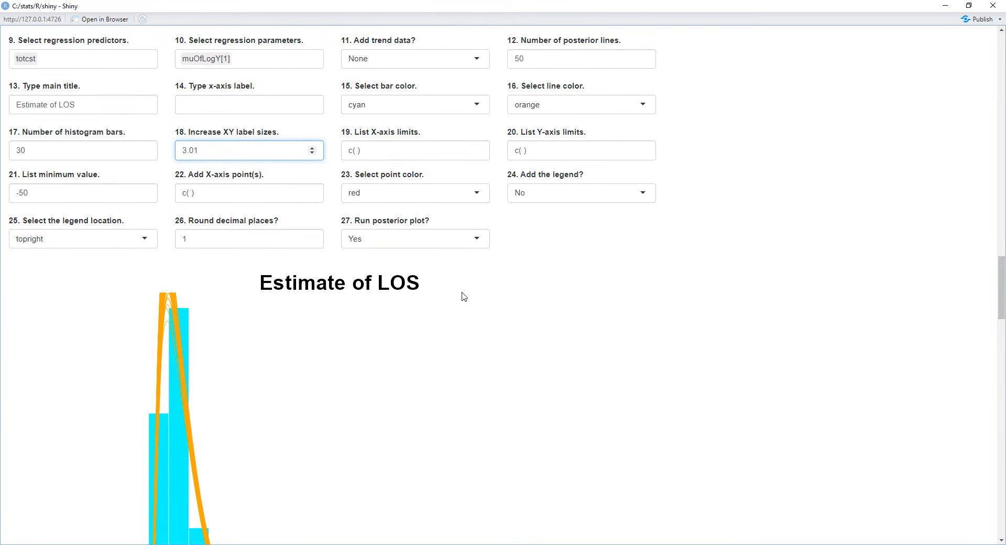
scroll(446, 283, up, 1)
click(358, 203)
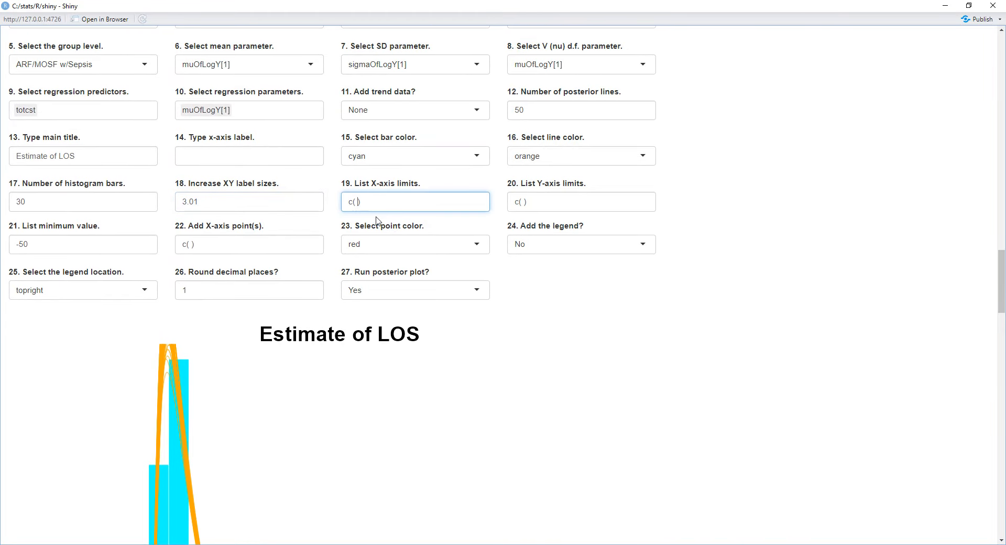
text(0)
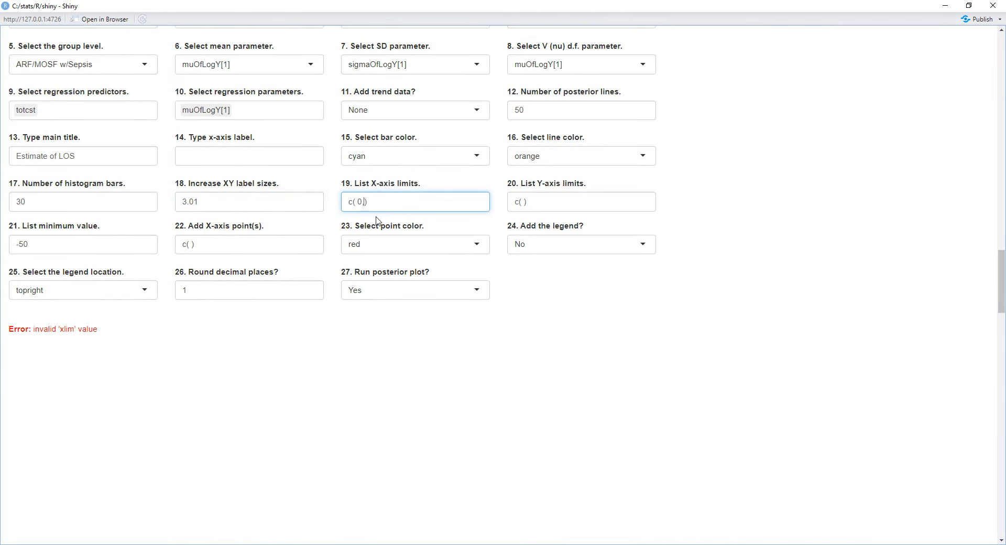
- Set the X-axis limits of the Estimate of LOS posterior predictive plot to c( 0,150) and view the plot
text(,150)
scroll(383, 227, down, 2)
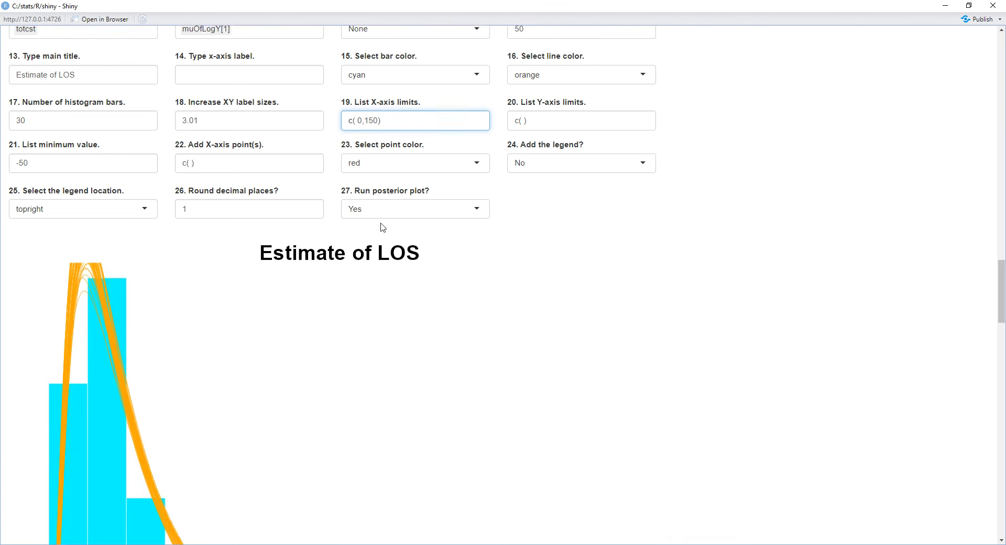
scroll(383, 228, down, 4)
scroll(383, 228, up, 2)
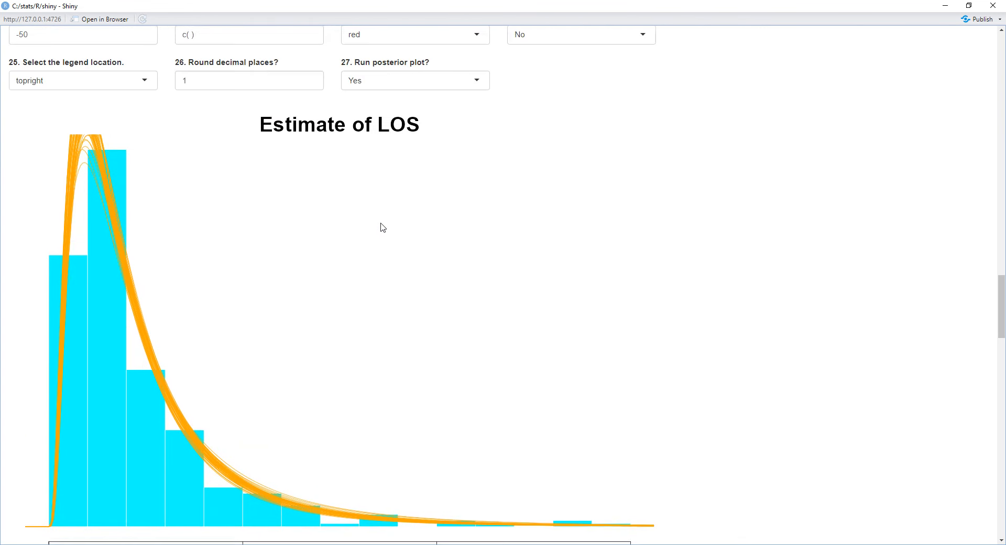
- Set the Y-axis limits of the Estimate of LOS plot to c(0,.05 ) and check how the posterior lines fit
scroll(391, 231, up, 2)
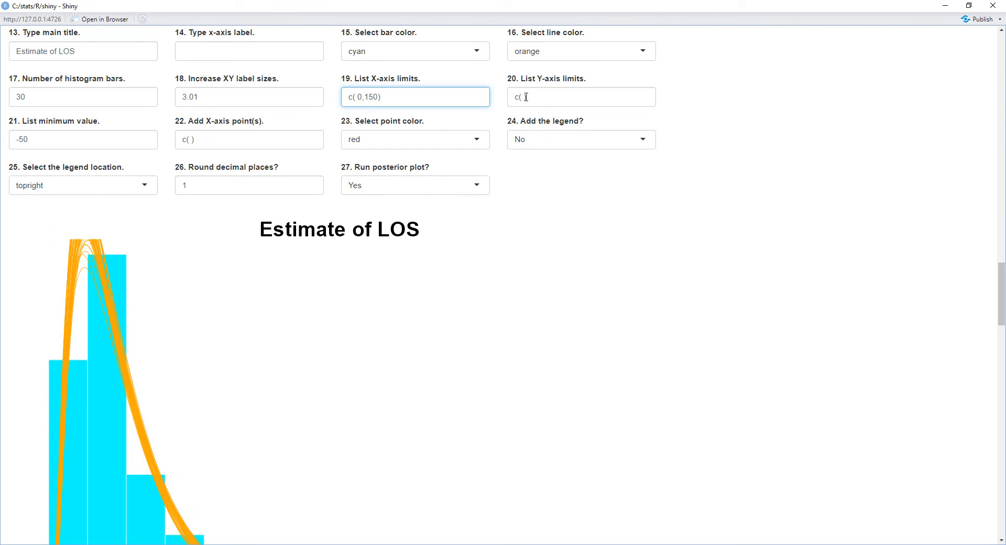
click(523, 98)
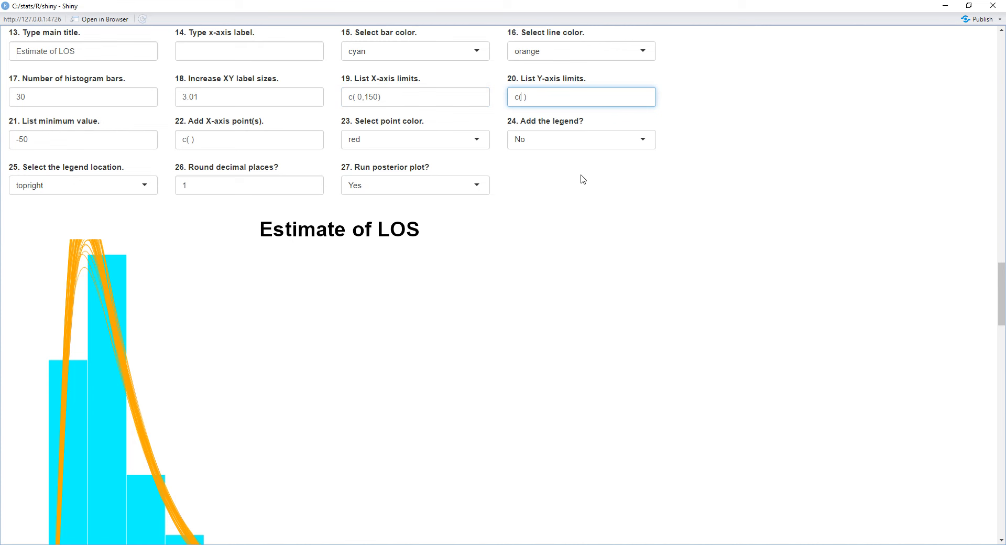
text(, )
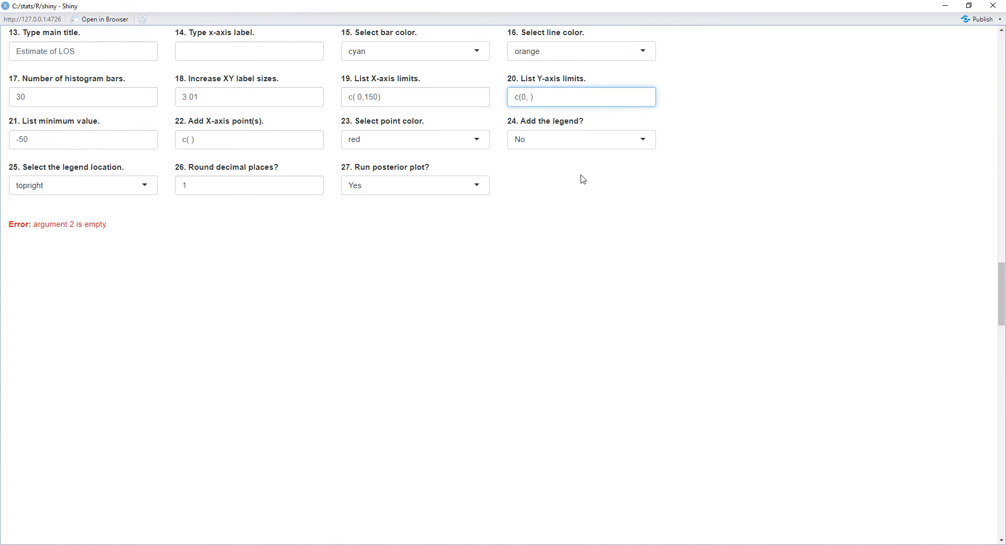
text(.05)
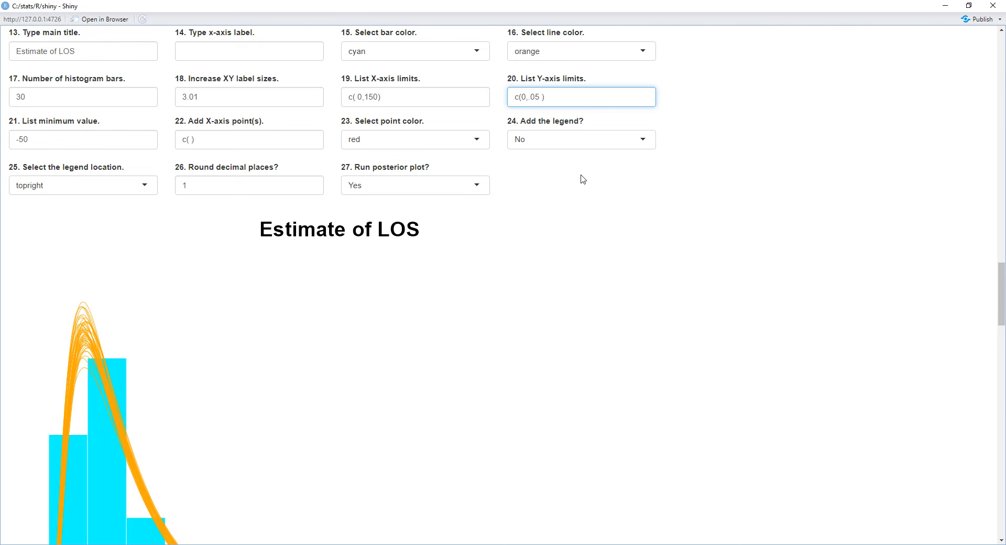
scroll(583, 179, down, 3)
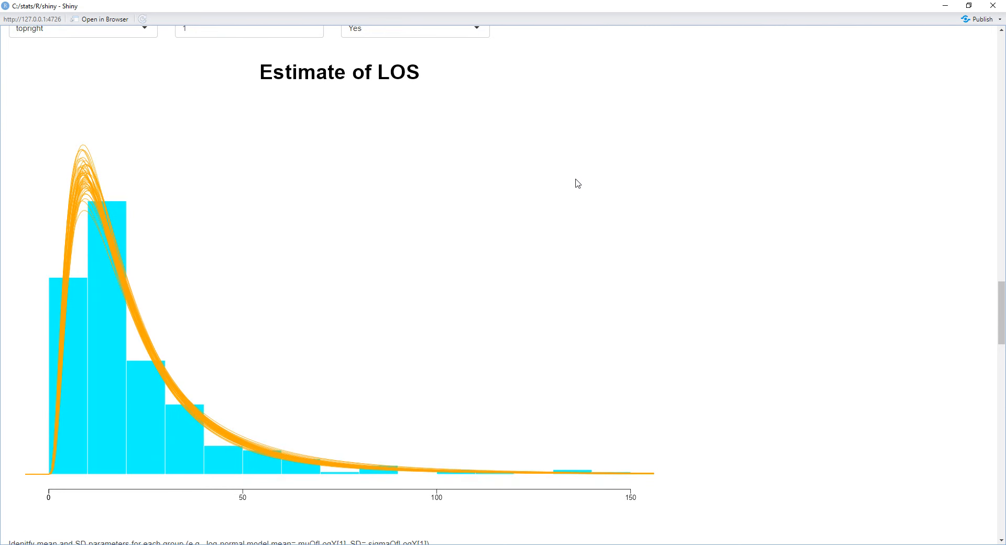
scroll(576, 182, up, 3)
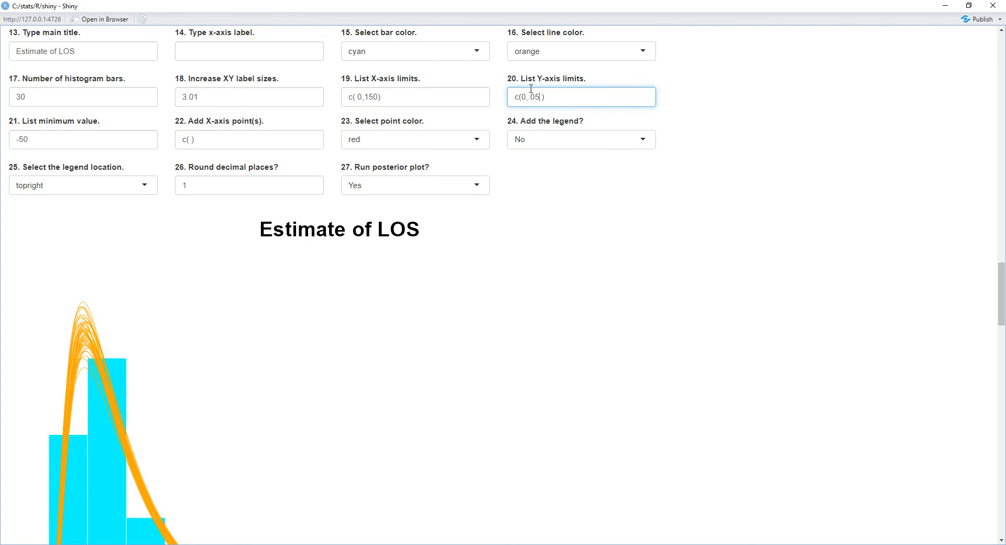
scroll(543, 236, down, 3)
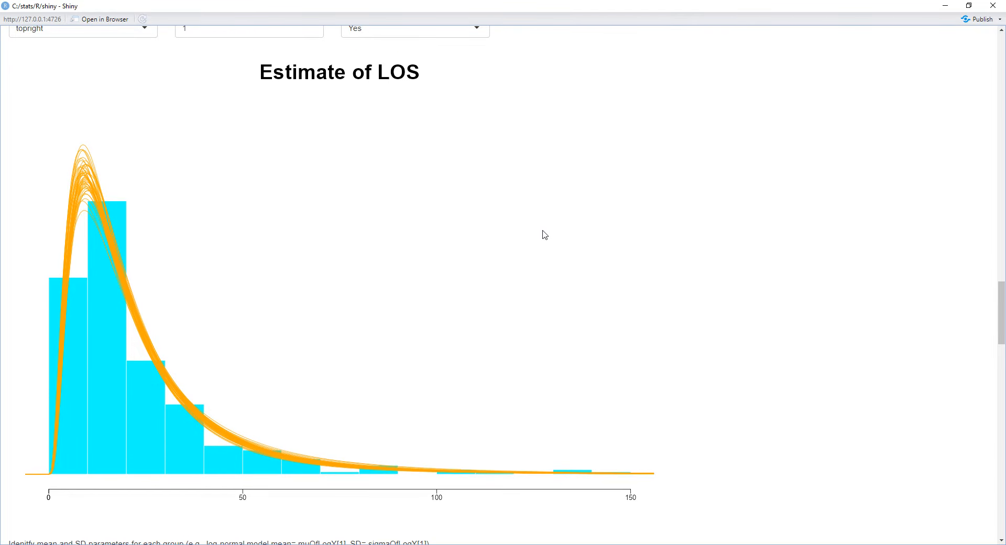
scroll(545, 235, up, 3)
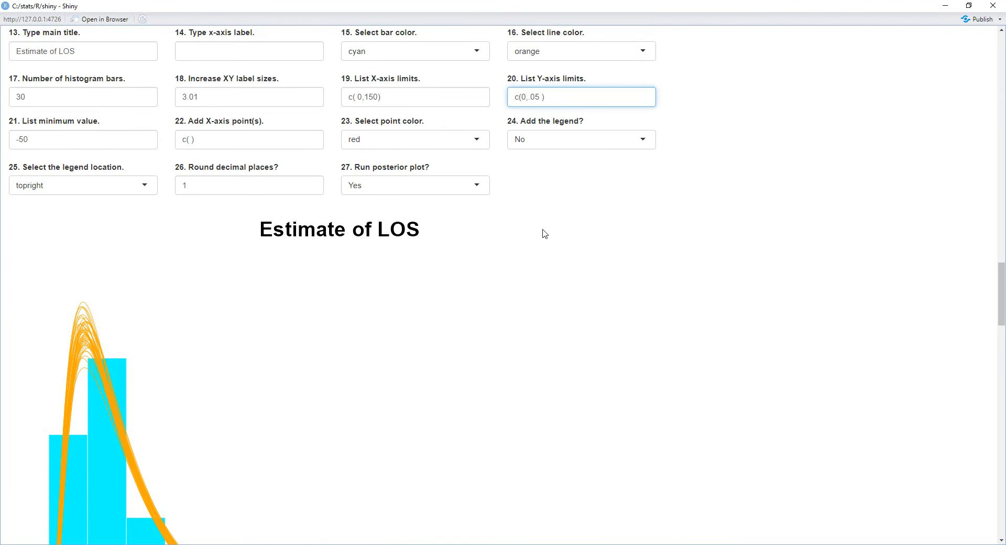
scroll(303, 197, down, 3)
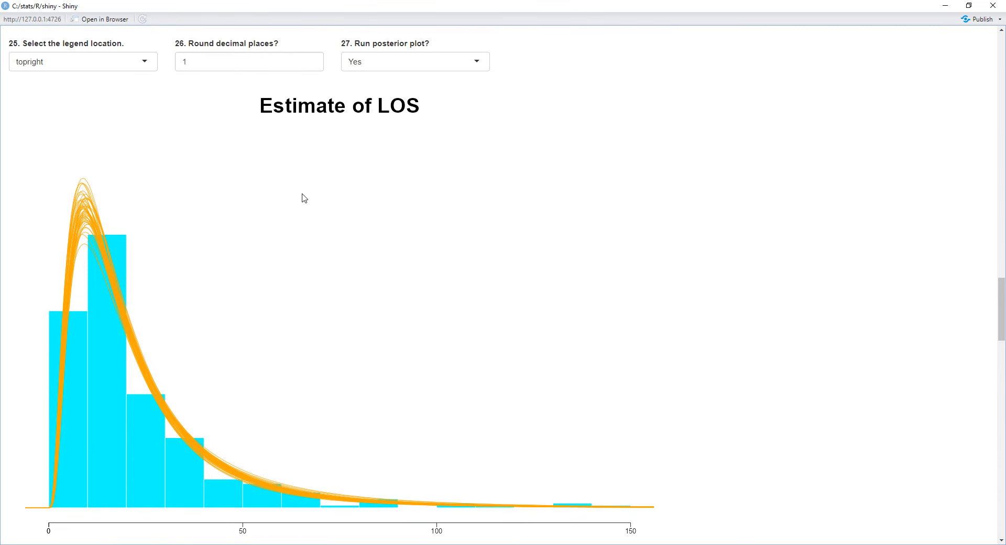
- Set the minimum value of the Estimate of LOS plot to 0 and check where the posterior lines start
scroll(303, 197, up, 4)
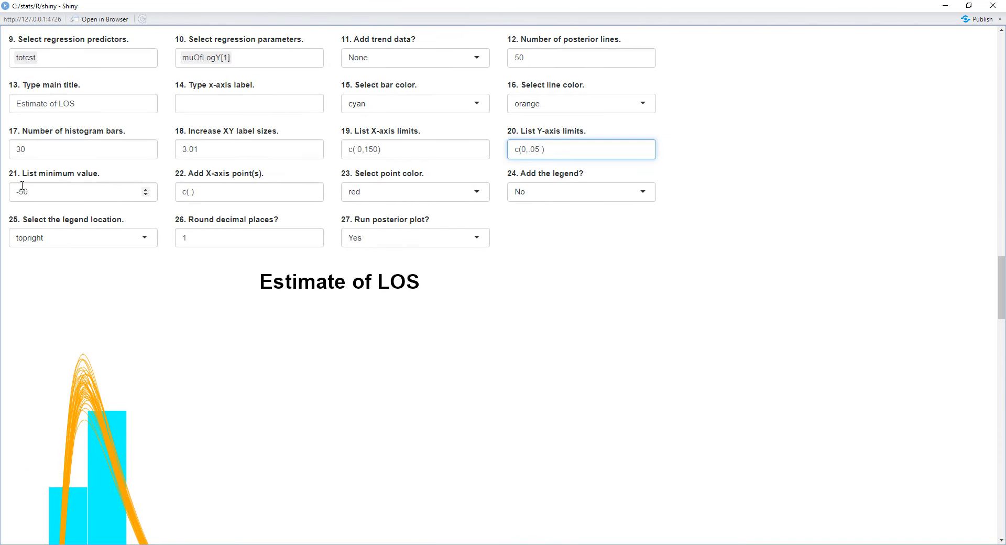
drag(26, 188, 2, 188)
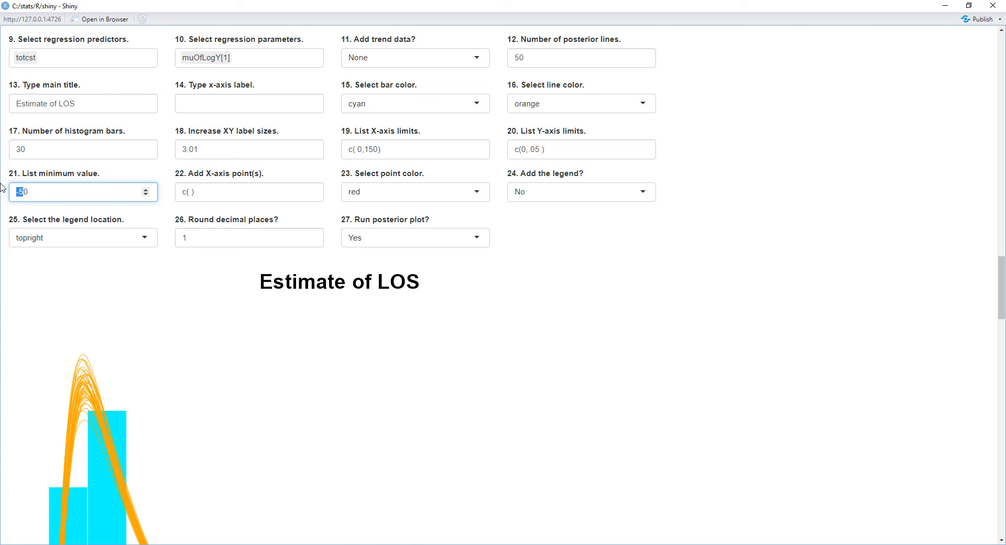
key(BackSpace)
scroll(5, 189, down, 2)
scroll(5, 186, down, 2)
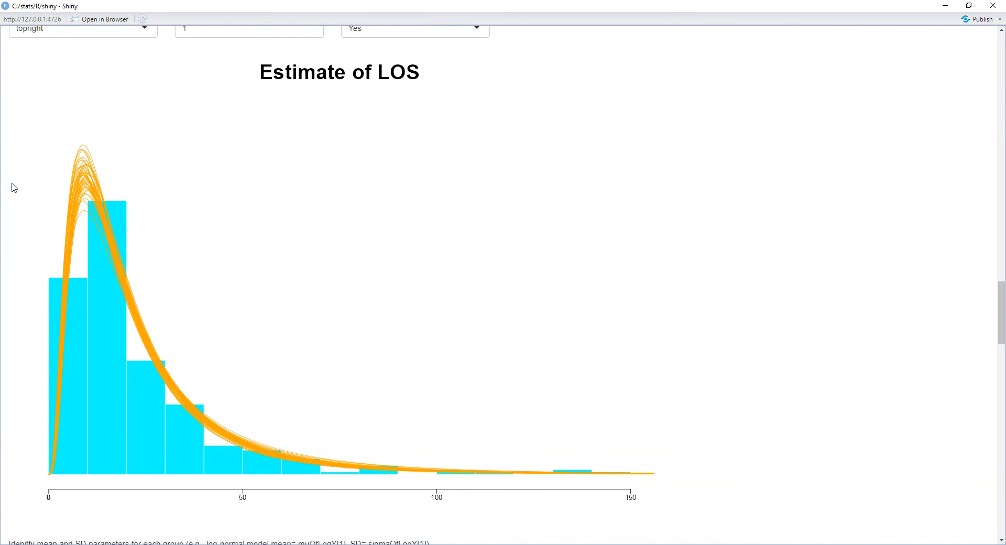
scroll(19, 198, up, 1)
scroll(18, 200, down, 1)
scroll(18, 200, up, 3)
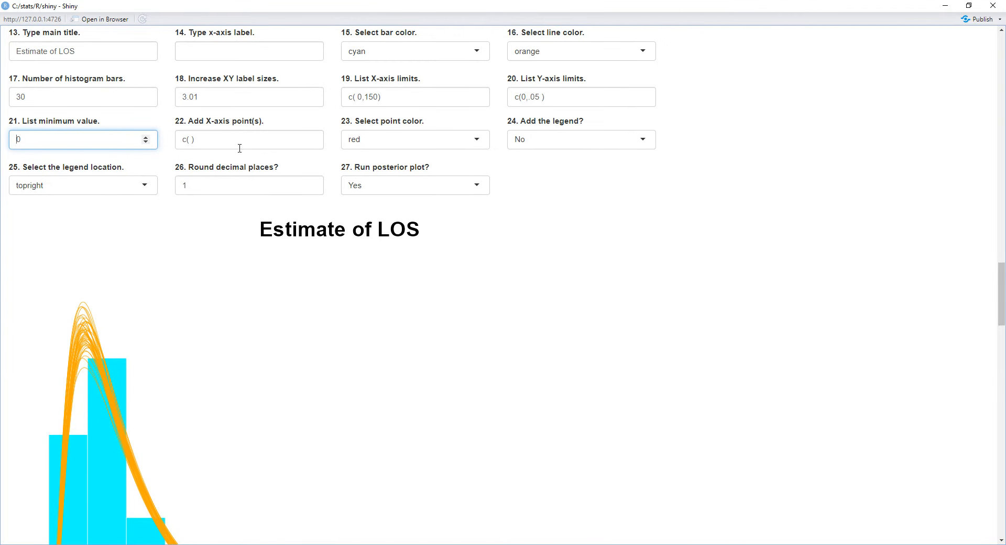
scroll(265, 162, down, 2)
- Select muOfOY as the first parameter of the Highest Density Interval plot and view its distribution
scroll(265, 164, up, 10)
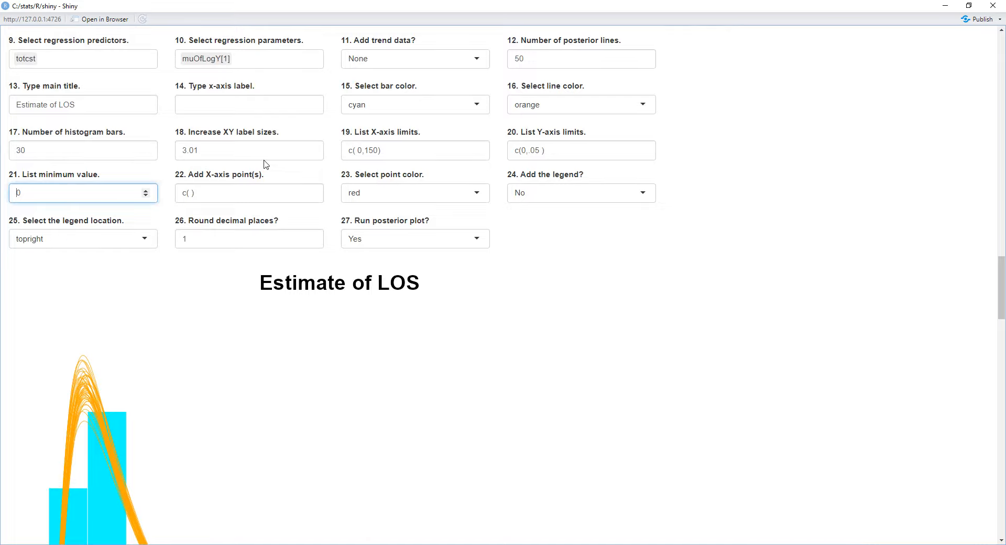
scroll(265, 165, up, 10)
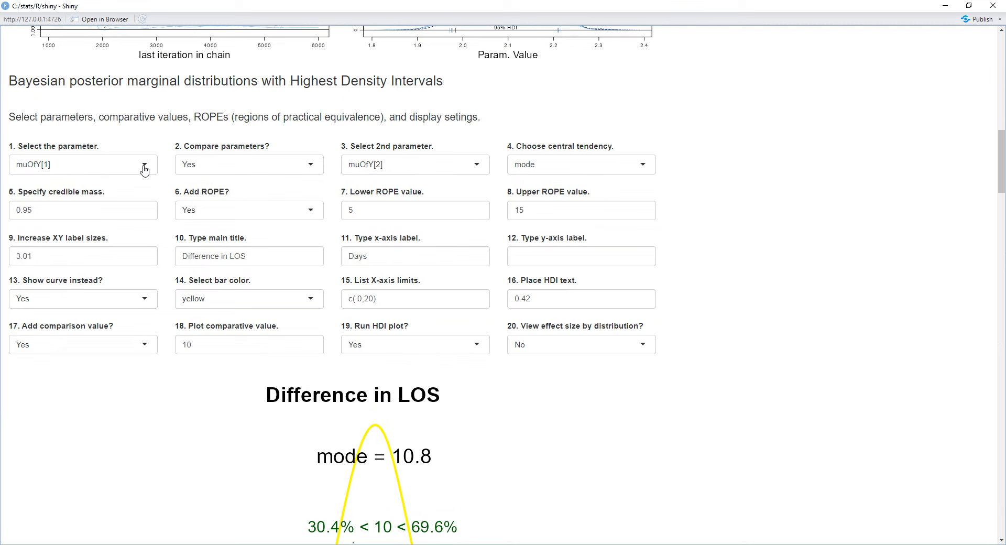
click(148, 167)
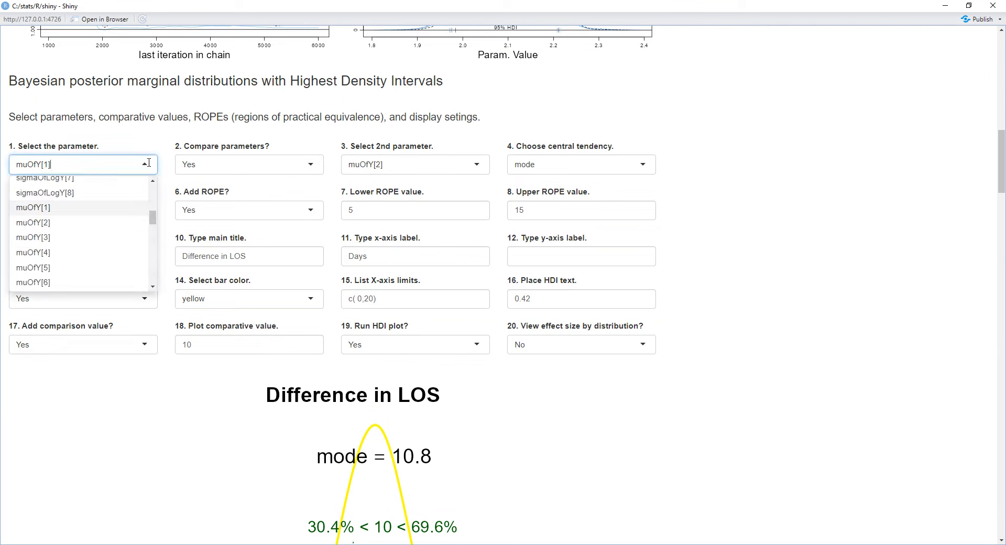
drag(153, 217, 154, 278)
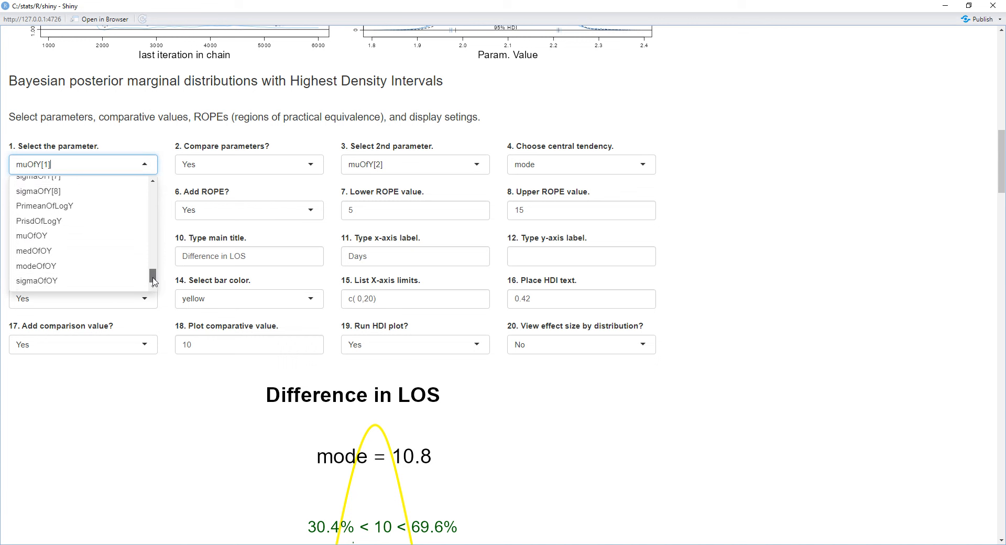
click(129, 245)
scroll(262, 294, down, 2)
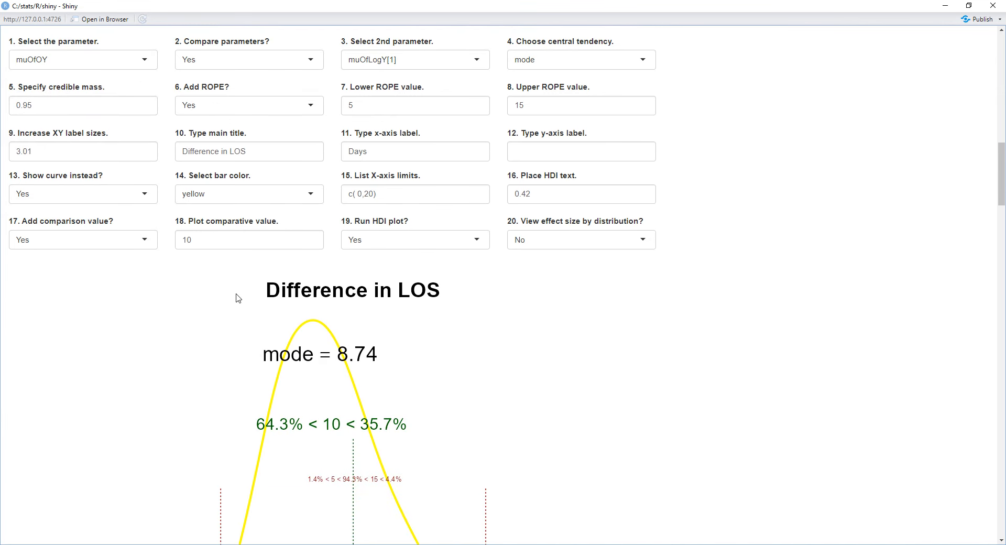
- Change the first parameter of the Highest Density Interval plot to medOfOY to view its distribution
scroll(310, 240, up, 2)
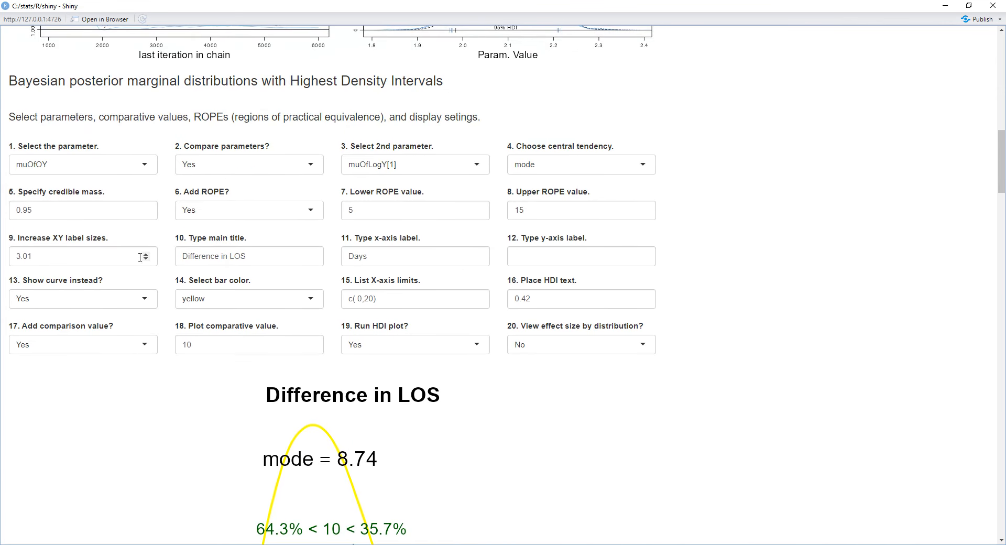
click(145, 167)
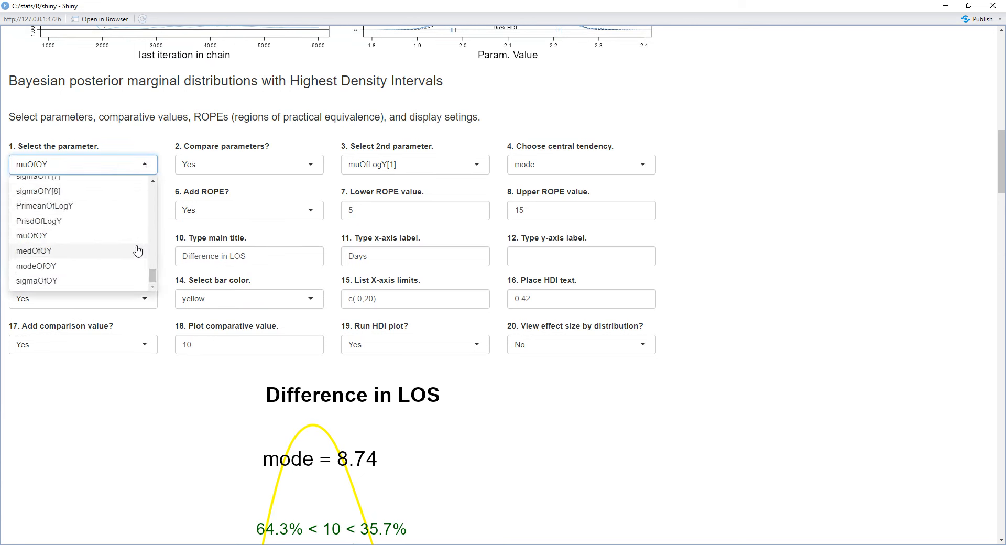
click(141, 249)
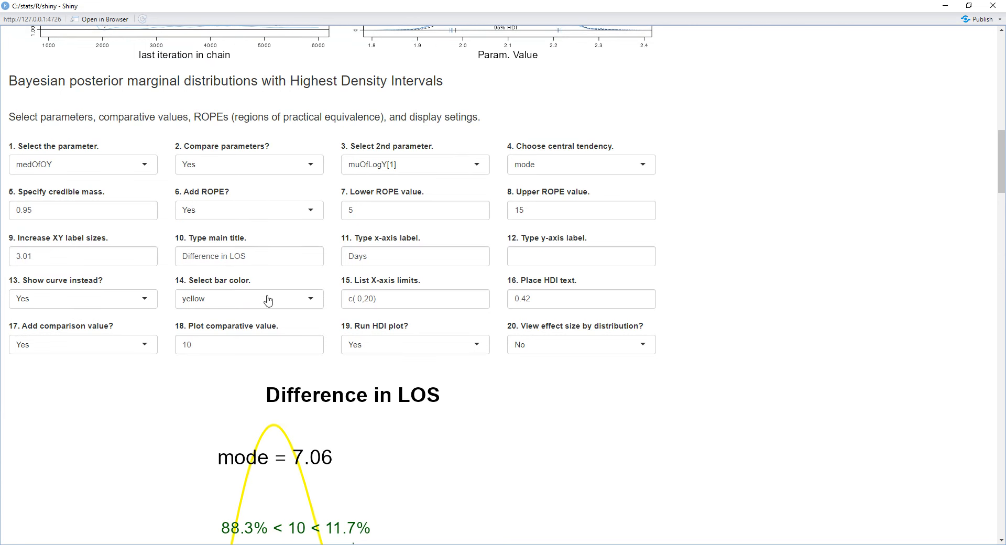
- Change the first parameter of the Highest Density Interval plot to modeOfOY and examine its mode and interval
click(145, 171)
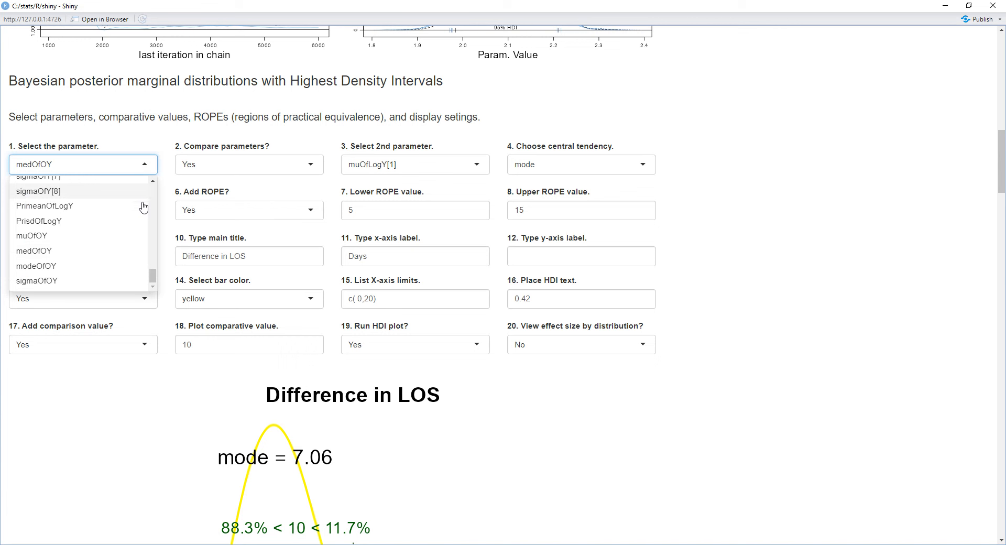
click(131, 266)
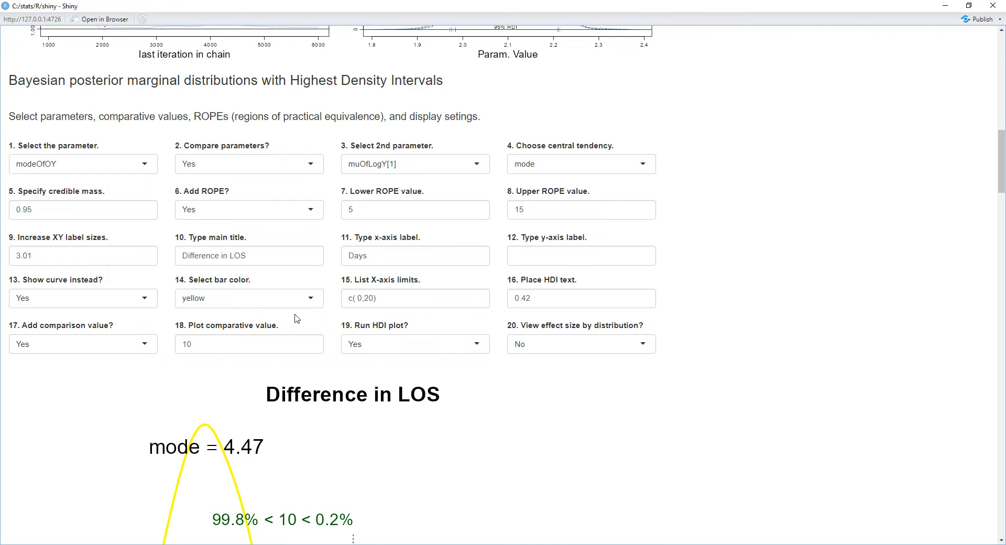
scroll(296, 314, down, 5)
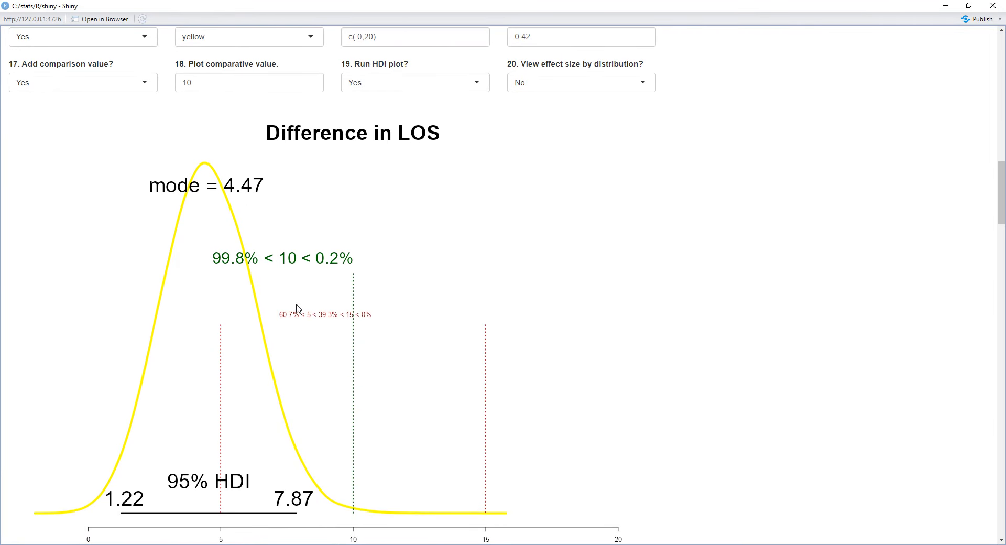
scroll(297, 308, up, 2)
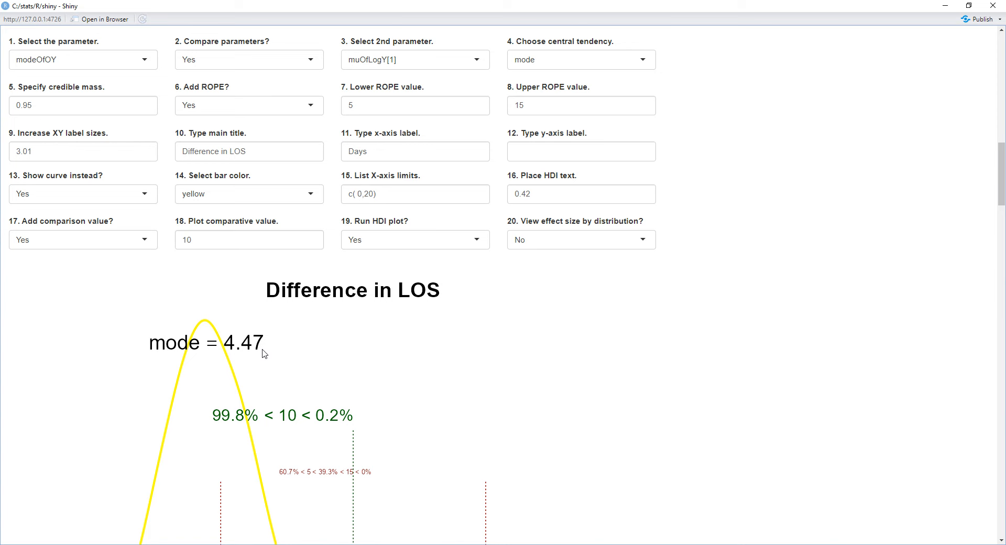
- Add X-axis points c( 4,7,9) to the Estimate of LOS posterior predictive plot and view the markers
scroll(265, 354, down, 5)
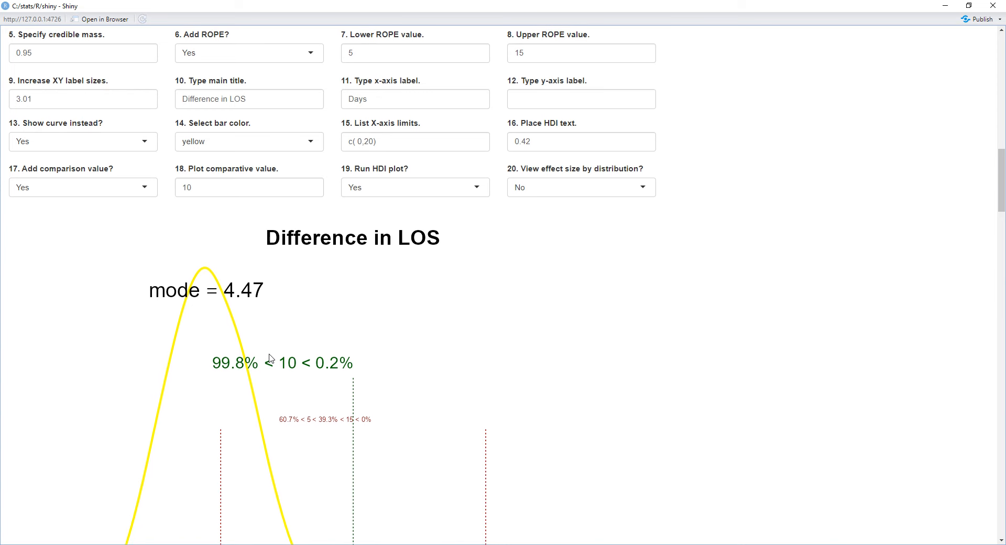
scroll(271, 358, down, 4)
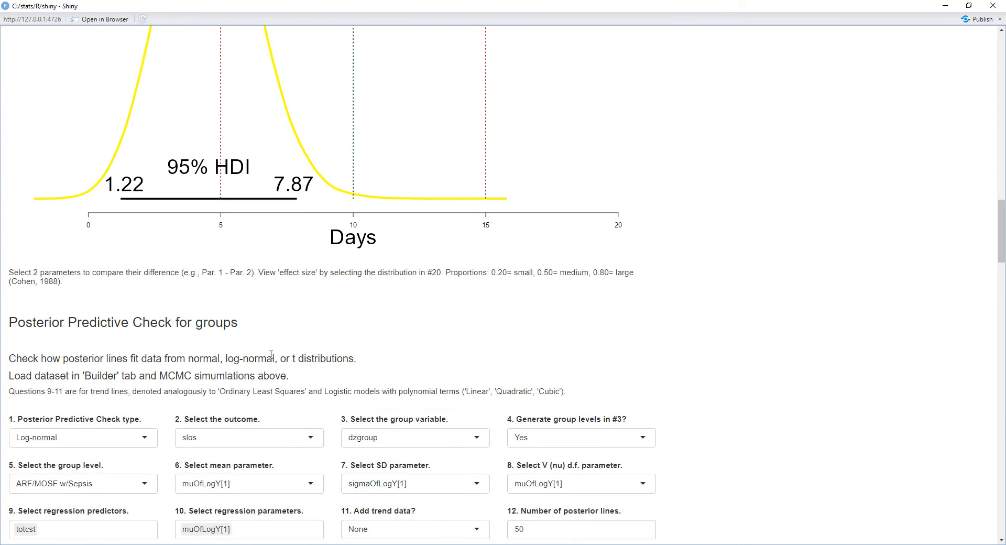
scroll(271, 356, down, 5)
scroll(271, 354, down, 7)
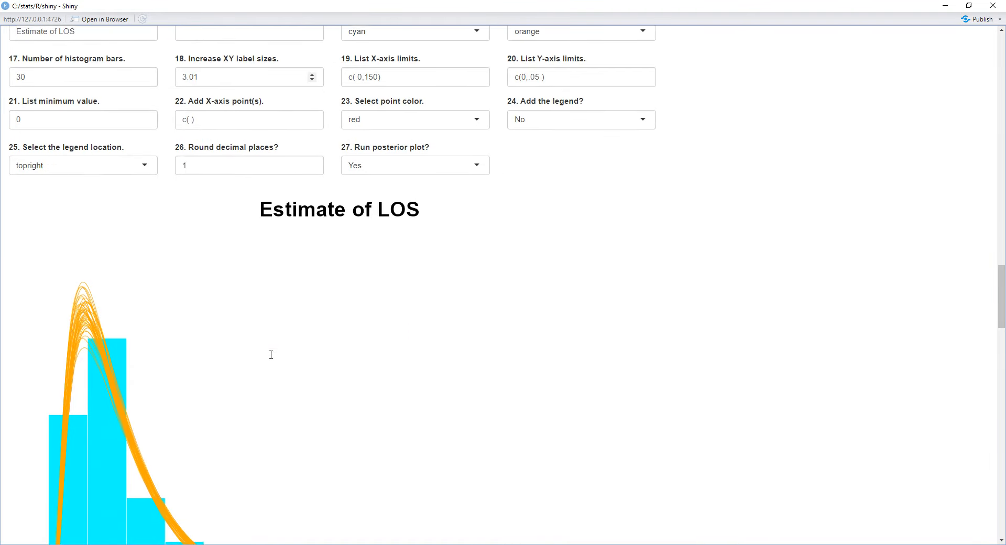
scroll(271, 355, up, 2)
scroll(271, 354, up, 1)
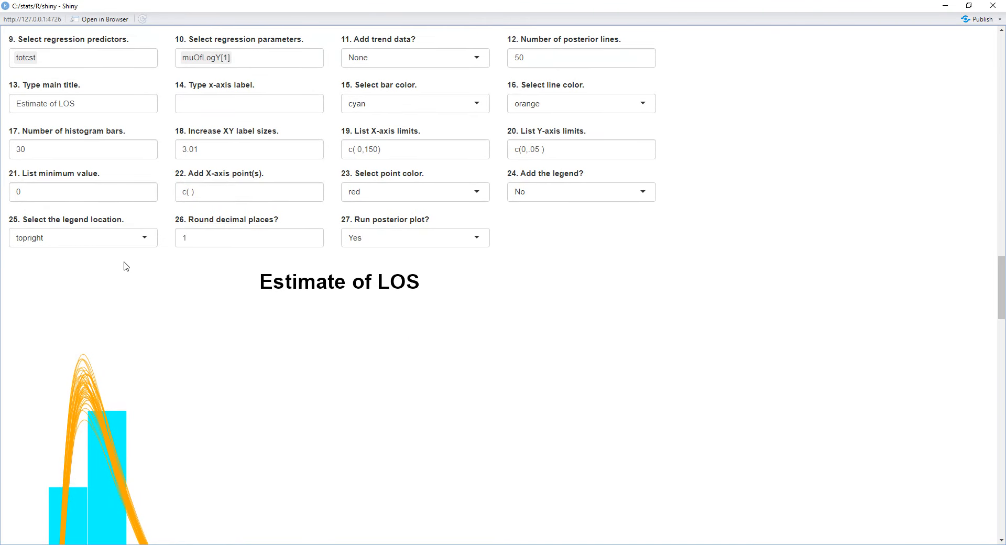
click(187, 195)
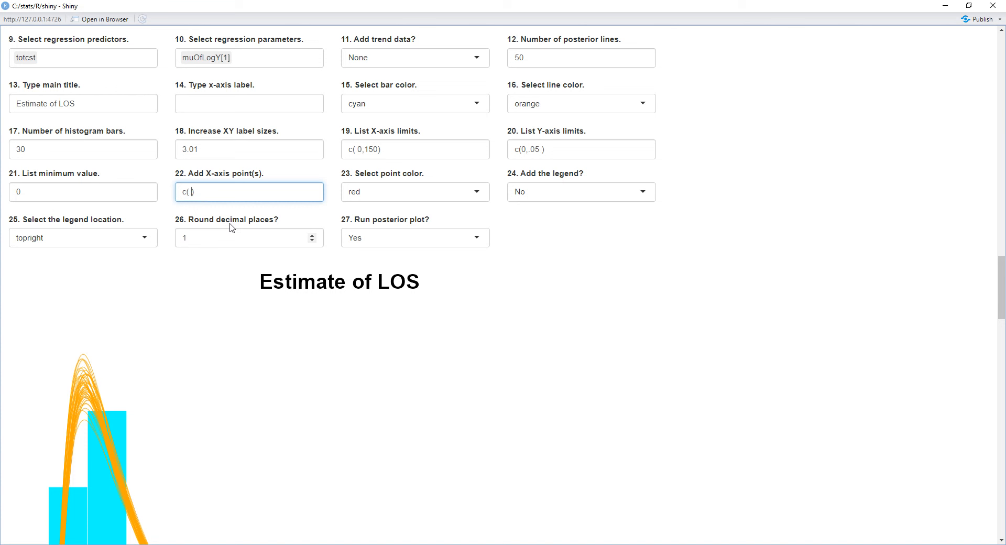
text(4,)
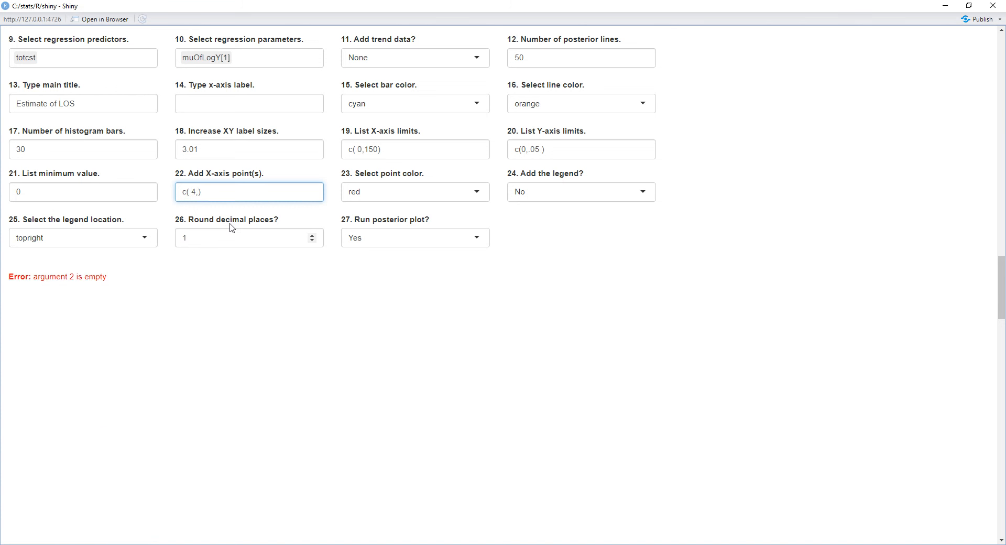
text(7,9)
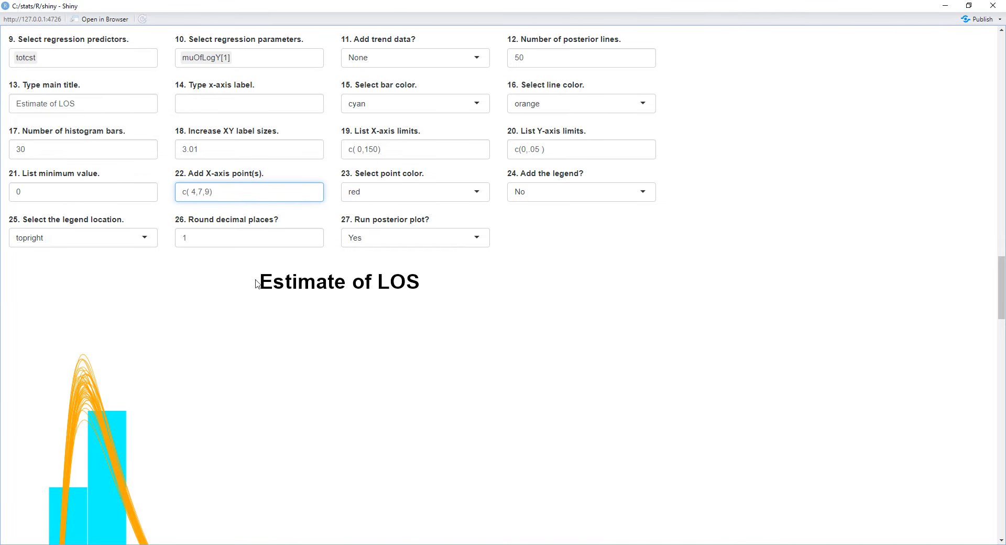
scroll(285, 335, down, 5)
scroll(286, 335, up, 1)
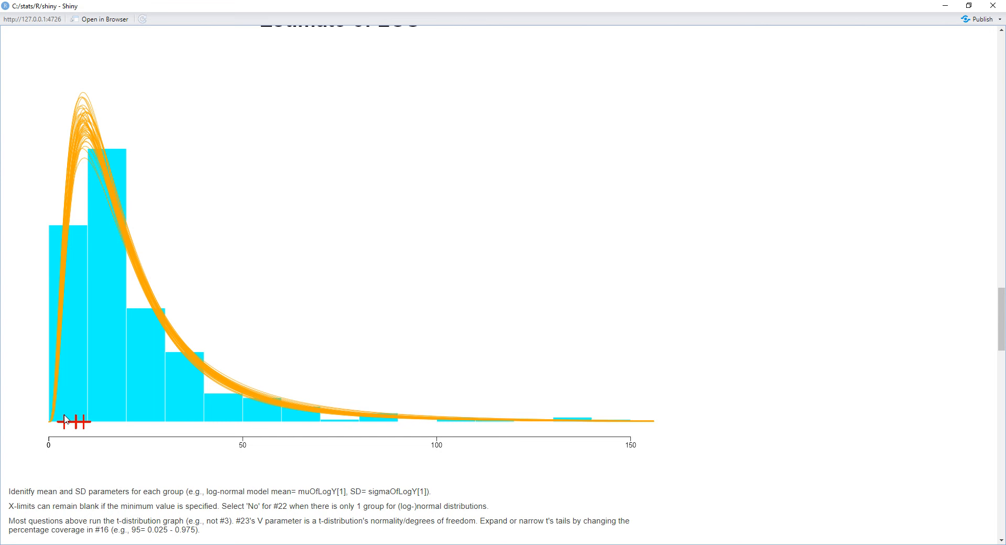
- Examine the Estimate of LOS plot with its X-axis points and review the posterior predictive check settings behind it
scroll(65, 420, up, 1)
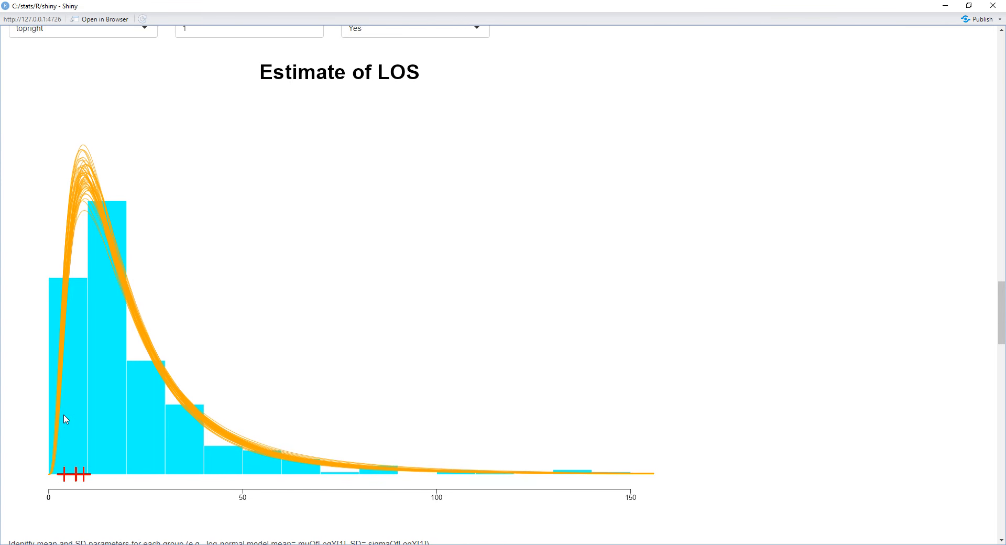
scroll(65, 420, up, 6)
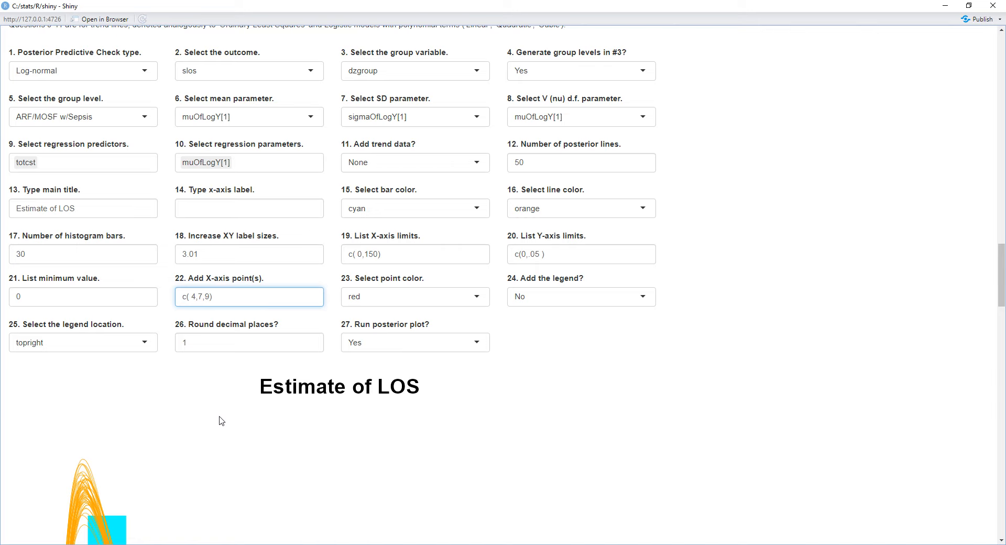
scroll(221, 421, down, 3)
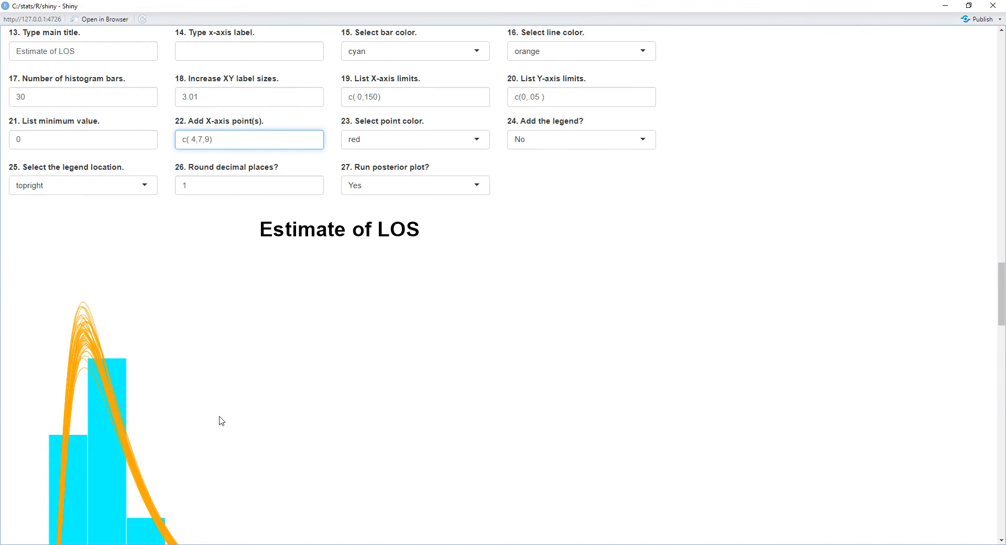
scroll(221, 420, up, 2)
scroll(221, 421, up, 2)
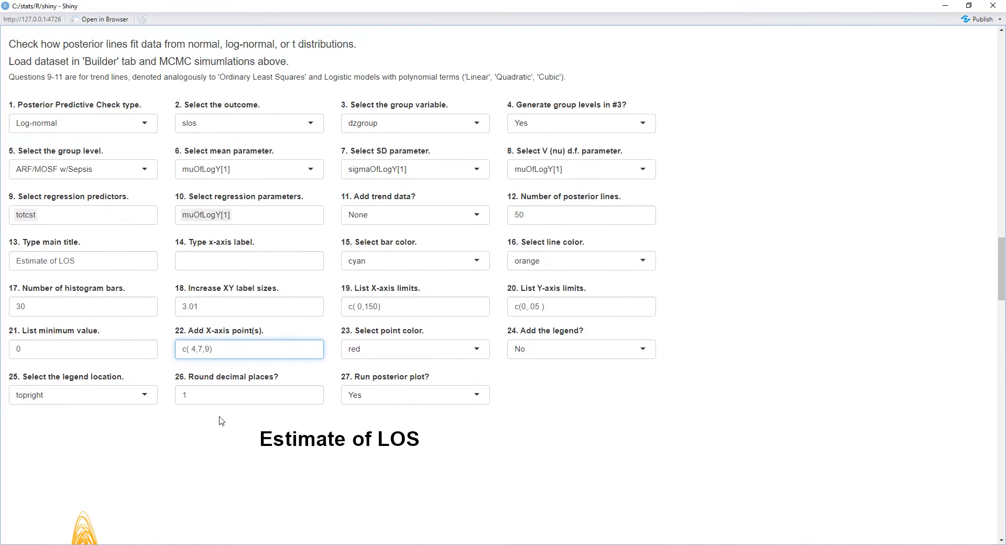
scroll(222, 421, down, 4)
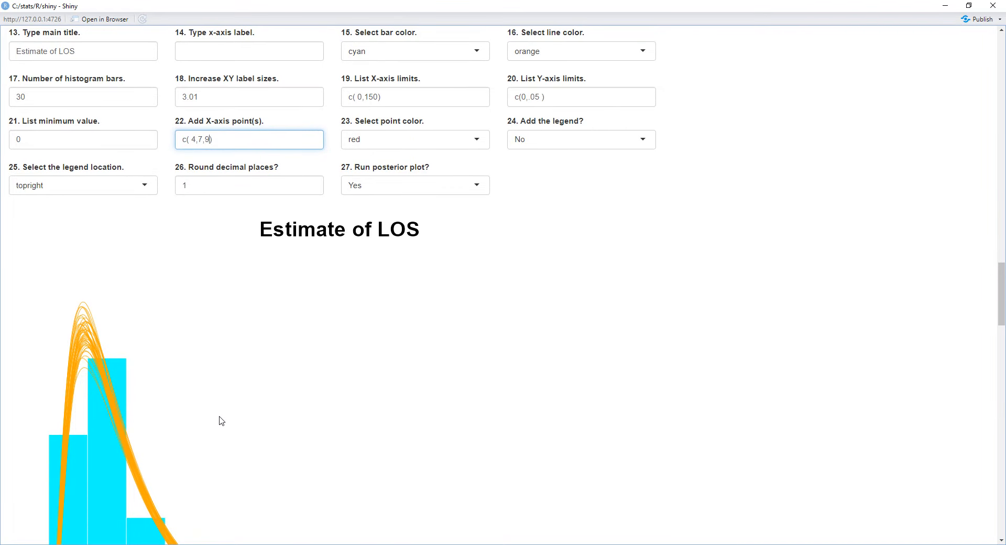
scroll(222, 421, down, 2)
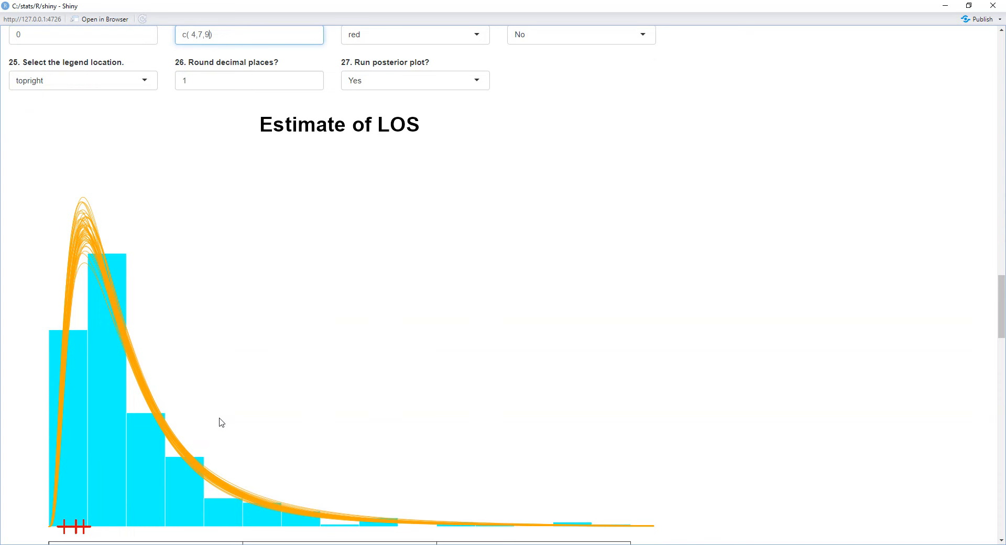
scroll(222, 422, up, 6)
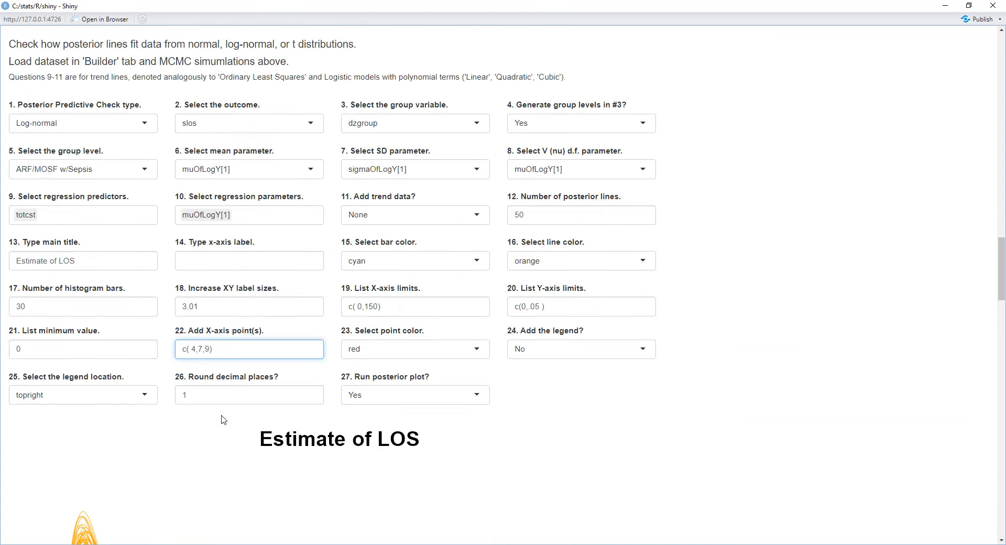
scroll(221, 419, down, 1)
scroll(231, 417, down, 1)
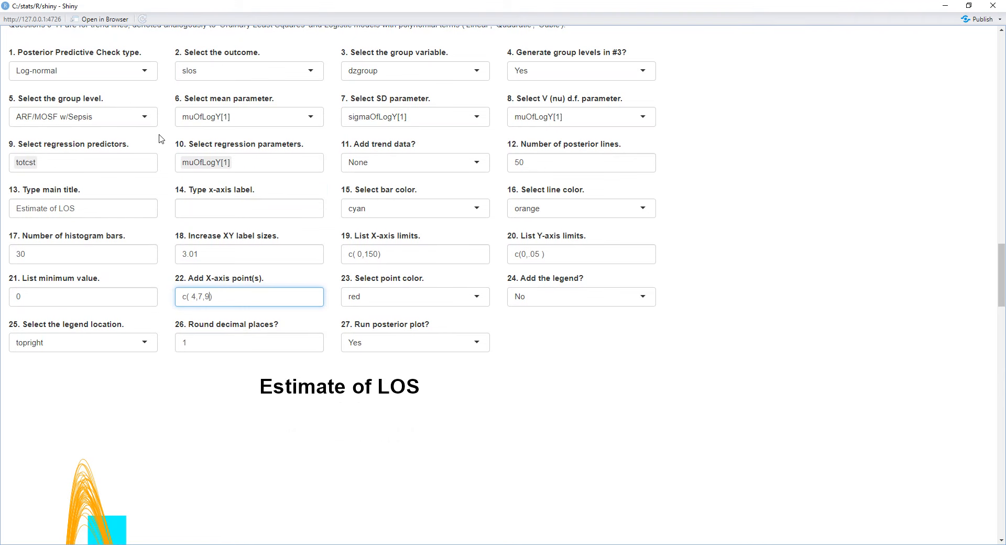
scroll(196, 441, down, 5)
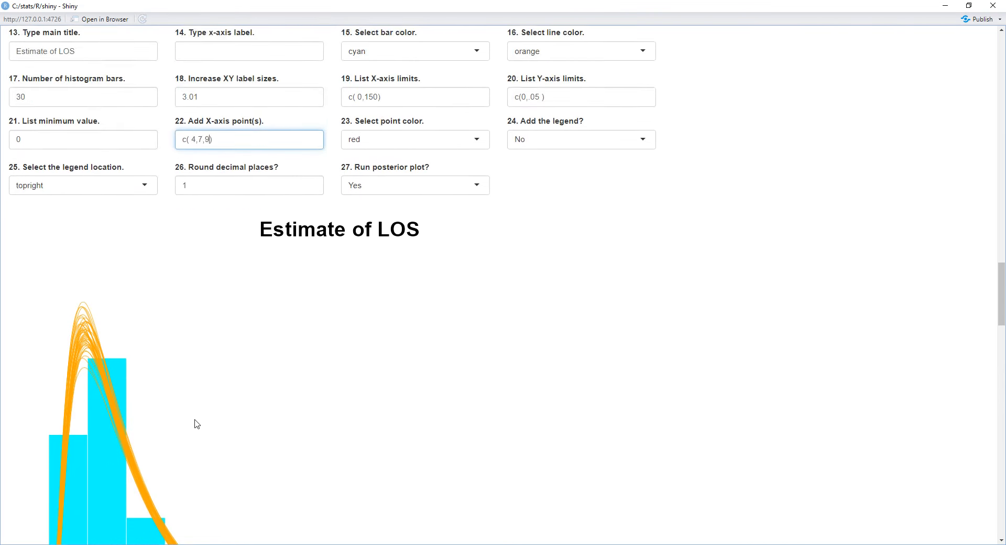
scroll(122, 381, up, 4)
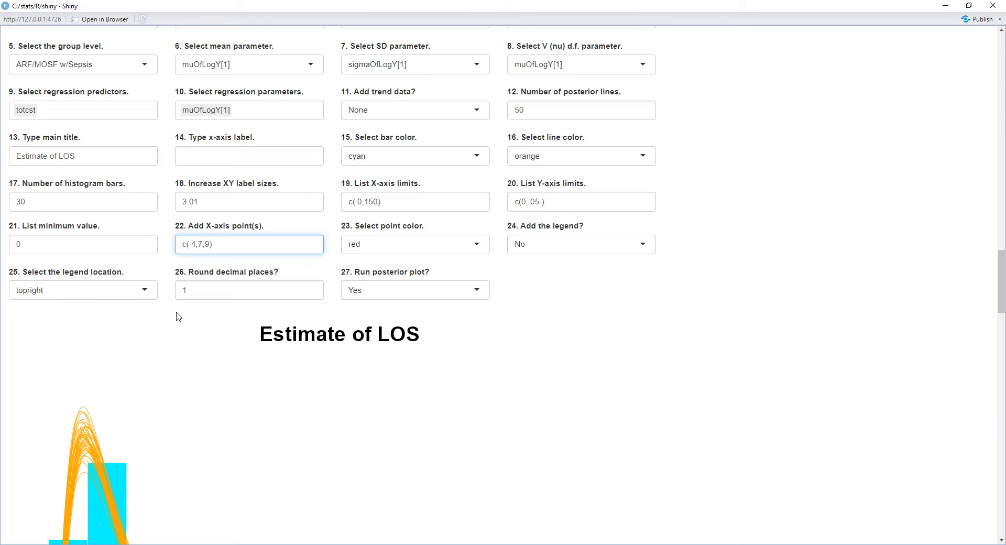
scroll(176, 313, down, 2)
scroll(176, 312, up, 4)
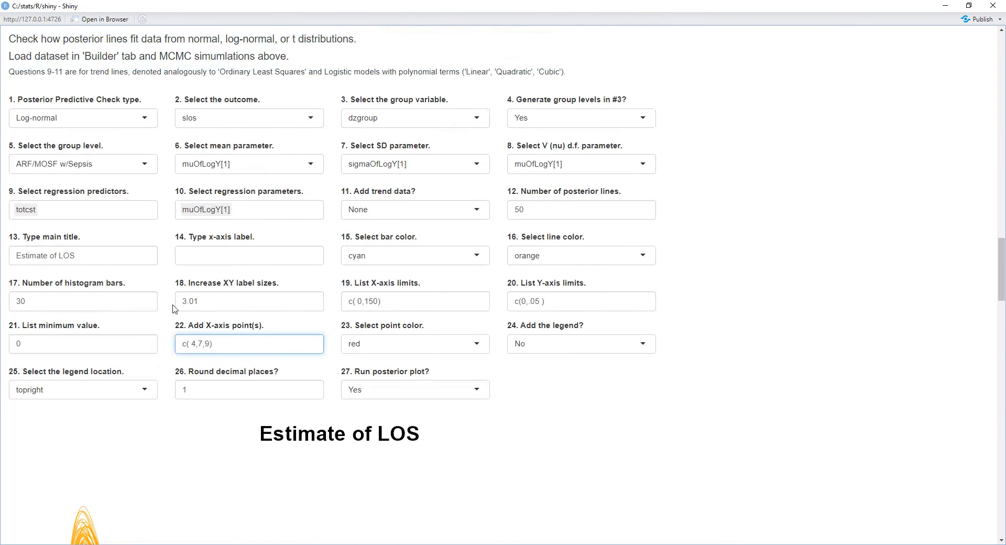
- Change the posterior predictive check's group level to COPD and compare its histogram with the posterior lines
click(147, 166)
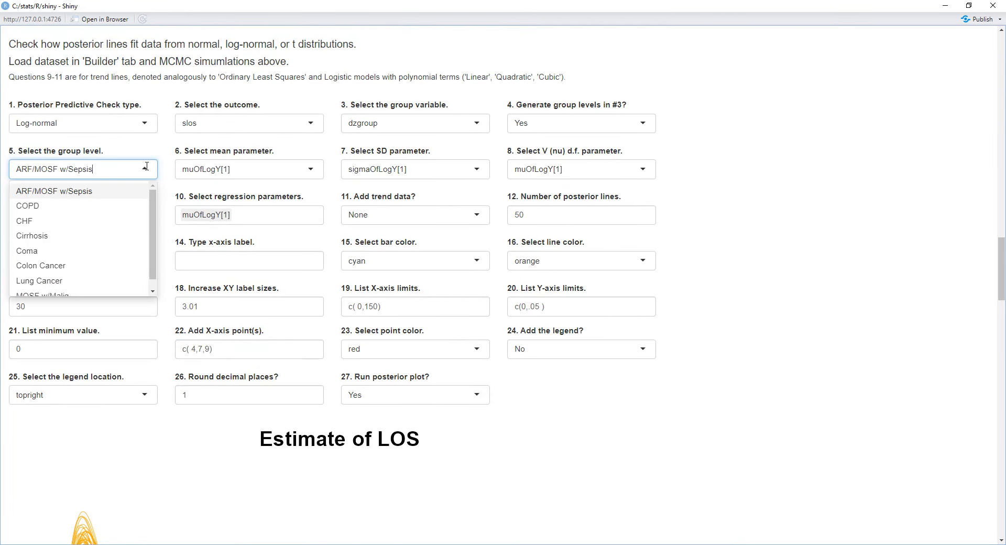
click(132, 206)
scroll(209, 447, down, 7)
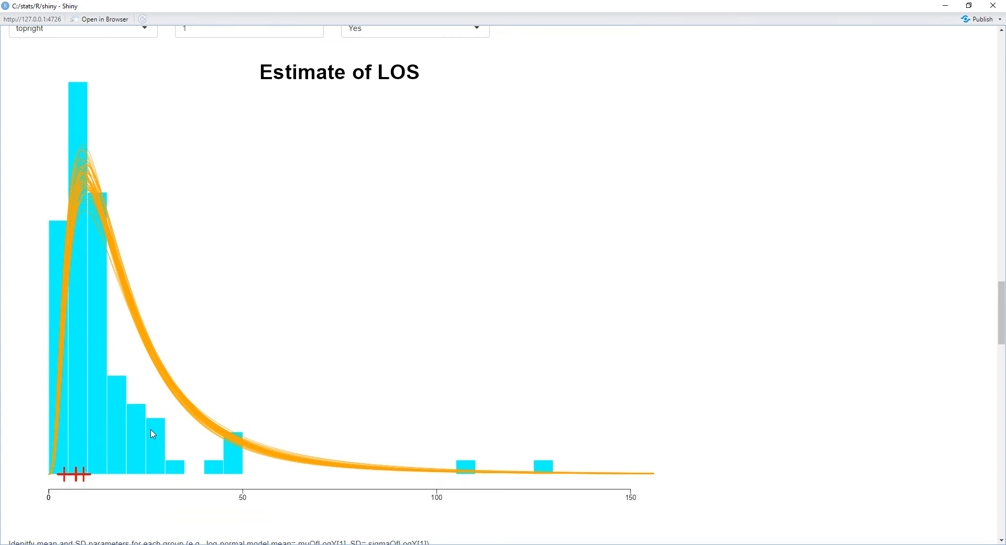
scroll(152, 434, up, 5)
scroll(152, 434, up, 2)
scroll(152, 434, down, 7)
scroll(162, 447, up, 1)
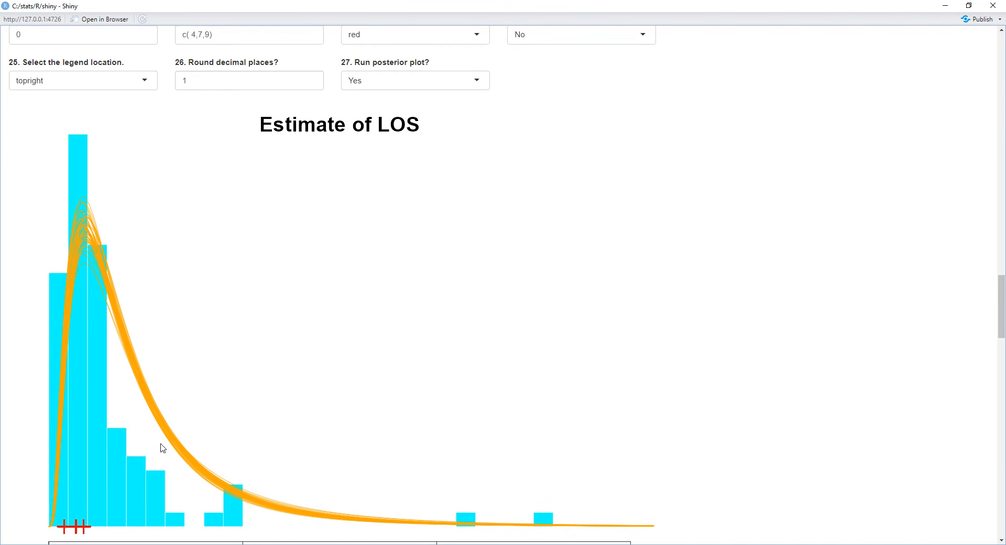
scroll(162, 448, down, 1)
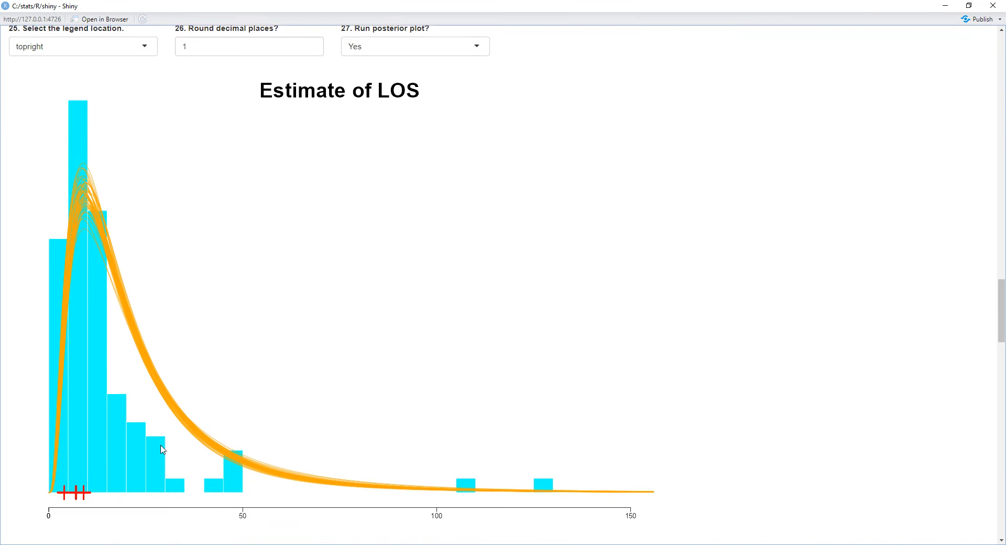
scroll(162, 449, up, 2)
scroll(162, 449, down, 2)
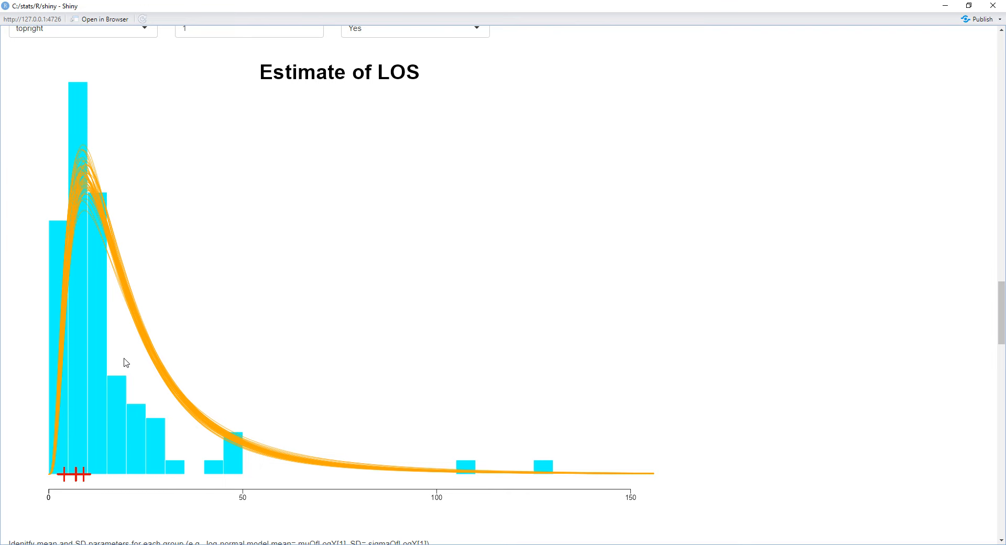
- Change the posterior predictive check's group level to CHF and compare its histogram with the posterior lines
scroll(125, 363, up, 7)
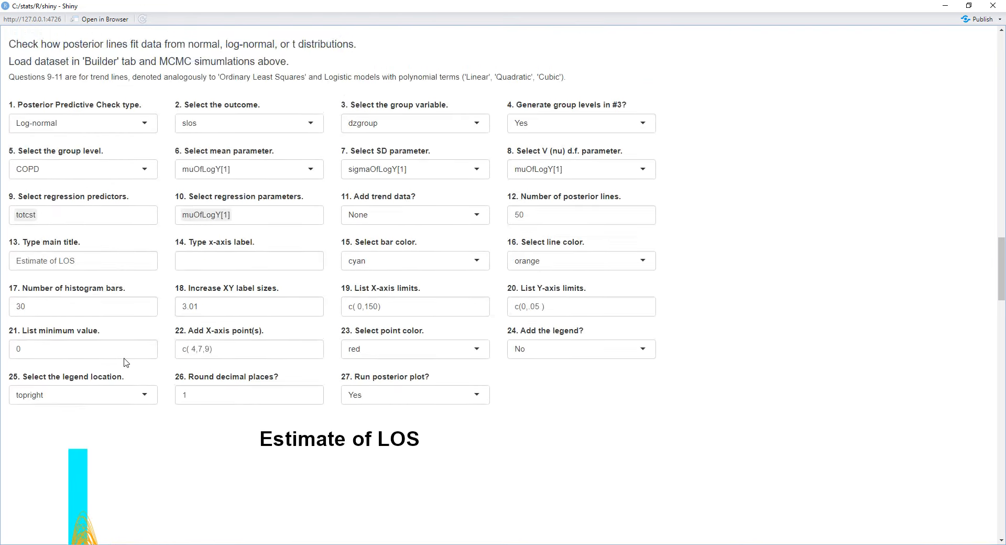
scroll(126, 363, down, 3)
scroll(126, 363, down, 4)
scroll(126, 361, up, 9)
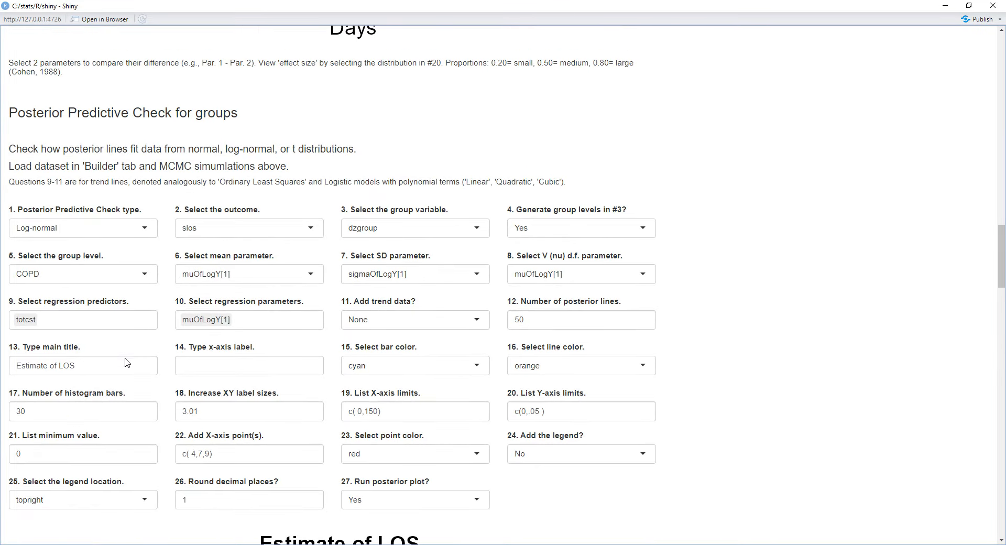
click(146, 274)
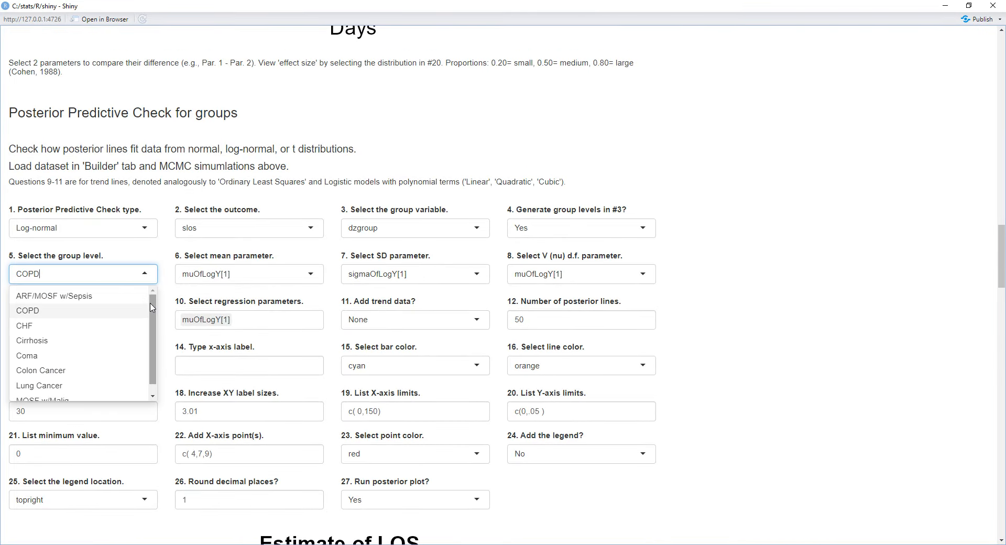
drag(153, 313, 152, 316)
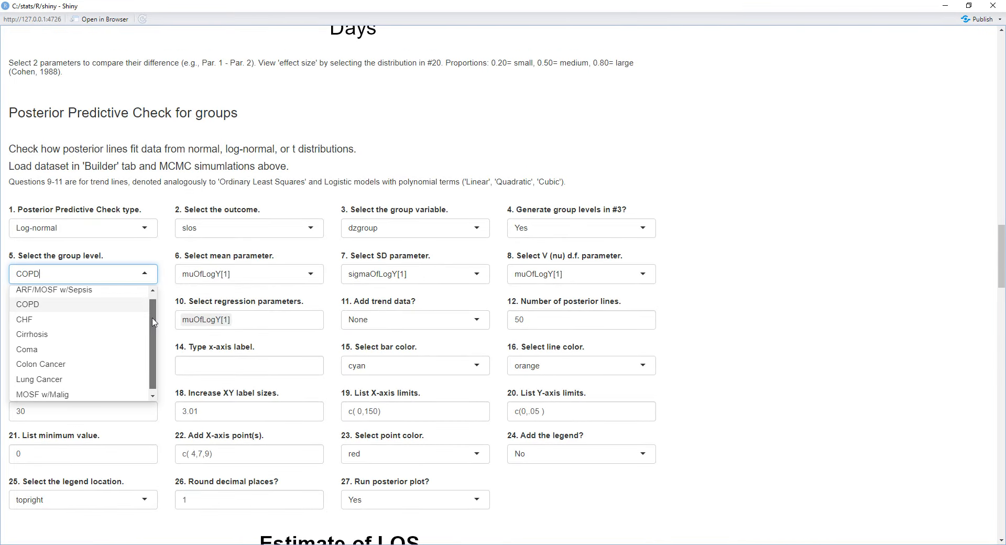
click(139, 324)
scroll(158, 403, down, 6)
scroll(158, 403, down, 2)
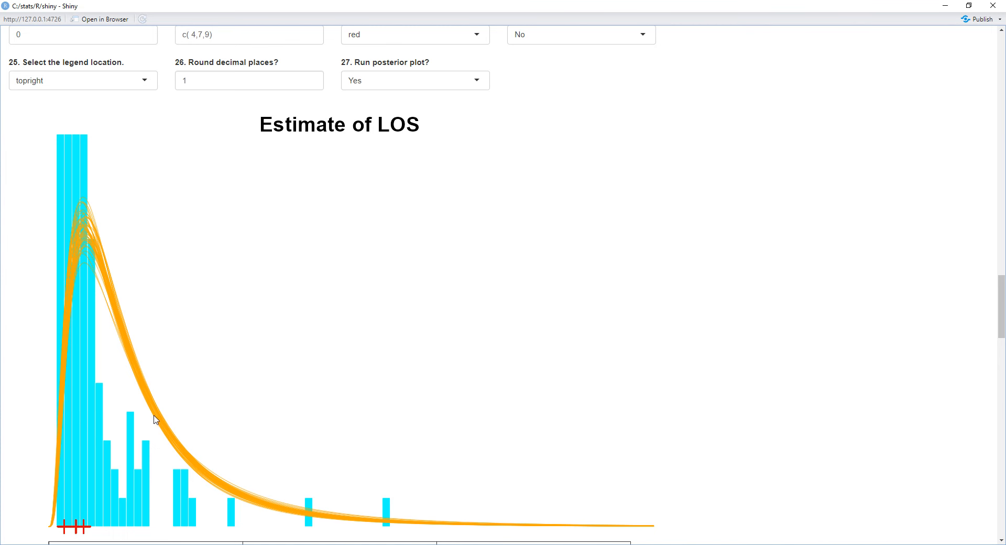
scroll(155, 423, up, 1)
scroll(156, 423, down, 2)
scroll(158, 428, up, 3)
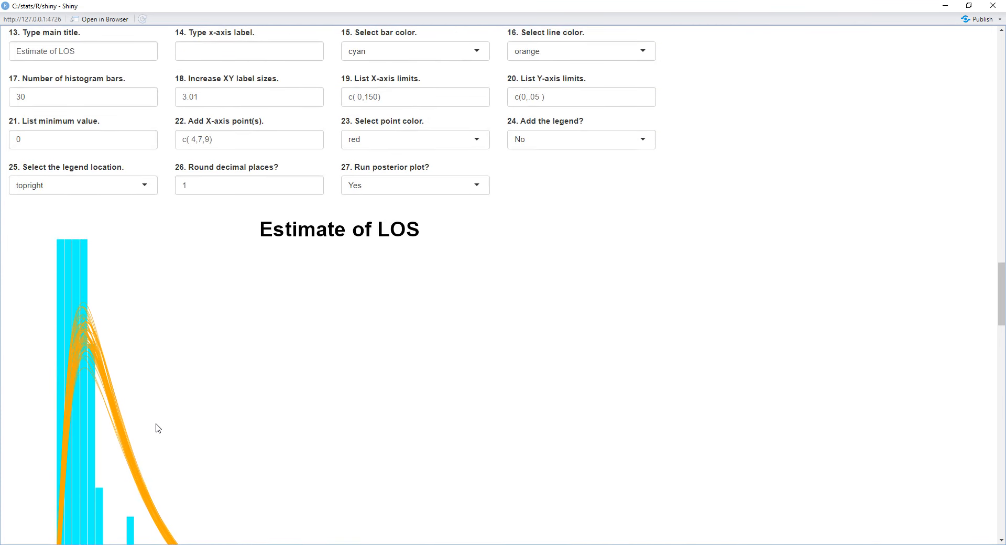
scroll(158, 429, down, 2)
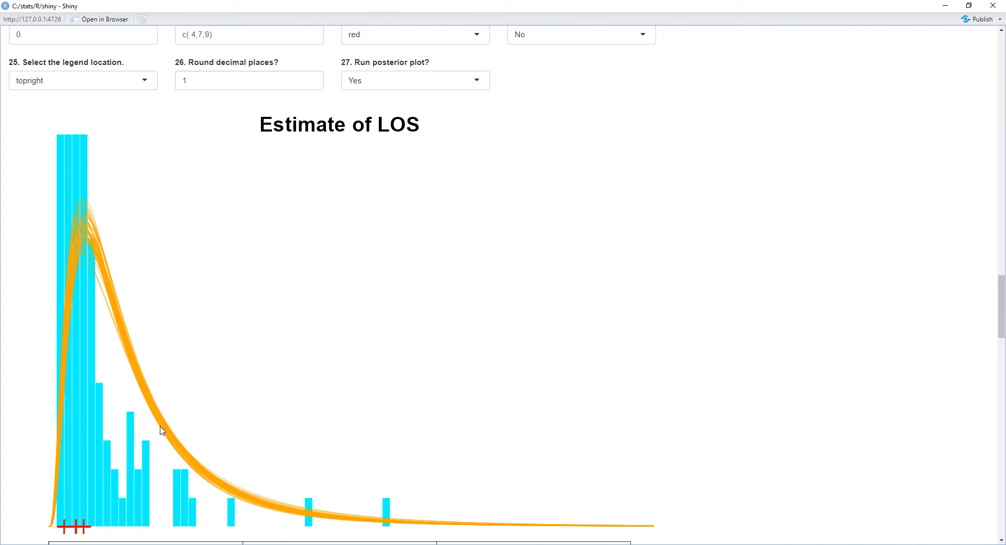
- Check CHF's position among the available group levels and re-examine the plot for that group
scroll(162, 429, up, 7)
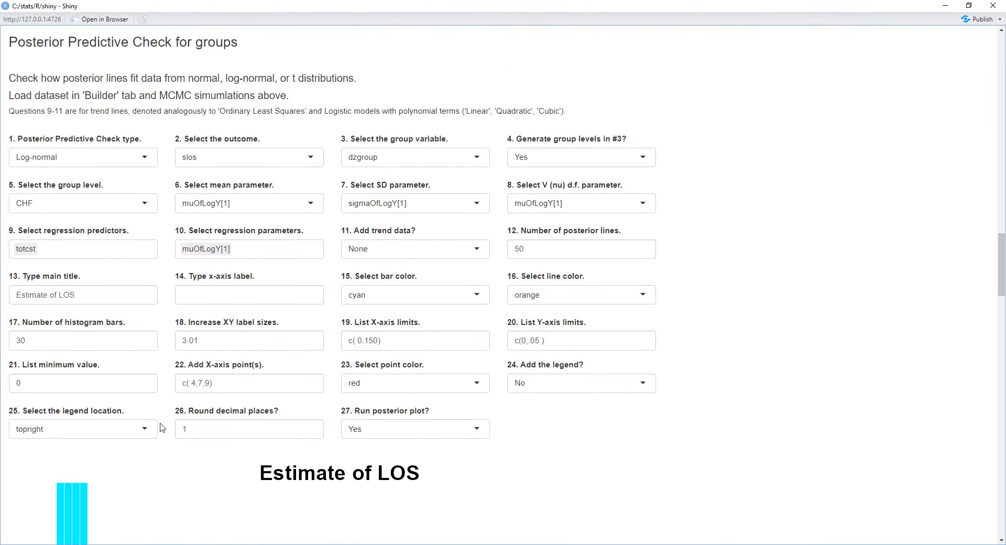
click(144, 221)
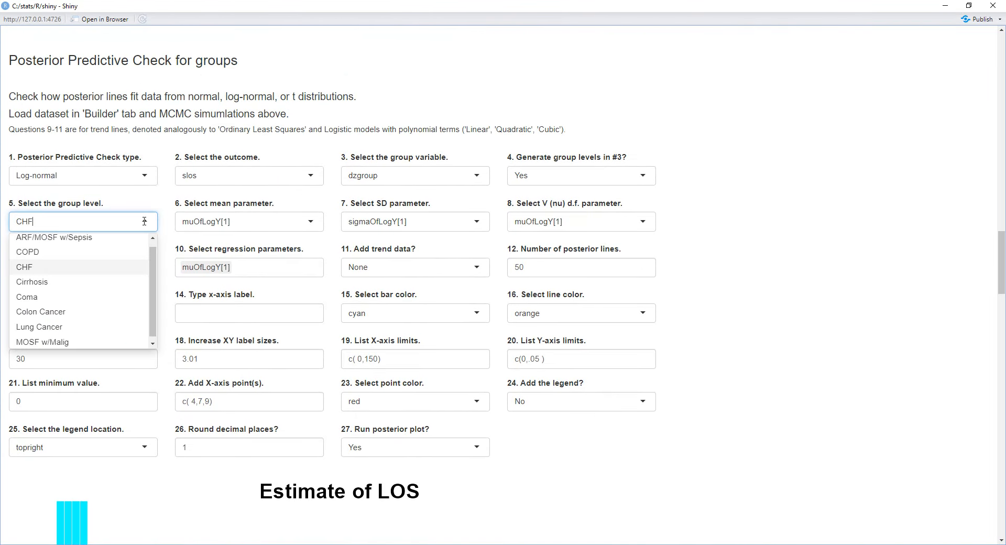
click(162, 209)
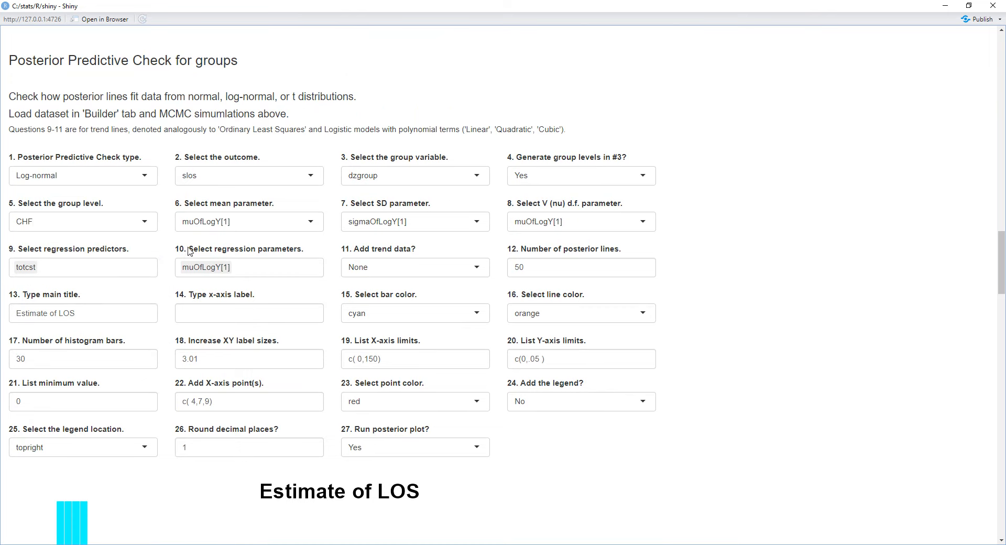
scroll(197, 481, down, 5)
scroll(198, 480, down, 6)
scroll(198, 480, up, 3)
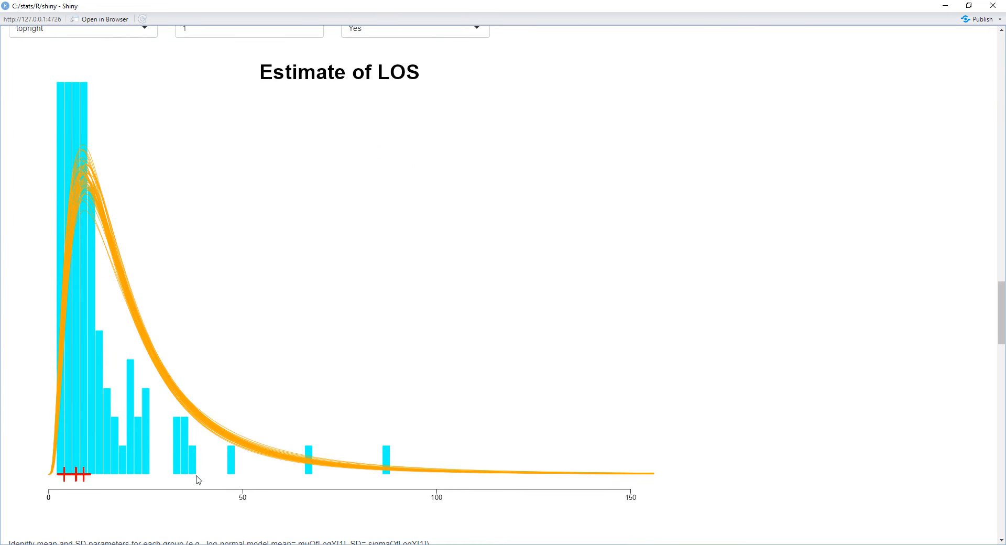
- Set the mean parameter of the posterior predictive check to muOfLogY[3] for the CHF group
scroll(198, 481, up, 6)
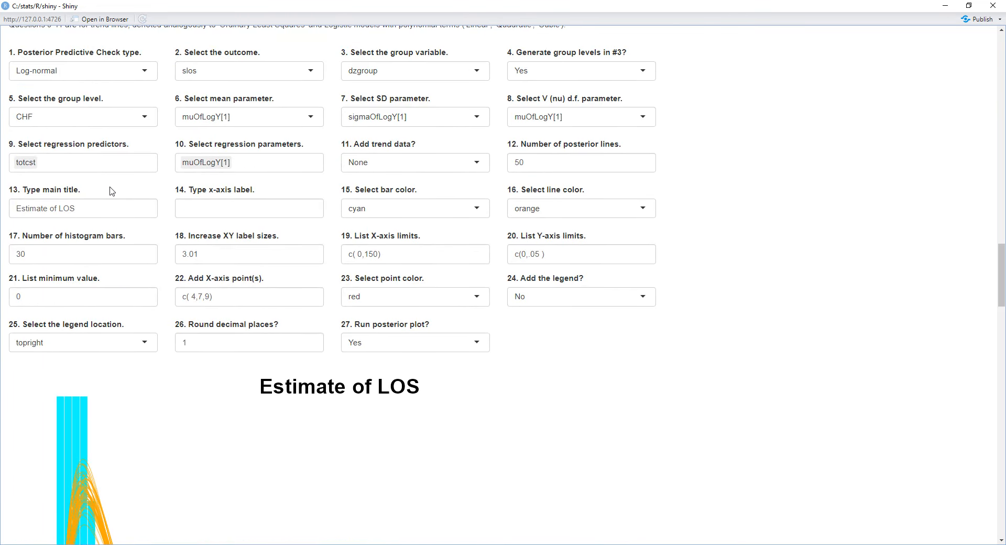
scroll(133, 205, up, 2)
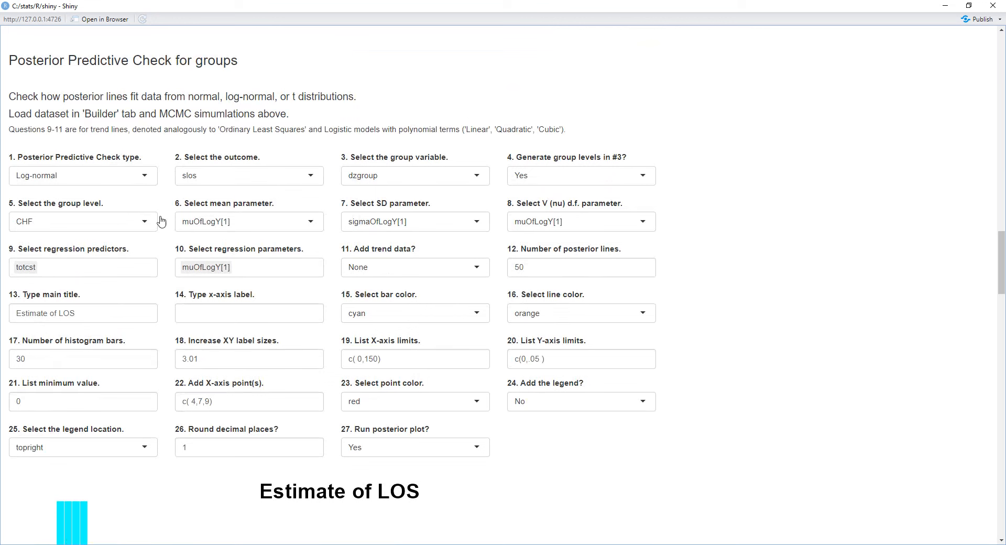
click(316, 226)
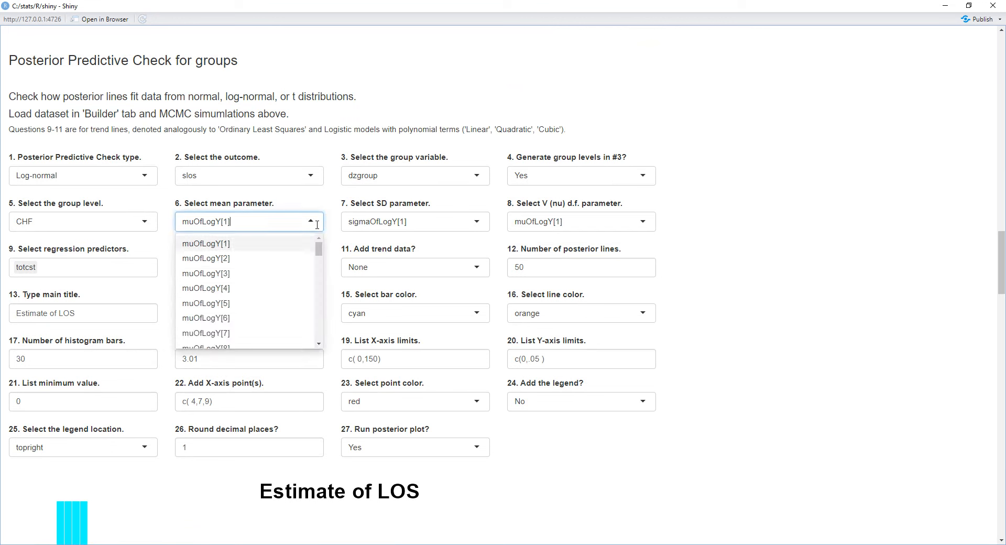
click(284, 273)
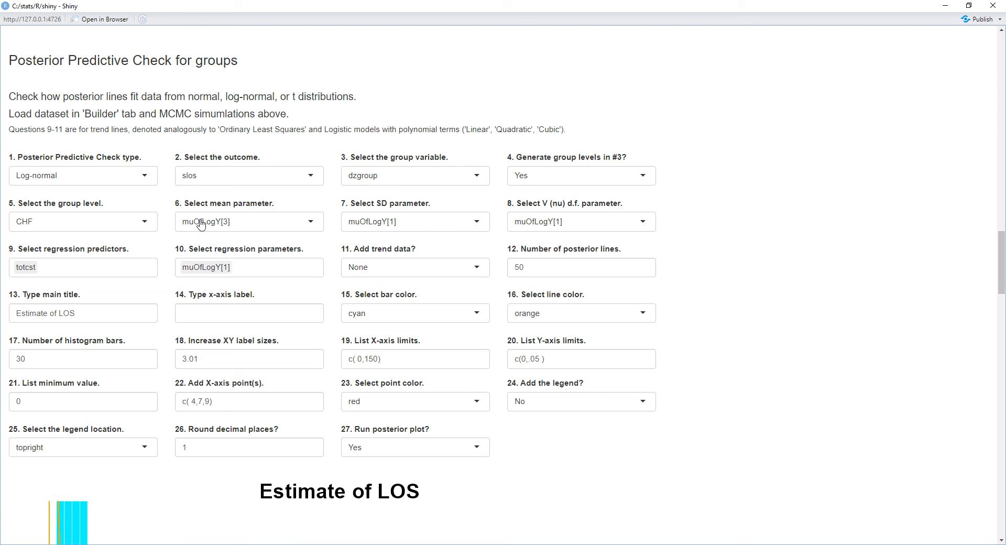
- Set the SD parameter to sigmaOfLogY[3] and examine how the posterior lines fit the CHF histogram
click(478, 226)
drag(485, 247, 487, 265)
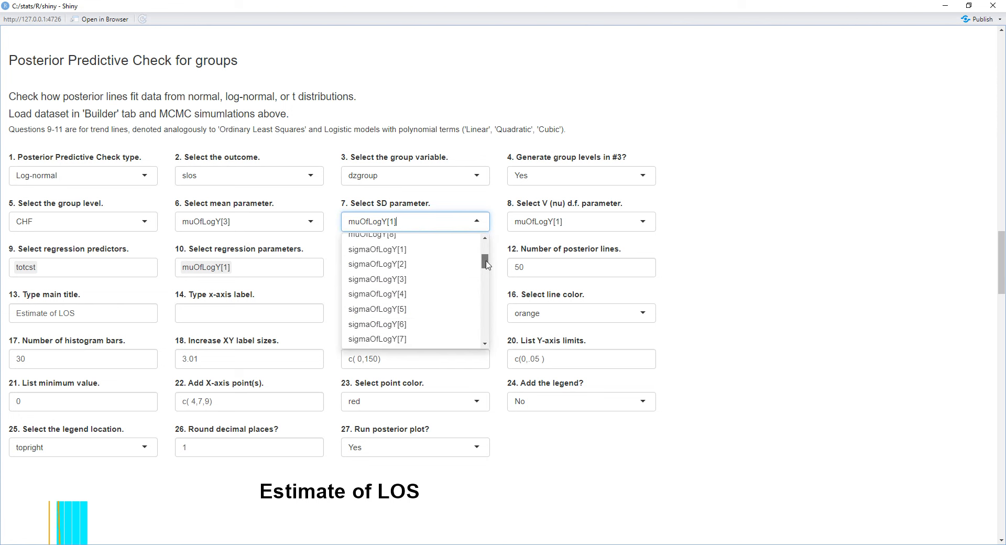
click(452, 282)
scroll(465, 322, down, 9)
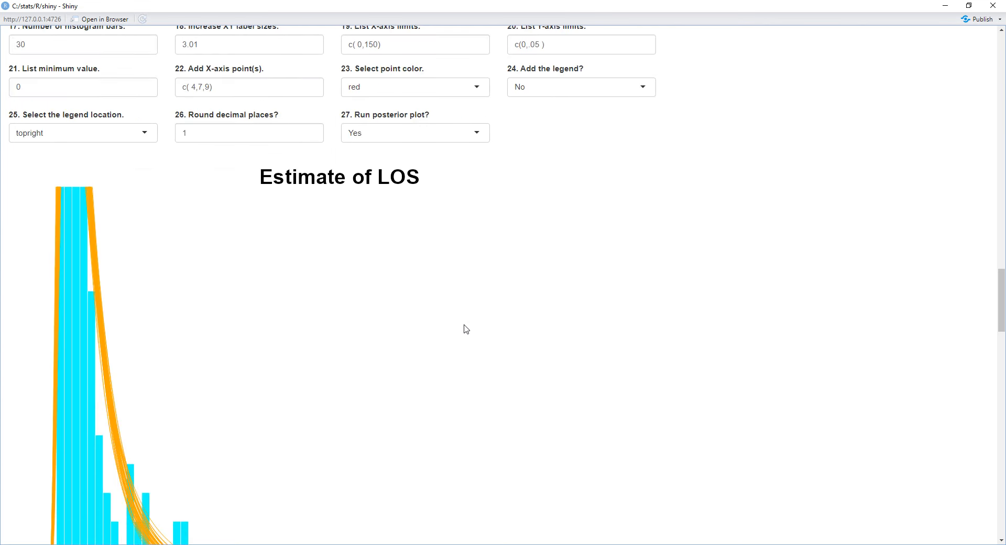
scroll(466, 330, down, 1)
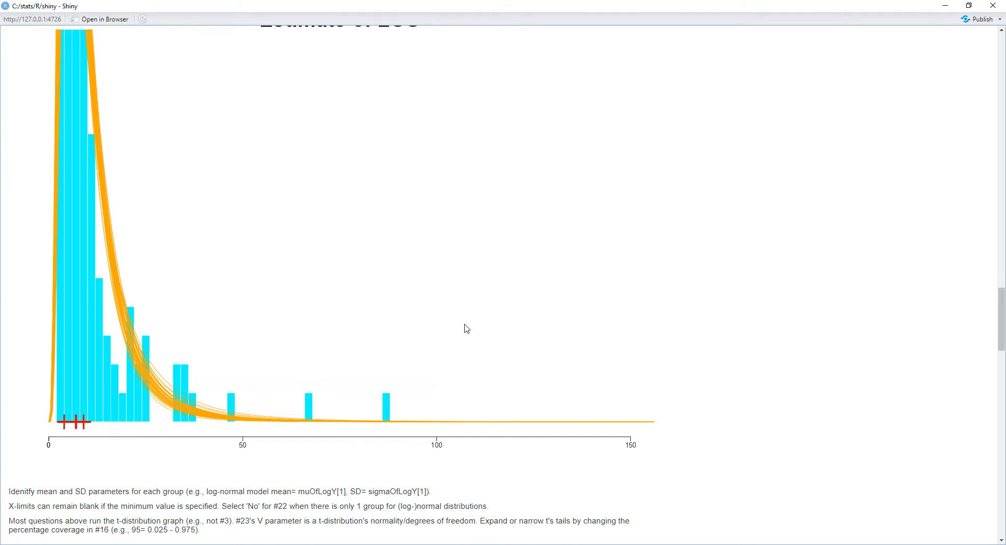
scroll(465, 328, up, 2)
scroll(117, 418, down, 3)
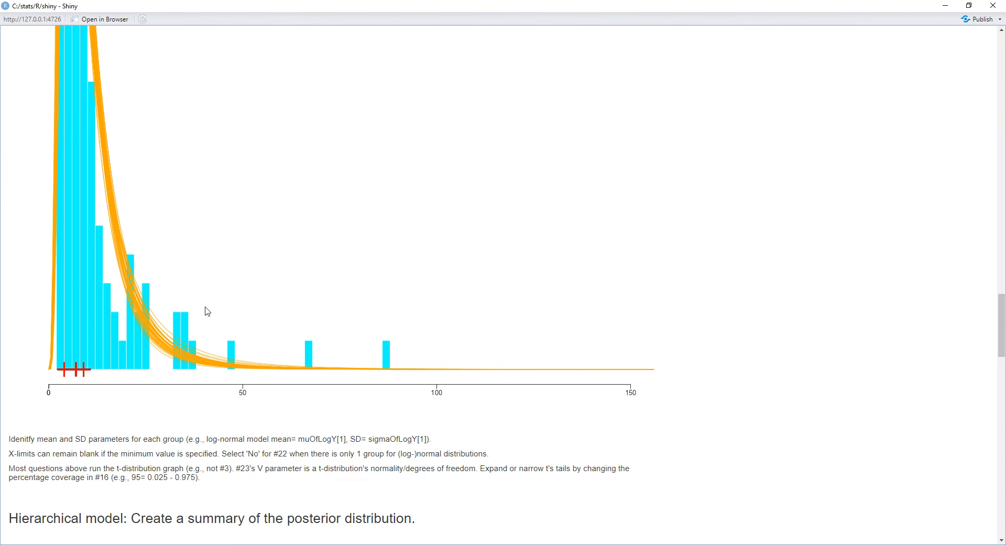
- Set the posterior predictive plot's Y-axis limits to c(0, .07)
scroll(208, 313, up, 4)
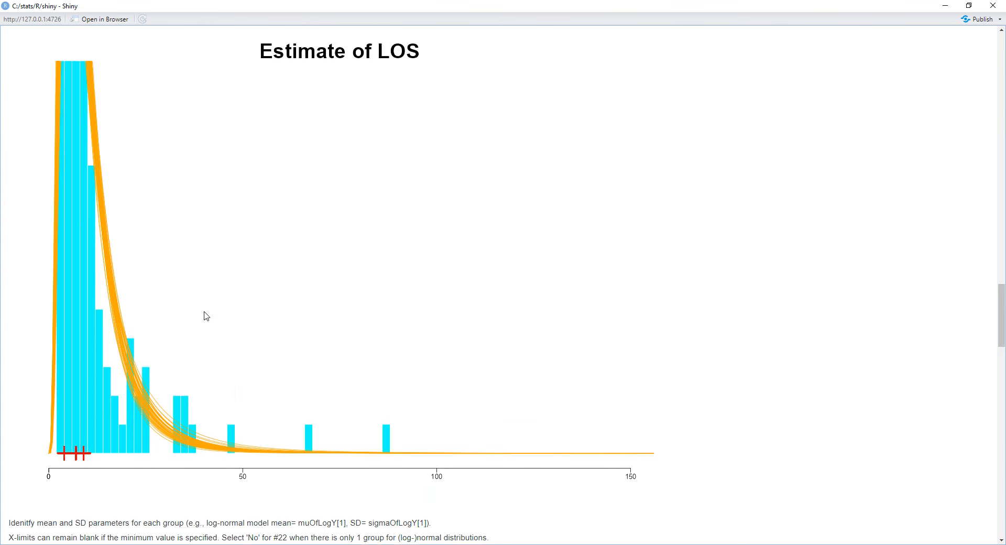
scroll(208, 315, up, 4)
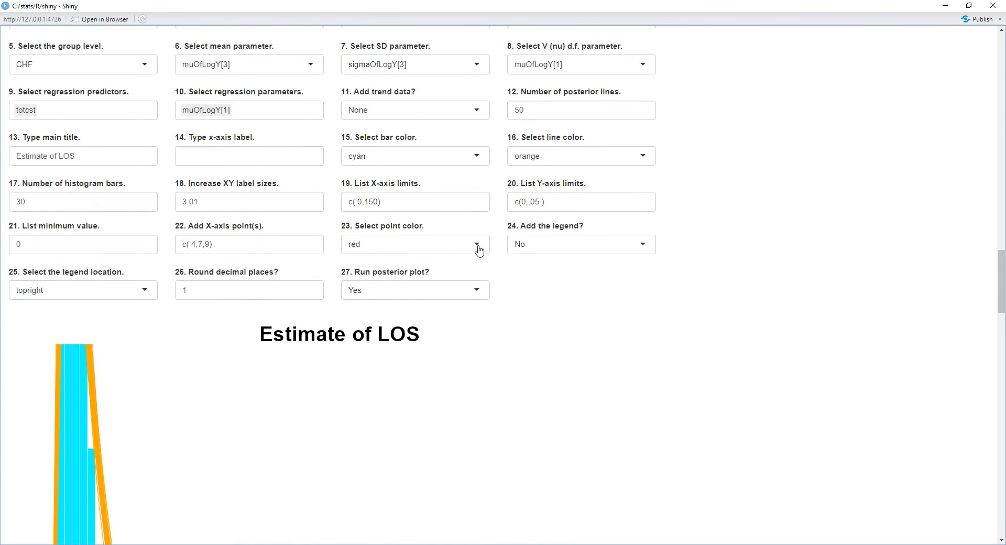
click(543, 201)
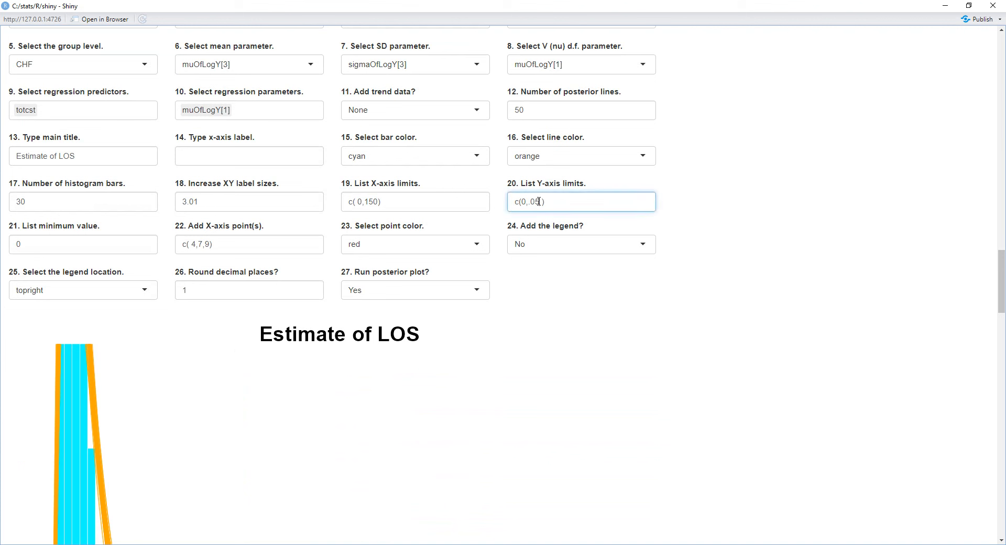
drag(541, 201, 536, 201)
text(7)
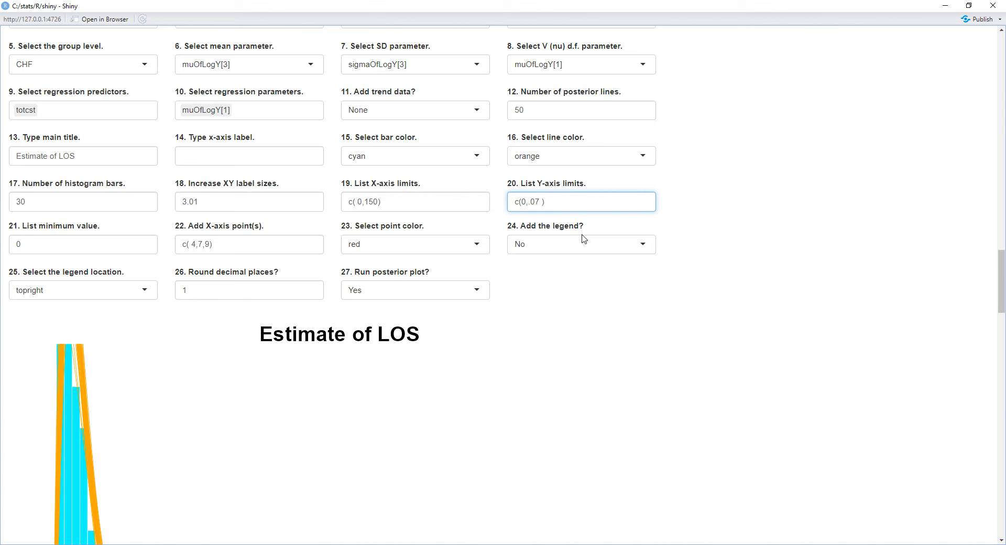
key(Tab)
- Set the plot's Y-axis limits to c(0, .09) and examine how the posterior lines fit the CHF histogram's peak and tail
click(539, 202)
drag(540, 202, 535, 202)
text(9)
scroll(582, 300, down, 5)
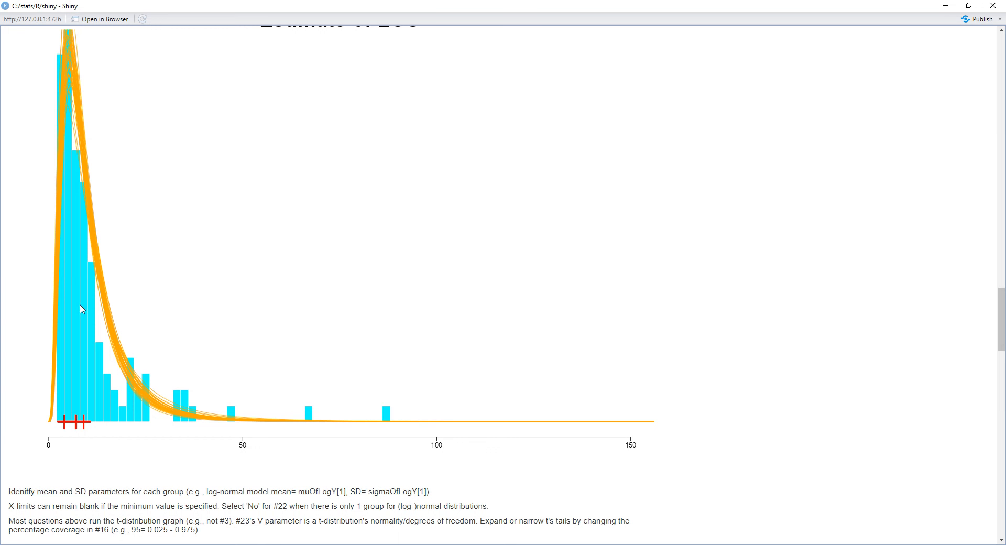
scroll(114, 337, up, 2)
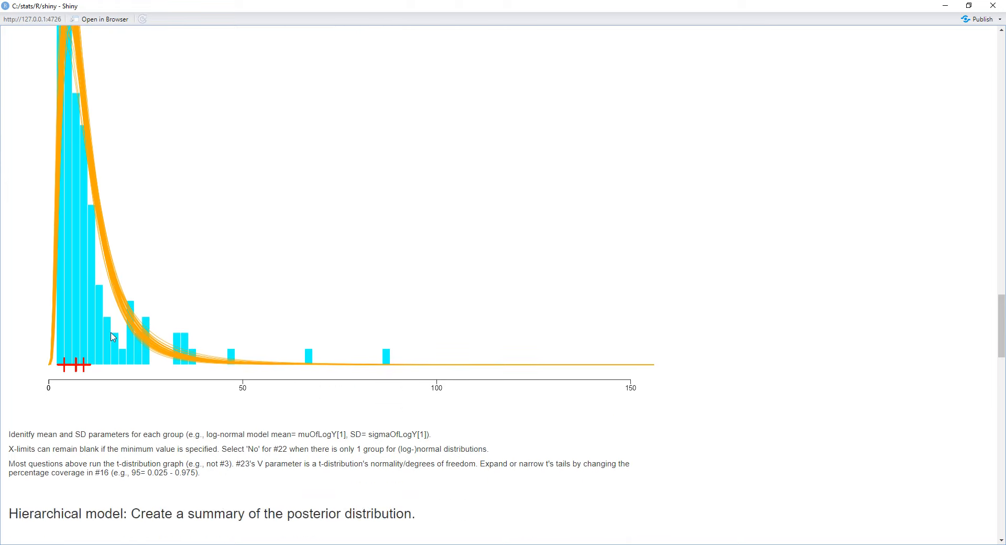
scroll(113, 337, up, 1)
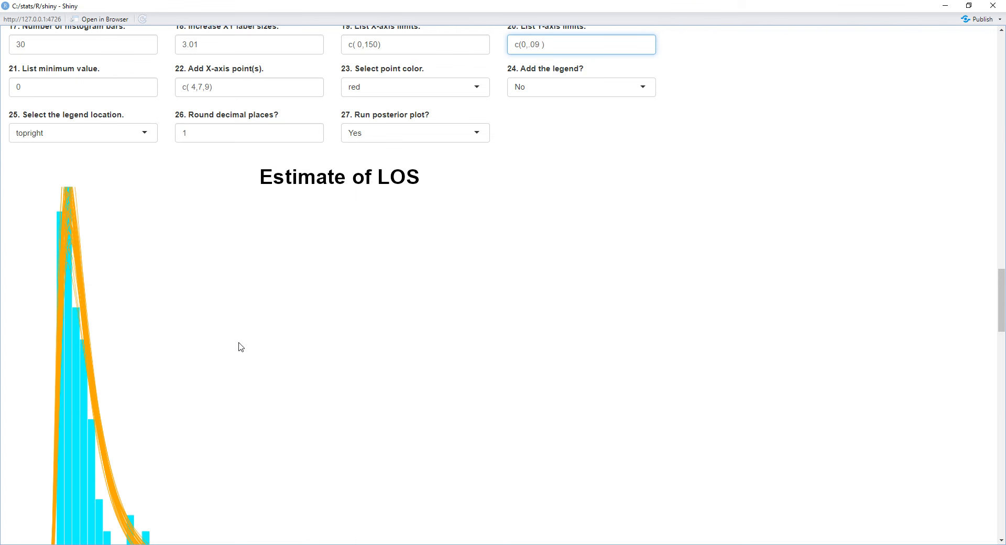
- Add the legend to the CHF posterior predictive plot and review the plot with it
scroll(256, 359, up, 4)
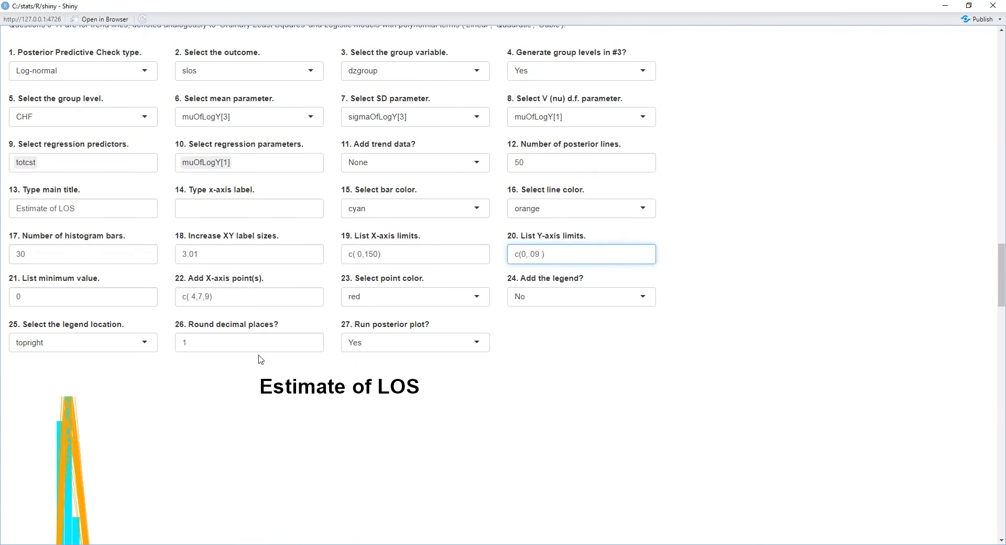
click(637, 300)
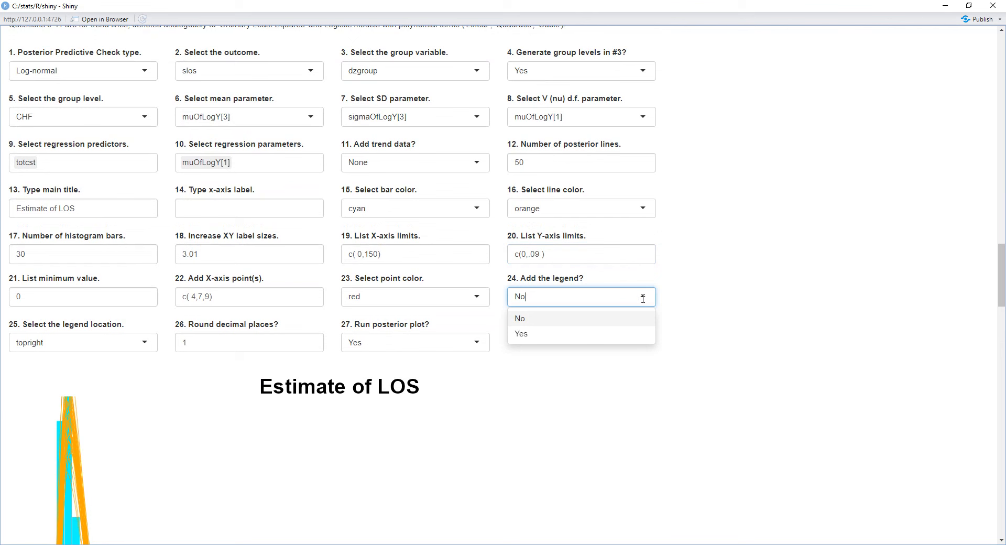
click(627, 334)
scroll(628, 334, down, 4)
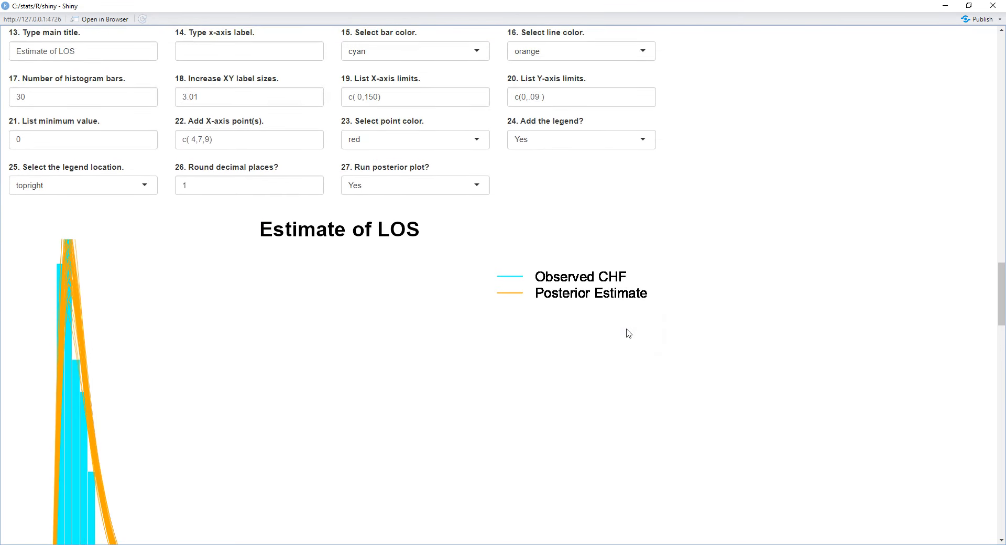
scroll(624, 325, up, 1)
scroll(401, 252, down, 3)
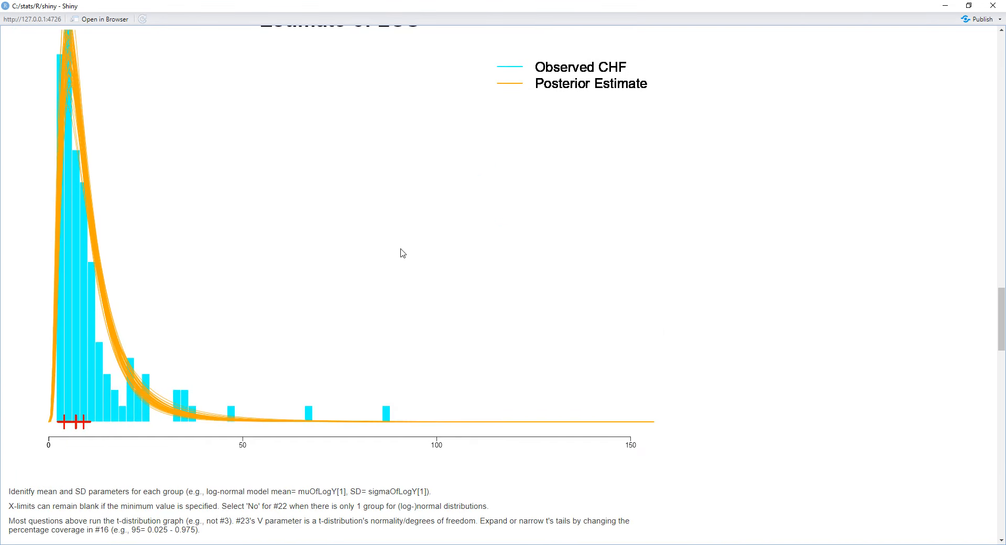
- Change the legend location to right and check its placement on the plot
scroll(401, 253, up, 5)
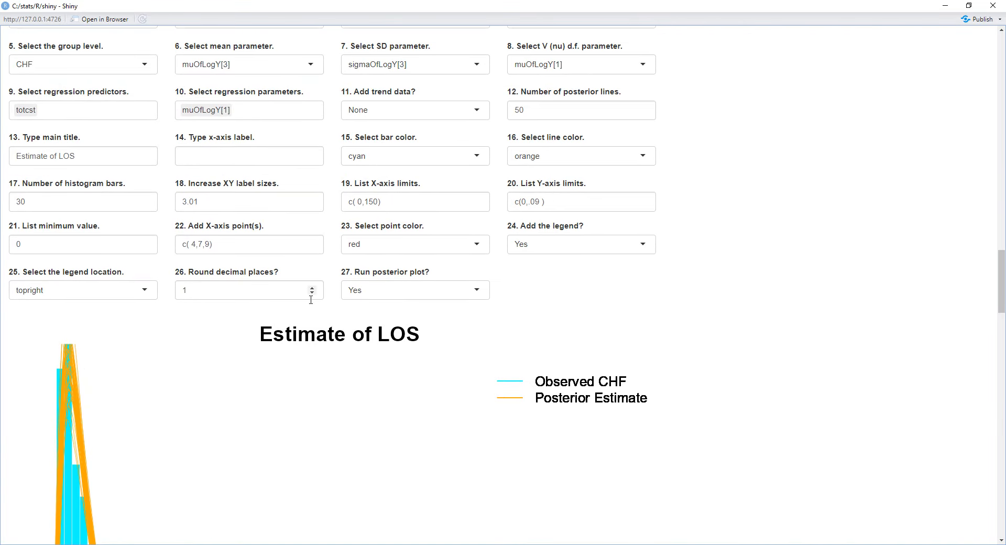
click(145, 291)
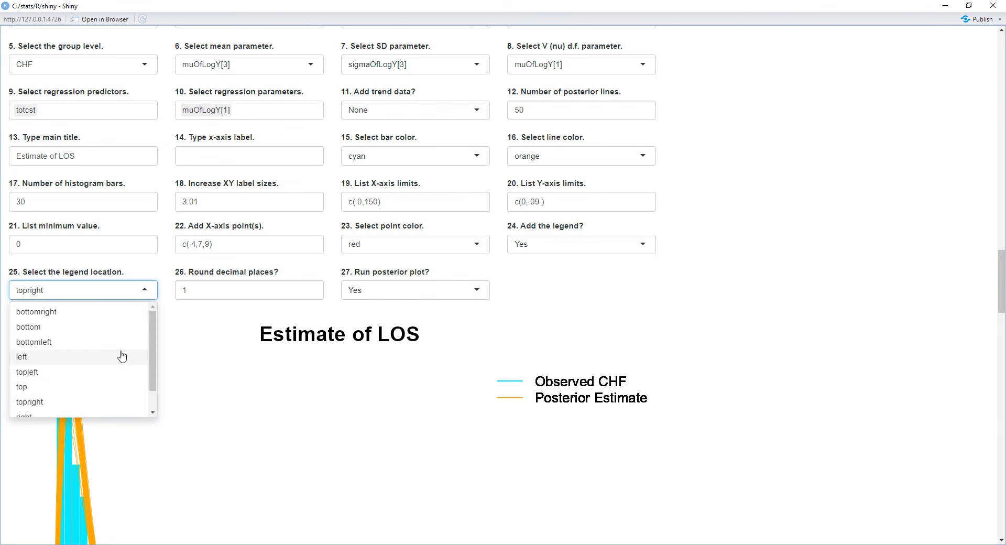
scroll(123, 356, down, 1)
click(110, 393)
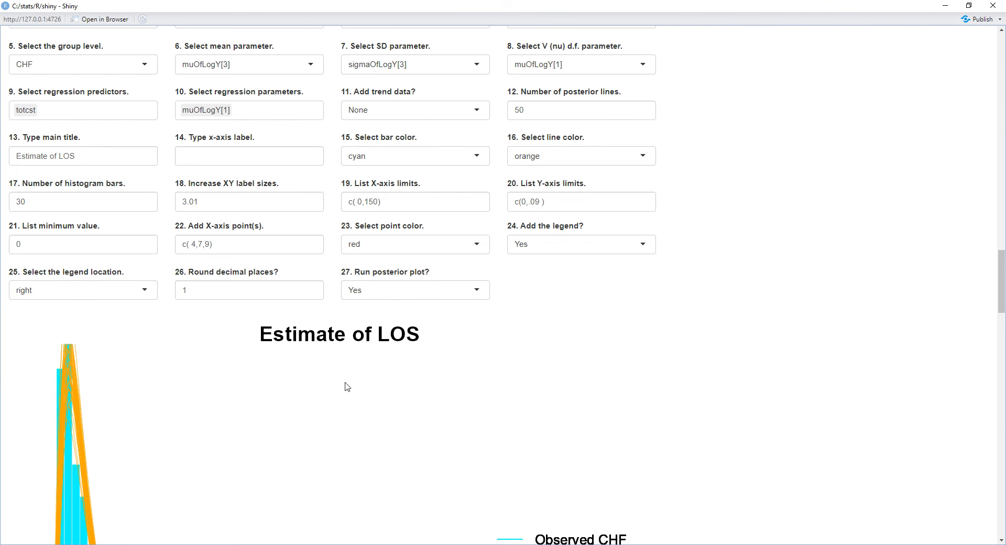
scroll(360, 387, down, 4)
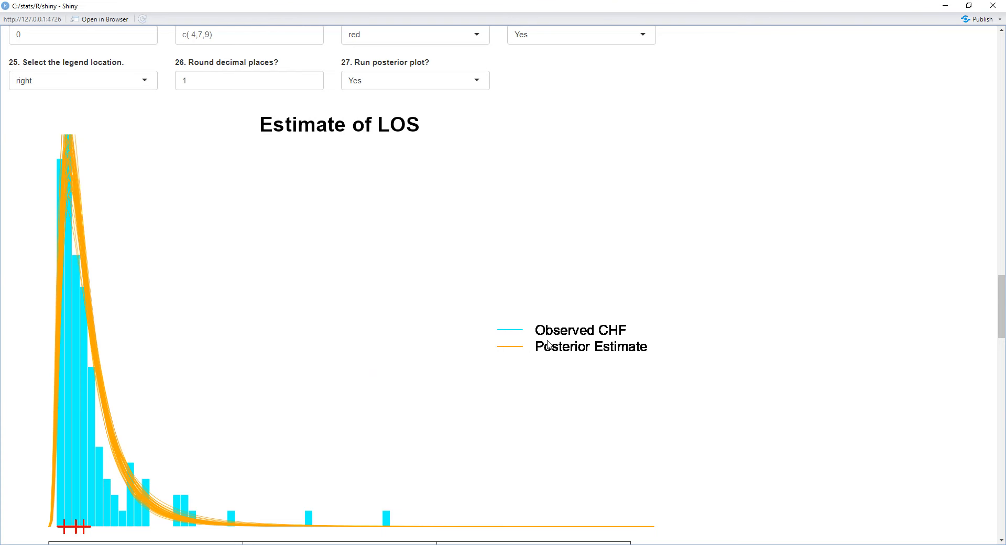
scroll(546, 345, up, 1)
scroll(545, 344, down, 3)
scroll(545, 345, up, 7)
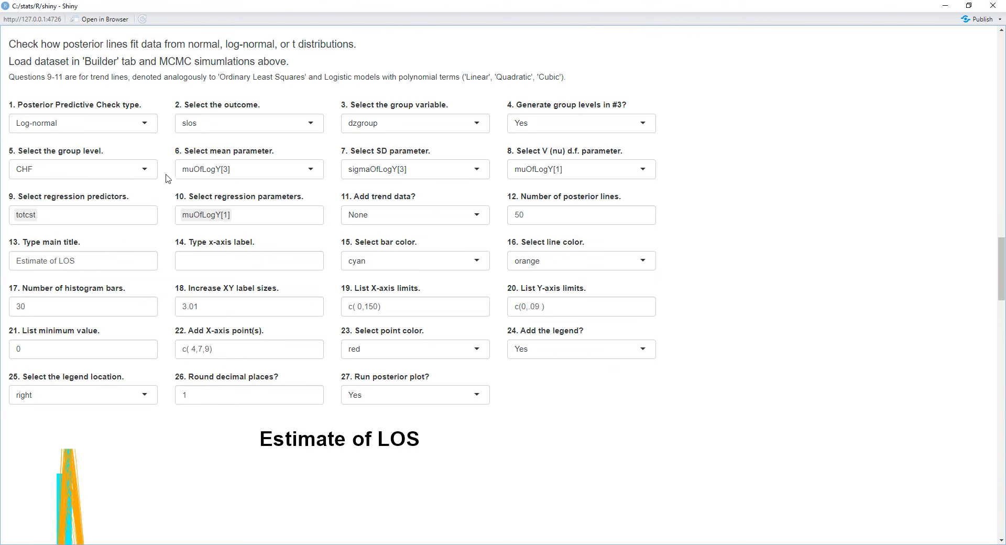
- Switch to RStudio and review the example outline and data-loading commands in the script Examples for shiny tab.R
click(446, 544)
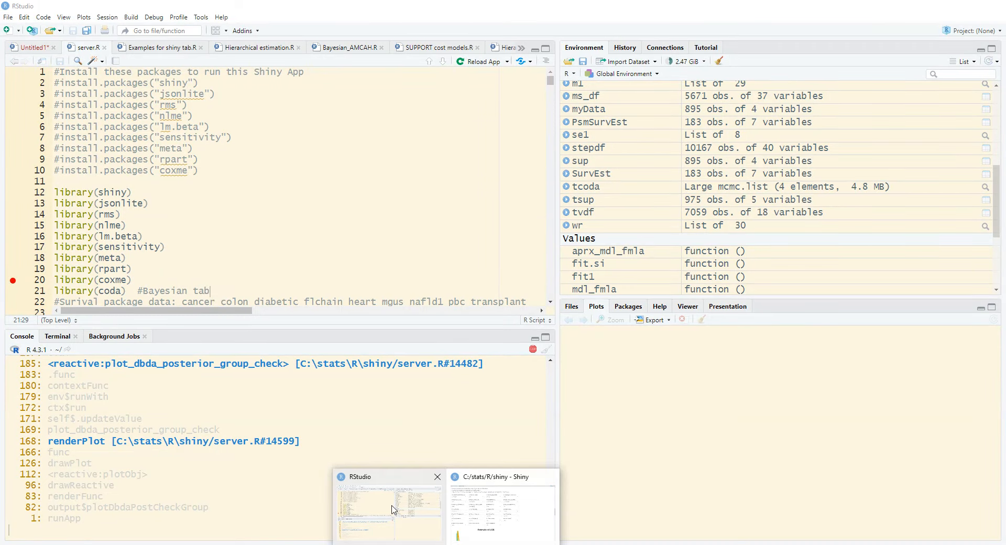
click(392, 508)
click(170, 50)
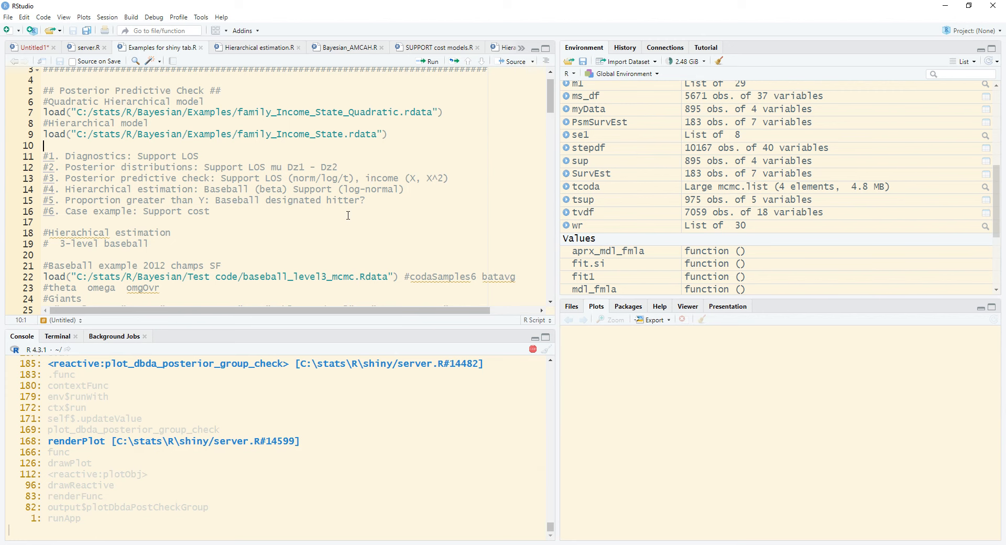
scroll(347, 214, down, 1)
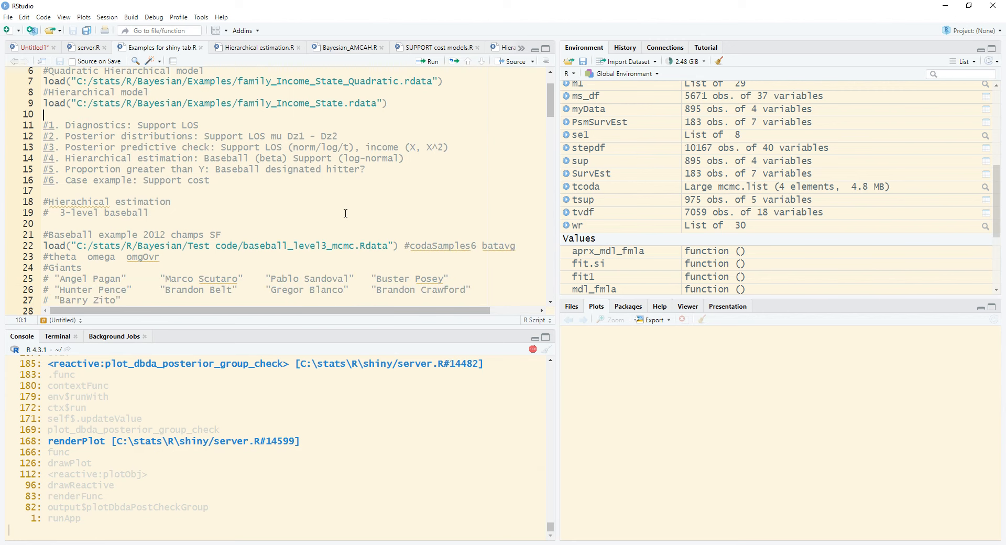
scroll(345, 213, down, 3)
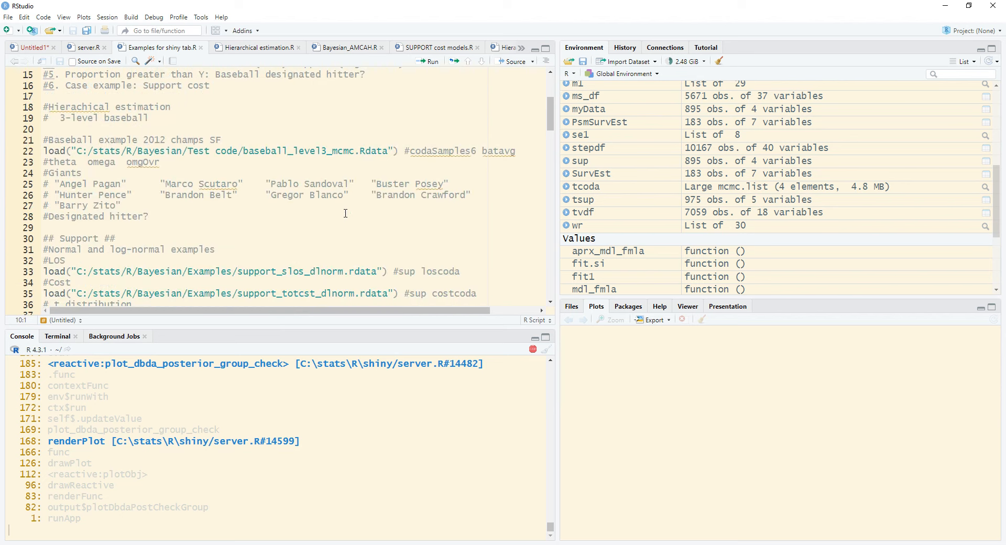
scroll(345, 213, down, 2)
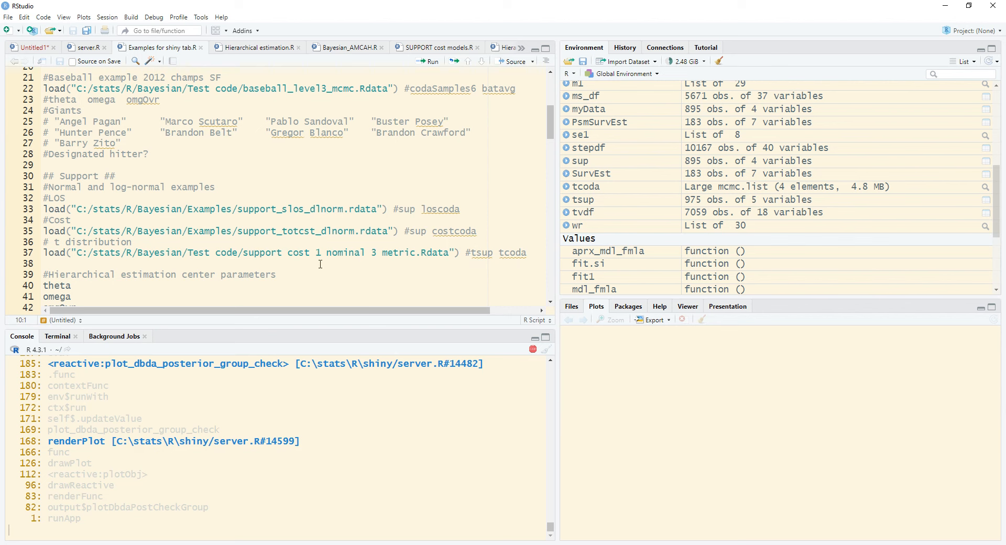
scroll(320, 265, down, 2)
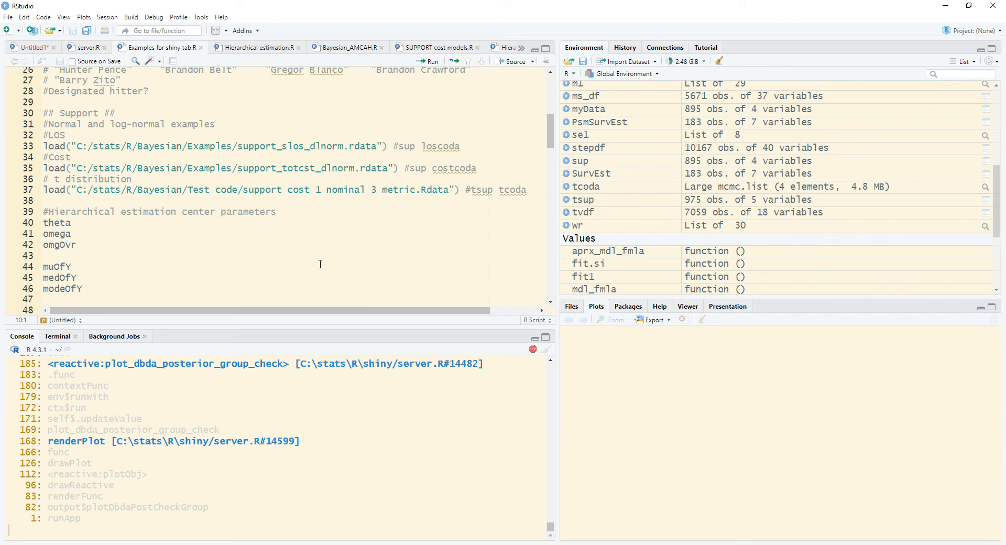
scroll(320, 264, down, 3)
scroll(320, 264, up, 7)
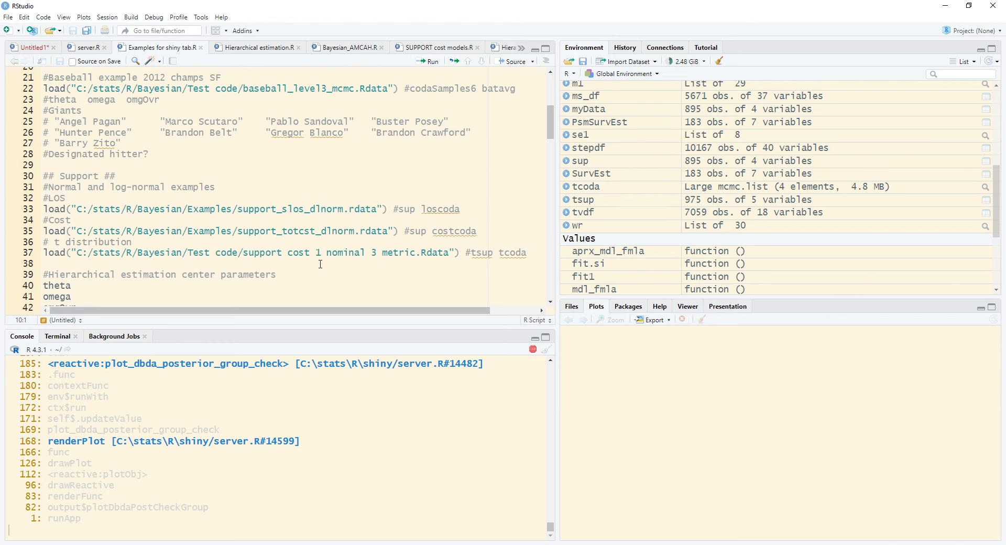
scroll(321, 265, up, 3)
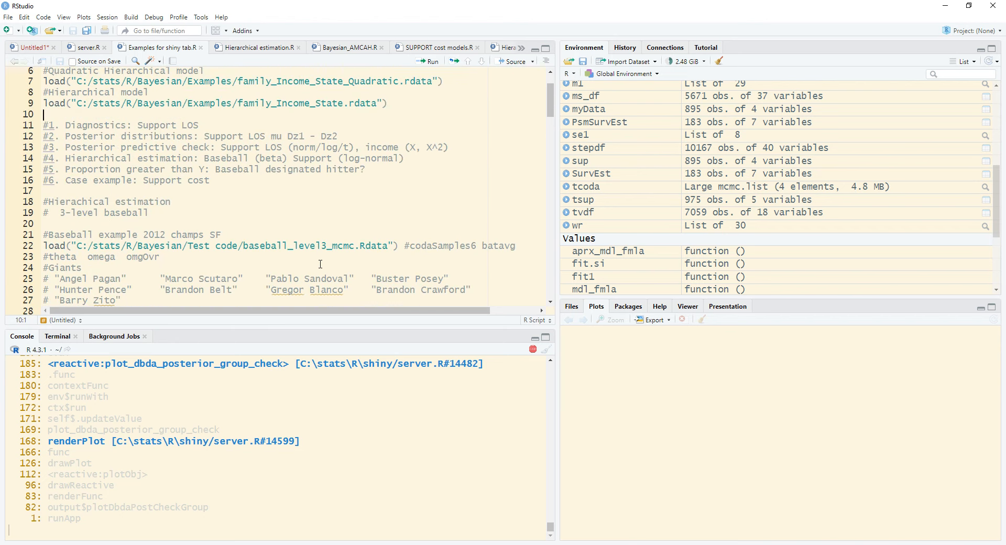
scroll(320, 265, up, 1)
scroll(320, 264, up, 1)
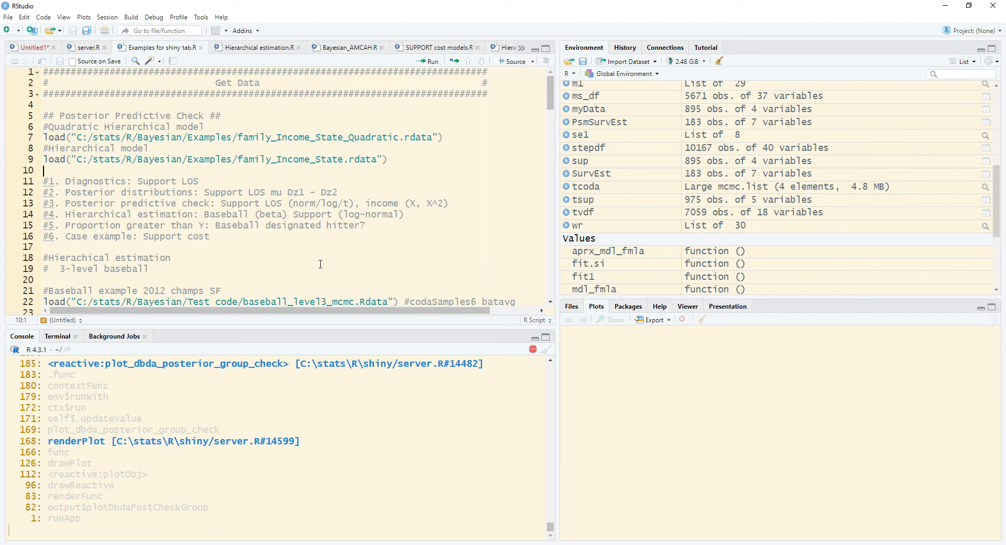
- Look through the script's Support, baseball and family income examples again and check the loaded data objects in the environment
scroll(321, 264, down, 4)
scroll(320, 264, down, 4)
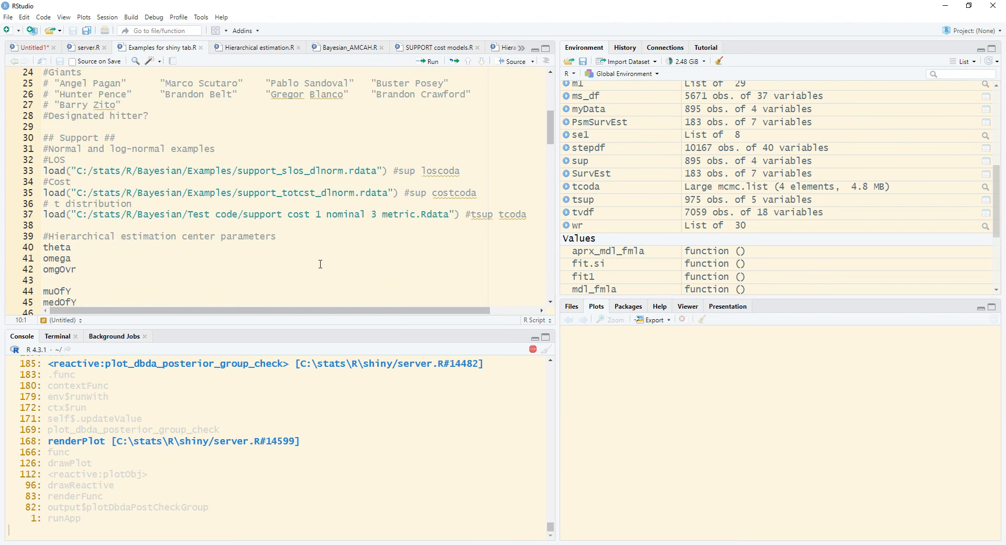
scroll(266, 262, down, 3)
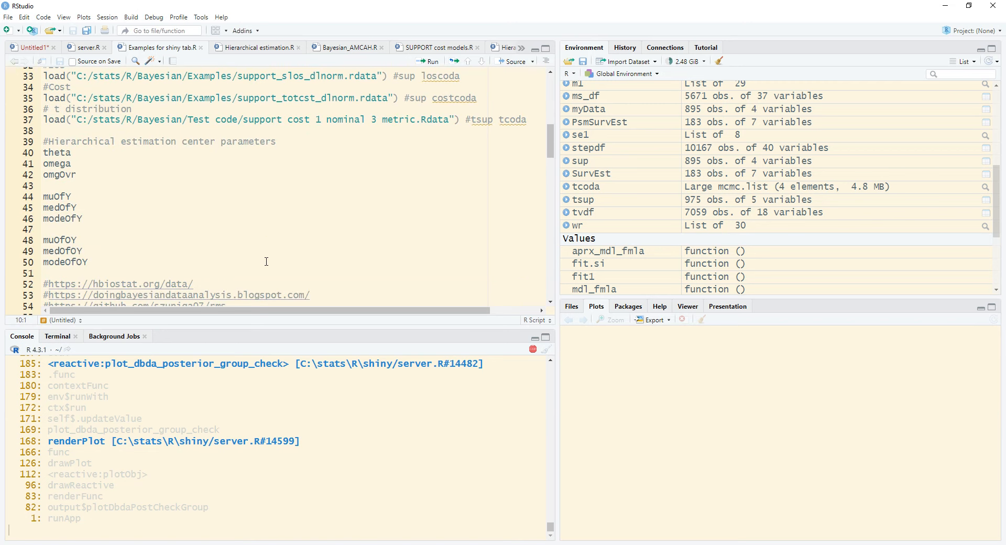
scroll(266, 261, down, 2)
scroll(266, 261, up, 7)
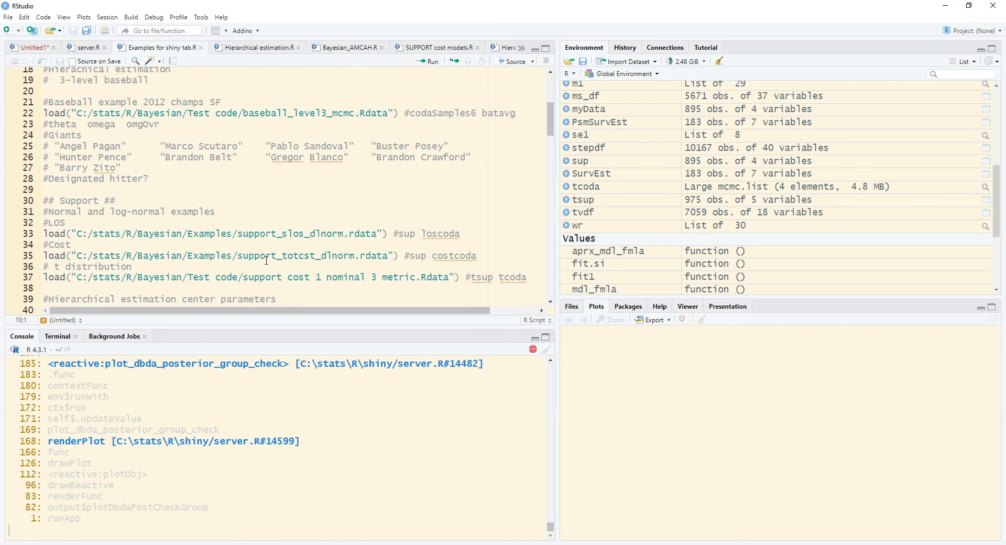
scroll(266, 260, up, 3)
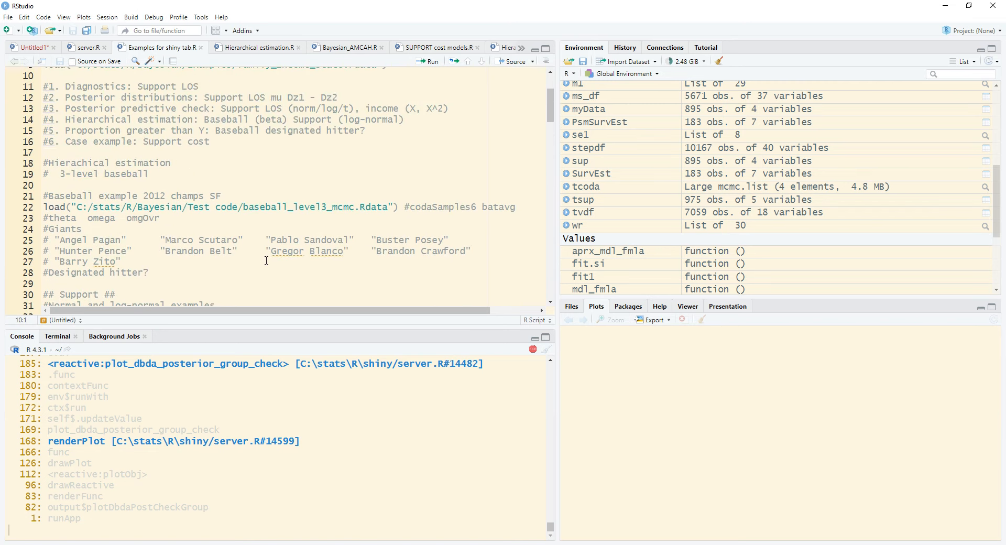
scroll(267, 261, up, 3)
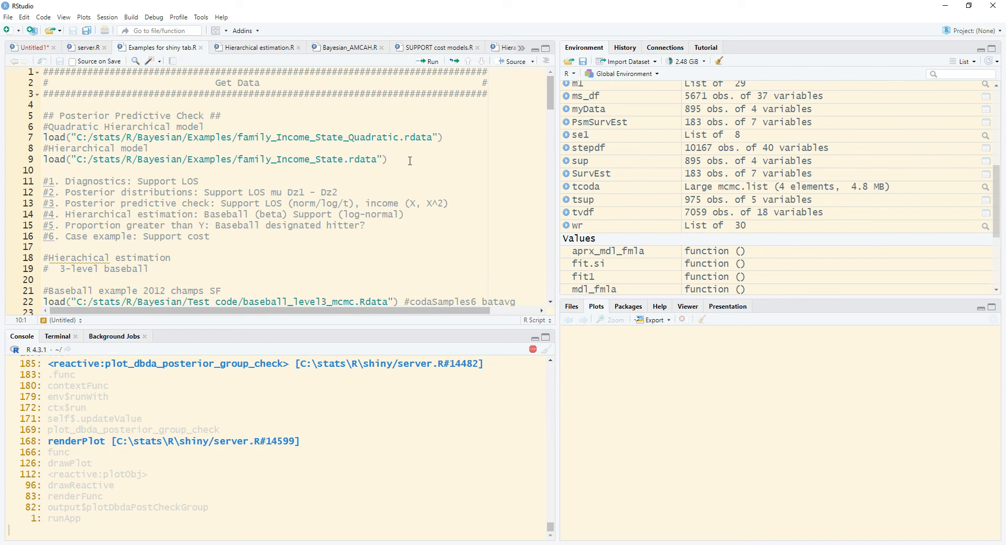
scroll(664, 197, up, 10)
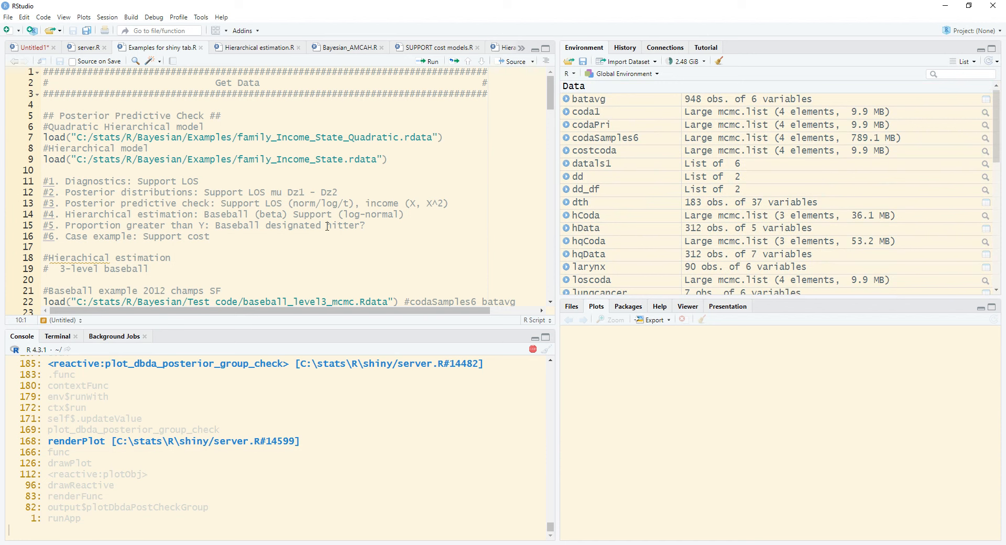
scroll(308, 241, down, 1)
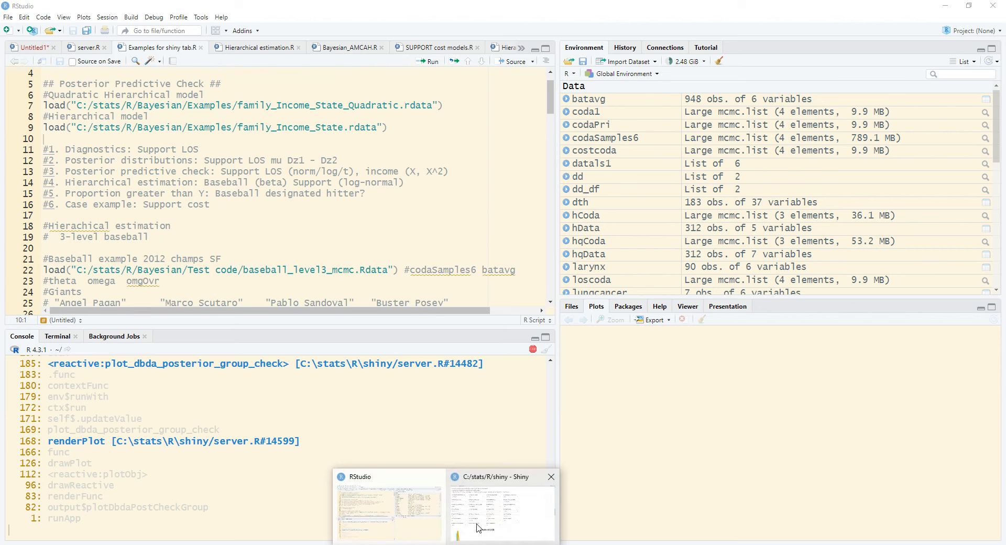
- Switch to the Shiny app and set the model builder's data frame name to hData
click(490, 524)
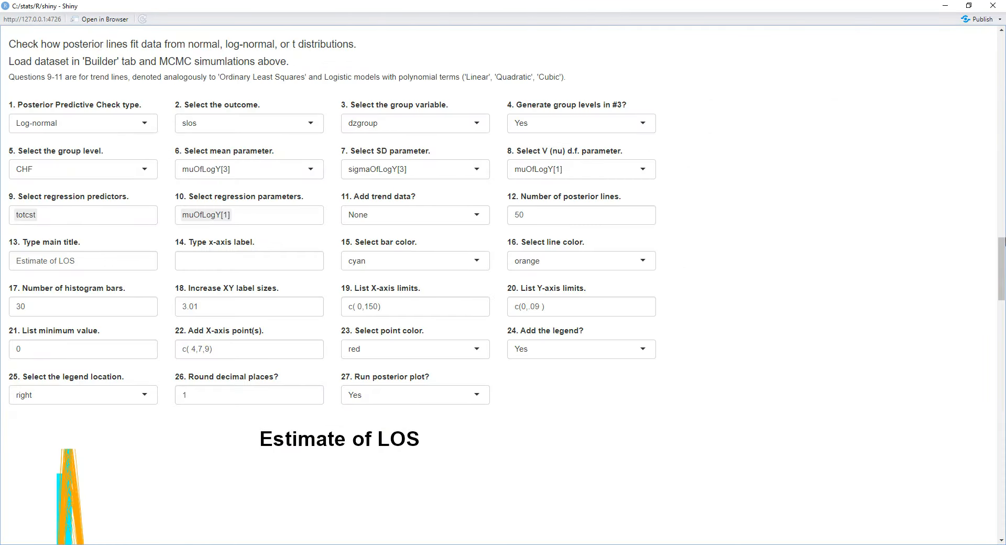
drag(1002, 246, 985, 40)
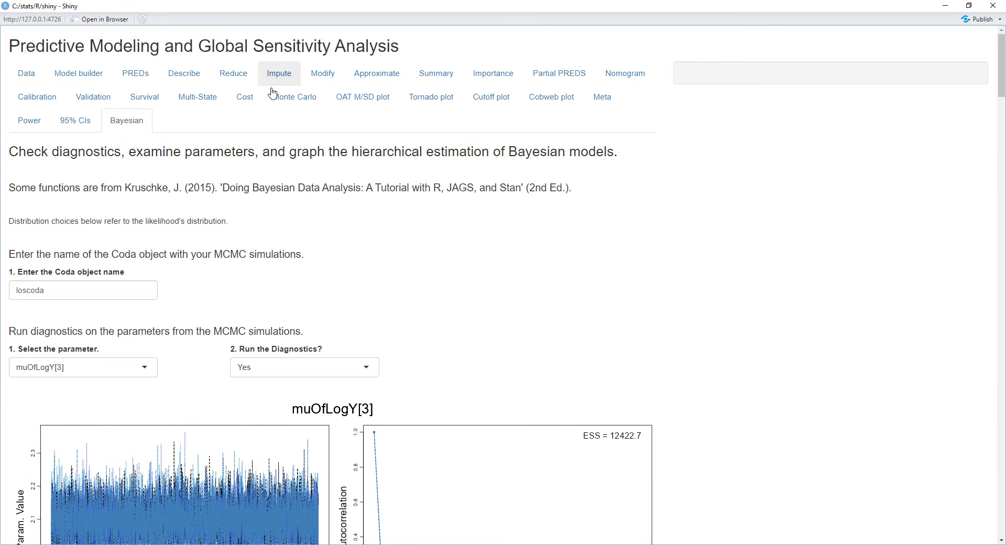
click(93, 75)
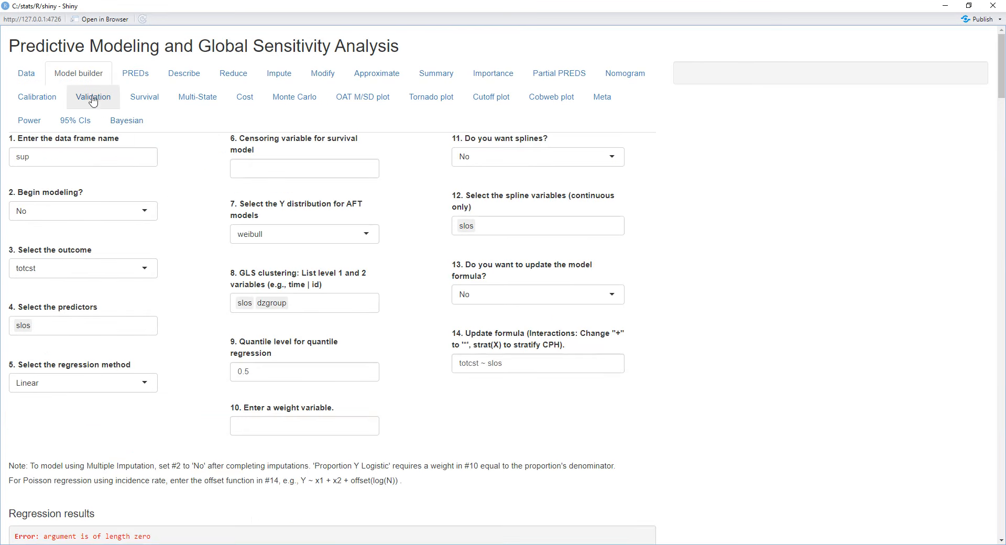
click(63, 157)
key(ctrl+a)
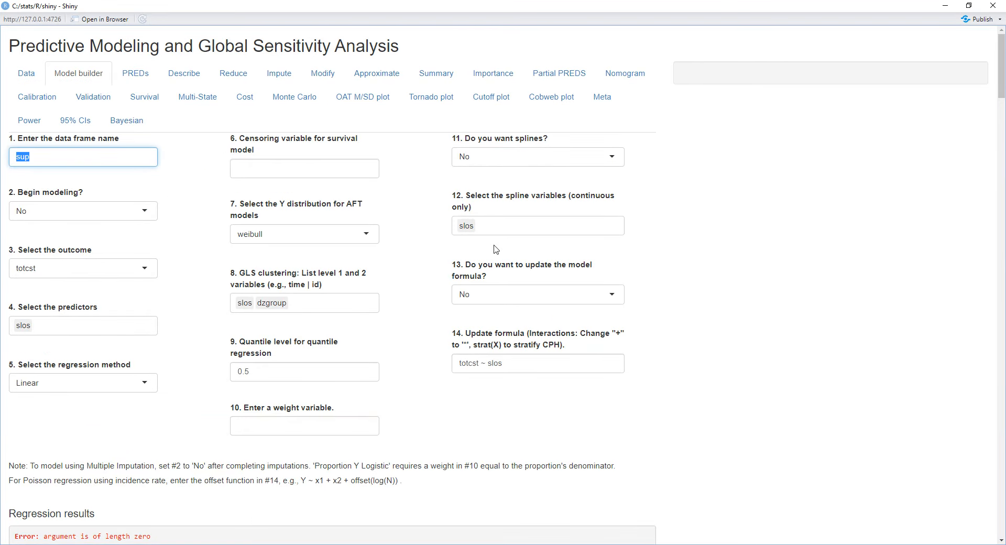
text(hD)
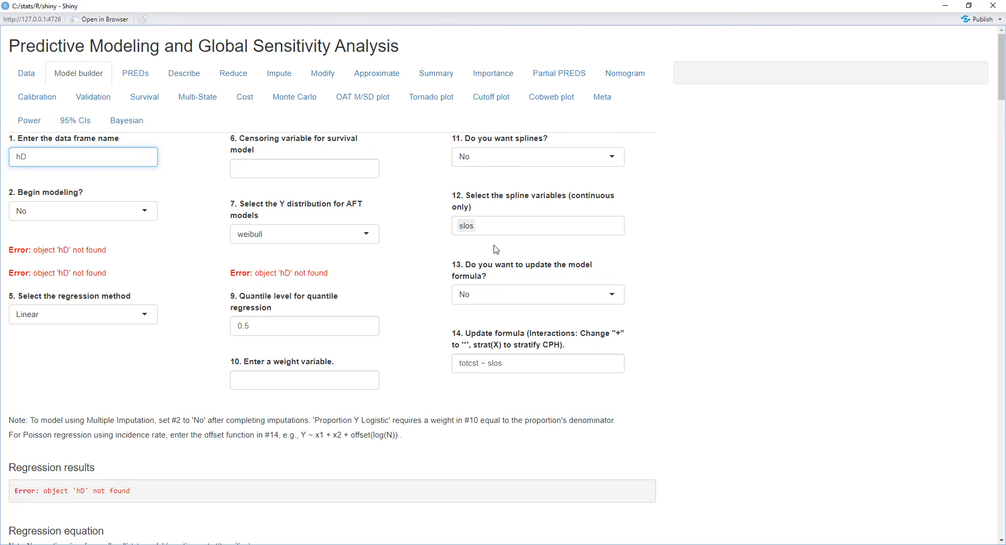
text(ata)
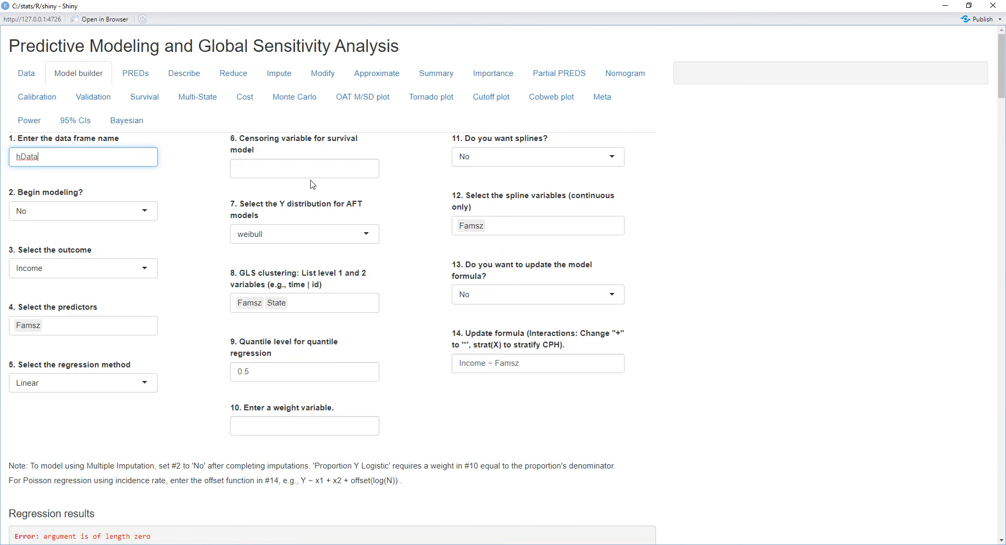
- Set the Coda object name for the Bayesian MCMC simulations to hCoda
click(140, 125)
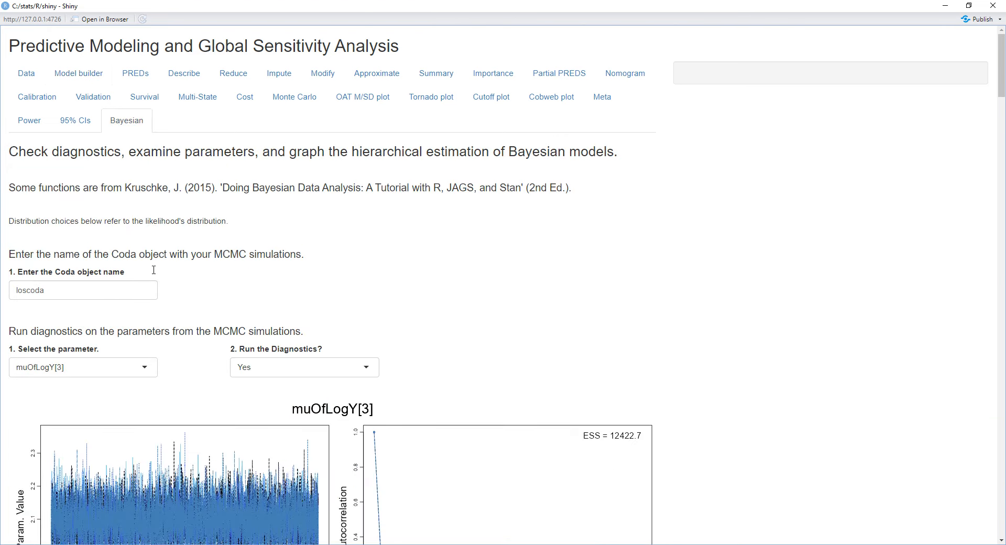
click(100, 291)
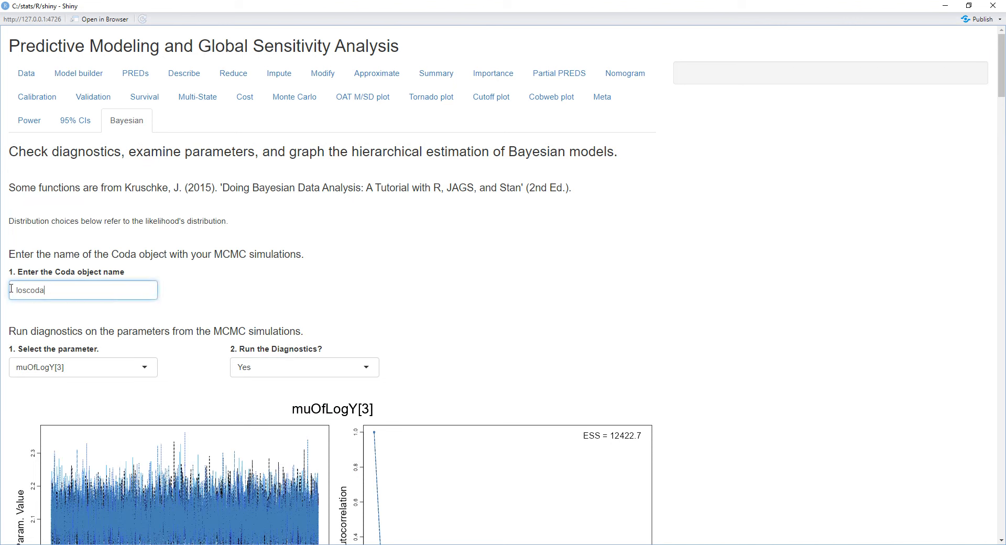
key(ctrl+a)
key(Home)
key(shift+Right)
key(shift+Right)
key(shift+Right)
key(shift+Right)
text(hC)
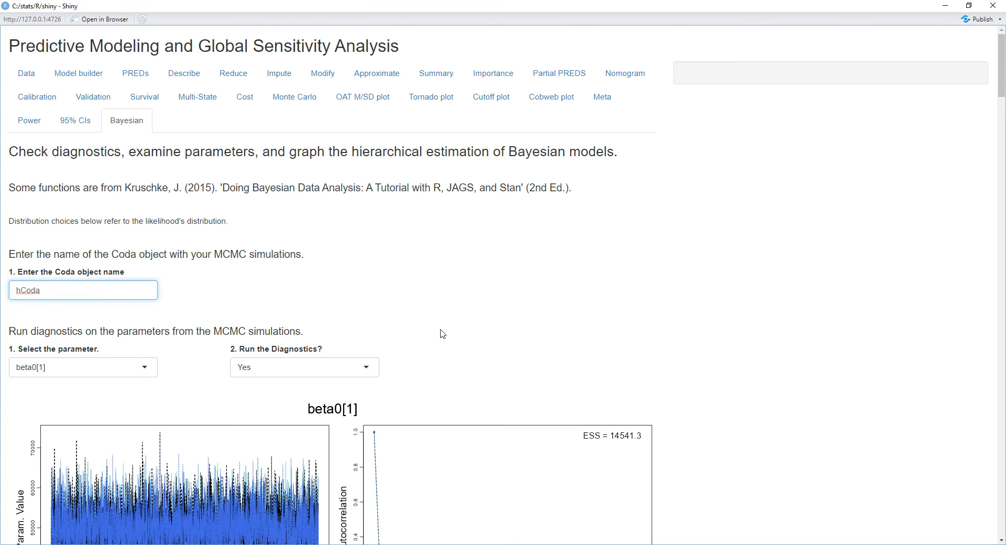
- Browse the hCoda parameters available for diagnostics and examine the diagnostic plots for beta0[1]
scroll(532, 329, down, 4)
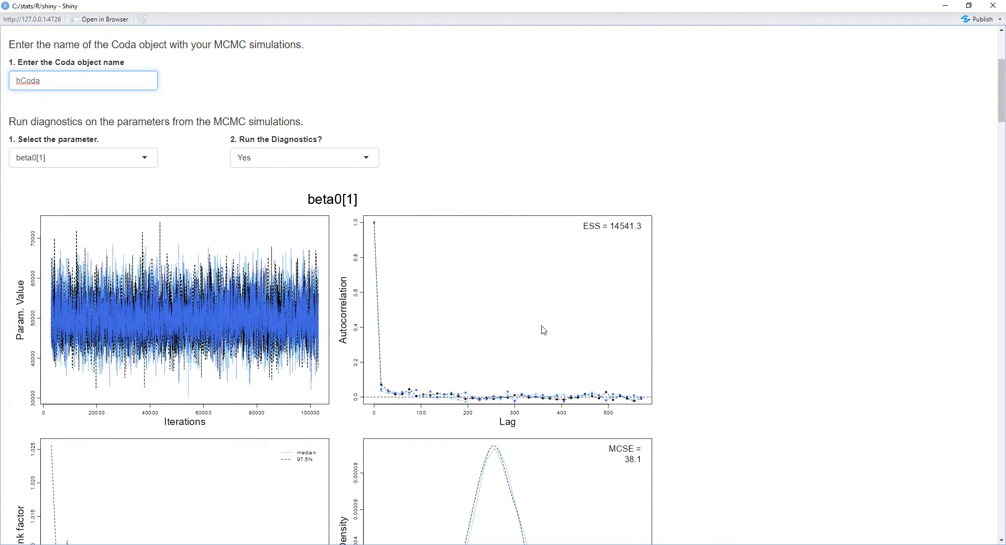
click(148, 162)
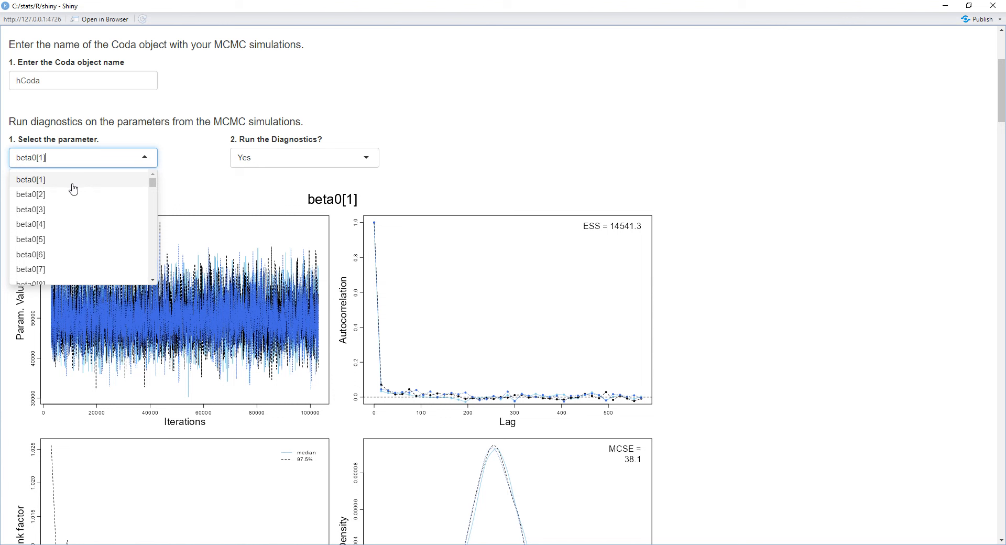
drag(152, 183, 153, 276)
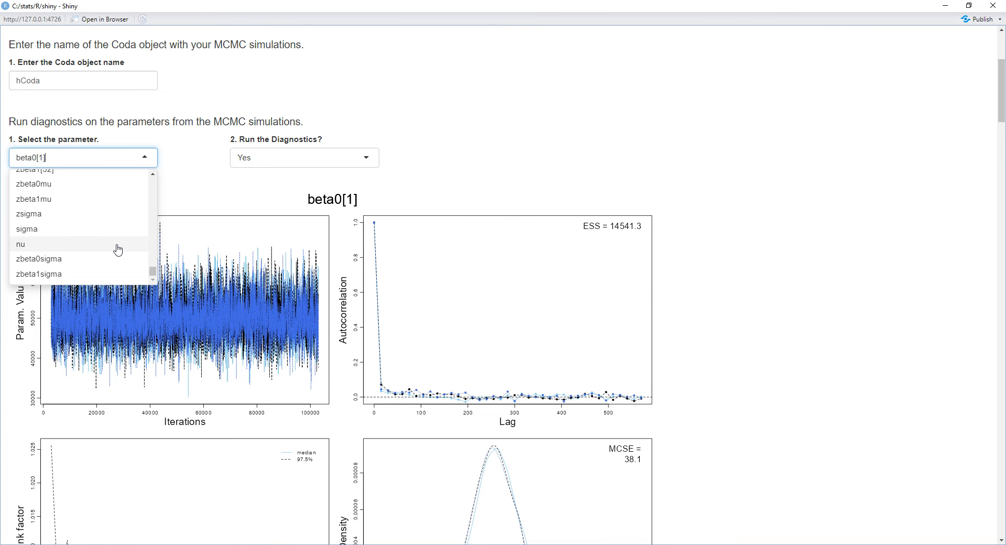
scroll(118, 251, up, 5)
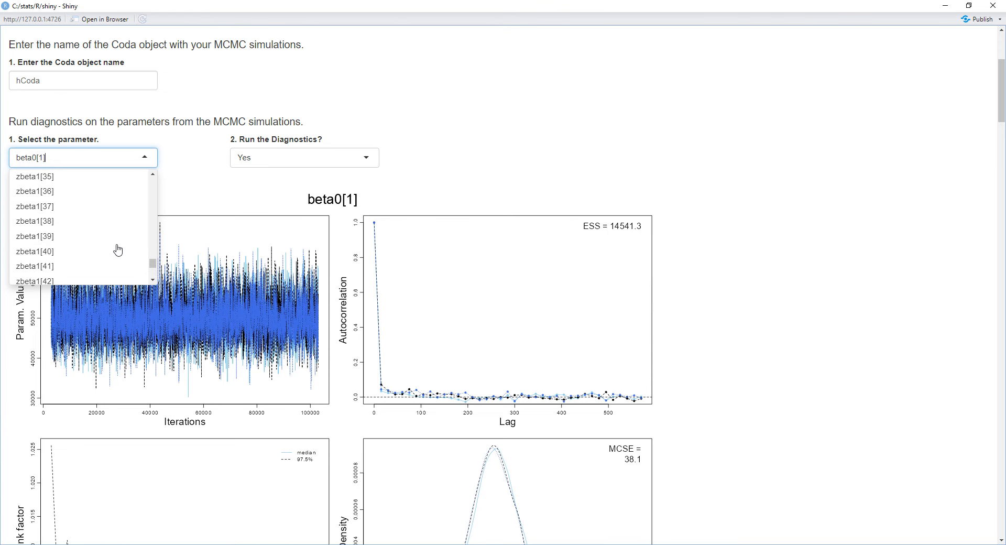
scroll(118, 251, down, 1)
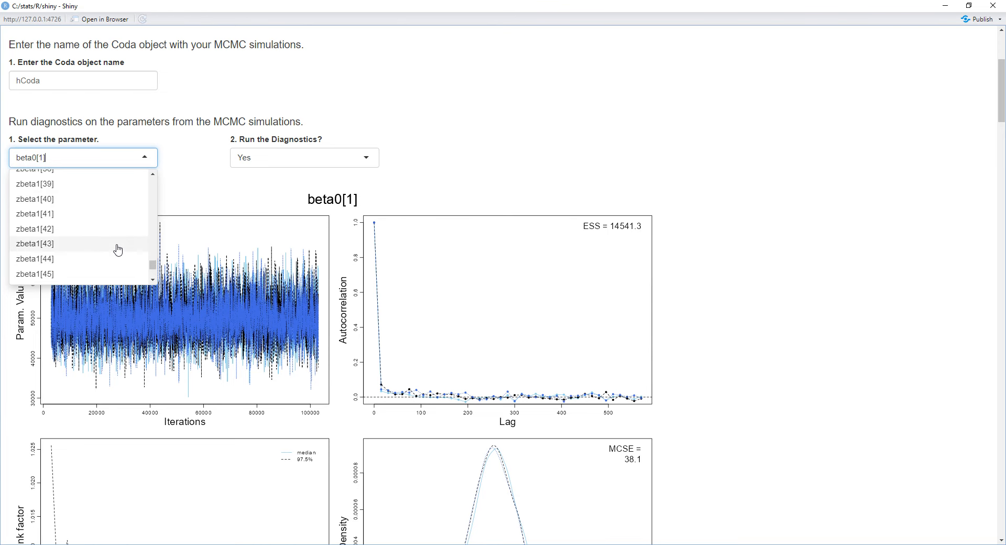
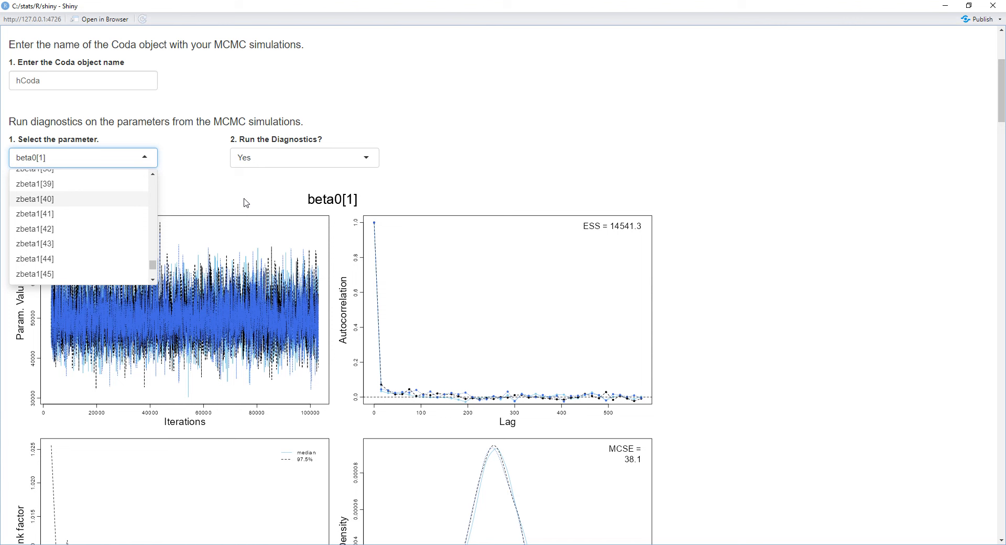
click(247, 203)
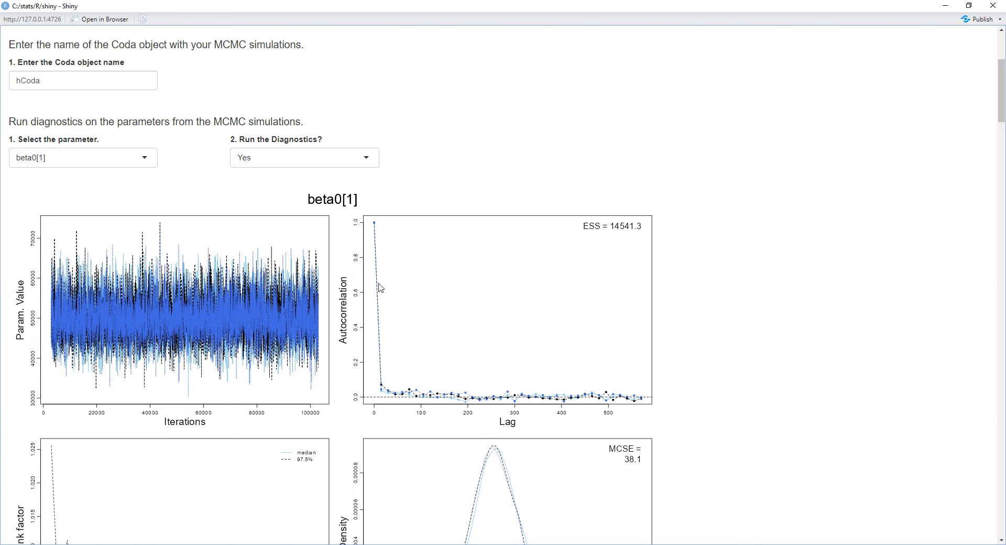
scroll(475, 291, down, 1)
scroll(476, 291, down, 2)
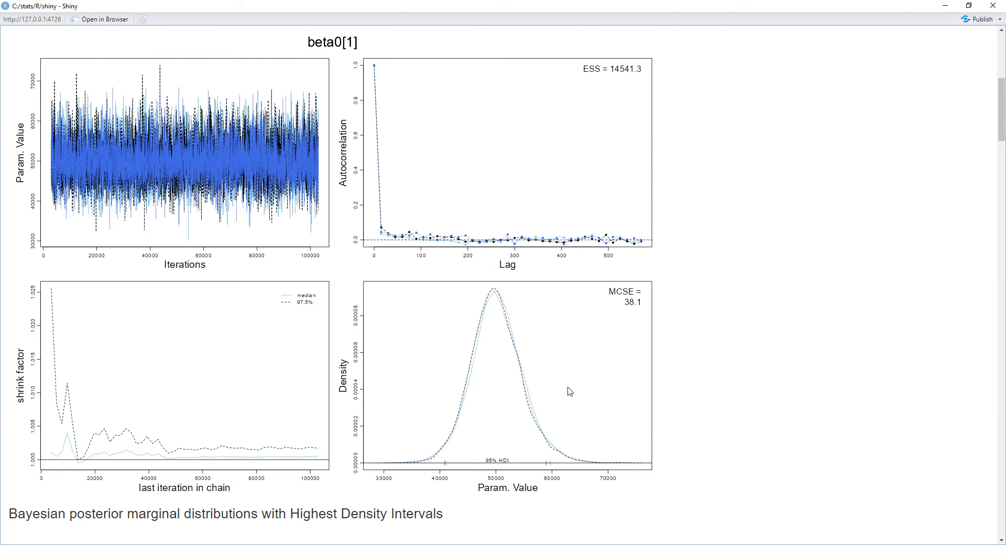
scroll(501, 446, down, 2)
scroll(501, 446, down, 3)
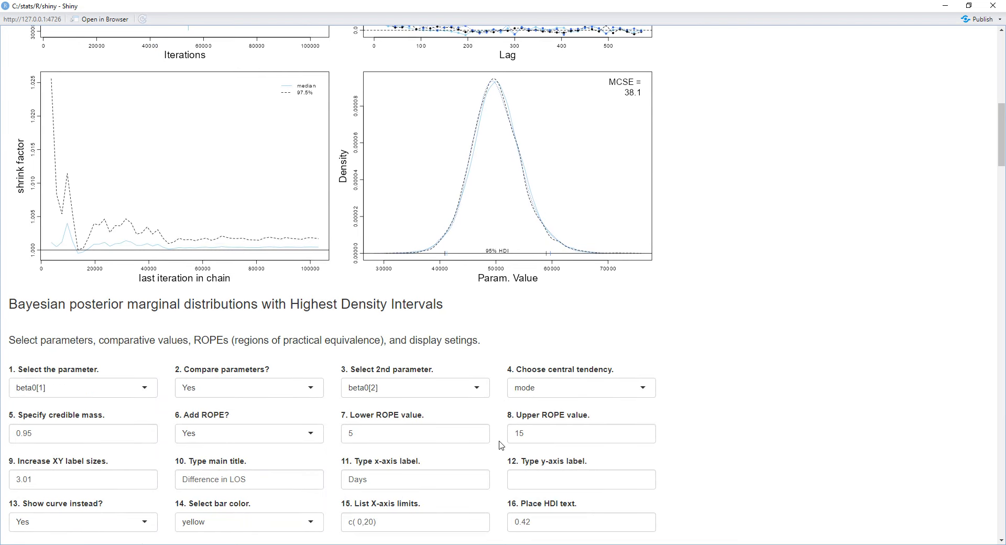
scroll(501, 446, up, 1)
scroll(502, 446, up, 2)
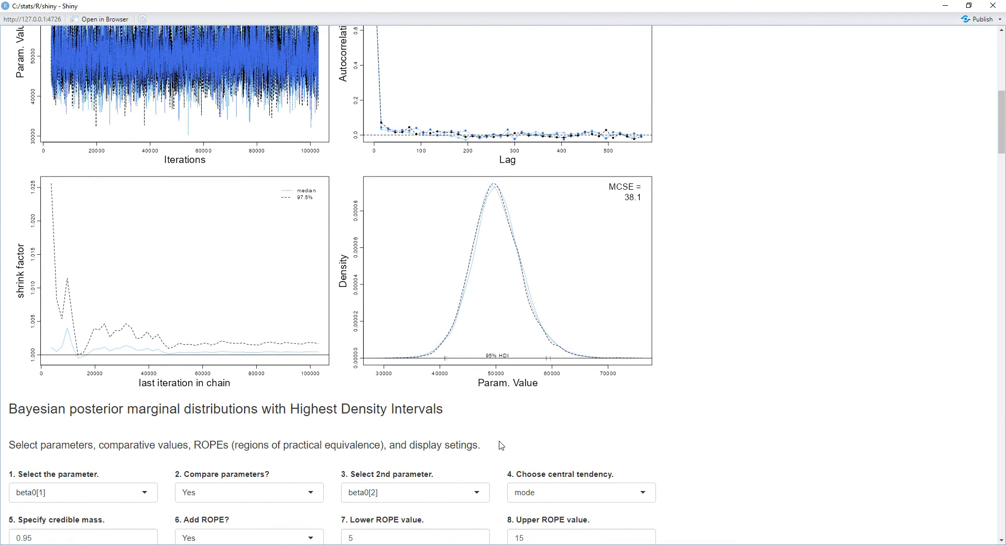
- Turn off the HDI plot in the posterior marginal distributions section by setting Run HDI plot to No
scroll(502, 446, down, 8)
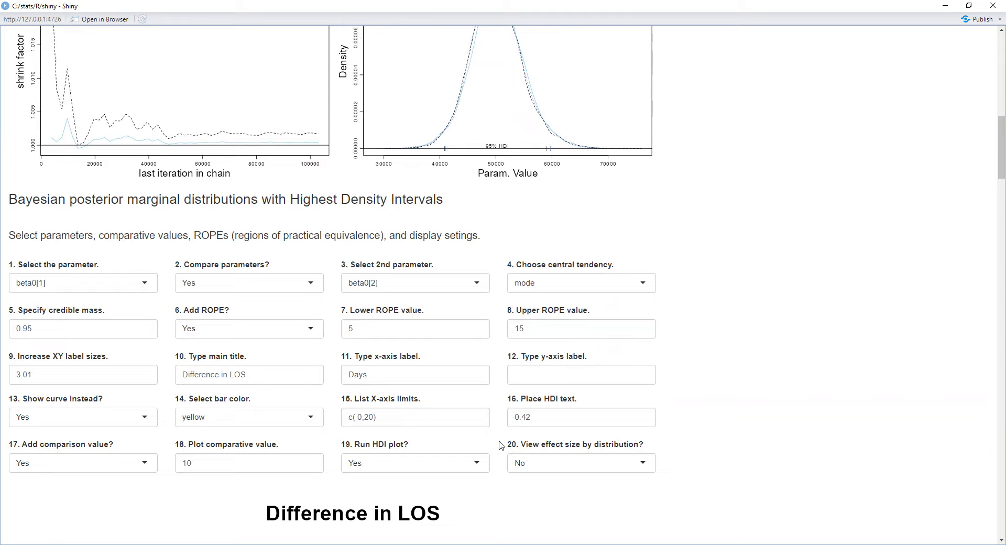
scroll(502, 445, up, 1)
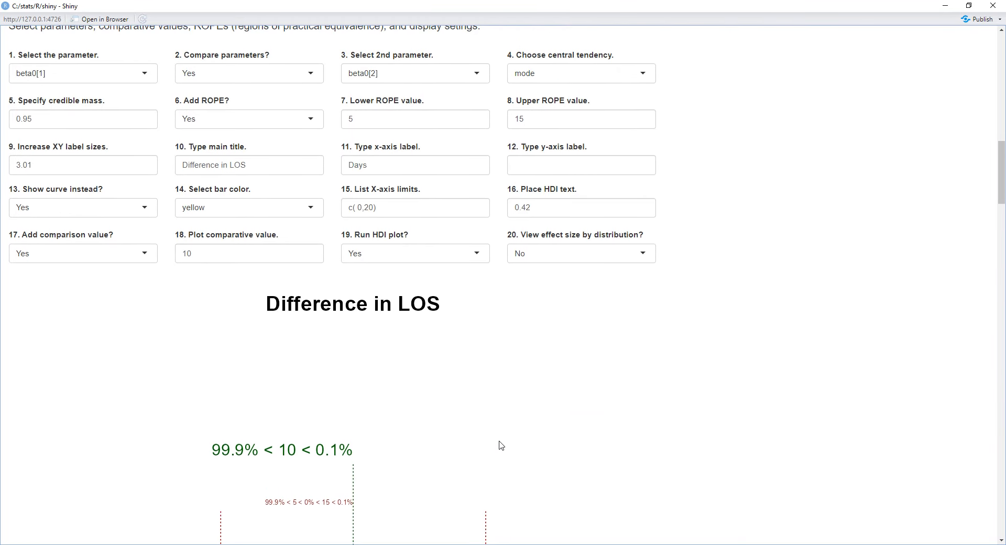
click(472, 264)
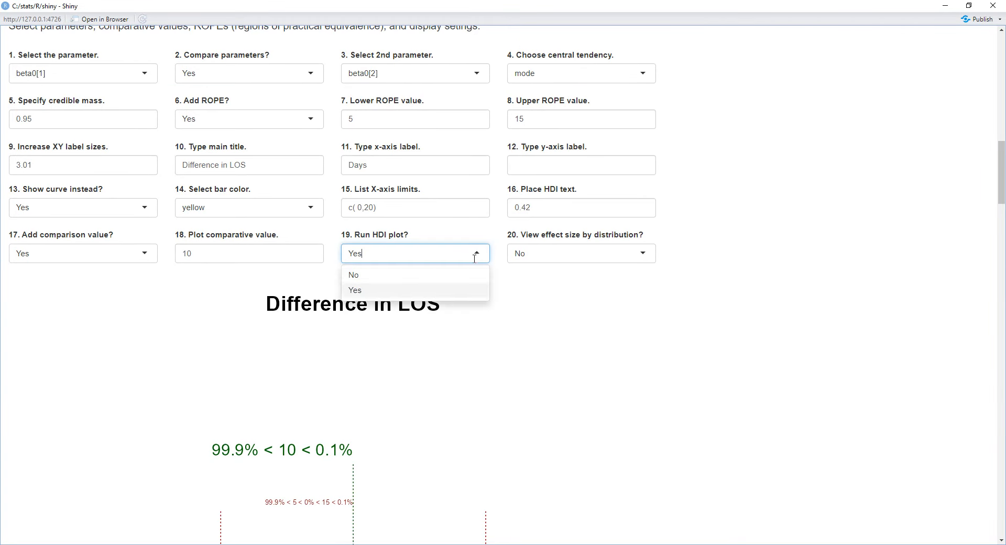
click(473, 275)
- Set the group Posterior Predictive Check type to OLS: Linear
scroll(499, 439, down, 3)
scroll(498, 439, down, 8)
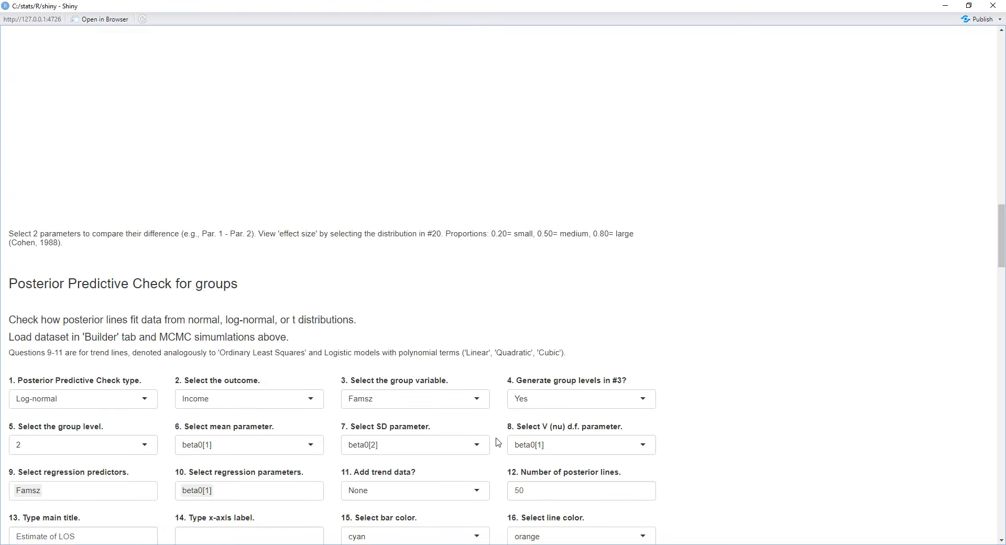
scroll(498, 442, down, 1)
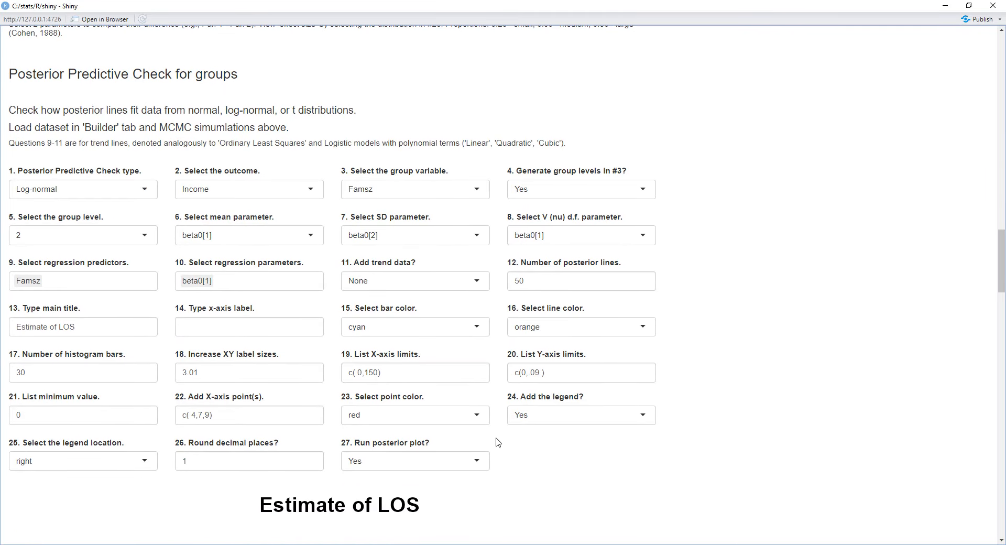
click(146, 189)
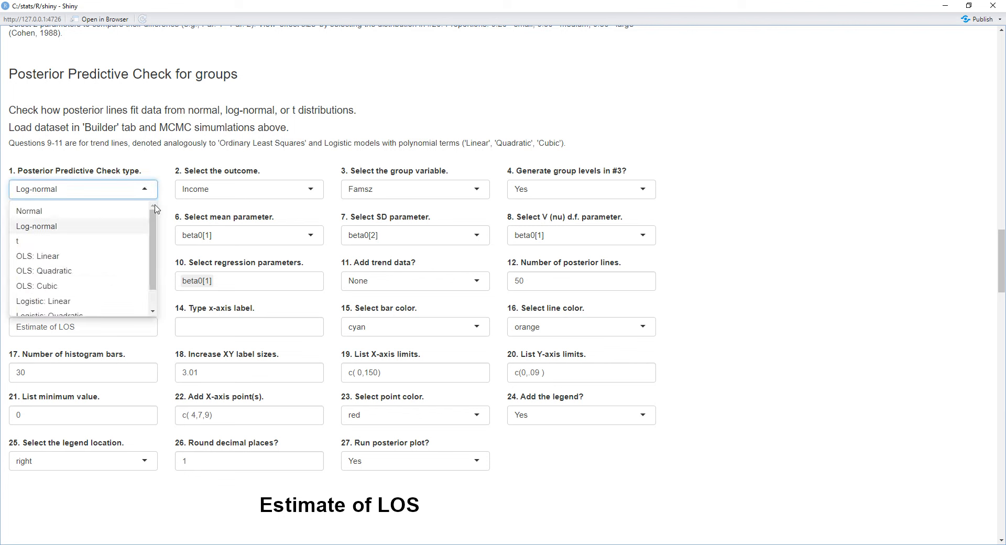
click(135, 256)
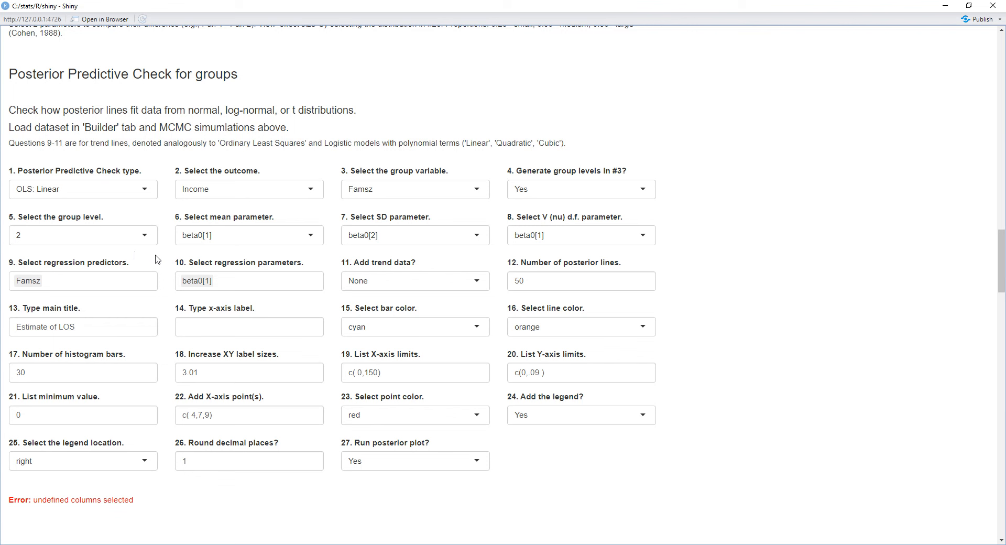
- Check the outcome choices, keeping Income, and set the generation of group levels to No
click(320, 195)
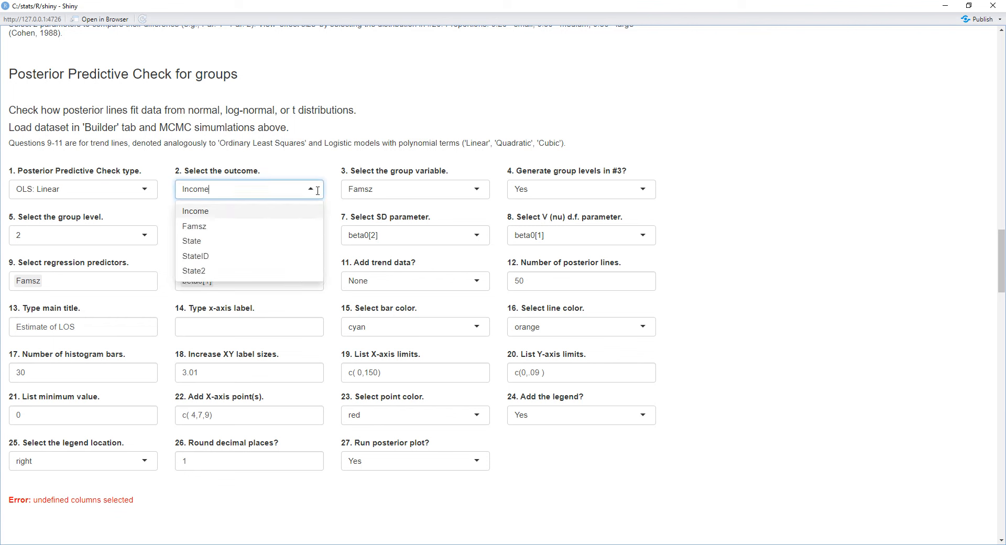
click(316, 168)
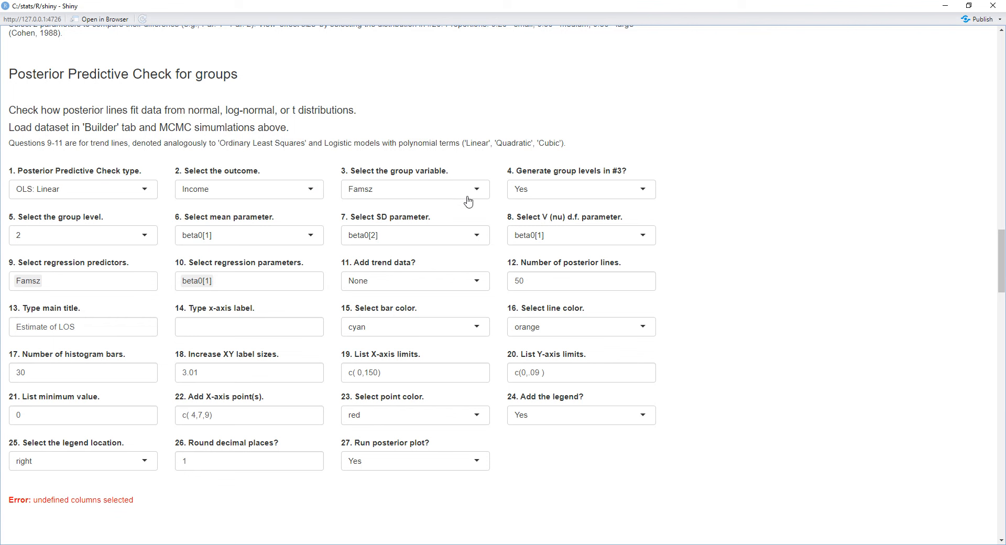
click(642, 189)
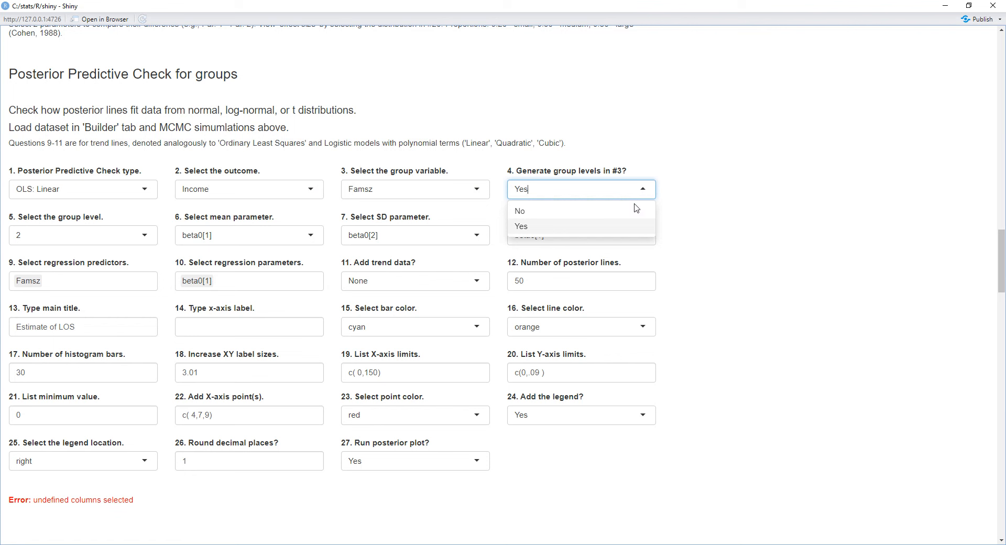
click(635, 211)
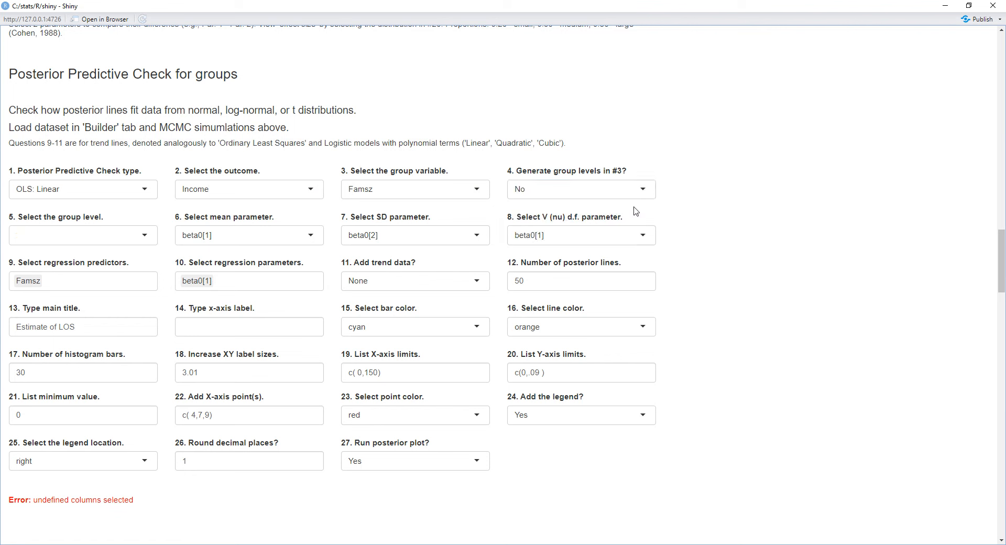
- Search the mean parameter choices for beta and keep beta0[1] selected
click(312, 235)
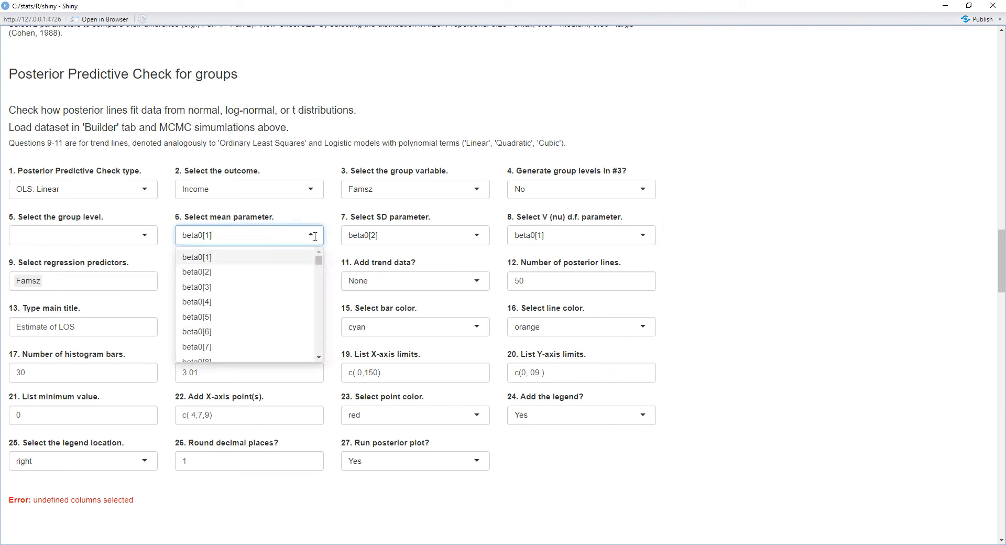
key(BackSpace)
text(be)
key(Return)
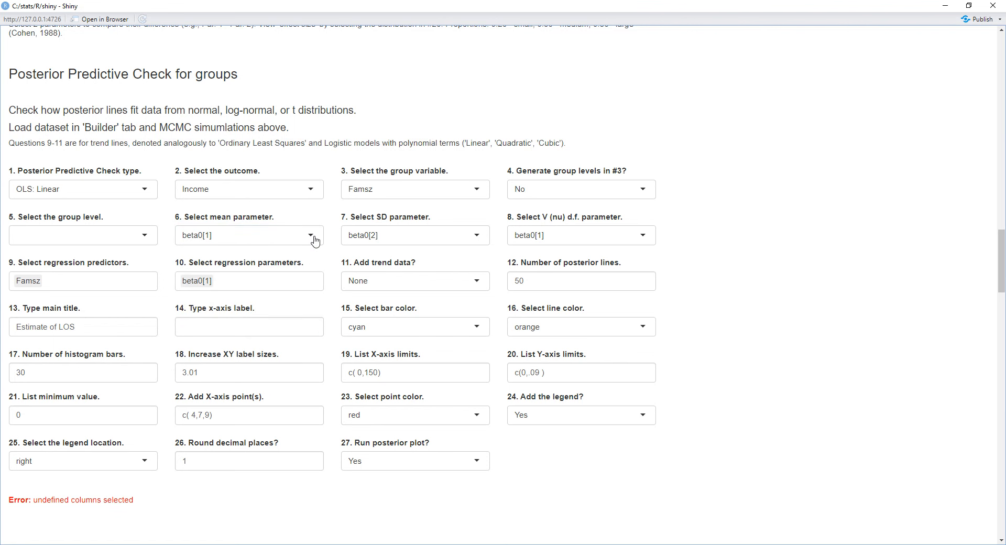
click(312, 237)
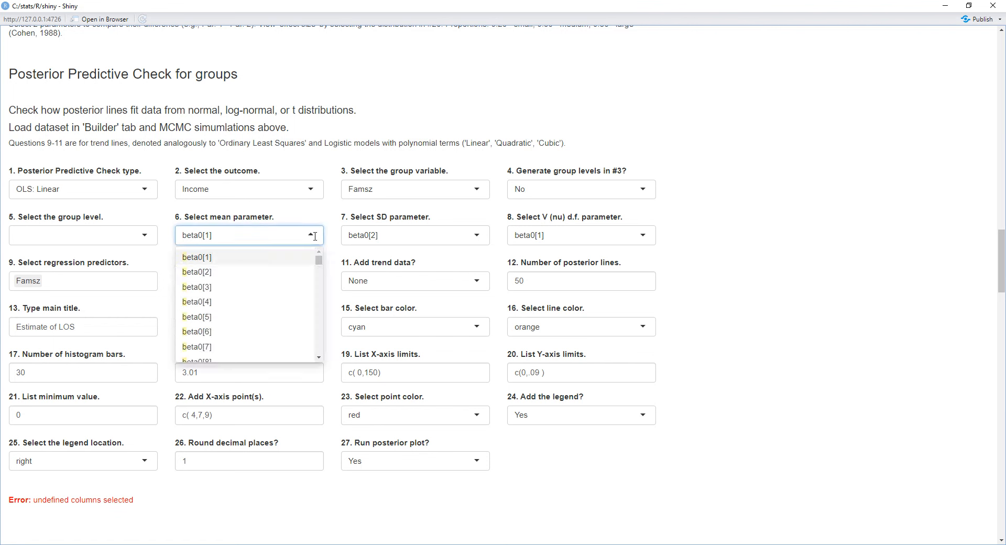
key(BackSpace)
text(beta)
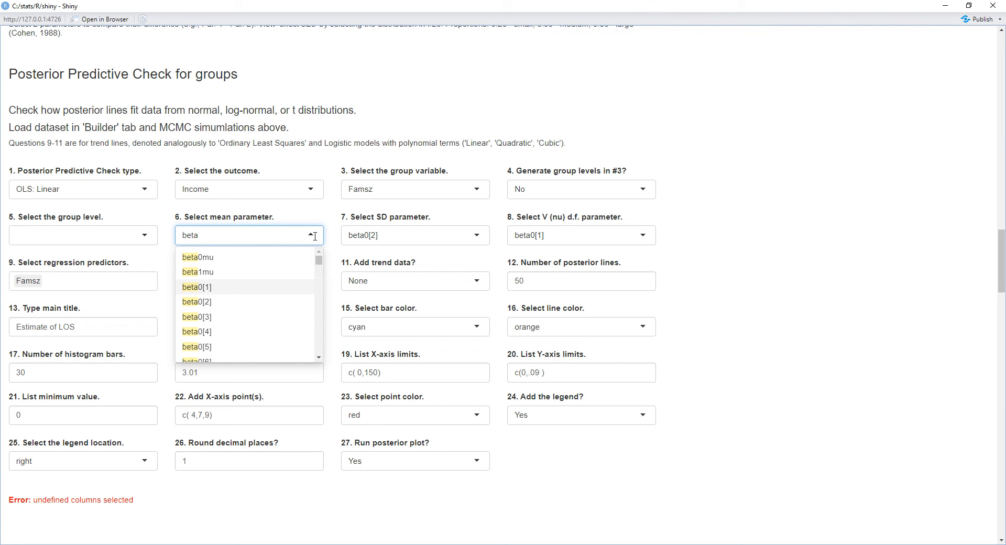
key(Return)
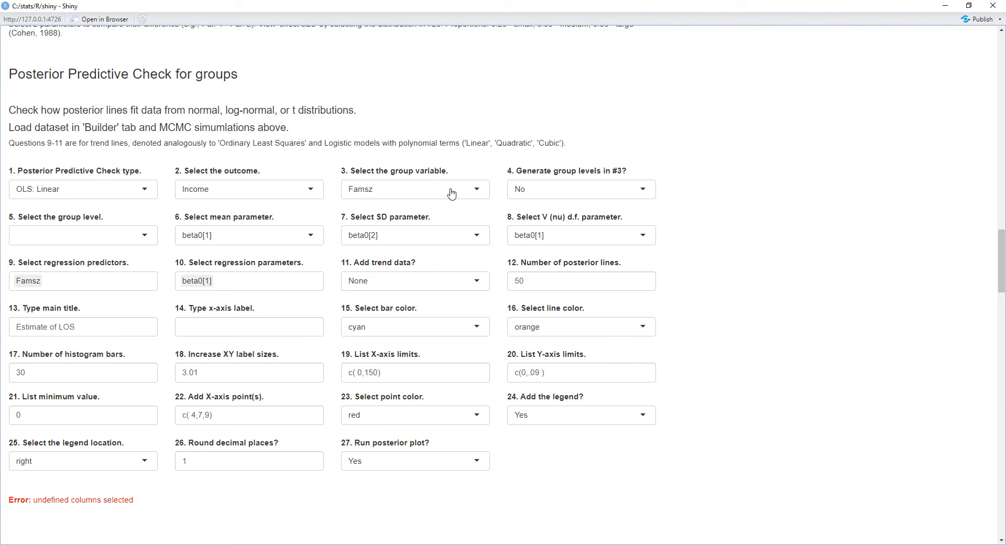
- Set the group variable to StateID and check the regression predictor choices, keeping Famsz
click(477, 193)
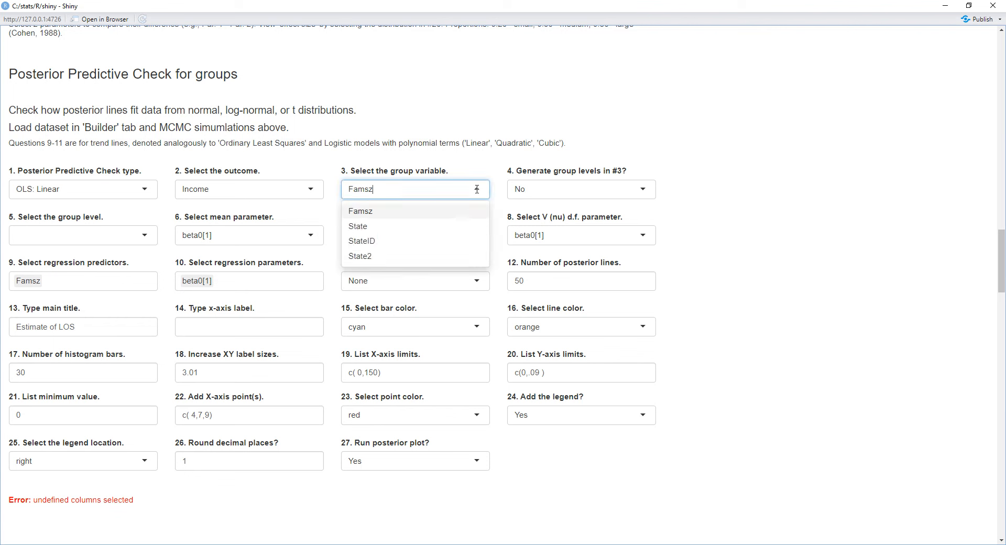
click(450, 242)
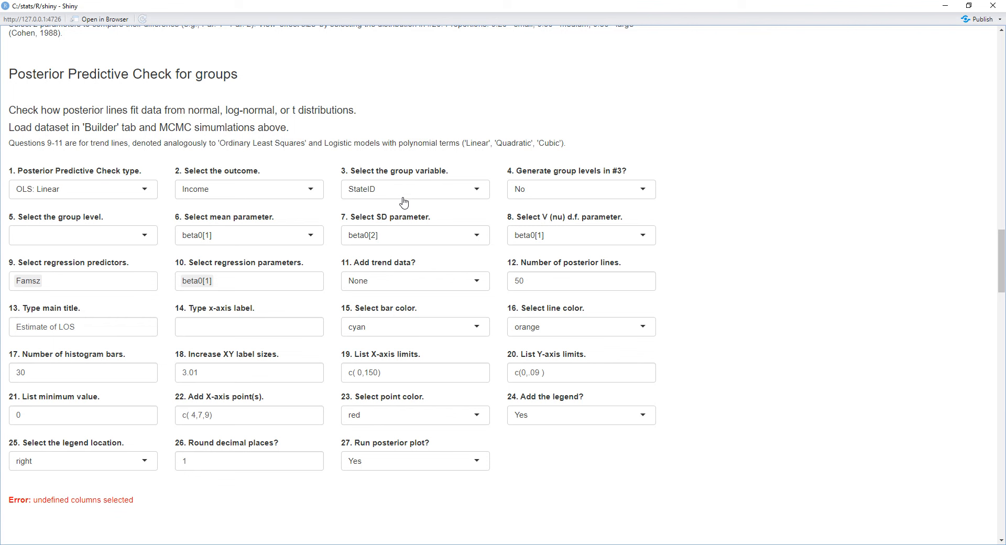
click(108, 278)
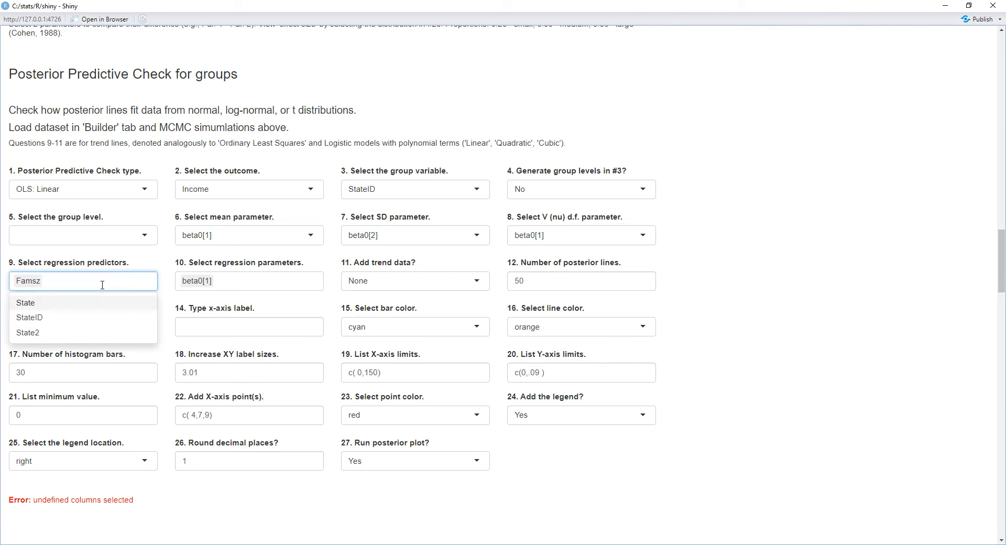
click(164, 283)
click(138, 282)
click(167, 285)
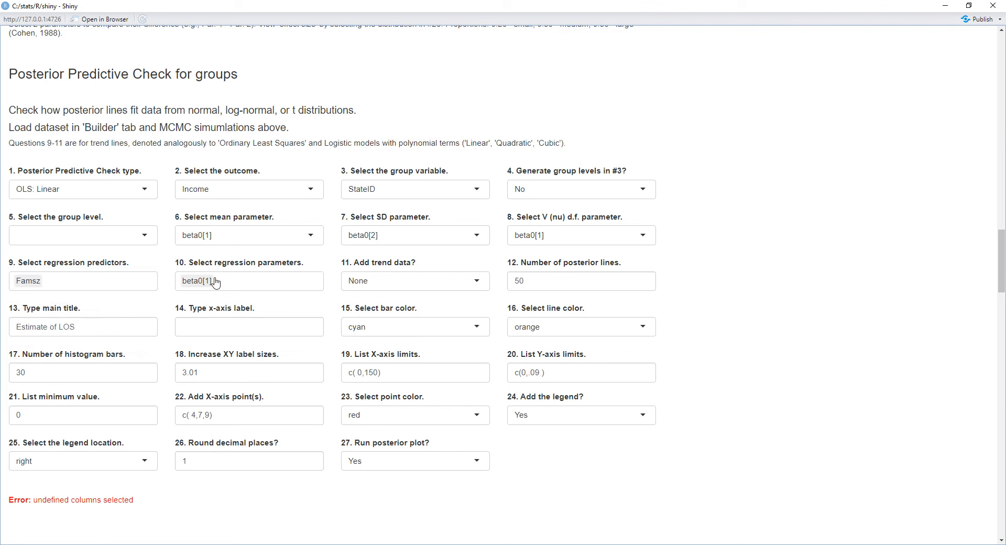
- Replace the regression parameter beta0[1] with beta0mu and beta1mu
click(241, 278)
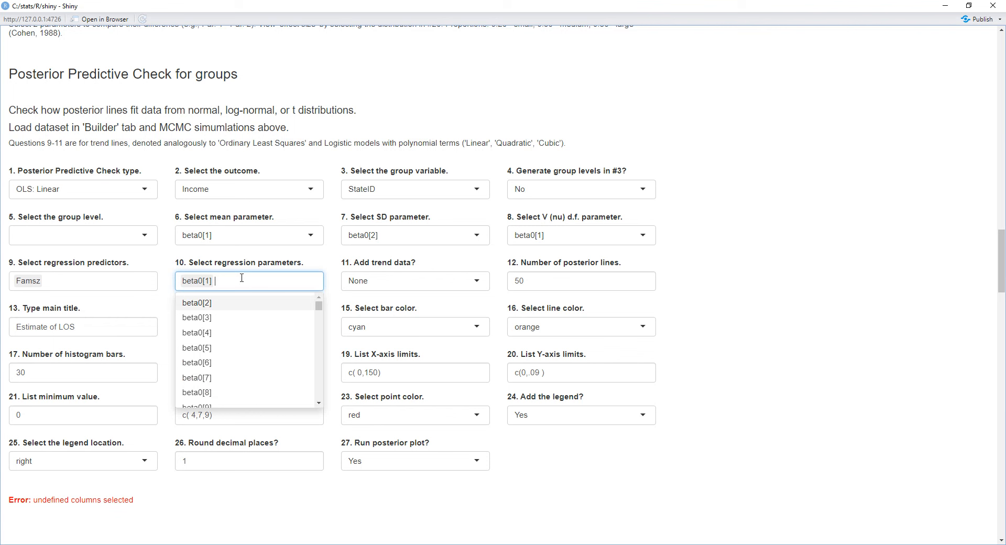
key(BackSpace)
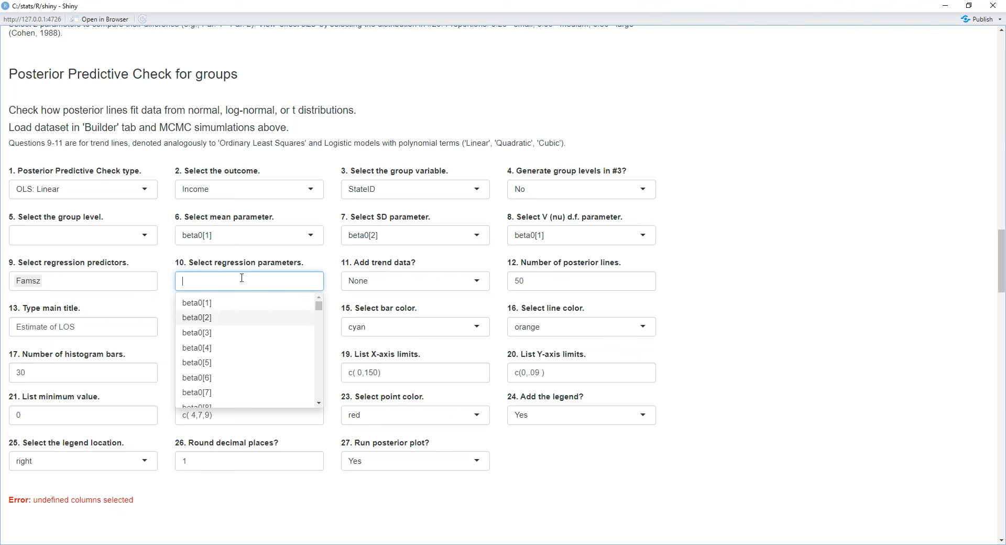
text(beta)
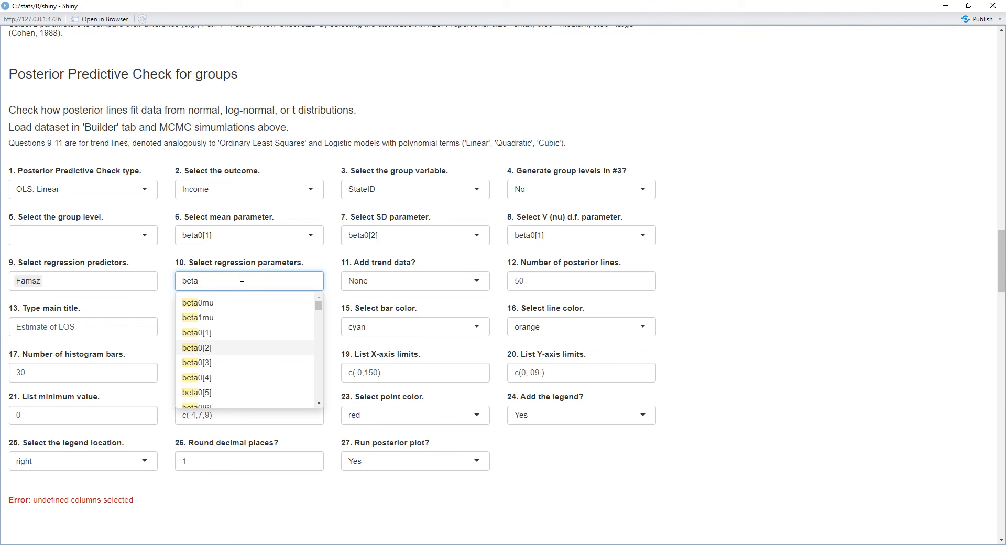
text(0)
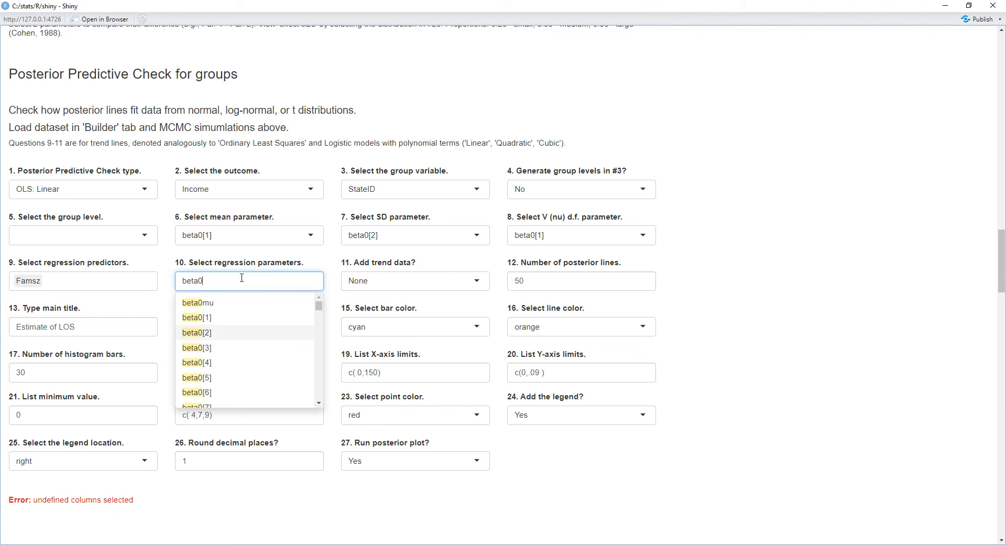
click(222, 304)
text(bet)
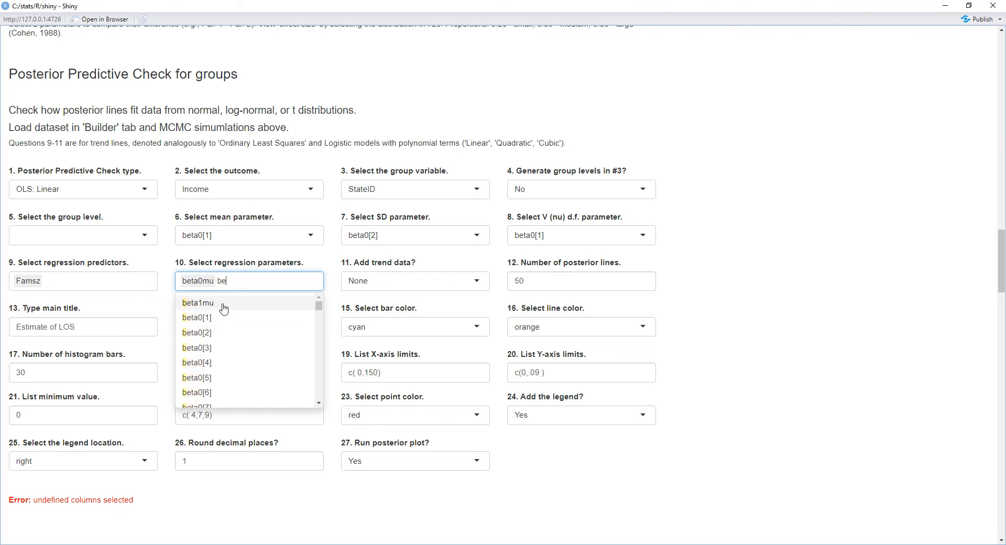
text(a)
click(224, 307)
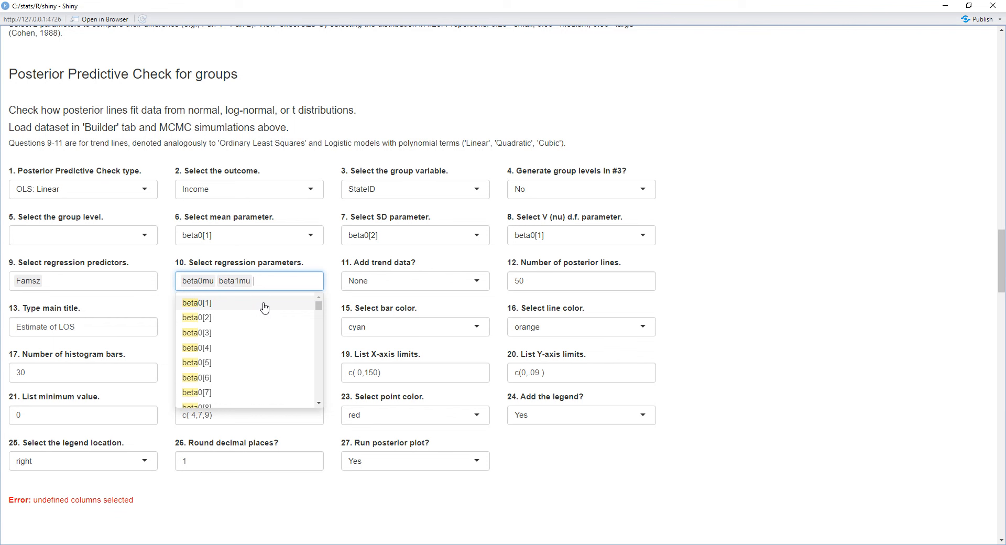
click(319, 270)
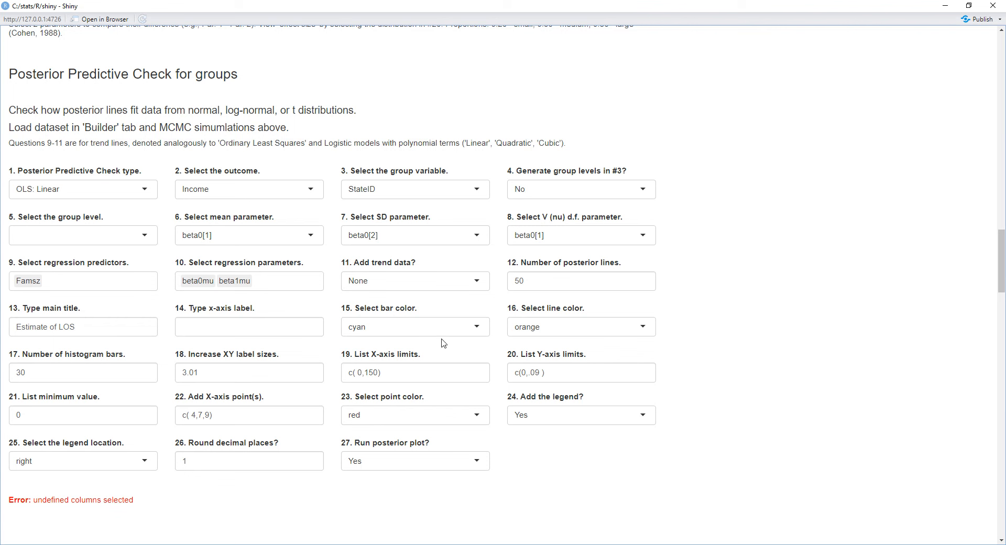
- Clear the values inside the X-axis and Y-axis limits, leaving c( ) for both
click(376, 370)
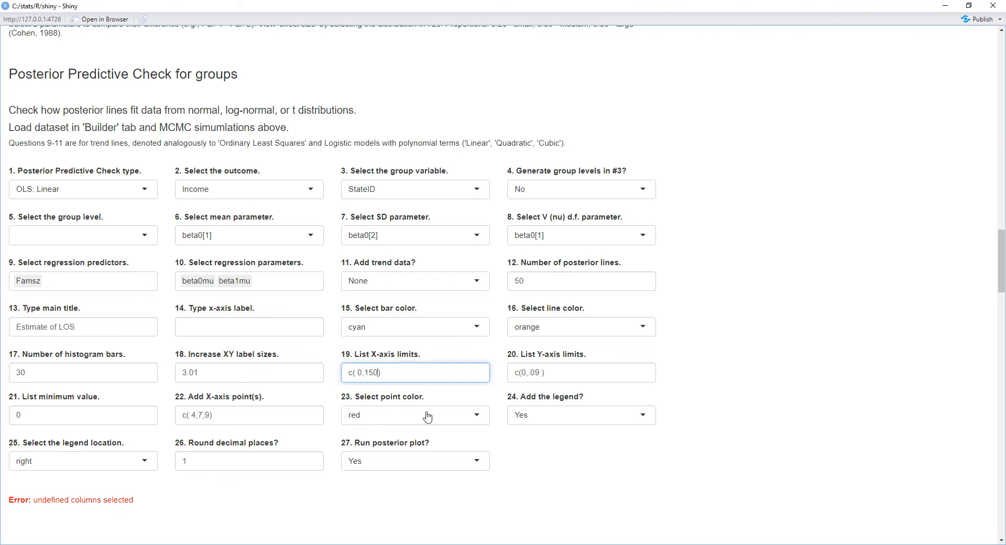
key(ctrl+shift+Left)
key(BackSpace)
click(543, 376)
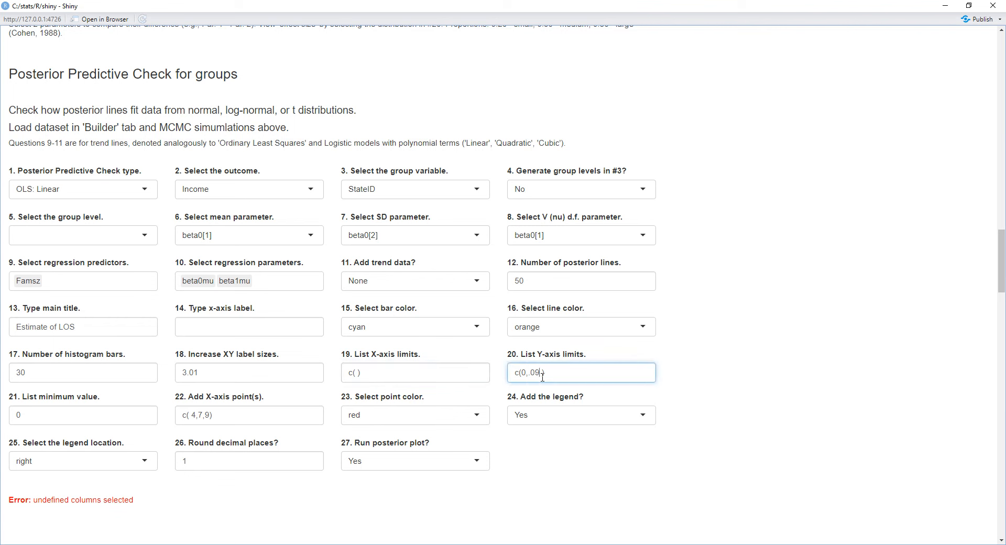
key(ctrl+shift+Left)
key(ctrl+shift+Left)
key(ctrl+shift+Left)
key(BackSpace)
- Reduce the XY label size to 1.81
click(312, 376)
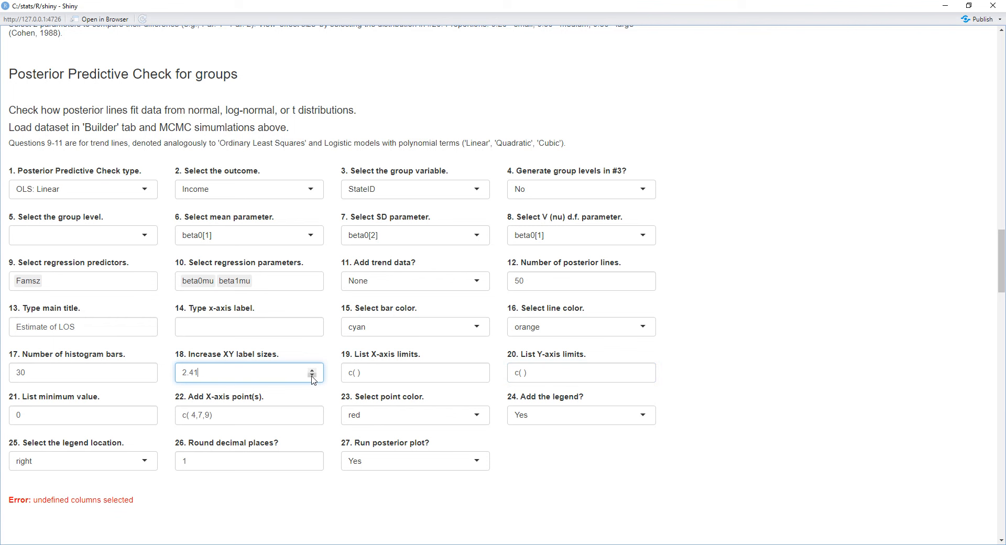
click(312, 377)
click(313, 376)
click(312, 376)
click(325, 350)
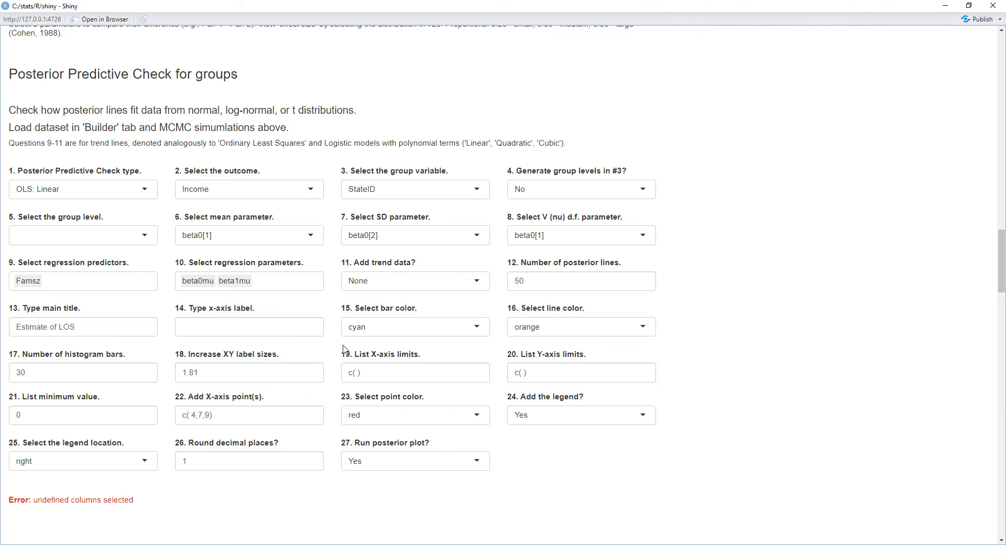
- Clear the X-axis points to c( ) and set adding the legend to No
click(213, 417)
key(ctrl+shift+Left)
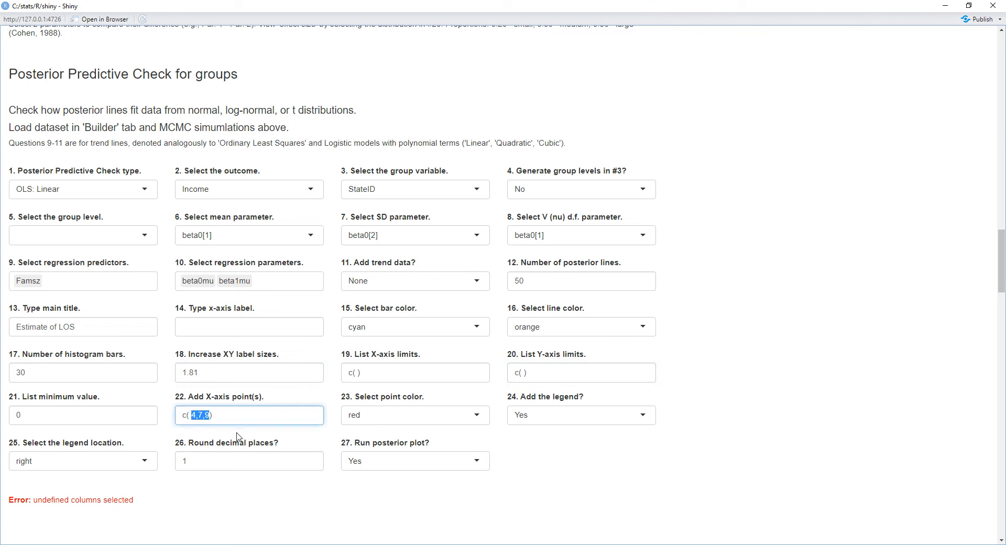
key(BackSpace)
click(605, 416)
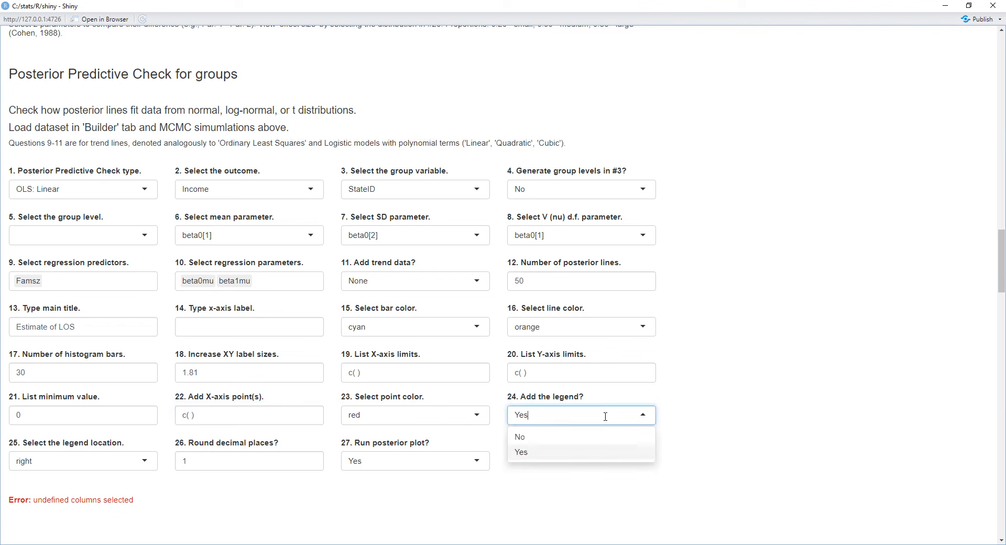
click(606, 441)
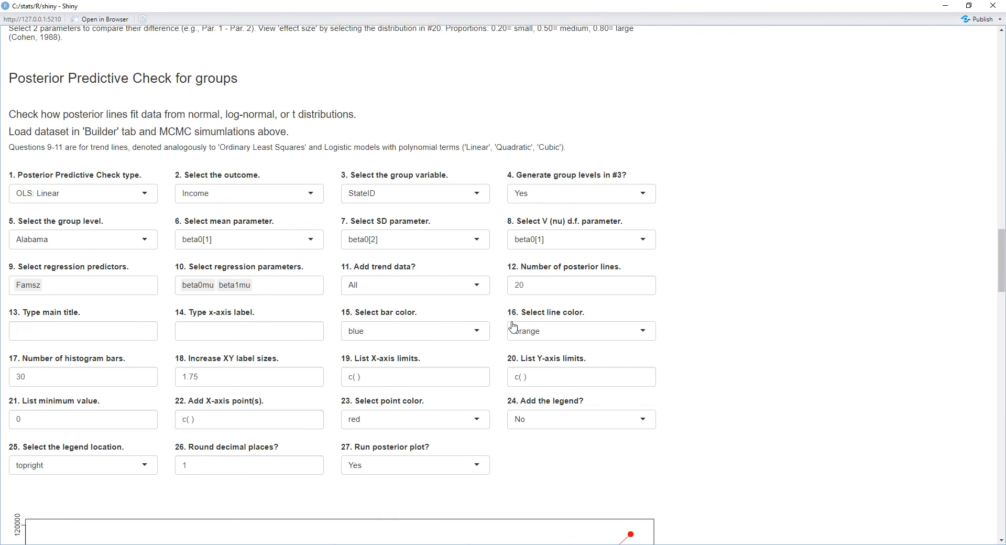
- Examine the group posterior predictive plot, comparing the state trend lines with the posterior lines across family sizes
scroll(508, 315, down, 5)
scroll(508, 328, down, 1)
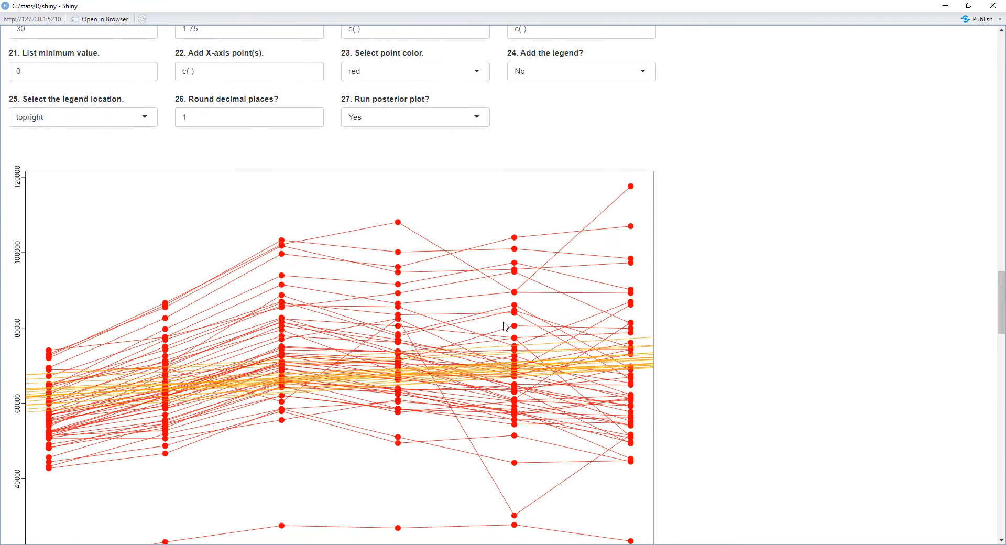
scroll(506, 327, down, 1)
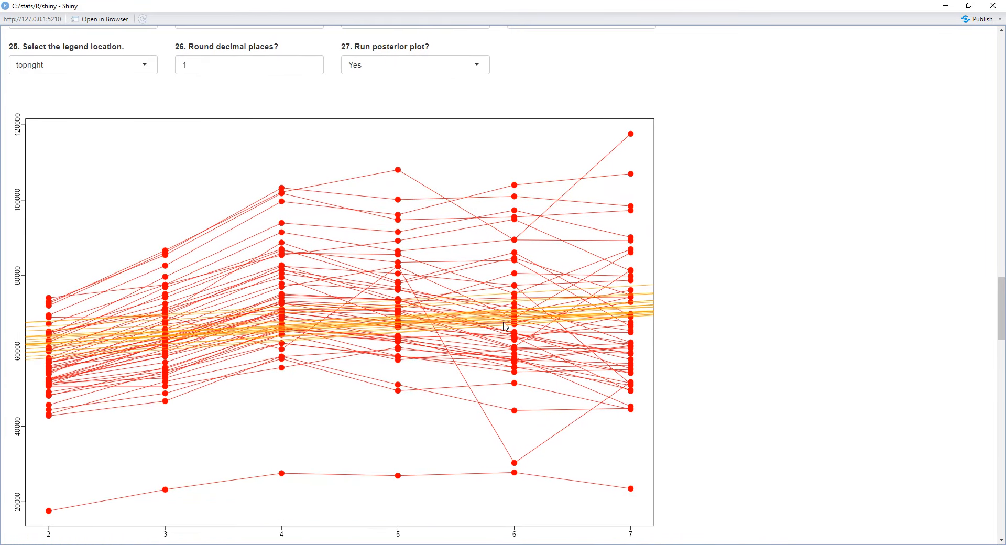
scroll(505, 326, up, 1)
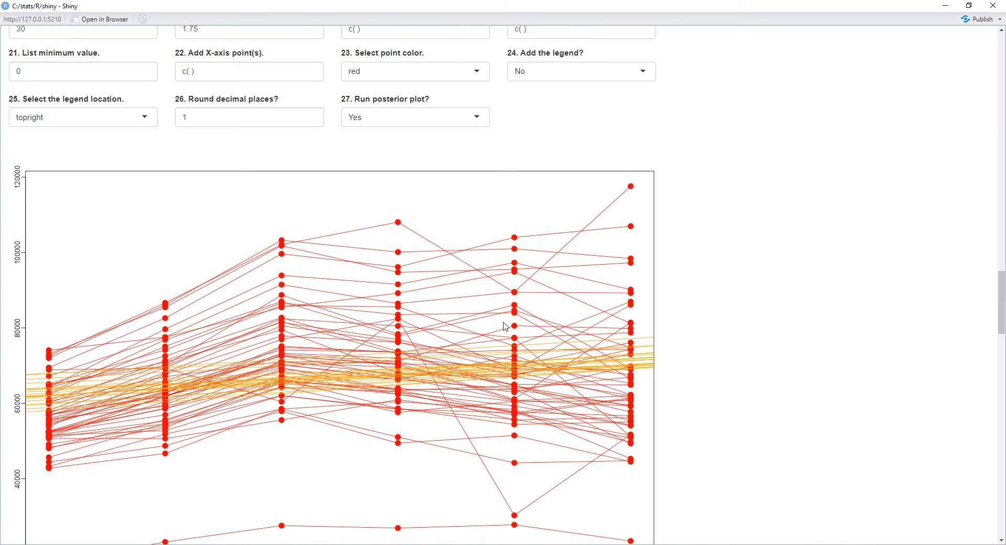
scroll(504, 327, down, 3)
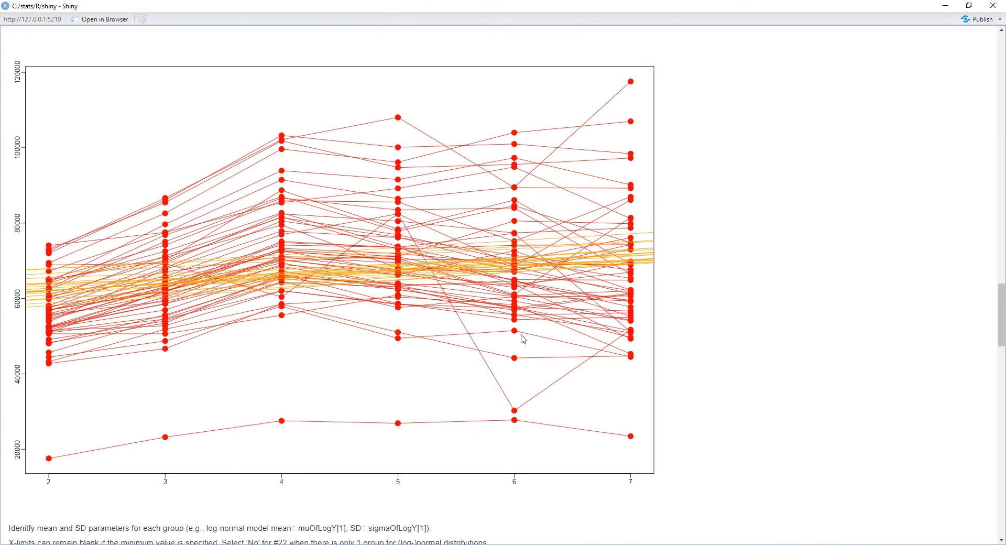
scroll(523, 338, up, 4)
scroll(523, 338, up, 4)
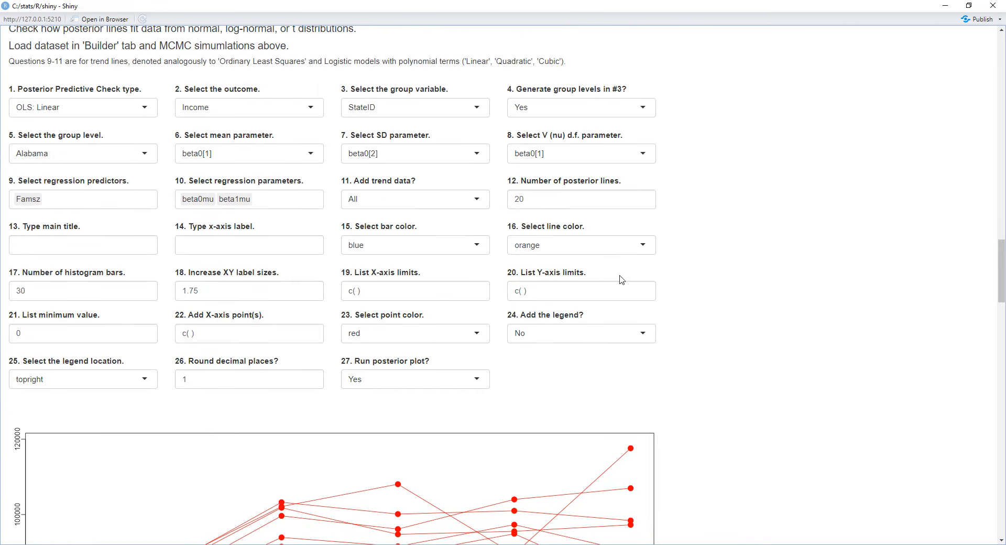
click(643, 247)
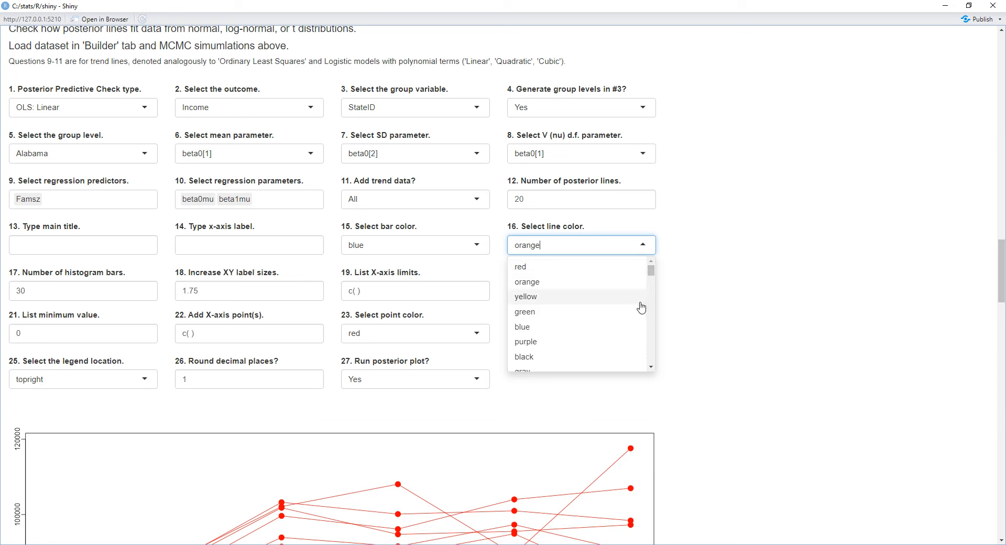
key(BackSpace)
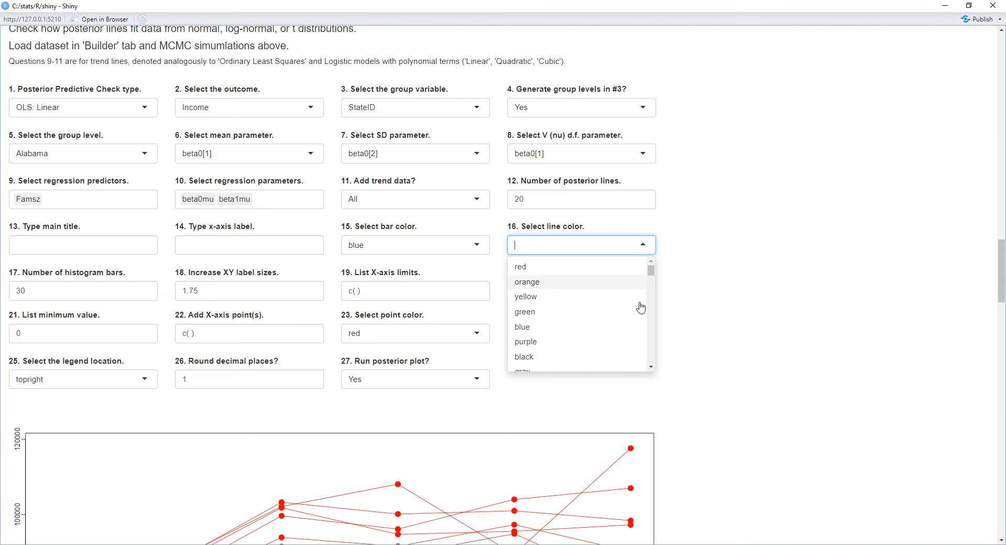
key(Return)
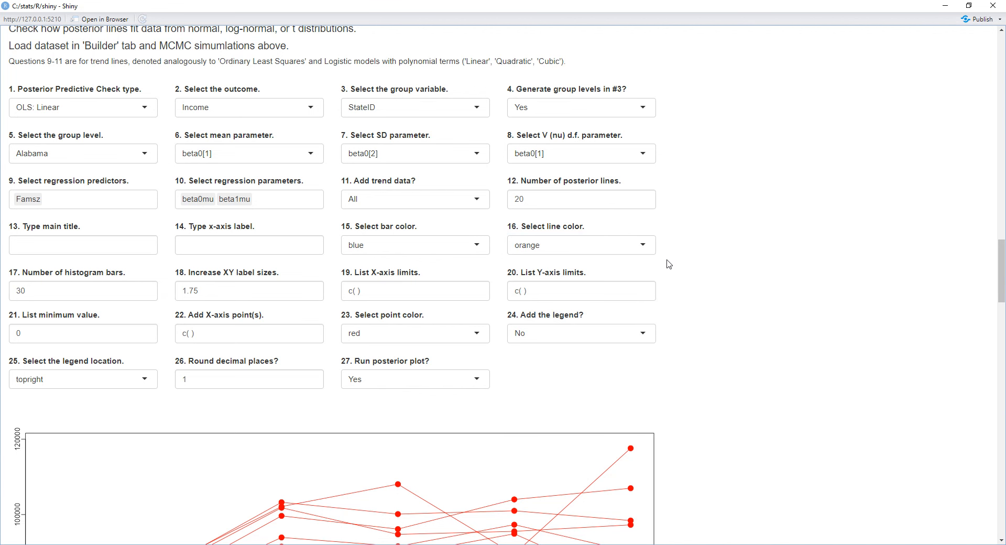
- Set the posterior line color to magenta and check the lines in the plot
click(640, 252)
key(BackSpace)
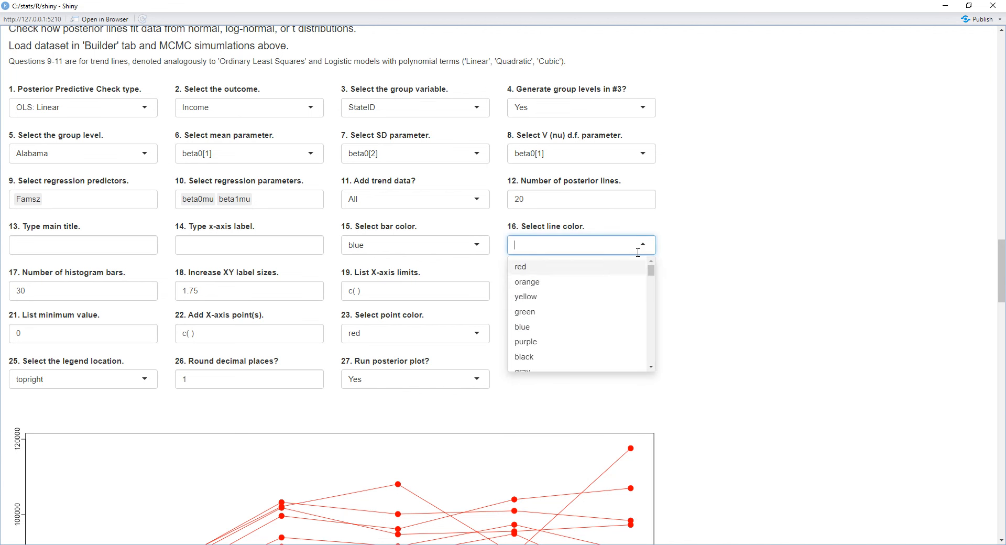
text(mage)
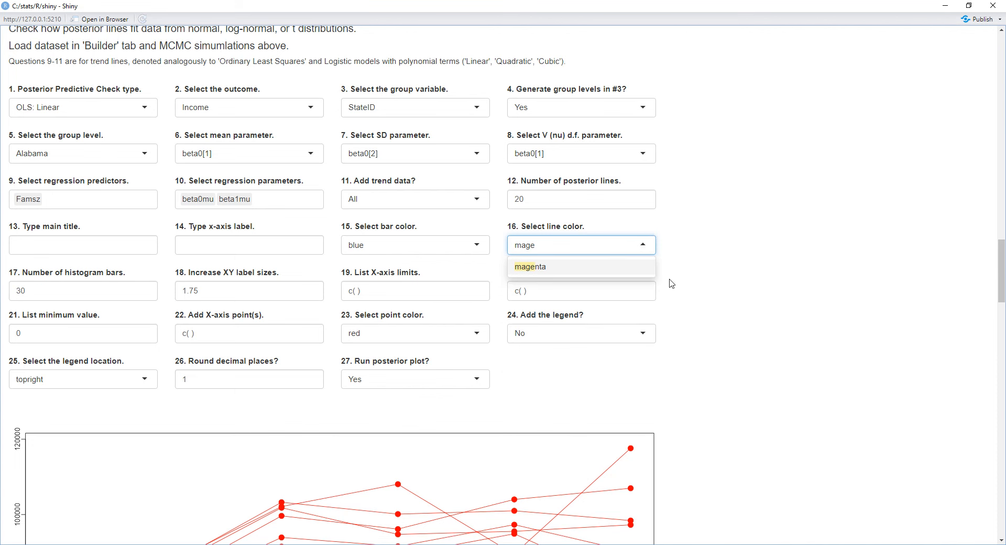
click(593, 268)
scroll(711, 357, down, 1)
scroll(710, 357, down, 3)
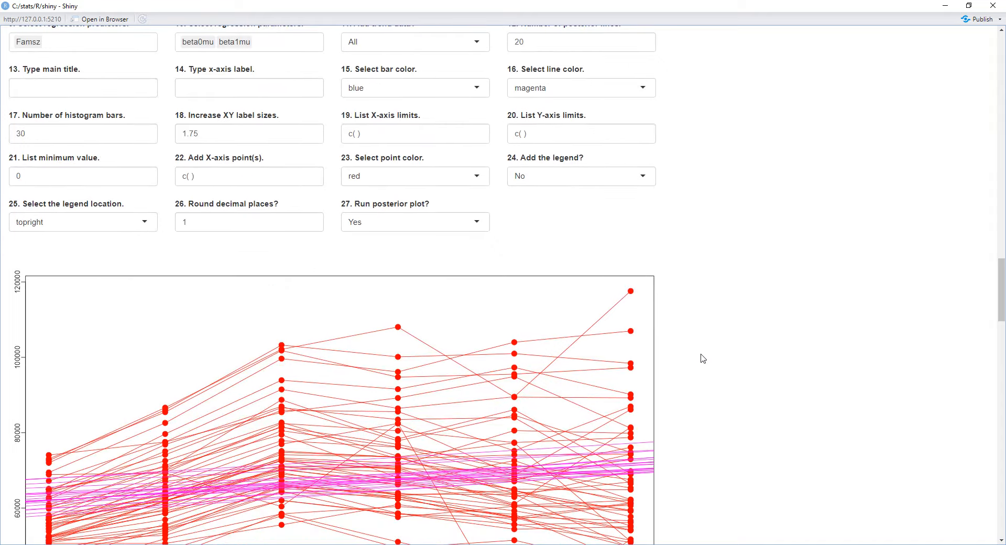
scroll(483, 402, down, 1)
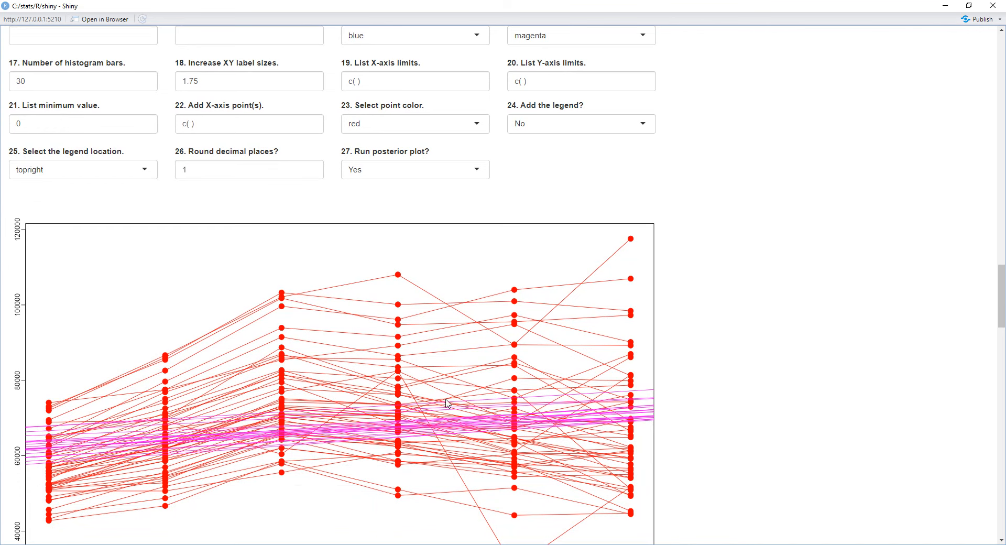
- Set the point color to thistle and check the state data in the plot
scroll(465, 388, up, 1)
scroll(472, 381, up, 1)
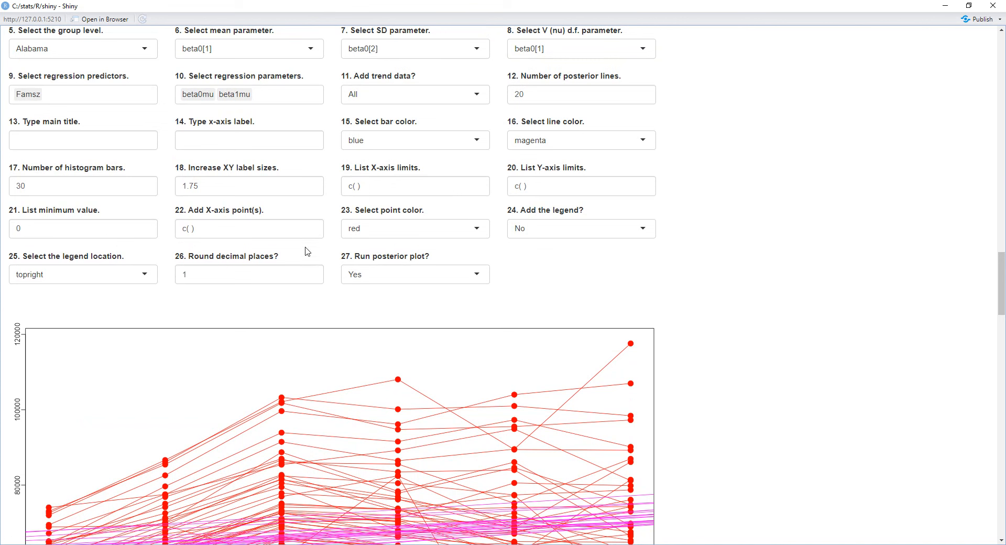
click(478, 232)
key(BackSpace)
text(y)
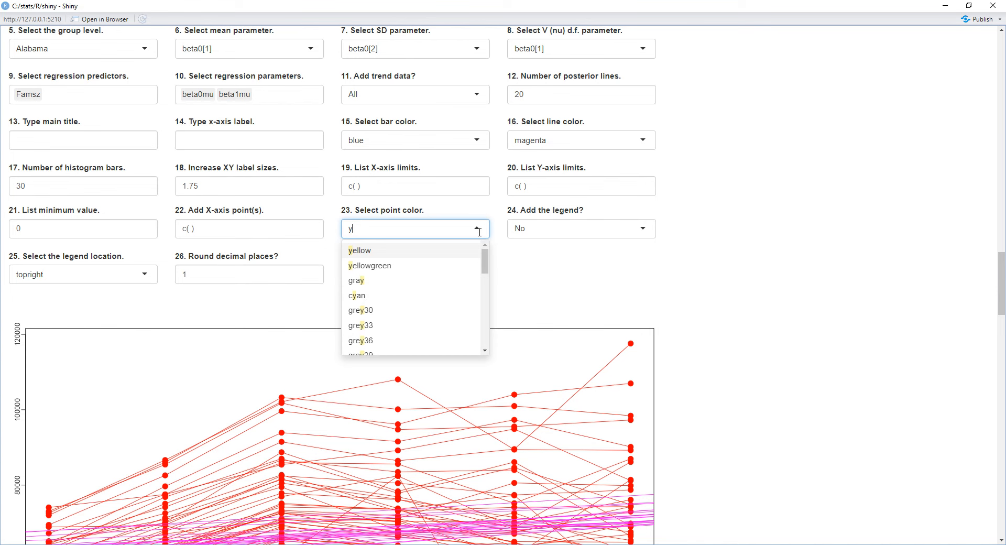
key(BackSpace)
text(thist)
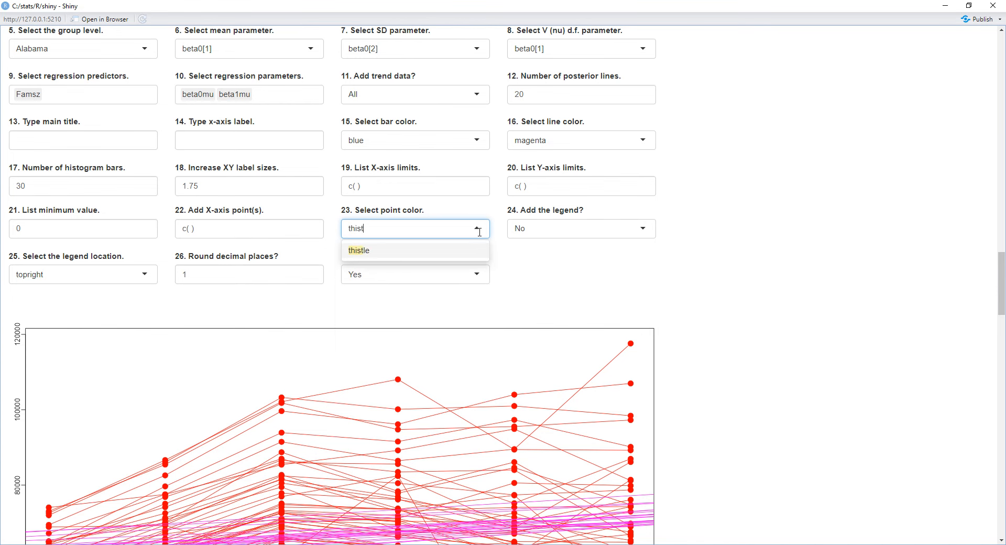
click(460, 251)
scroll(626, 314, down, 4)
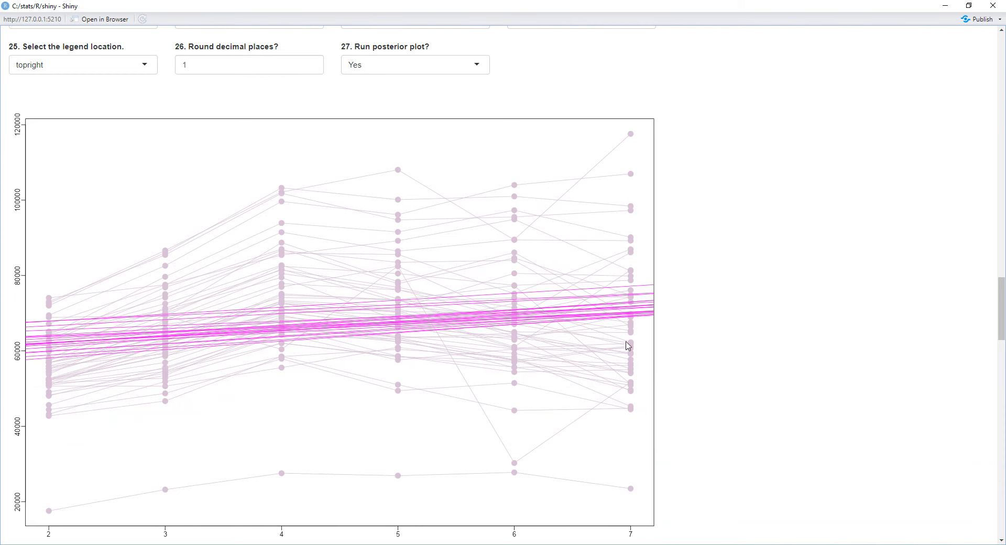
scroll(633, 344, up, 2)
scroll(634, 344, up, 2)
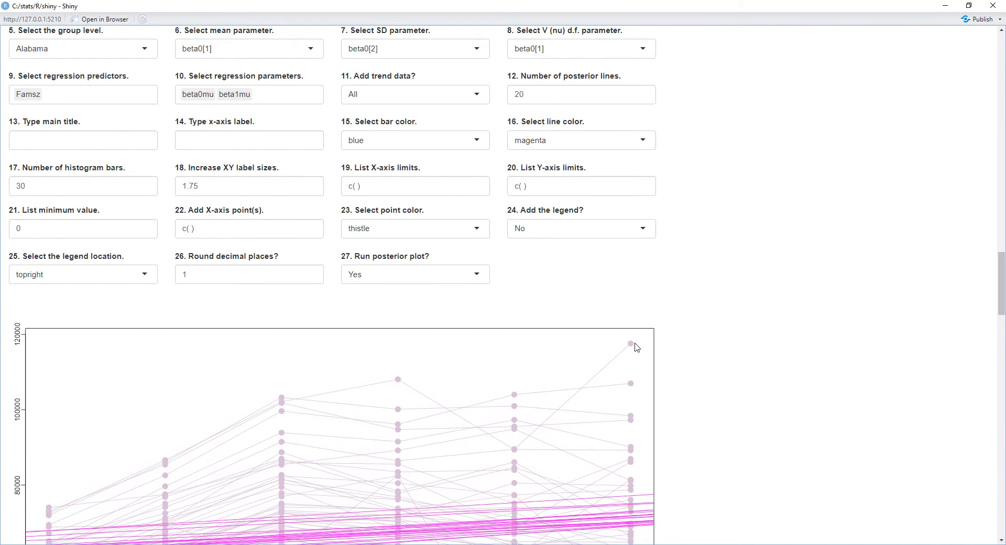
- Set the posterior line color to blue and check the lines against the state data in the plot
scroll(637, 355, up, 2)
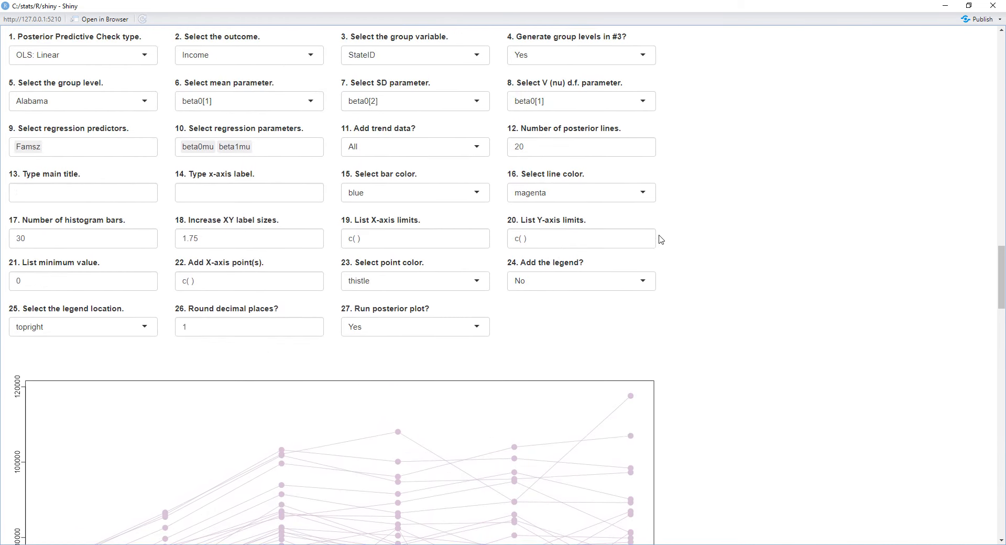
click(645, 195)
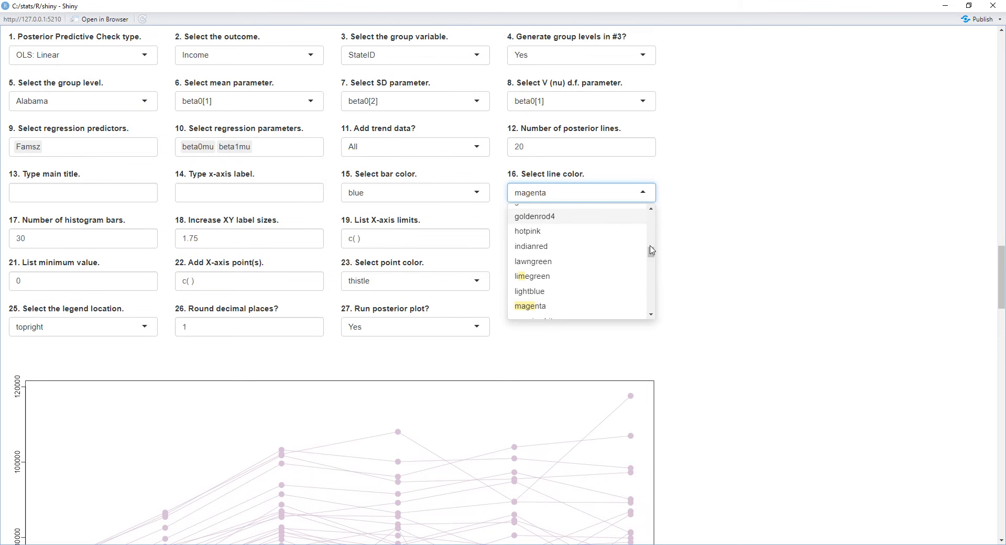
drag(652, 253, 651, 217)
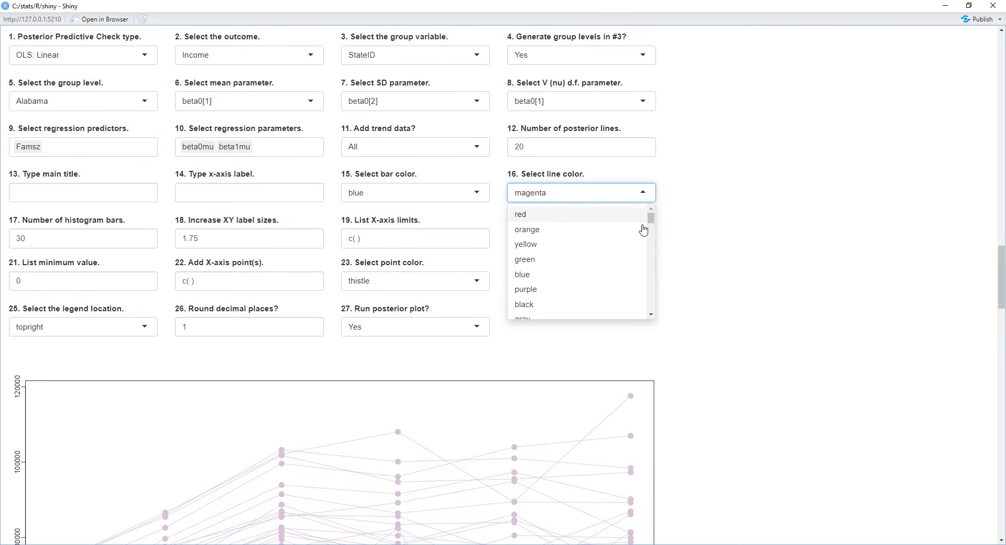
click(629, 274)
scroll(632, 292, down, 5)
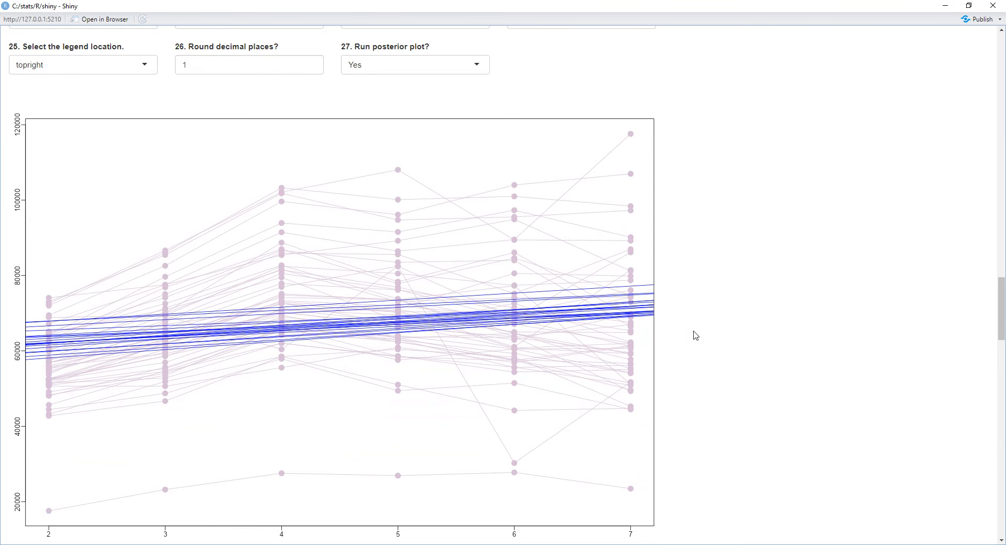
- Set the number of posterior lines to 27 and compare the lines with the state trend data
scroll(696, 336, up, 4)
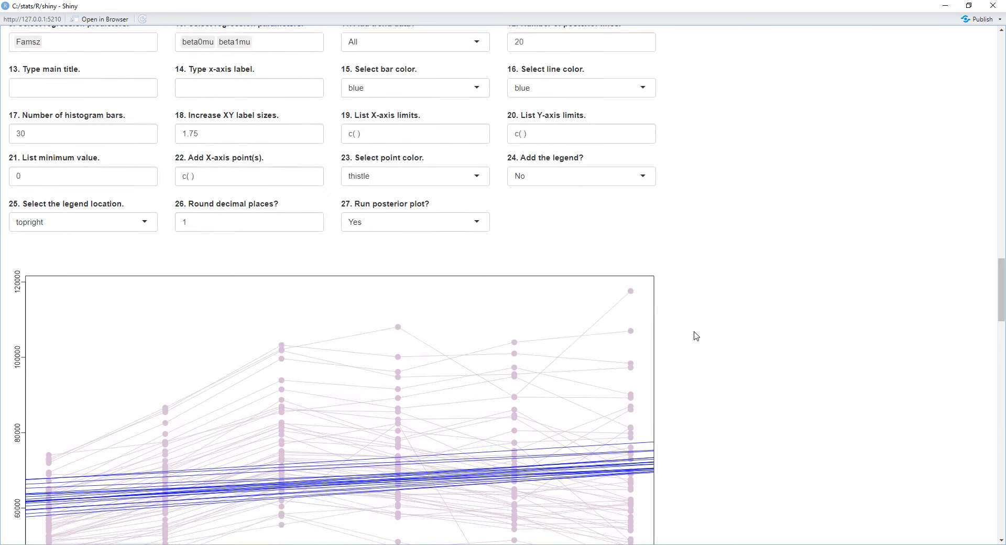
drag(645, 96, 645, 92)
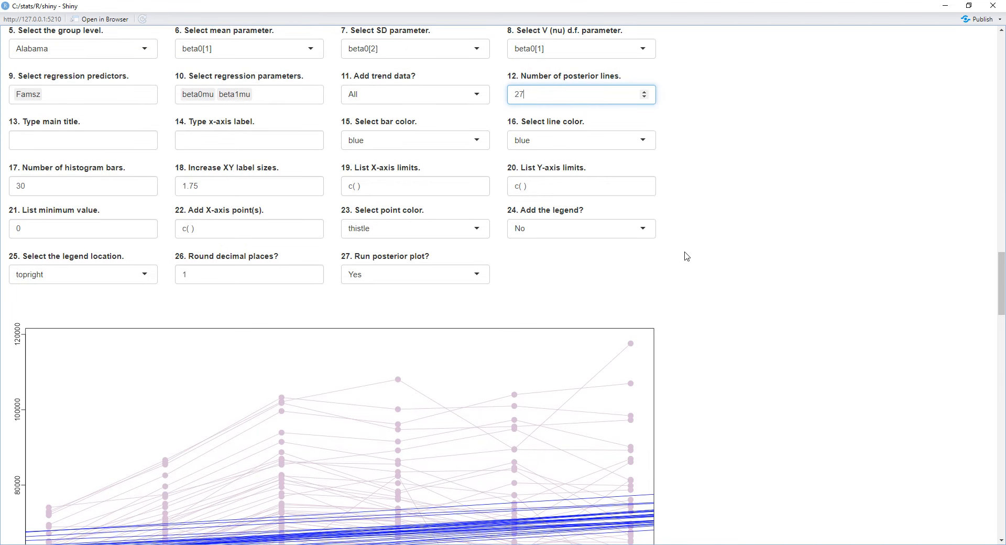
scroll(688, 342, down, 3)
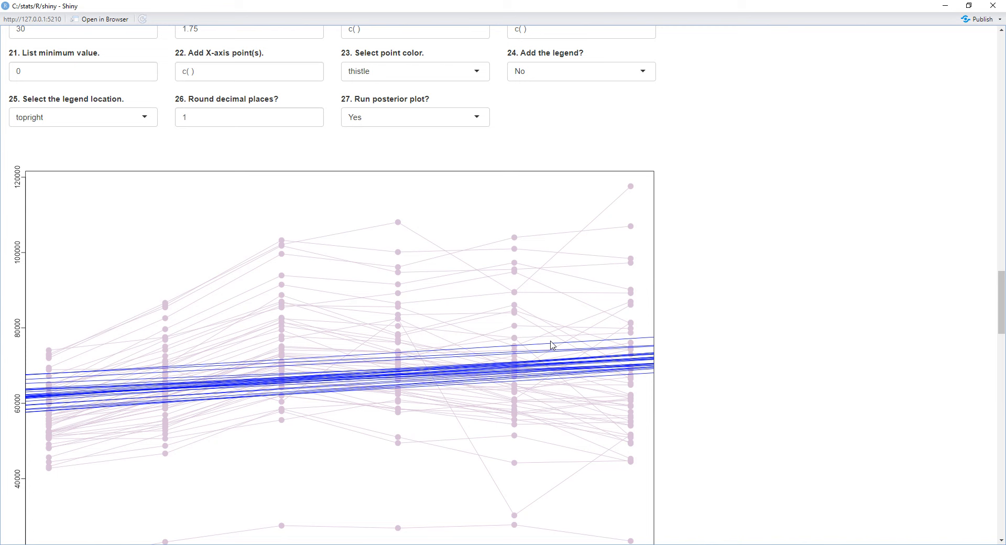
scroll(552, 345, up, 6)
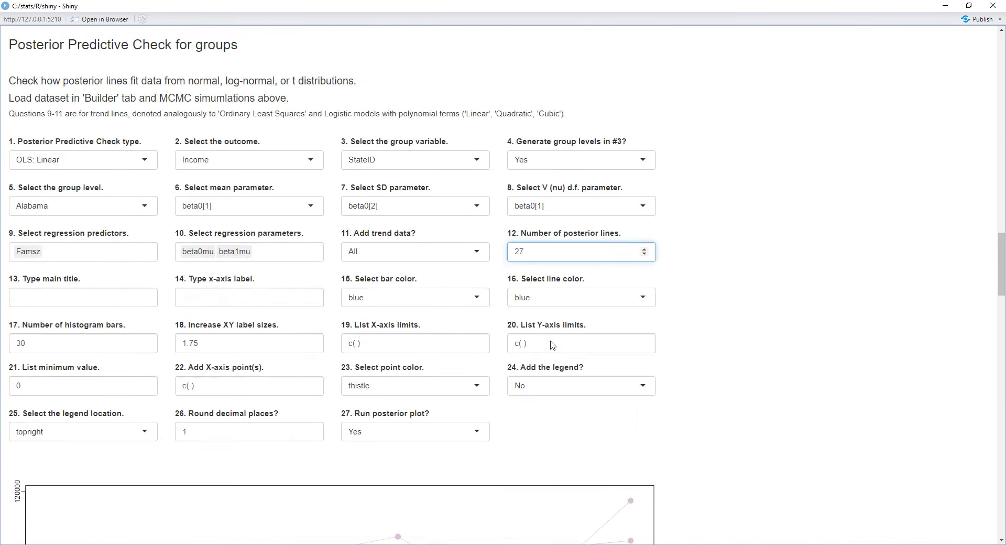
click(714, 288)
scroll(695, 348, down, 3)
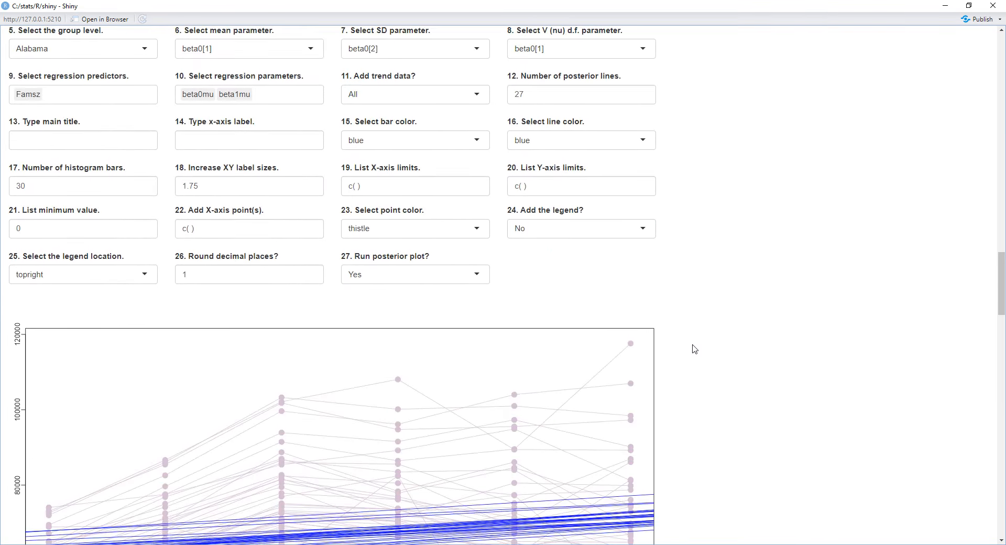
scroll(692, 346, down, 1)
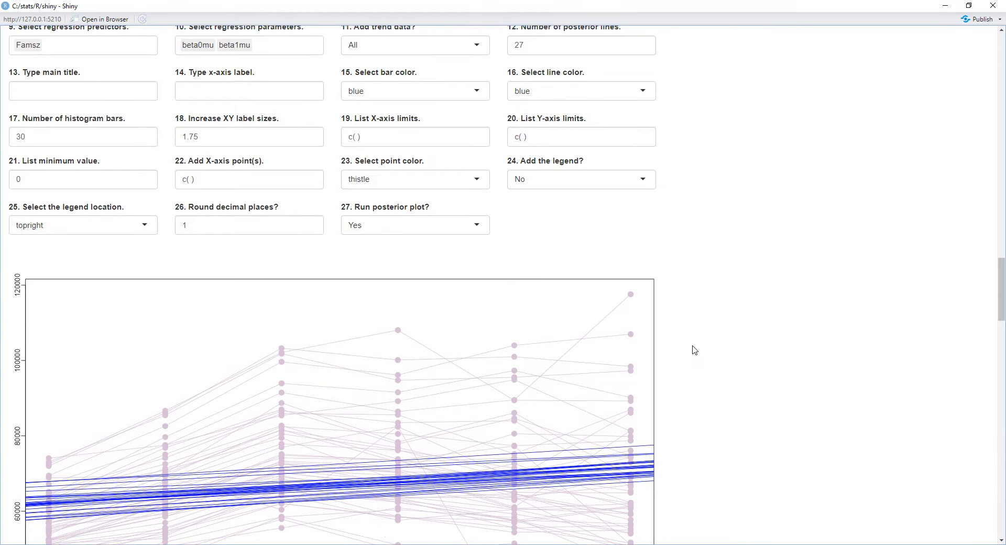
scroll(692, 346, up, 3)
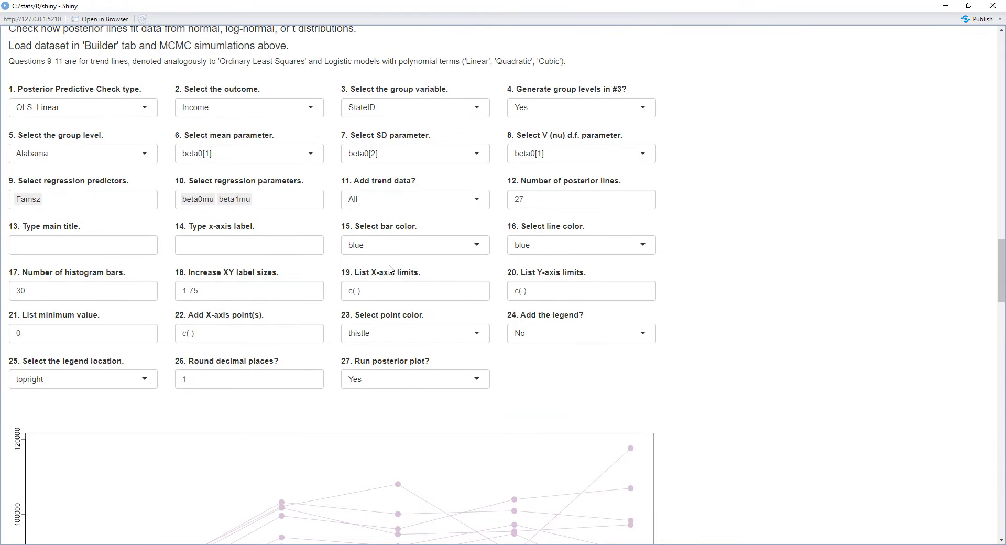
scroll(585, 361, down, 5)
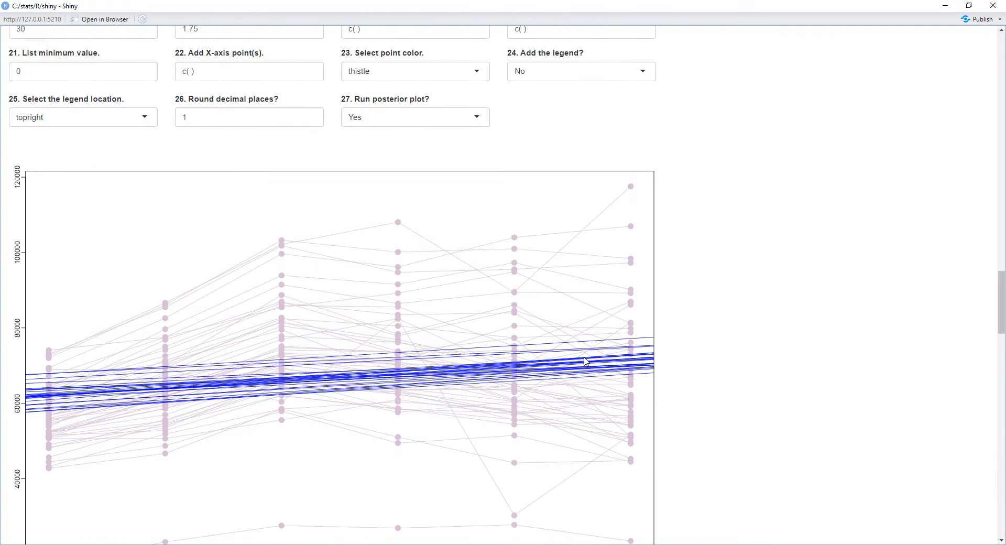
- Replace the regression parameters with Alabama's beta0[1] and beta1[1] and check the posterior lines in the plot
scroll(585, 361, up, 6)
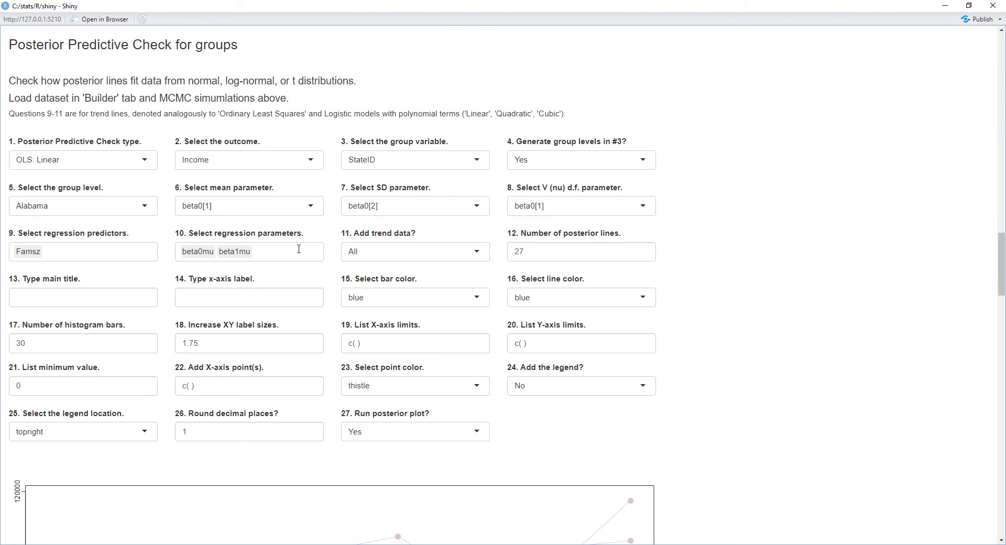
click(267, 254)
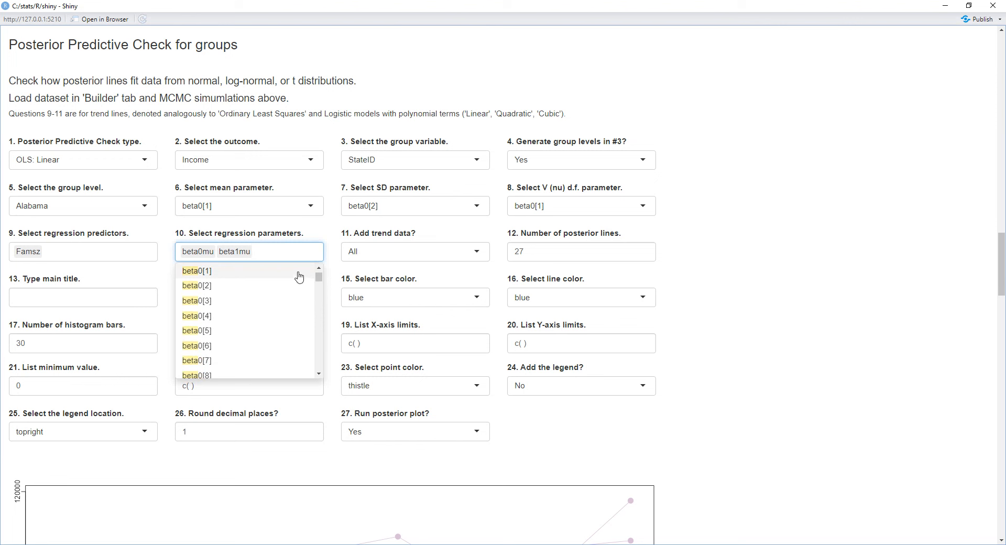
key(BackSpace)
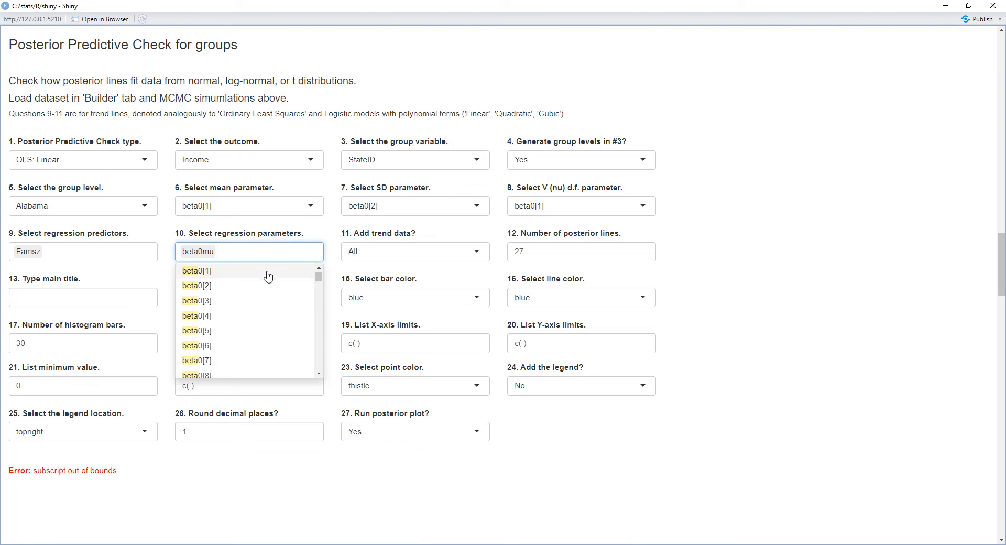
click(268, 276)
key(BackSpace)
key(BackSpace)
click(271, 276)
text(beta1)
click(269, 287)
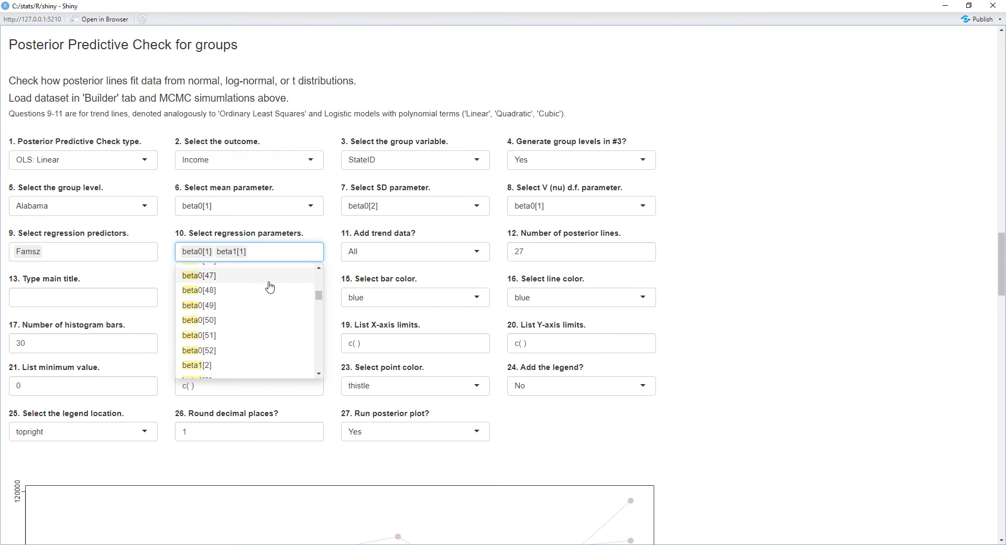
click(789, 359)
scroll(789, 359, down, 6)
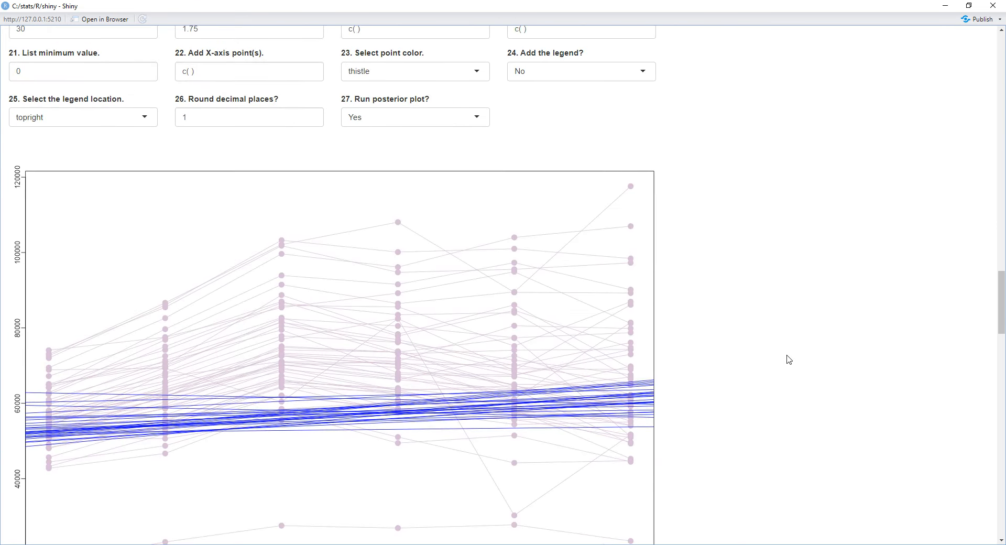
- Set the added trend data to Unit and view the plot for the Alabama group level
scroll(790, 359, up, 6)
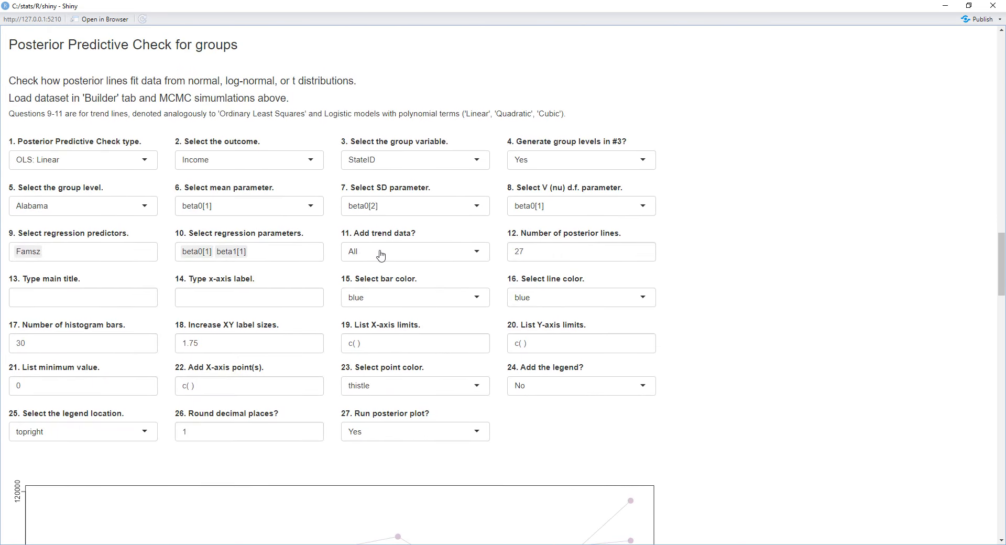
click(478, 257)
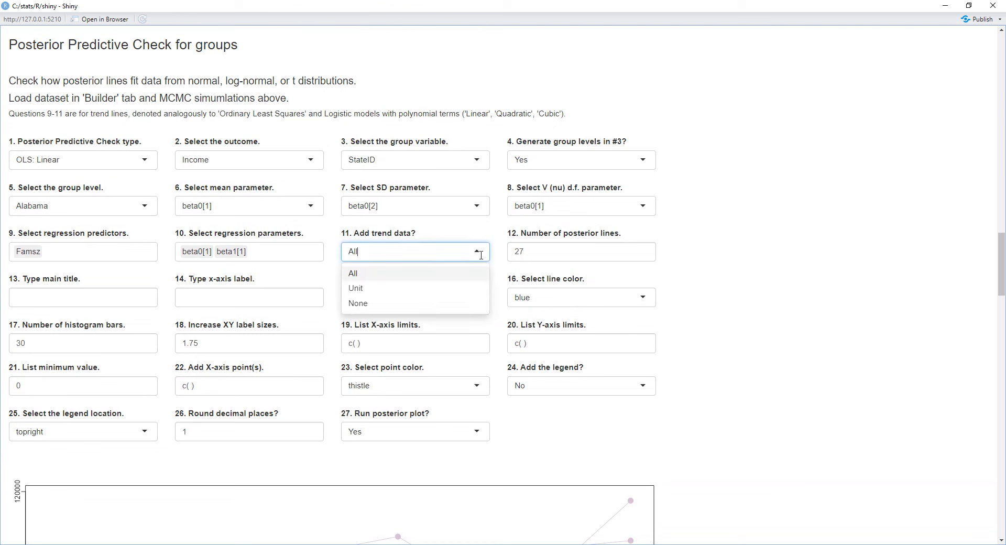
click(467, 291)
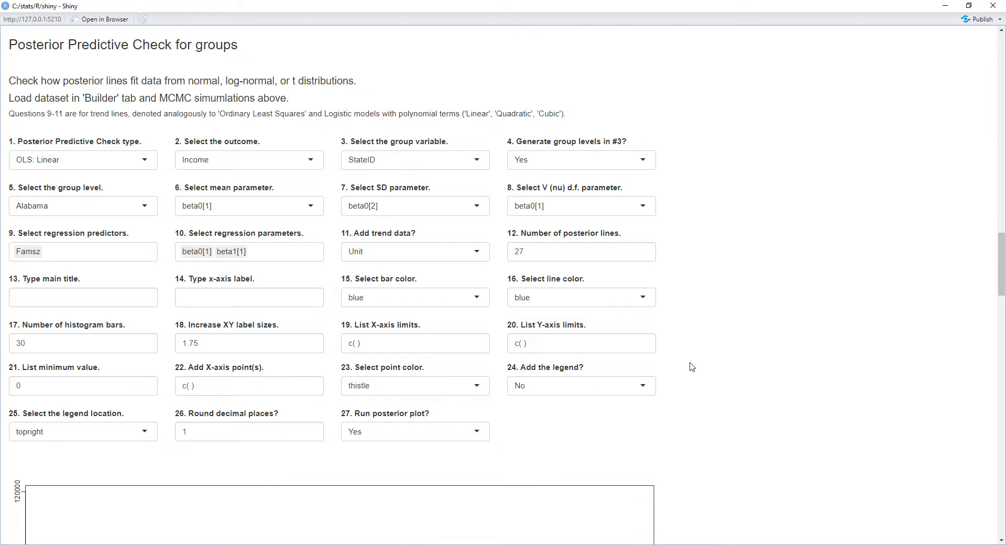
scroll(692, 367, down, 7)
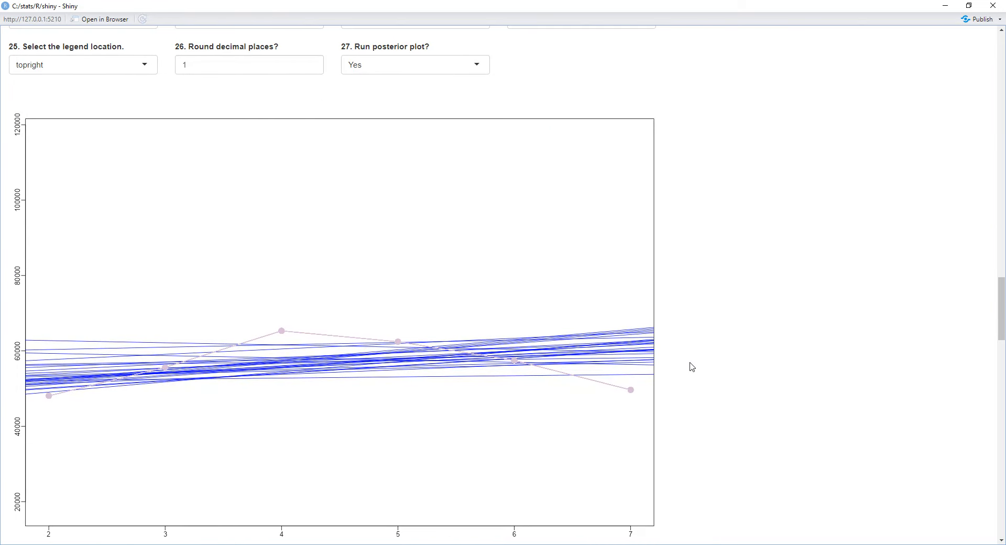
- Set the posterior line color of the Alabama plot to magenta
scroll(692, 367, up, 3)
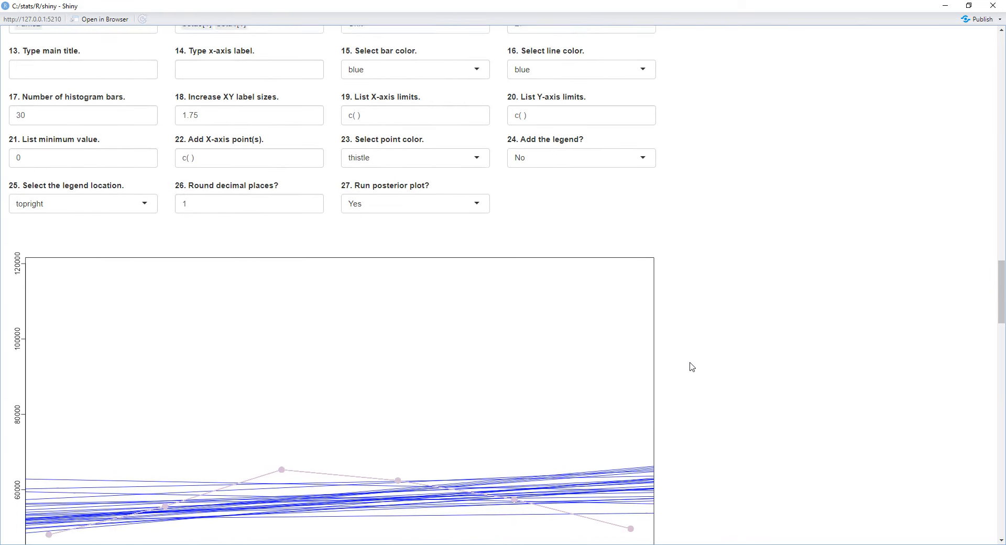
scroll(650, 314, up, 2)
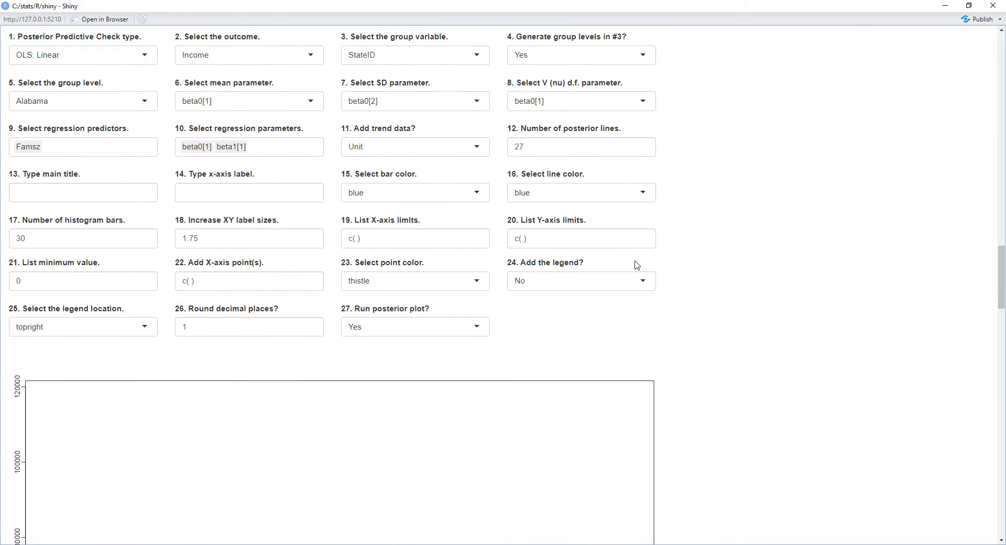
click(643, 193)
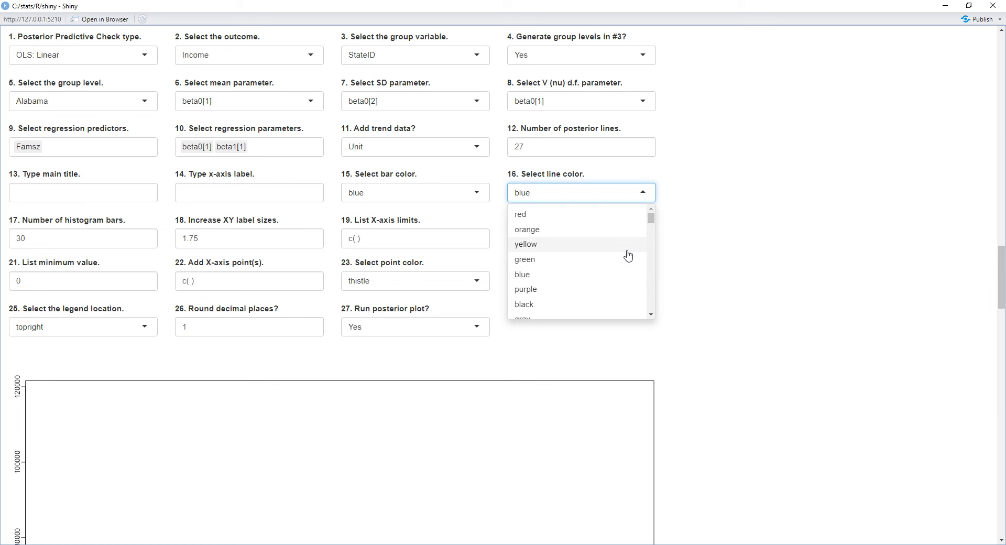
key(BackSpace)
text(magent)
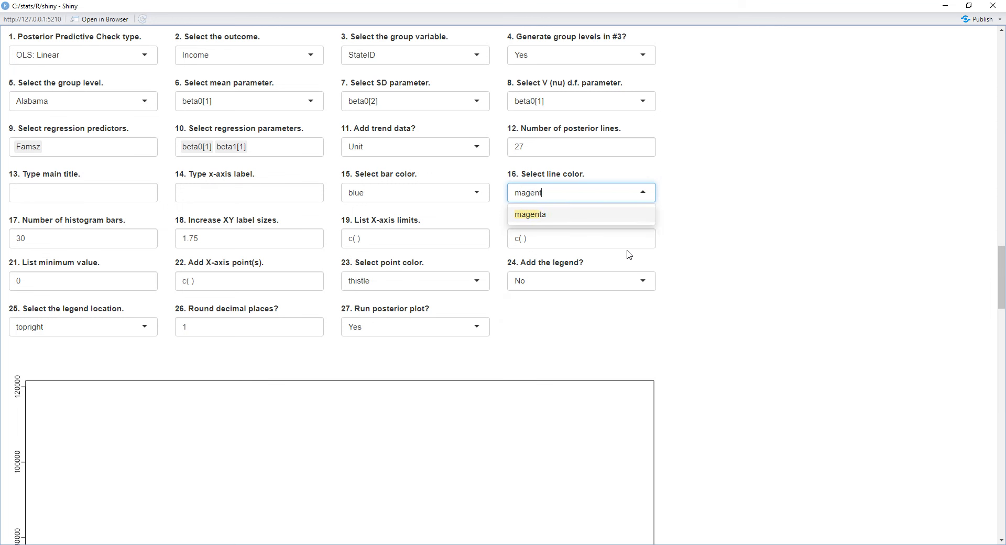
click(620, 224)
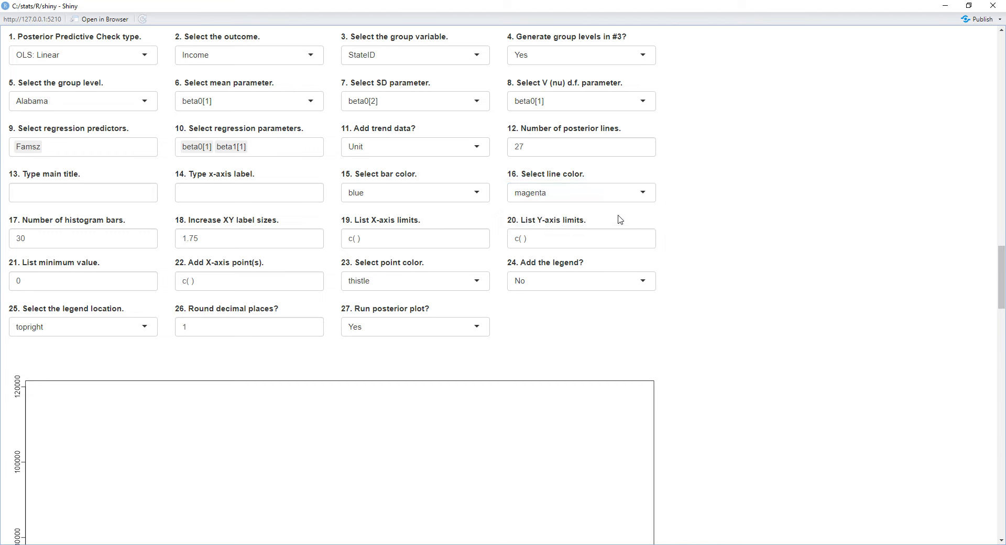
scroll(675, 283, down, 4)
- Set the point color to blue and compare Alabama's income trend with its posterior lines across family sizes
scroll(674, 283, up, 3)
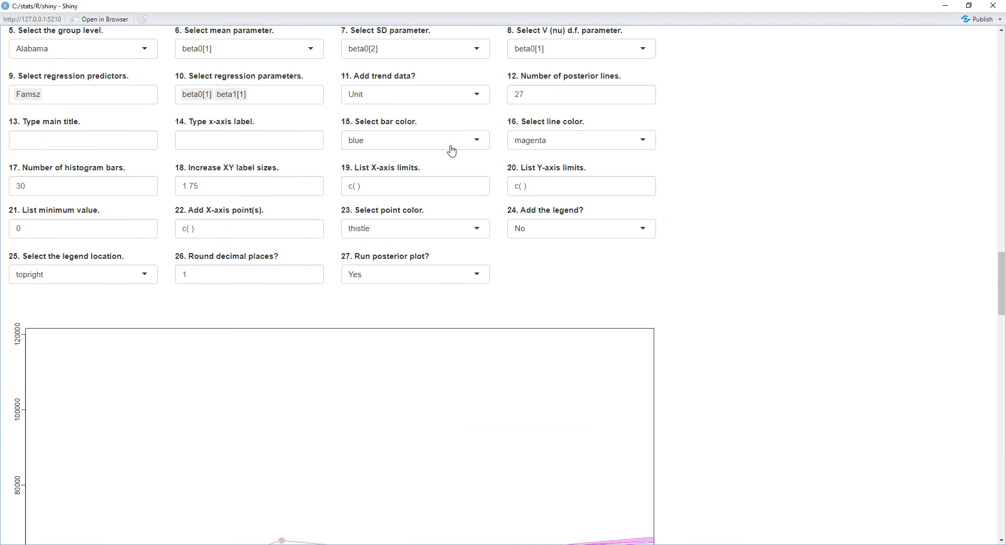
click(481, 229)
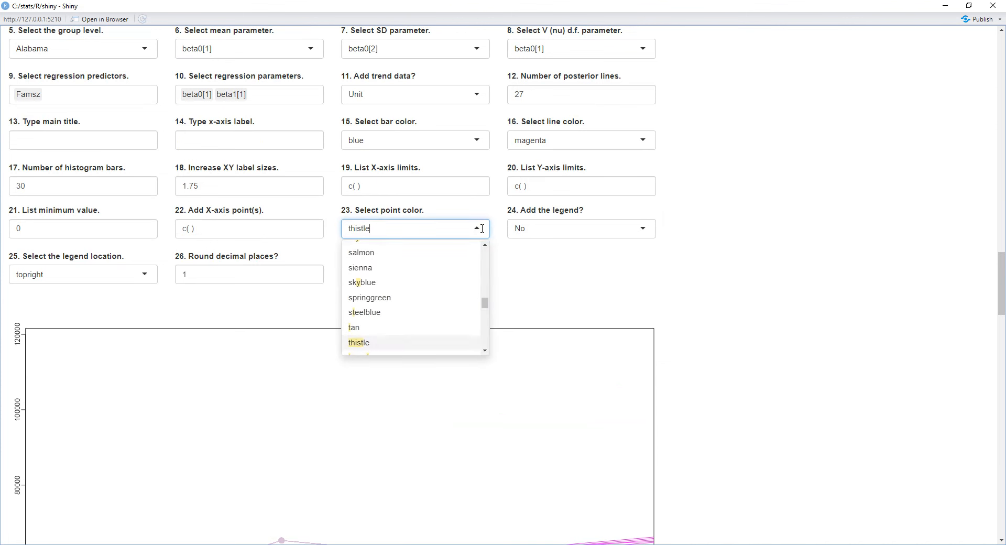
drag(487, 304, 488, 278)
key(BackSpace)
text(blue)
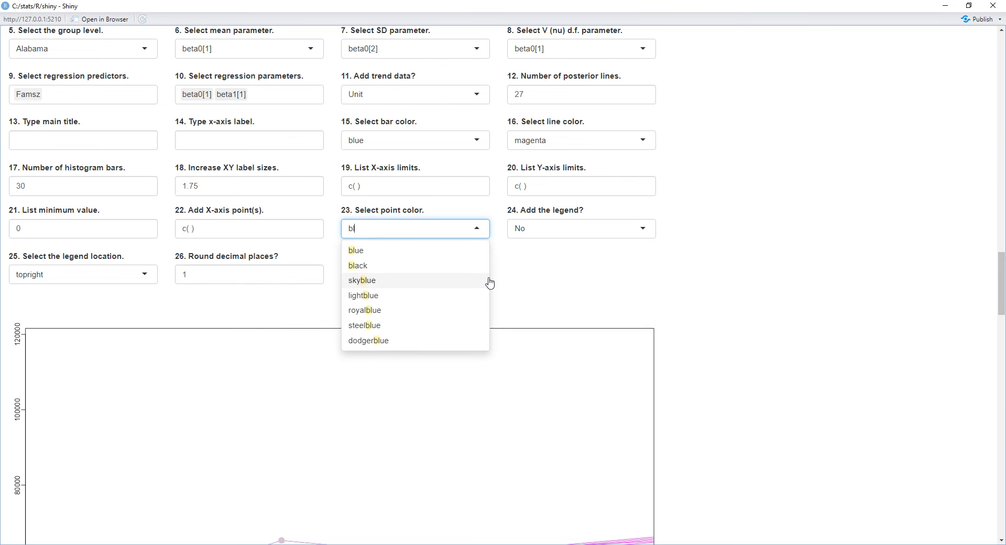
click(467, 253)
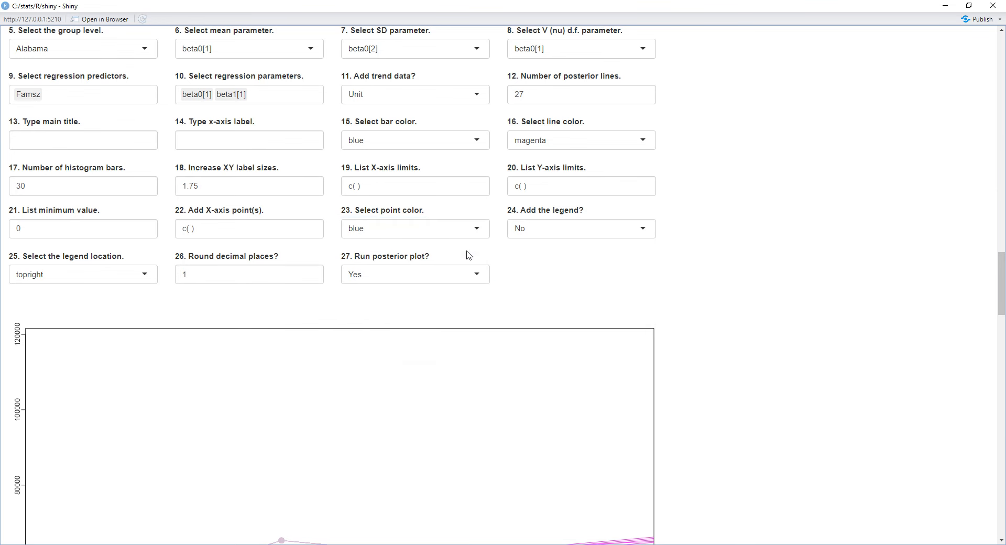
scroll(600, 366, down, 4)
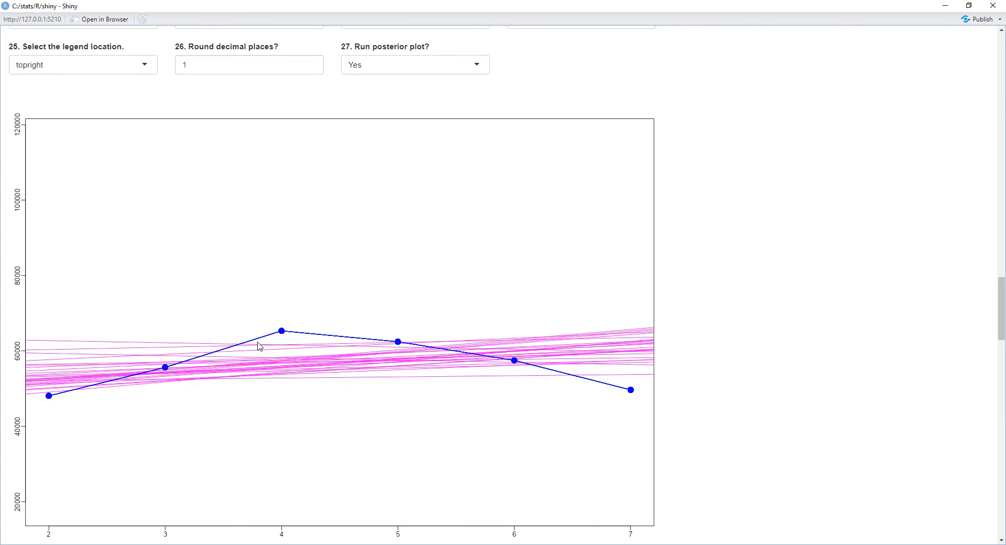
scroll(274, 359, down, 2)
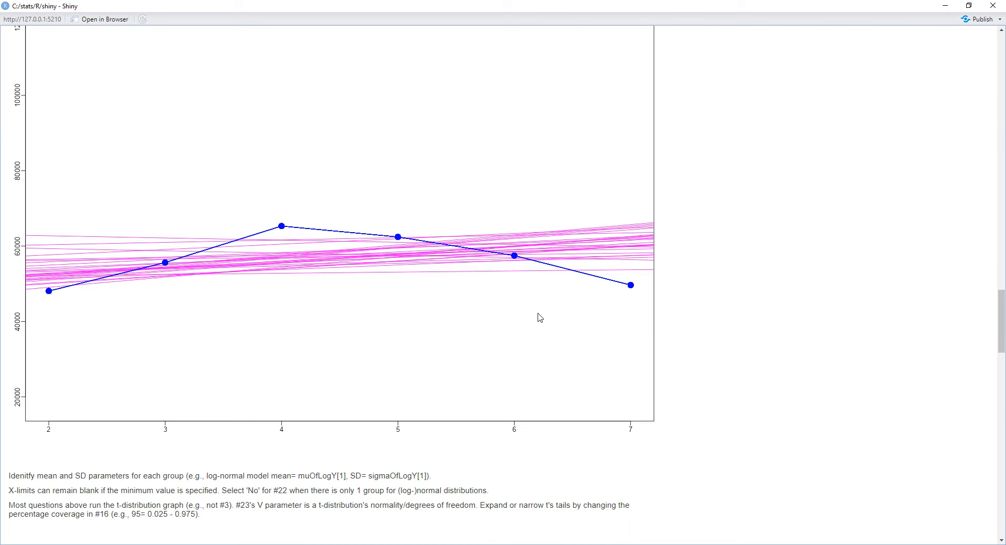
scroll(534, 314, up, 2)
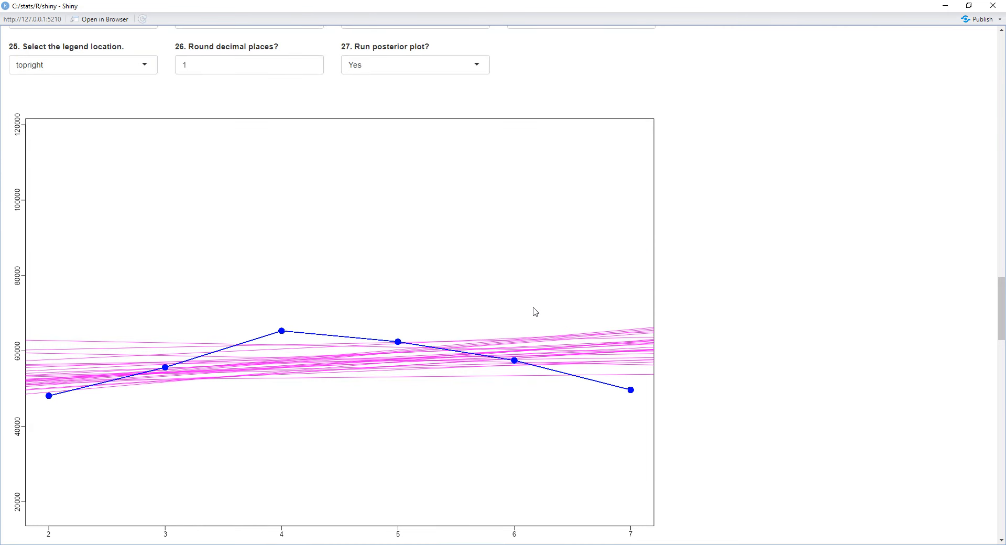
- Leave the Bayesian posterior check and open the Model builder settings
scroll(1005, 302, up, 1)
drag(1005, 303, 1003, 63)
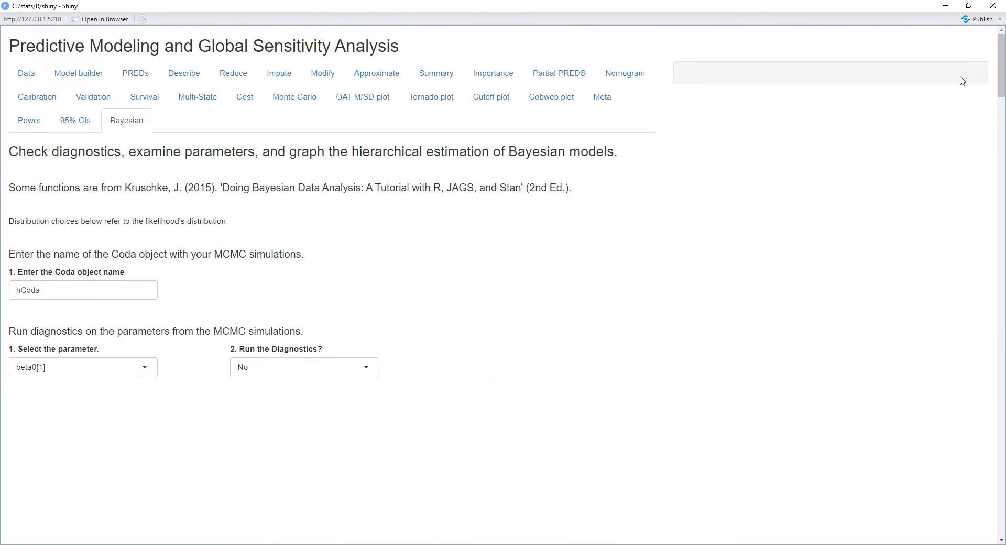
click(73, 76)
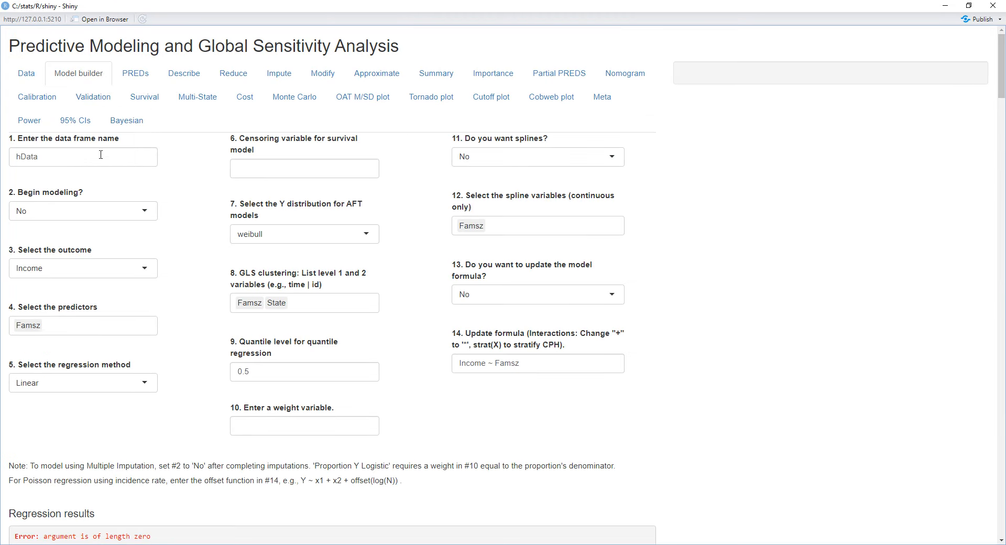
- Set the data frame name to hqData in the Model builder and the Bayesian Coda object name to hqCoda
click(21, 159)
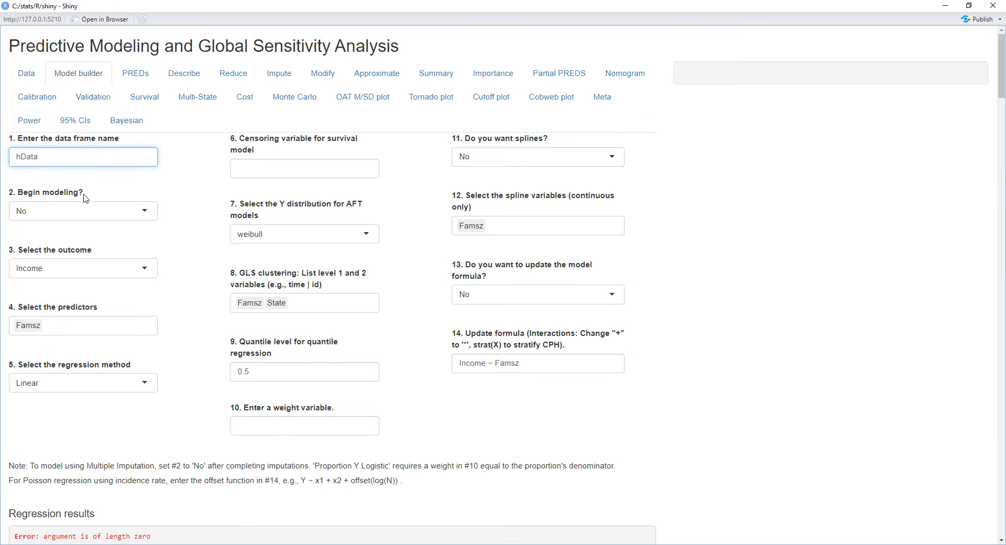
text(q)
click(129, 129)
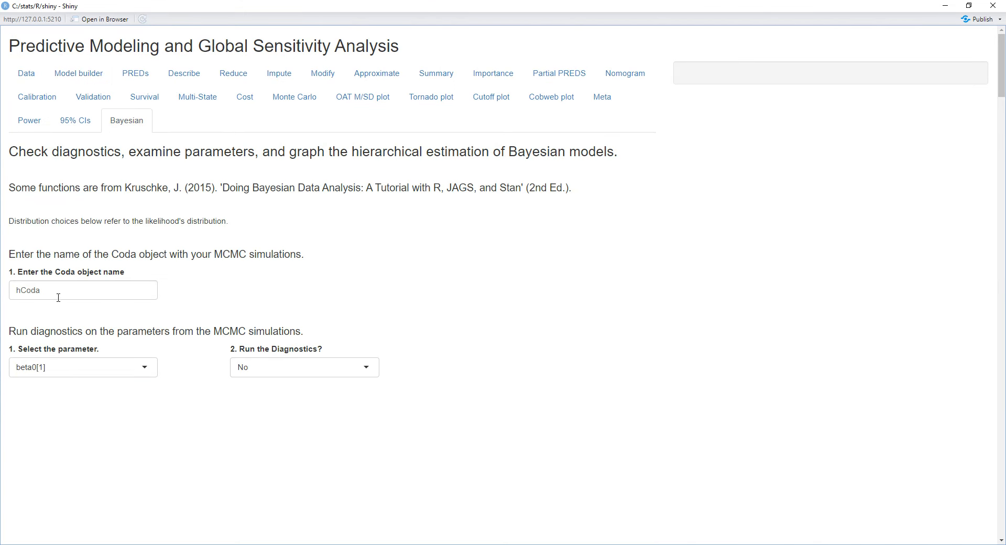
click(20, 289)
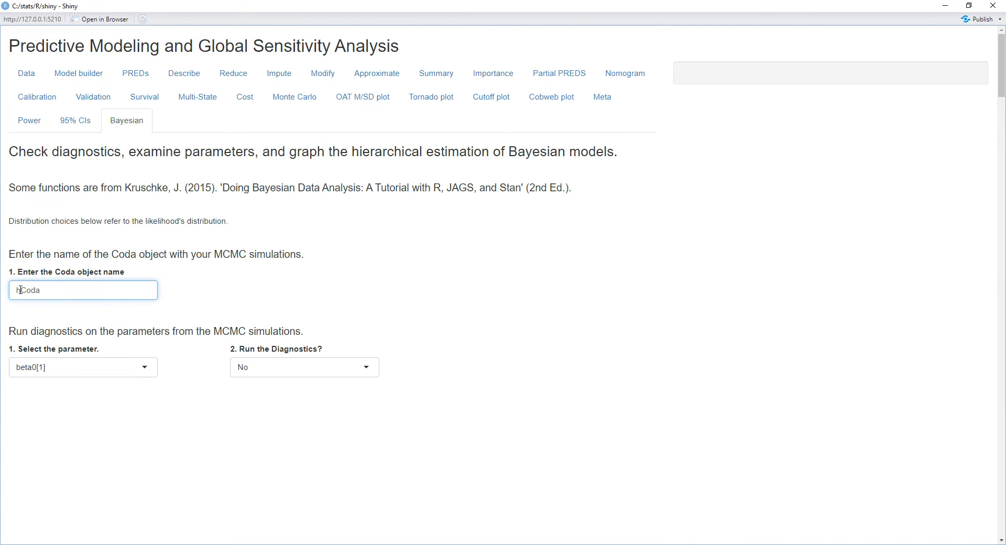
text(q)
click(470, 311)
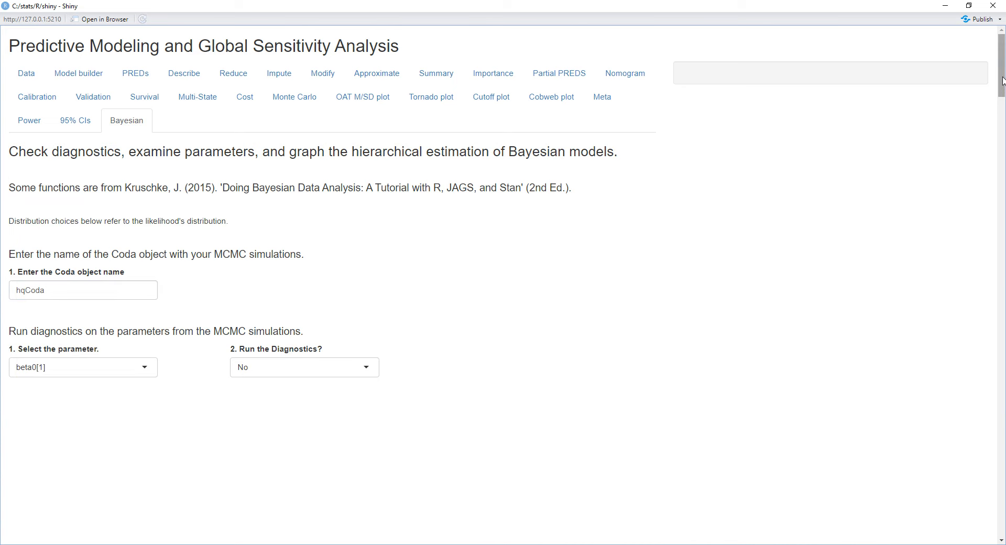
- Turn off the group posterior plot and set the Posterior Predictive Check type to OLS: Quadratic
drag(1003, 80, 939, 273)
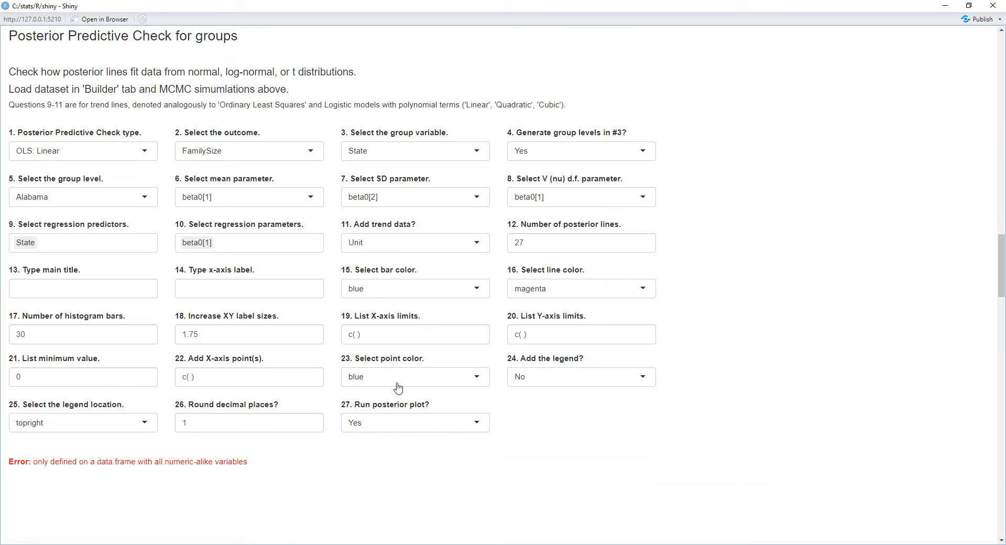
click(453, 425)
click(447, 444)
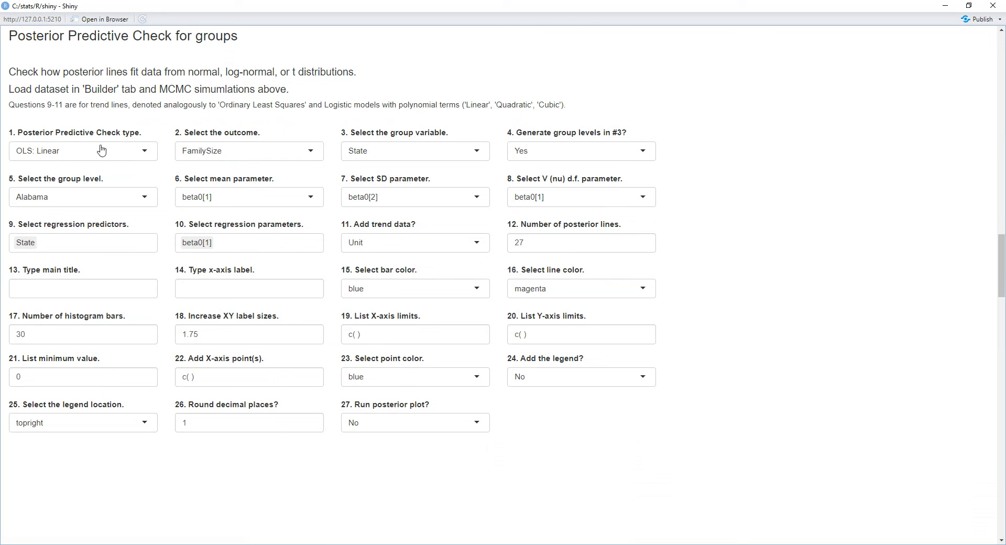
click(145, 154)
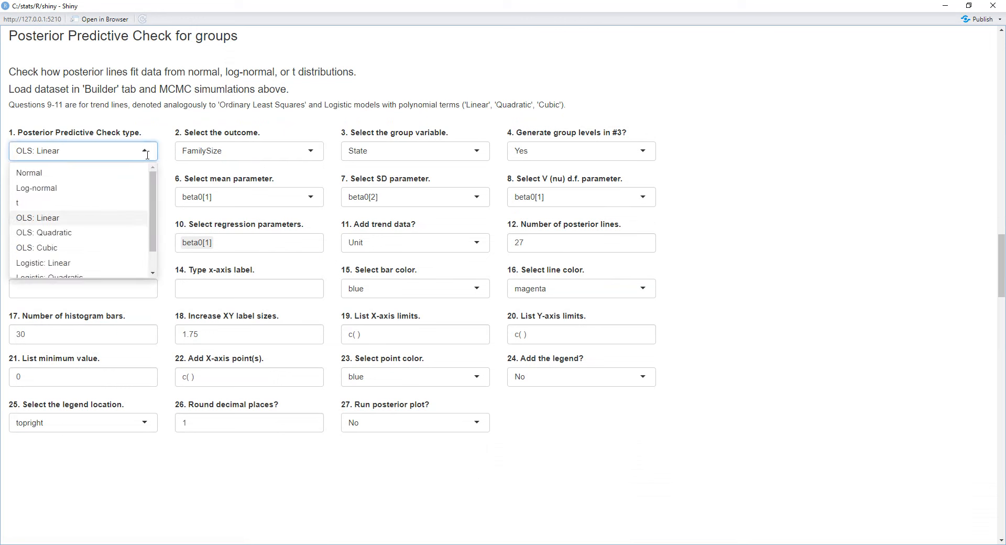
click(121, 233)
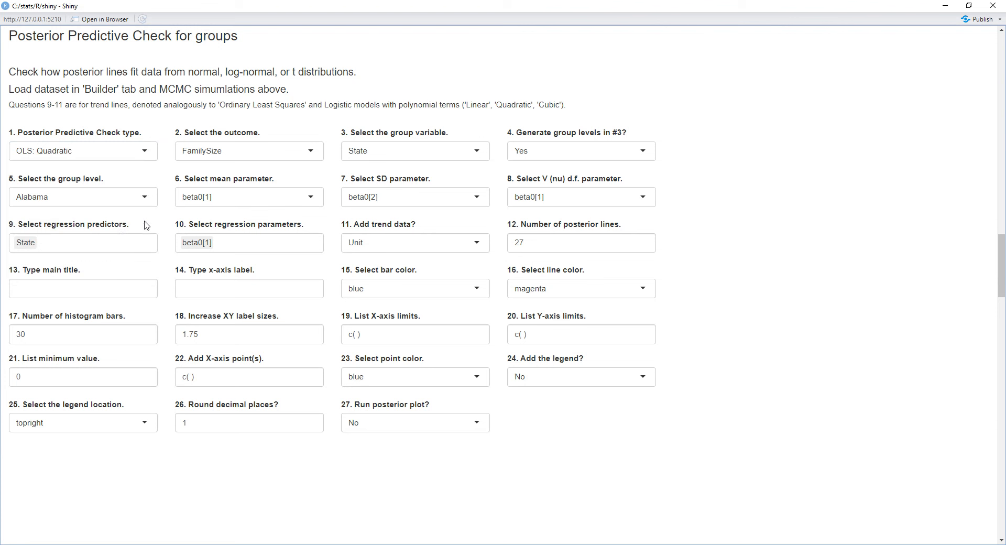
- Select MedianIncome as the outcome and StateID as the group variable, with group level generation set to No
click(311, 152)
click(307, 203)
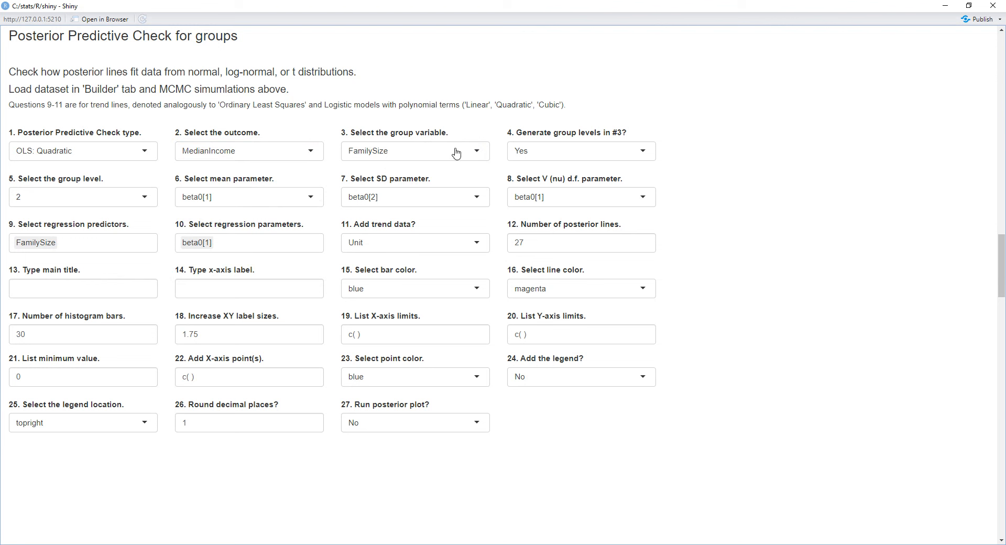
click(481, 153)
click(449, 221)
click(640, 157)
click(631, 178)
click(314, 198)
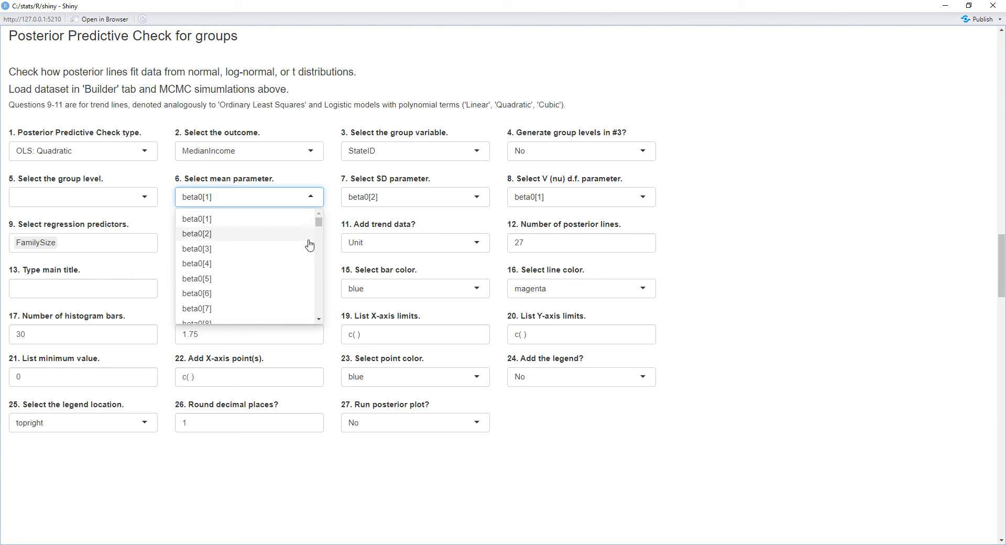
click(338, 252)
- Add FamilySize2 to the regression predictors and replace the regression parameters with beta0mu, beta1mu and beta2mu
click(117, 247)
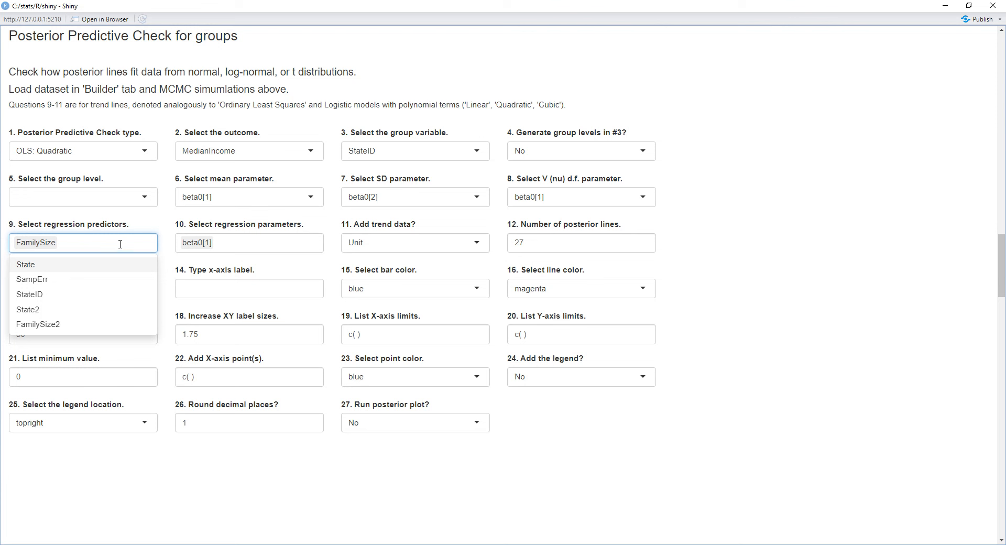
click(96, 325)
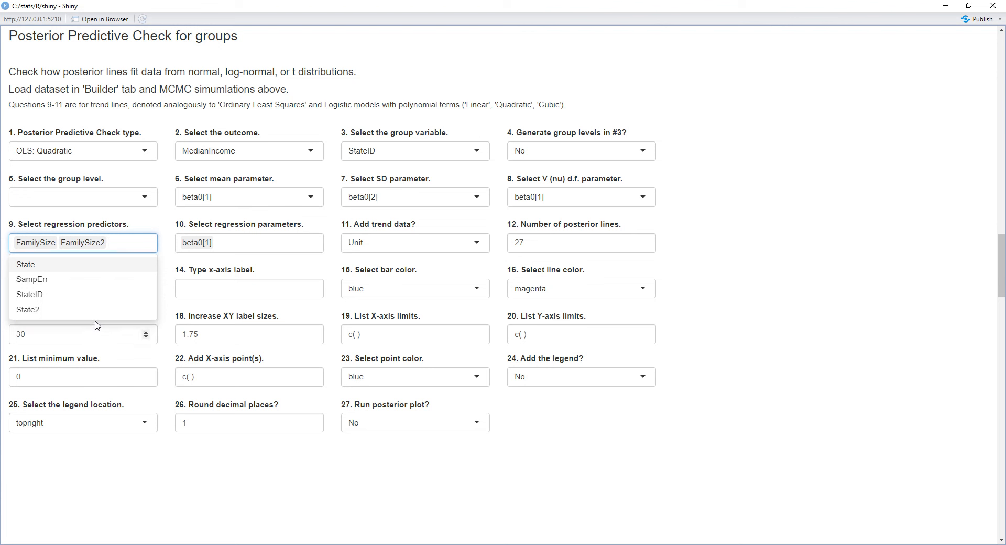
click(266, 249)
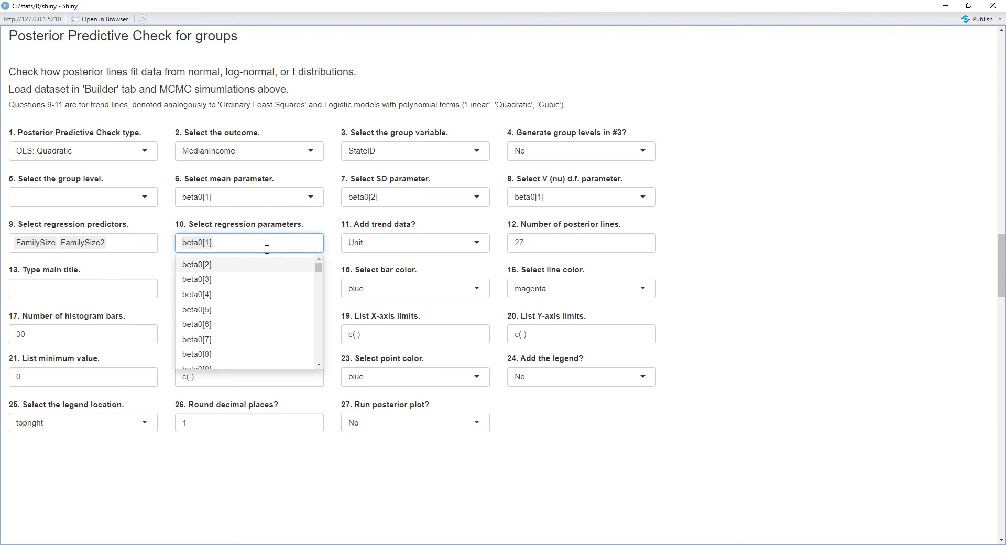
key(BackSpace)
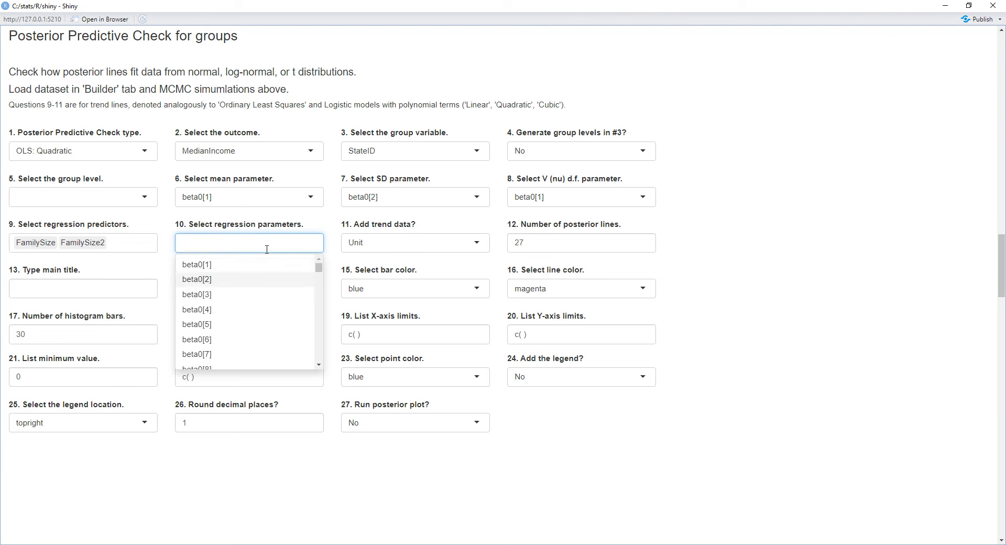
text(beta0)
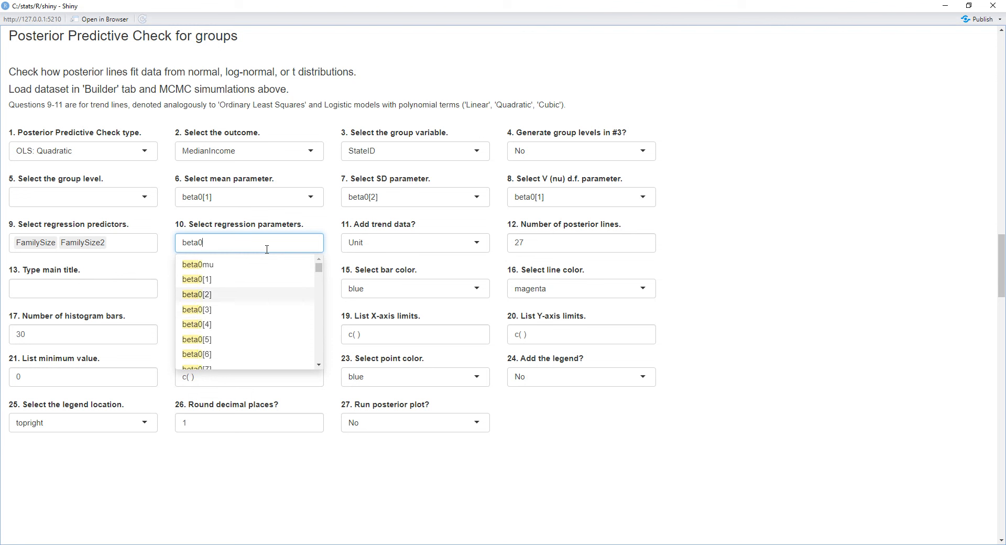
click(263, 264)
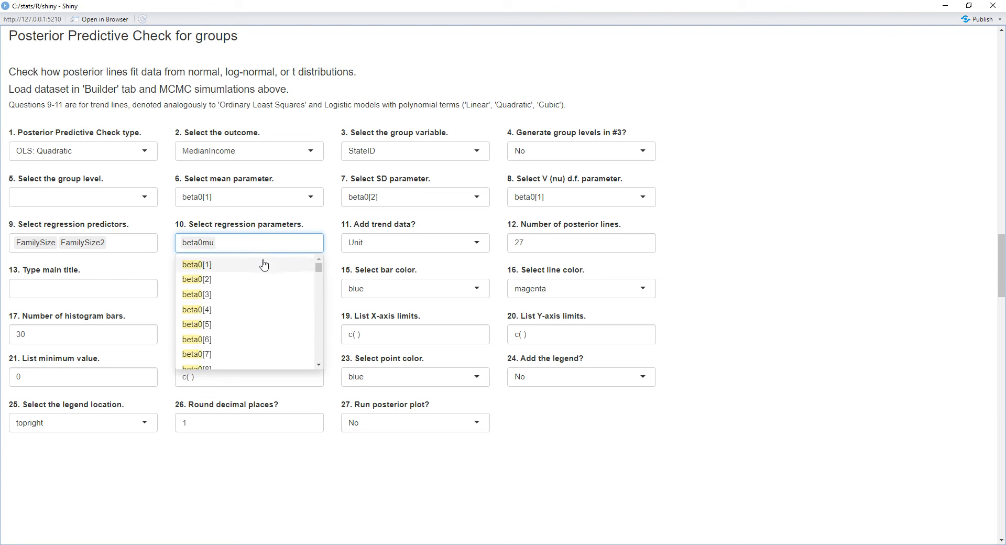
text(beta1)
click(263, 265)
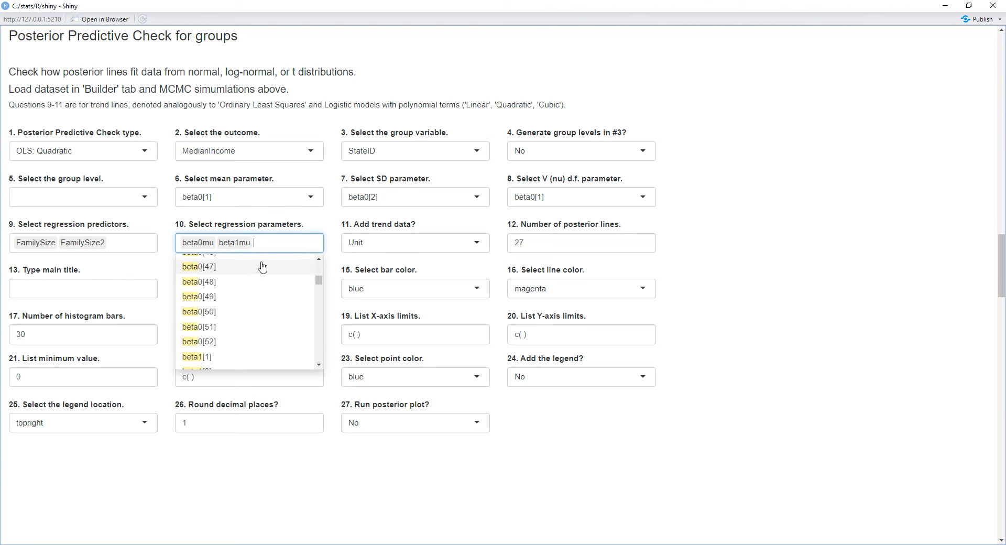
text(beta2)
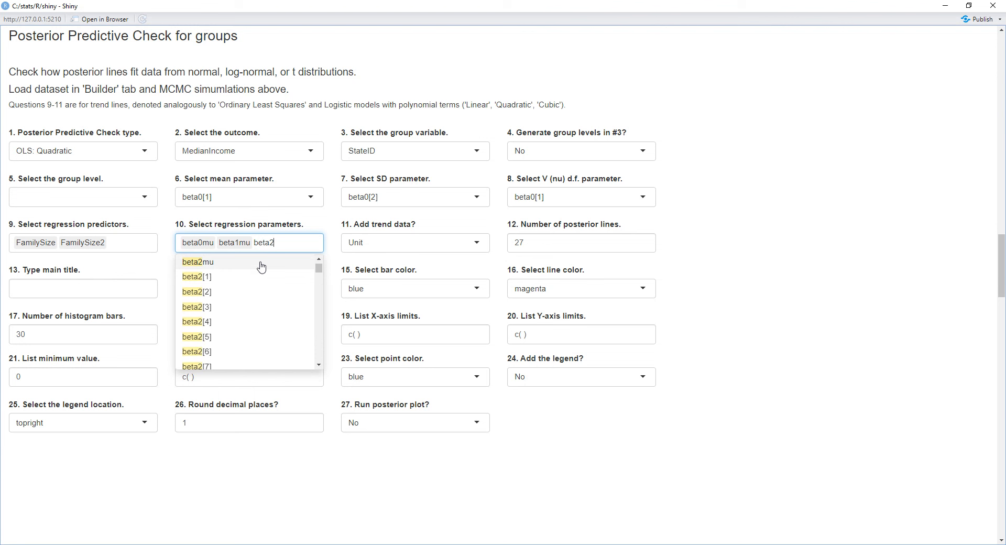
click(261, 262)
click(327, 219)
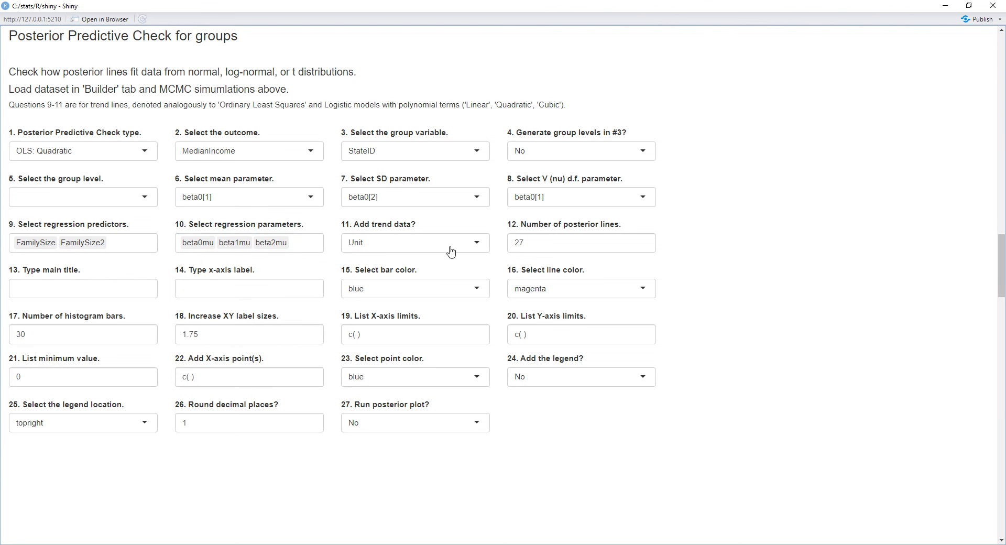
- Set the added trend data to All and run the quadratic posterior plot
click(474, 249)
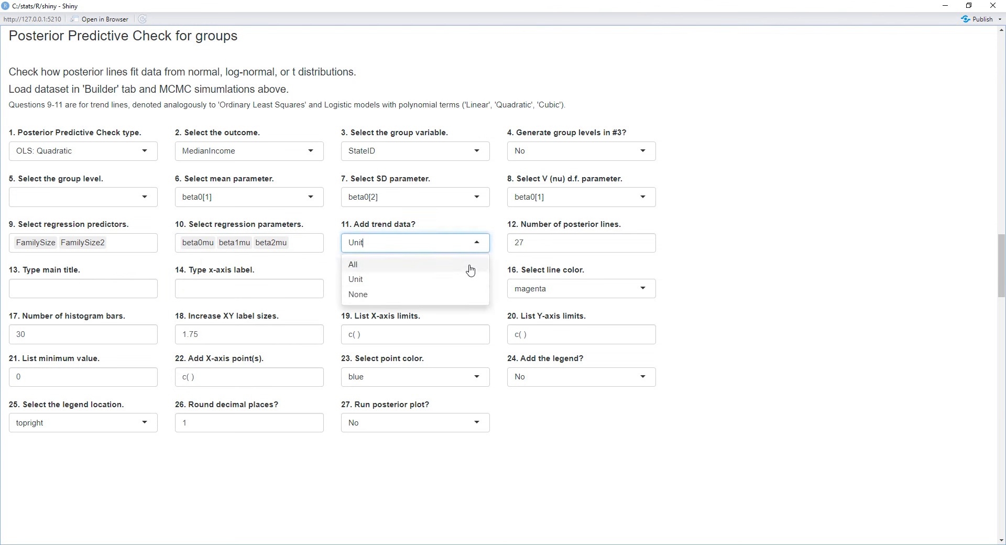
click(470, 266)
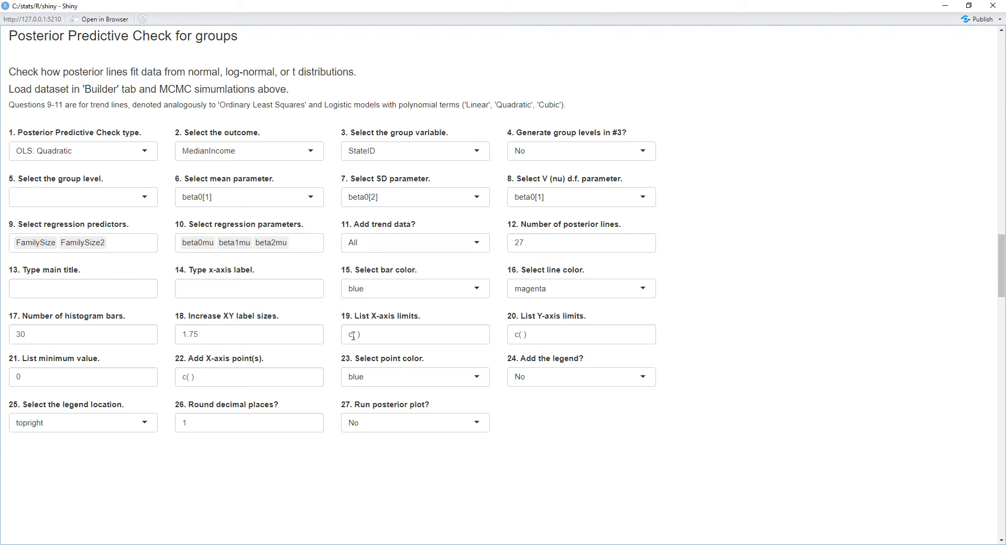
click(475, 427)
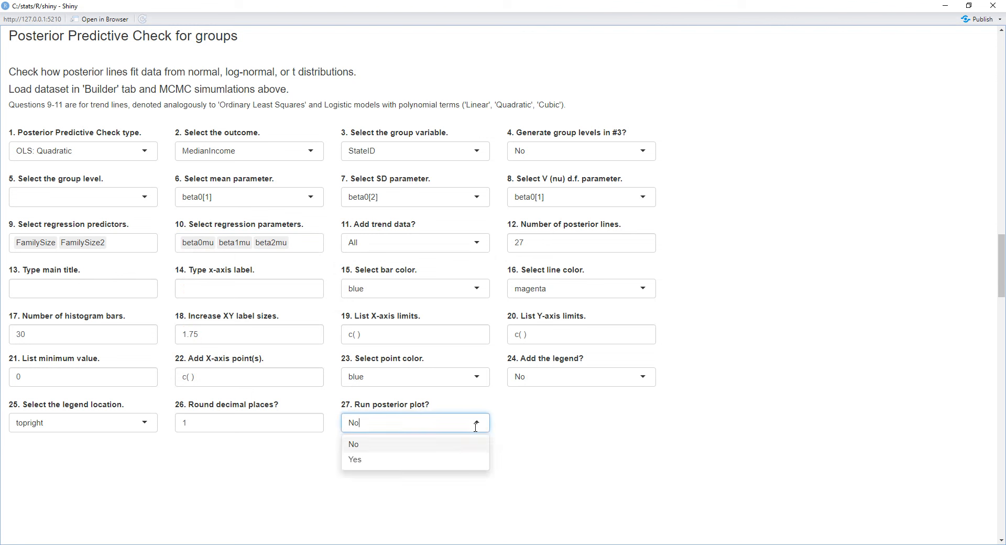
click(449, 460)
scroll(540, 510, down, 7)
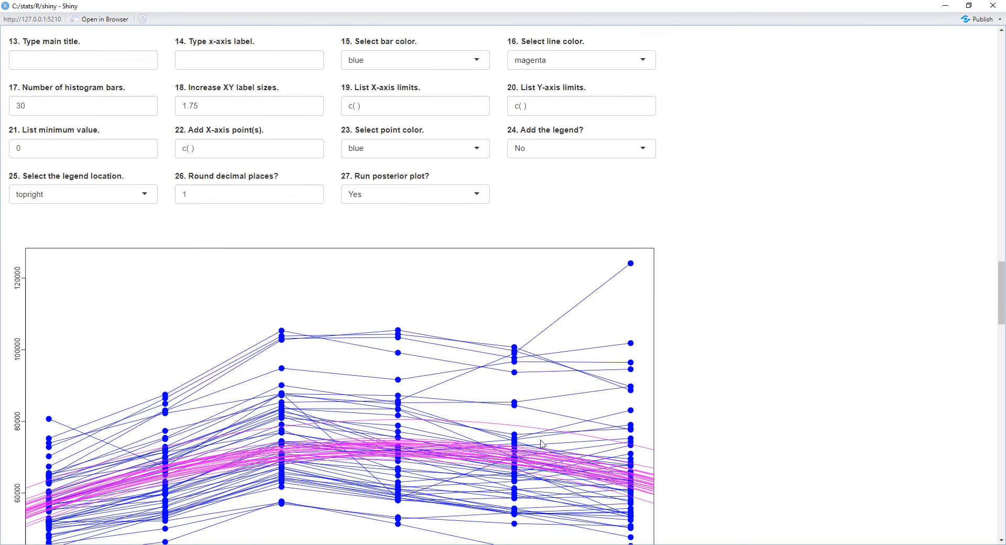
- Set the point color to cyan and compare the quadratic posterior lines with the income trends across family sizes
scroll(541, 443, up, 2)
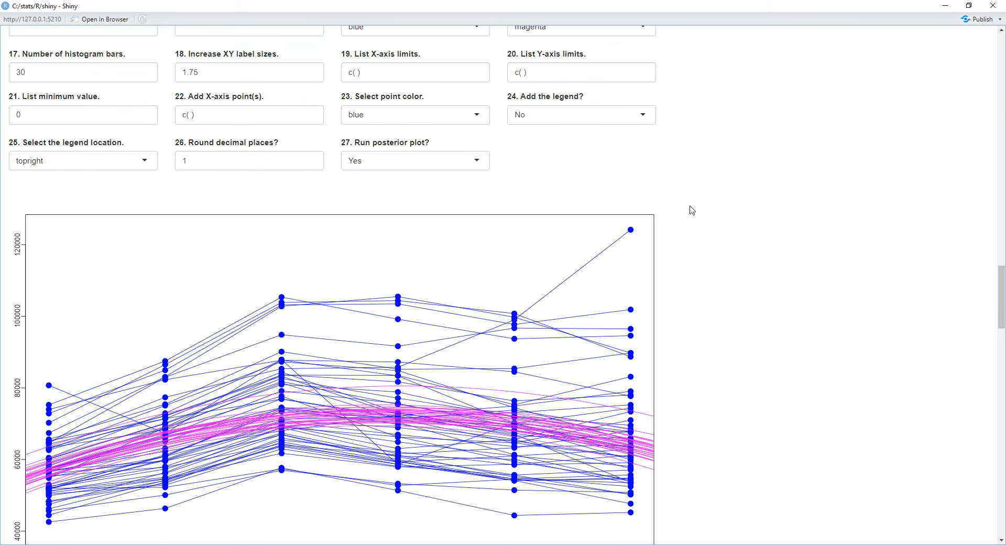
scroll(692, 210, up, 1)
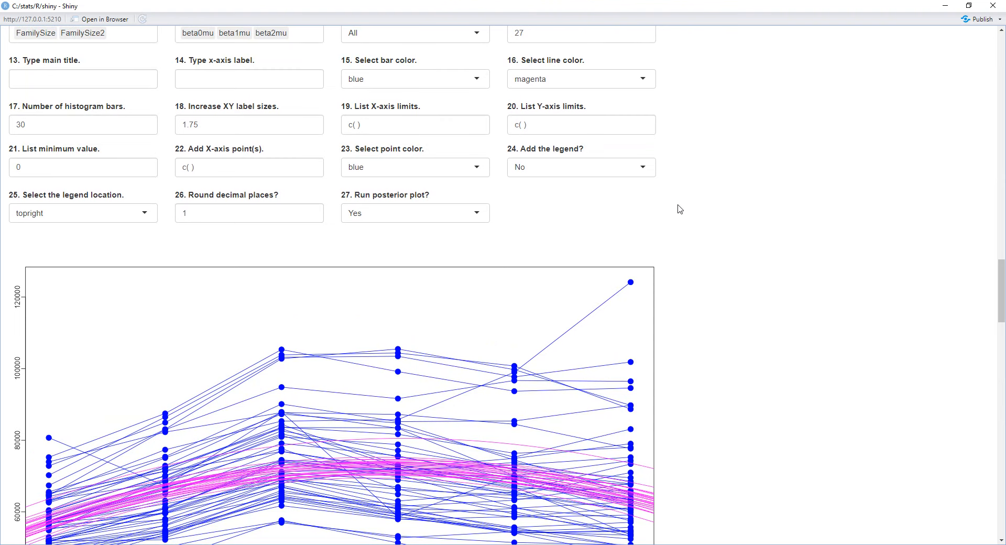
scroll(650, 154, up, 1)
scroll(649, 157, up, 1)
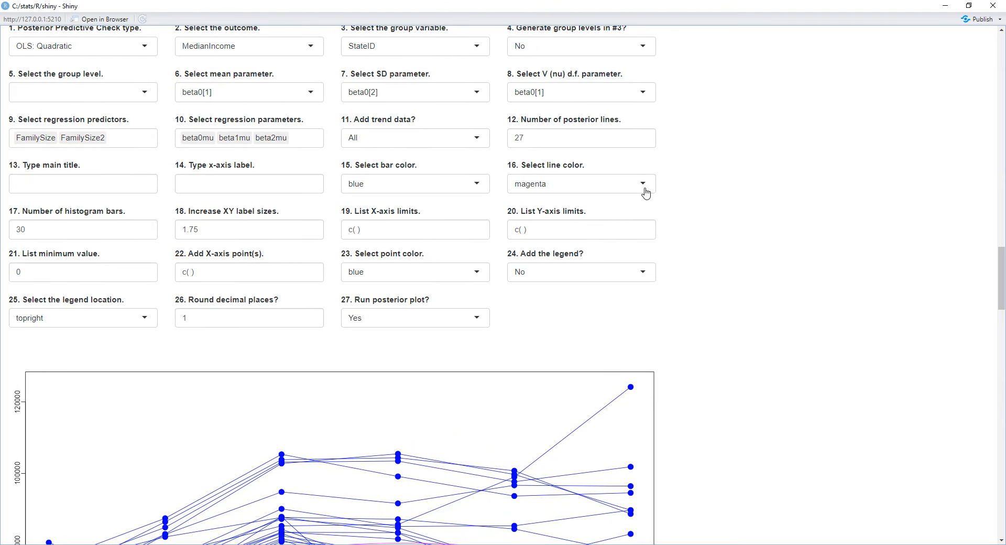
click(646, 188)
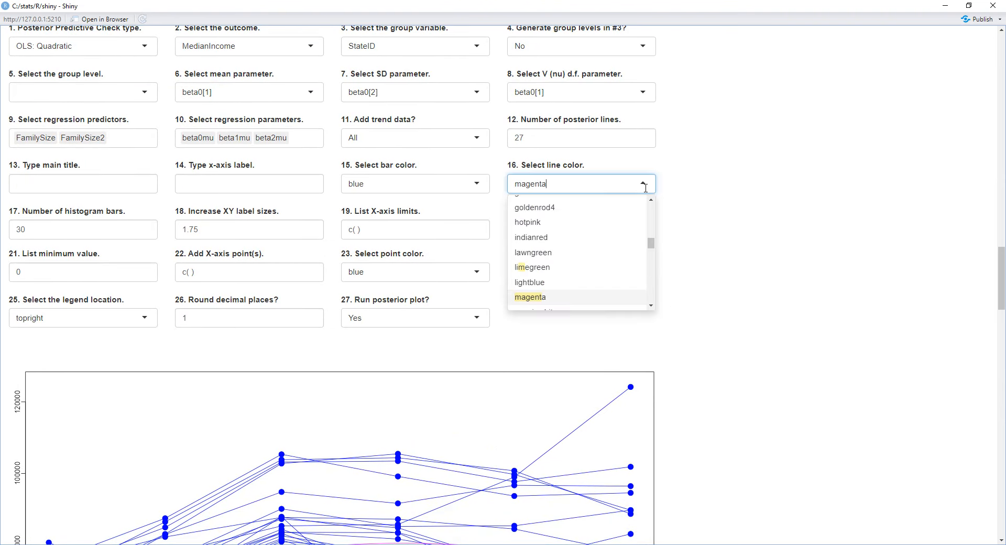
click(701, 181)
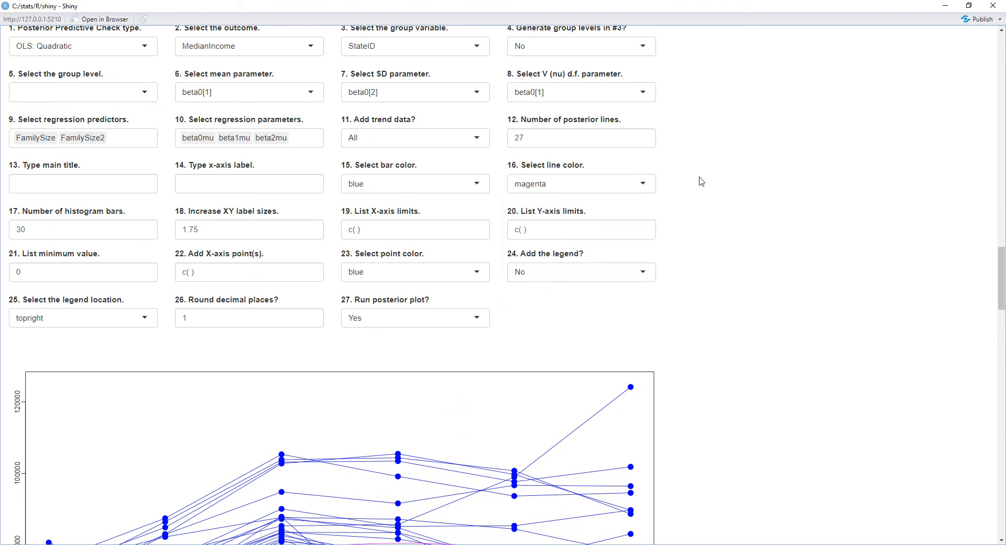
click(481, 275)
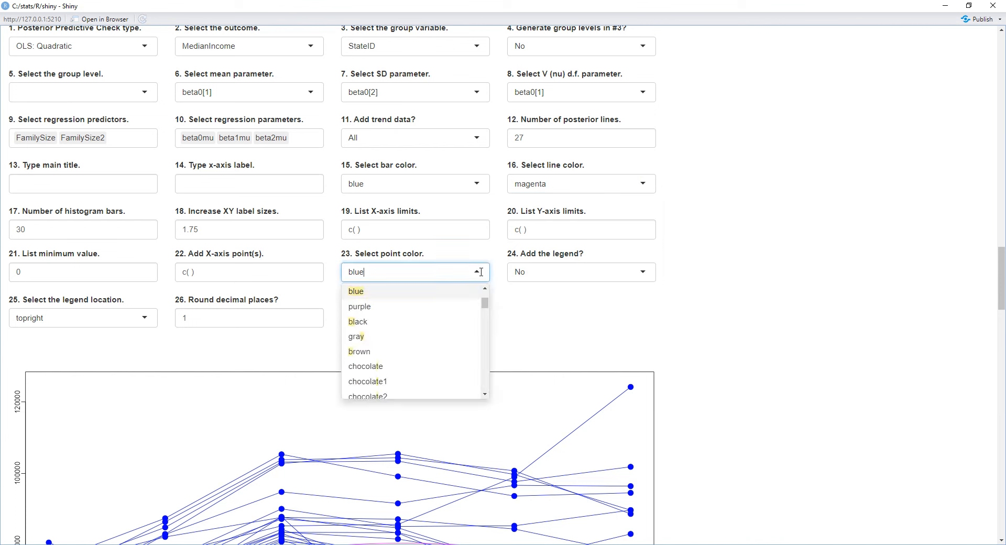
key(BackSpace)
text(cyan)
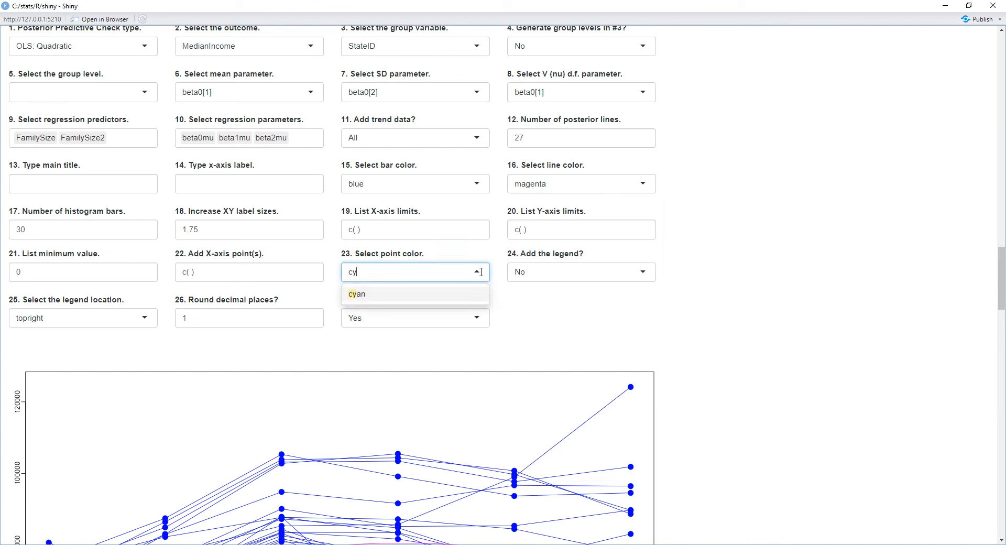
click(400, 293)
scroll(400, 304, down, 6)
scroll(396, 306, up, 2)
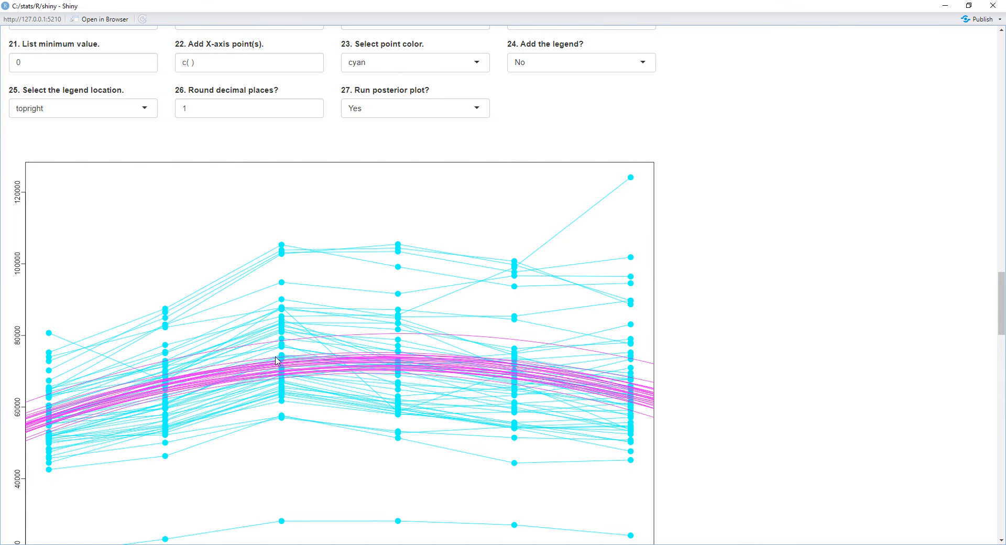
scroll(341, 349, down, 1)
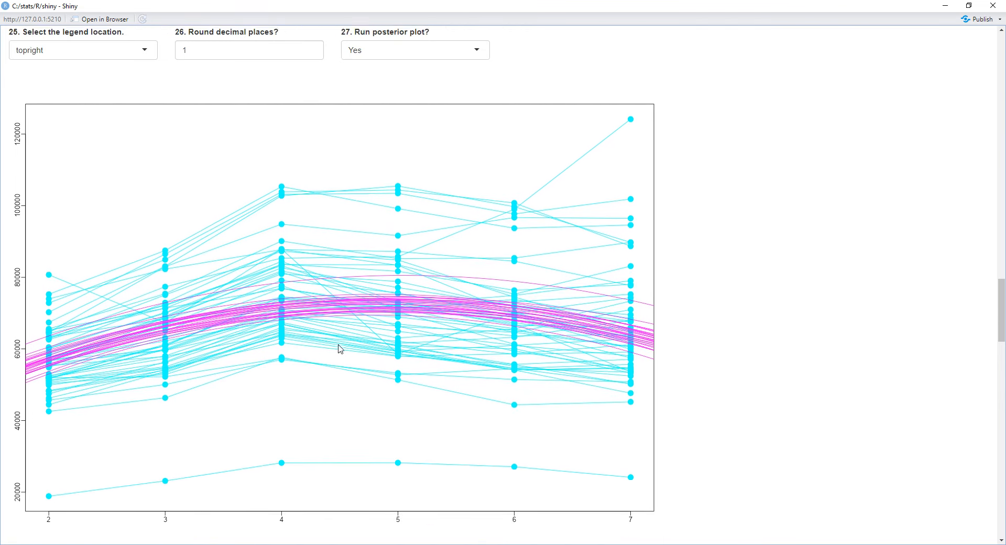
- Turn on group level generation for StateID and keep Alabama as the group level
scroll(340, 349, up, 3)
scroll(341, 348, up, 2)
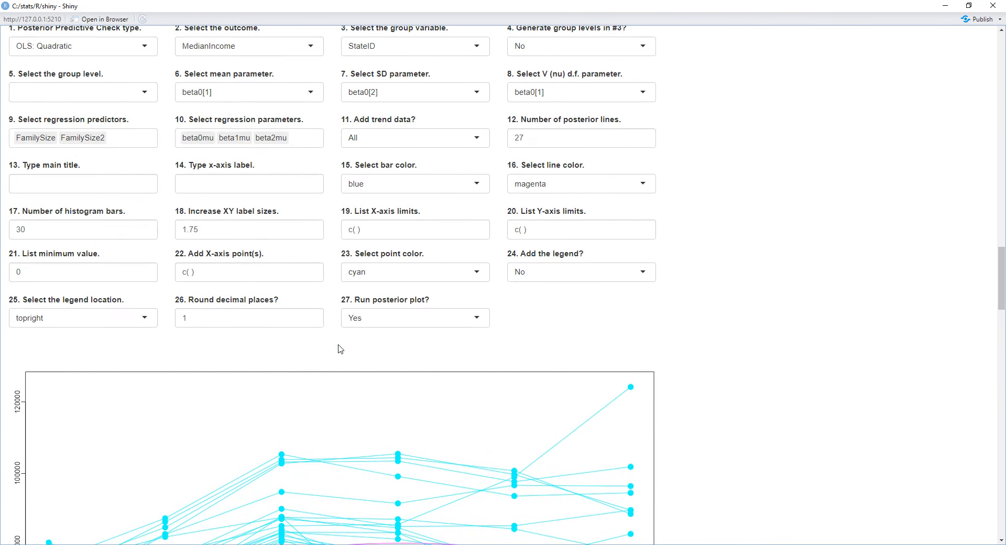
scroll(341, 348, up, 2)
scroll(341, 348, down, 1)
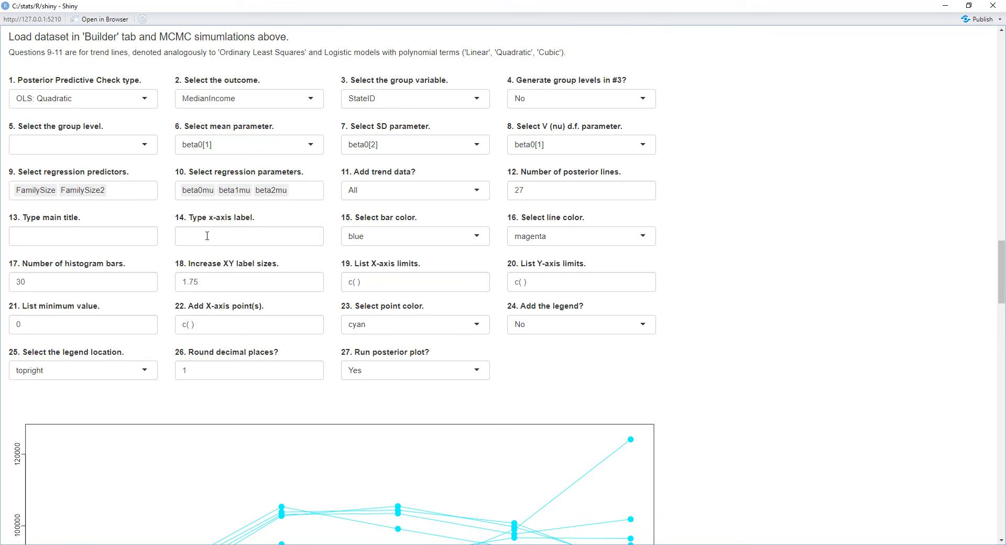
click(648, 102)
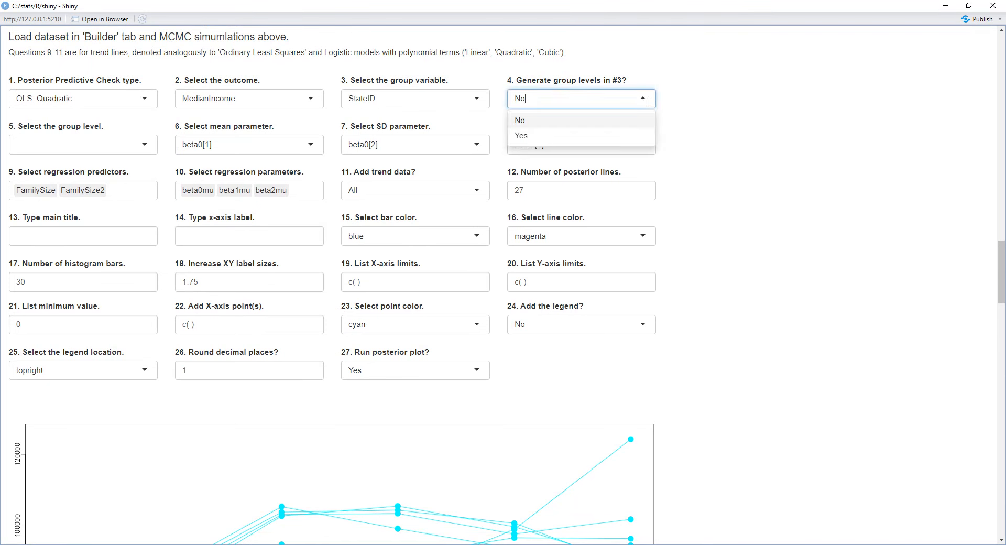
click(614, 135)
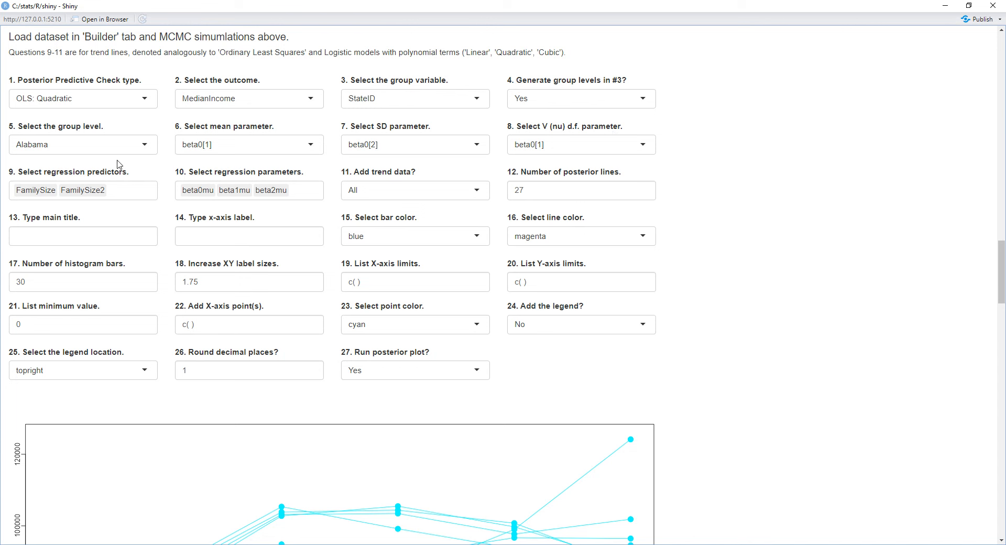
click(145, 145)
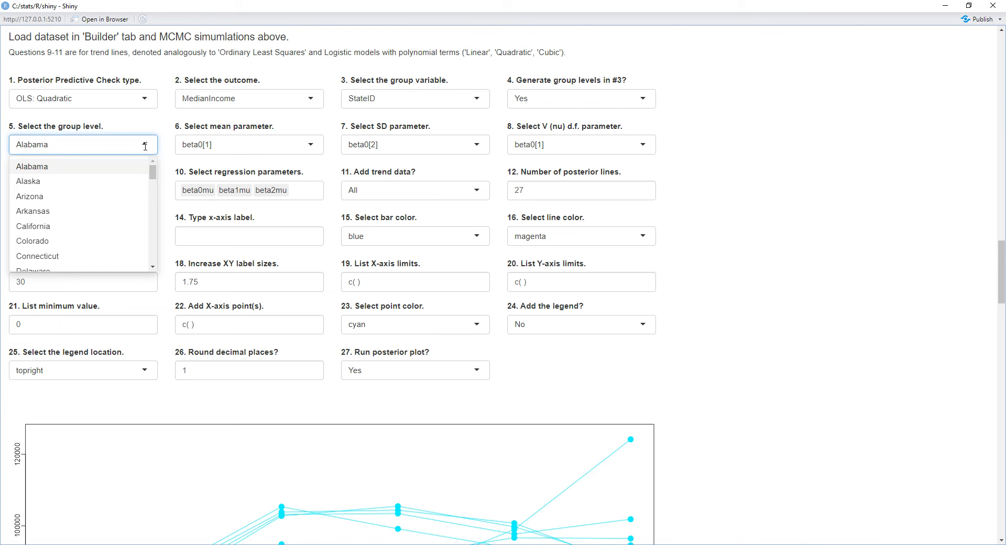
click(158, 132)
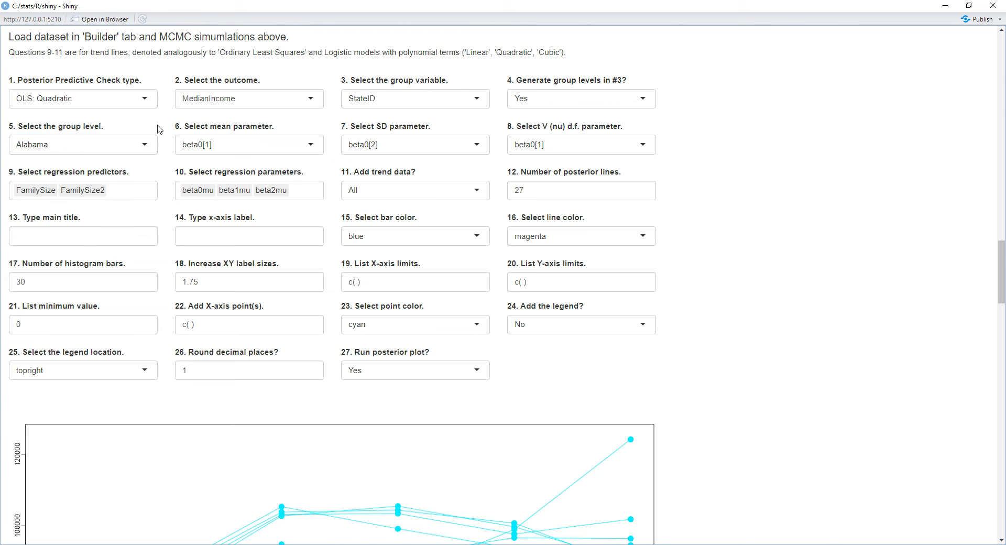
- Set the added trend data to Unit so that only the selected state's trend is plotted
scroll(718, 227, down, 5)
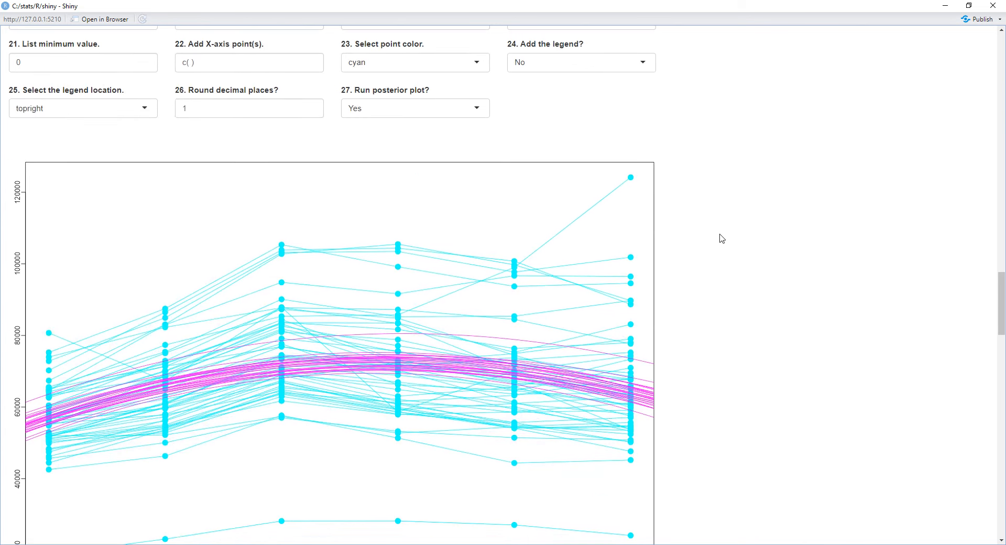
scroll(722, 238, up, 4)
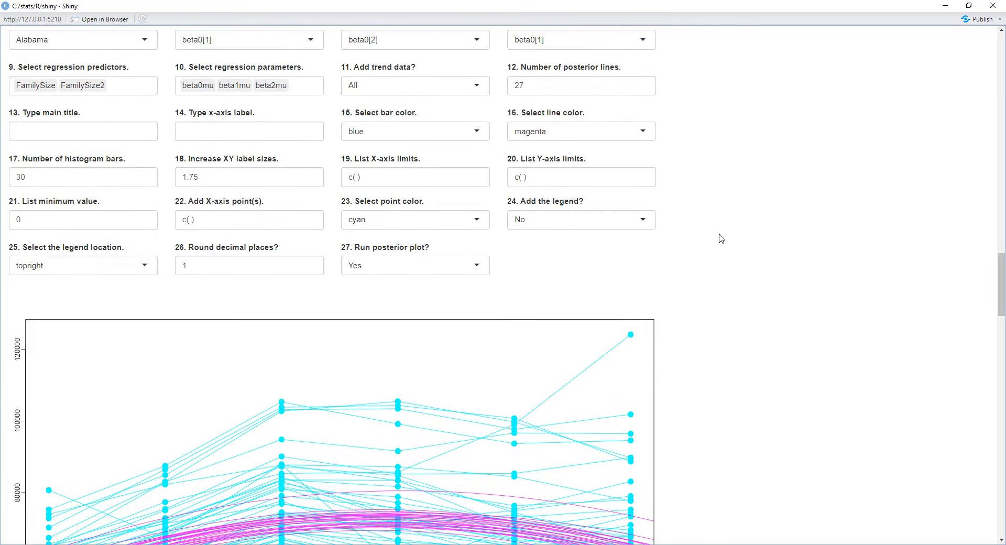
scroll(719, 239, up, 1)
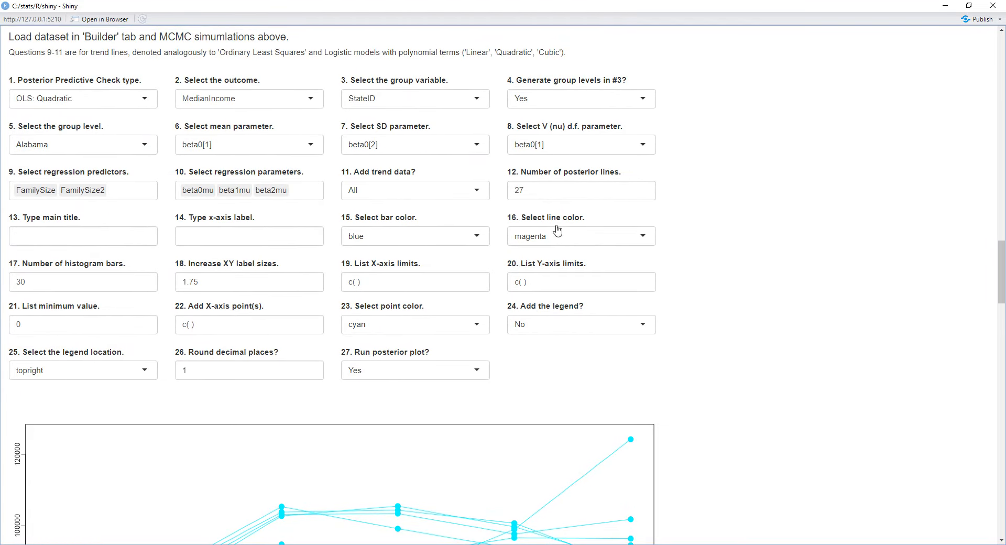
click(477, 192)
click(411, 226)
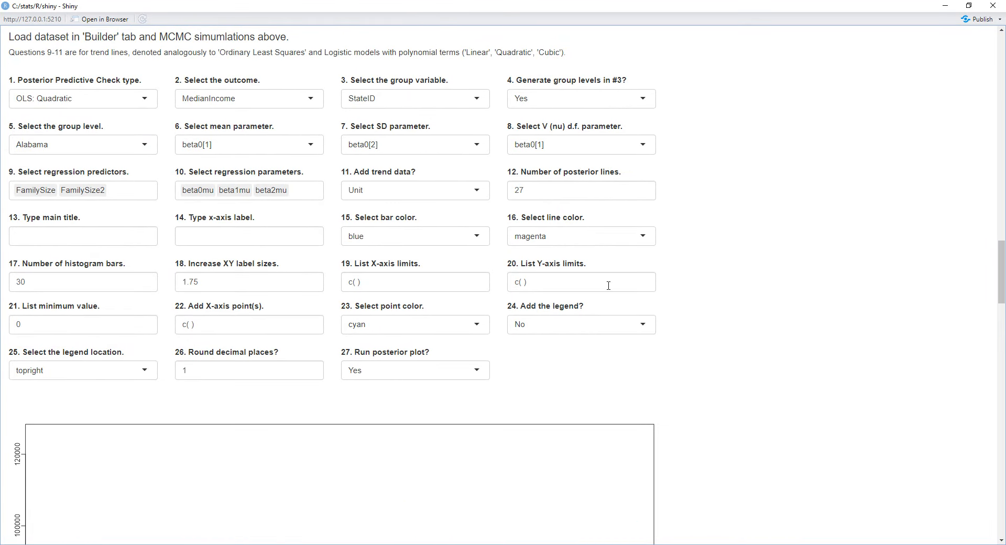
- Compare Alabama's income trend across family sizes with the overall quadratic posterior lines
scroll(684, 299, down, 4)
scroll(613, 354, down, 2)
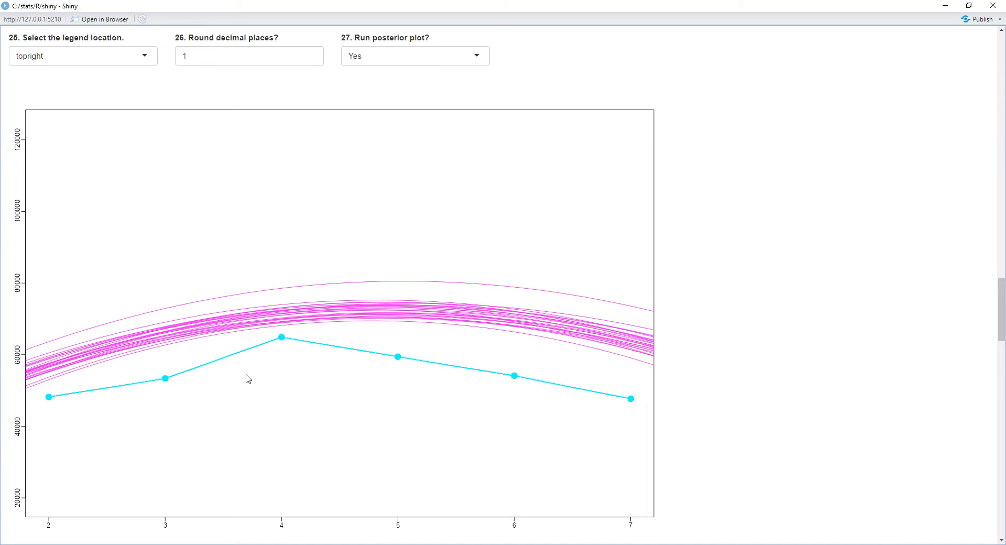
scroll(248, 378, up, 7)
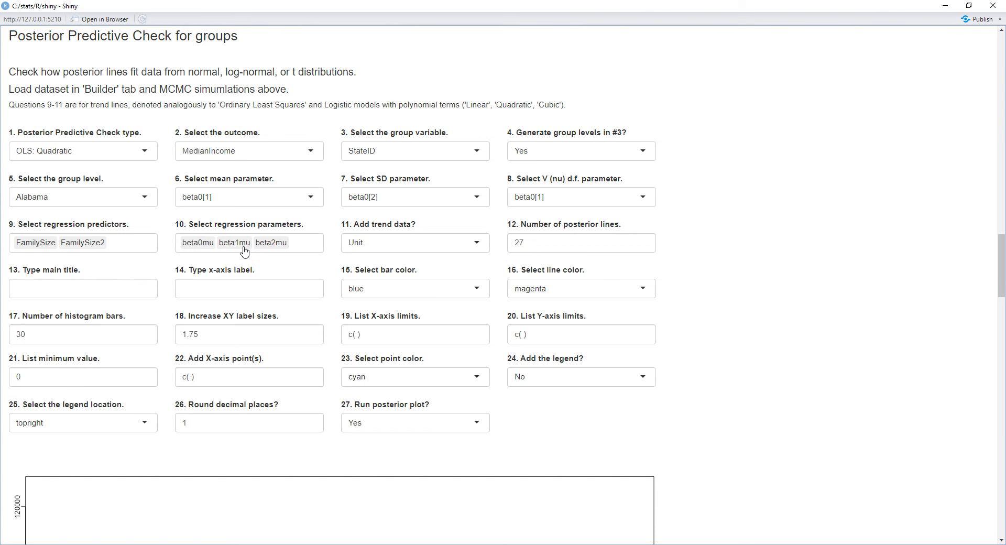
scroll(267, 264, down, 2)
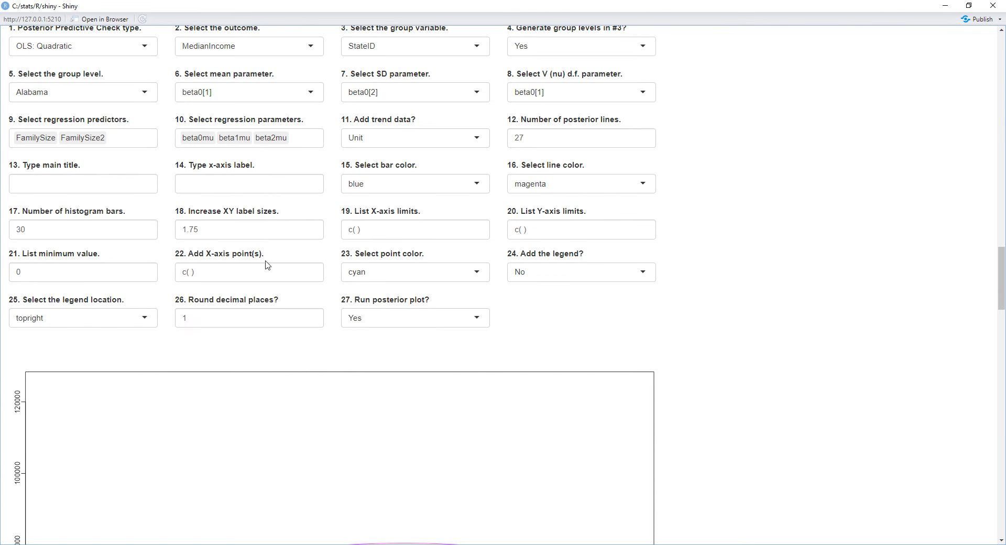
scroll(268, 265, down, 5)
scroll(308, 314, up, 6)
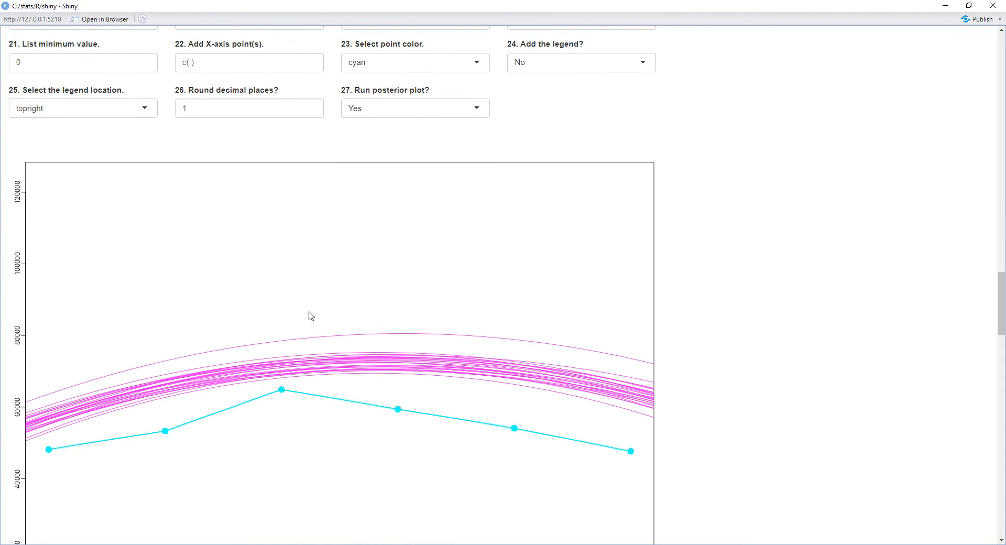
scroll(311, 312, down, 6)
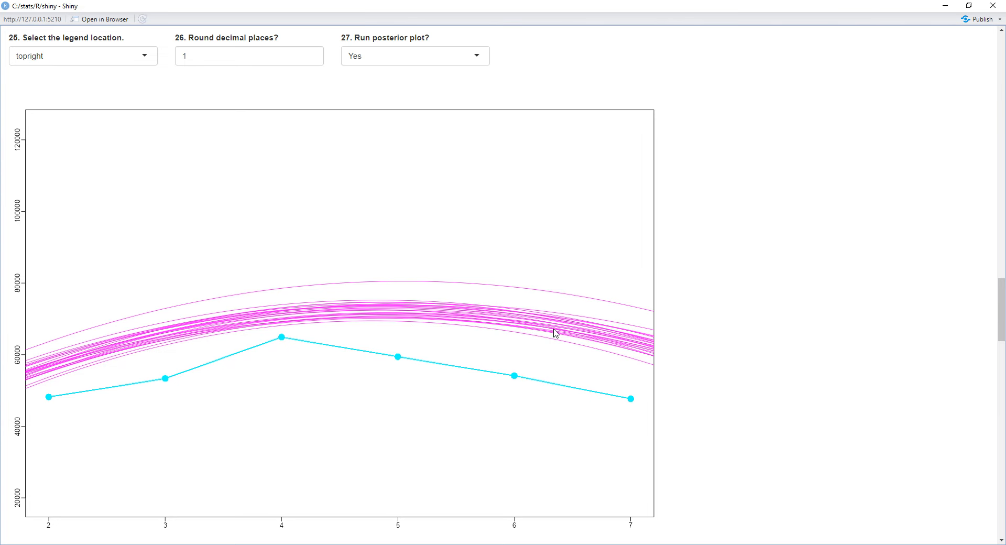
scroll(555, 335, down, 1)
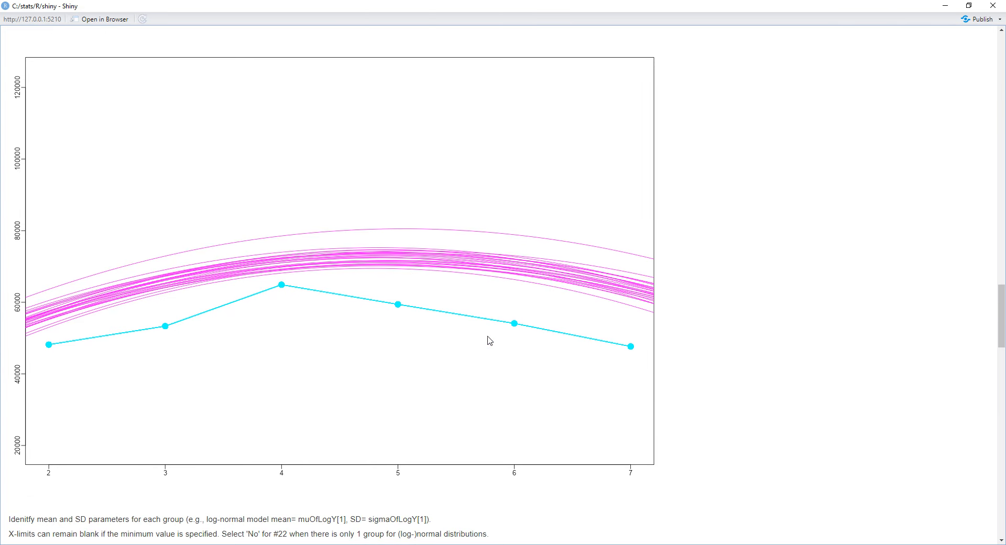
- Select Connecticut as the group level and compare its income trend with the quadratic posterior lines
scroll(338, 338, up, 3)
scroll(338, 338, up, 5)
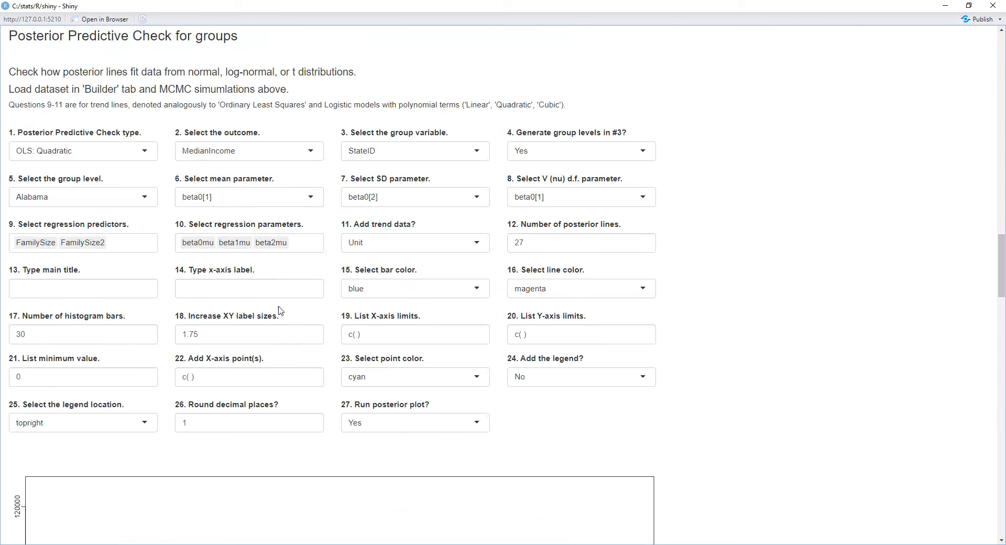
click(139, 198)
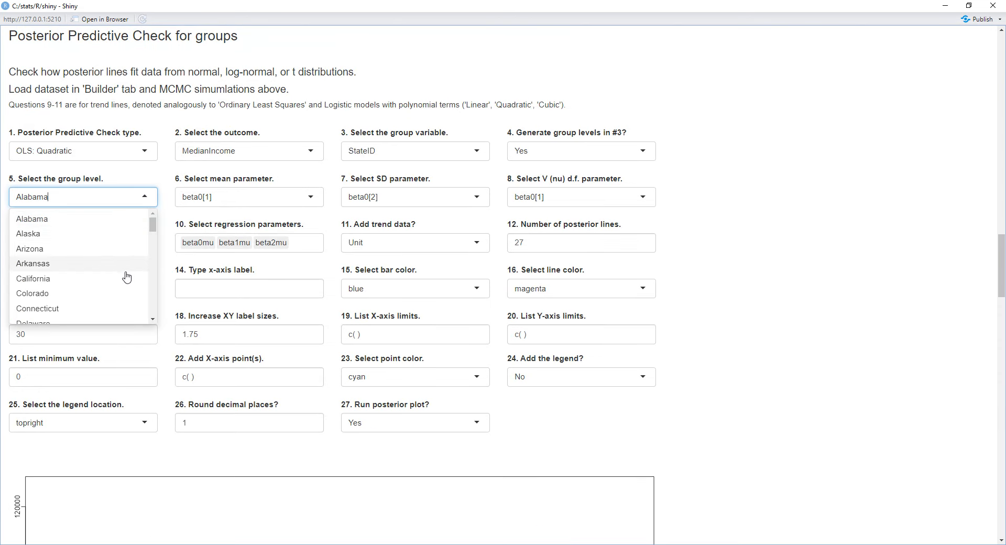
click(117, 307)
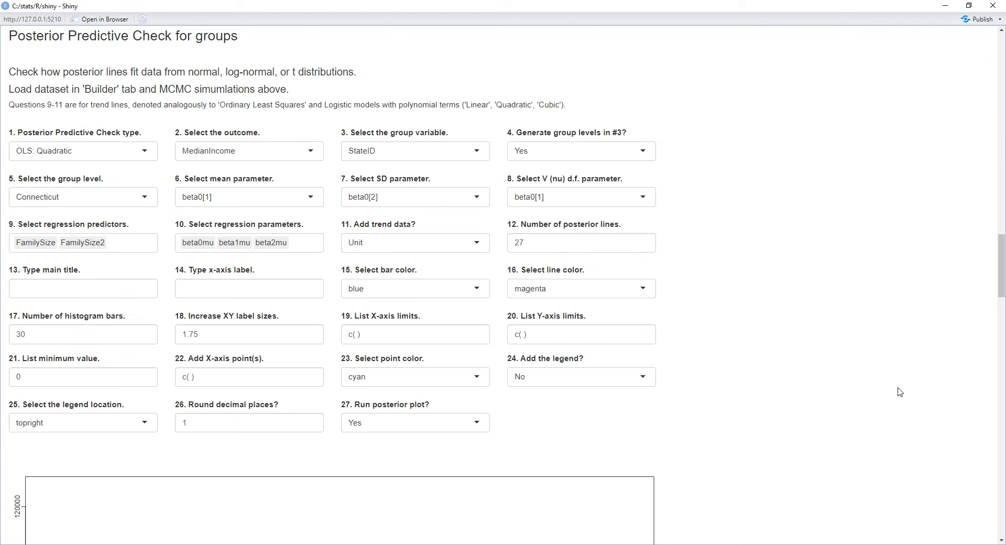
scroll(896, 390, down, 5)
scroll(895, 390, down, 1)
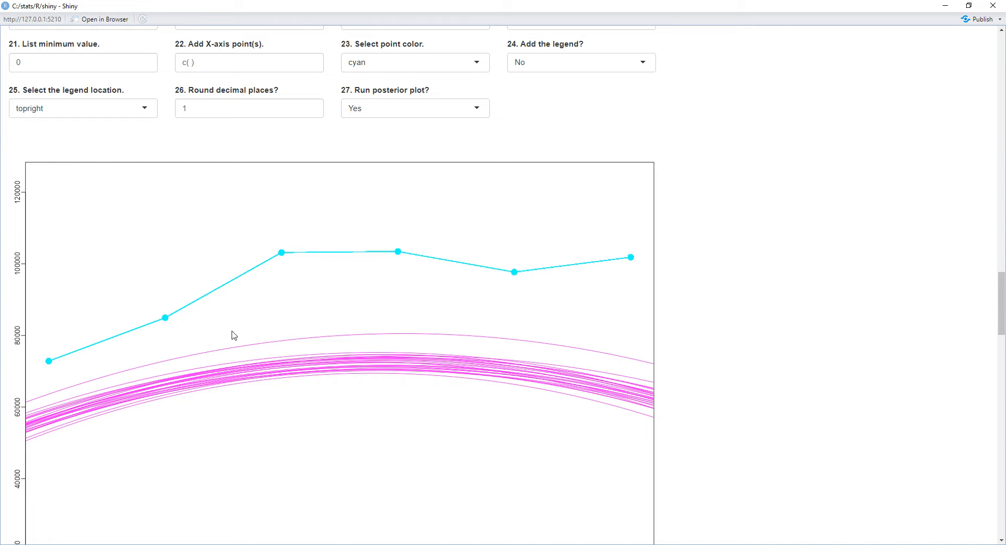
- Change the group level to Alaska and compare its income trend with the overall posterior lines
scroll(234, 336, up, 2)
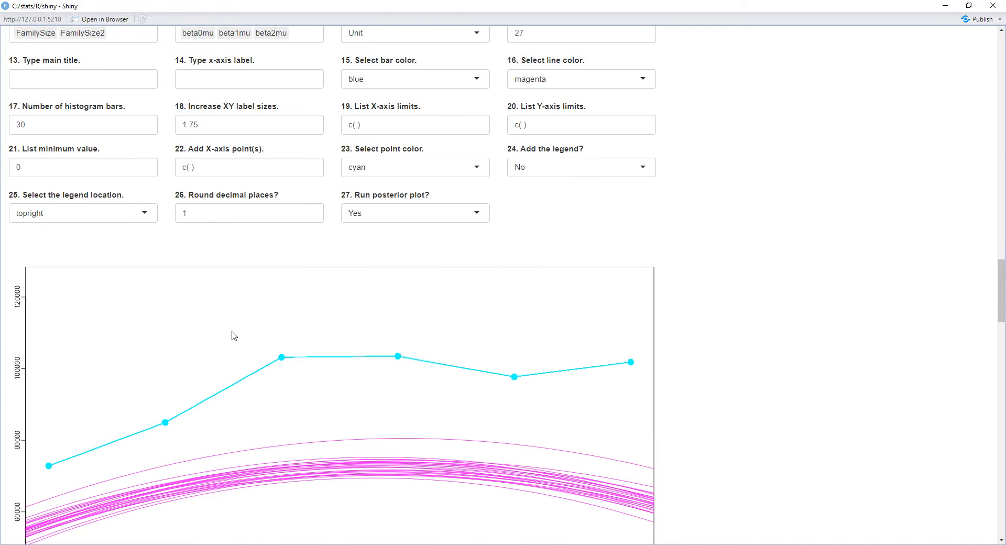
scroll(292, 355, up, 2)
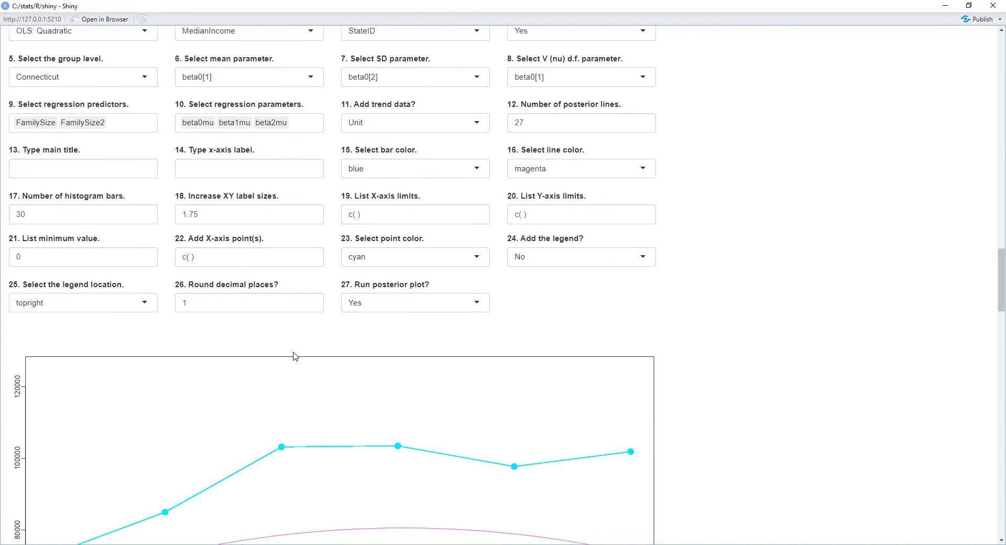
scroll(295, 356, up, 3)
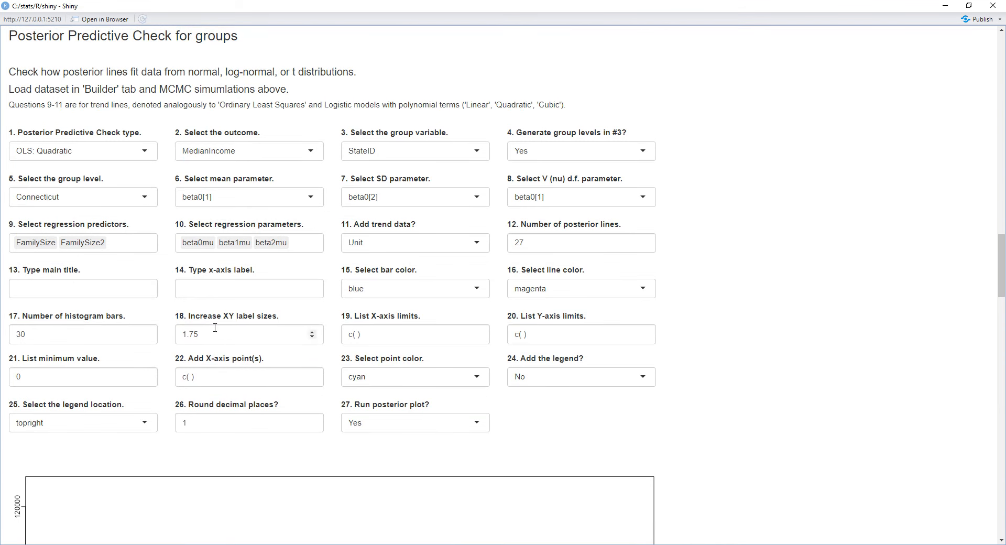
click(143, 196)
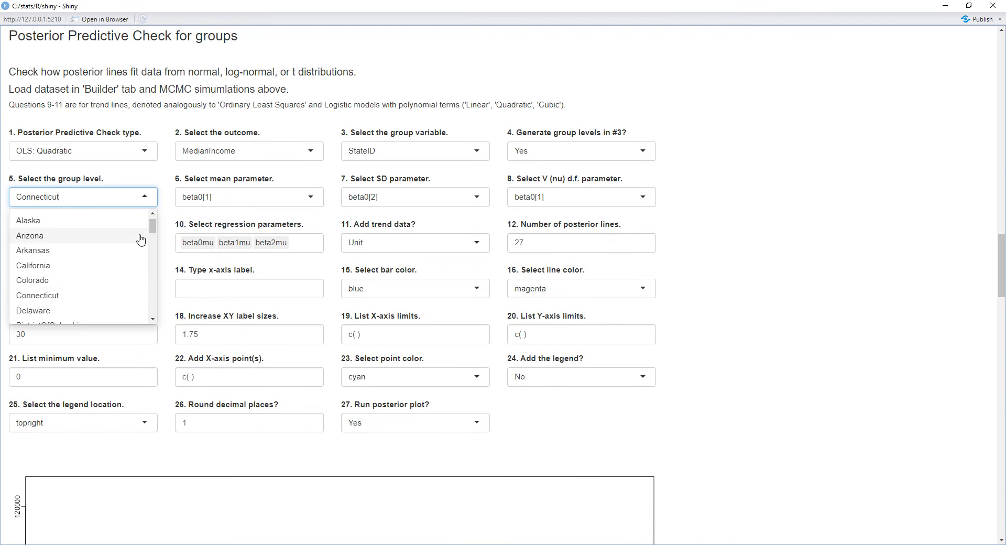
click(140, 222)
scroll(329, 359, down, 5)
scroll(329, 359, down, 1)
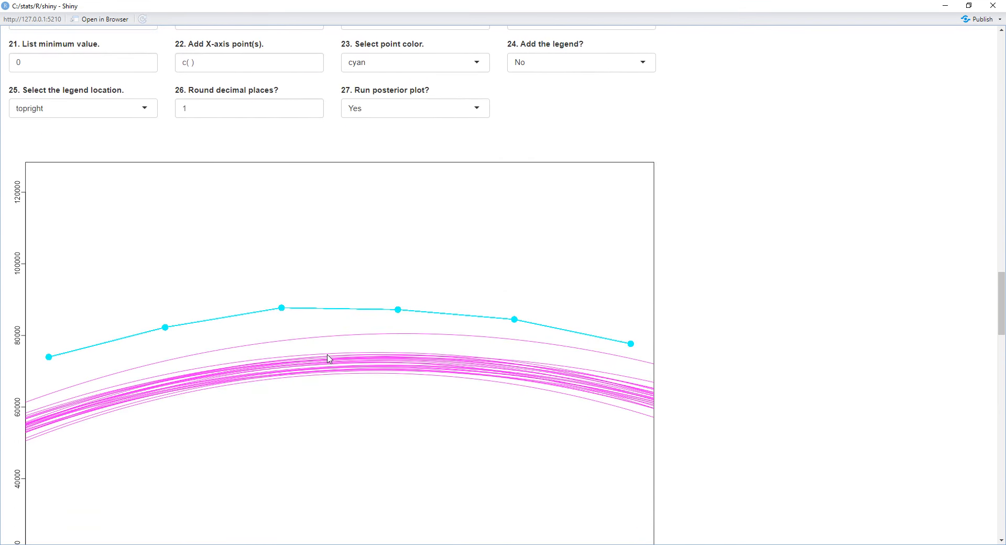
- Replace the regression parameters with beta0[2], beta1[2] and beta2[2] and check the posterior lines against Alaska's income trend
scroll(329, 359, up, 7)
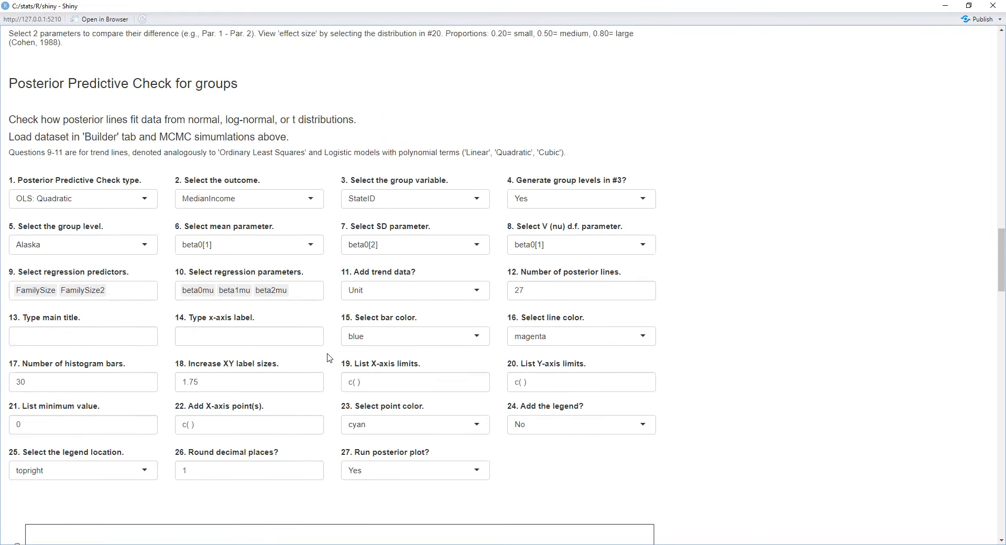
click(296, 302)
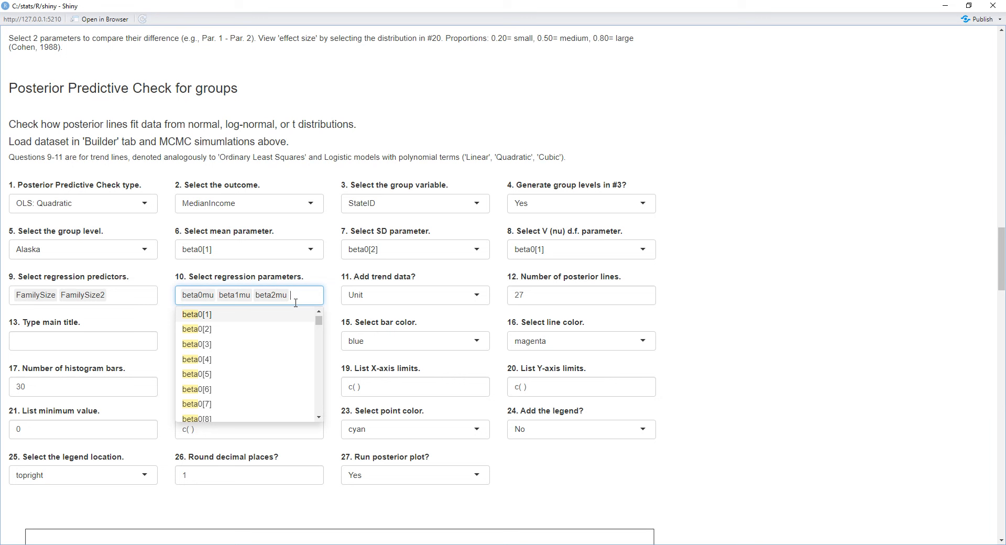
key(BackSpace)
key(BackSpace)
key(BackSpace)
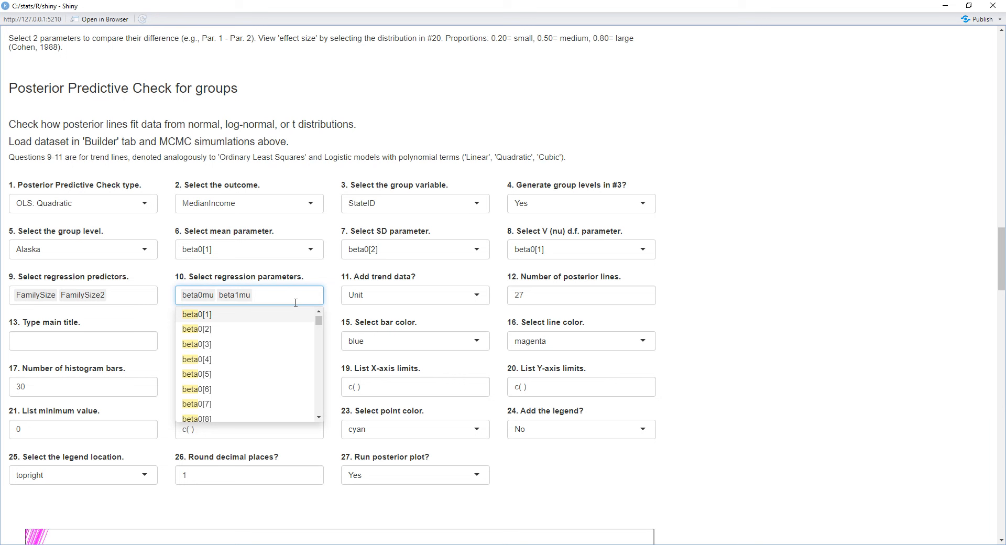
click(259, 329)
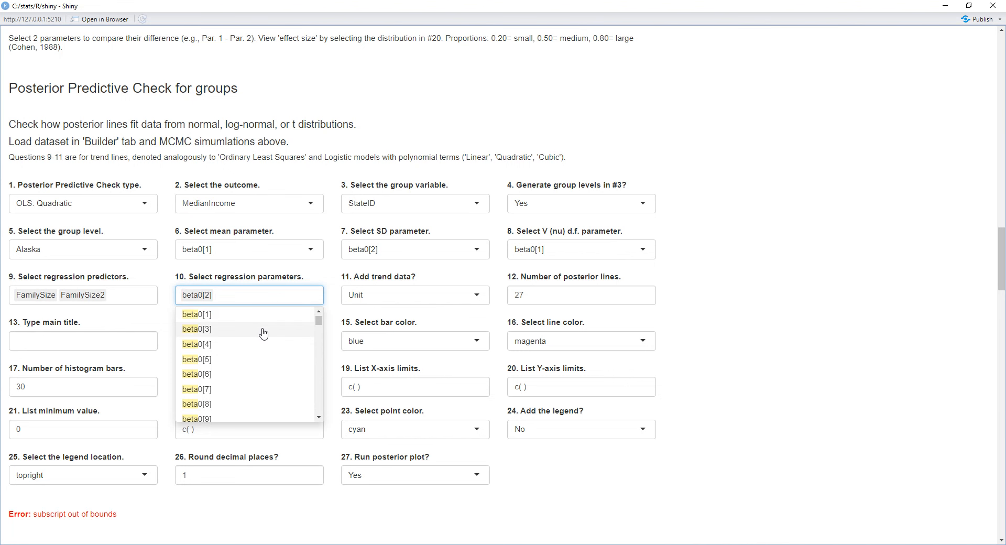
text(beta1)
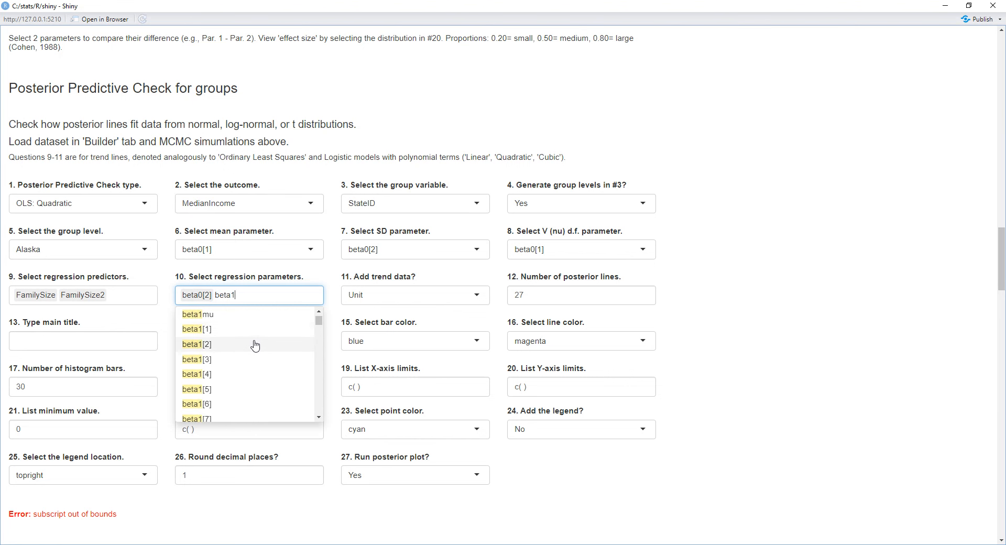
click(254, 344)
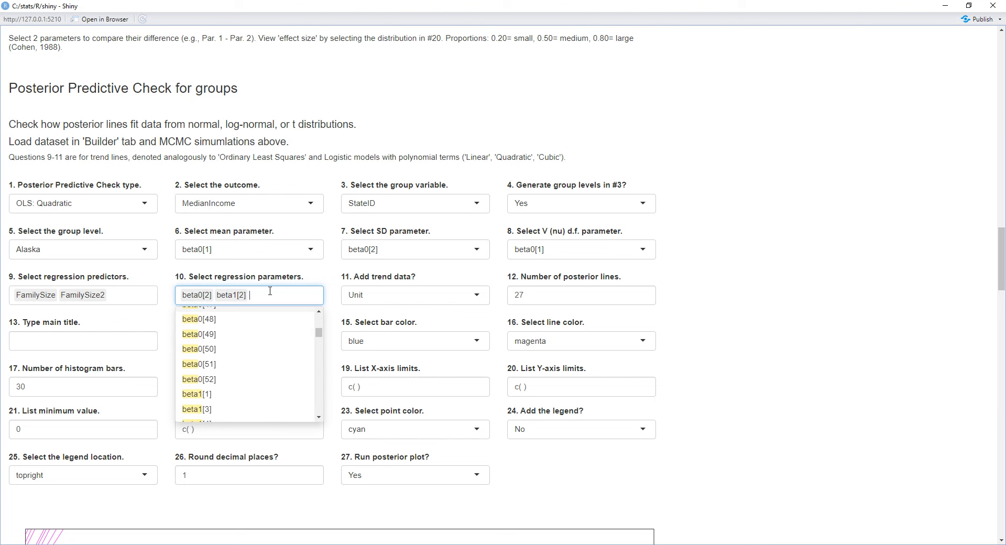
text(beta)
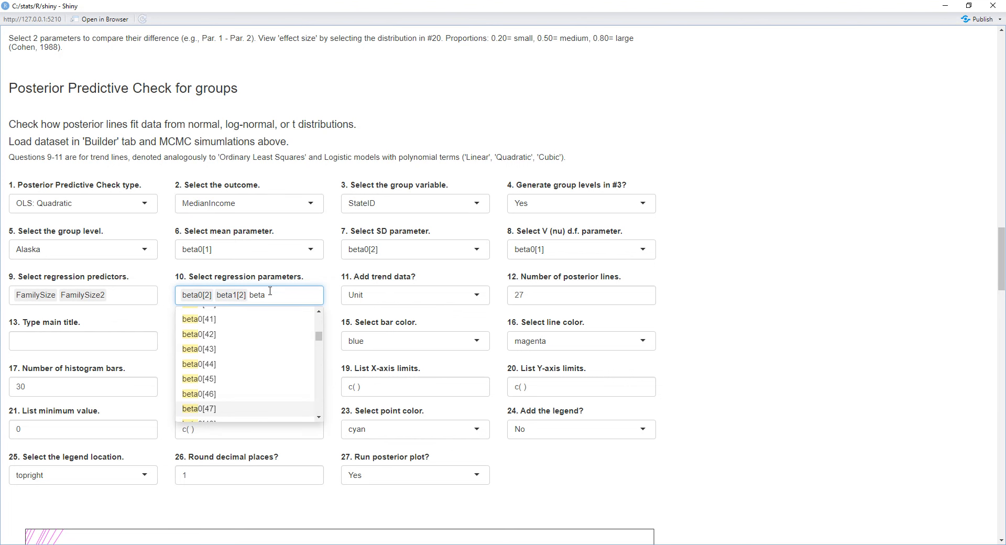
text(2)
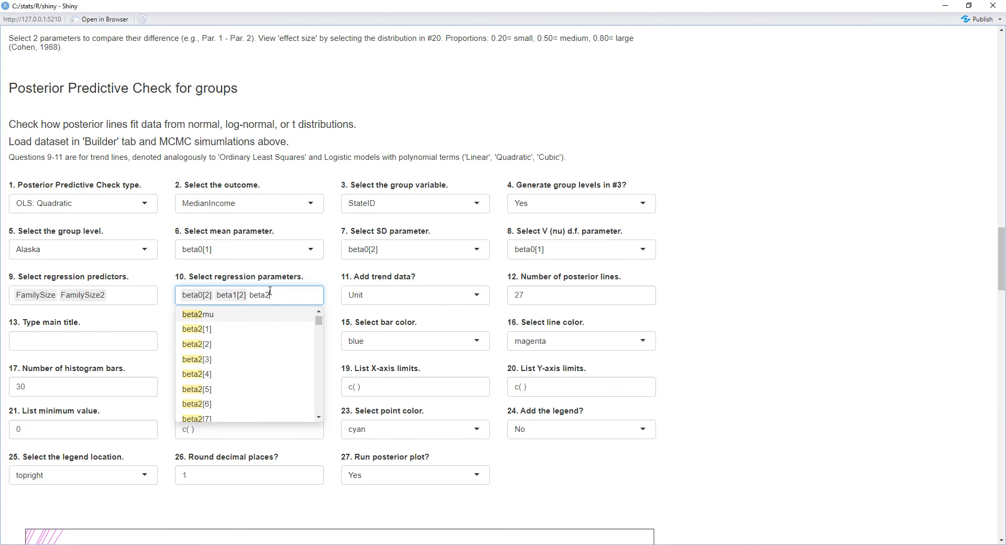
click(266, 345)
click(806, 367)
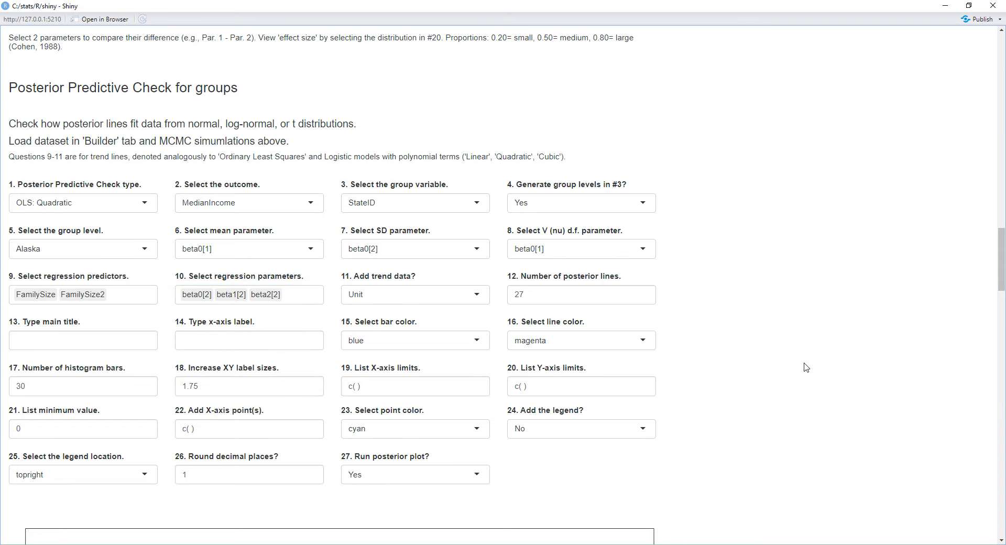
scroll(806, 367, down, 7)
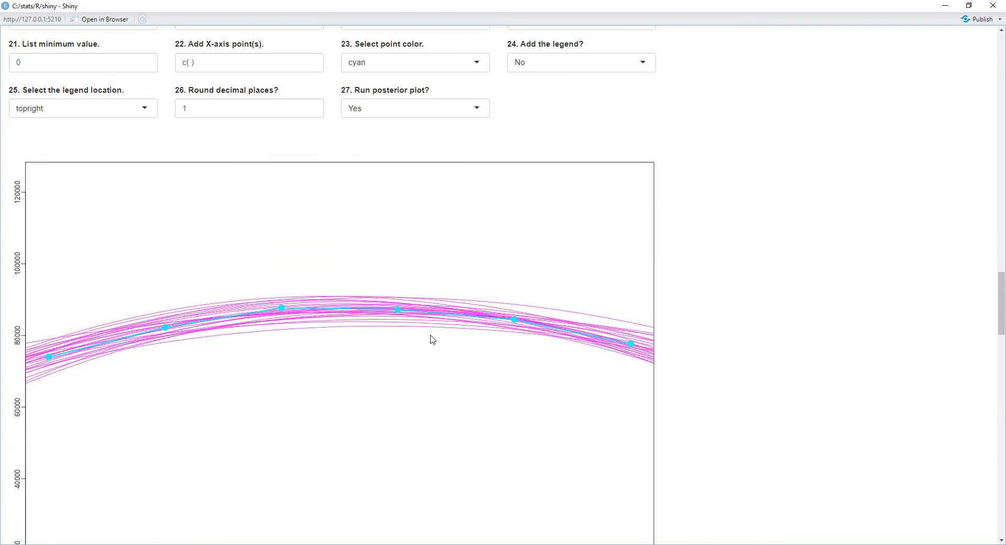
- Change the point color of Alaska's trend data to springgreen and check it against the magenta posterior lines
scroll(425, 340, up, 1)
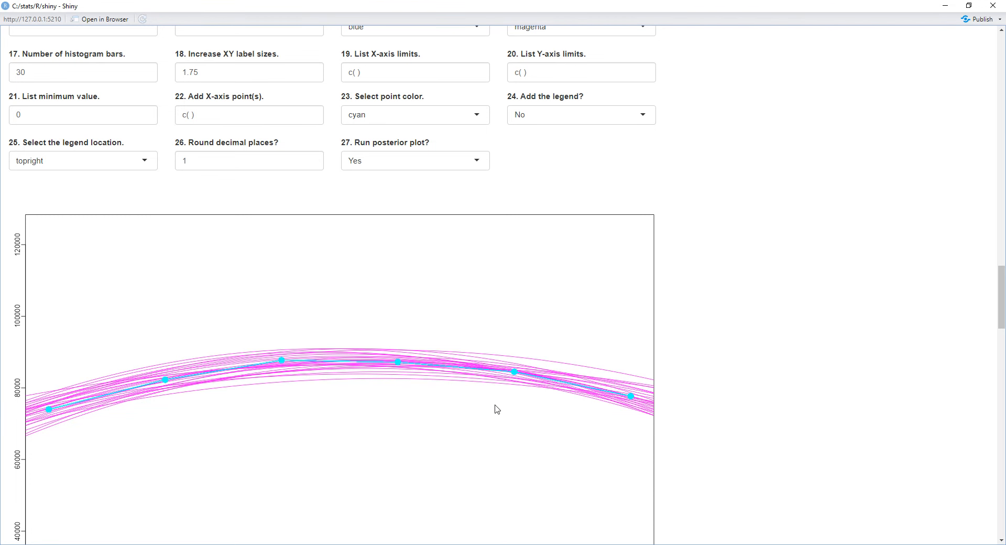
scroll(528, 375, up, 3)
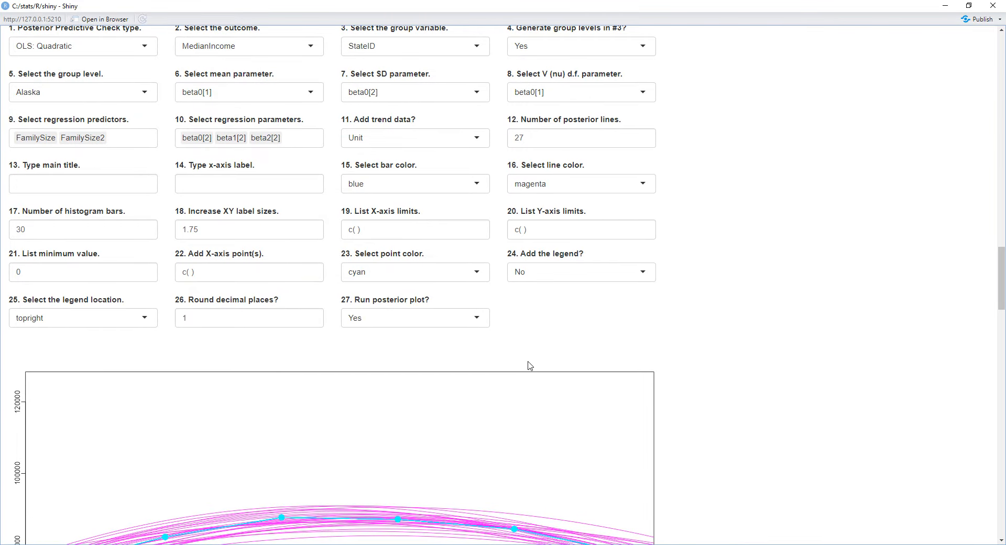
click(477, 271)
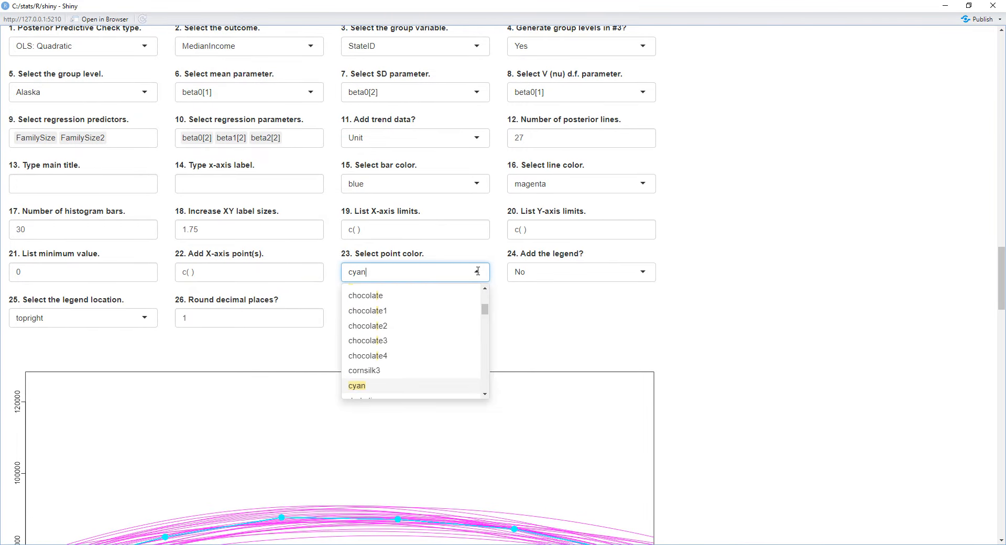
key(BackSpace)
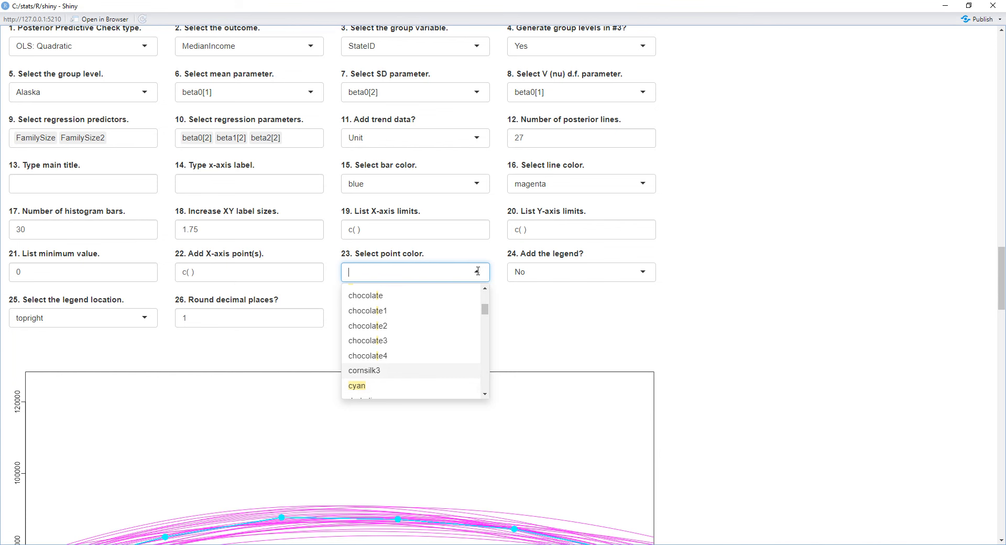
text(spring)
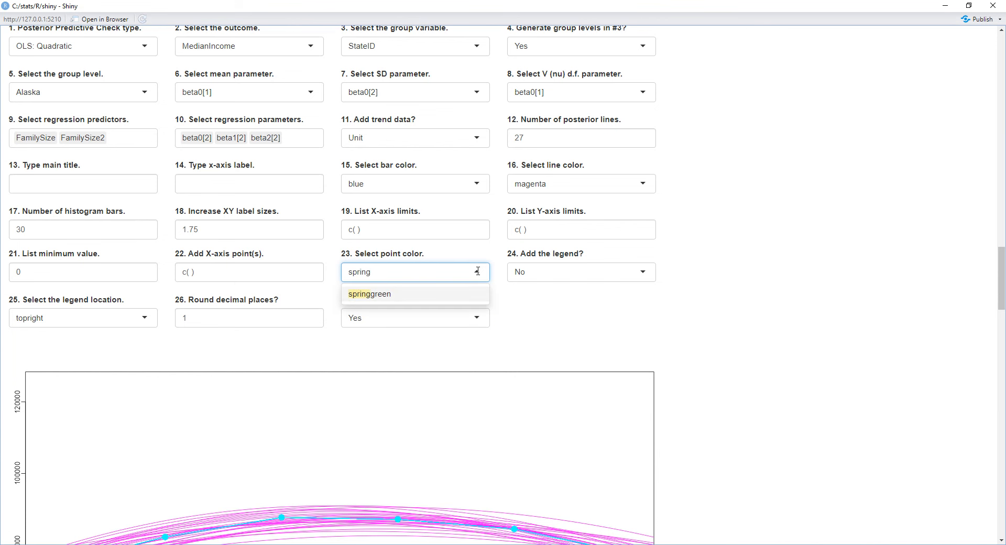
click(466, 294)
scroll(472, 308, down, 3)
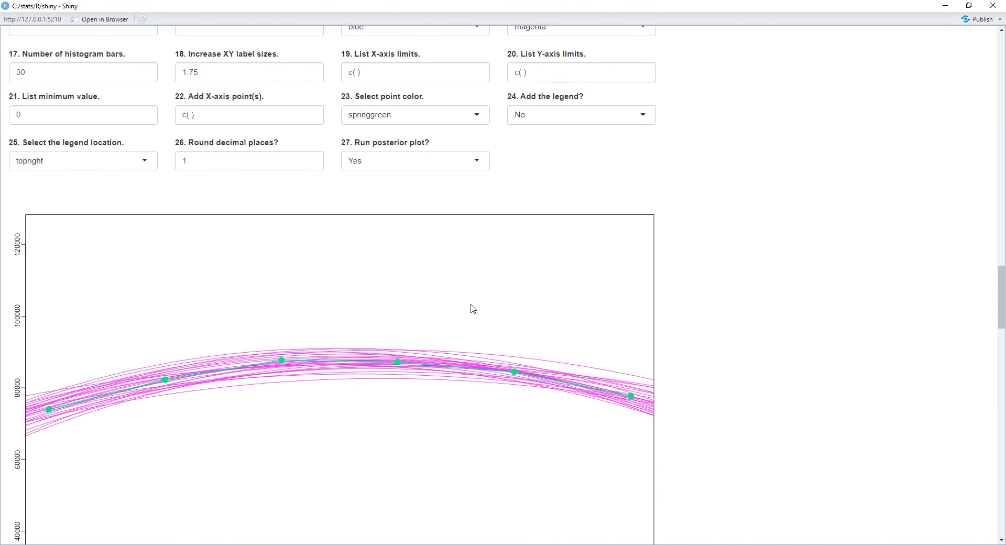
- Change the trend point color to yellow and check how it stands out on the posterior plot
scroll(474, 308, up, 3)
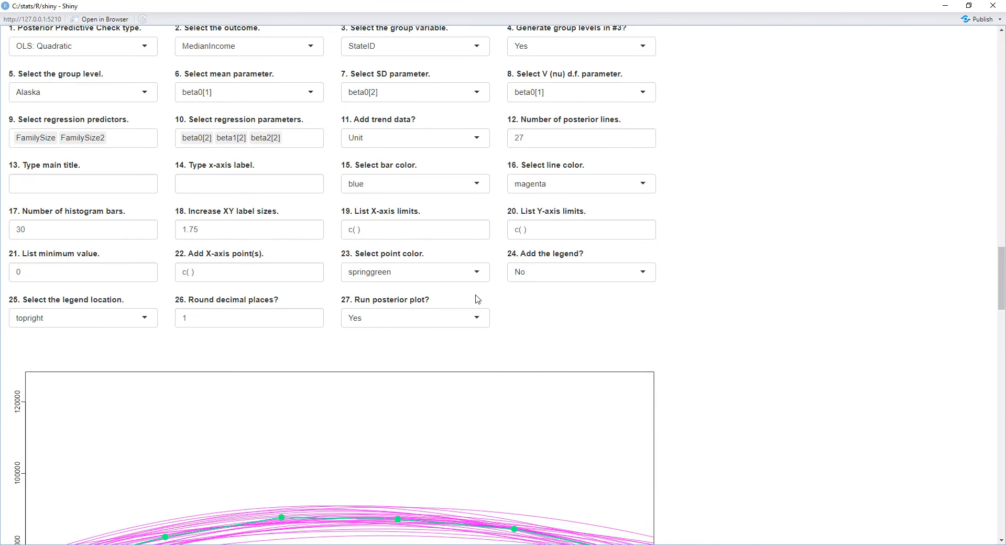
click(479, 271)
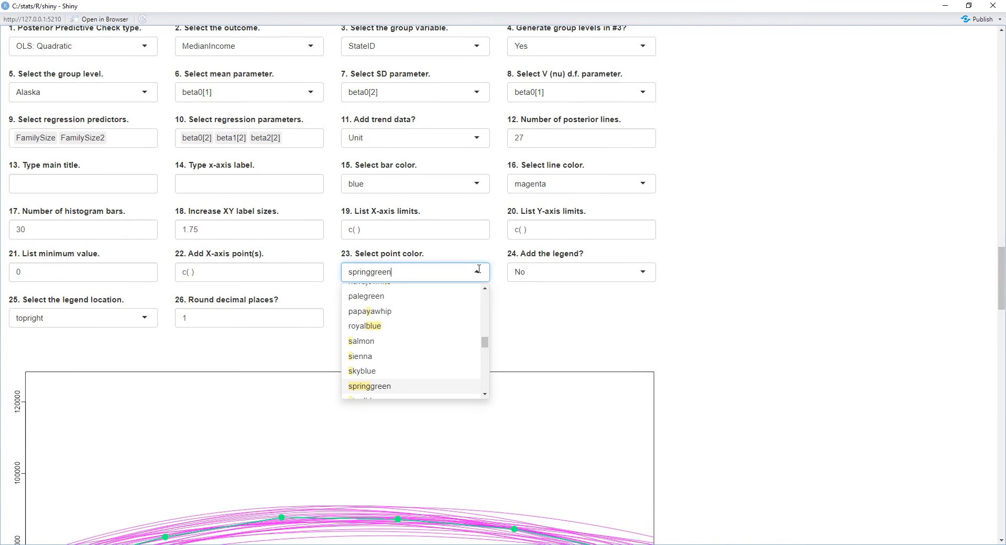
key(BackSpace)
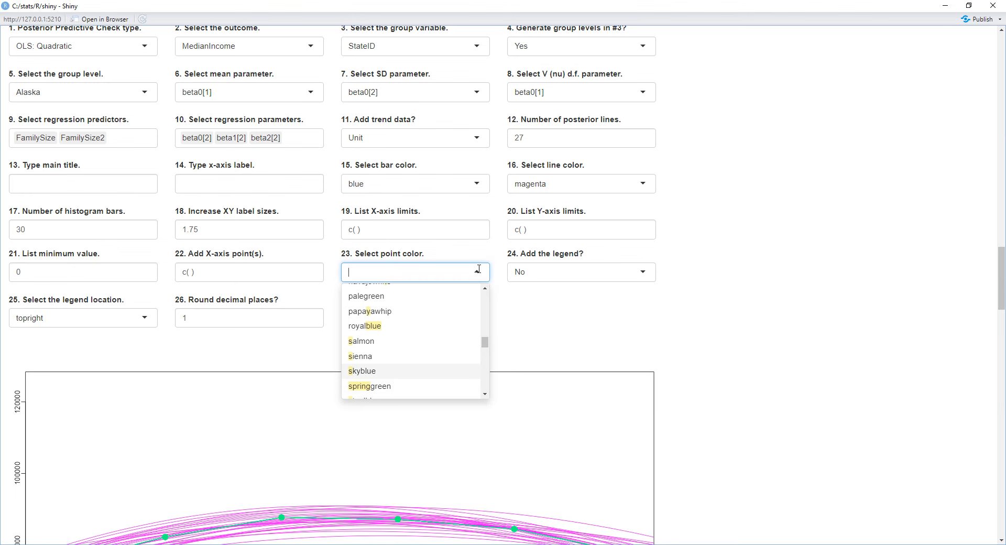
text(yell)
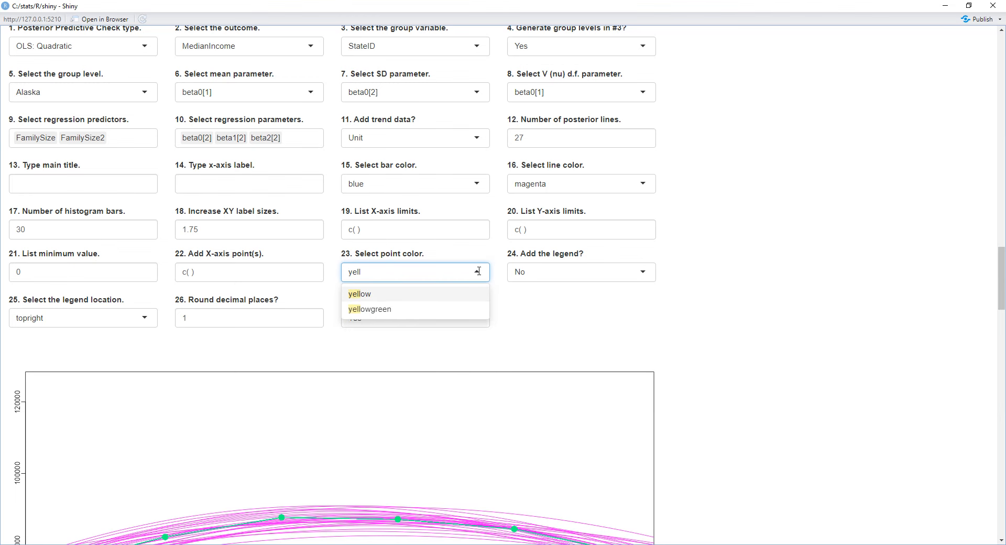
click(474, 294)
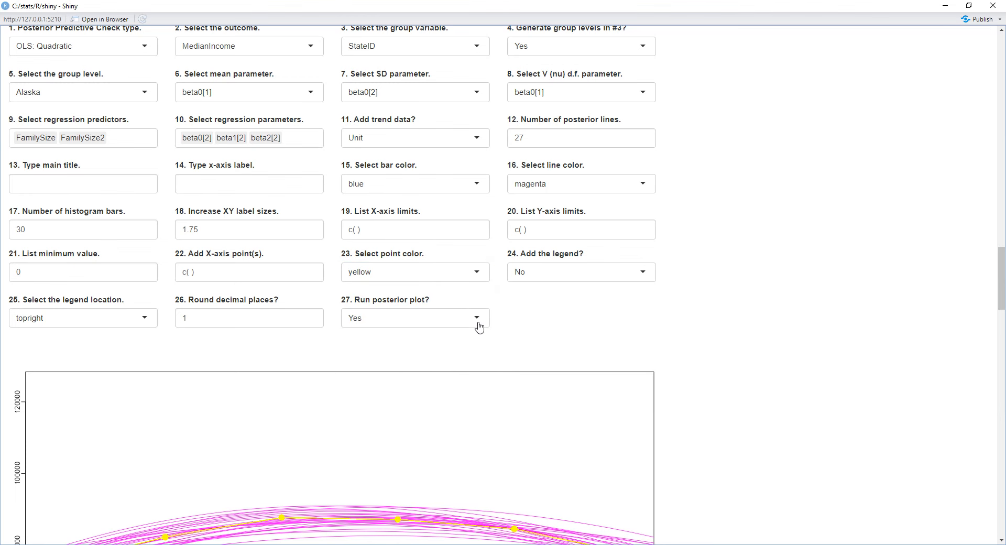
scroll(478, 327, down, 3)
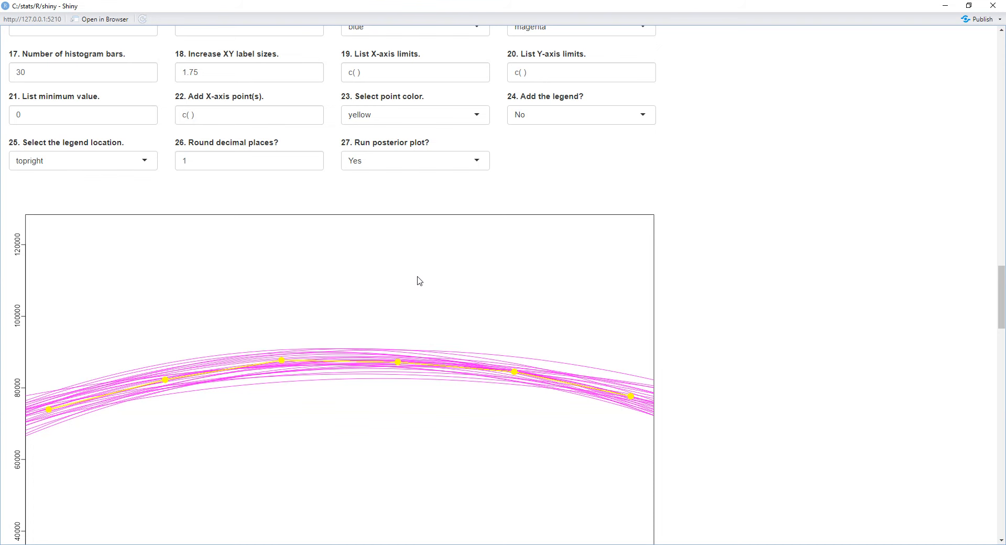
- Increase the XY label size to 3.21 to enlarge the trend points on the posterior plot
scroll(417, 253, up, 1)
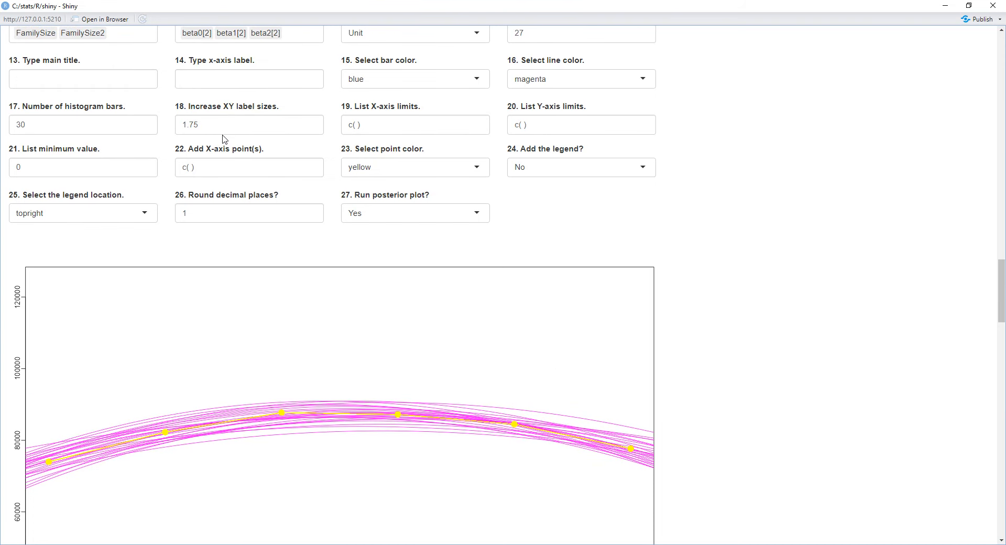
click(313, 126)
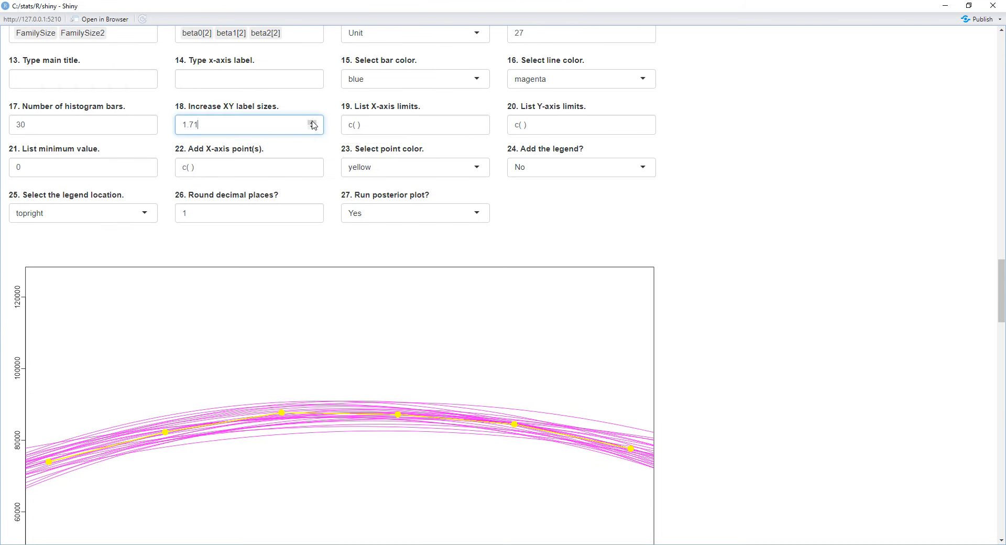
click(312, 123)
click(312, 122)
click(312, 122)
click(312, 122)
scroll(584, 377, down, 3)
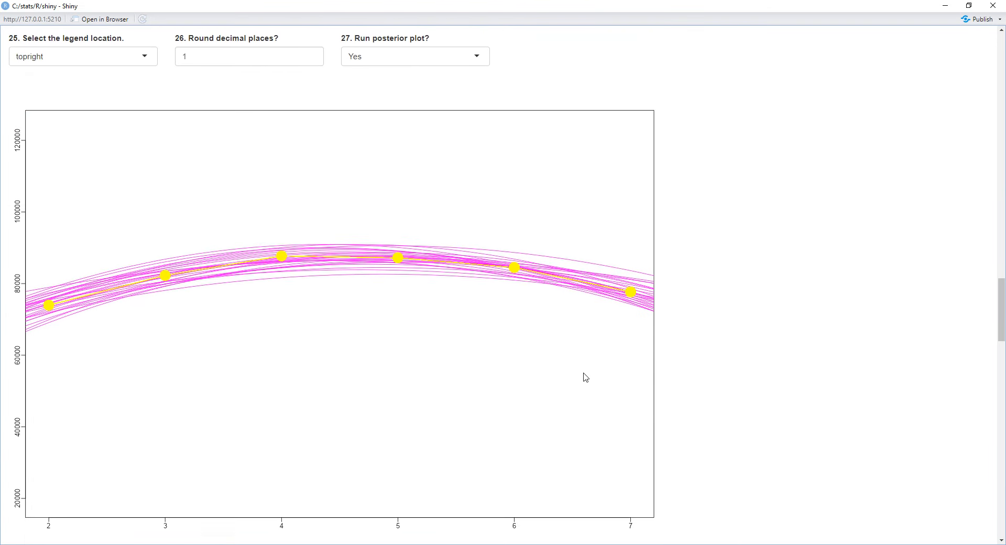
- Set the trend point color to blue and compare Alaska's income trend with the state-specific posterior lines
scroll(584, 377, up, 2)
scroll(585, 372, up, 2)
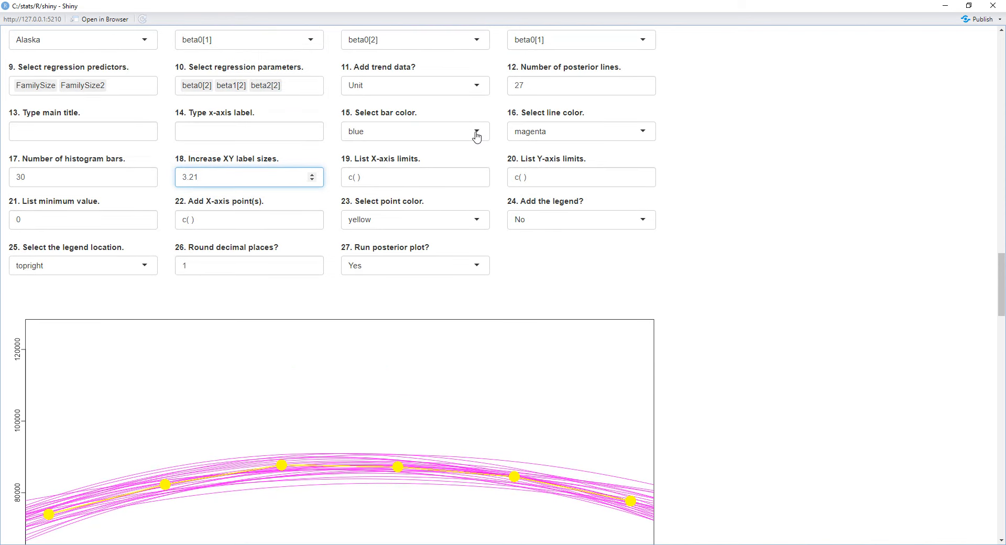
click(477, 222)
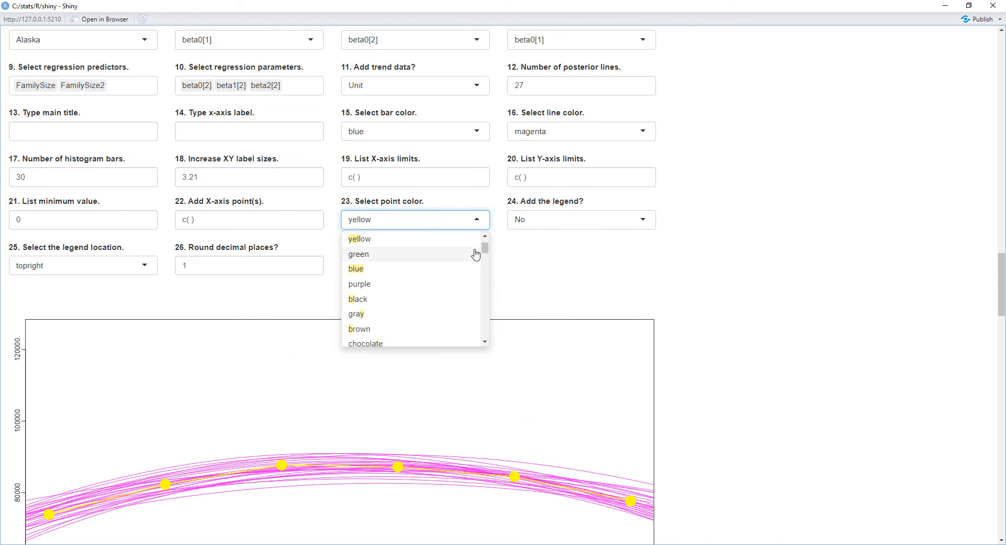
click(468, 273)
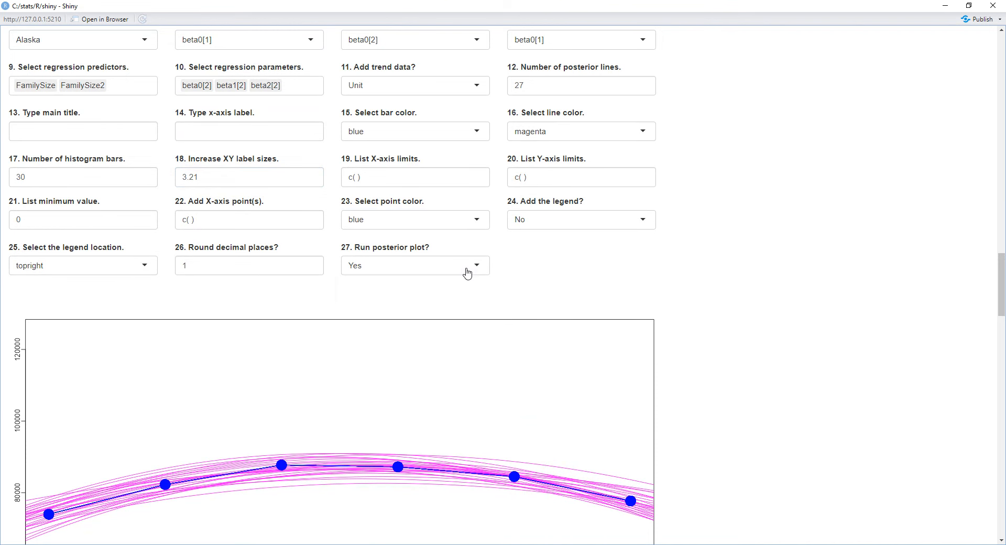
scroll(561, 391, down, 2)
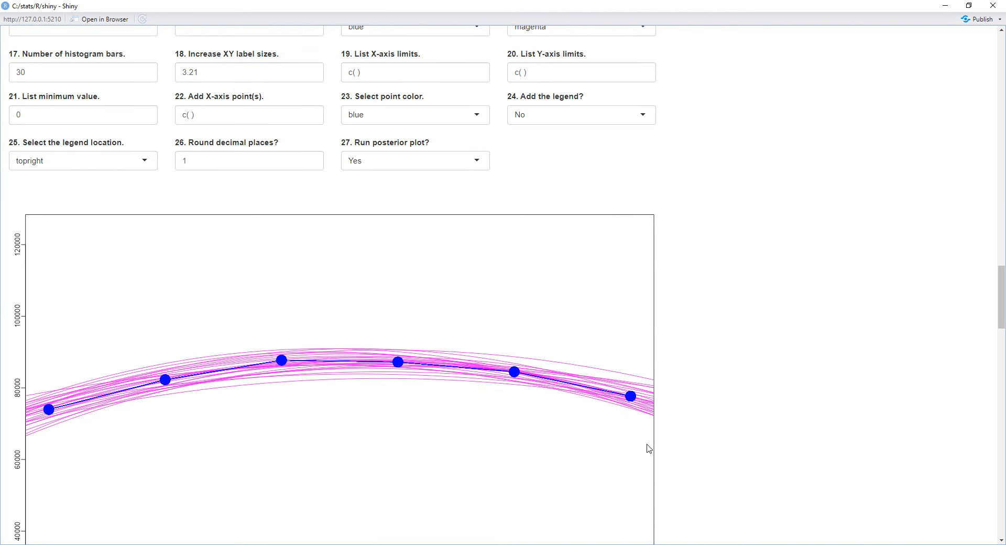
scroll(644, 440, down, 3)
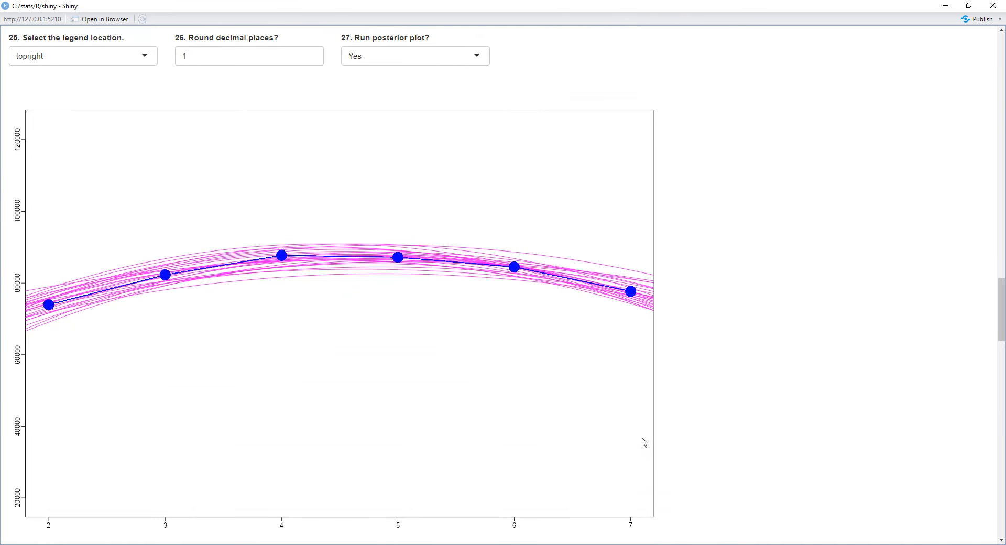
scroll(643, 441, up, 4)
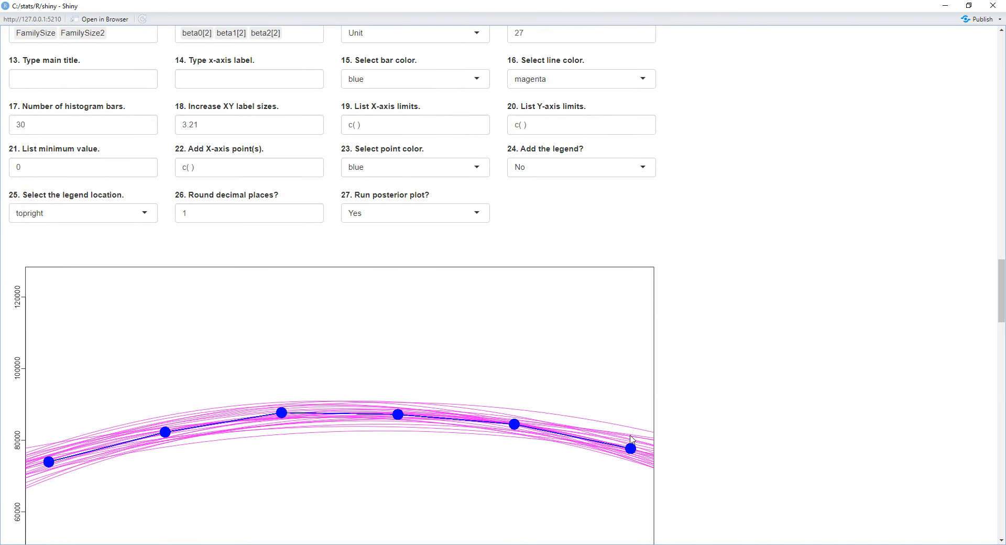
scroll(629, 439, down, 2)
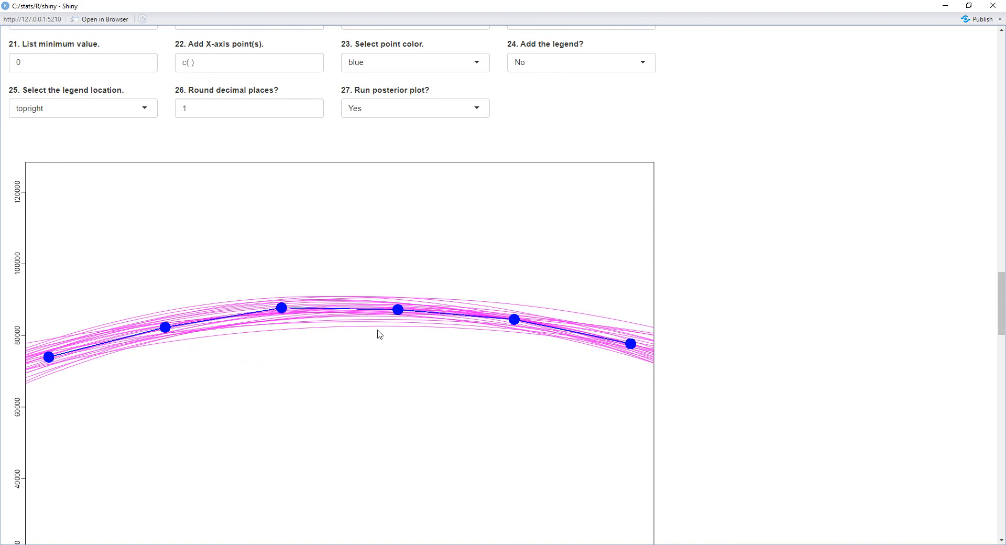
- Add the legend to the Alaska posterior plot by setting its legend option to Yes
scroll(380, 335, down, 2)
scroll(380, 334, up, 5)
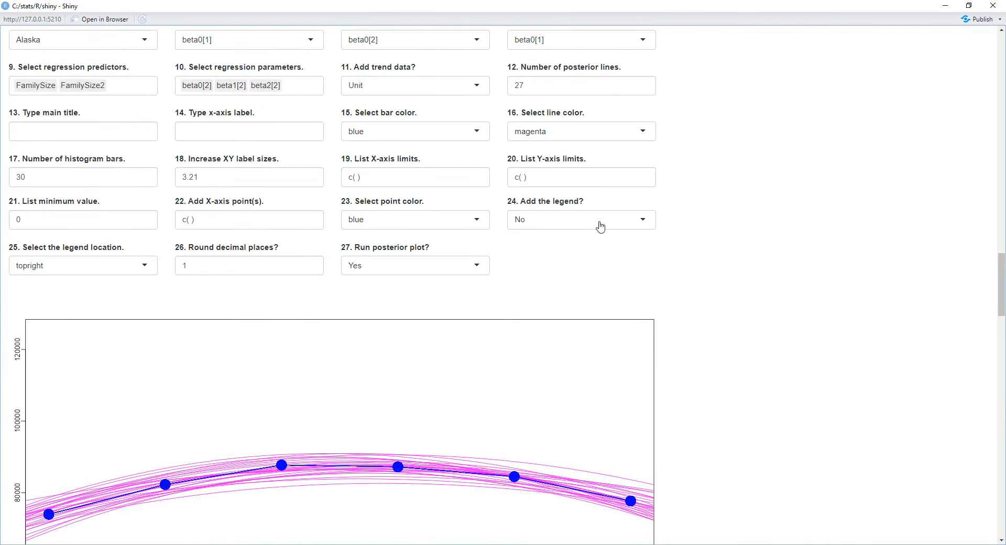
click(625, 221)
click(602, 255)
scroll(583, 372, down, 4)
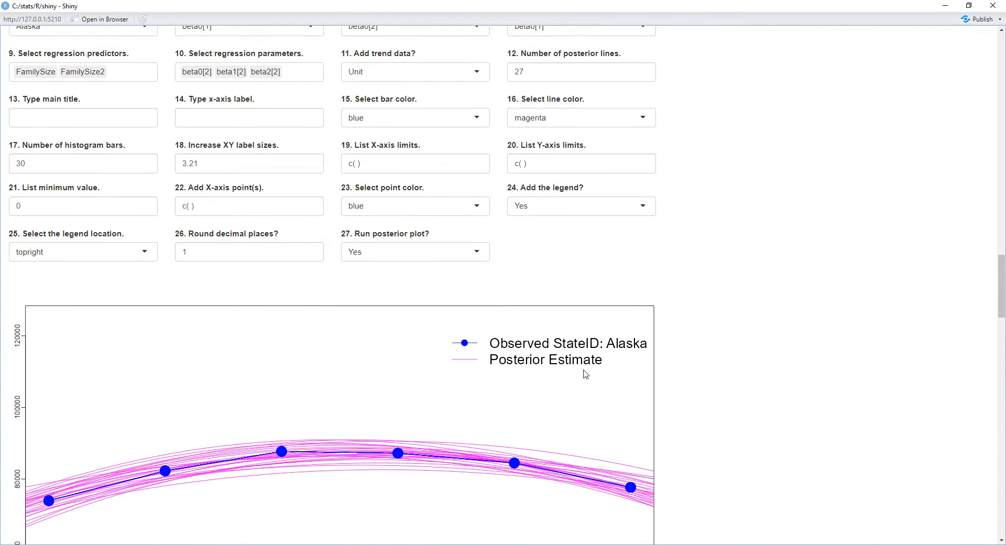
- Examine the posterior plot, then the settings for the posterior summary and the hierarchical estimation graph
scroll(582, 370, up, 1)
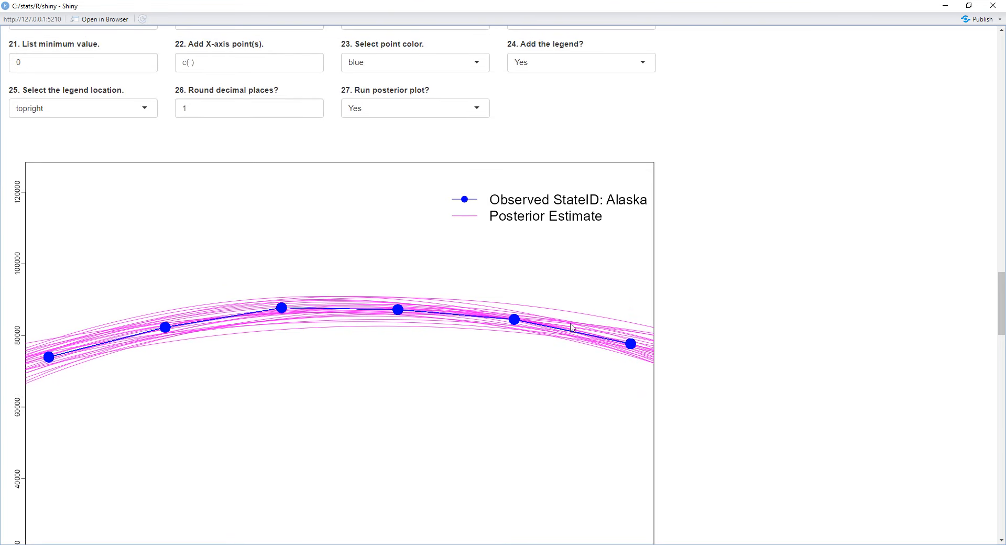
scroll(433, 446, down, 2)
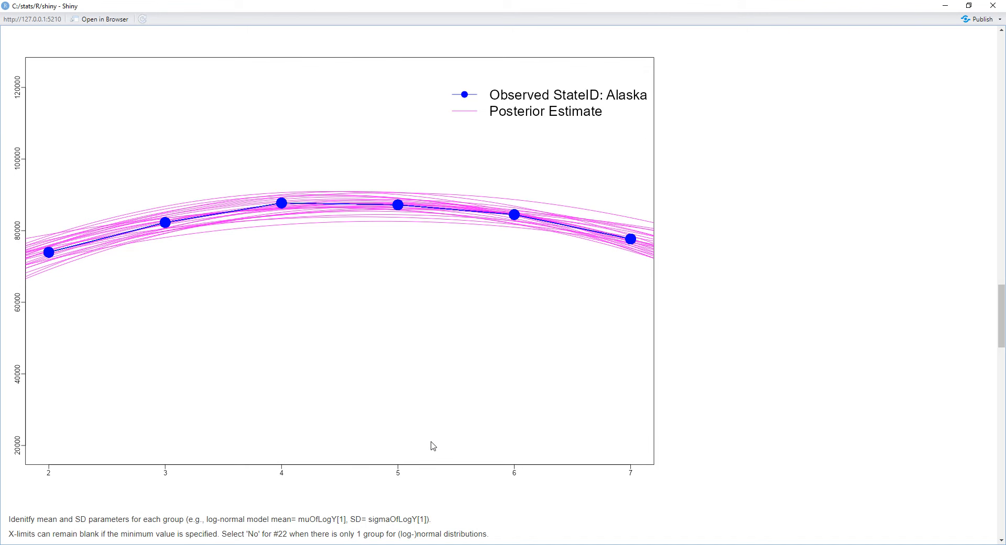
scroll(433, 446, down, 1)
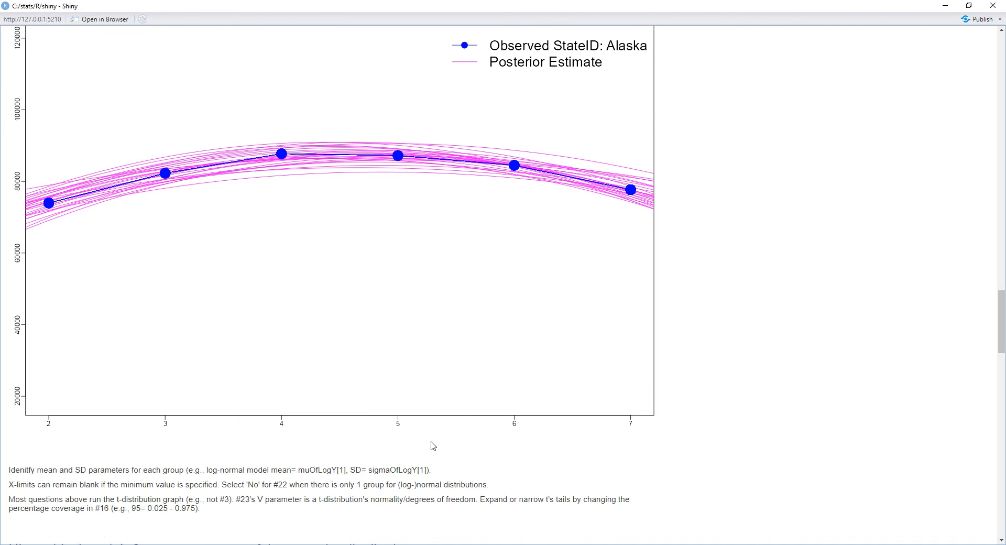
scroll(433, 446, up, 1)
drag(1000, 342, 992, 331)
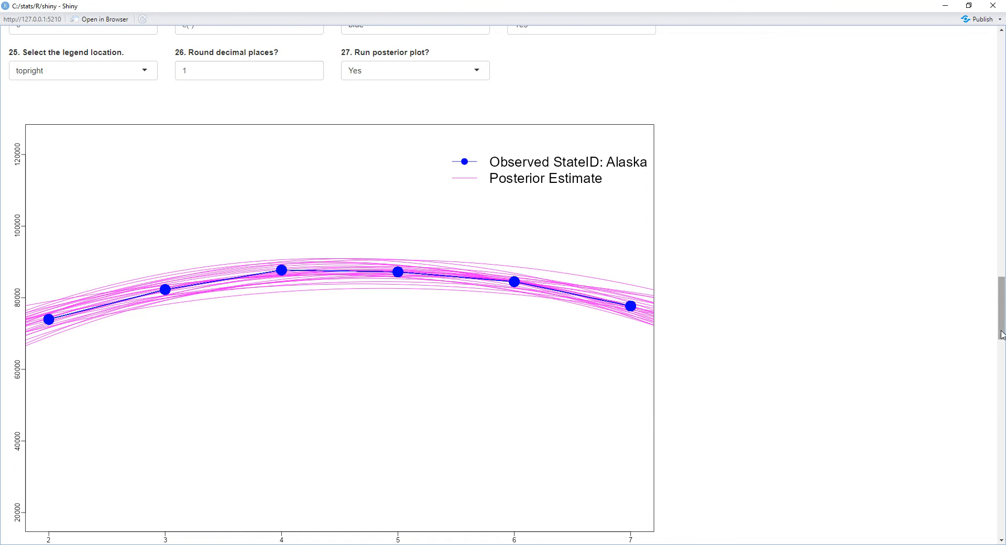
drag(1002, 335, 1001, 334)
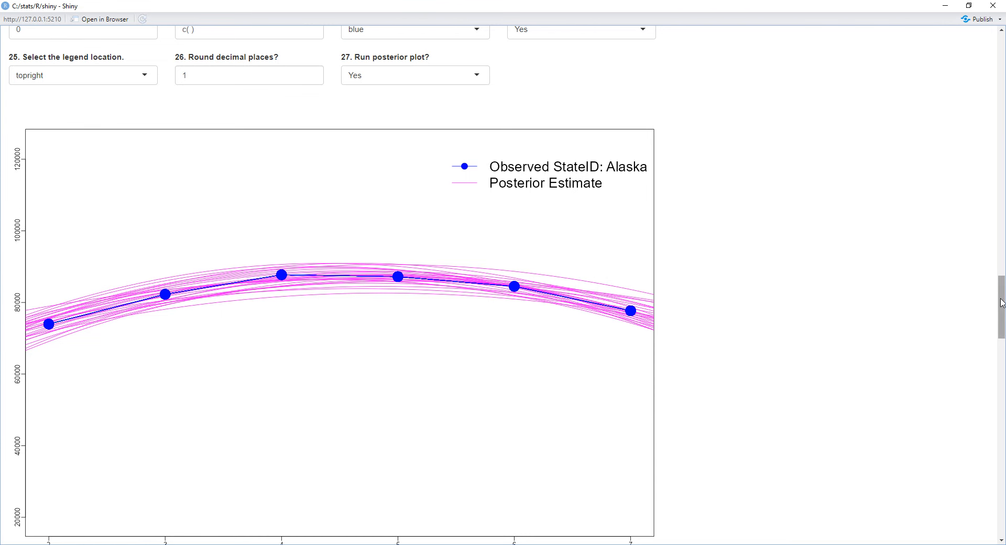
drag(1001, 303, 989, 345)
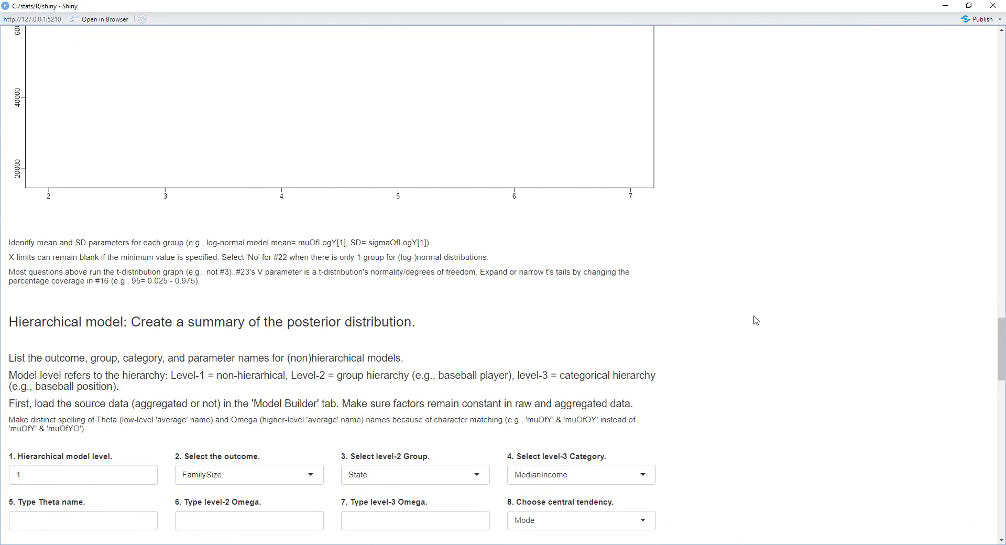
scroll(549, 394, down, 2)
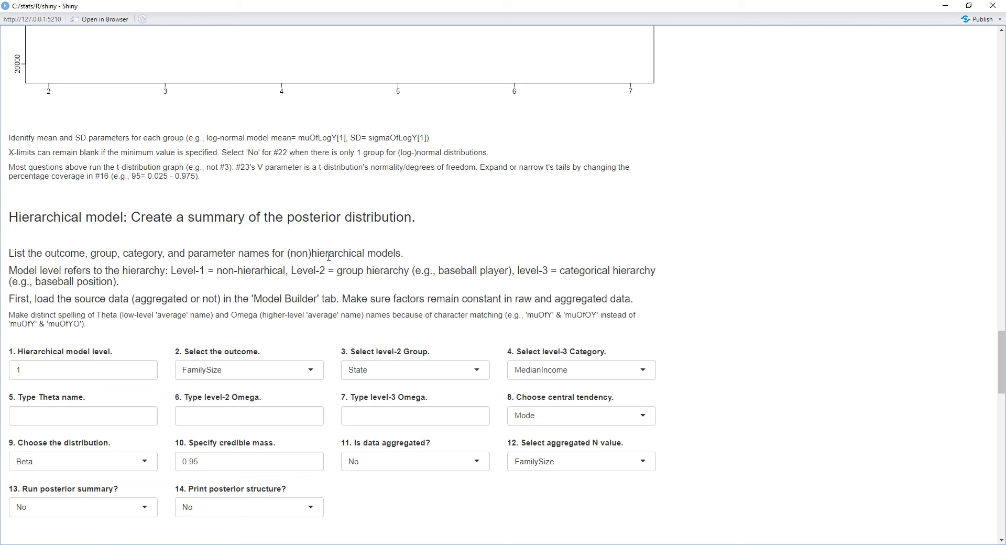
scroll(364, 286, down, 8)
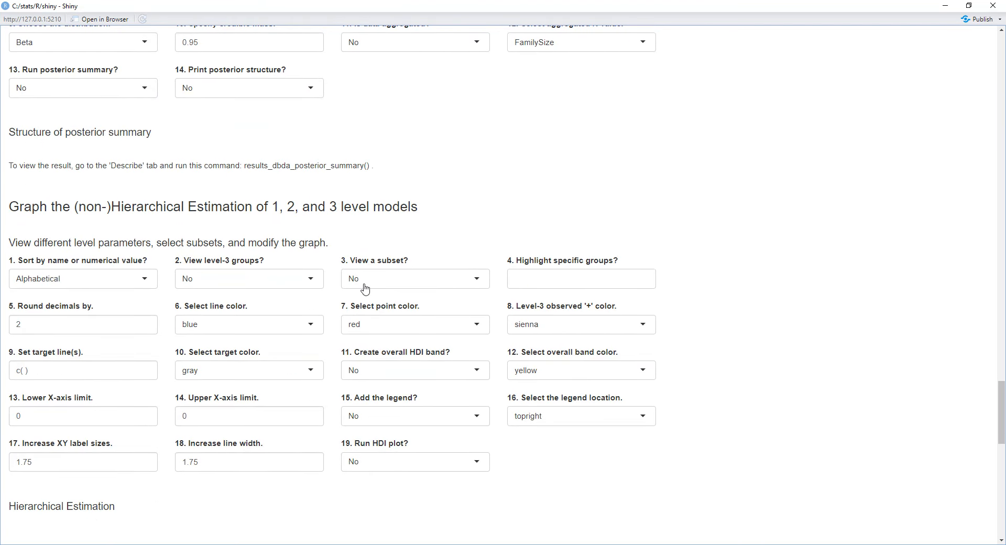
scroll(365, 288, down, 2)
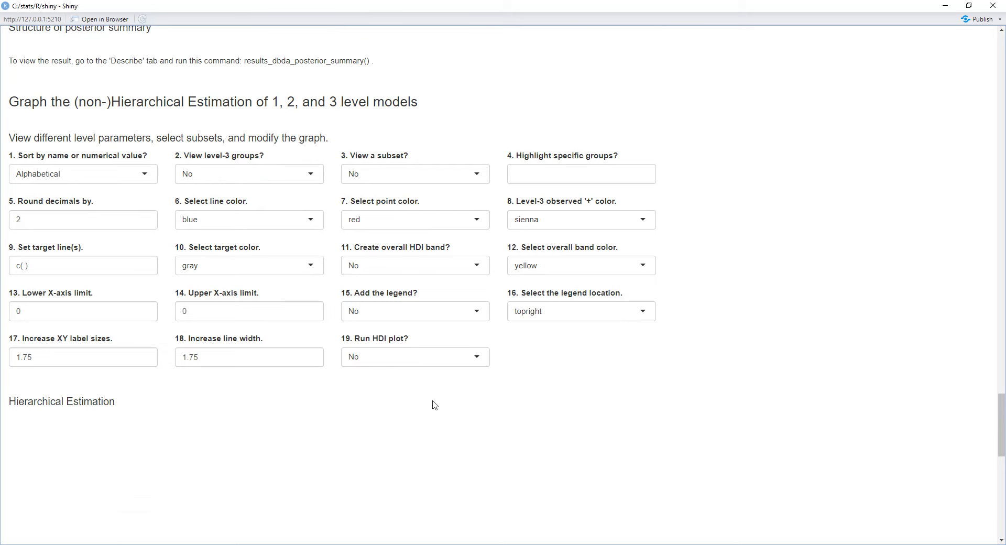
mouse_move(445, 542)
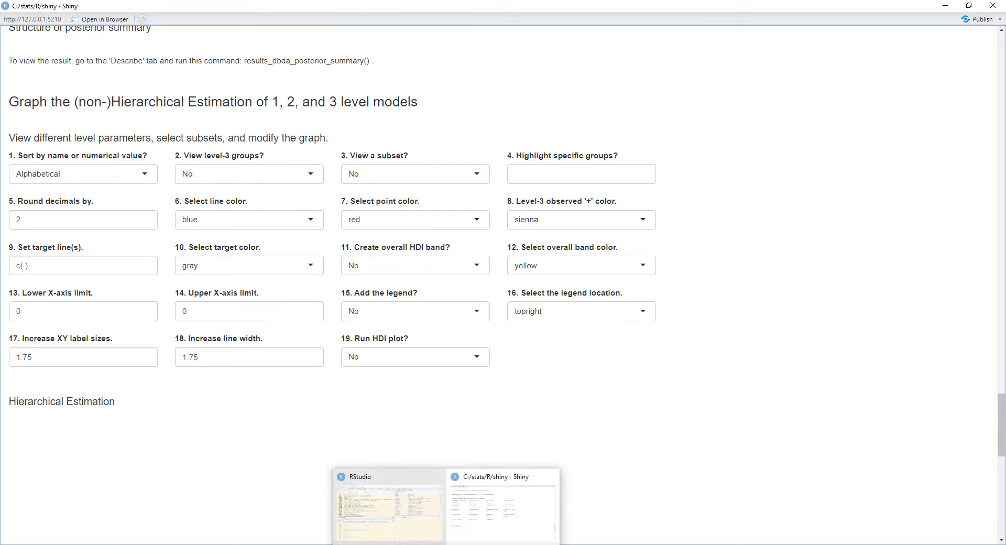
click(429, 526)
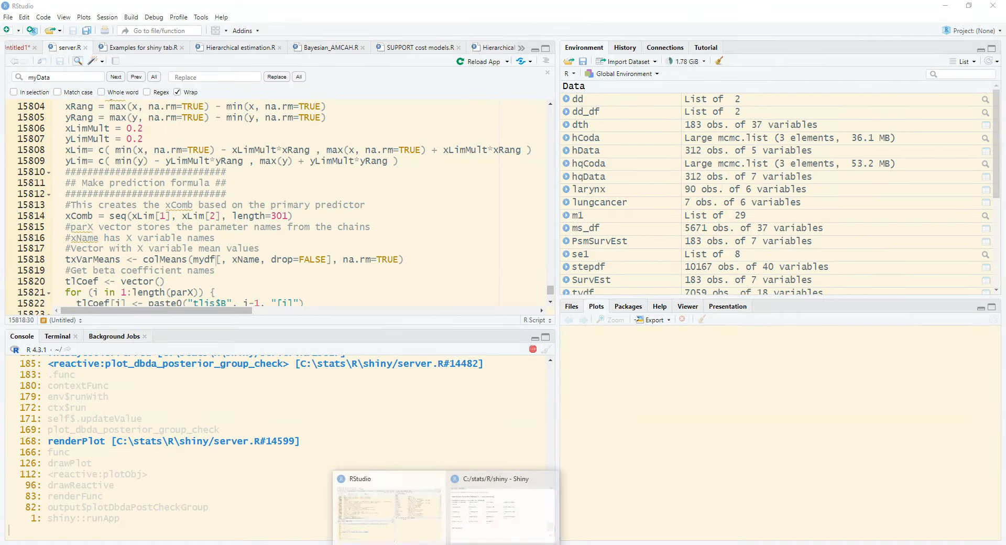
click(525, 519)
- Upload the RData file "Hierarchical 3-level baseball.rdata" from the Shiny tab folder inside Bayesian\Examples
drag(1003, 419, 987, 43)
click(27, 73)
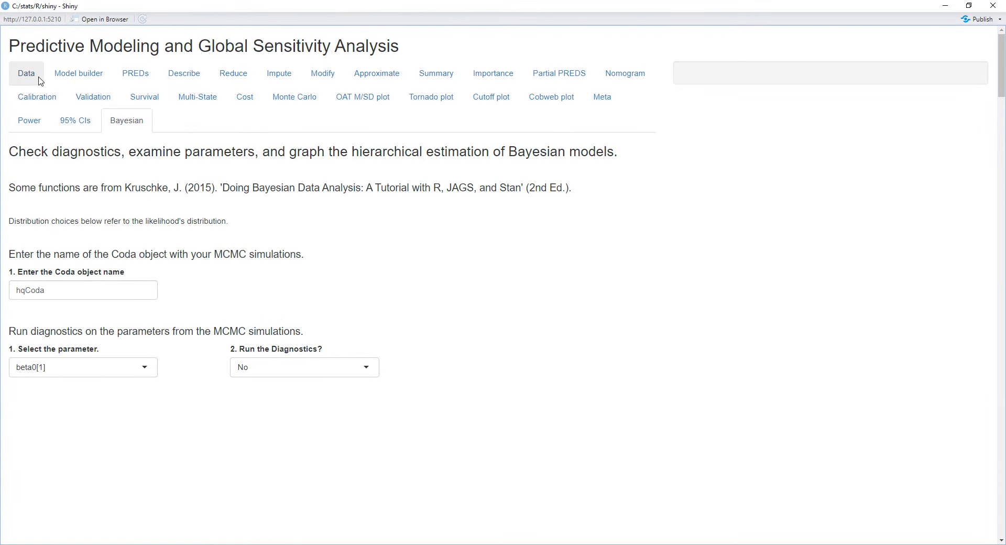
click(31, 304)
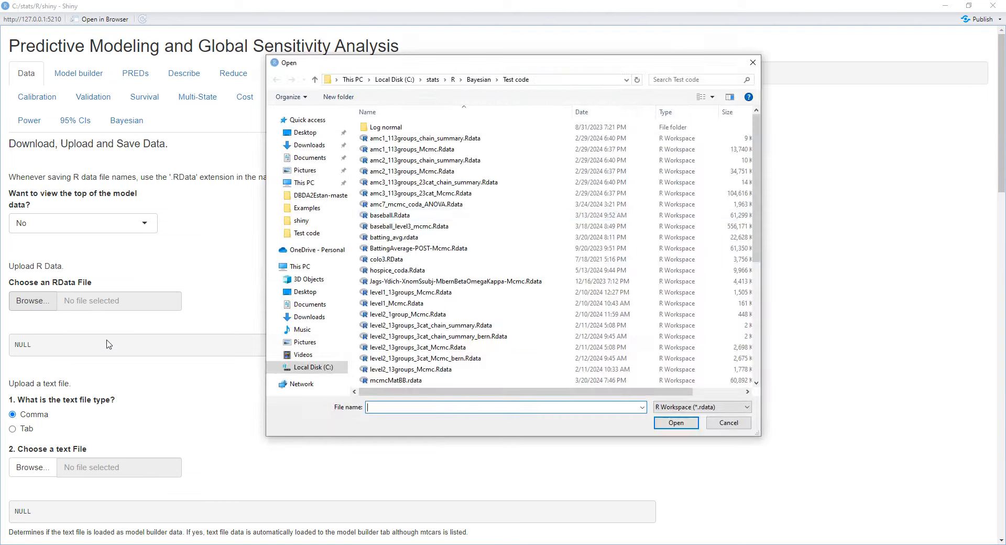
click(486, 82)
double_click(390, 162)
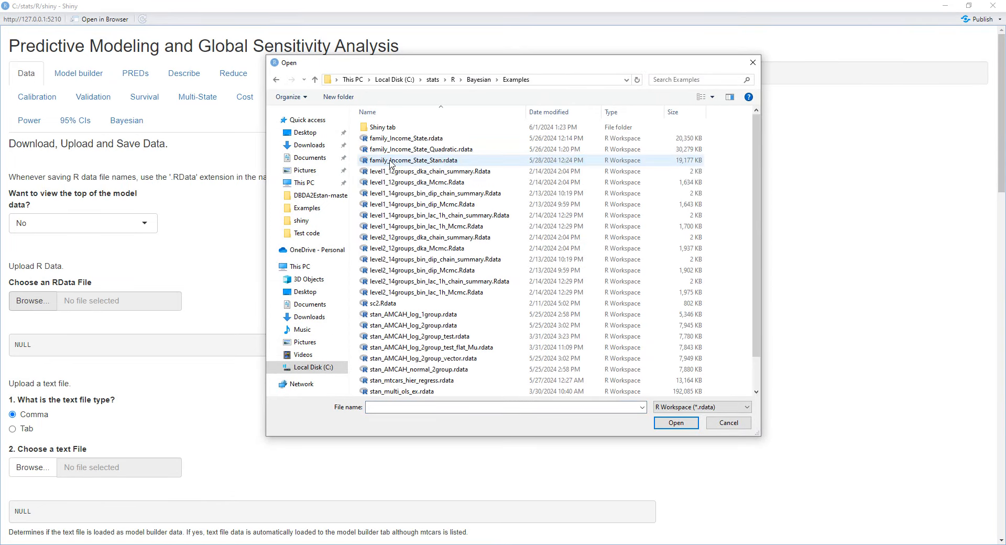
double_click(375, 128)
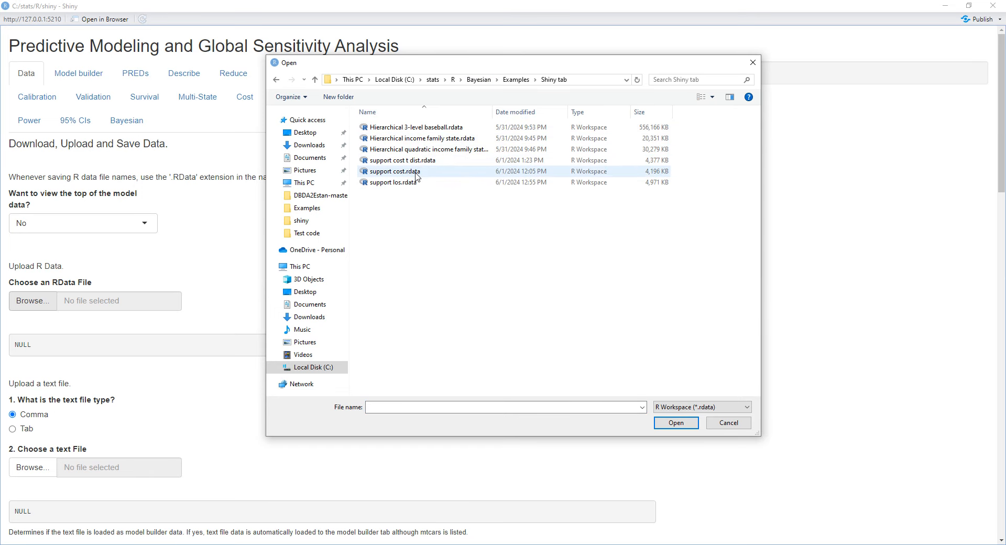
click(414, 128)
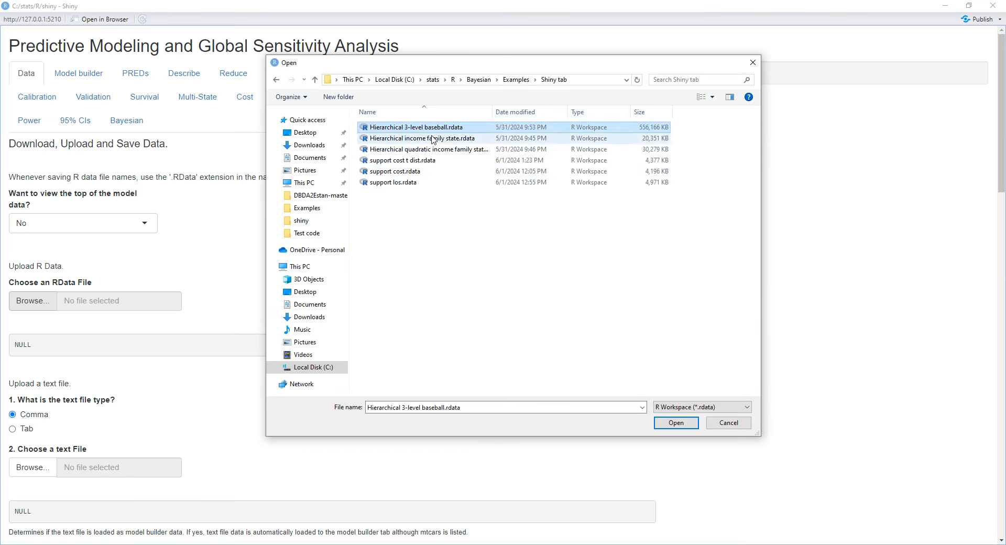
click(677, 424)
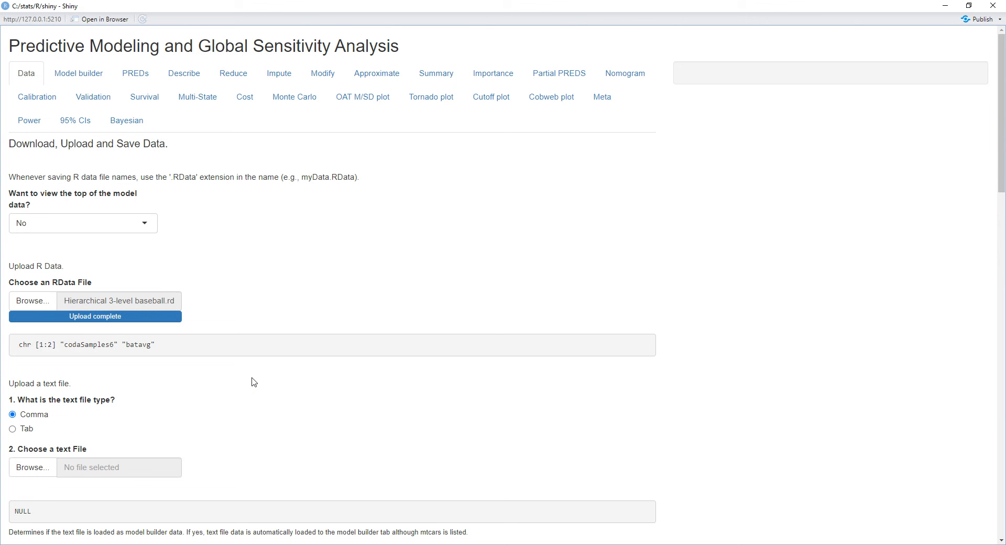
- Copy the object name codaSamples6 from the uploaded file's listing, try it as the model data frame name and undo that entry
drag(114, 345, 64, 344)
key(ctrl+c)
click(76, 79)
double_click(82, 157)
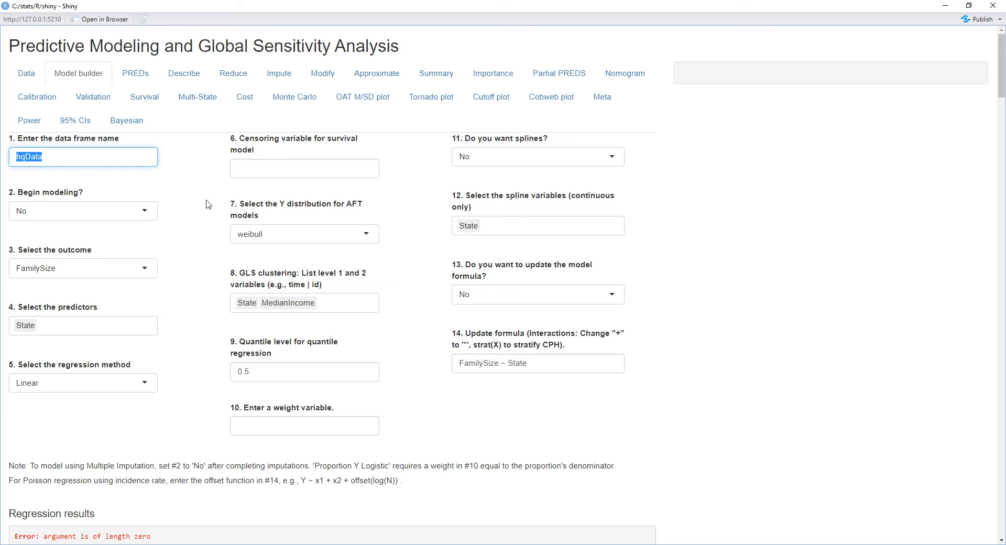
key(ctrl+v)
key(ctrl+z)
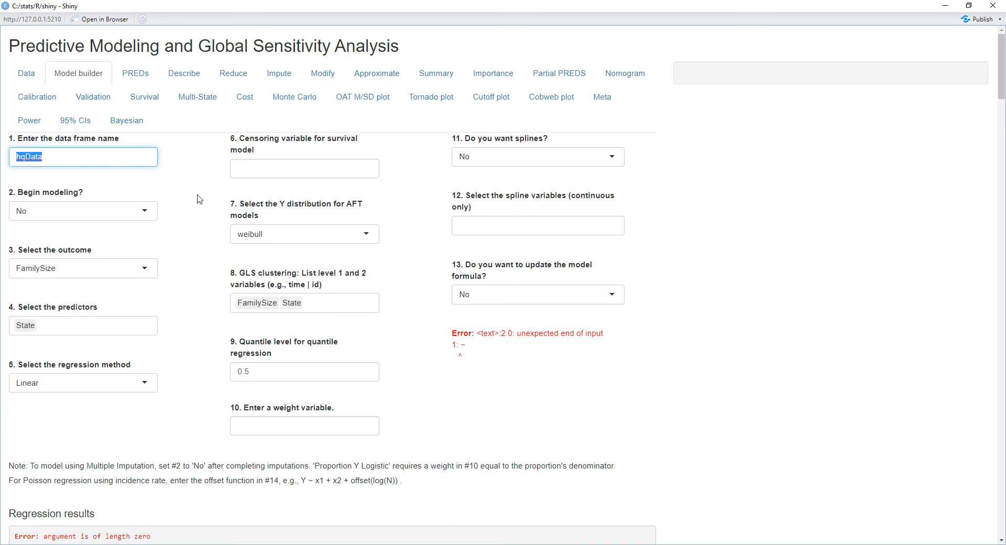
- Set the model builder's data frame name to batavg, the data set from the uploaded file
click(24, 75)
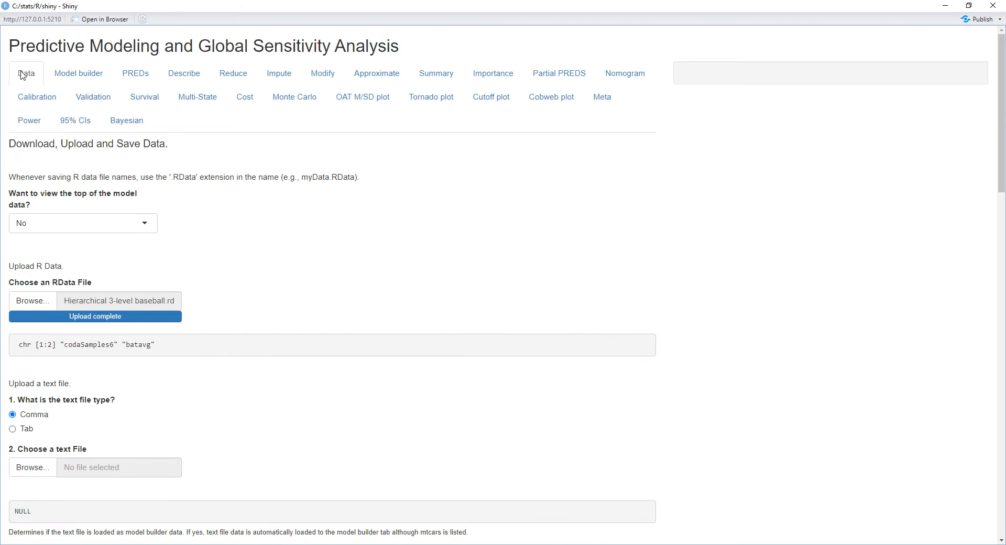
click(56, 75)
drag(51, 155, 2, 144)
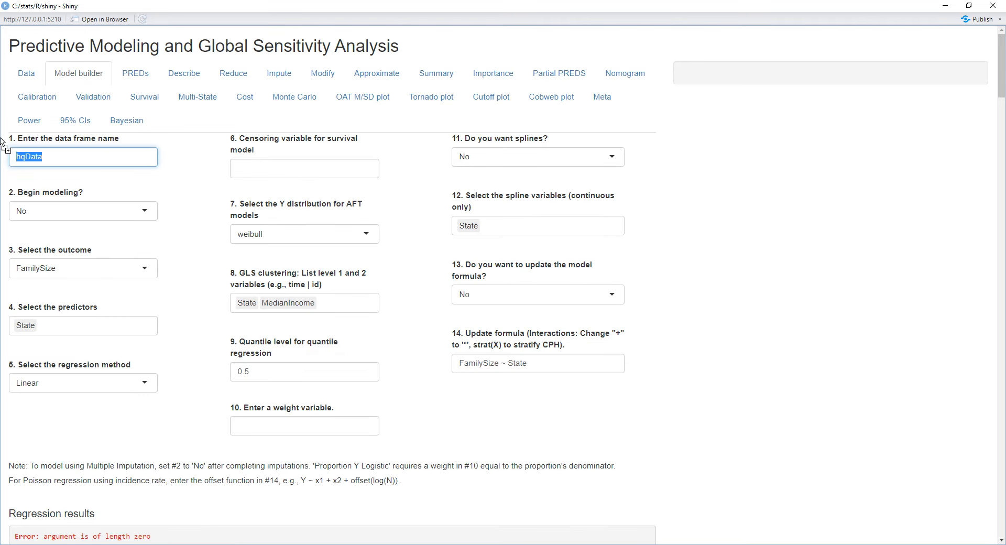
text(batavg)
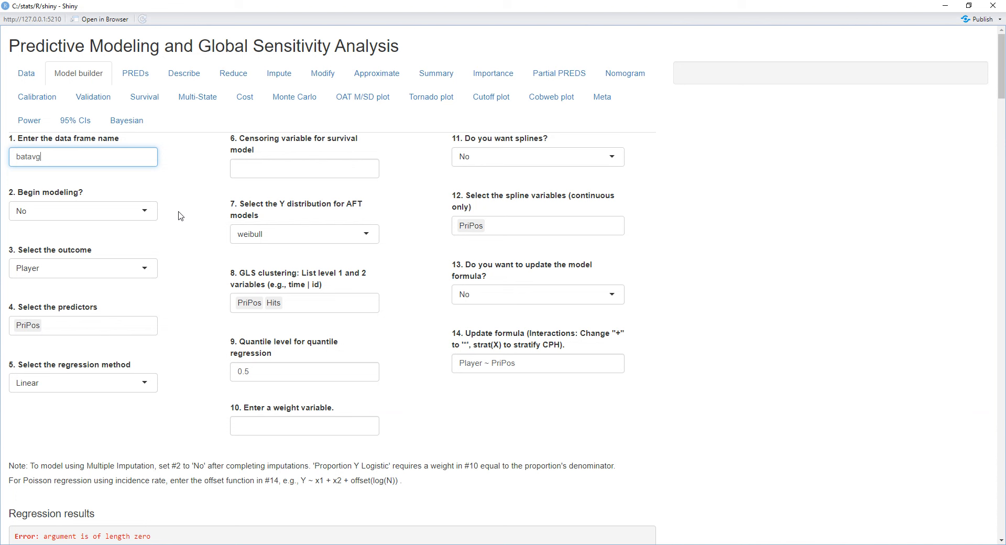
- Set the Coda object name for the Bayesian analysis to codaSamples6
click(131, 122)
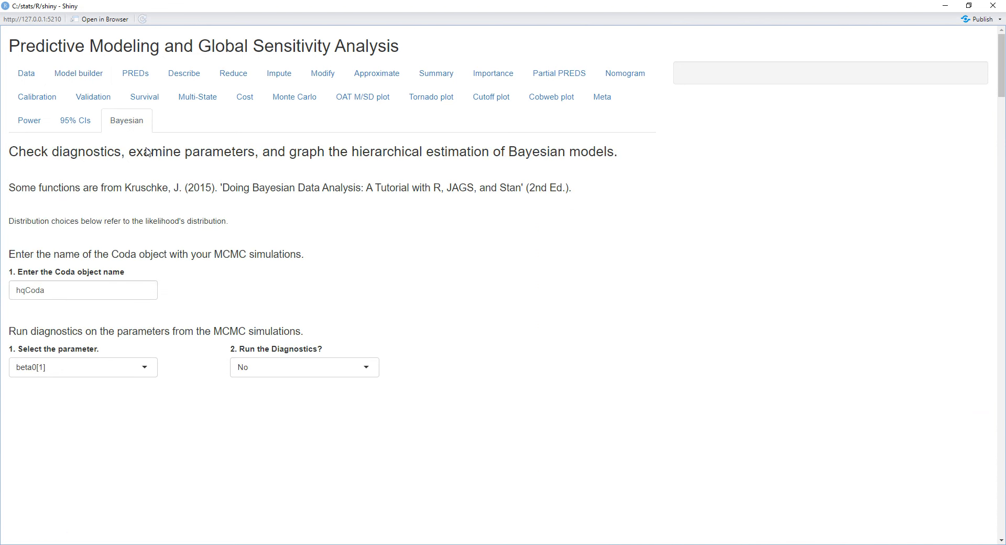
drag(76, 291, 1, 291)
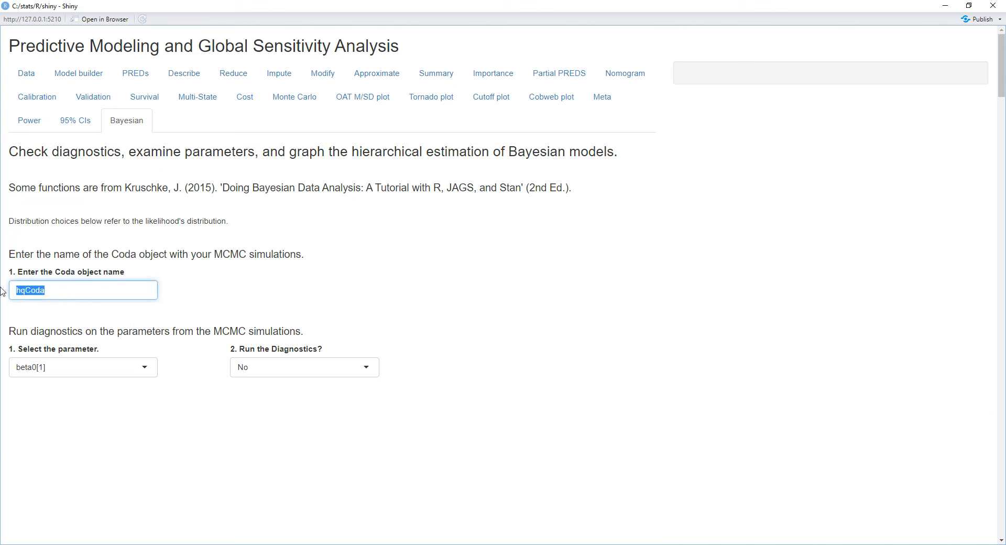
key(ctrl+v)
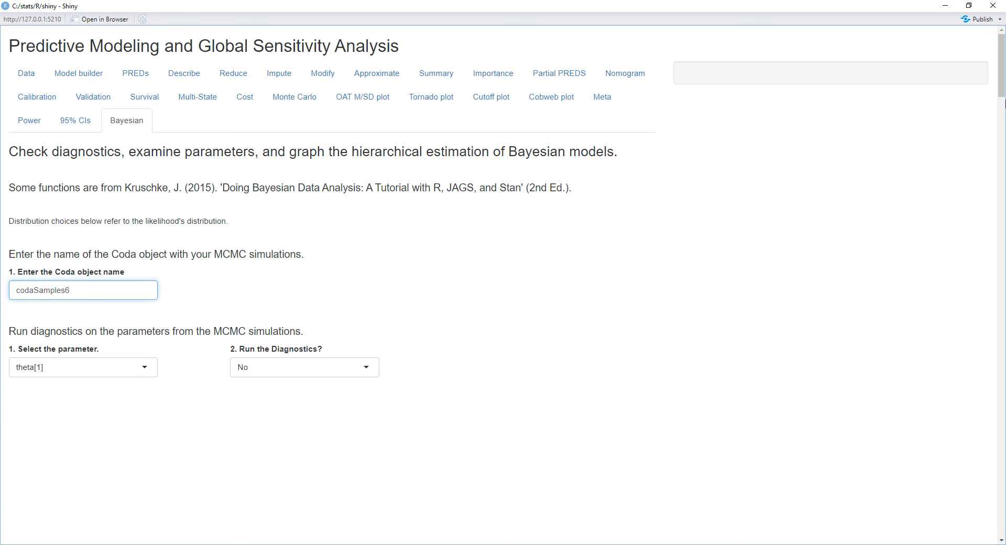
- Run the MCMC diagnostics for the parameter theta[1]
scroll(990, 103, down, 3)
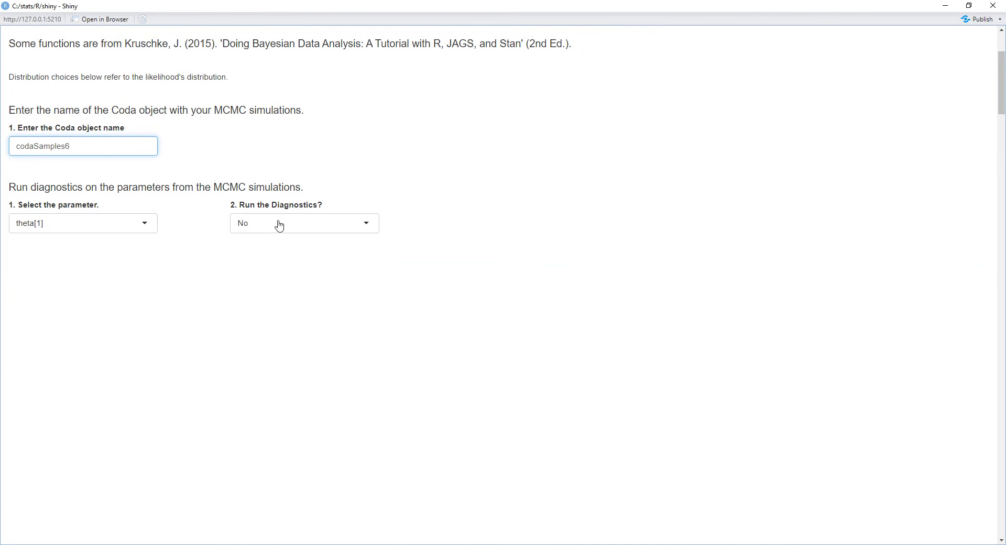
drag(1001, 94, 895, 103)
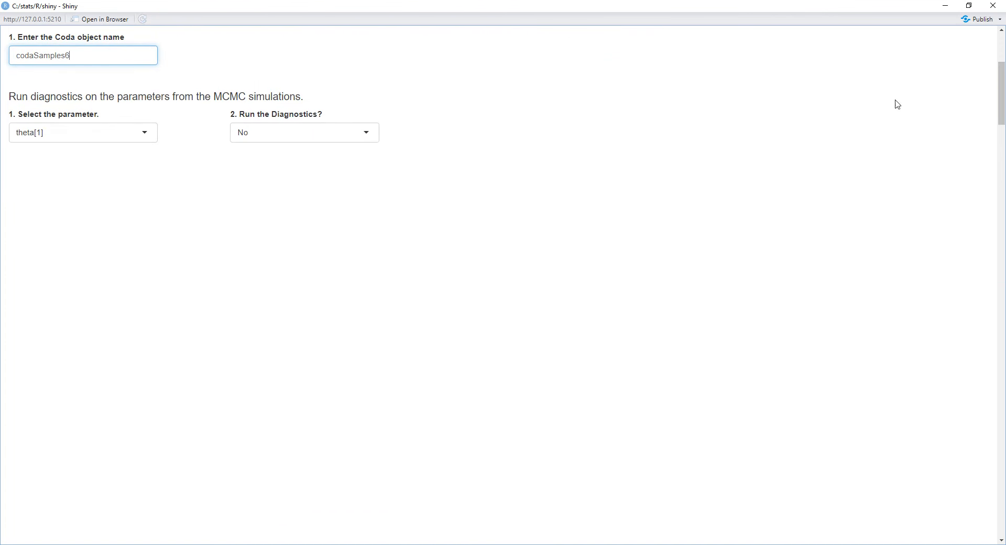
click(307, 140)
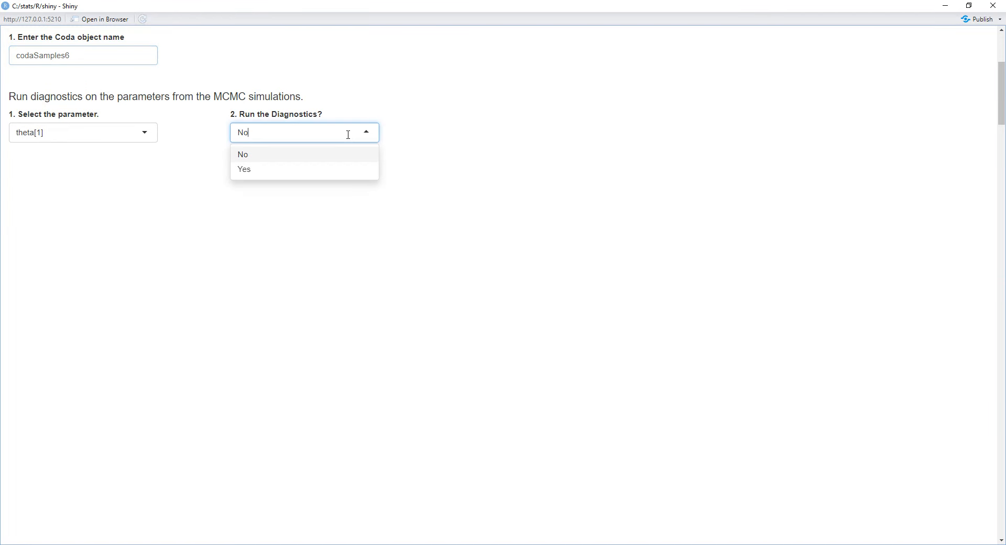
click(337, 172)
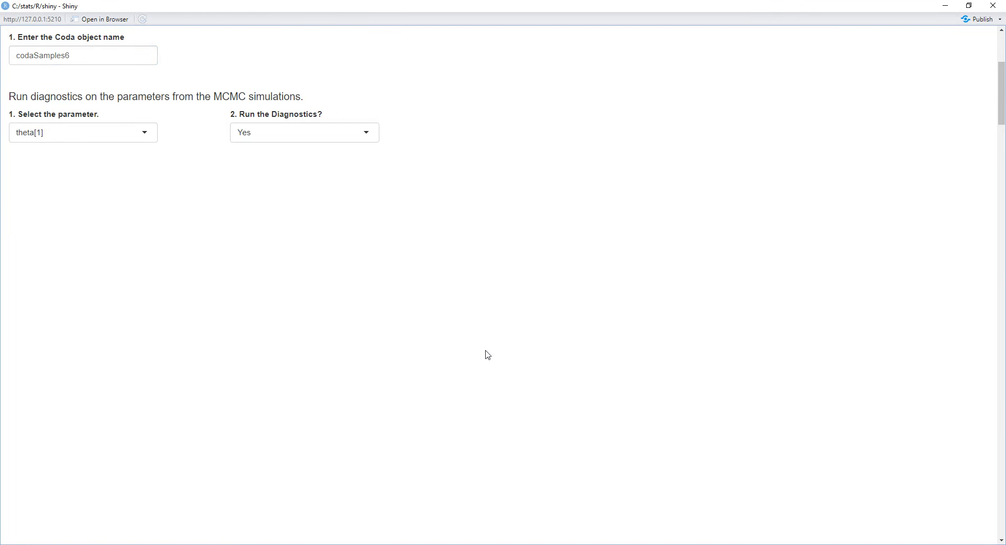
scroll(453, 344, down, 1)
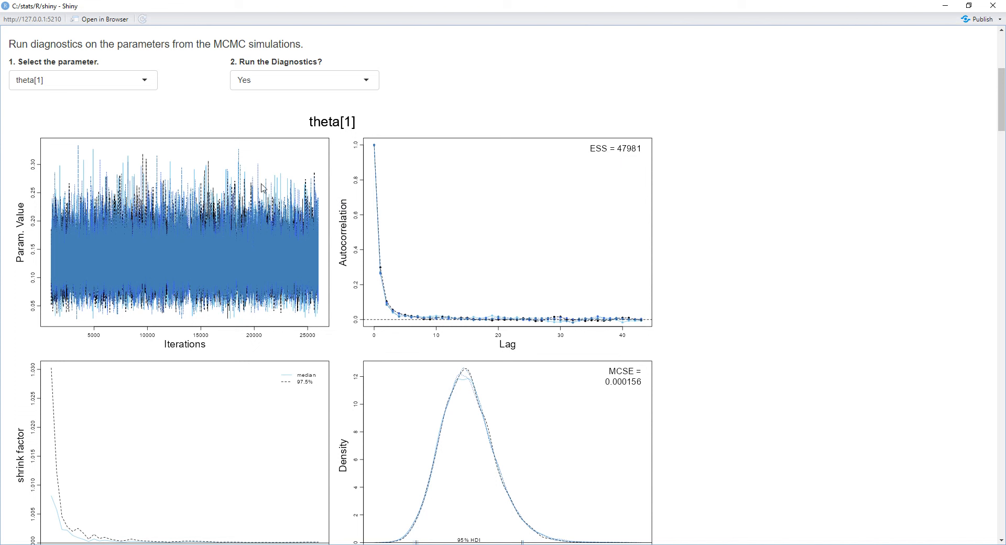
- Switch the MCMC diagnostics to the parameter omgOvr
click(147, 81)
drag(153, 105, 138, 202)
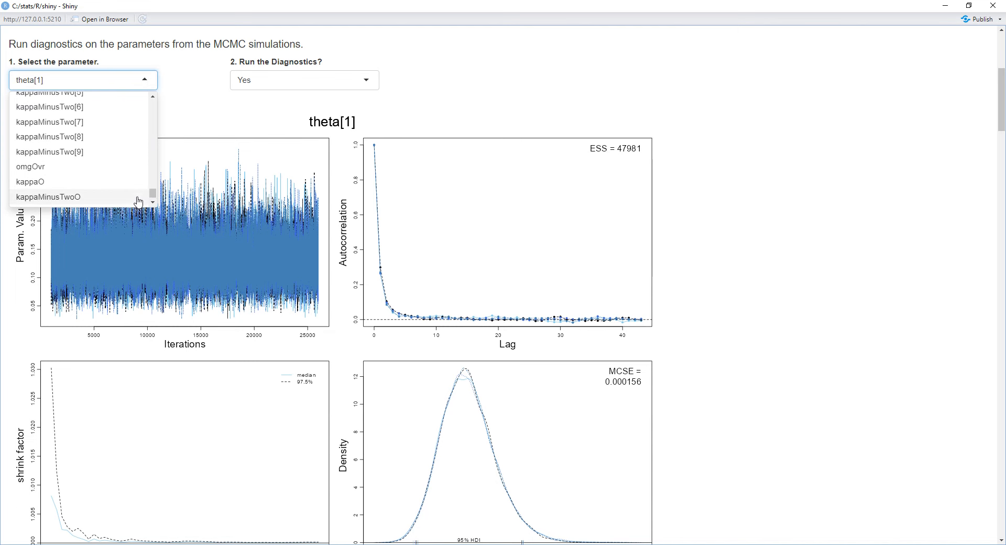
click(120, 176)
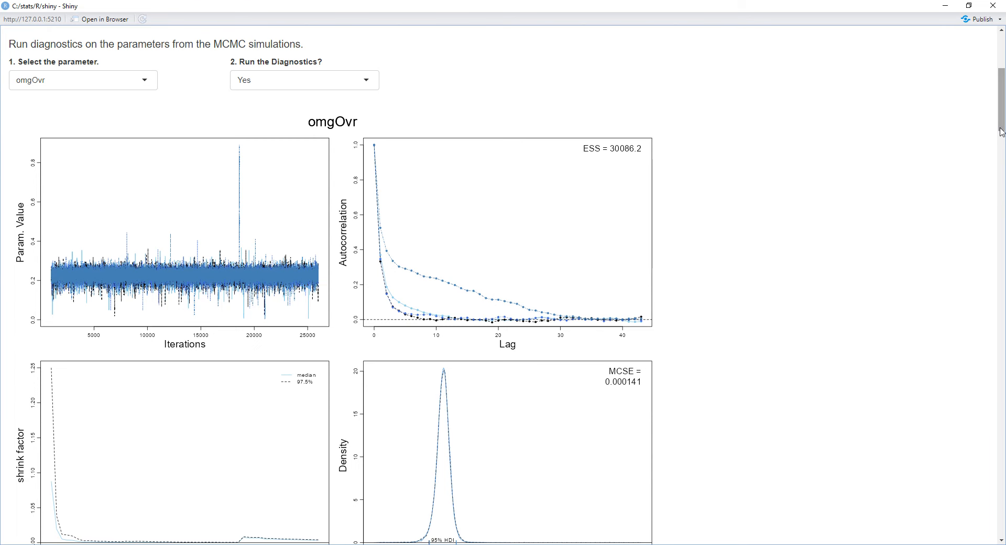
drag(1001, 132, 948, 414)
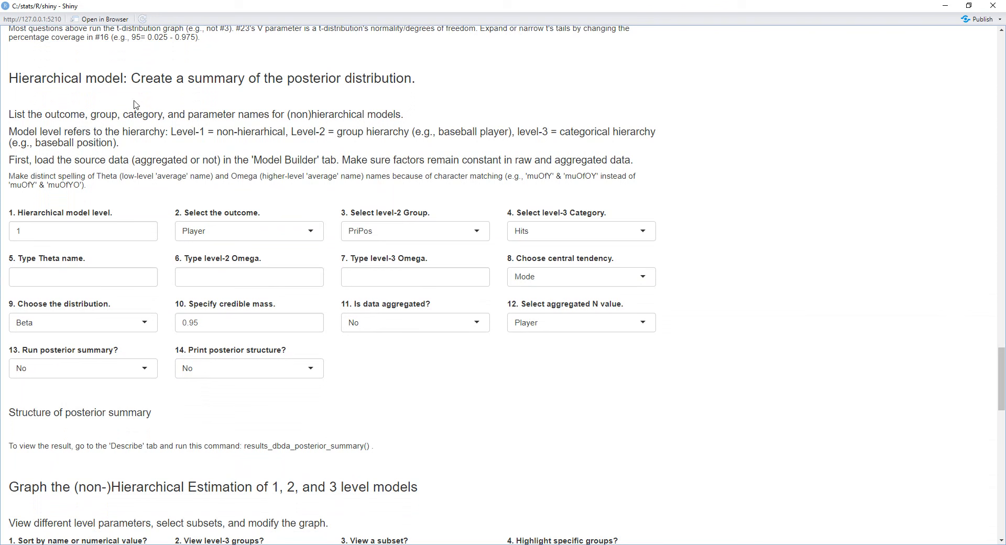
- Set the posterior summary to hierarchical model level 3 with Hits as the outcome, Player as level-2 group and PriPos as level-3 category
drag(418, 86, 13, 71)
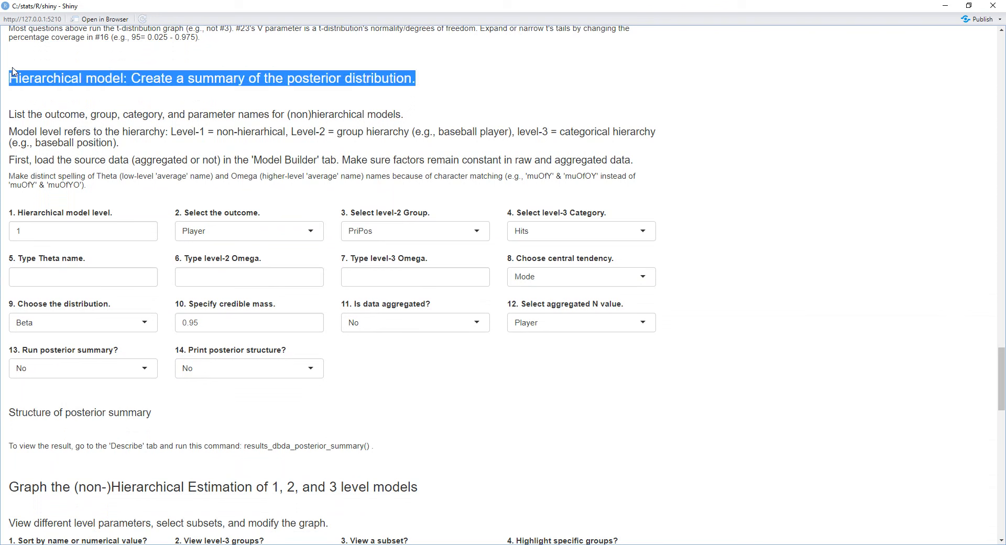
click(146, 229)
click(145, 229)
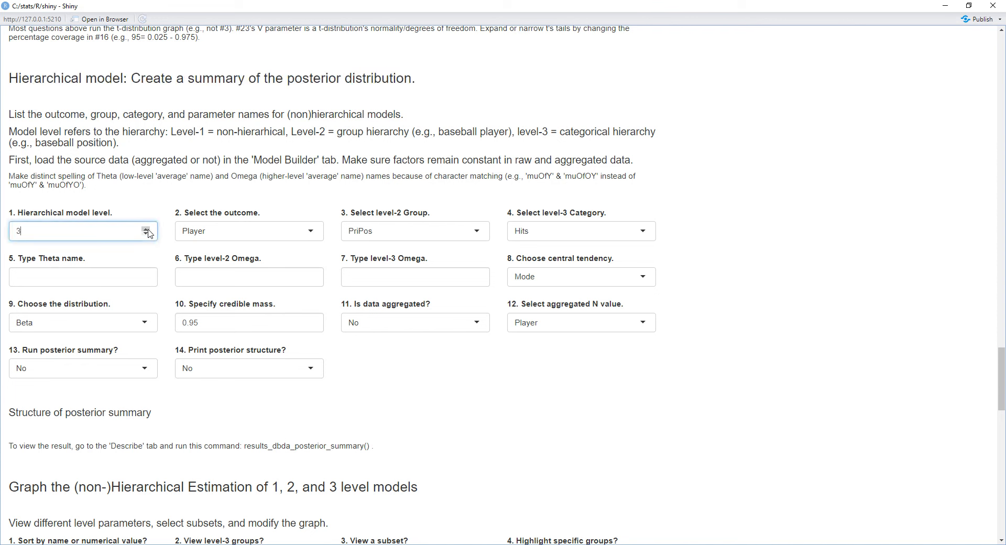
click(314, 233)
click(298, 282)
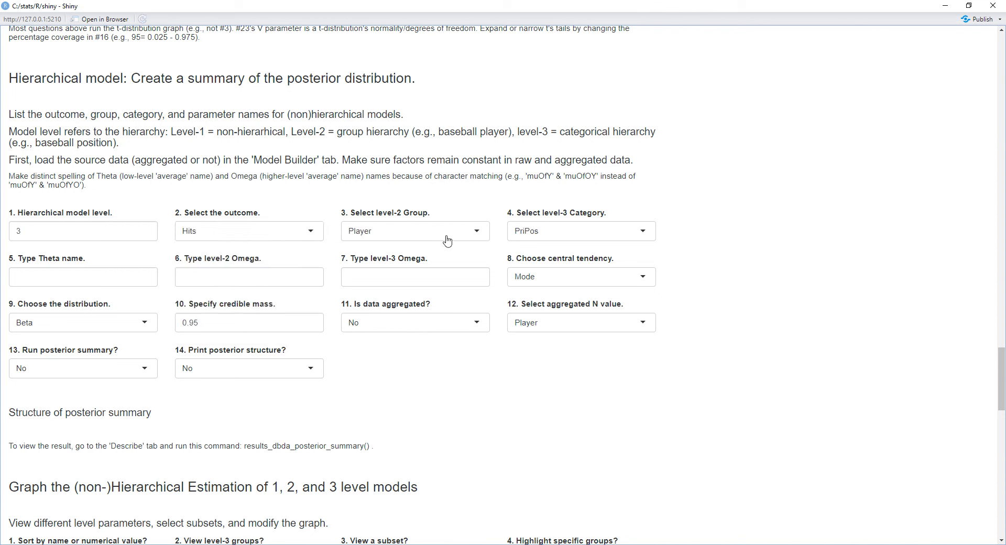
click(475, 235)
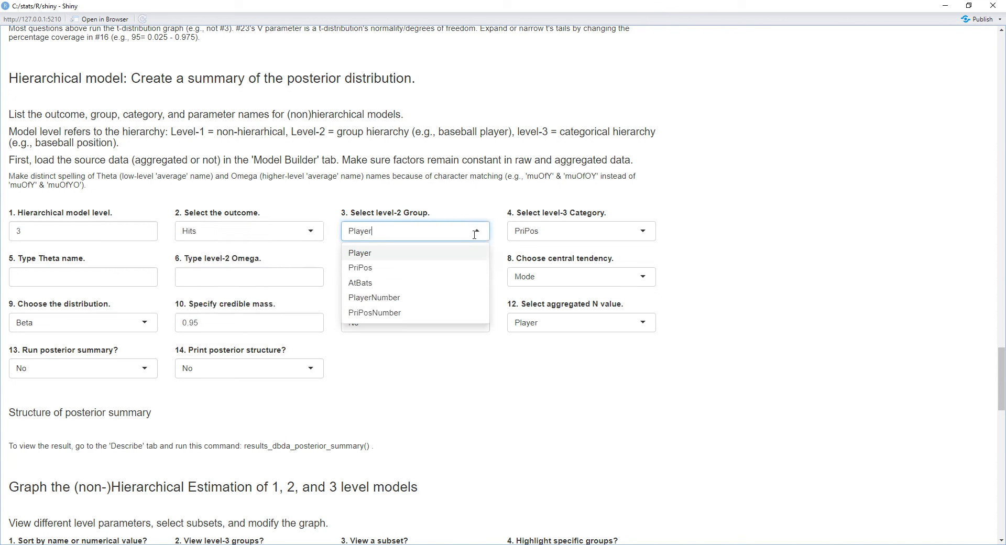
click(477, 215)
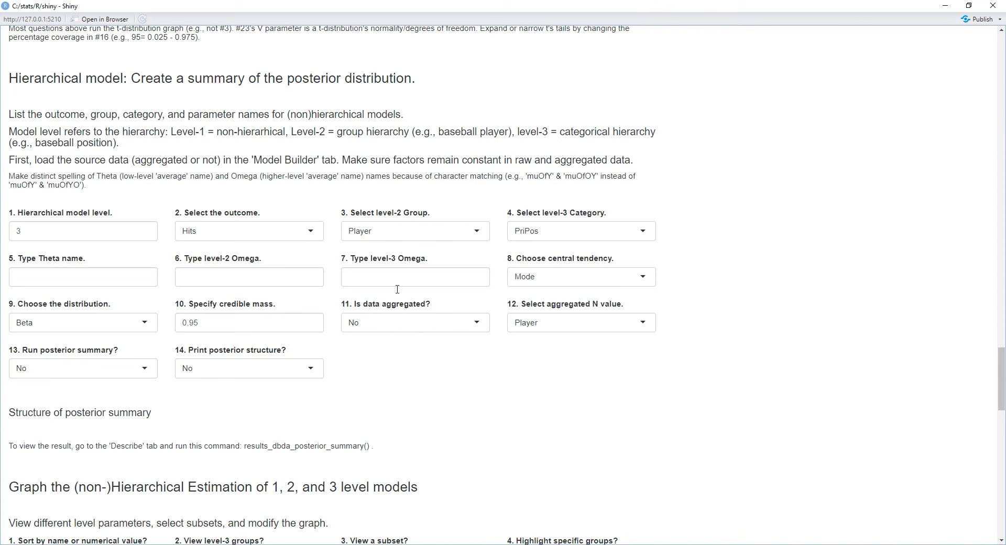
- Enter theta as the Theta name and omega as the level-2 Omega name for the posterior summary
click(76, 276)
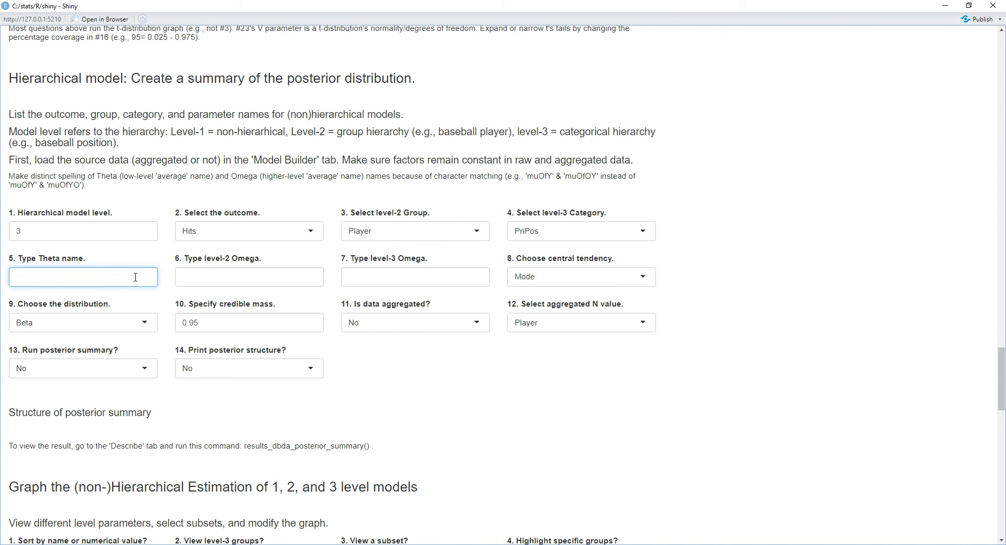
text(heta)
click(245, 278)
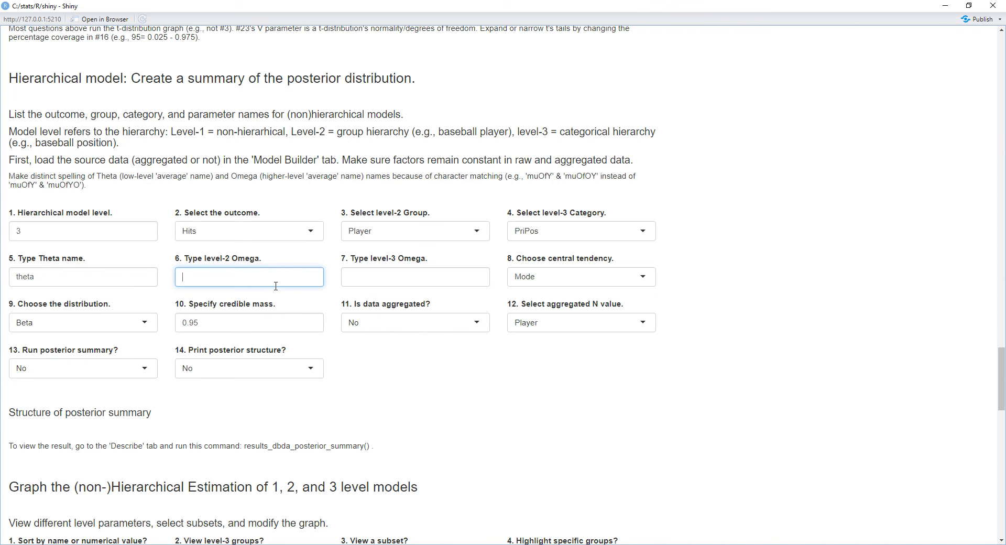
text(omega)
- Switch to RStudio and look up the hierarchical estimation center parameter names in the Examples for shiny tab.R script
click(443, 537)
click(425, 519)
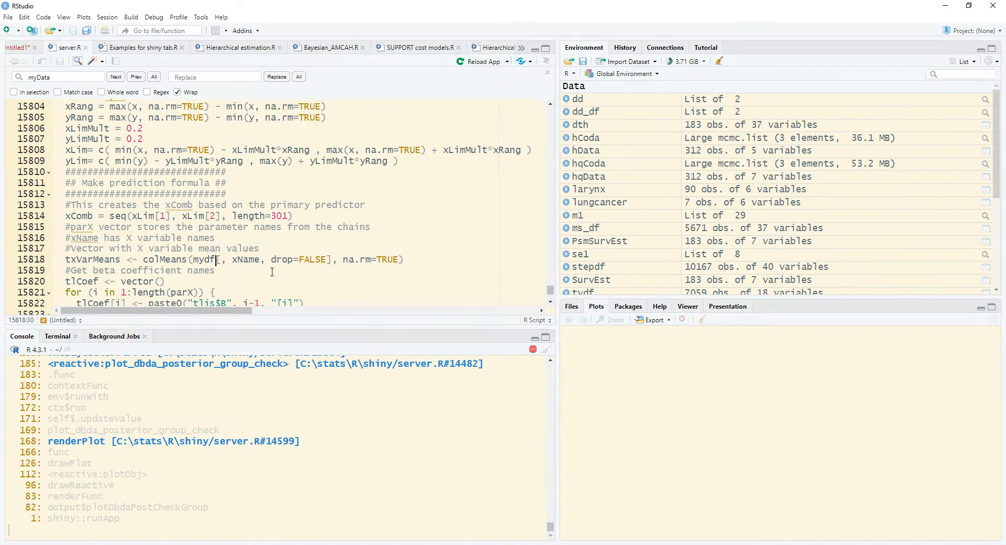
scroll(263, 233, up, 3)
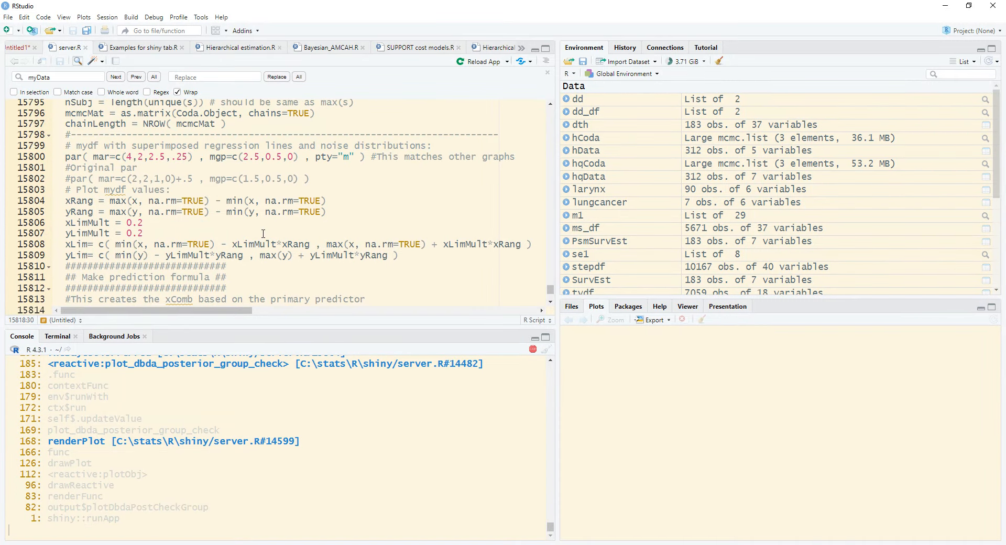
click(117, 51)
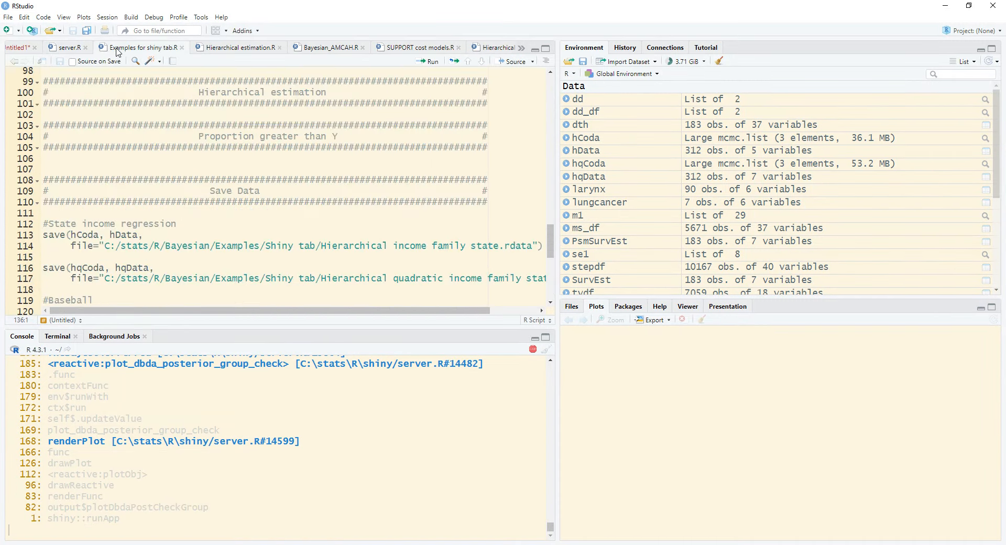
scroll(215, 227, down, 7)
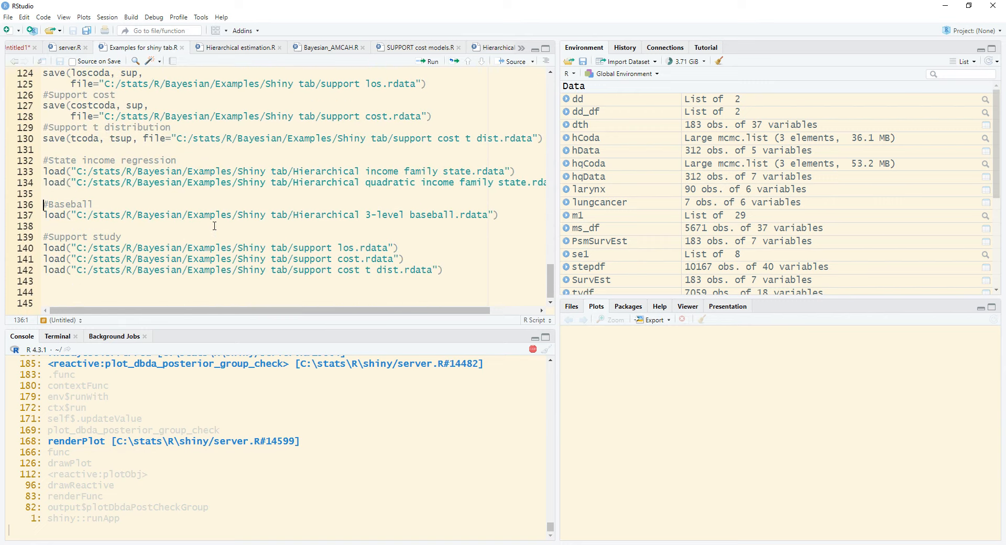
scroll(215, 226, up, 15)
scroll(215, 225, up, 4)
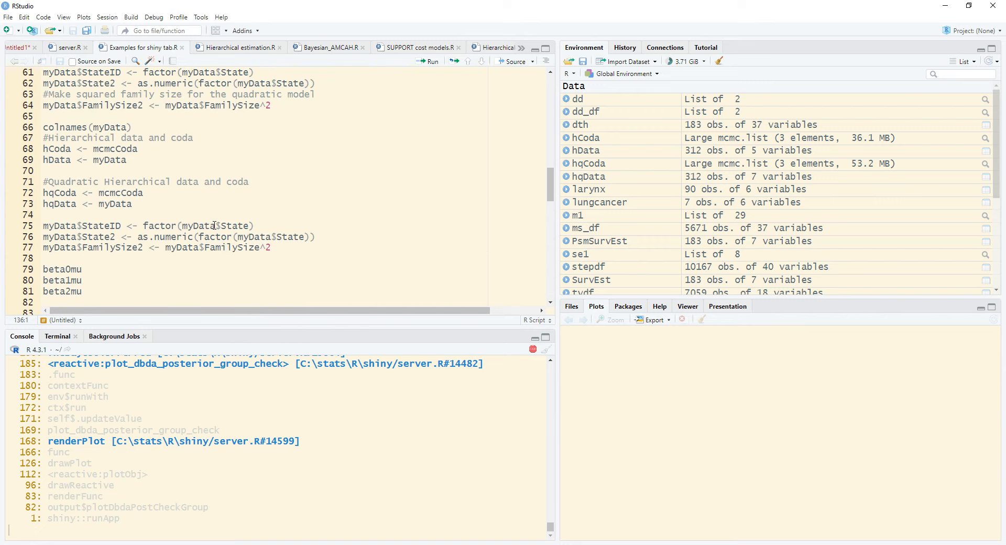
scroll(215, 226, up, 12)
scroll(119, 191, down, 3)
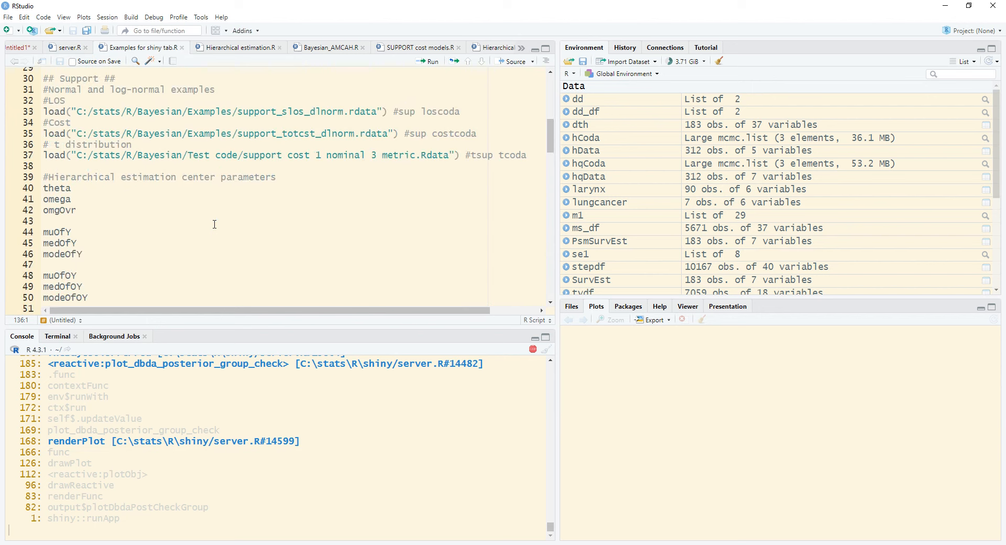
click(83, 178)
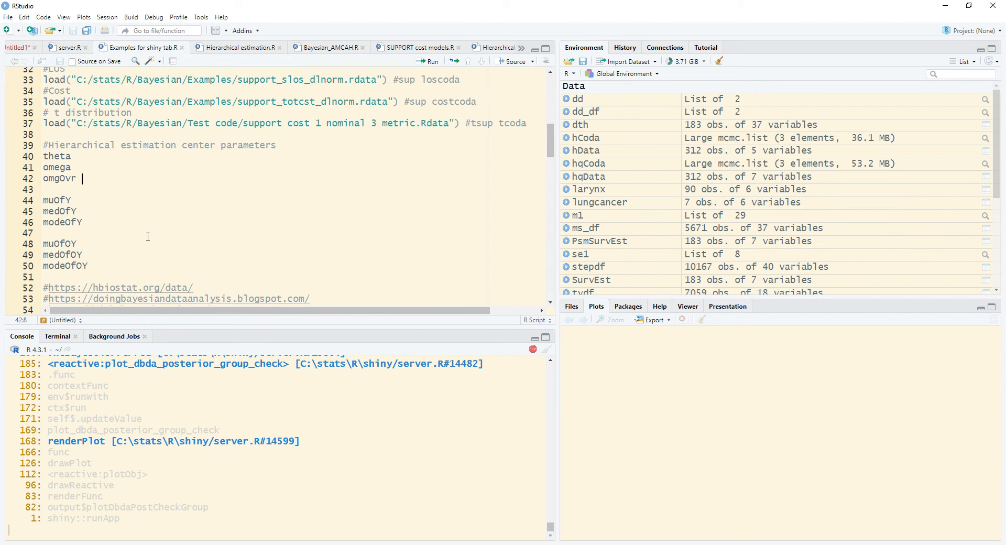
key(Home)
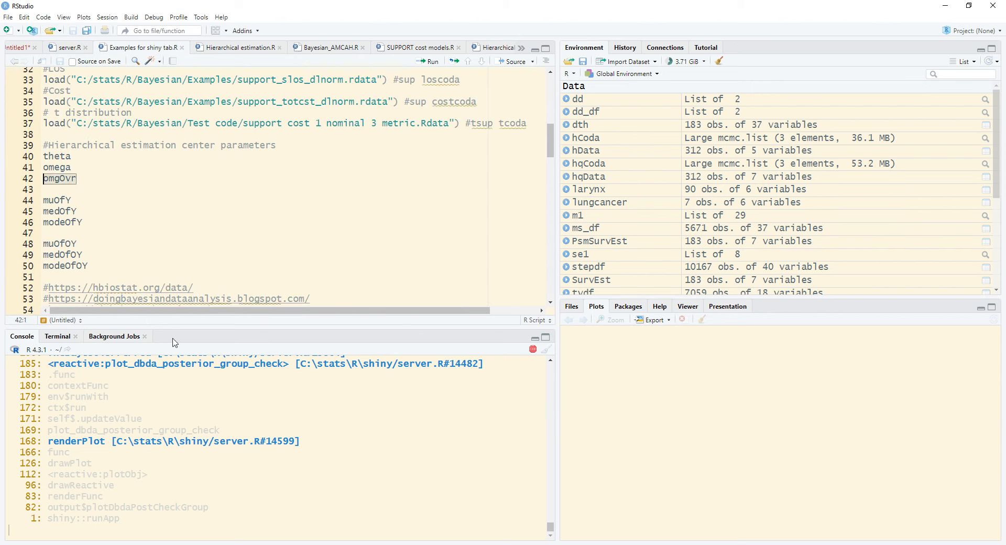
- Switch back to the Shiny app and set the level-3 Omega name to omgOvr
key(alt+Tab)
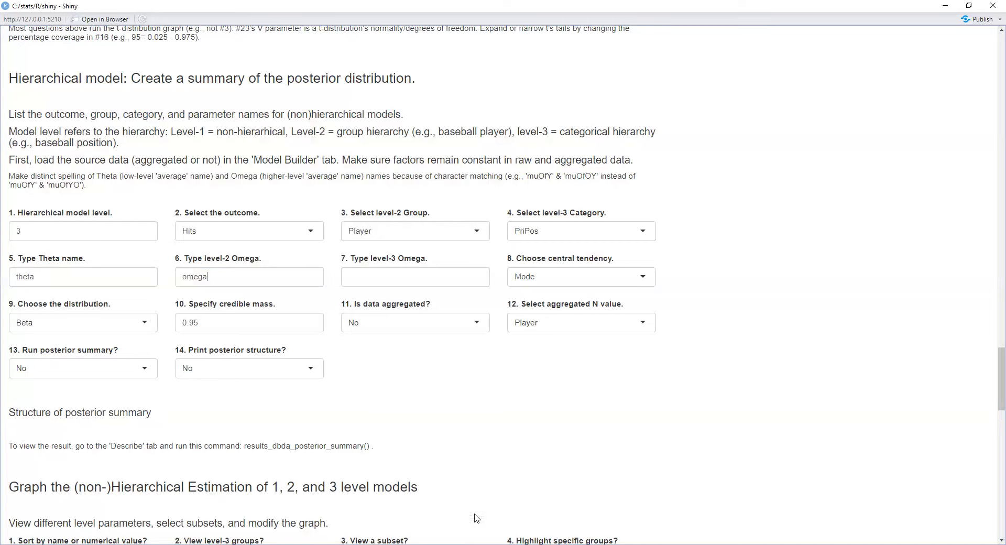
click(375, 278)
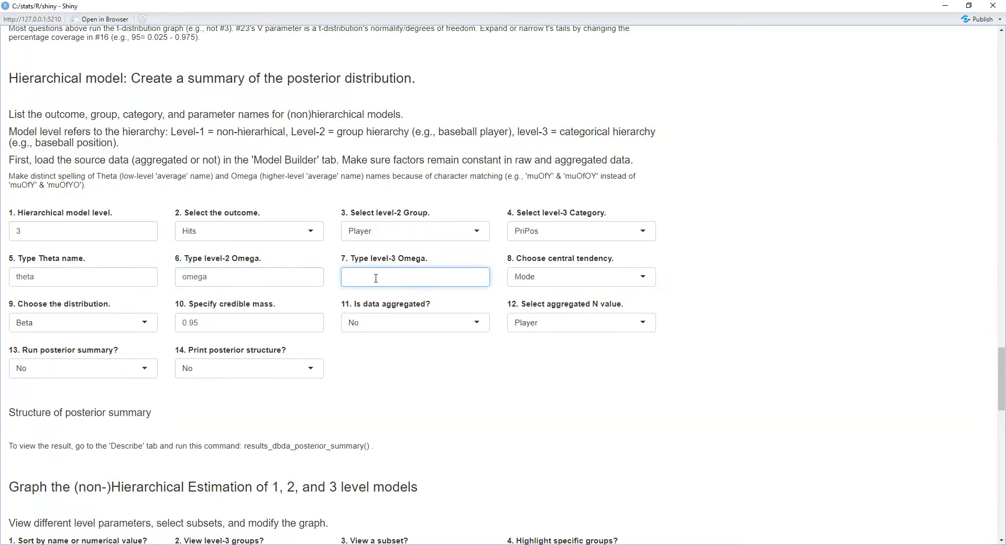
text(omgOvr)
click(683, 278)
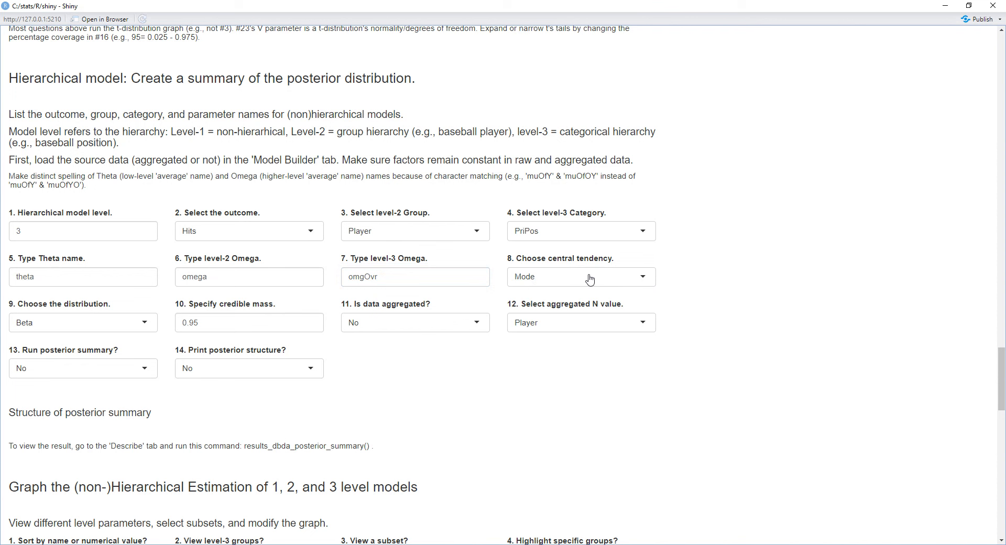
- Examine the available central tendency options for the posterior summary, leaving Mode selected
click(645, 280)
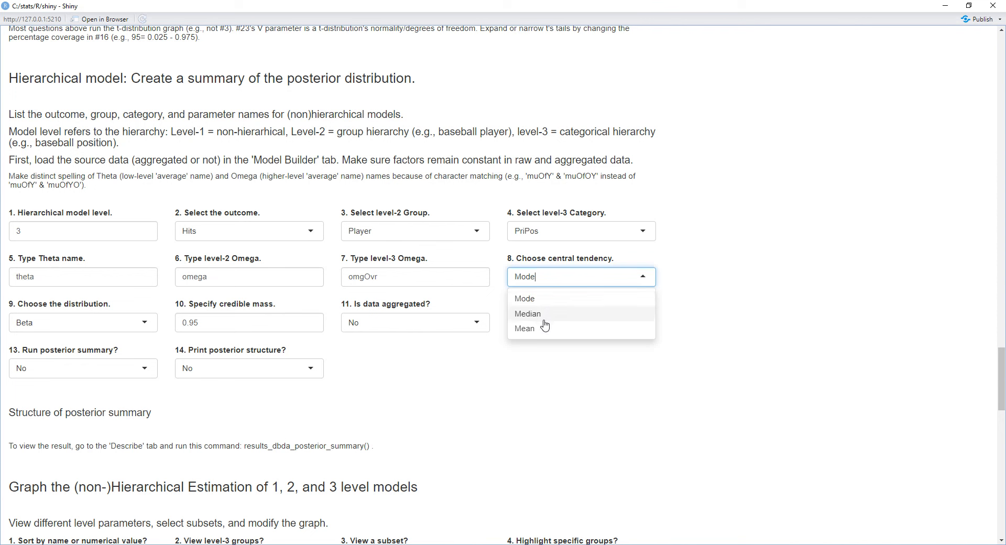
click(676, 301)
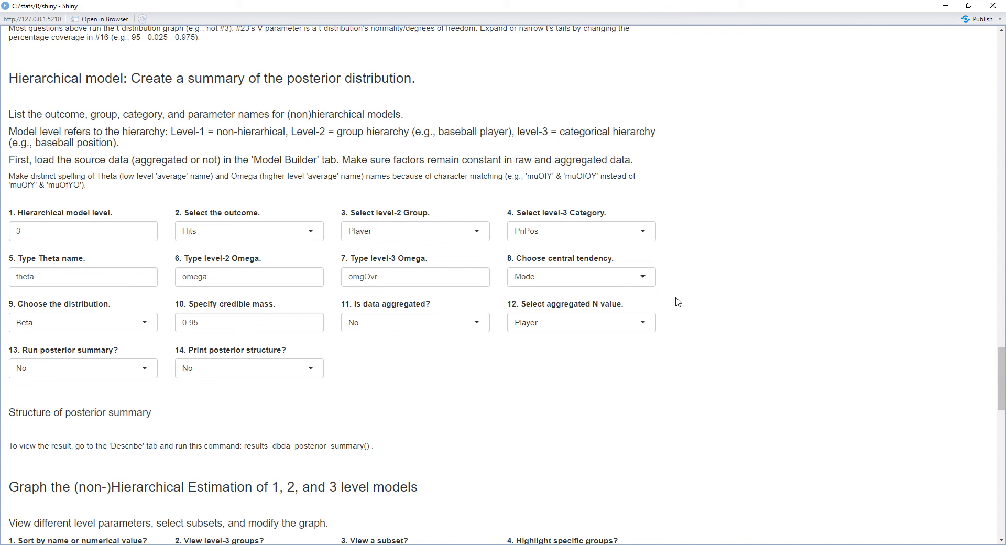
click(647, 281)
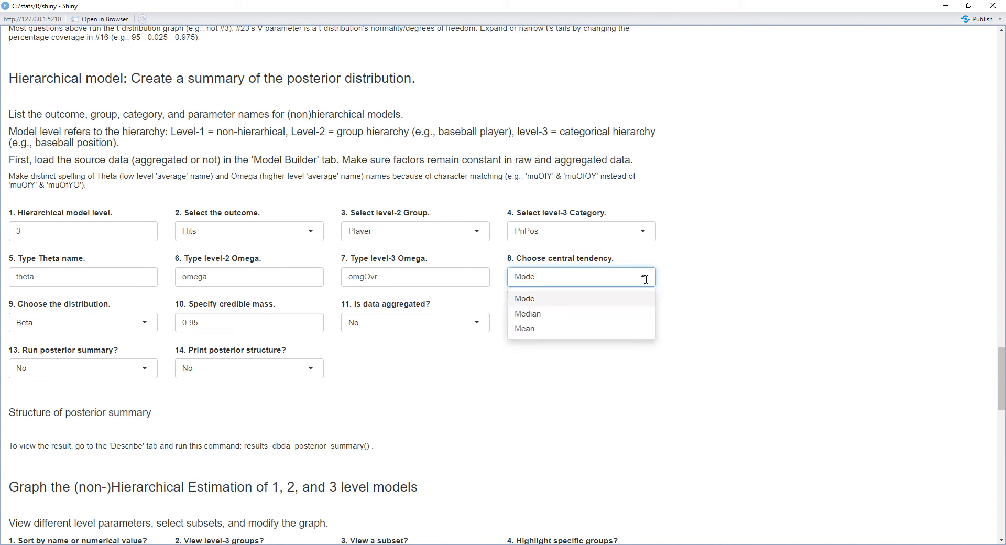
click(667, 284)
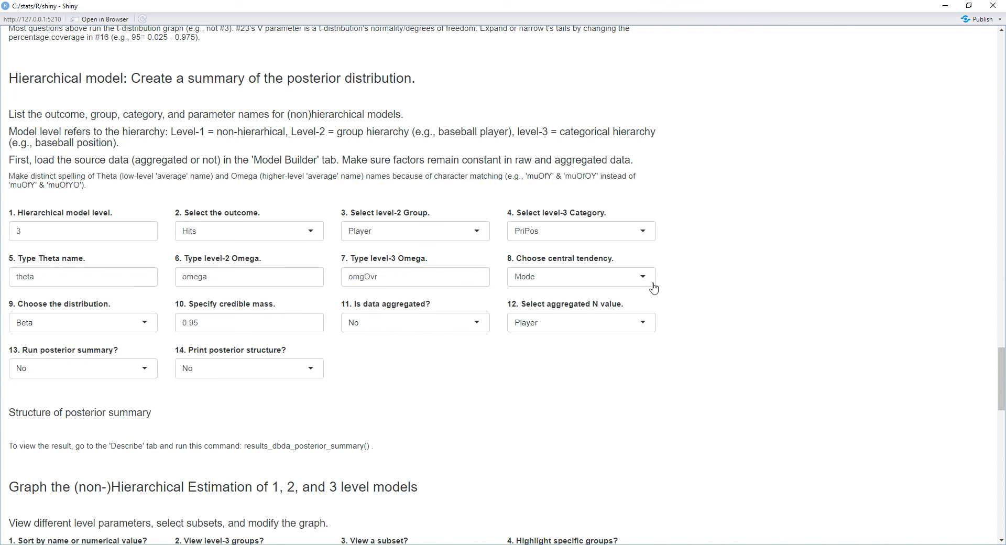
click(644, 281)
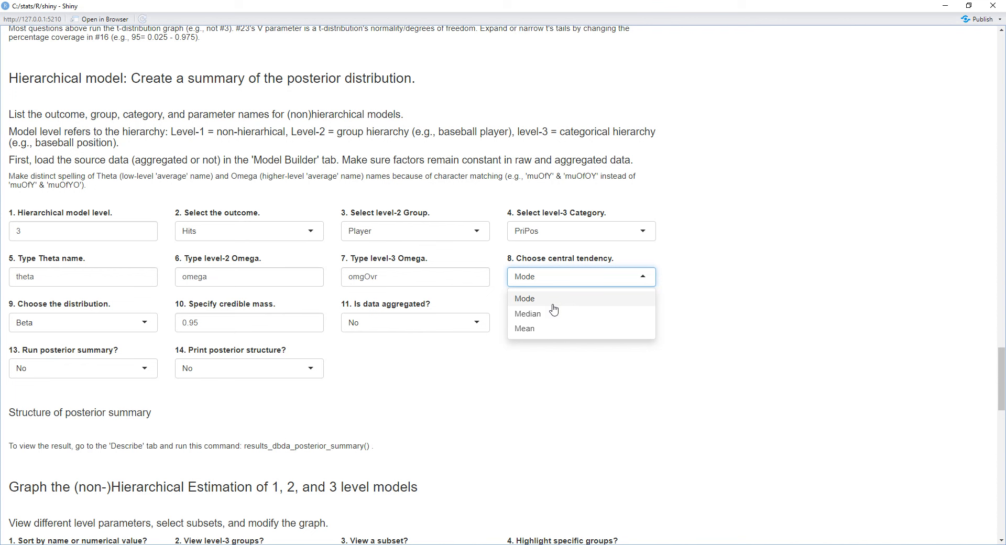
click(717, 335)
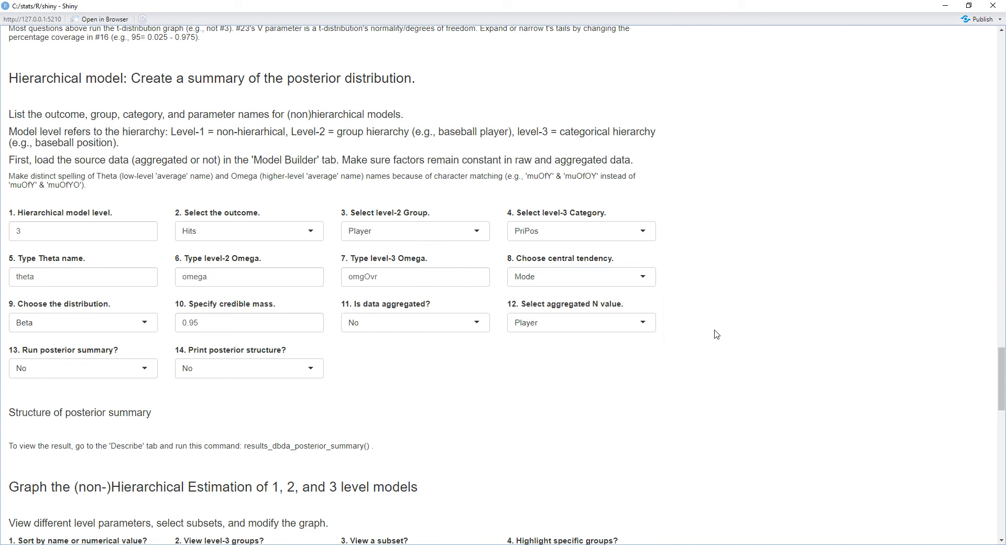
click(645, 282)
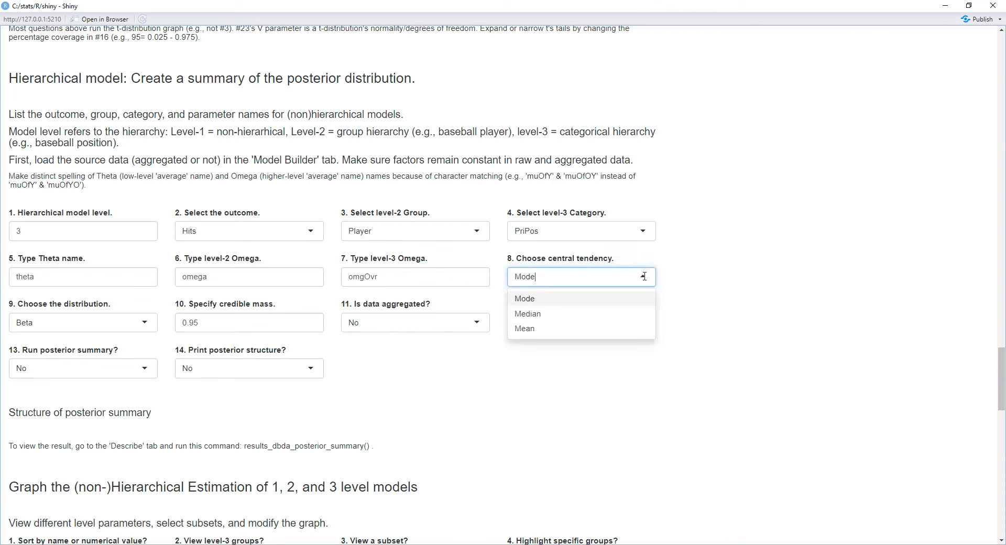
click(722, 292)
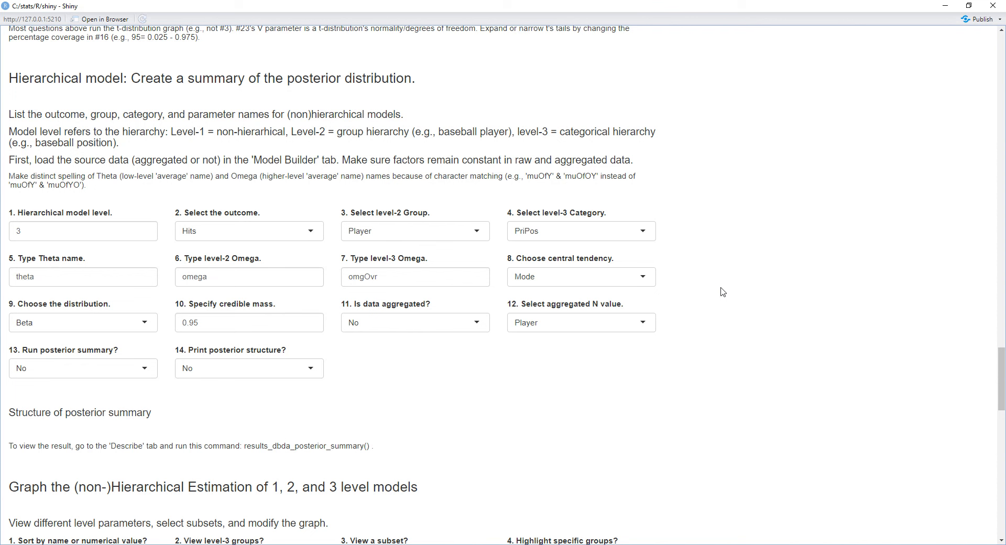
click(647, 282)
click(683, 311)
- Choose the Beta distribution and mark the data as aggregated, with AtBats as the aggregated N value
click(145, 326)
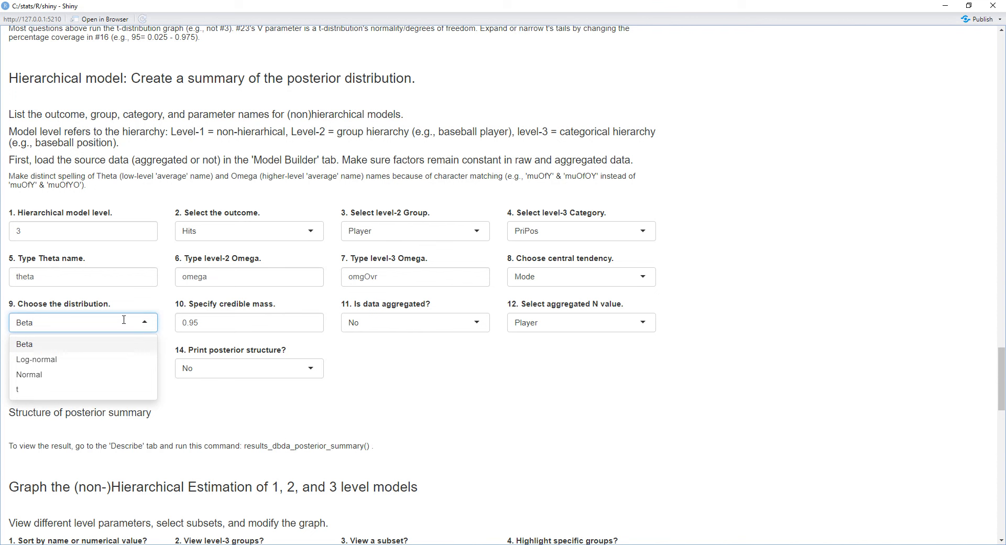
click(106, 348)
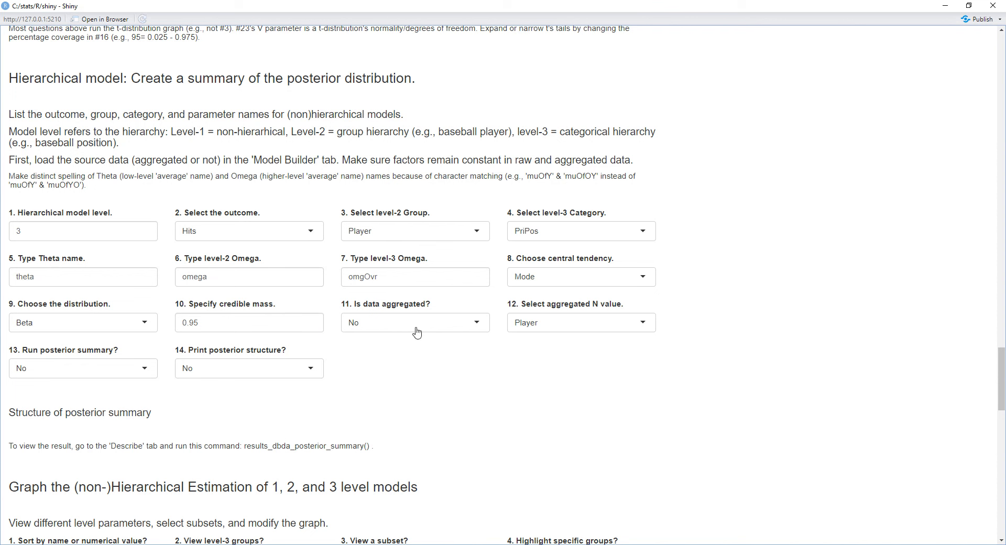
click(478, 332)
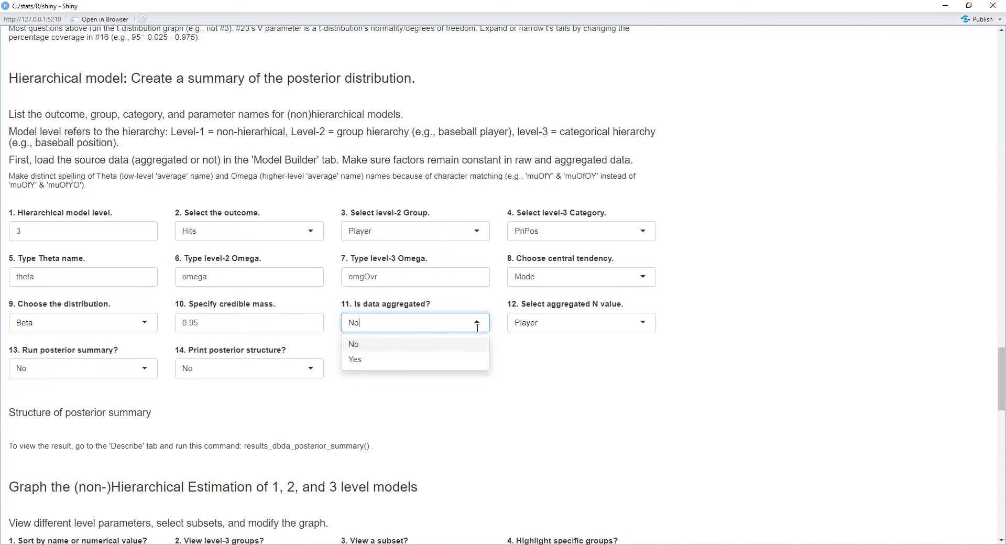
click(468, 366)
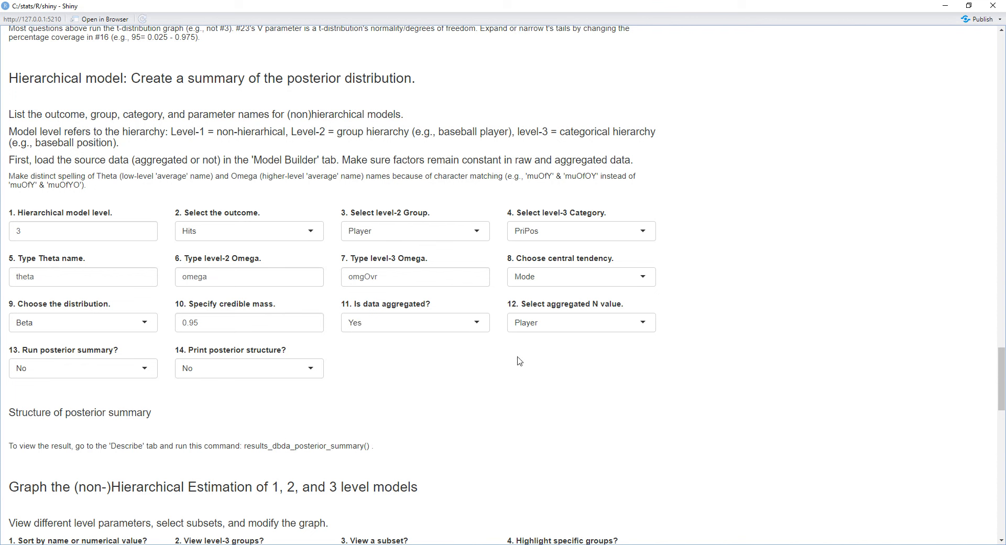
click(645, 324)
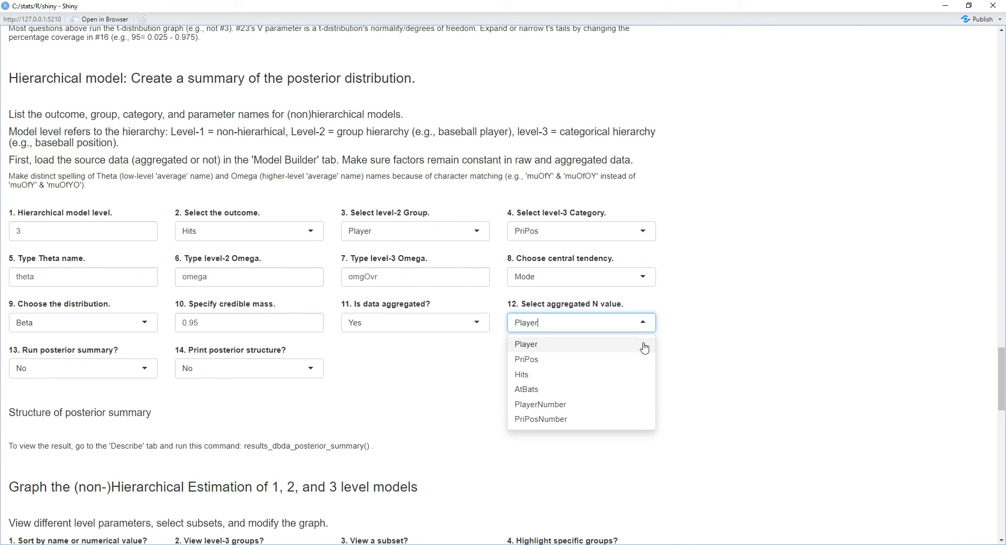
click(571, 395)
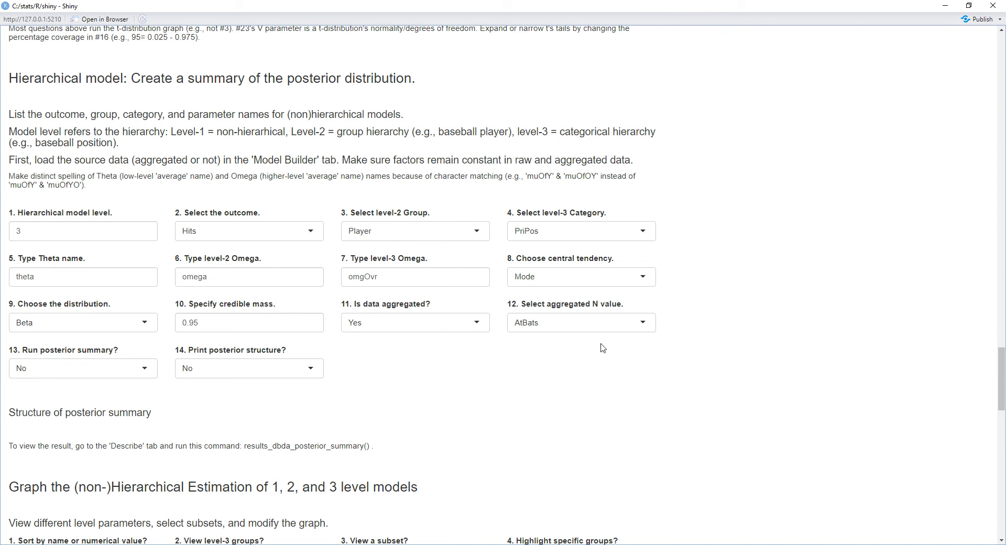
- Run the posterior summary for the three-level model and print the posterior structure
click(142, 373)
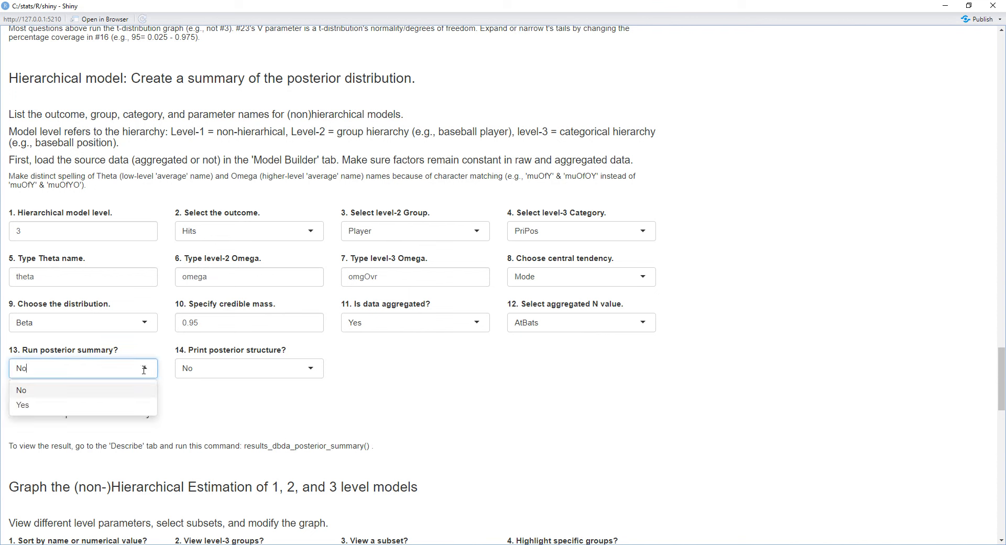
click(121, 413)
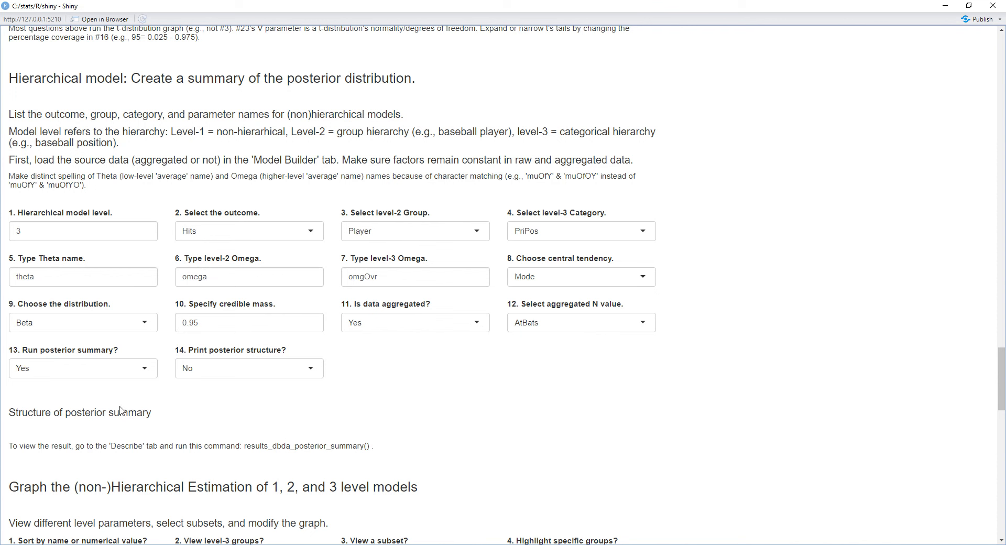
click(312, 374)
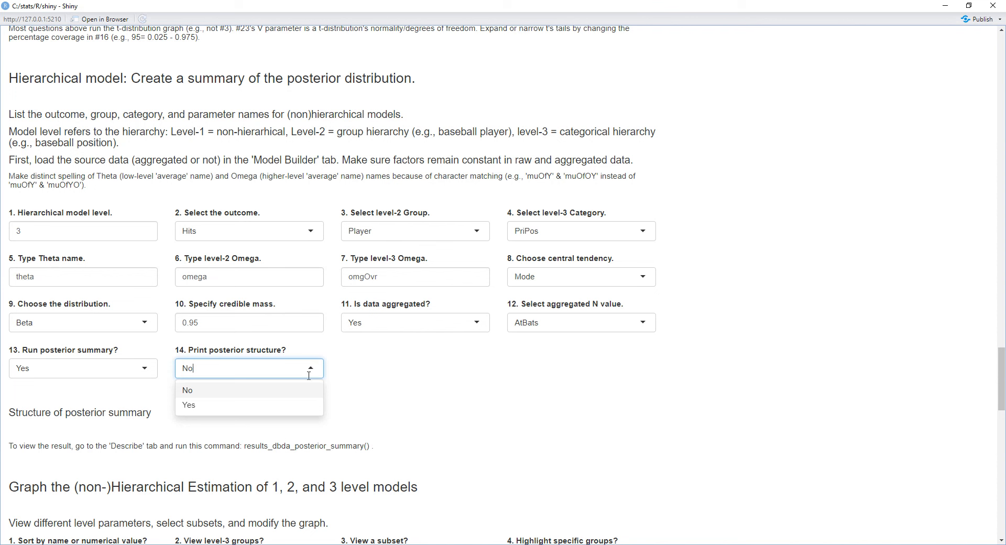
click(298, 404)
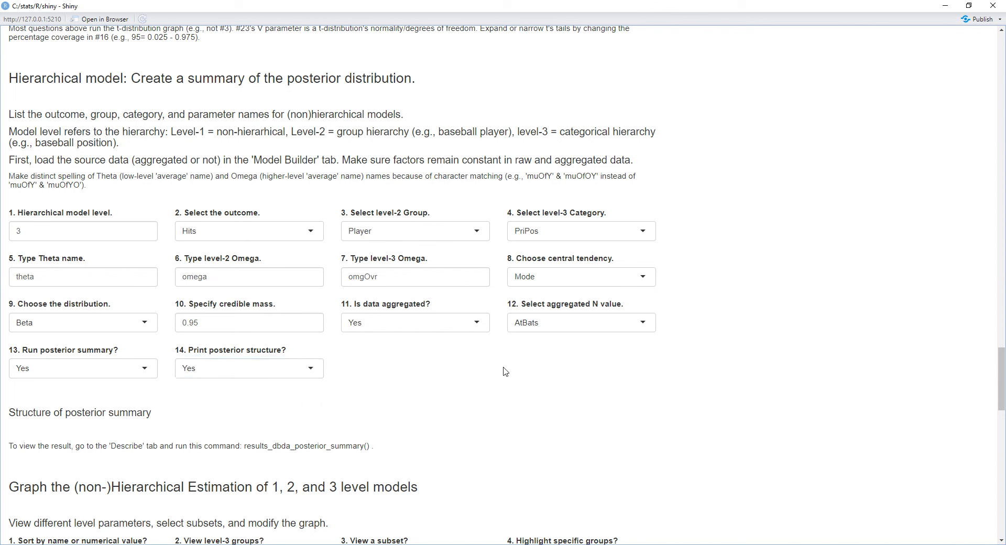
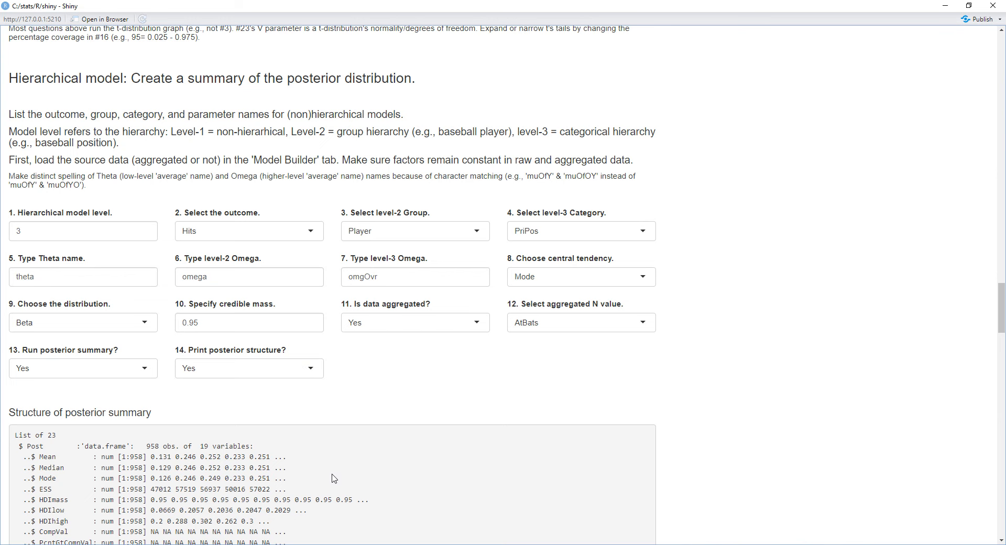
- Review the printed structure of the posterior summary and set its printing back to No
scroll(355, 457, down, 1)
scroll(355, 458, down, 9)
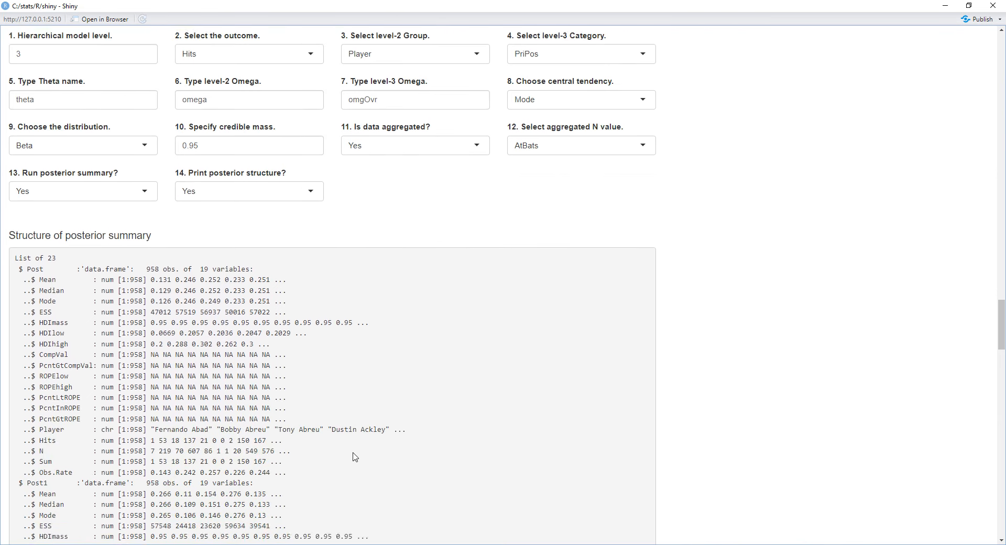
scroll(355, 458, up, 7)
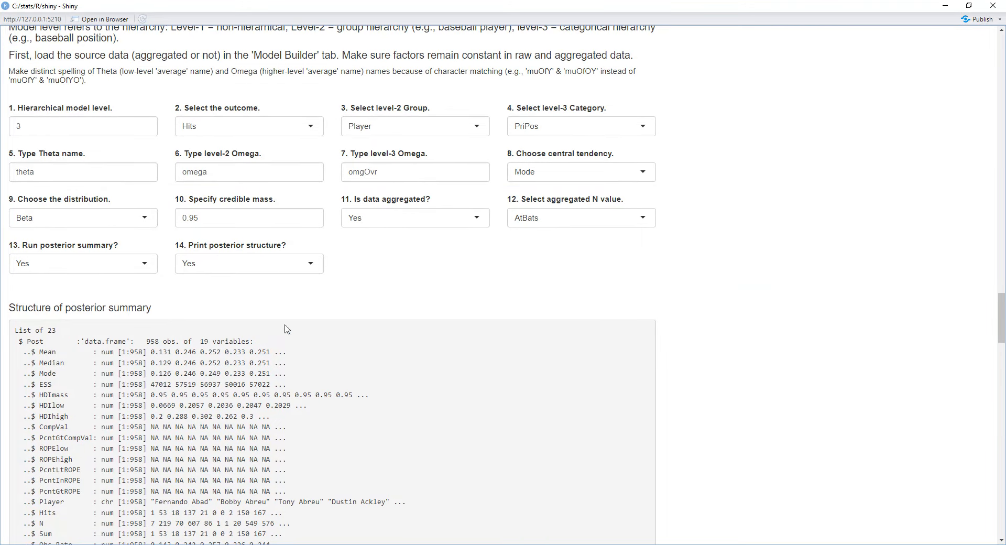
click(311, 267)
click(306, 286)
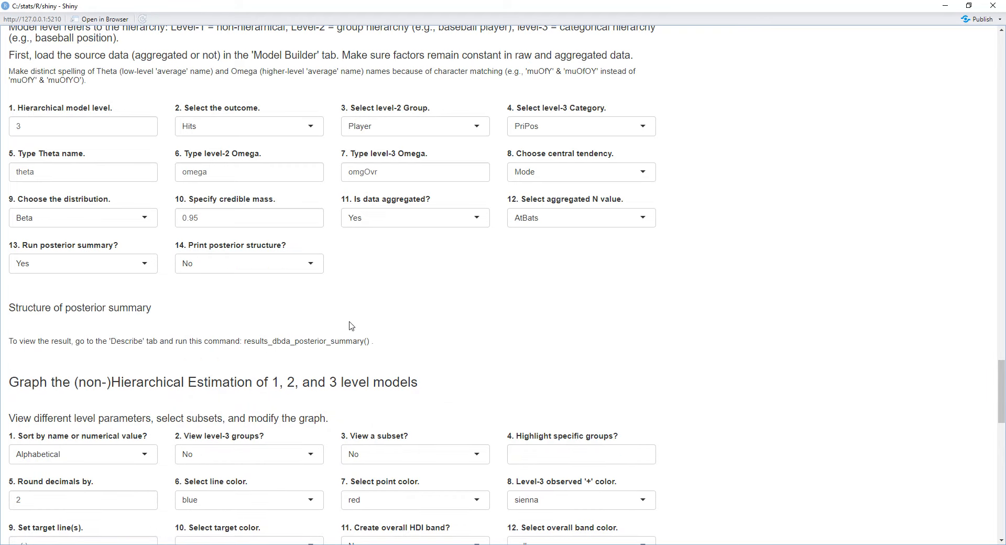
- Set the hierarchical estimation graph to Numerical sorting and check the subset options, leaving the subset view at No
scroll(388, 341, down, 5)
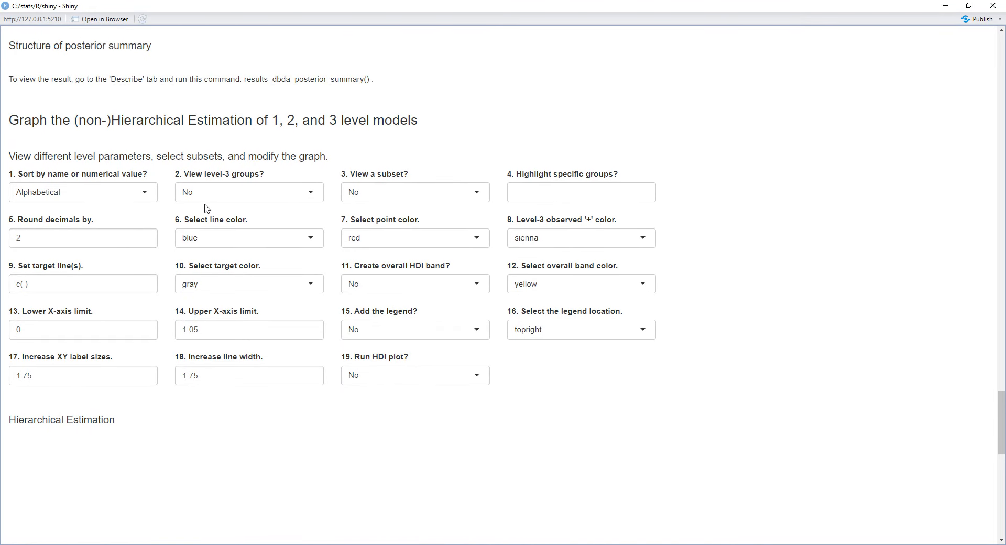
click(145, 195)
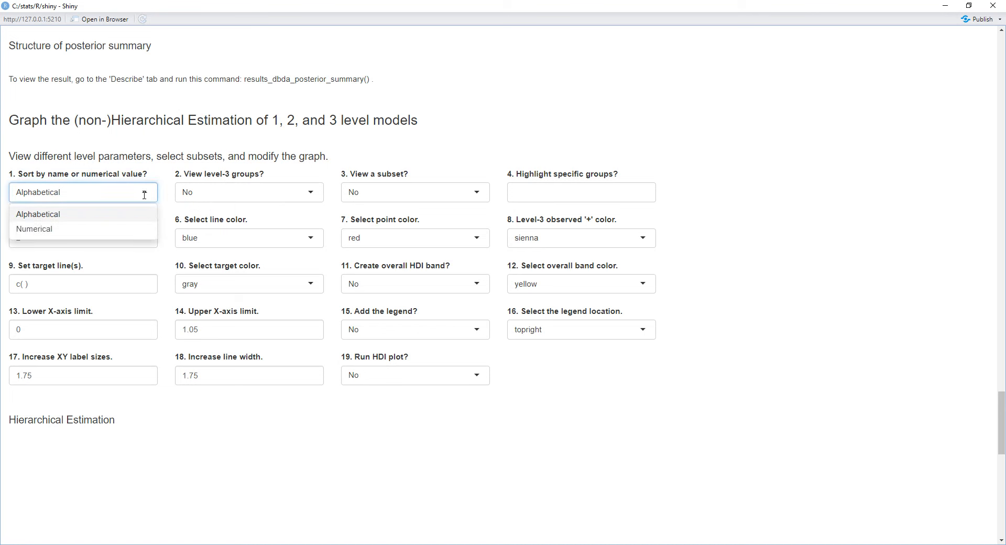
click(131, 229)
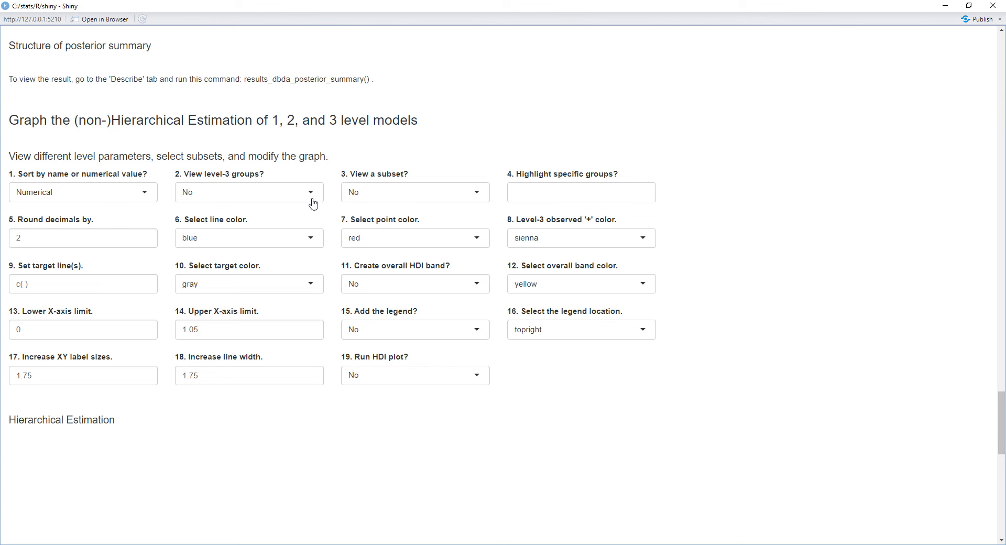
click(480, 193)
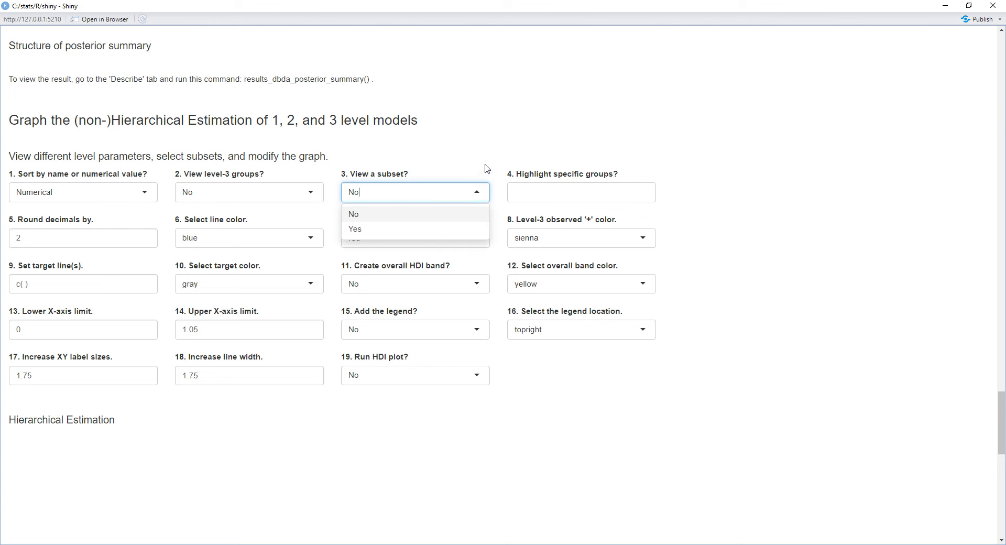
click(486, 168)
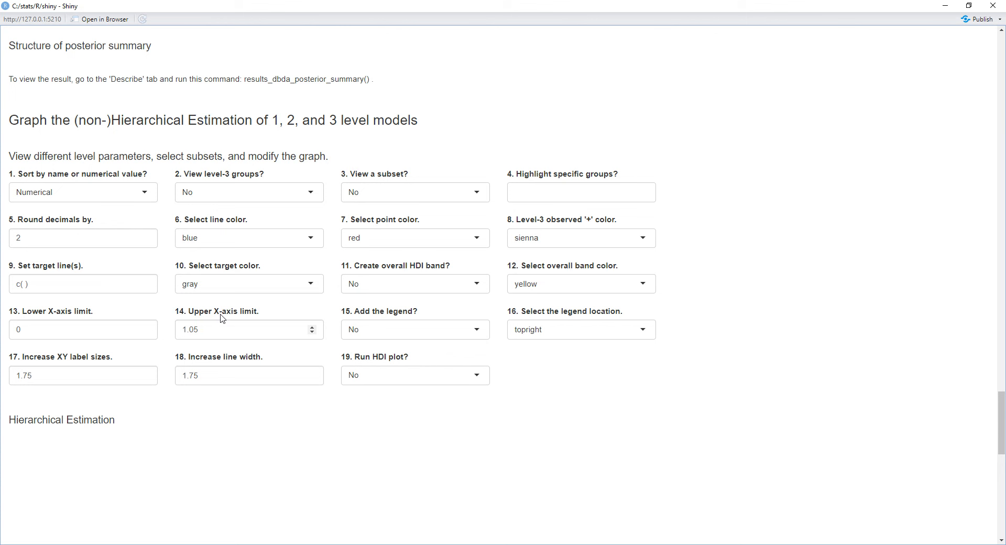
- Run the HDI plot and examine the intervals of hits by player and the overall estimate
click(456, 376)
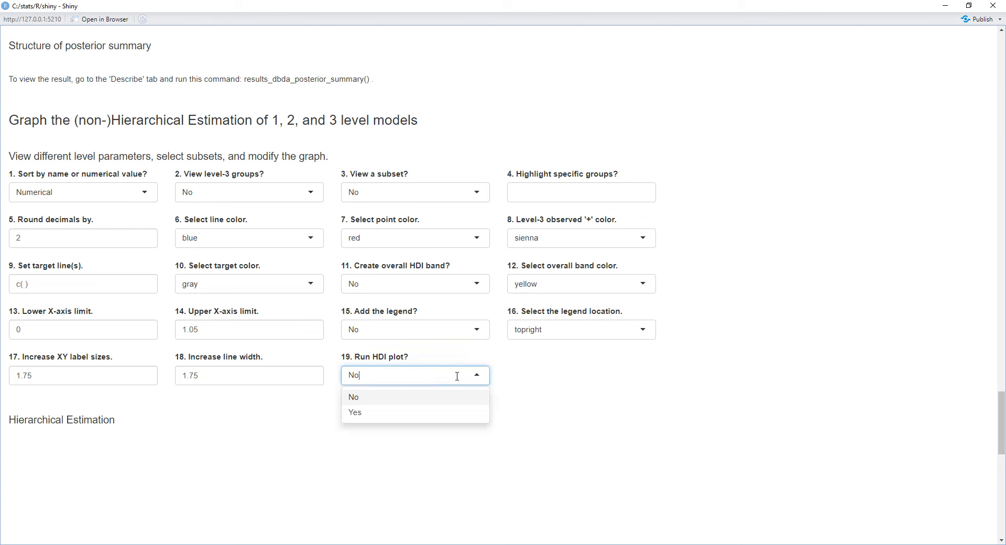
click(451, 414)
scroll(453, 414, down, 8)
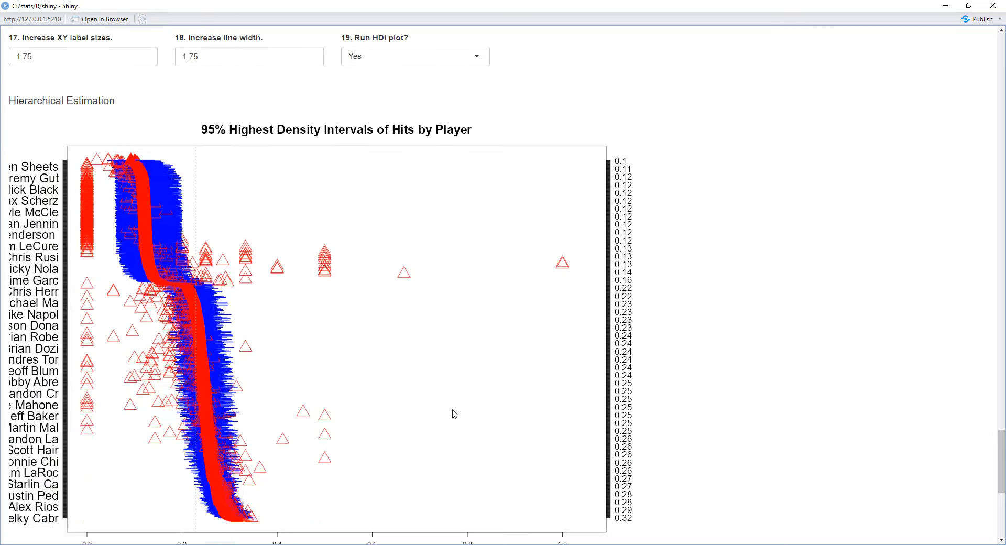
scroll(453, 414, up, 2)
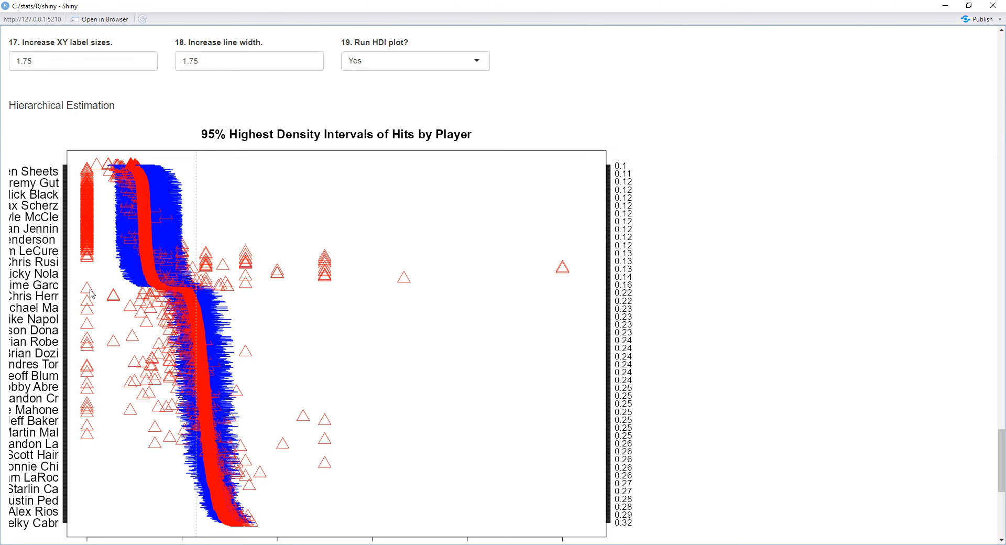
scroll(90, 294, up, 1)
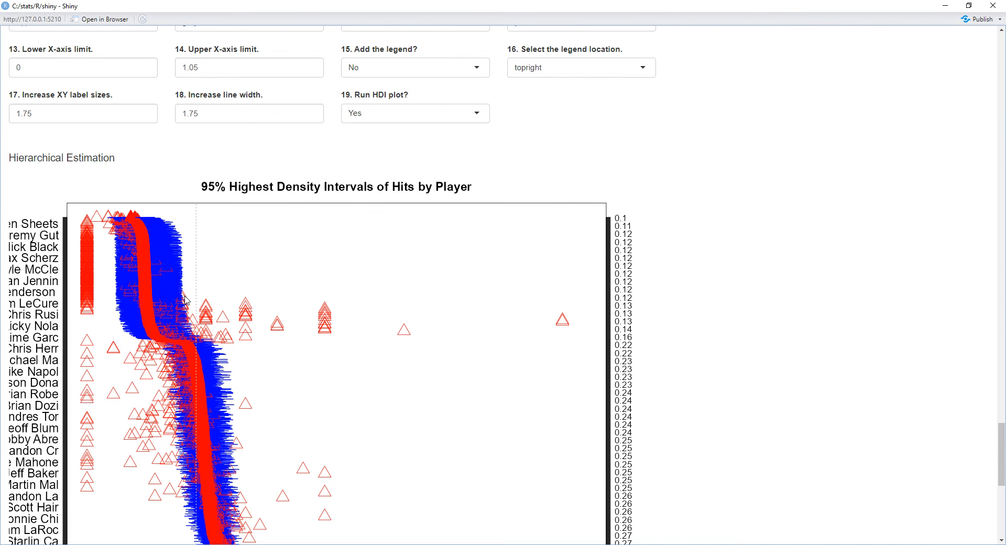
scroll(164, 327, down, 2)
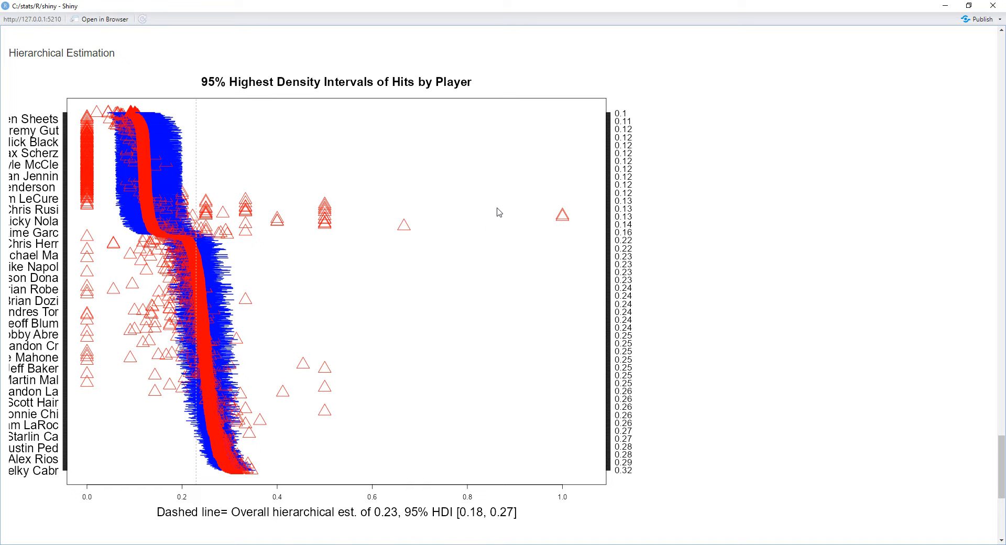
- Add a legend to the HDI plot, keeping its location at topright
scroll(496, 213, up, 6)
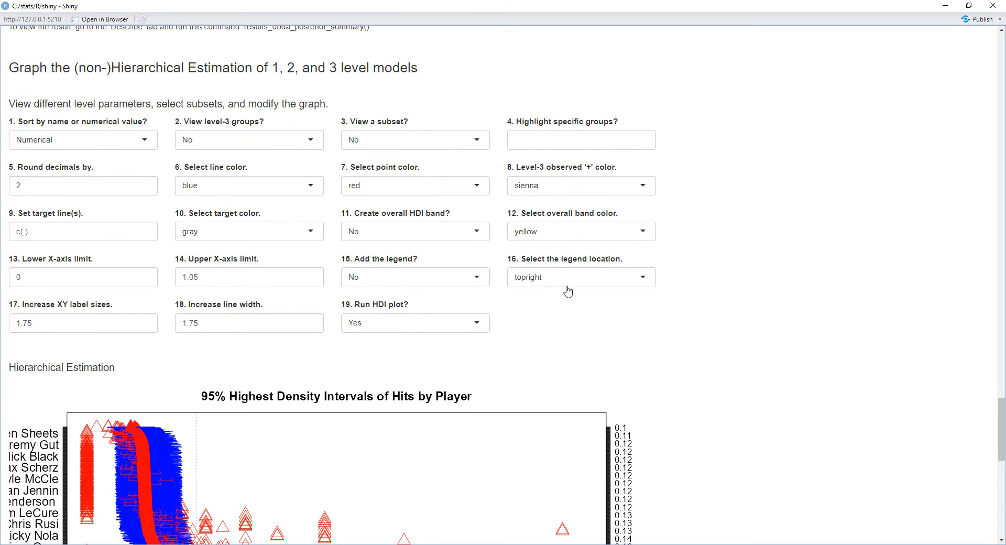
click(626, 278)
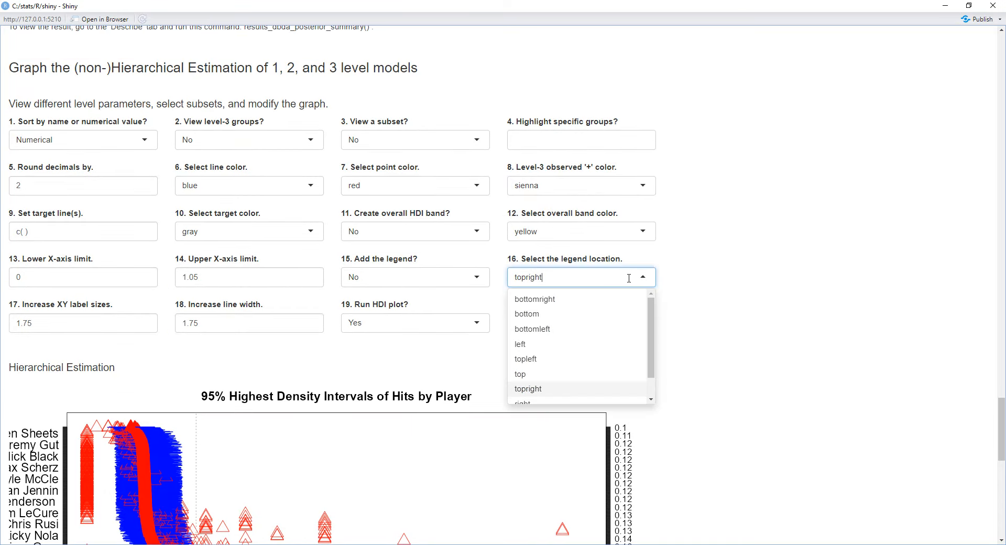
click(464, 283)
click(449, 315)
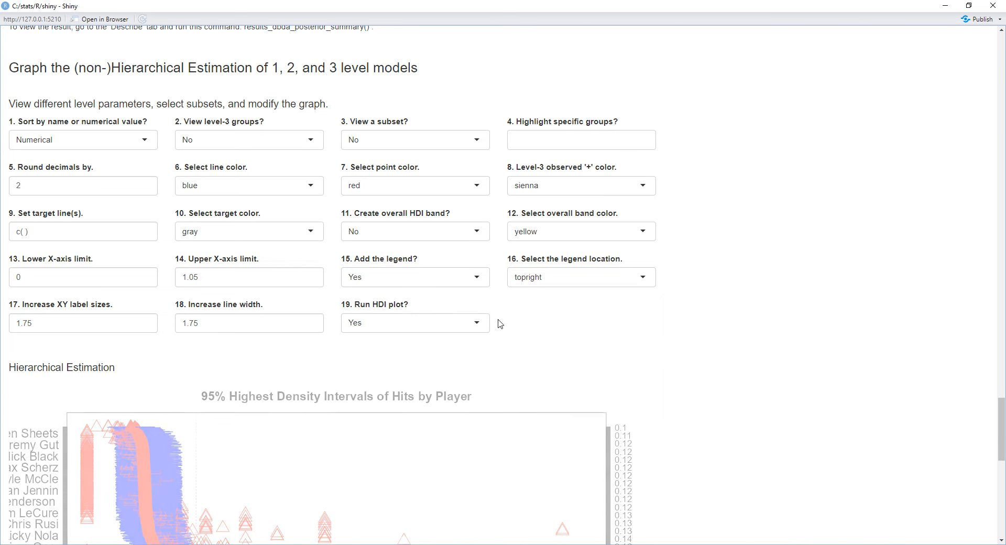
- Compare the observed rates with the hierarchical estimates across the player HDI plot using the legend
scroll(543, 321, down, 4)
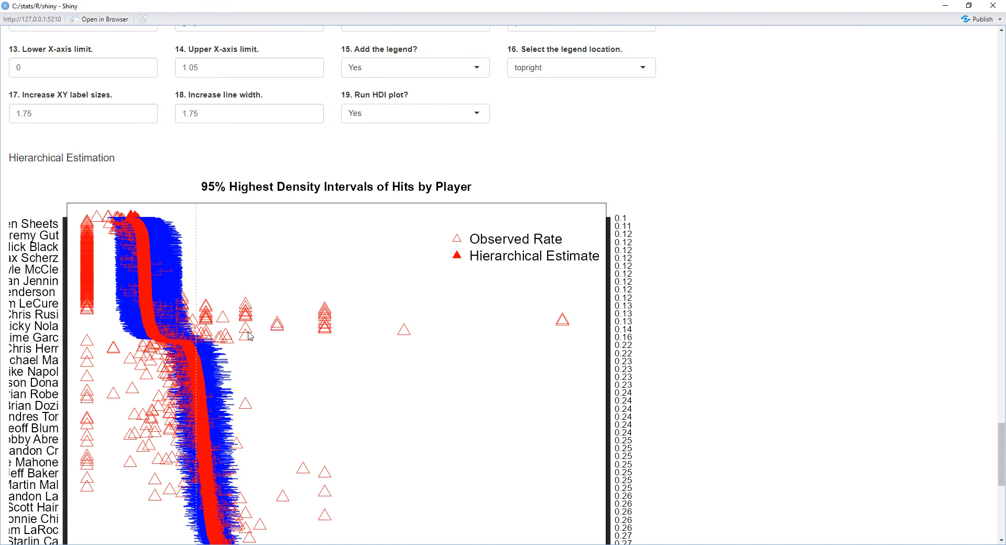
scroll(409, 330, down, 4)
scroll(230, 319, up, 3)
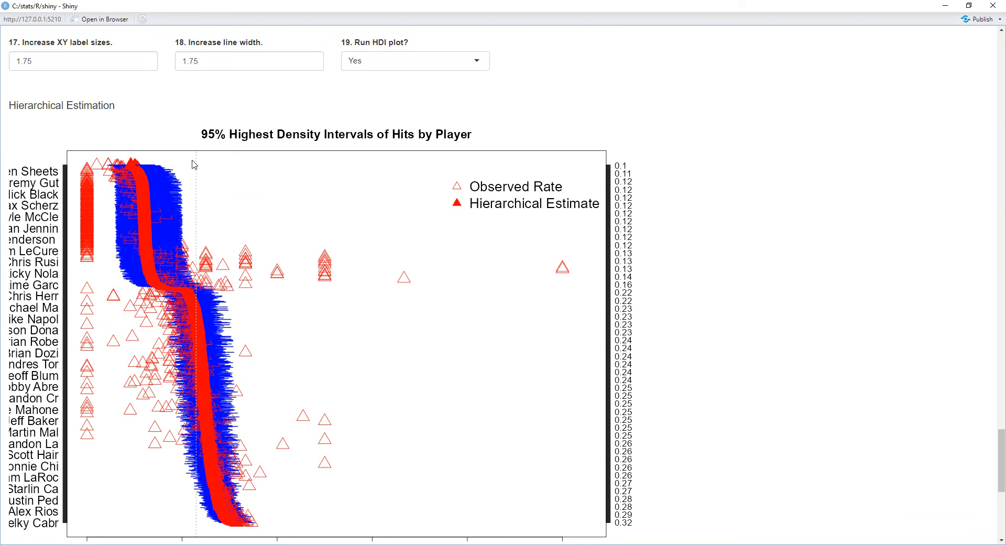
scroll(221, 354, down, 1)
scroll(221, 355, down, 1)
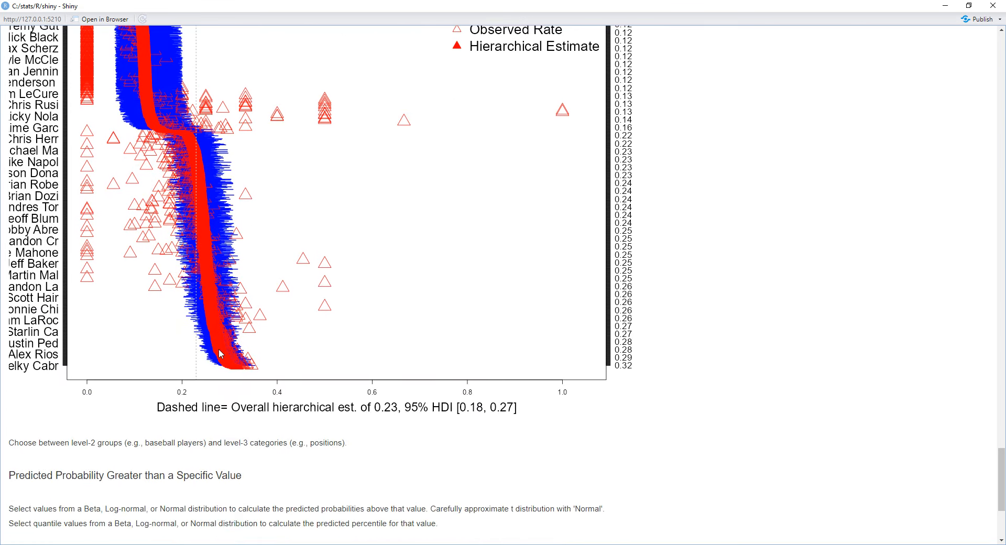
scroll(434, 179, up, 4)
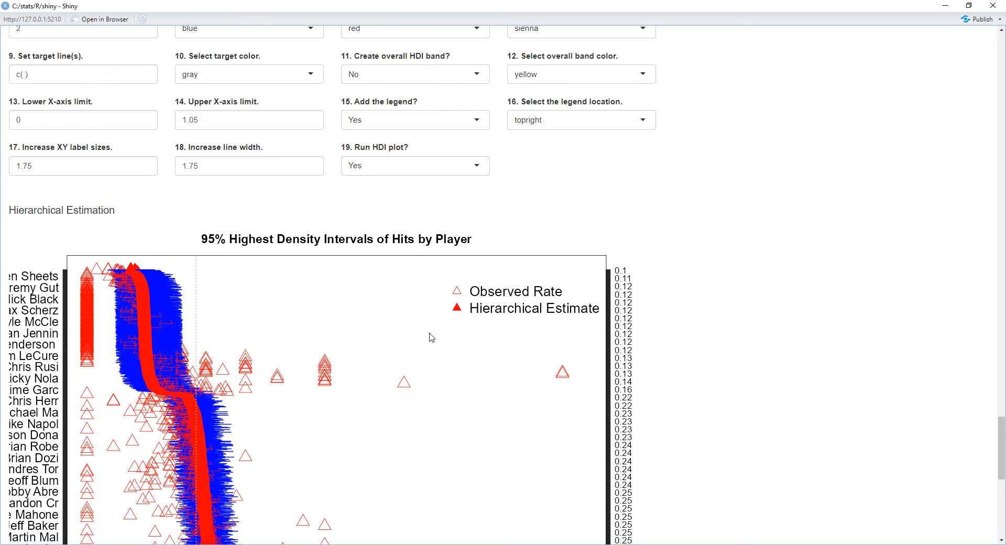
- Prepare the highlight entry for specific groups, and look up the Giants player names in RStudio's Examples for shiny tab.R script
scroll(430, 335, up, 5)
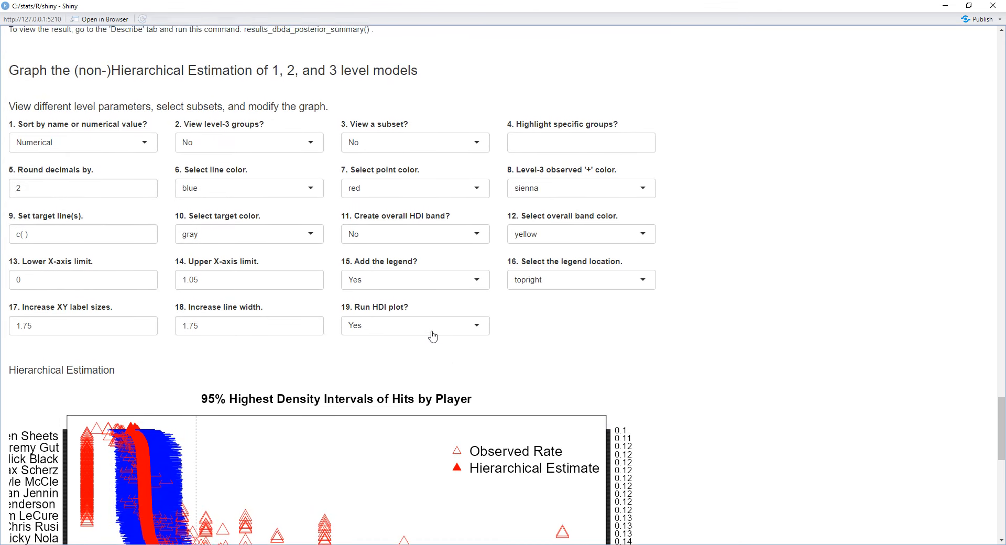
click(553, 199)
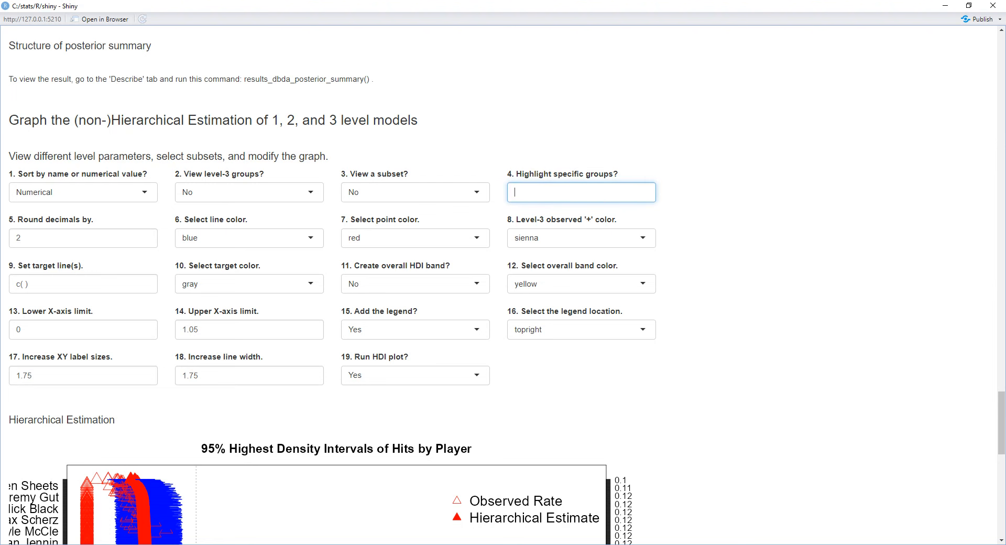
click(419, 534)
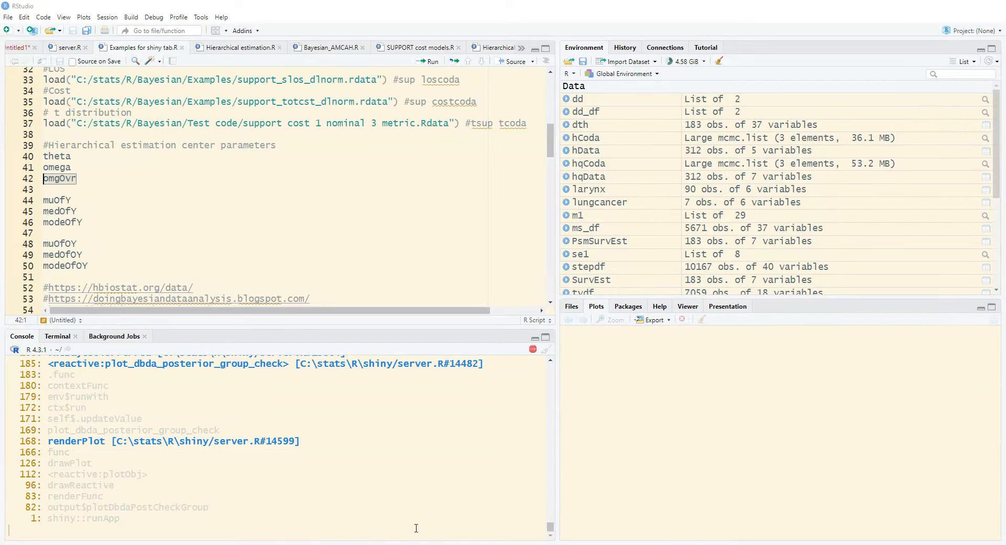
scroll(232, 192, up, 6)
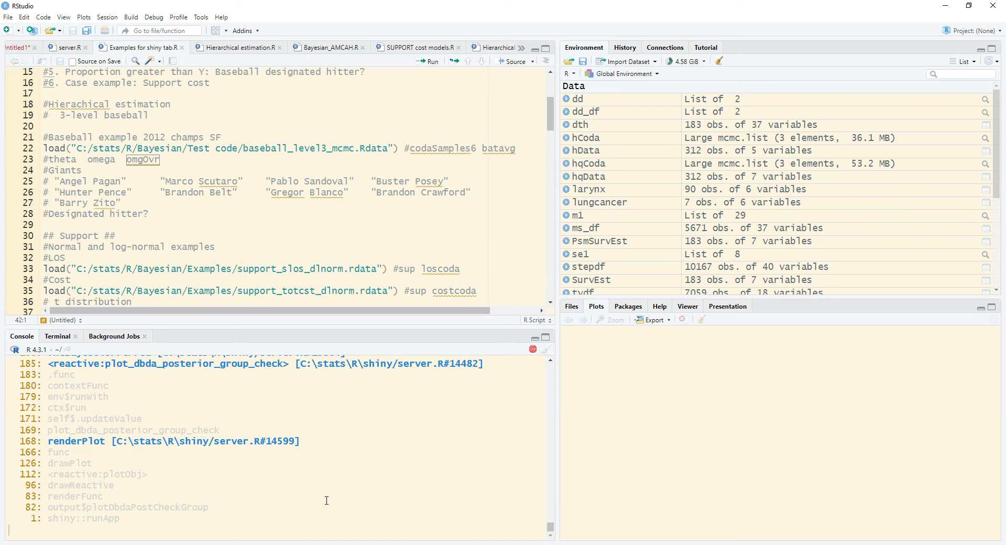
- Switch back to the Shiny app and restore its window to a smaller size over the script, returning to the graph's group highlighting setting
mouse_move(443, 542)
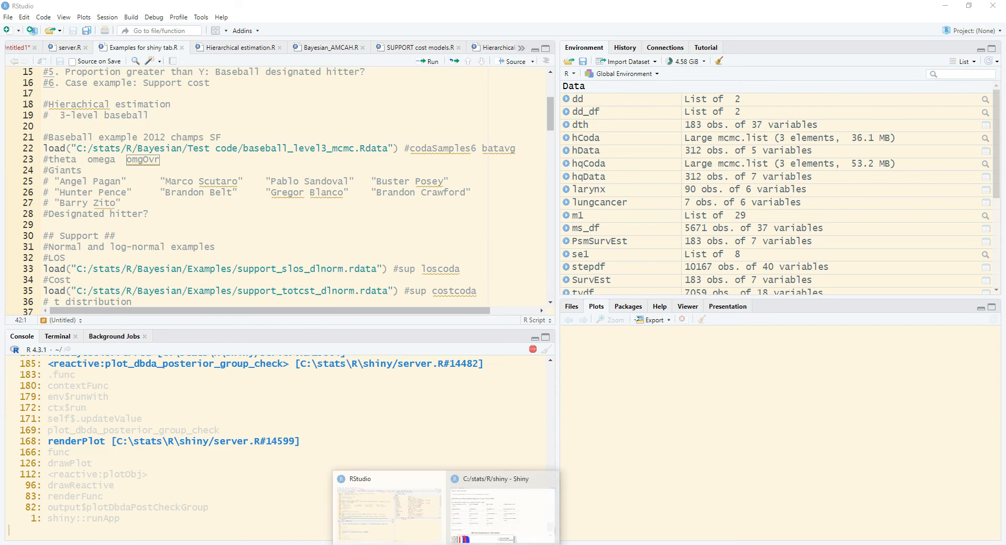
click(476, 530)
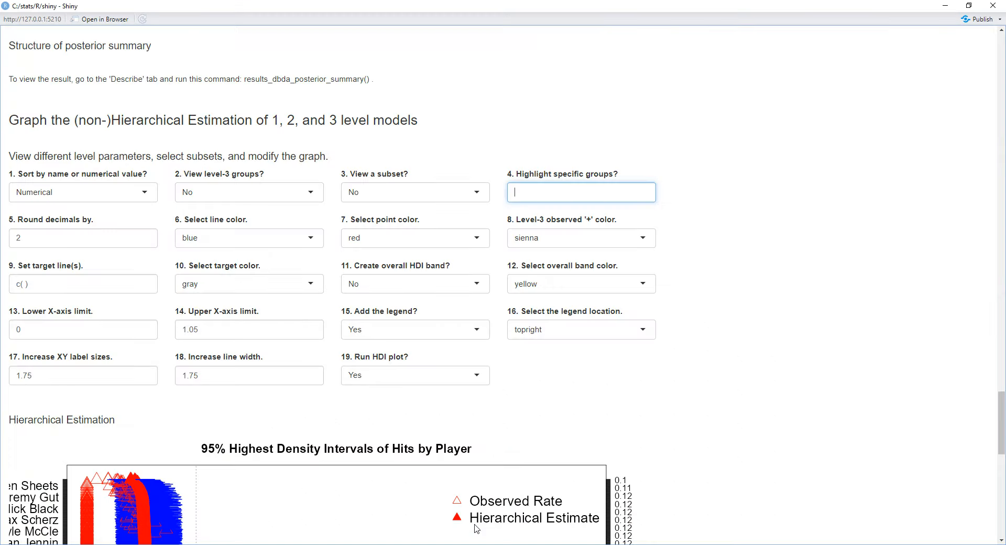
click(969, 6)
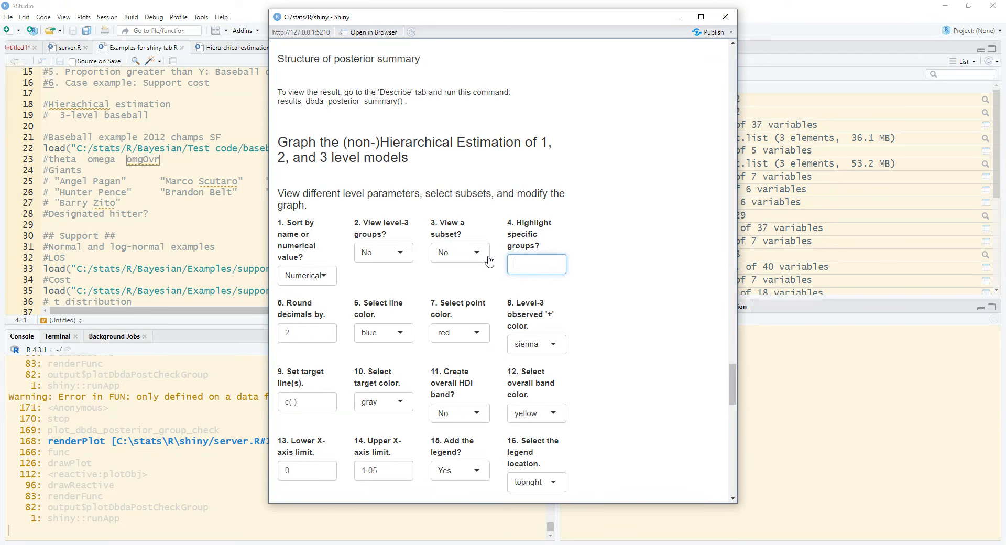
scroll(498, 302, down, 3)
scroll(498, 301, down, 6)
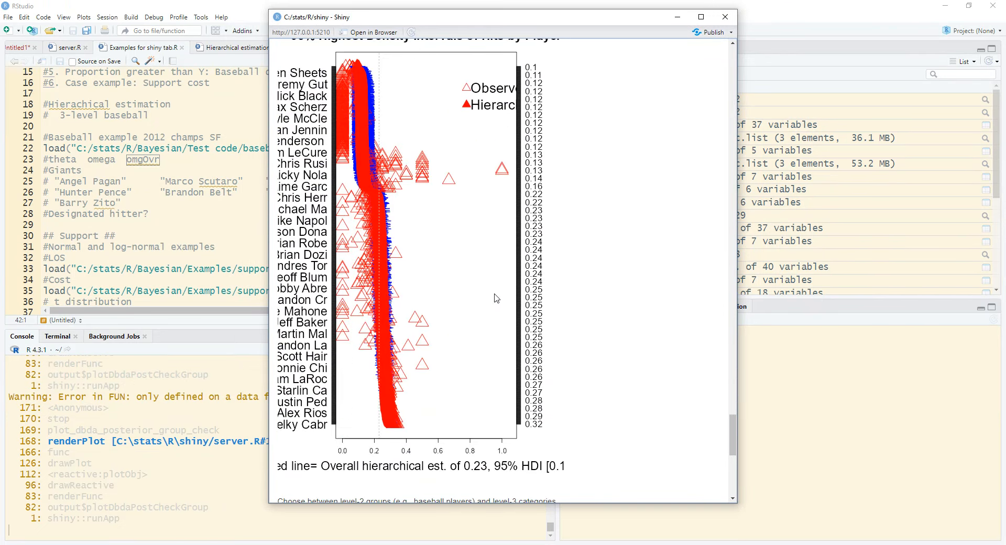
scroll(498, 298, up, 3)
scroll(497, 297, down, 1)
scroll(497, 297, down, 1)
scroll(496, 297, up, 6)
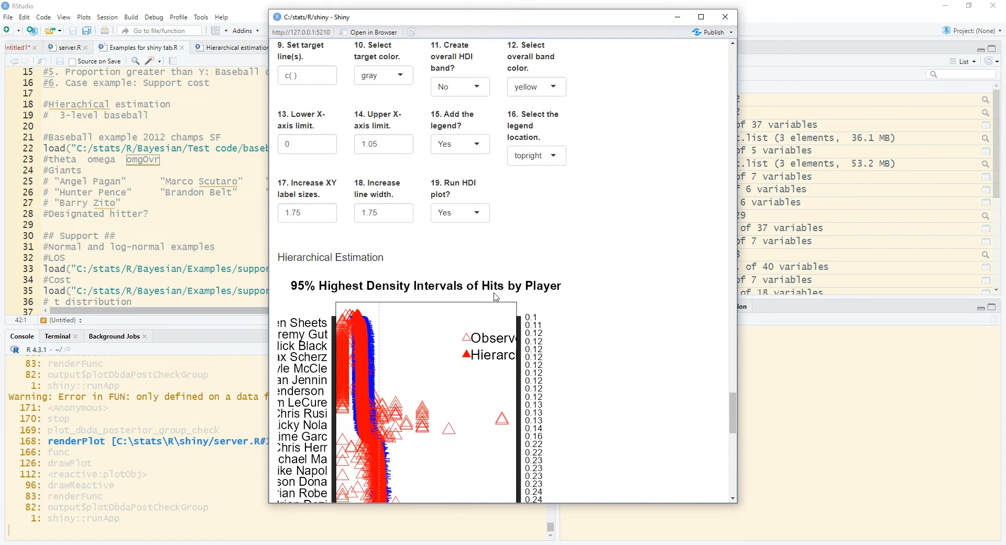
scroll(497, 298, up, 1)
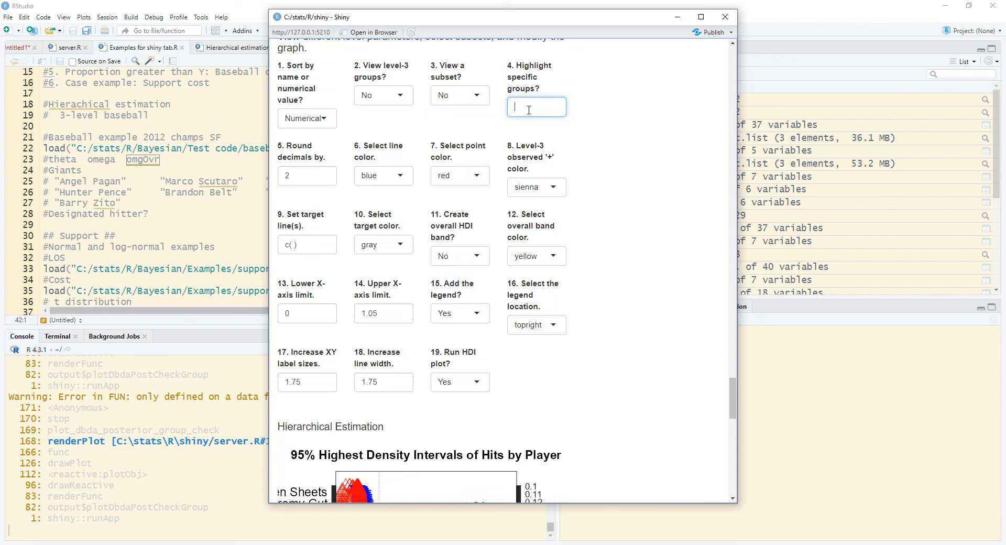
- Turn on the subset view for the HDI graph and add Angel Pagan and Marco Scutaro to the highlighted groups
click(478, 97)
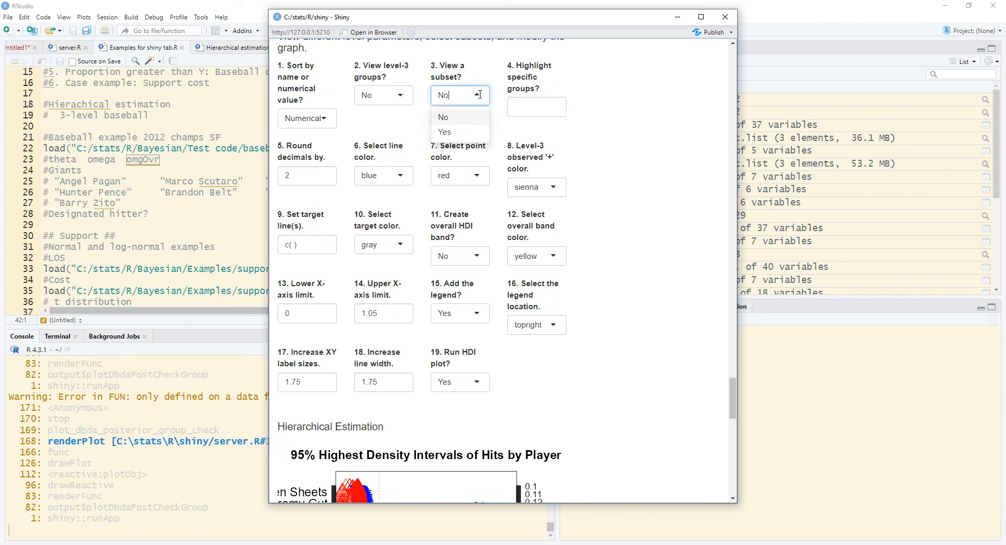
click(477, 137)
click(530, 107)
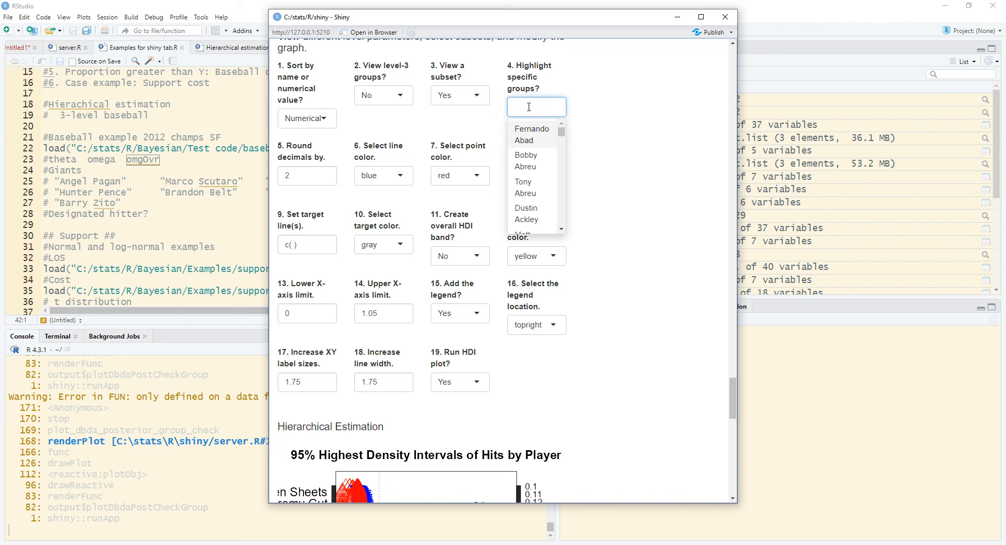
text(ange)
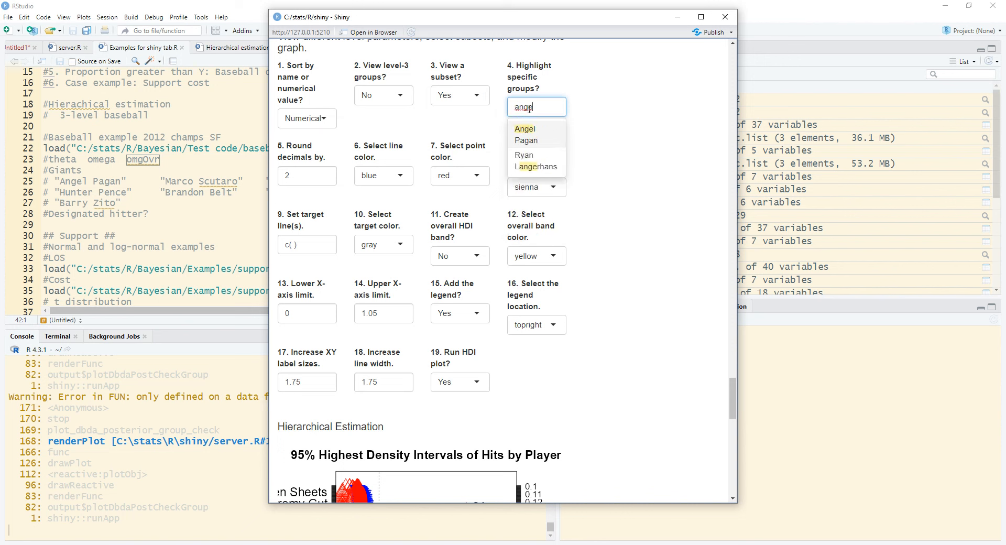
click(519, 138)
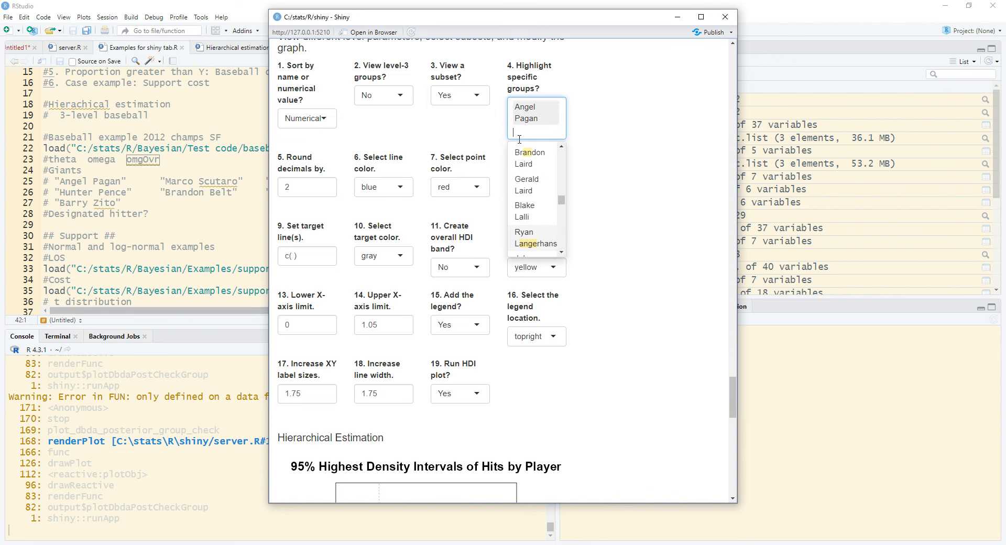
text(mar)
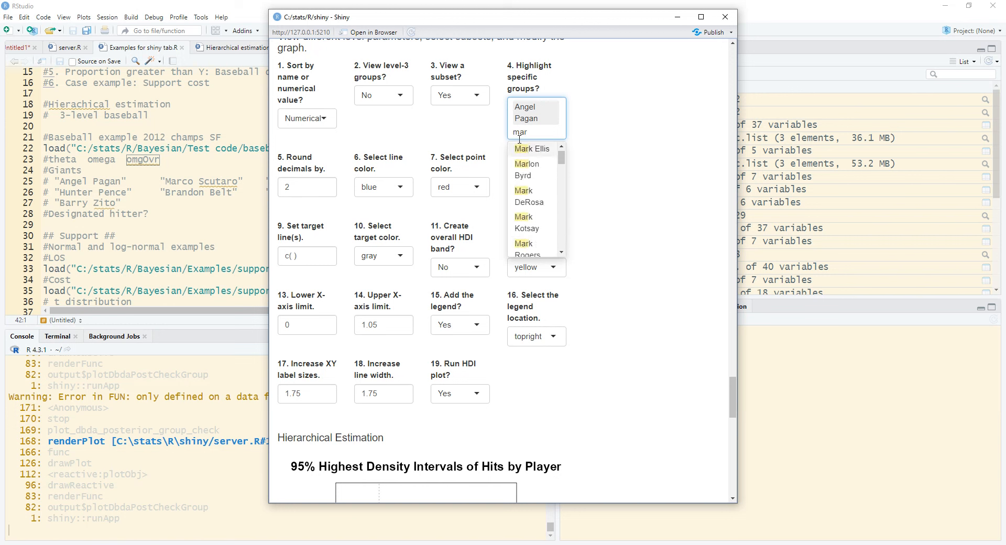
text(c)
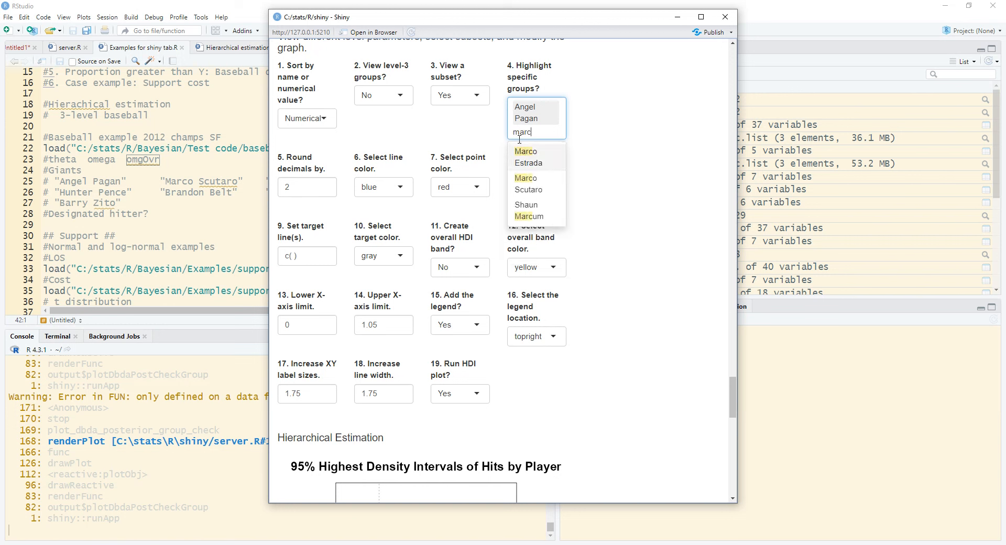
click(522, 189)
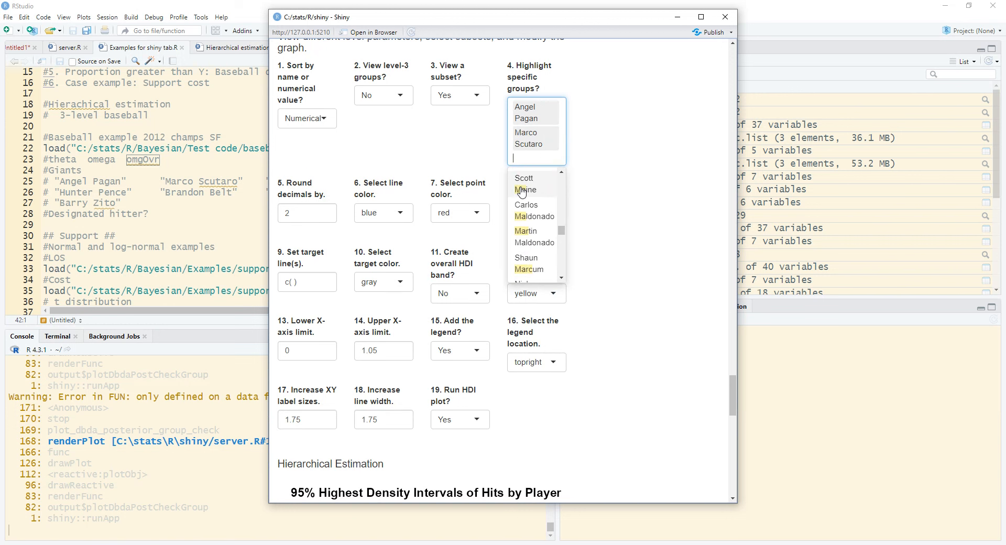
- Move the app window off the script's Giants roster and add Pablo Sandoval, Buster Posey and Hunter Pence to the highlighted groups
drag(579, 23, 800, 33)
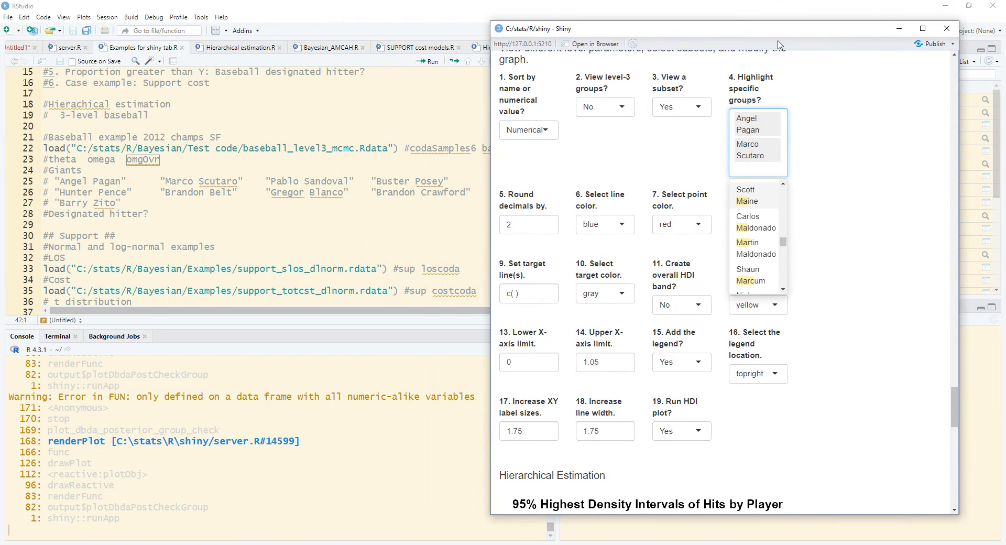
text(pablo)
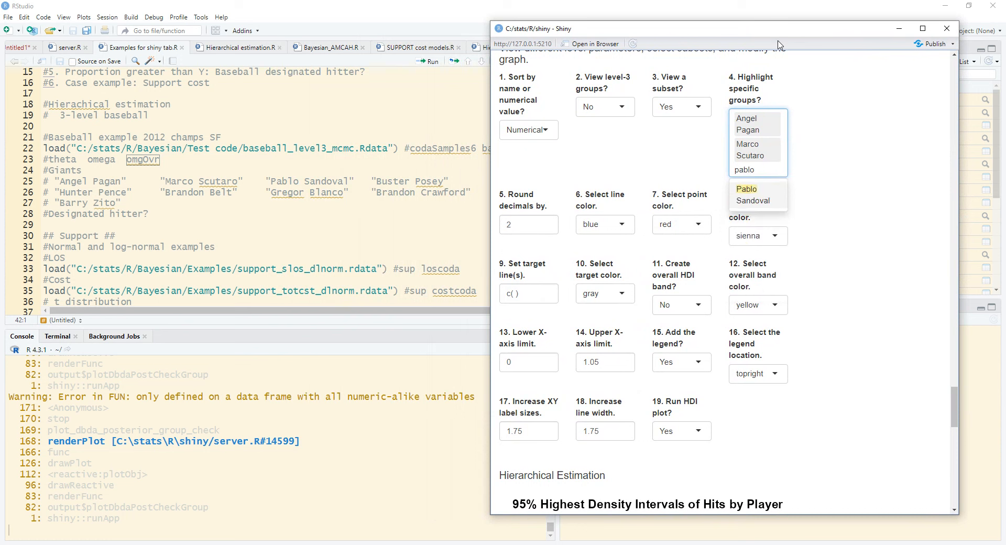
click(759, 195)
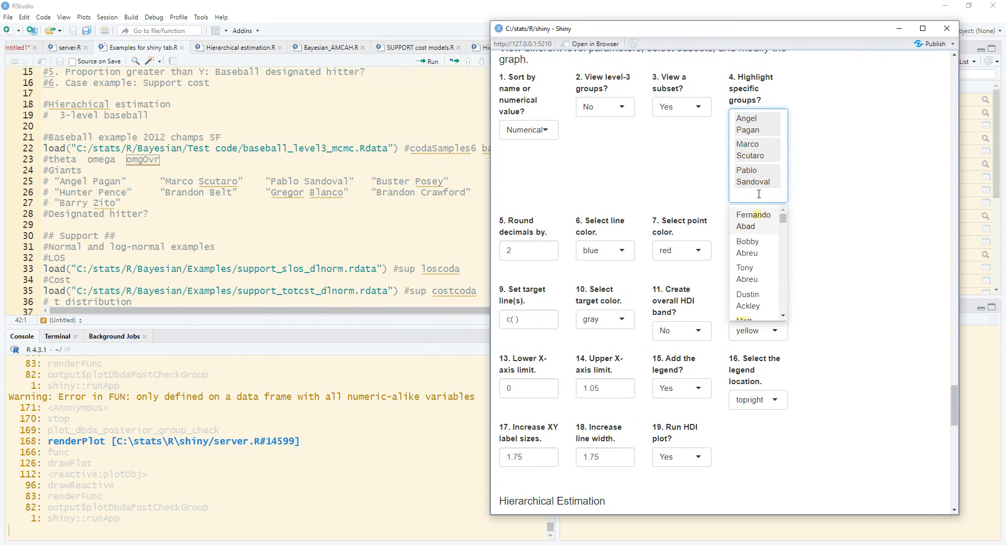
text(buster)
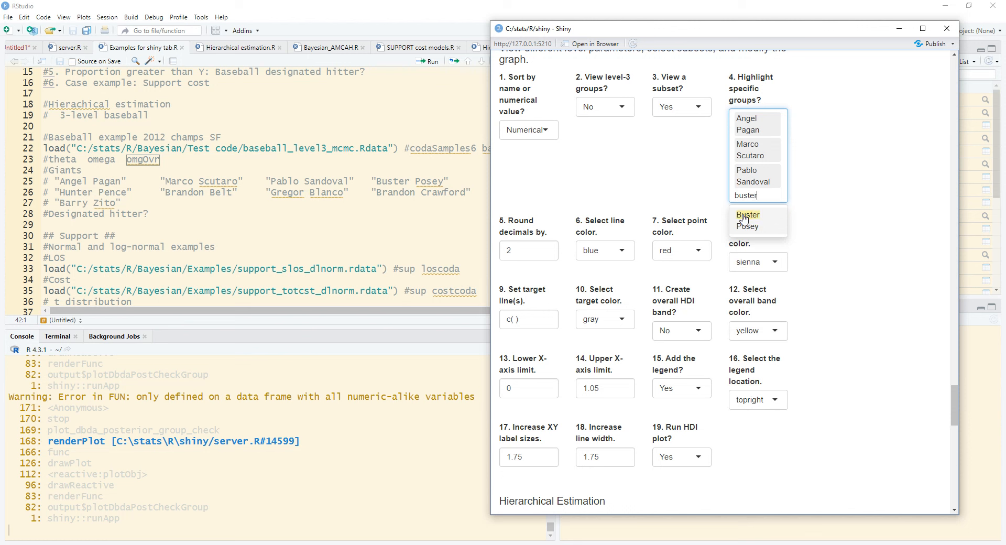
click(744, 219)
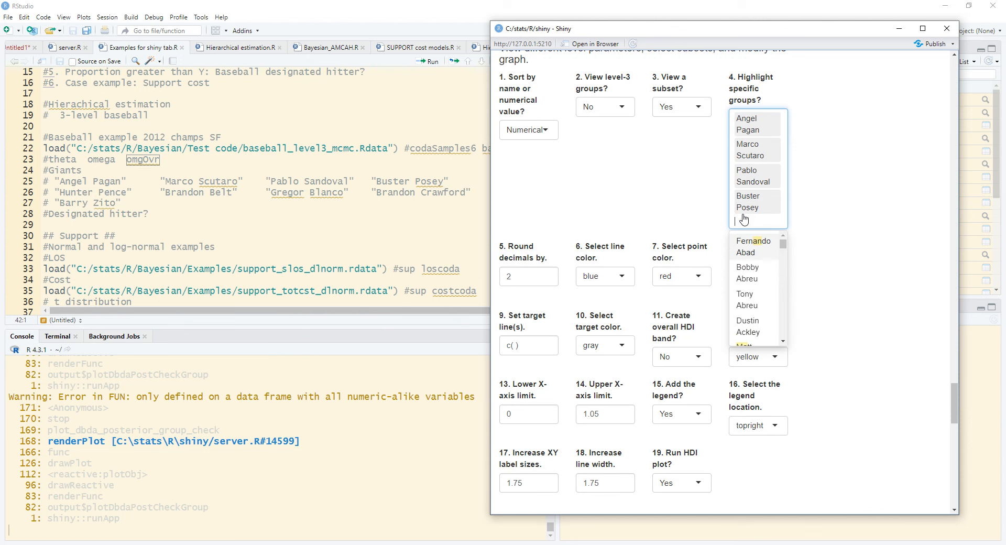
text(hunter)
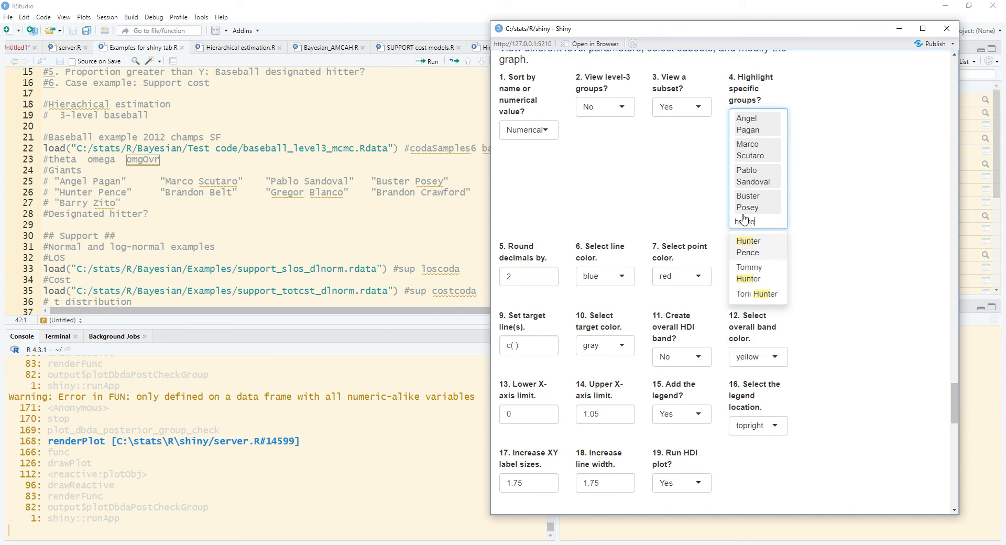
click(750, 241)
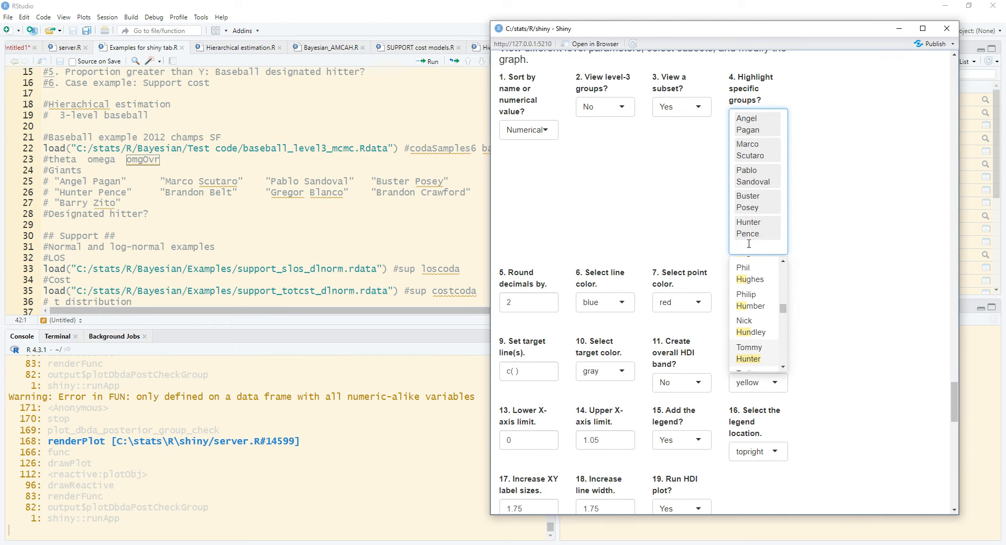
- Add Brandon Belt and Brandon Crawford to the highlighted groups
text(brandon)
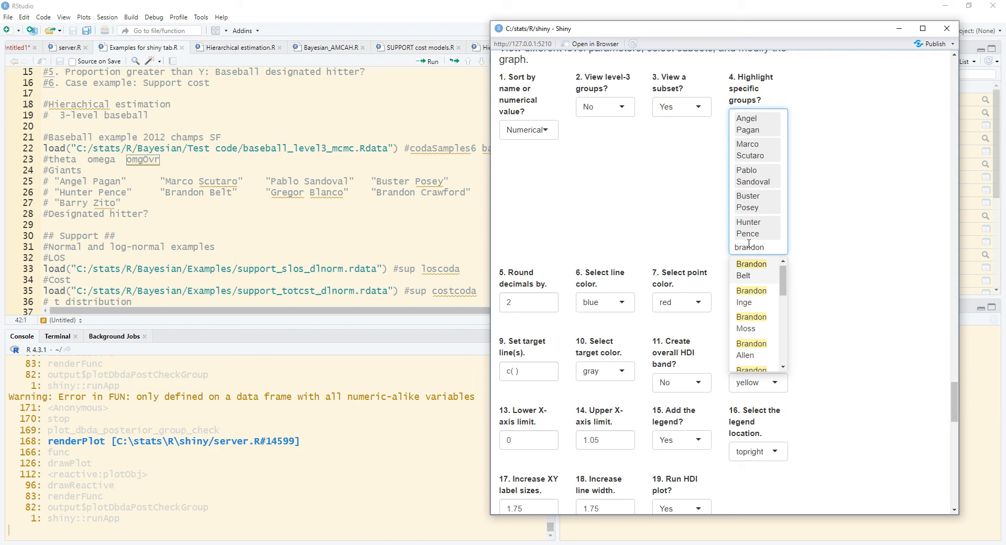
click(753, 275)
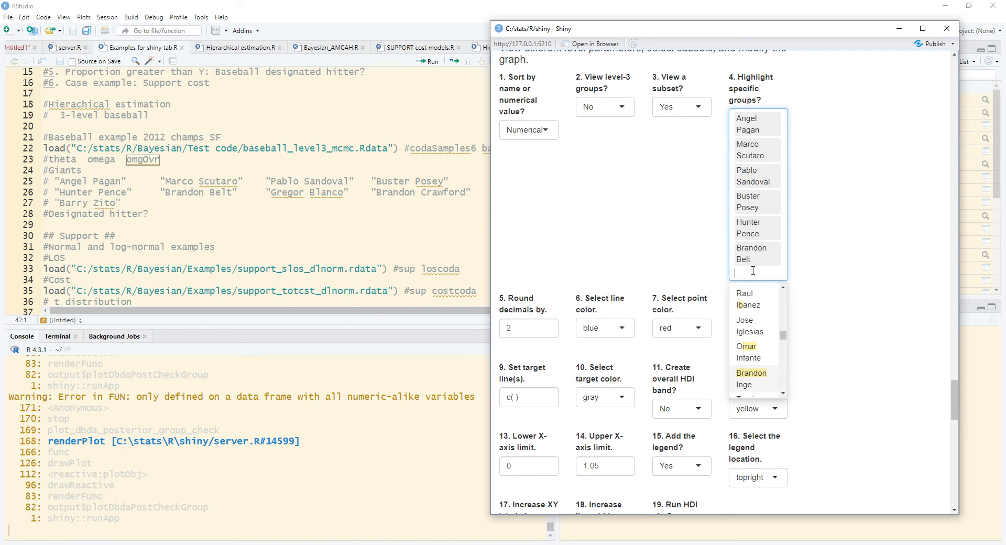
text(brandon)
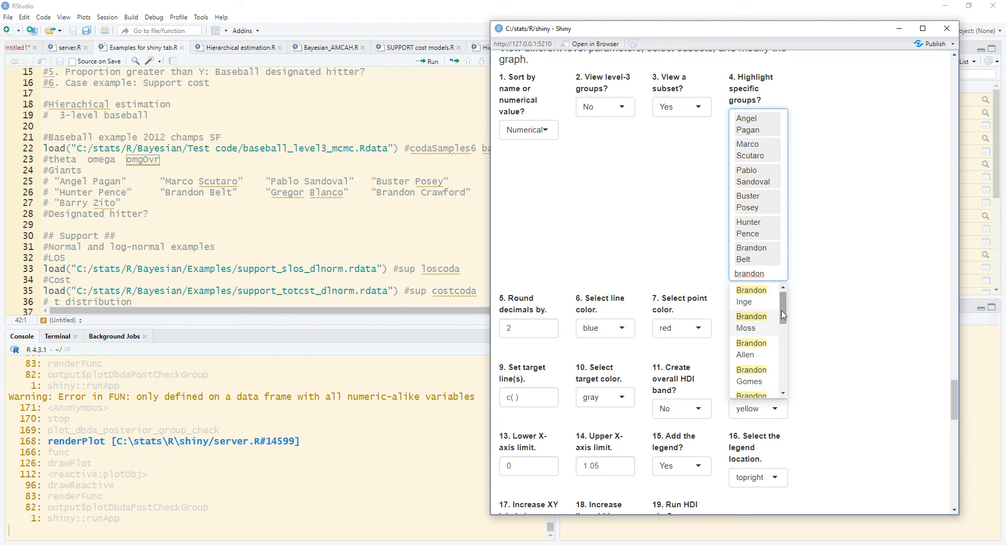
drag(784, 315, 785, 340)
text(cr)
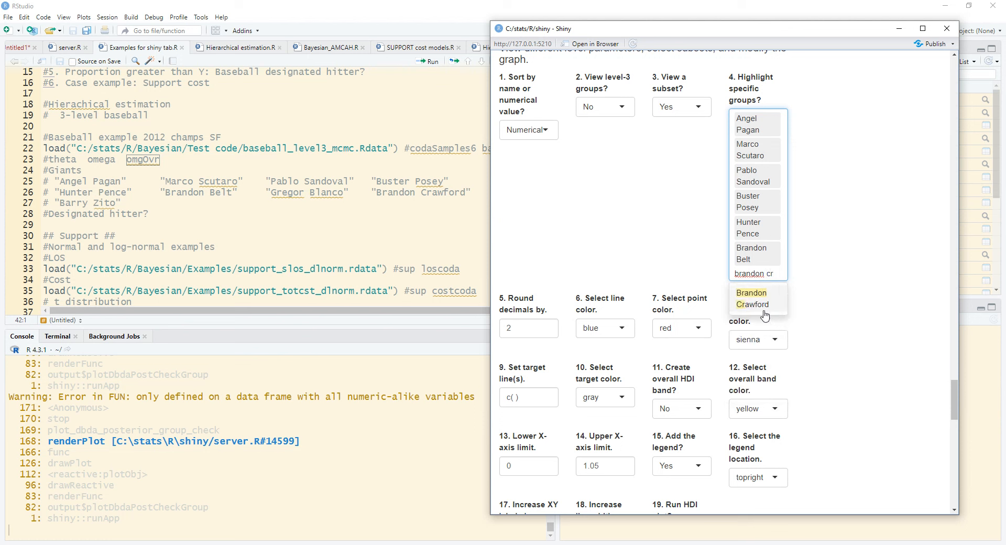
click(765, 305)
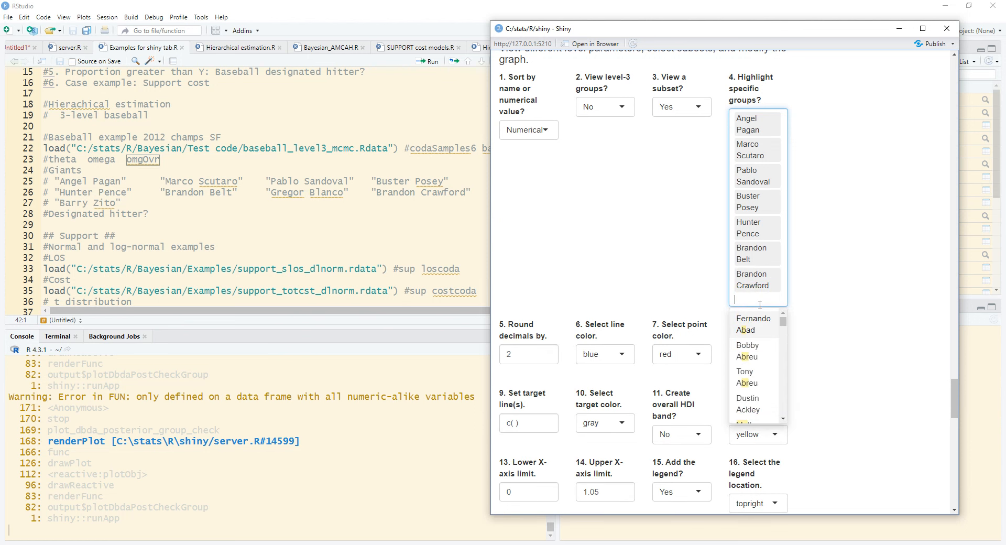
- Complete the Giants selection by adding Gregor Blanco and Barry Zito to the highlighted groups
text(gregor)
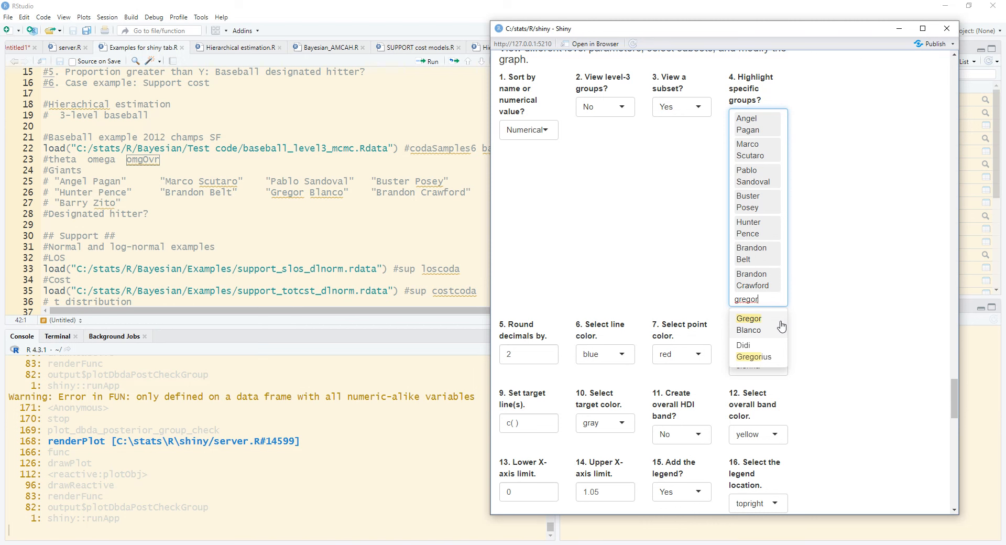
click(781, 321)
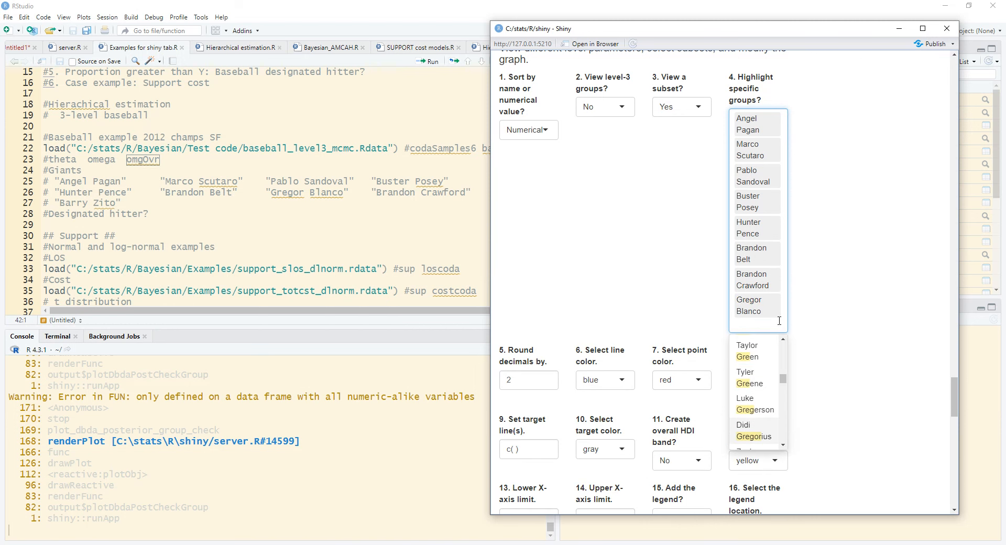
text(barry)
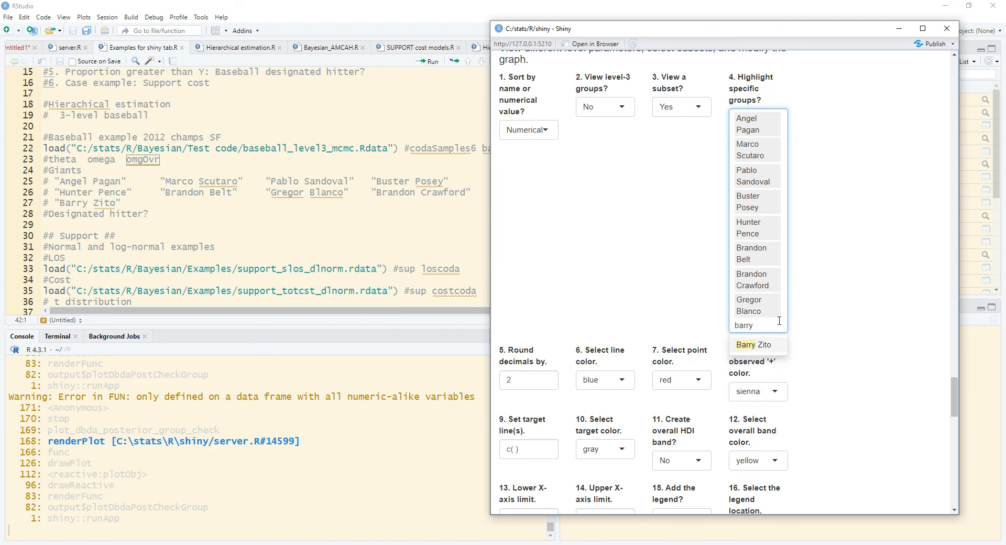
click(761, 346)
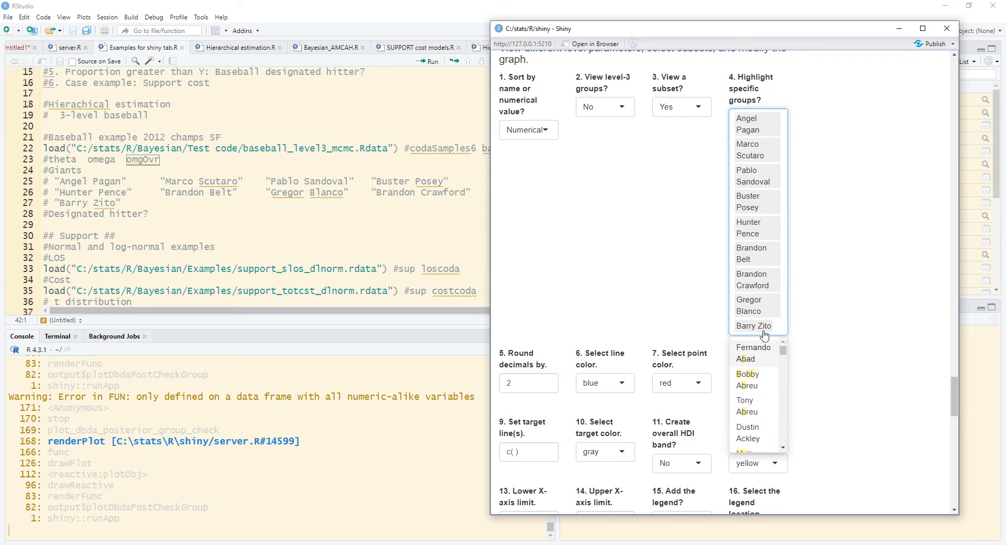
- Maximize the app window and review the HDI plot of the selected Giants players
click(924, 28)
scroll(621, 338, down, 6)
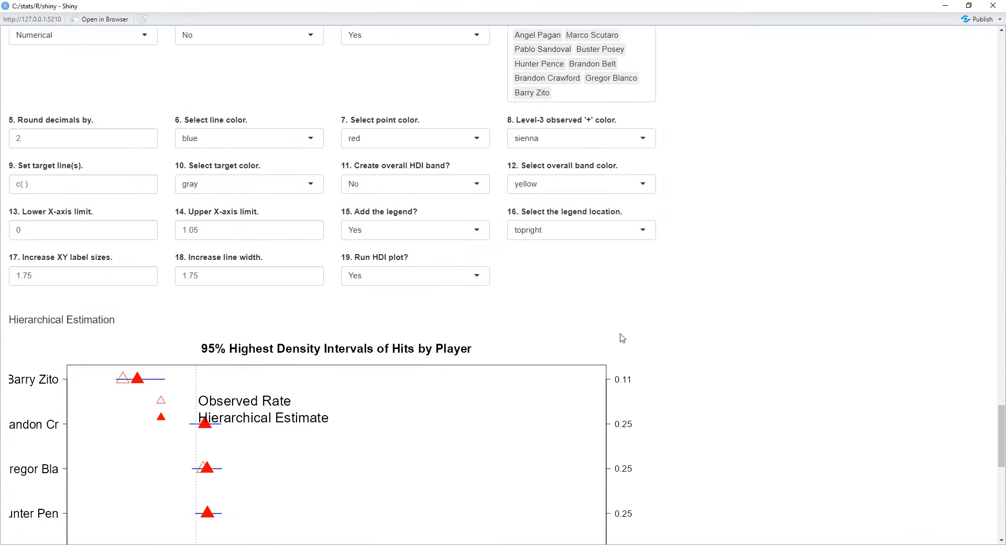
scroll(625, 337, up, 6)
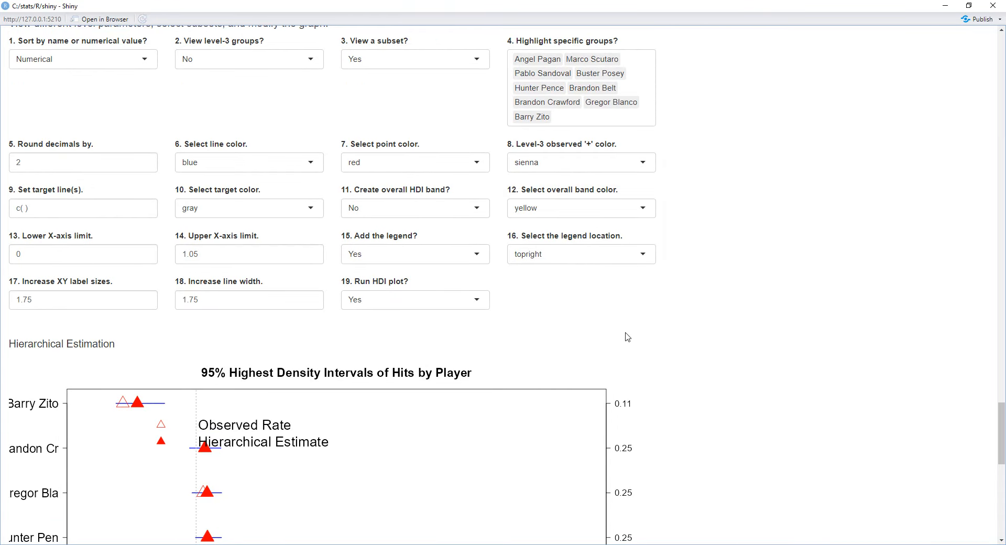
scroll(624, 337, up, 2)
scroll(627, 337, down, 3)
scroll(629, 338, down, 4)
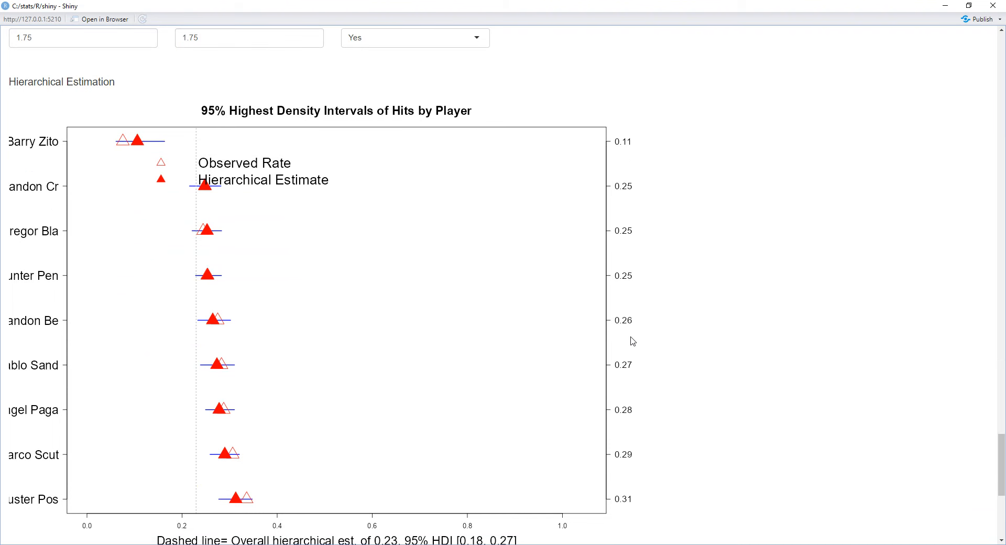
- Turn on the overall HDI band in the player HDI plot
scroll(633, 341, up, 7)
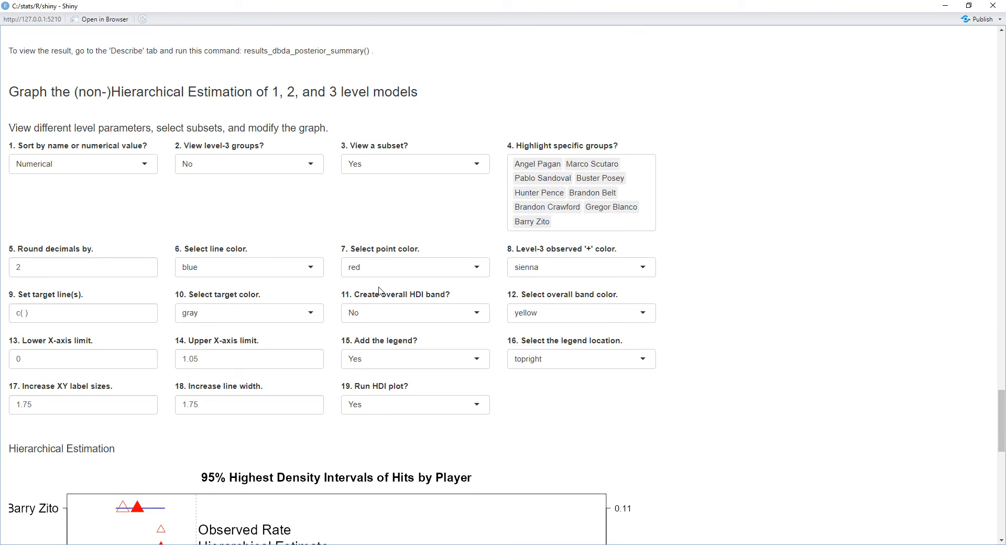
click(478, 324)
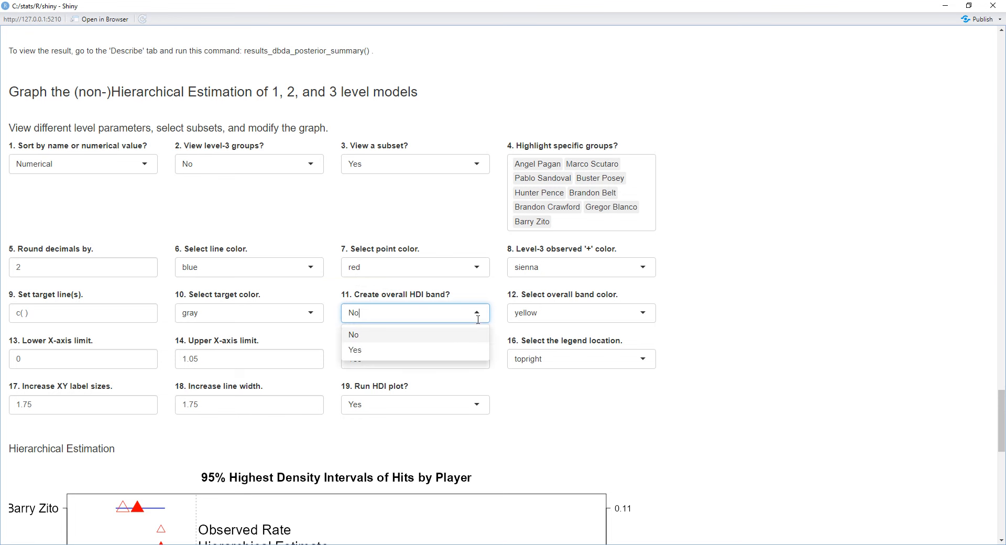
click(470, 351)
scroll(502, 381, down, 6)
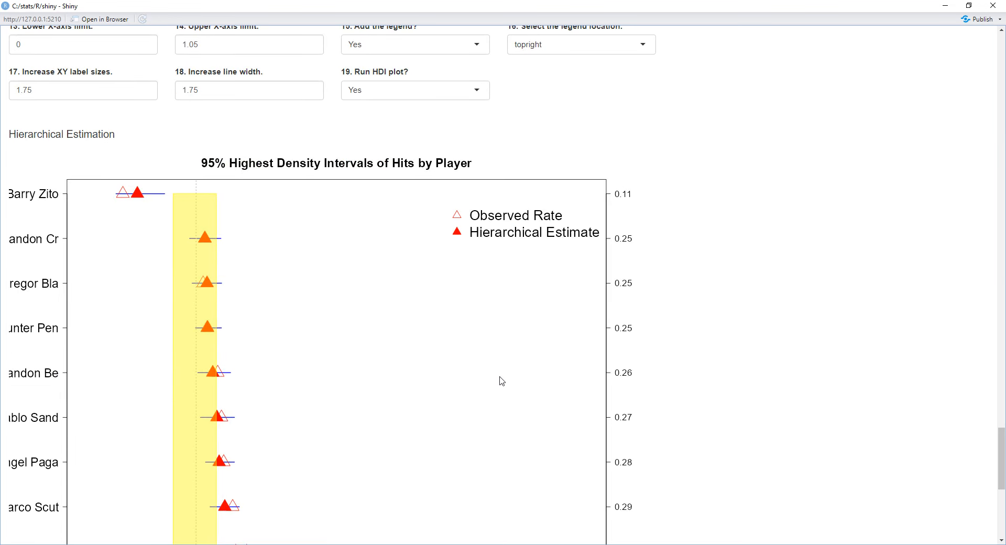
- Compare the selected players' intervals and estimates with the overall HDI band, and check the graph settings
scroll(502, 381, down, 2)
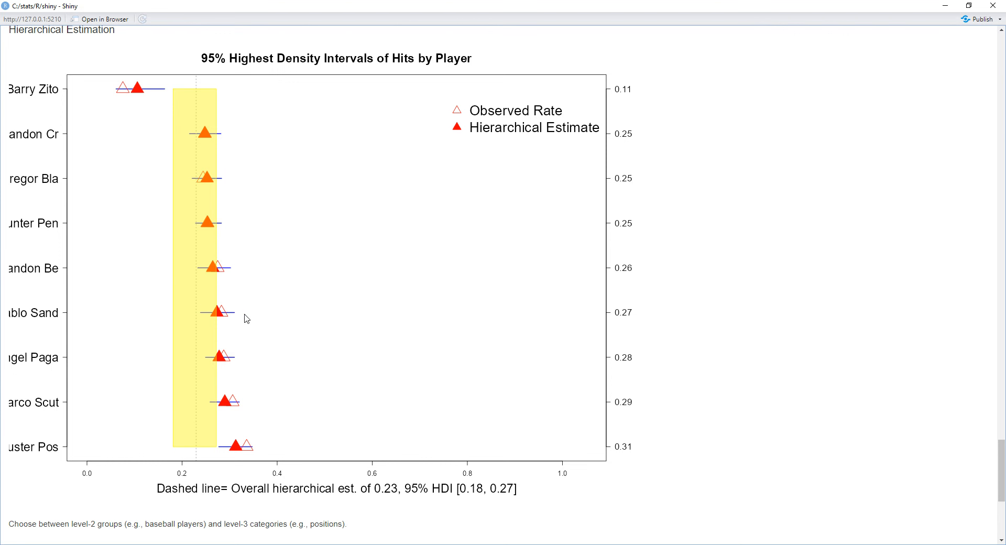
scroll(251, 318, up, 2)
scroll(252, 319, down, 1)
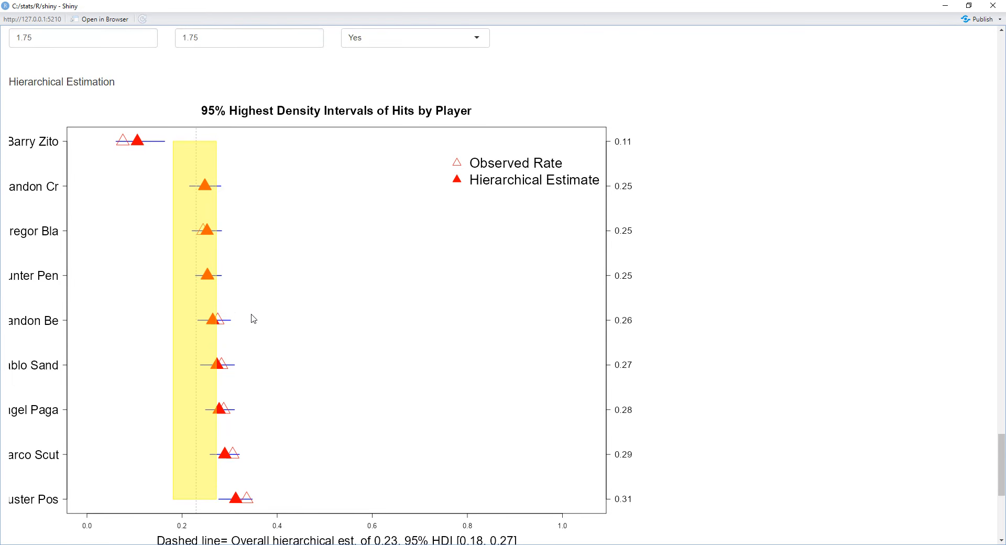
scroll(253, 319, down, 2)
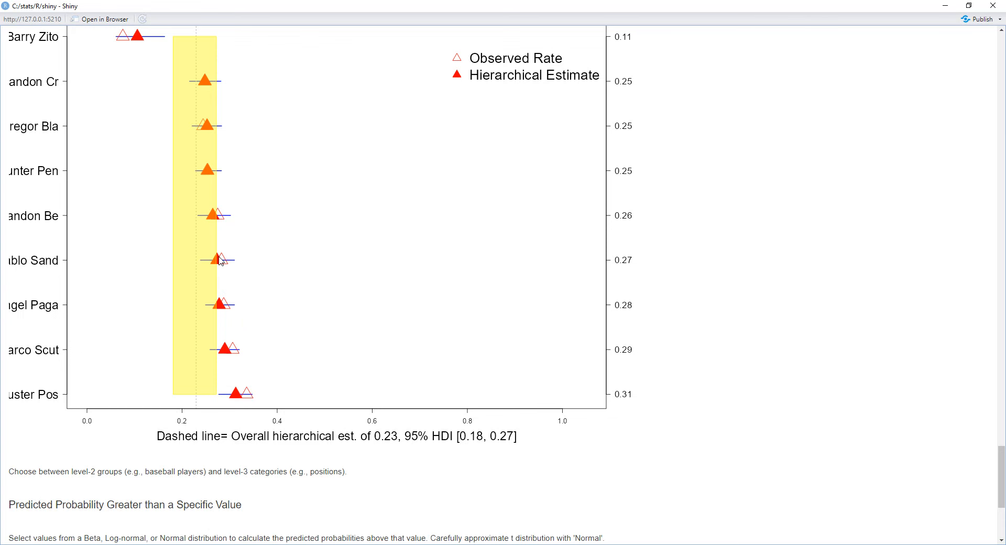
scroll(223, 264, up, 4)
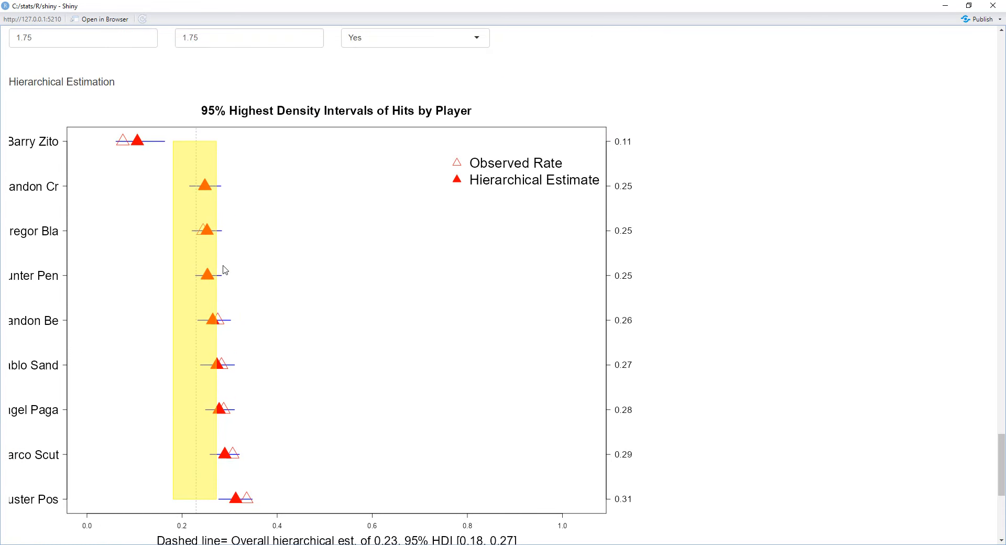
scroll(225, 270, up, 6)
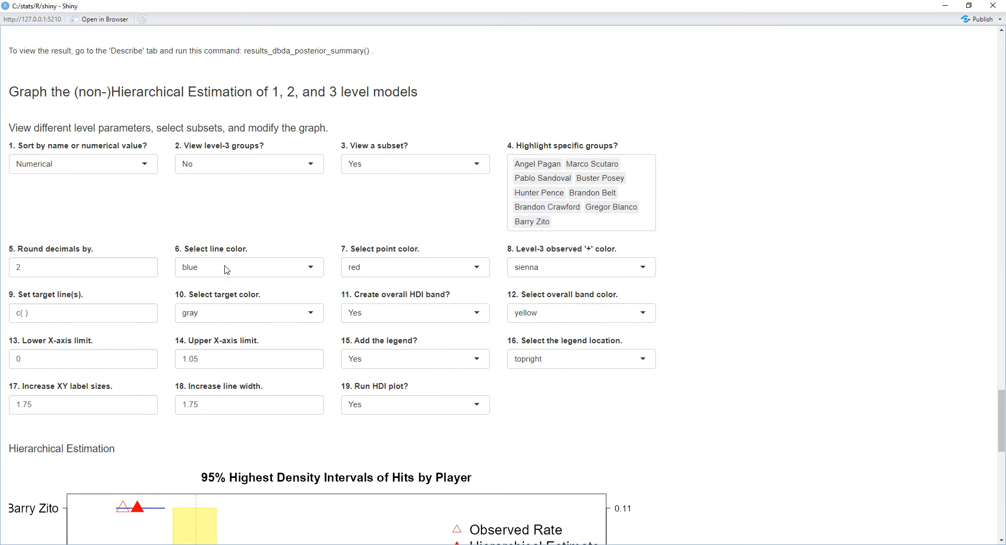
scroll(434, 270, down, 4)
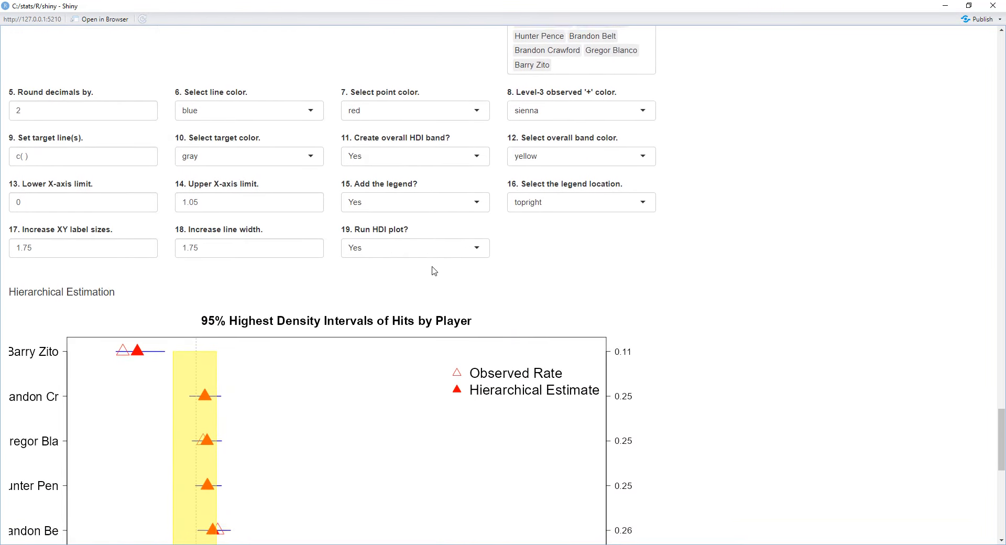
- Remove all the selected Giants players from the highlighted groups of the HDI plot
scroll(435, 270, up, 2)
click(556, 168)
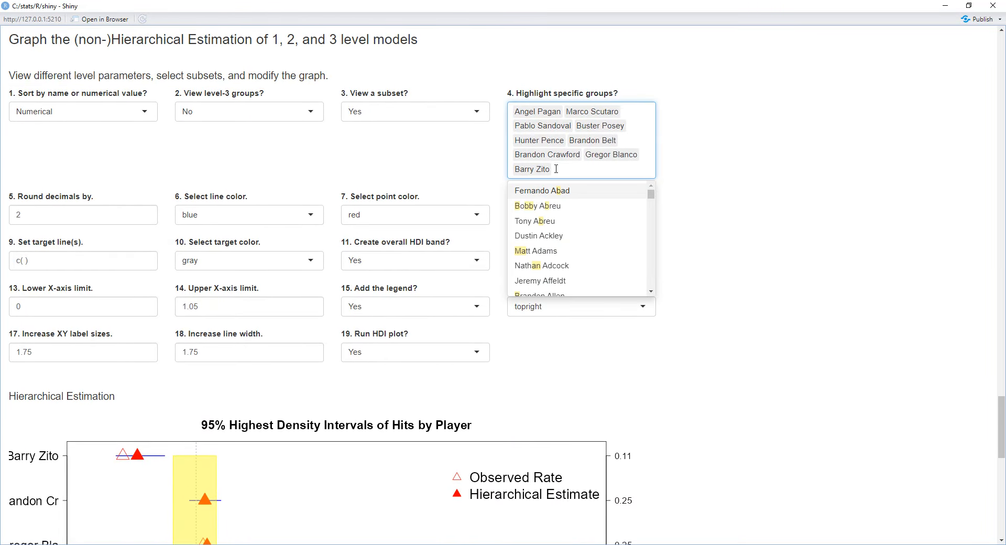
key(BackSpace)
key(BackSpace)
key(BackSpace)
key(BackSpace)
key(BackSpace)
key(BackSpace)
key(BackSpace)
key(BackSpace)
key(BackSpace)
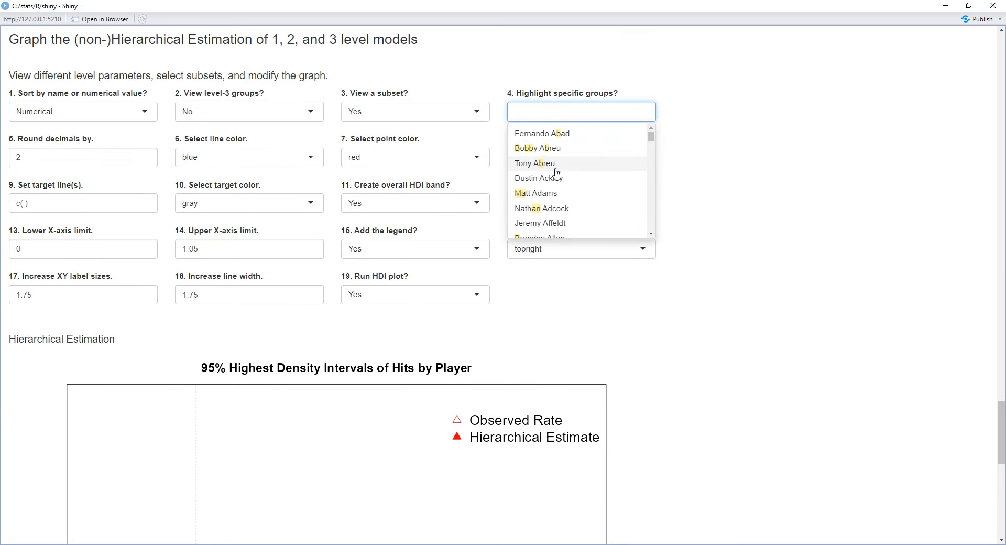
click(605, 309)
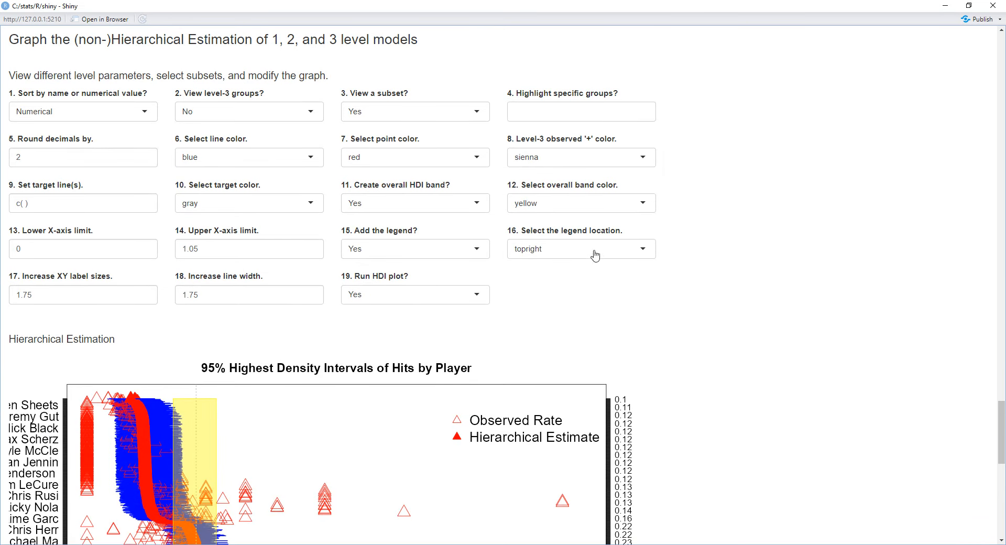
- Set the HDI plot to view level-3 groups, graphing hits by primary position
click(316, 113)
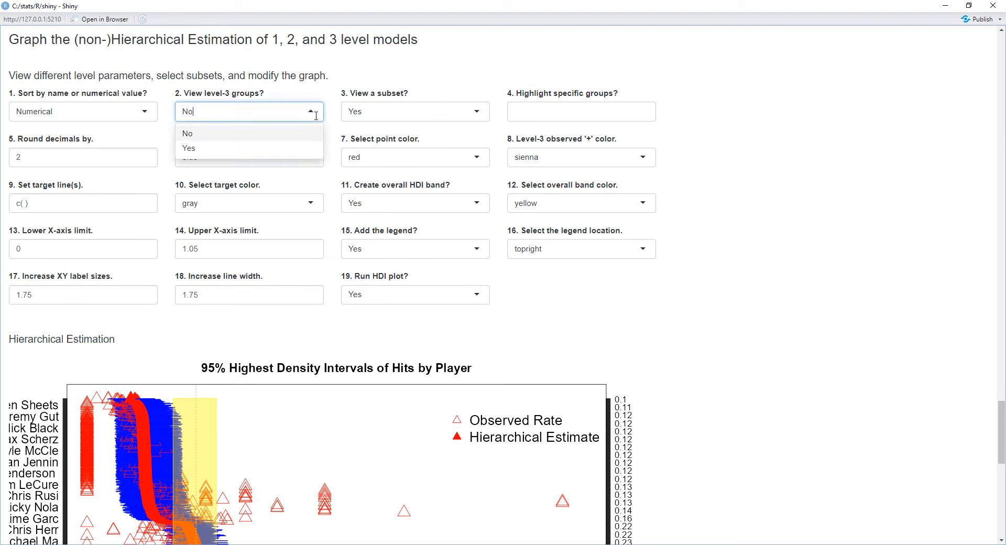
click(306, 148)
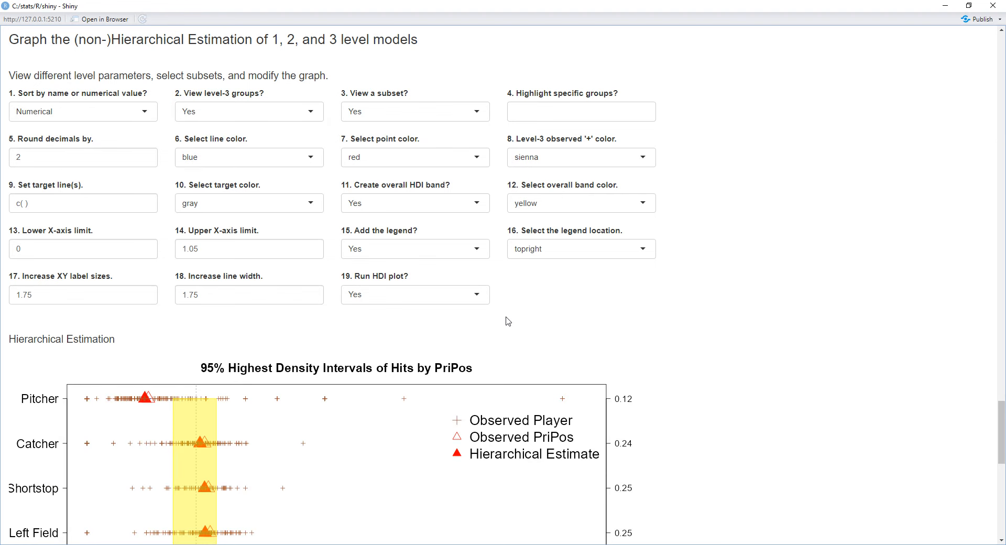
scroll(508, 322, down, 6)
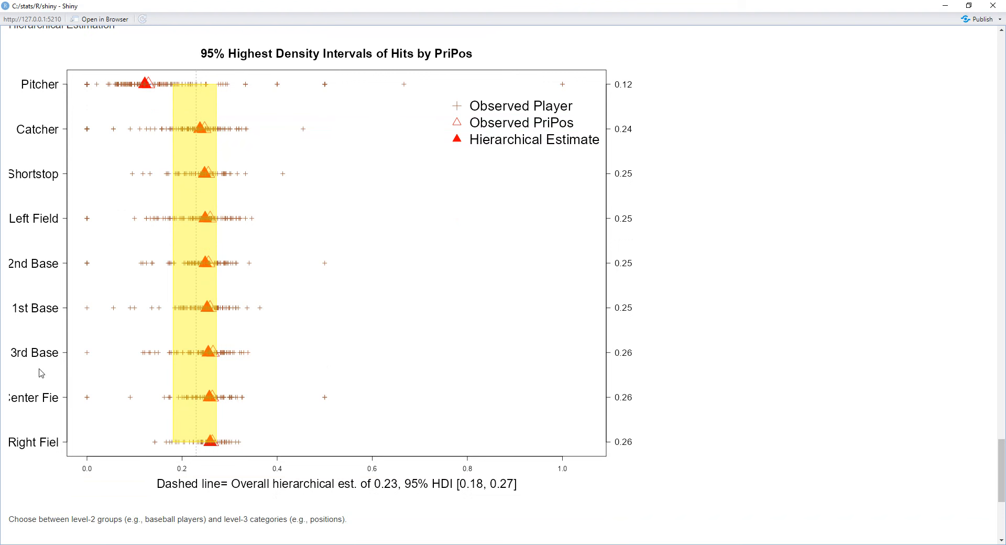
- Examine the position-level estimates, observed player rates and overall HDI band in the hits by PriPos plot
scroll(120, 412, up, 3)
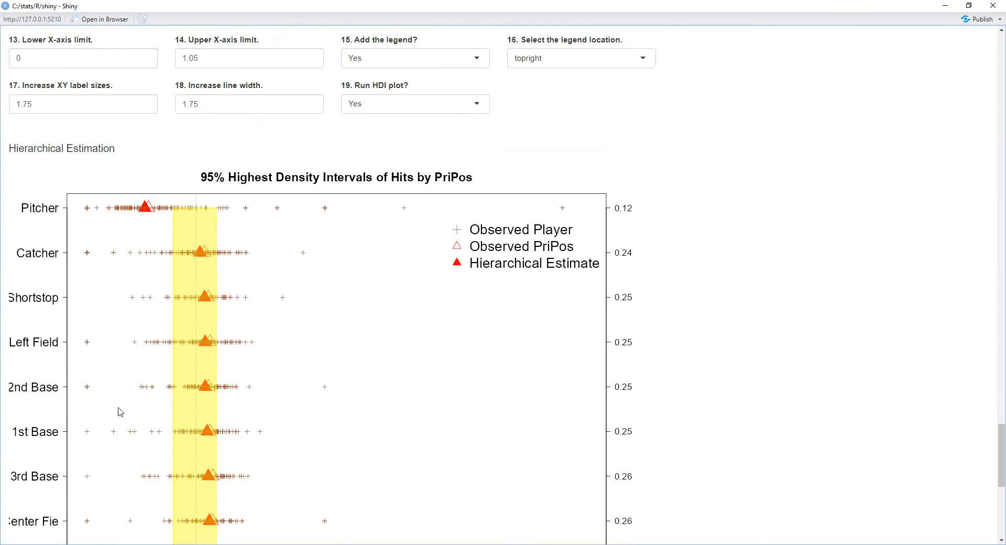
scroll(120, 412, up, 1)
scroll(120, 411, down, 4)
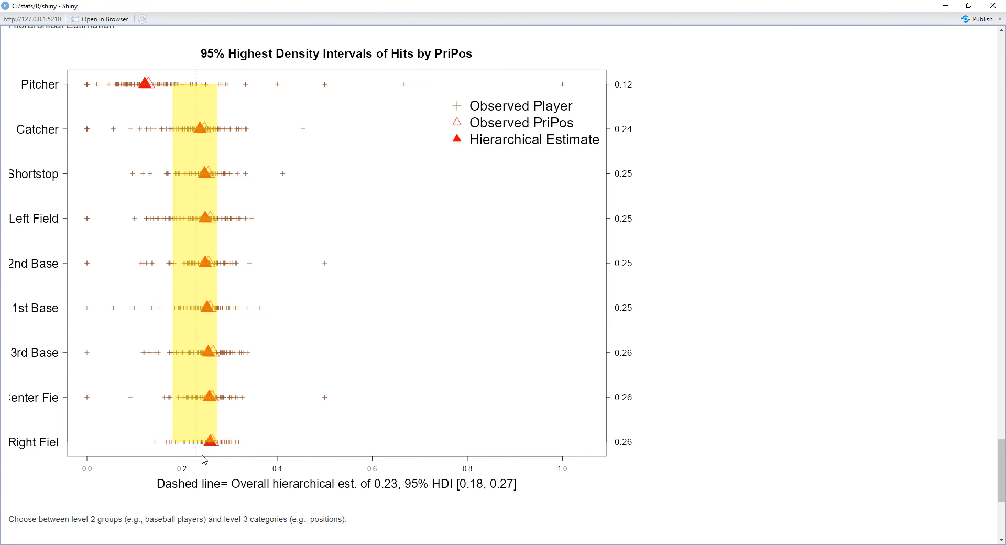
scroll(210, 456, down, 1)
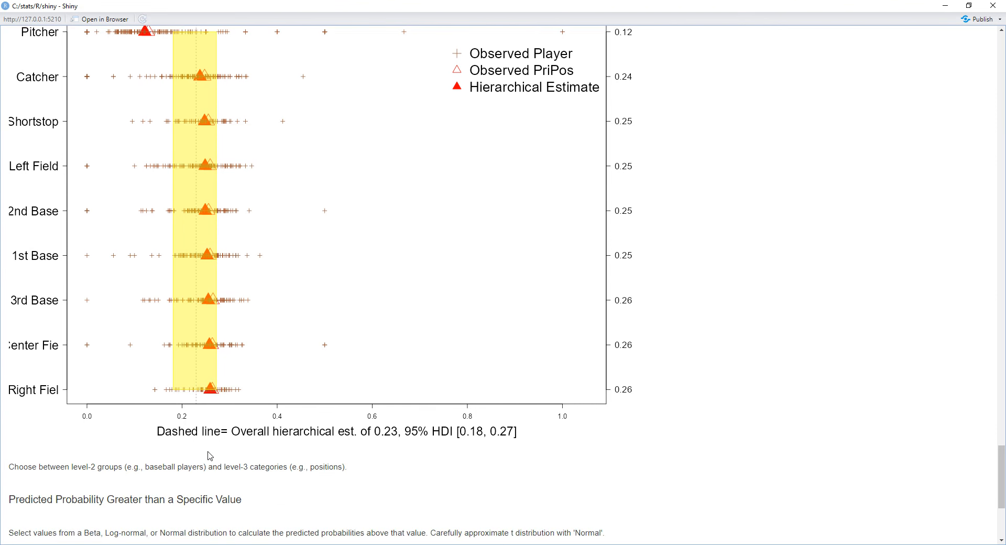
scroll(209, 457, up, 1)
scroll(210, 456, down, 1)
scroll(235, 445, up, 1)
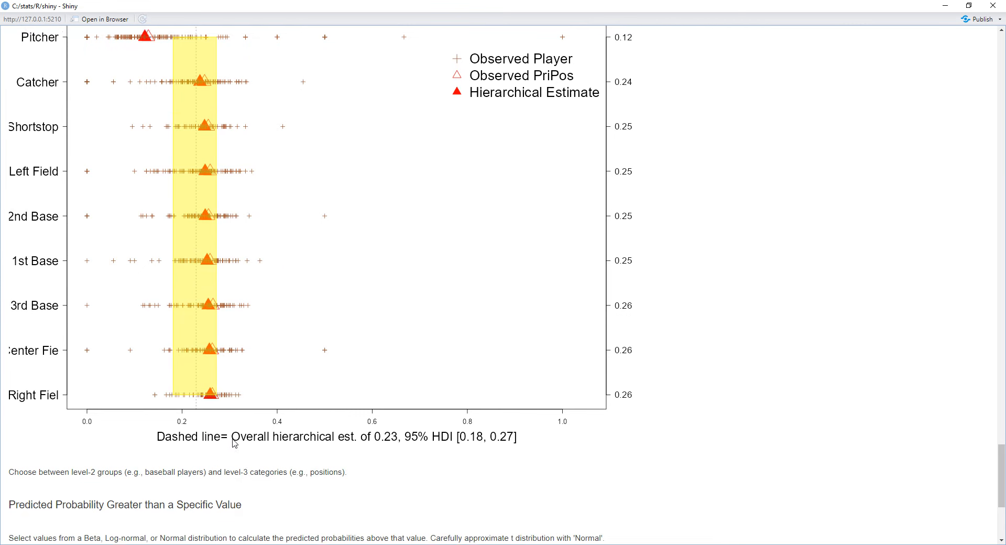
scroll(235, 445, up, 3)
scroll(239, 443, down, 1)
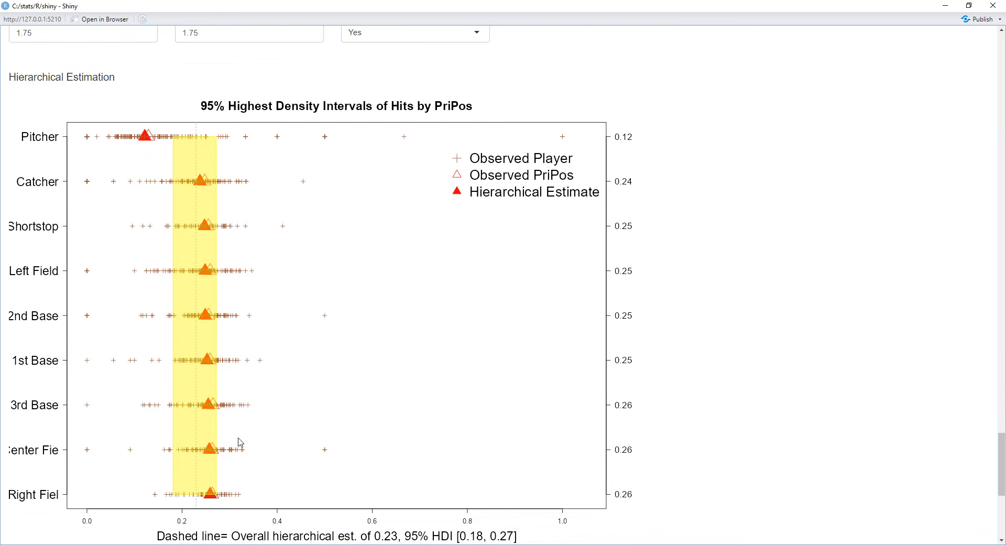
scroll(241, 443, down, 2)
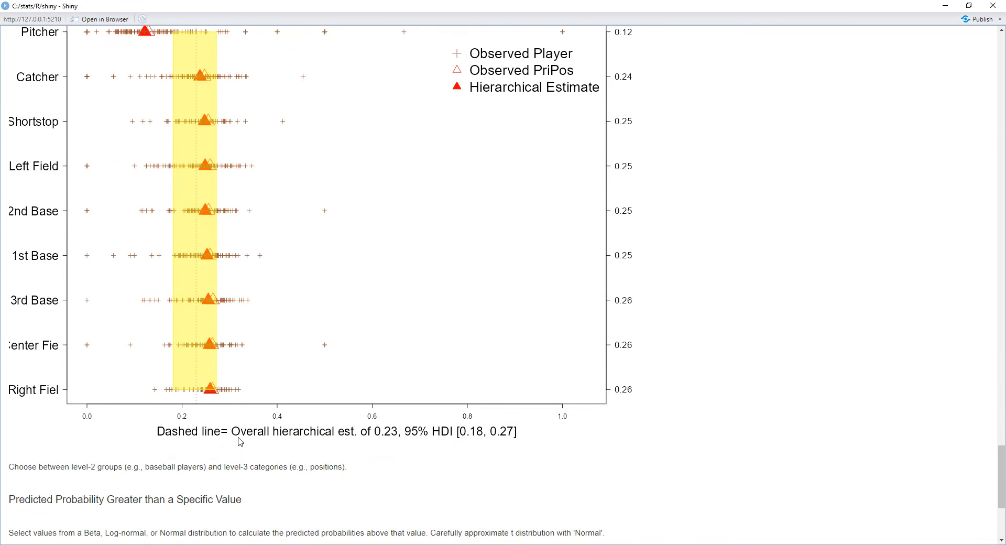
scroll(240, 443, up, 1)
scroll(240, 443, up, 1)
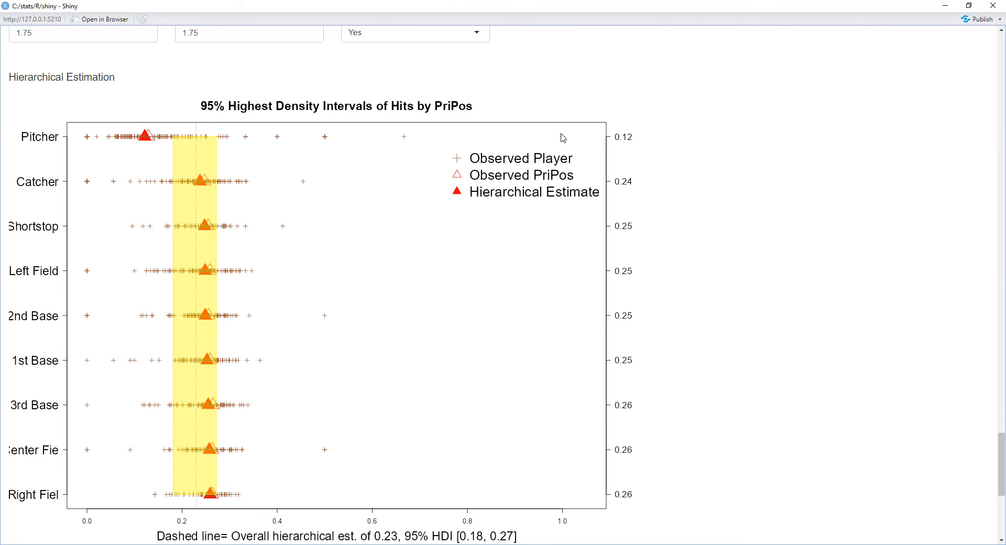
scroll(486, 342, down, 4)
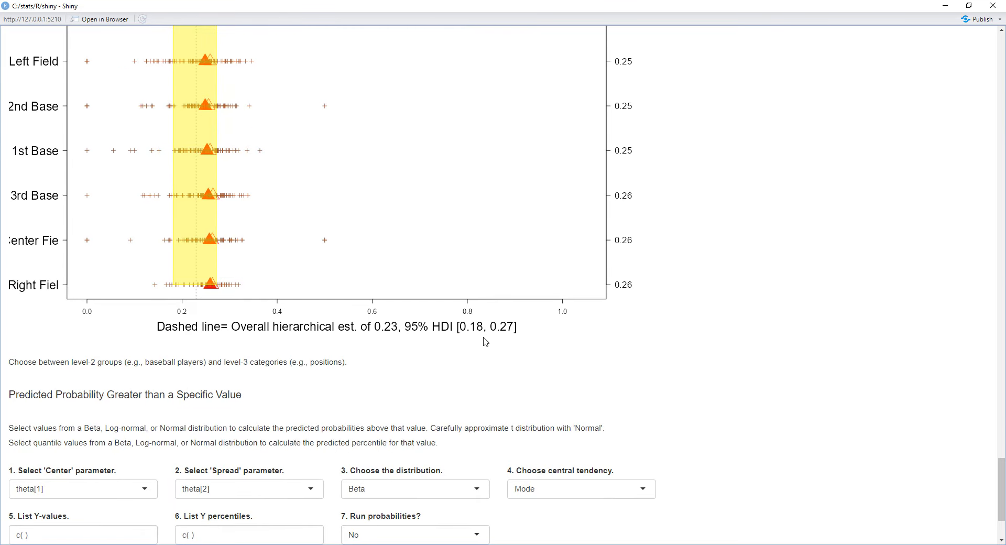
scroll(486, 341, up, 3)
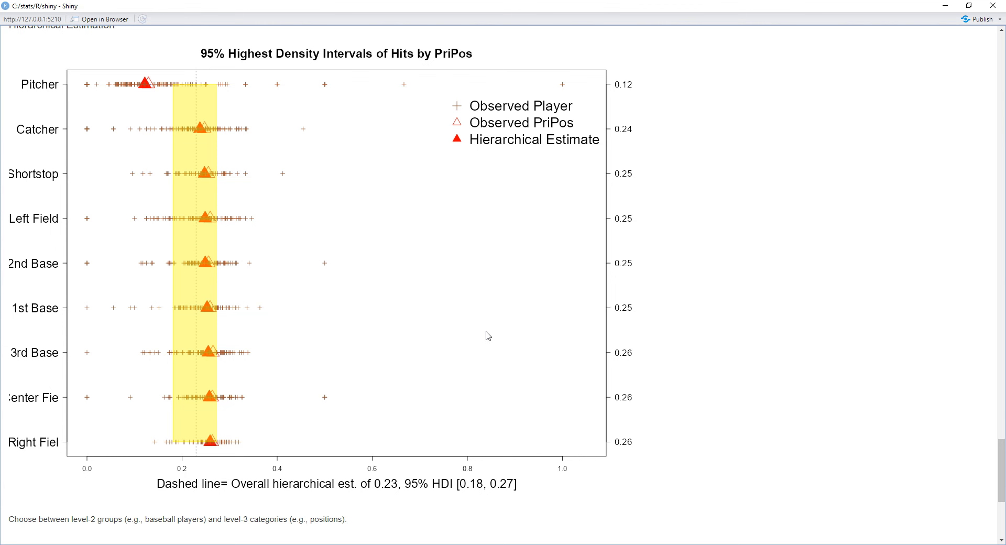
scroll(488, 335, down, 5)
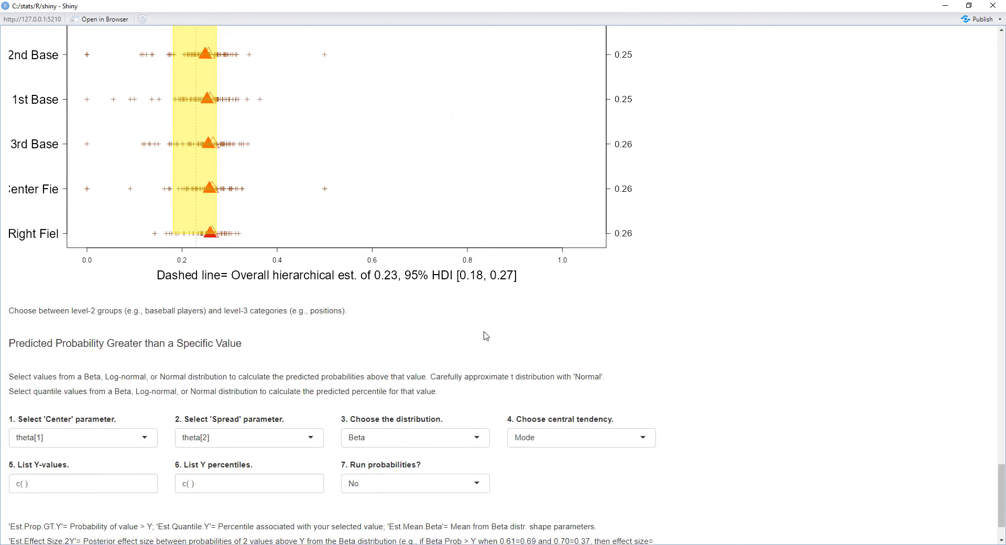
- Add a target line at .3 to the position HDI plot and check where it falls
scroll(486, 334, up, 3)
scroll(486, 334, up, 10)
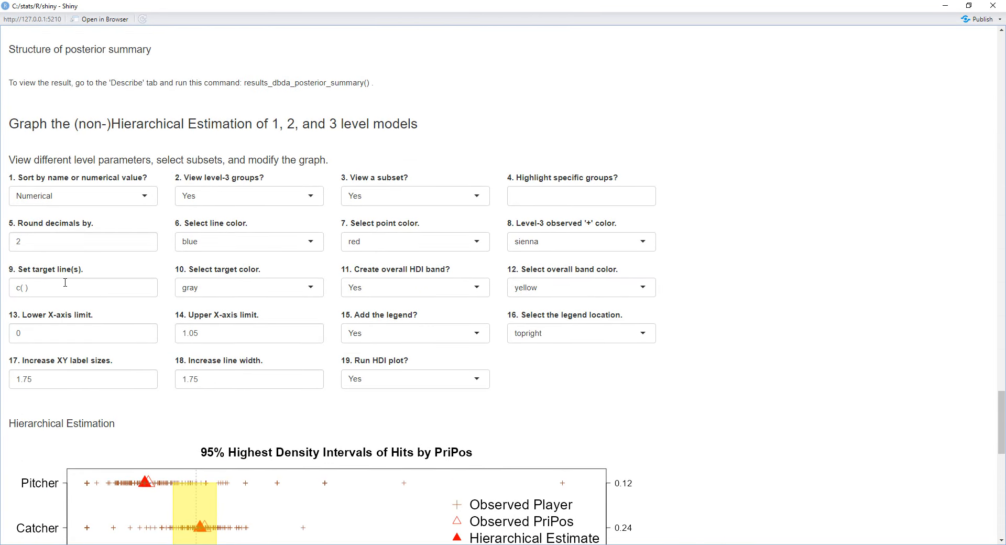
scroll(65, 283, down, 2)
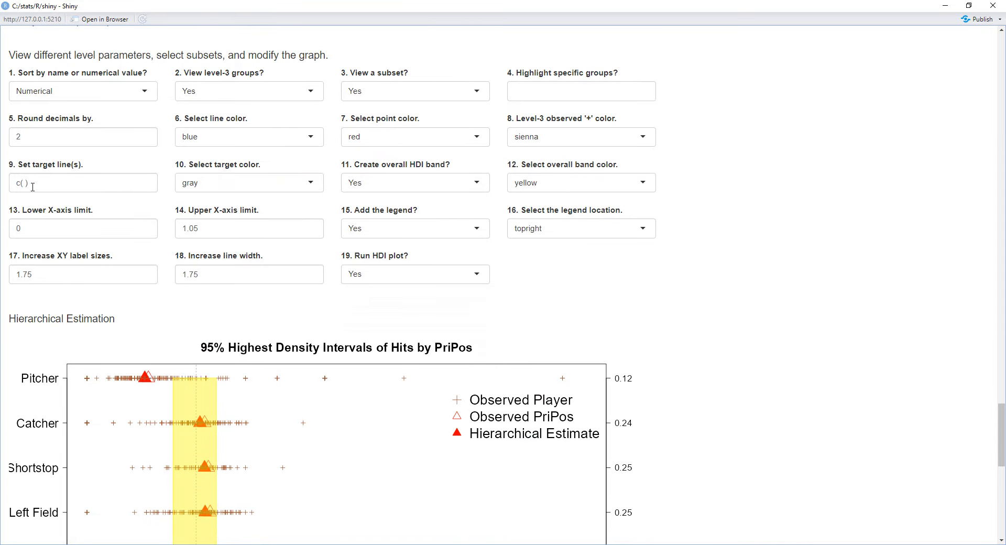
click(27, 184)
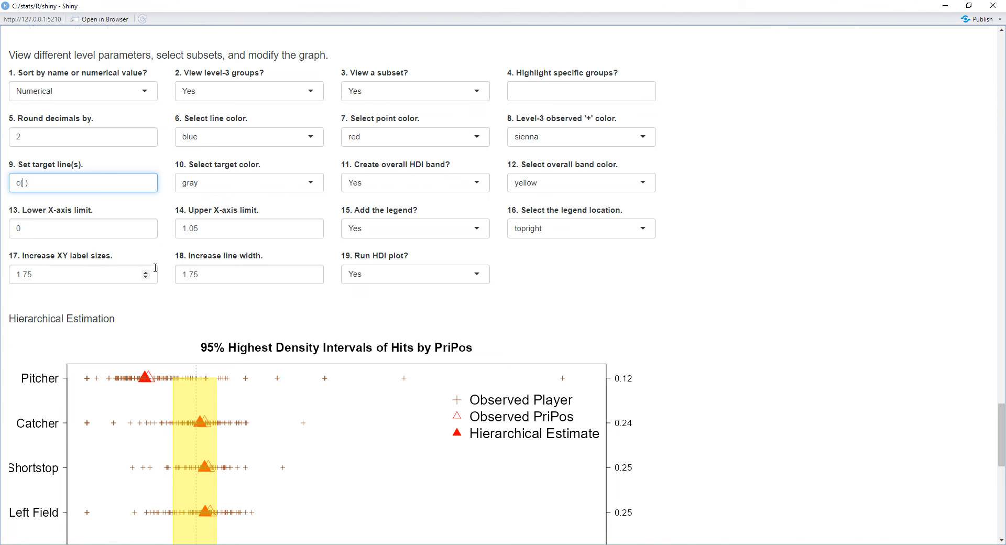
text(.3)
scroll(234, 310, down, 5)
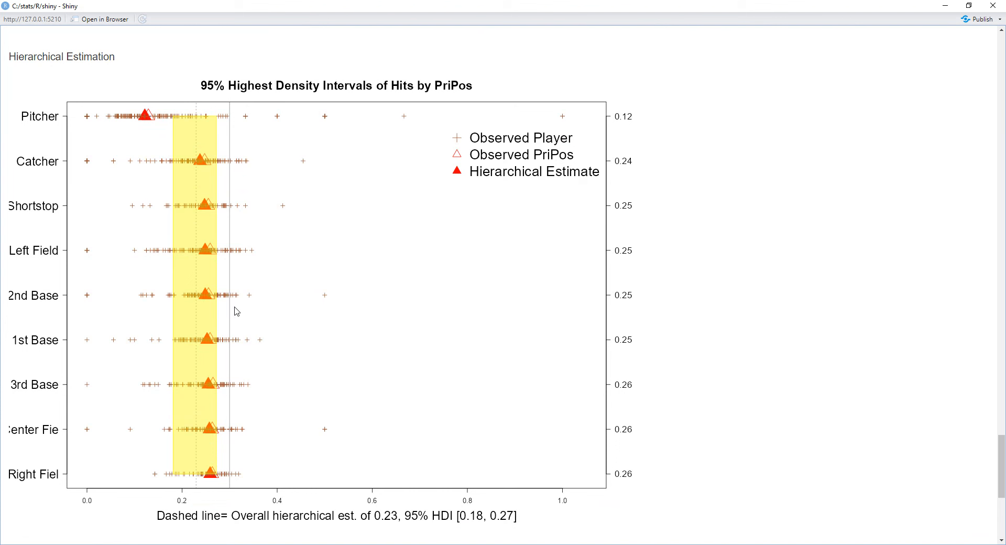
scroll(395, 308, up, 5)
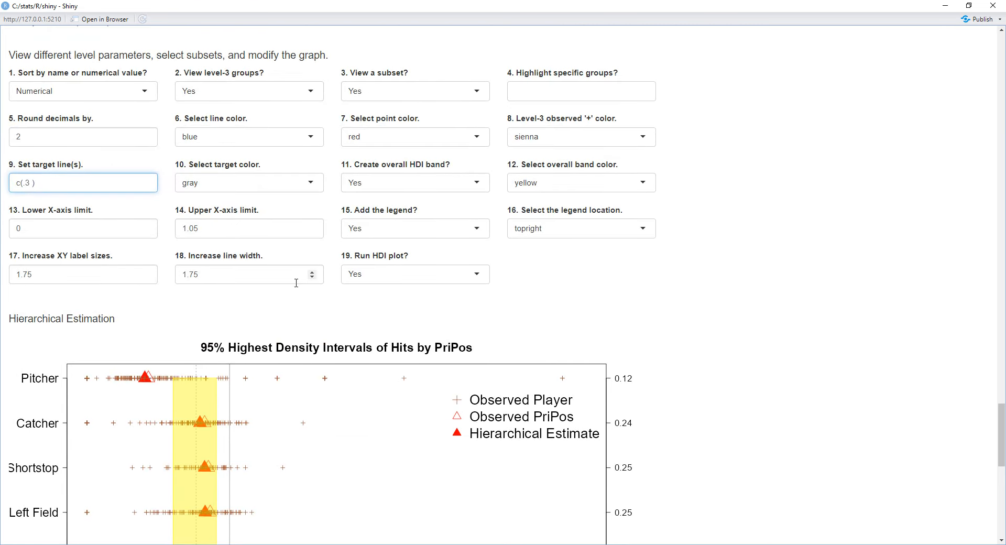
- Change the target line color to green
click(308, 185)
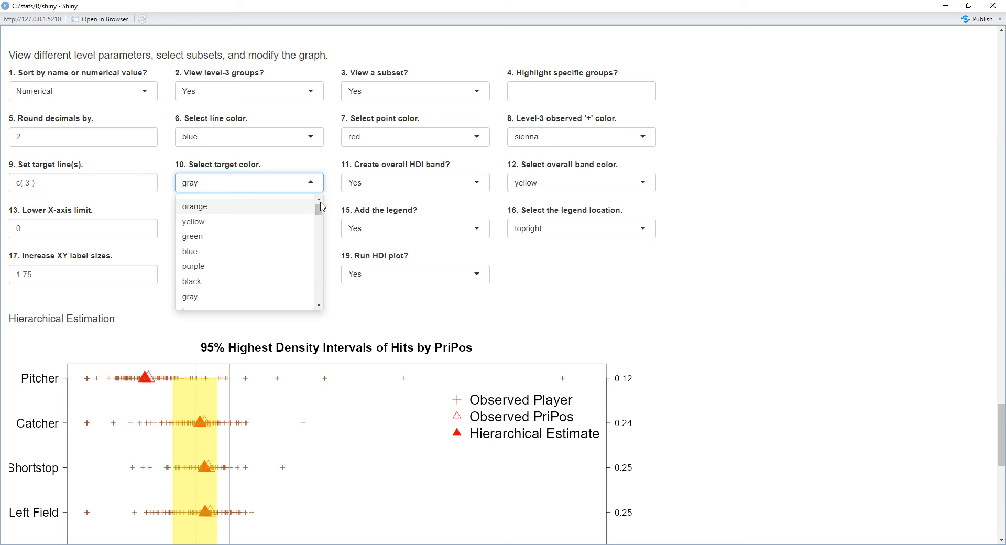
scroll(321, 206, up, 1)
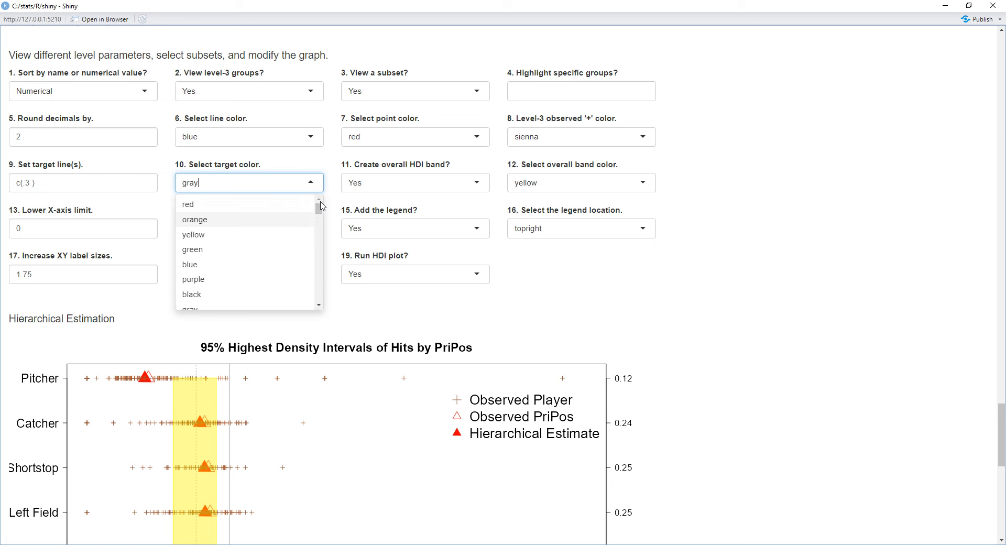
click(295, 257)
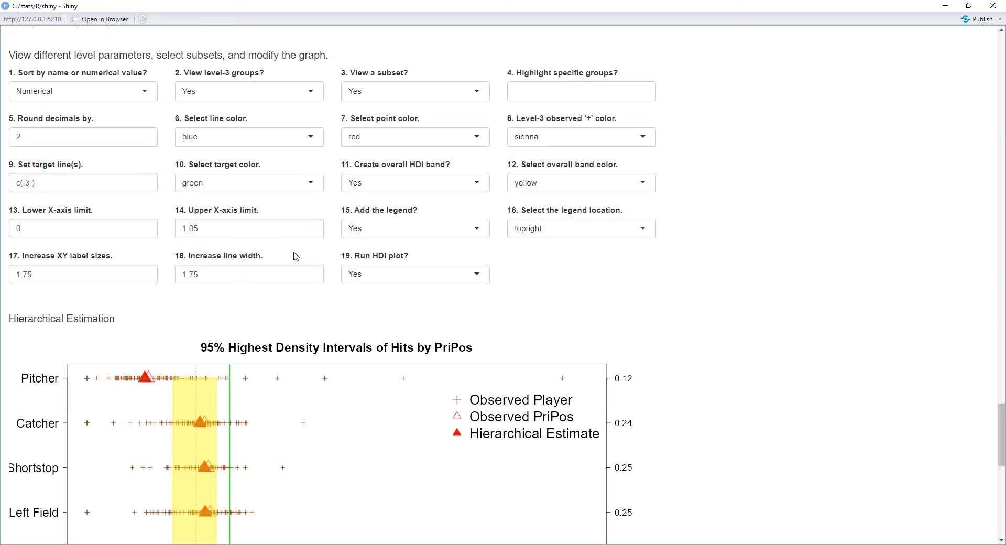
- Increase the XY label size to 2.41 and check the labels on the position plot
click(146, 273)
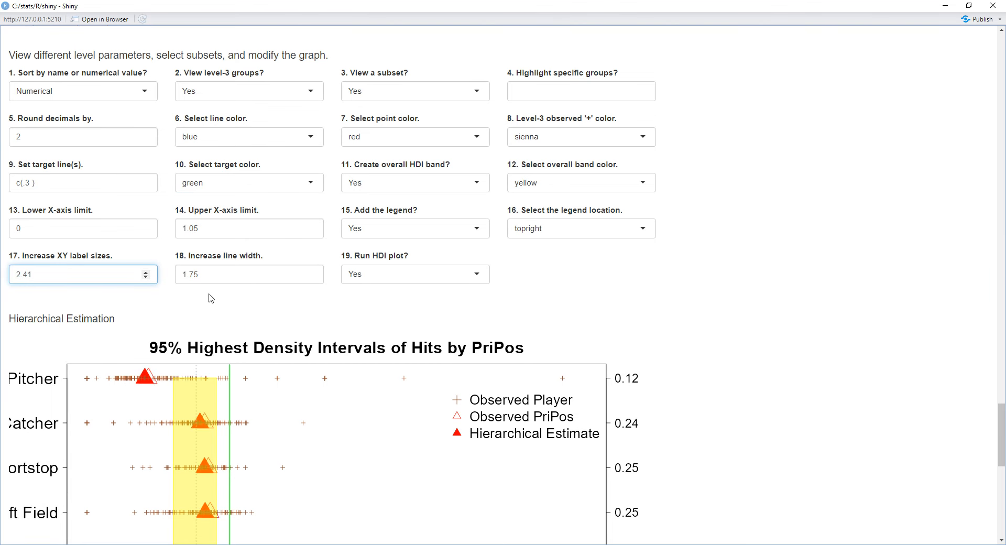
scroll(272, 319, down, 3)
scroll(272, 318, down, 2)
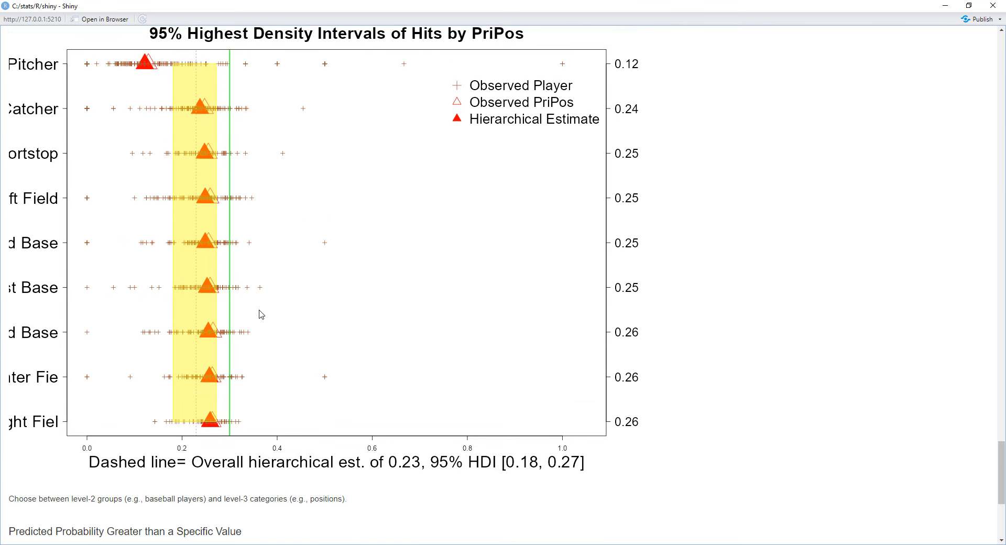
scroll(260, 313, up, 1)
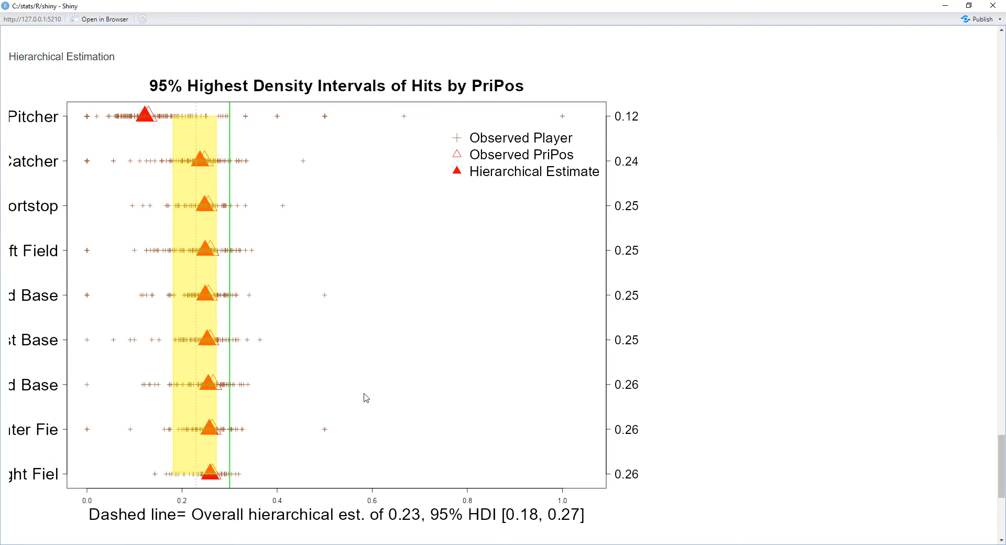
- Review the position HDI plot against its target line, along with the graph settings and the predicted probability section
scroll(365, 398, down, 6)
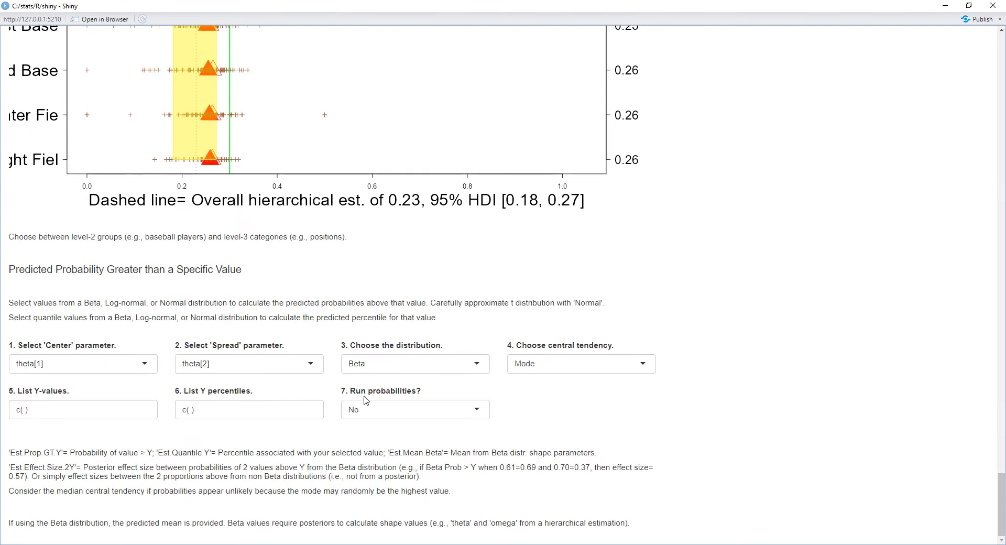
scroll(366, 399, up, 6)
scroll(366, 400, up, 5)
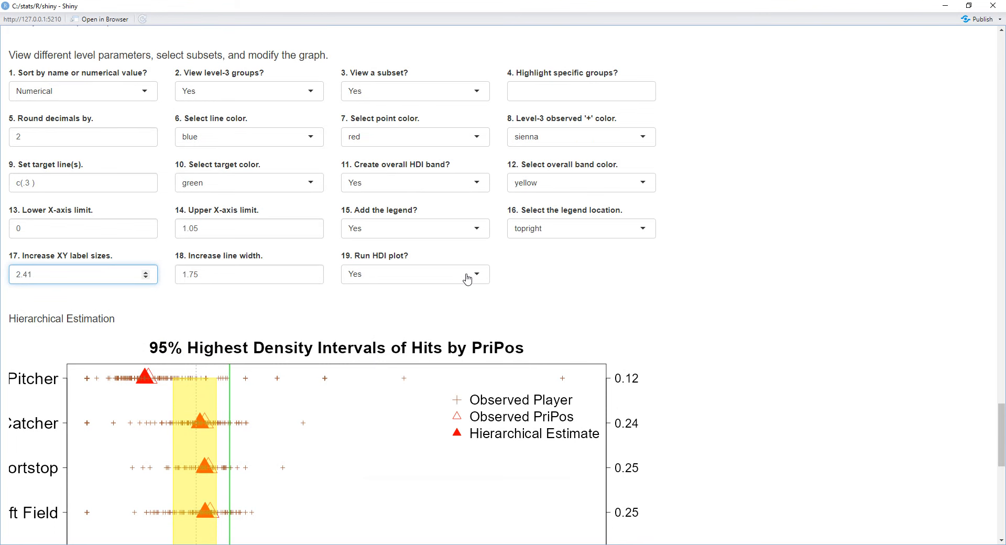
scroll(341, 398, down, 5)
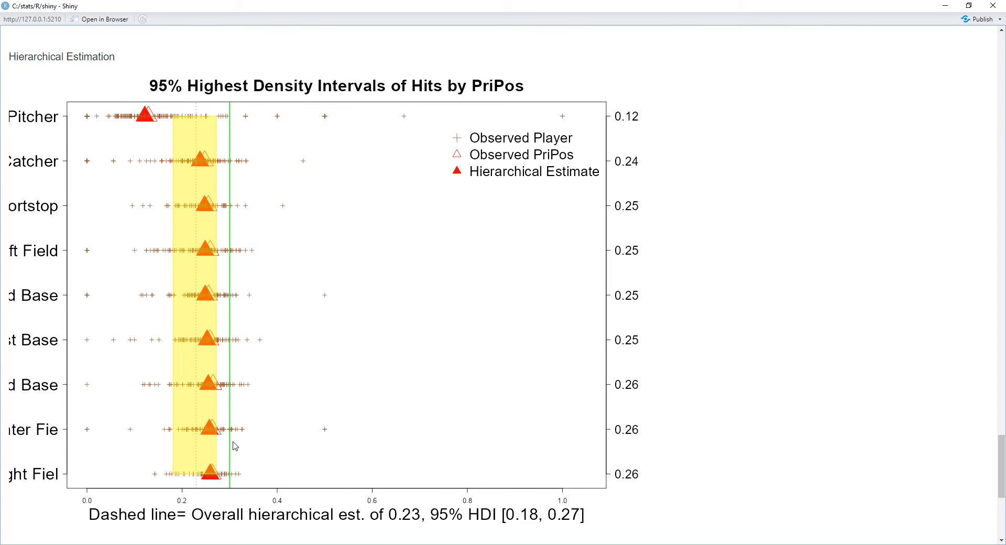
scroll(251, 450, up, 5)
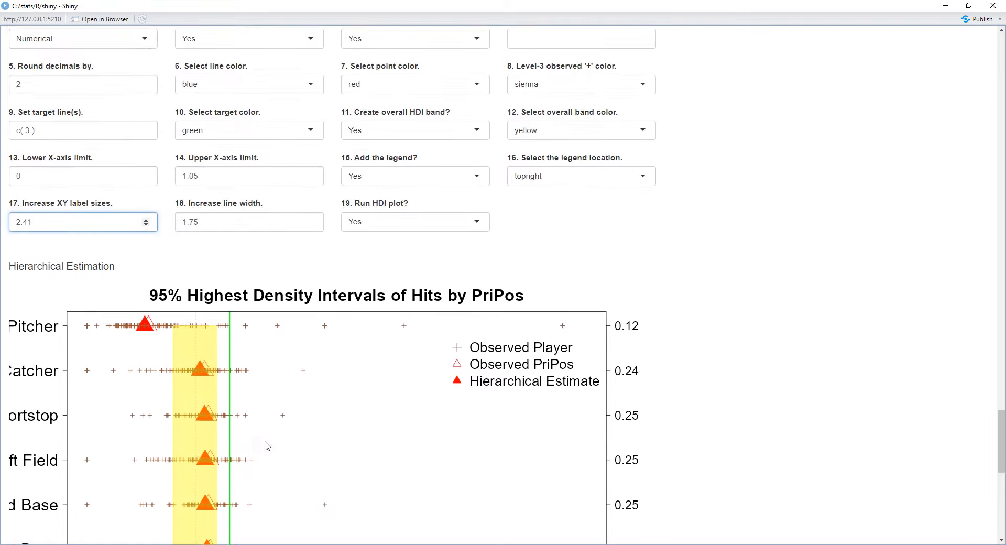
click(313, 322)
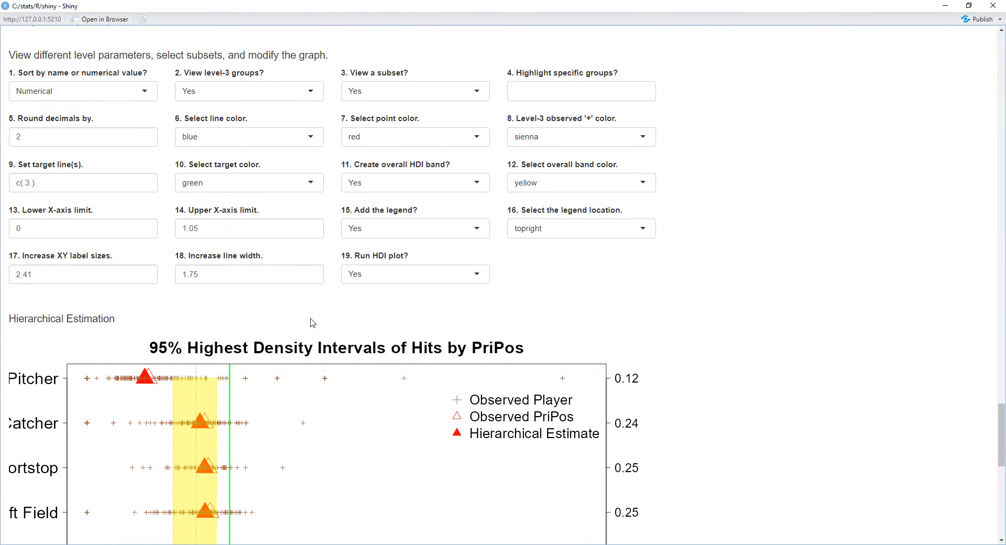
scroll(322, 367, down, 6)
scroll(327, 386, down, 5)
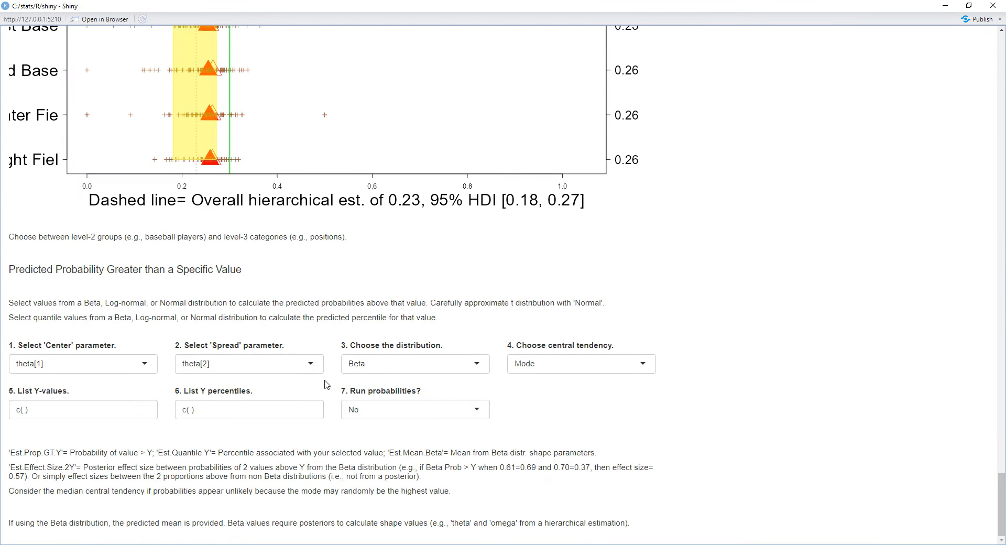
scroll(327, 385, up, 6)
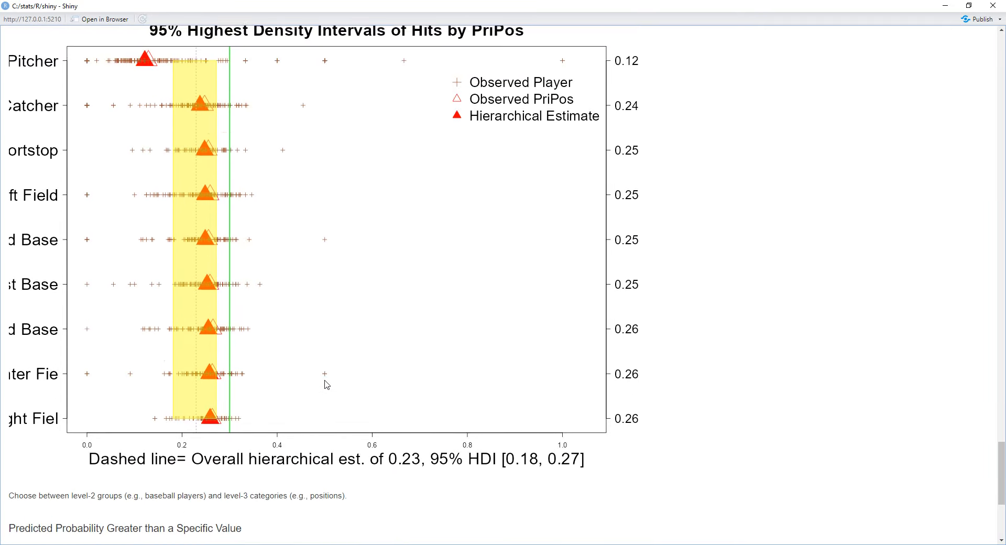
scroll(327, 385, up, 5)
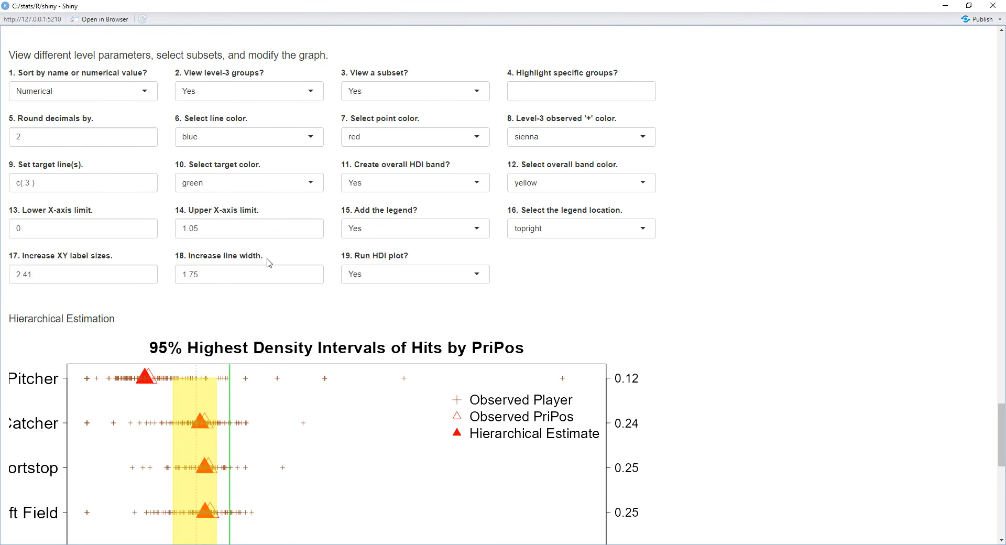
- Increase the position HDI plot's line width to 3.21 and check the thicker target line
click(312, 271)
click(312, 271)
click(312, 272)
click(311, 271)
click(312, 272)
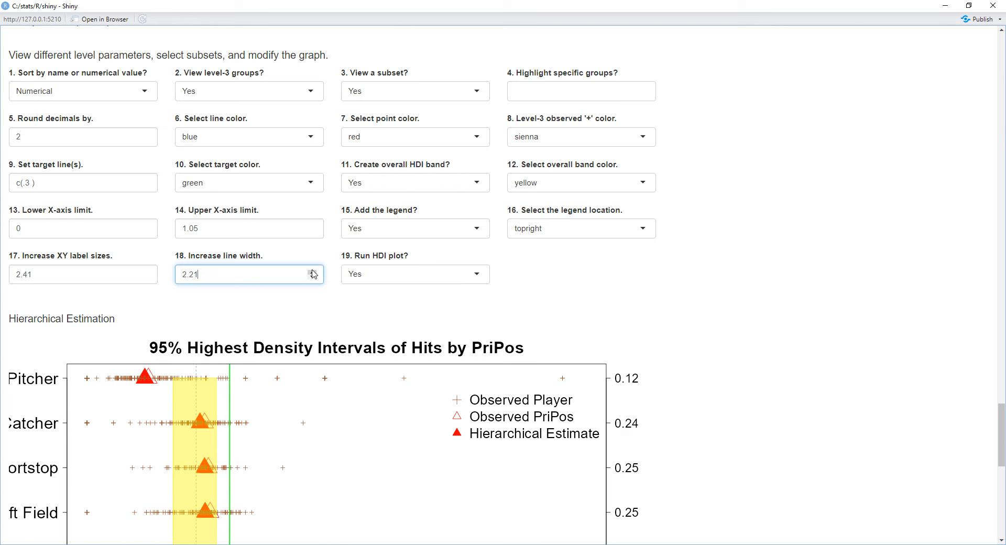
click(311, 271)
click(312, 271)
click(312, 272)
click(312, 271)
click(312, 272)
click(312, 272)
click(312, 272)
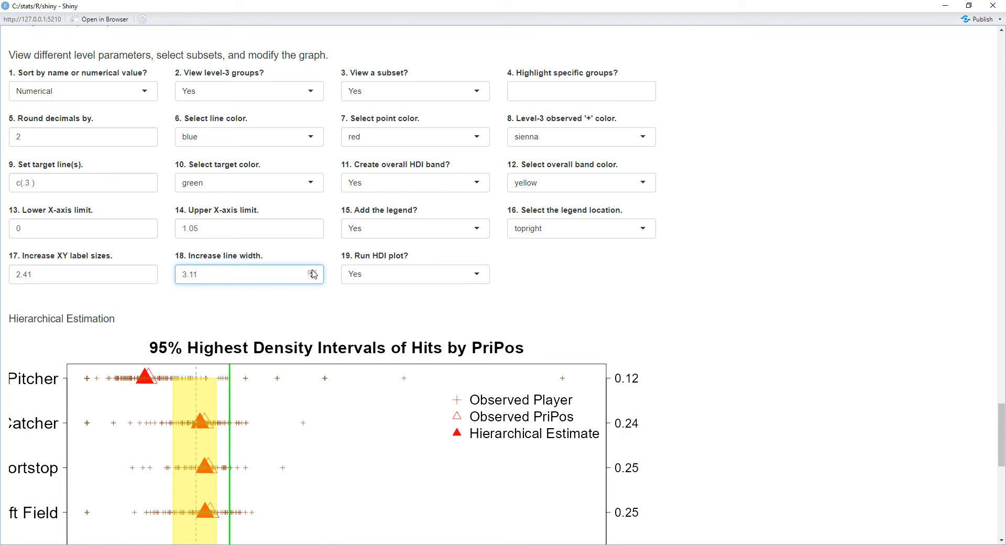
click(311, 272)
click(312, 277)
scroll(78, 238, down, 1)
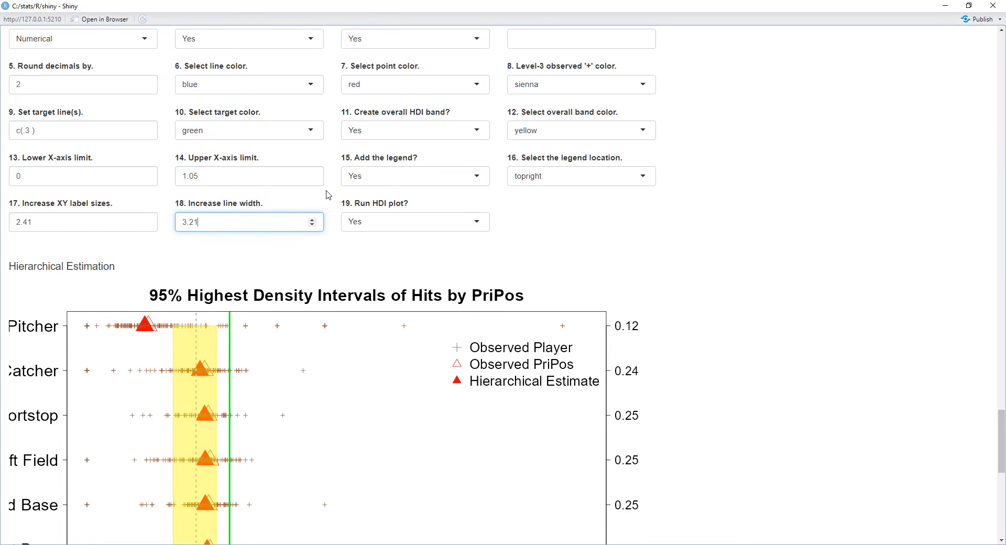
scroll(343, 197, up, 2)
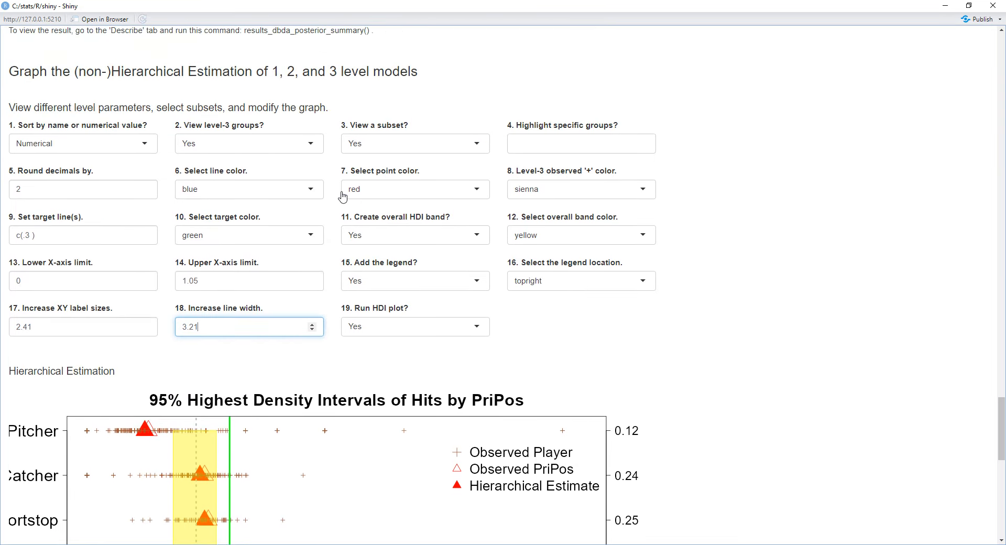
- Examine the full position HDI plot and the instructions for predicted probabilities greater than a specific value
scroll(342, 197, down, 7)
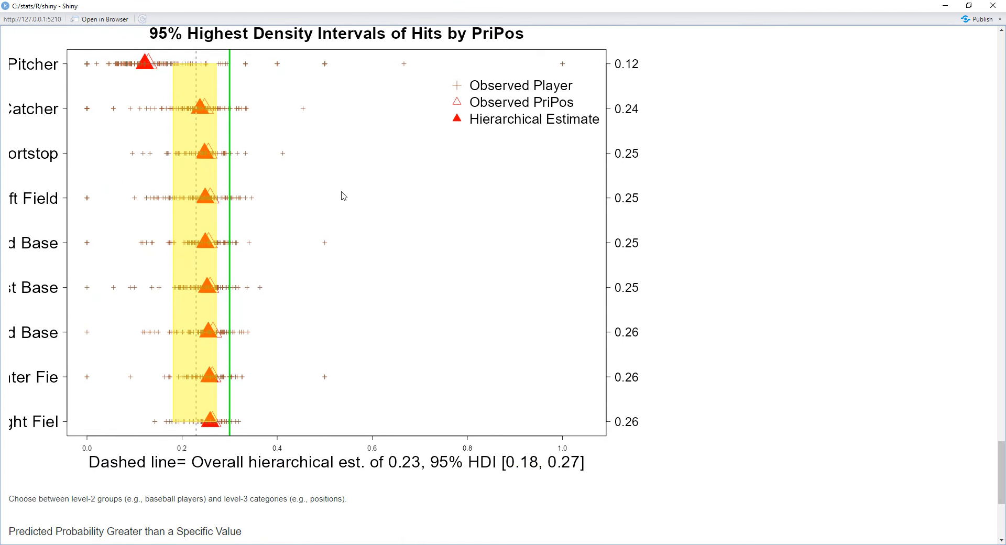
scroll(353, 212, down, 2)
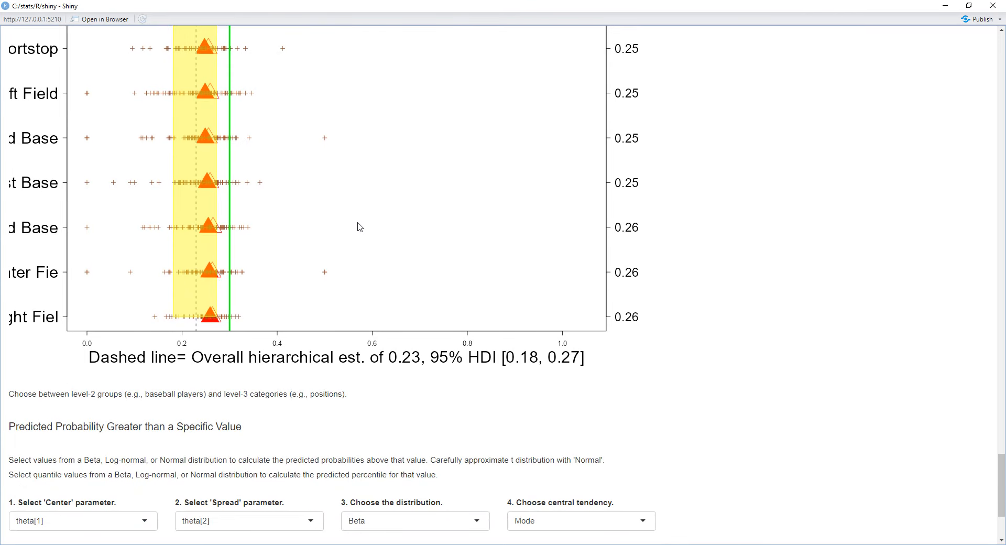
scroll(424, 312, down, 1)
scroll(424, 312, down, 3)
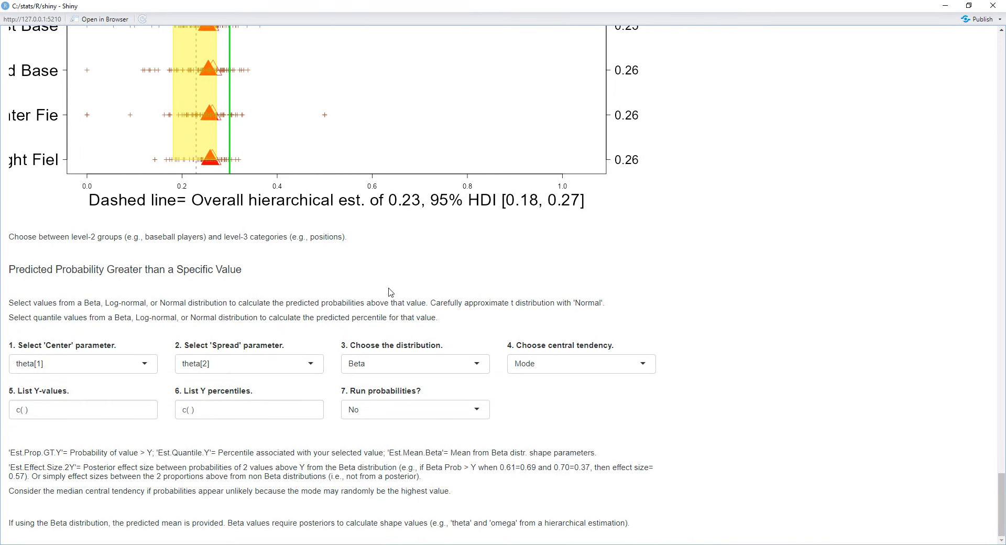
drag(254, 270, 9, 270)
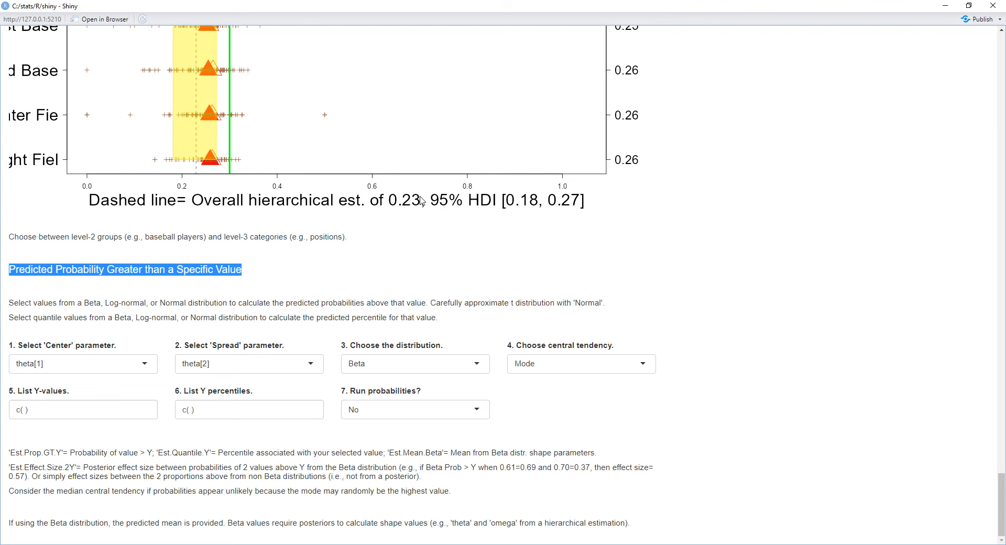
scroll(389, 196, up, 5)
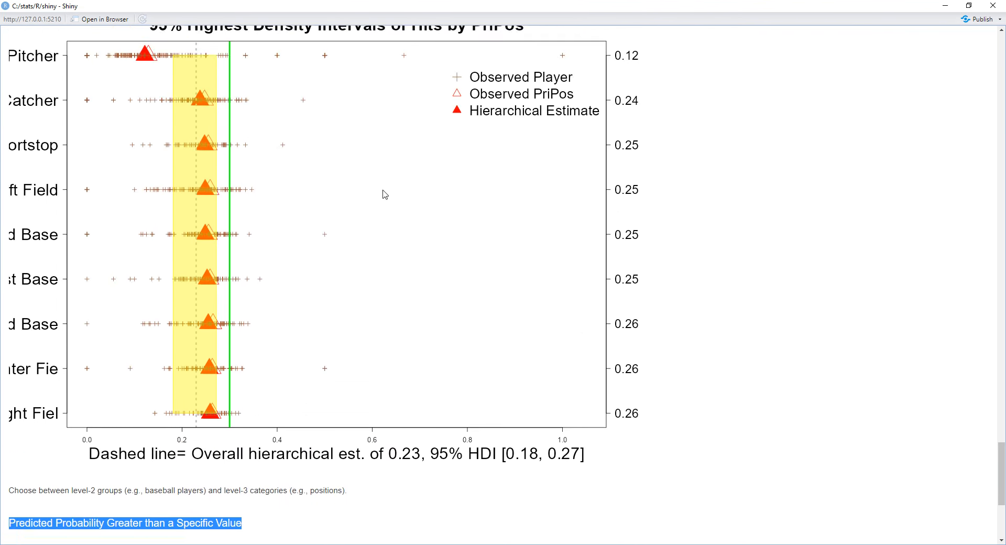
scroll(388, 195, down, 4)
scroll(447, 290, down, 1)
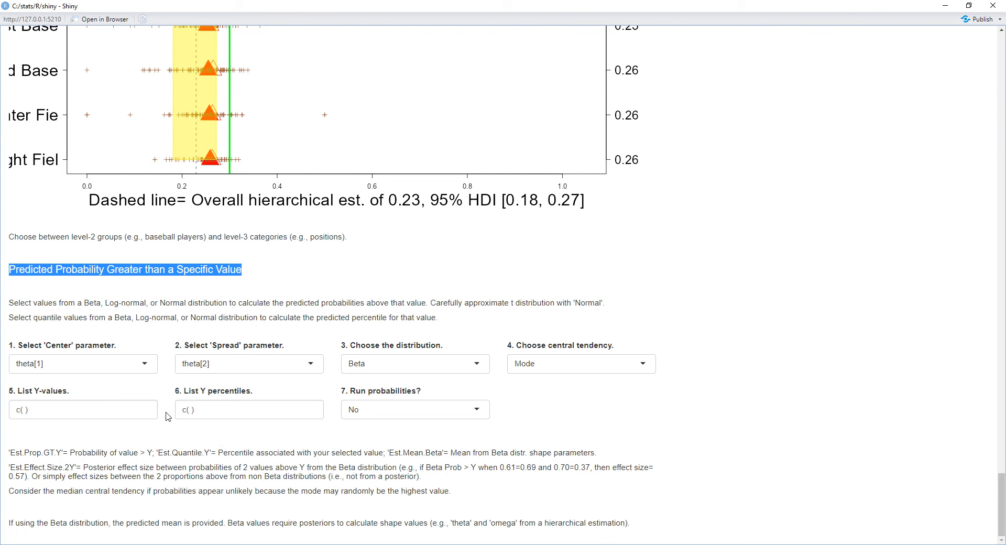
- Choose omgOvr as the center parameter for the predicted probabilities
click(146, 364)
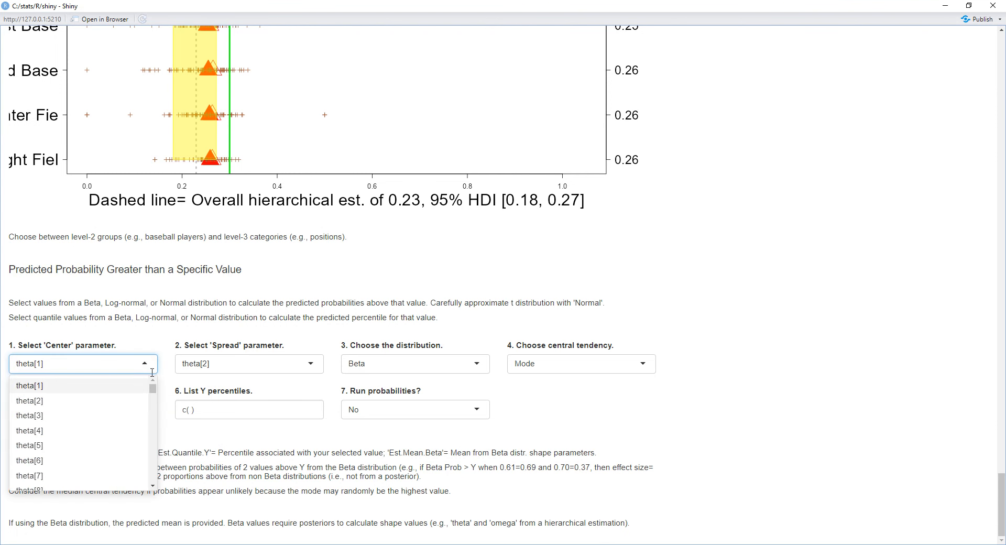
drag(152, 387, 161, 486)
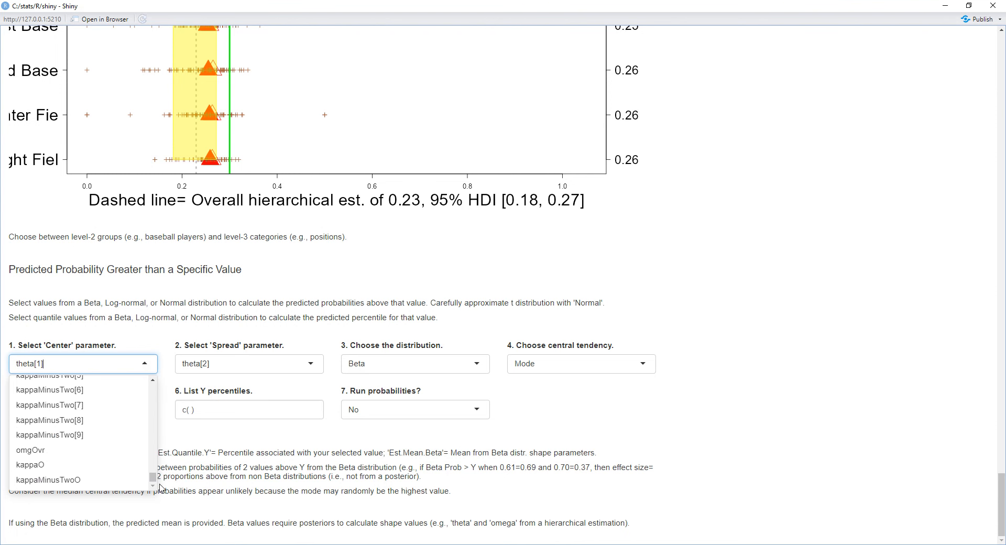
click(123, 458)
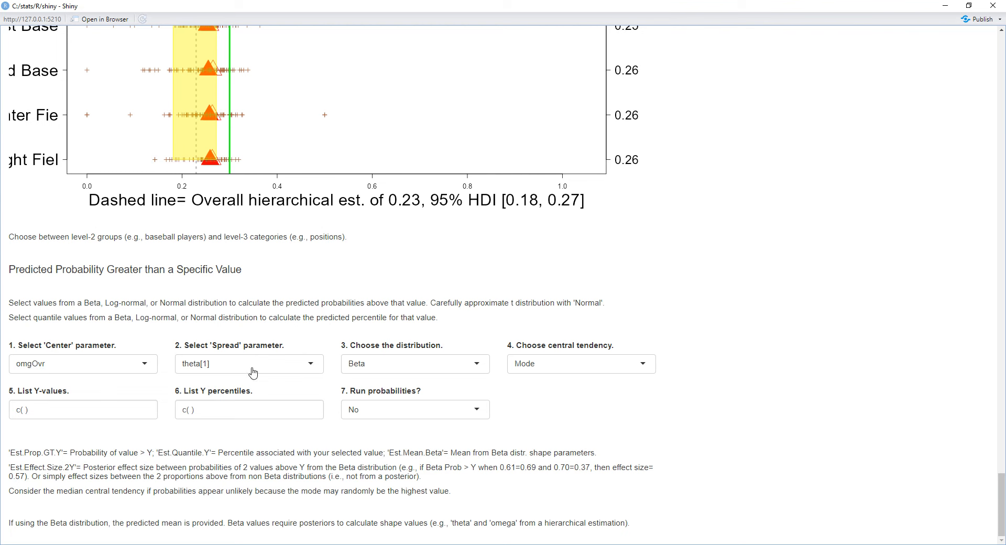
- Choose kappaO as the spread parameter for the predicted probabilities
click(310, 365)
drag(318, 388, 321, 482)
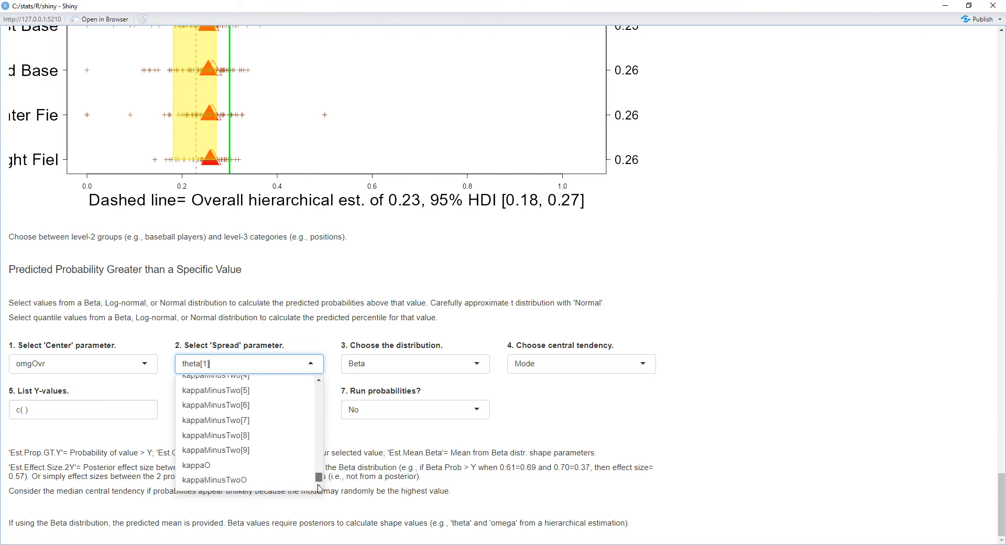
scroll(308, 484, up, 8)
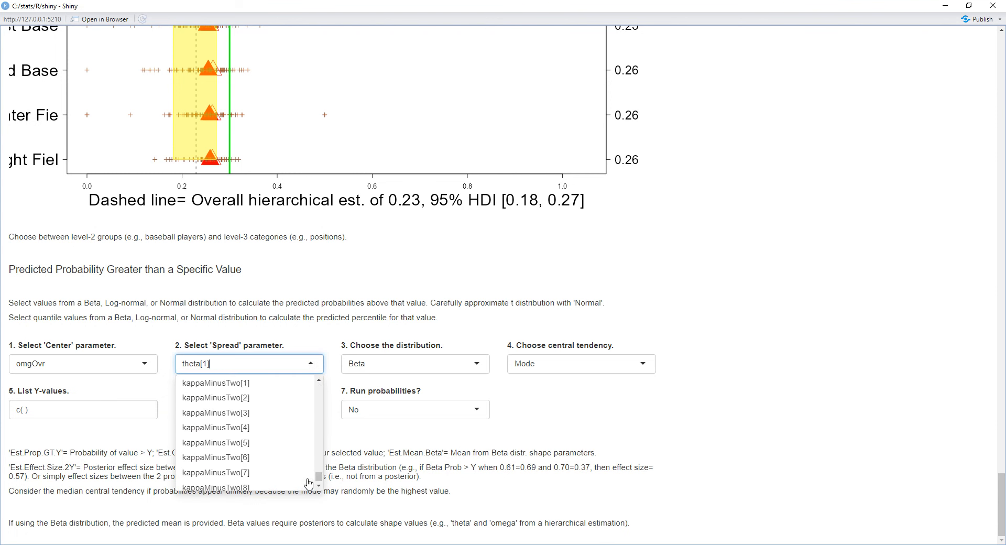
scroll(308, 484, up, 4)
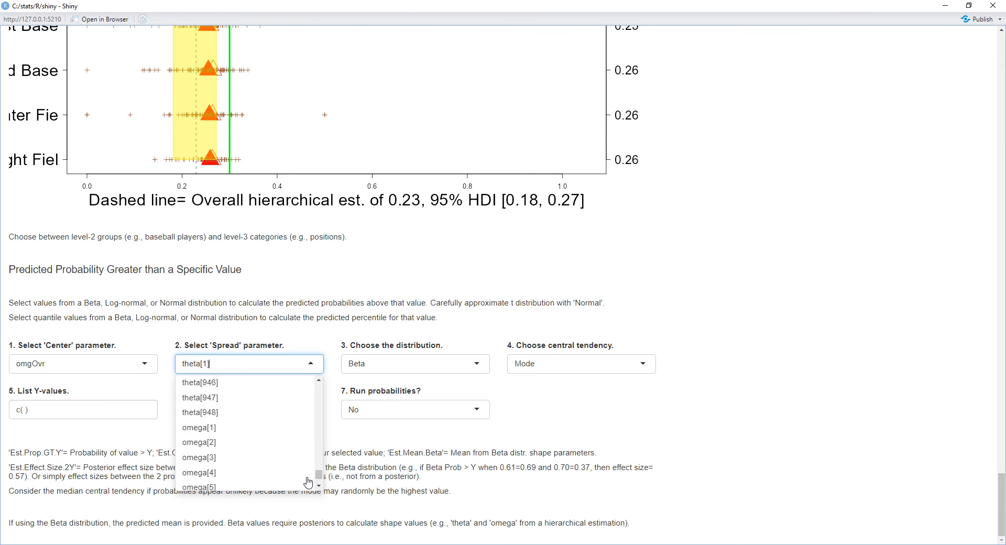
scroll(309, 483, down, 6)
scroll(308, 483, down, 5)
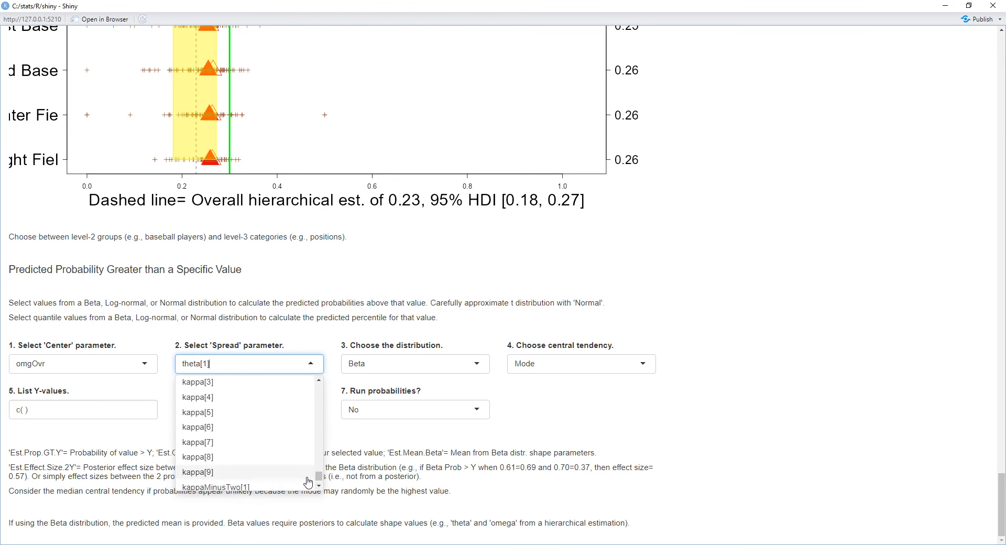
mouse_move(318, 476)
mouse_down()
mouse_move(326, 387)
mouse_move(316, 483)
mouse_up()
click(288, 465)
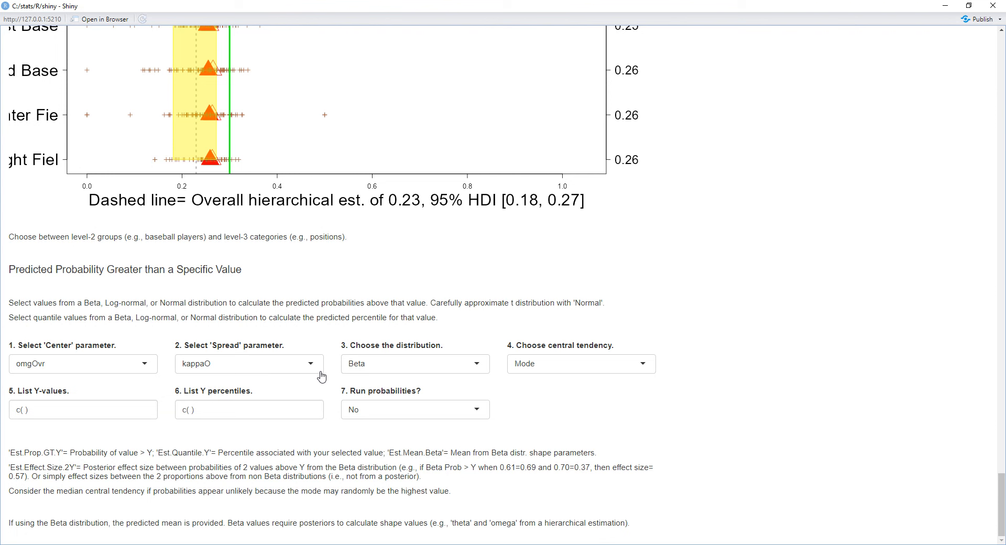
- Check the available distribution and central tendency options, keeping Beta and Mode selected
click(485, 372)
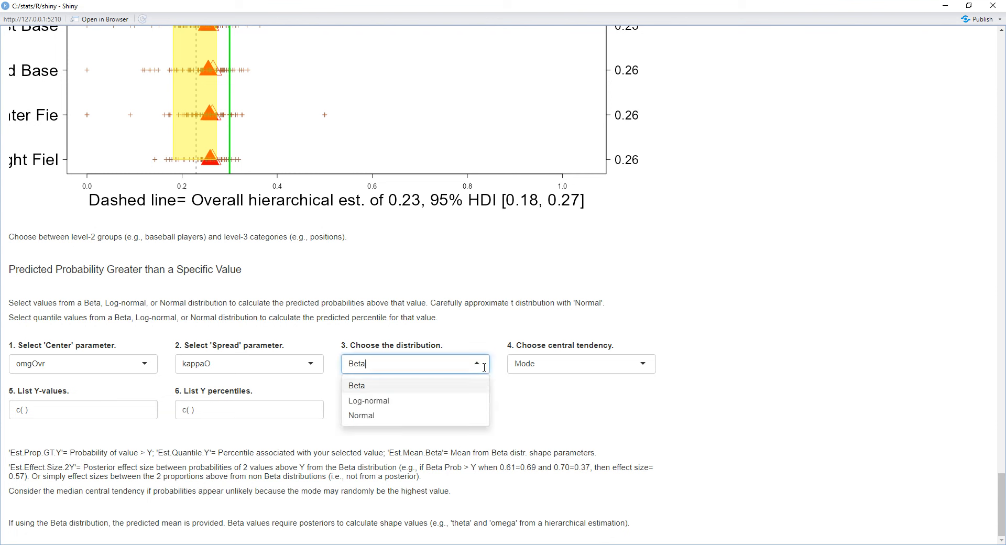
click(497, 349)
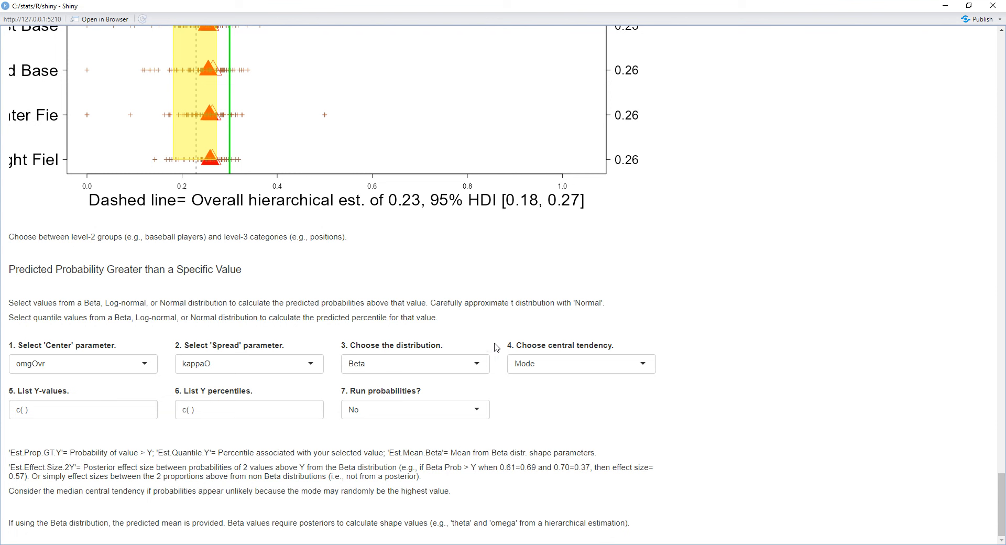
click(643, 364)
click(633, 355)
- List .23 and .30 as the Y-values for the predicted probabilities
click(27, 409)
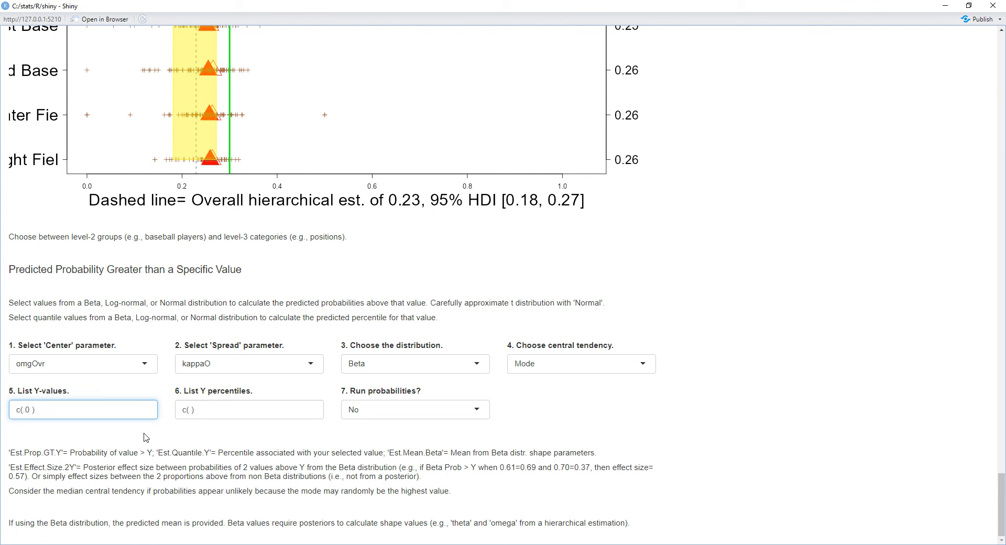
key(BackSpace)
text(.23,.30)
- List .05, .25, .5, .75 and .95 as the Y percentiles
click(189, 411)
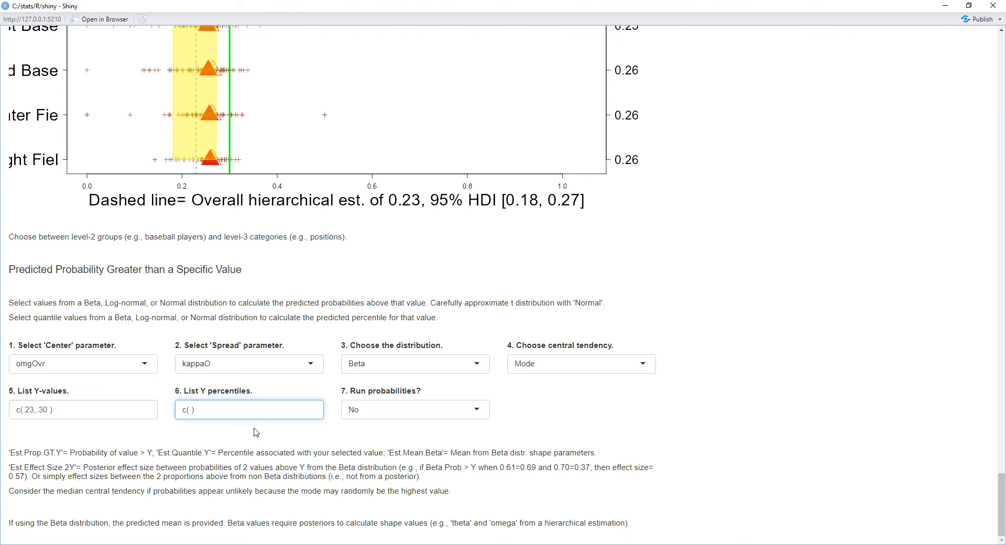
text(.25)
text(,)
text(.5)
text(,.75)
text(05)
text(,)
text(,.95)
- Run the predicted probabilities and bring their output into view
click(446, 417)
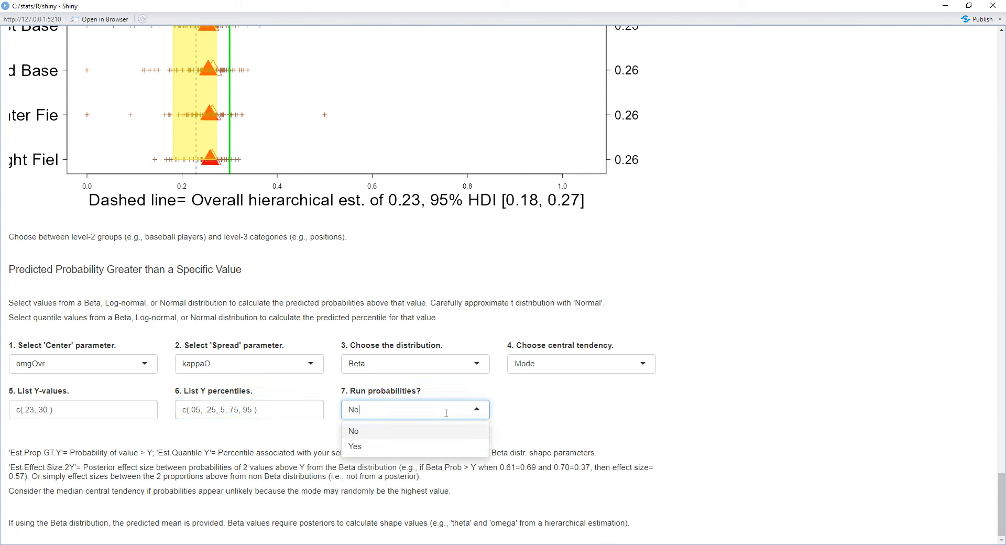
click(439, 452)
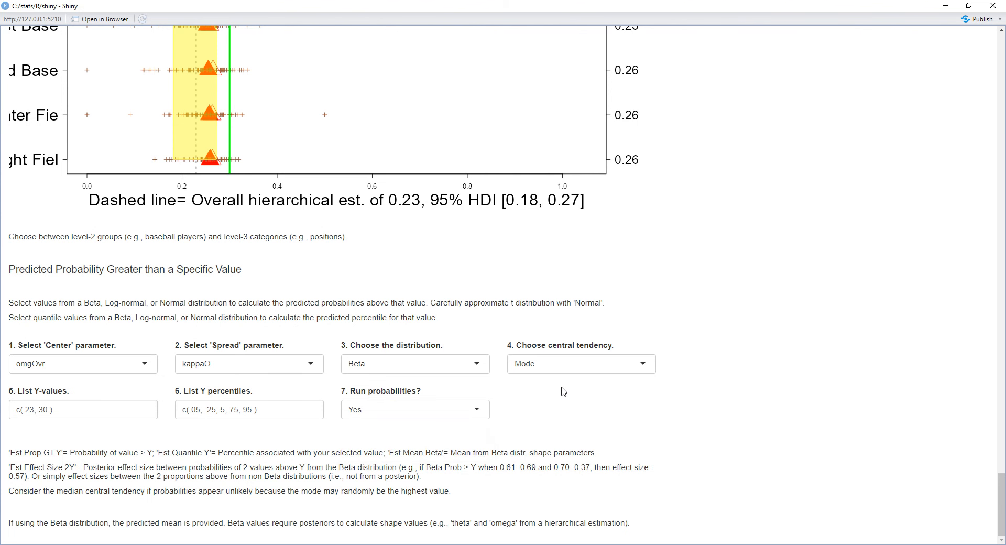
drag(1003, 447, 1004, 493)
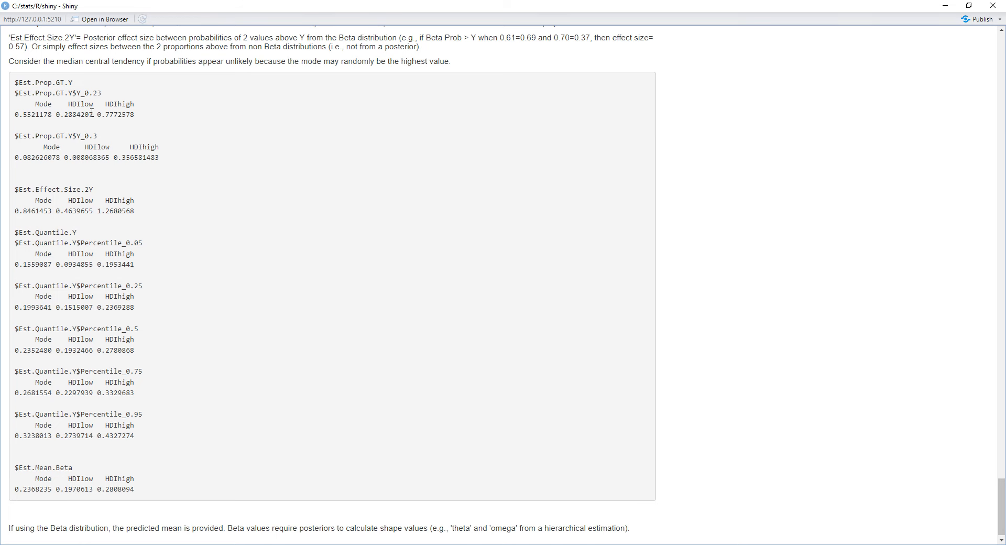
- Compare the predicted probability output with the overall estimate and target line in the position HDI plot
scroll(121, 142, up, 6)
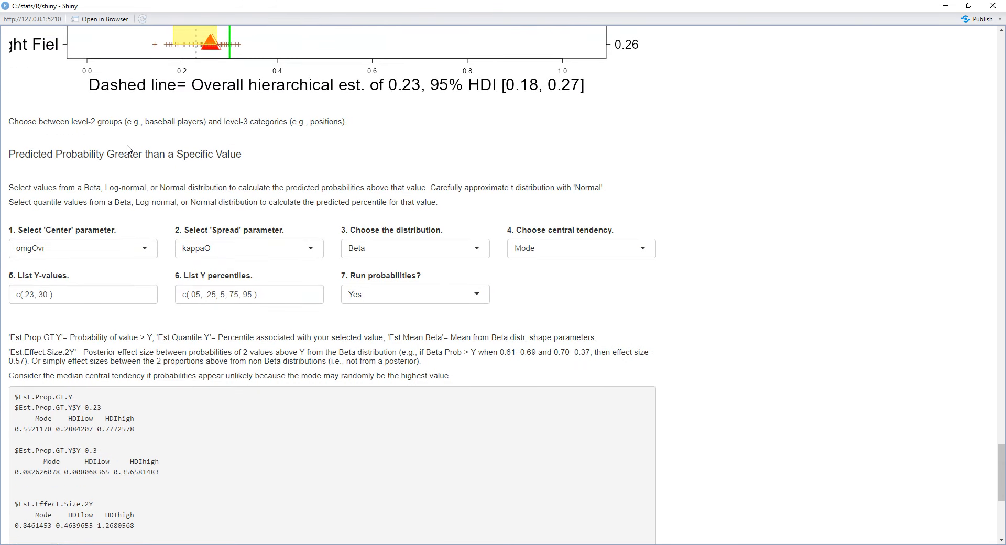
scroll(128, 150, up, 2)
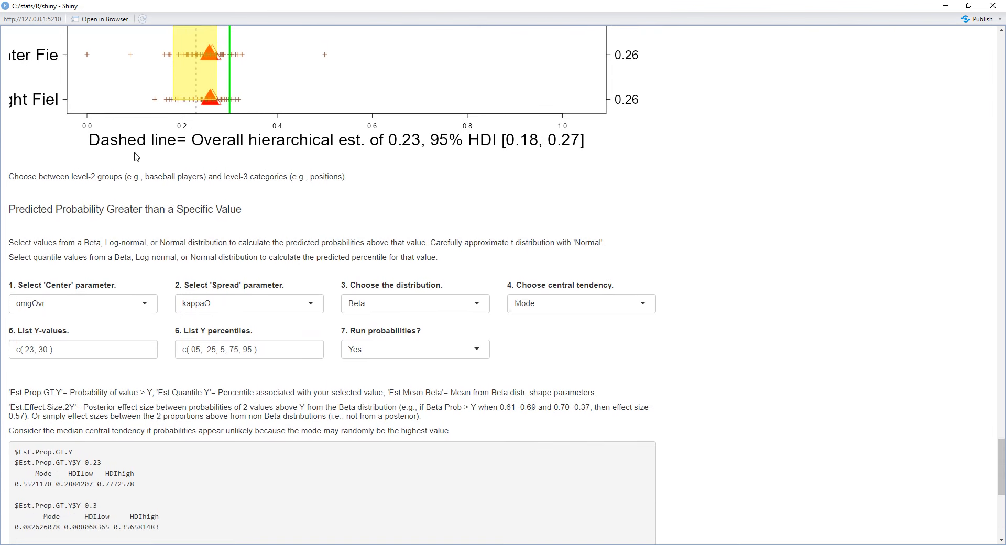
scroll(178, 175, up, 5)
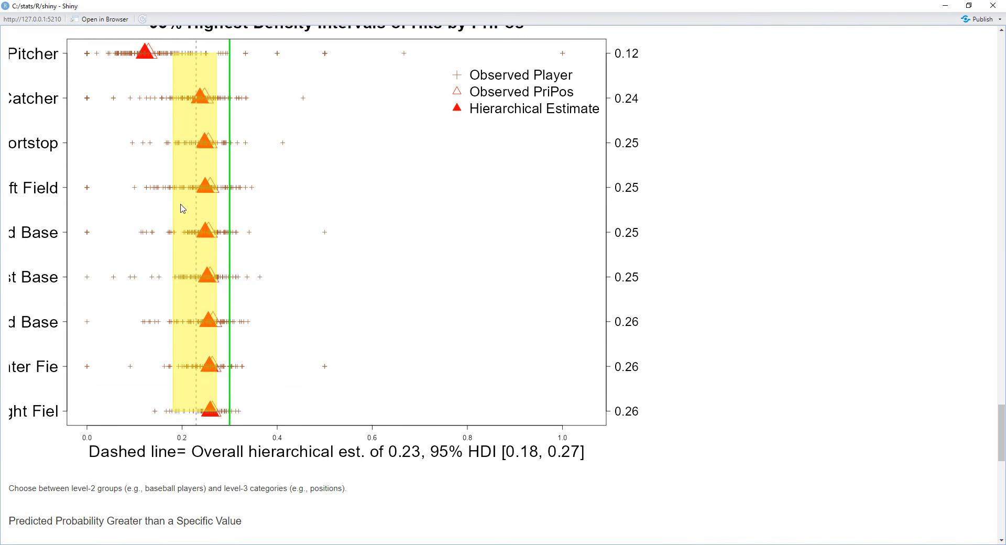
scroll(182, 209, down, 1)
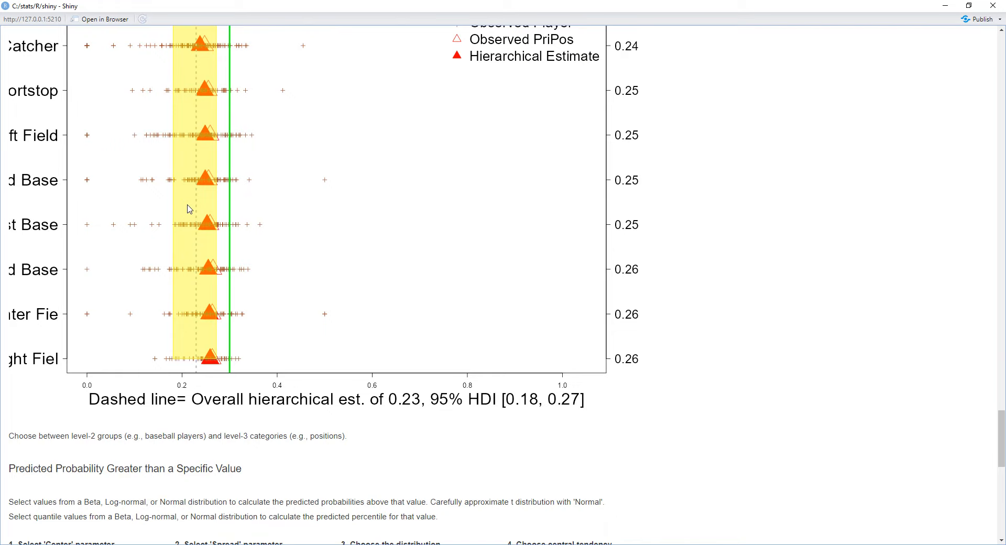
scroll(187, 205, down, 5)
scroll(189, 205, down, 2)
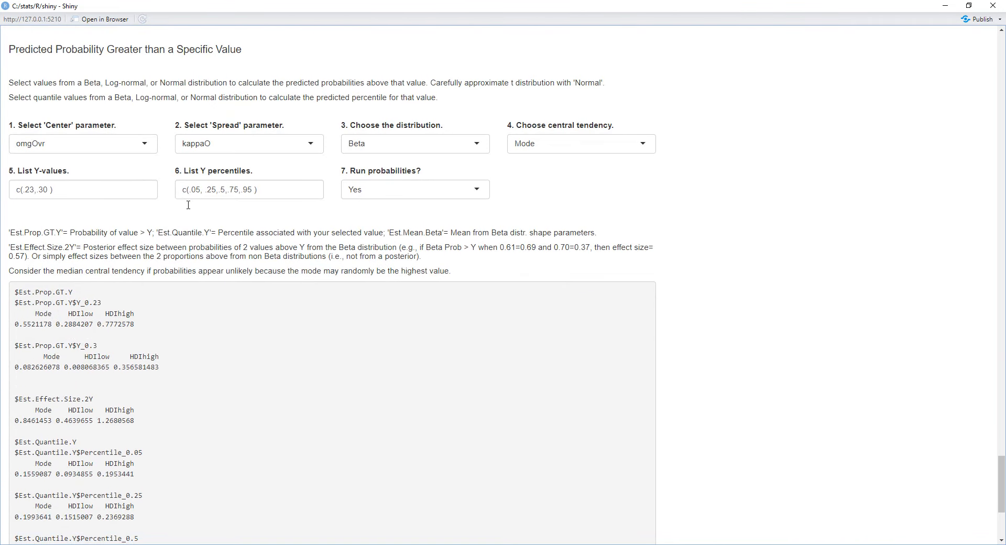
scroll(189, 201, down, 2)
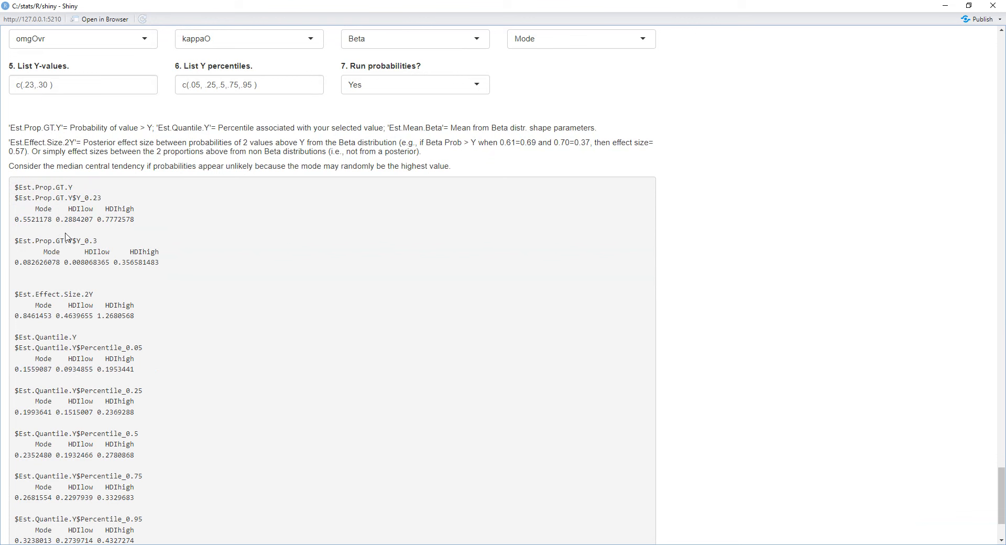
- Examine the estimated mode proportions above .23 and .3, along with the effect size between the two values
scroll(66, 237, up, 1)
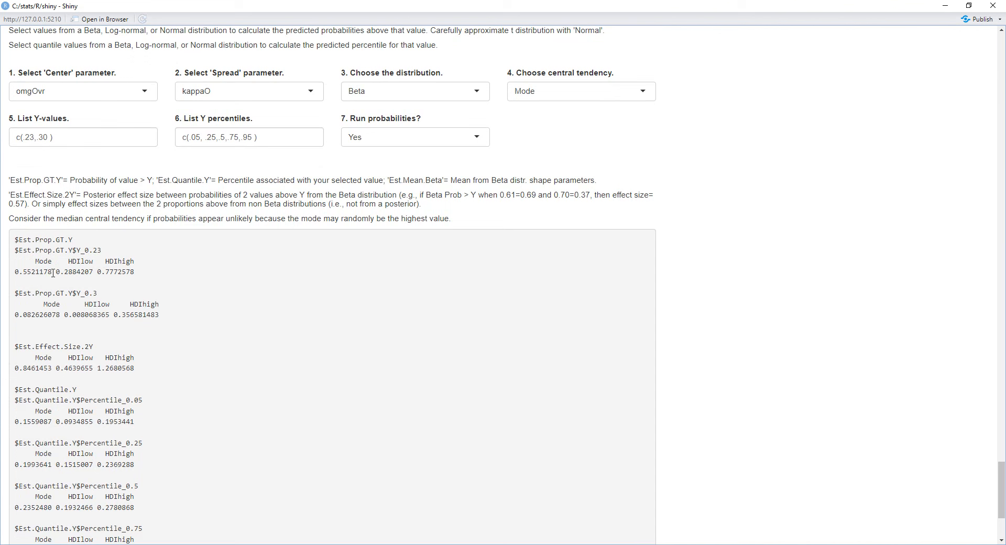
drag(52, 271, 13, 274)
scroll(79, 303, down, 2)
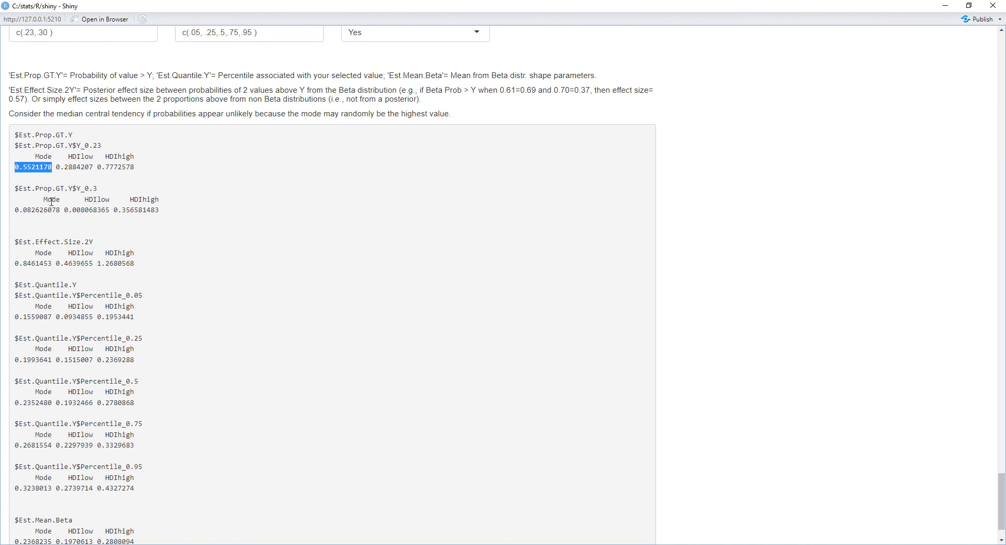
click(16, 210)
drag(62, 210, 37, 208)
drag(21, 207, 14, 210)
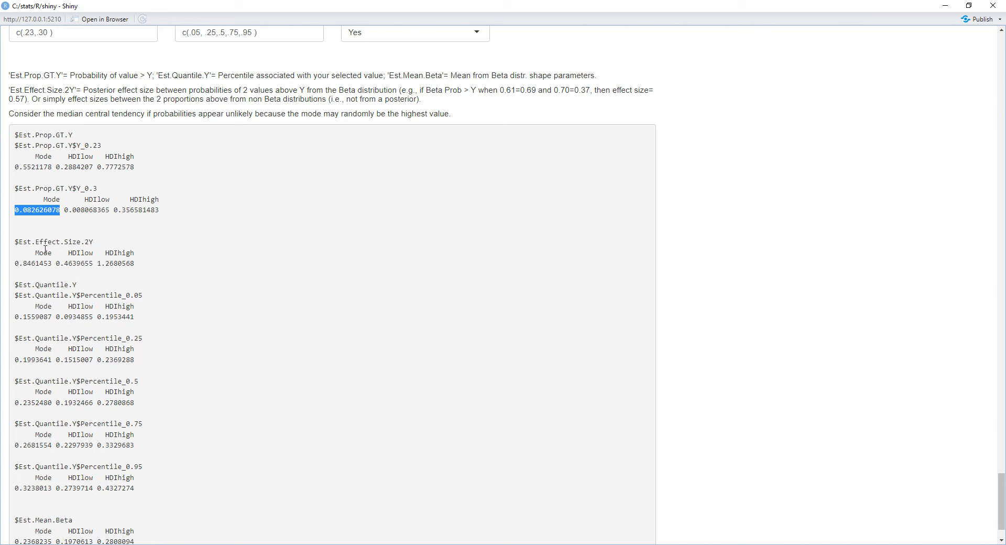
drag(14, 241, 101, 245)
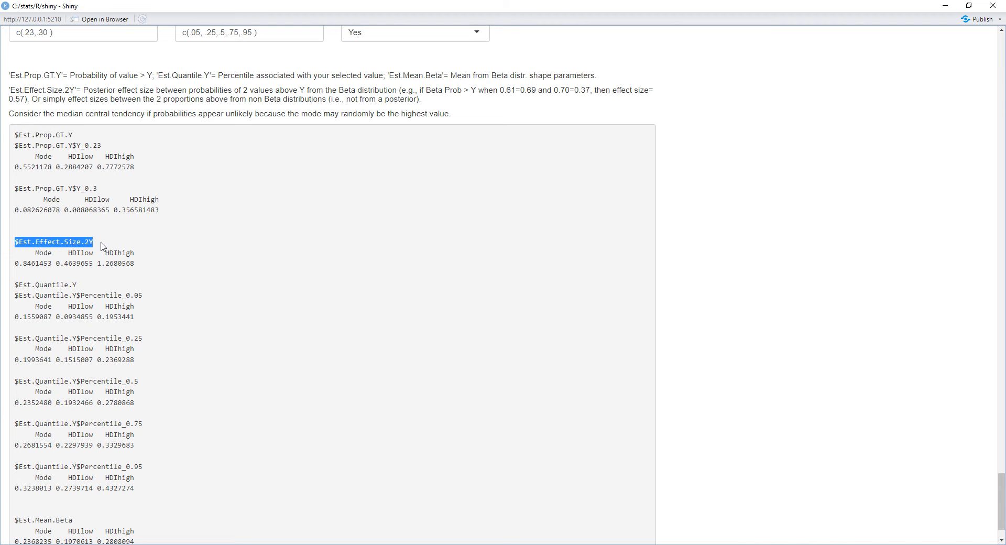
- Examine the estimated effect size between the proportions above .23 and .30 alongside the entered Y-values
scroll(102, 246, up, 3)
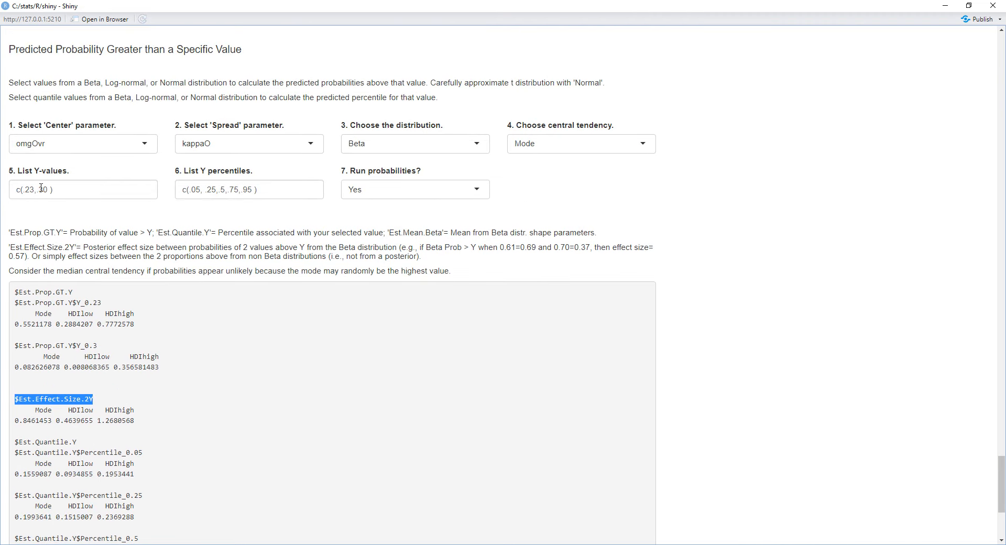
scroll(52, 210, down, 3)
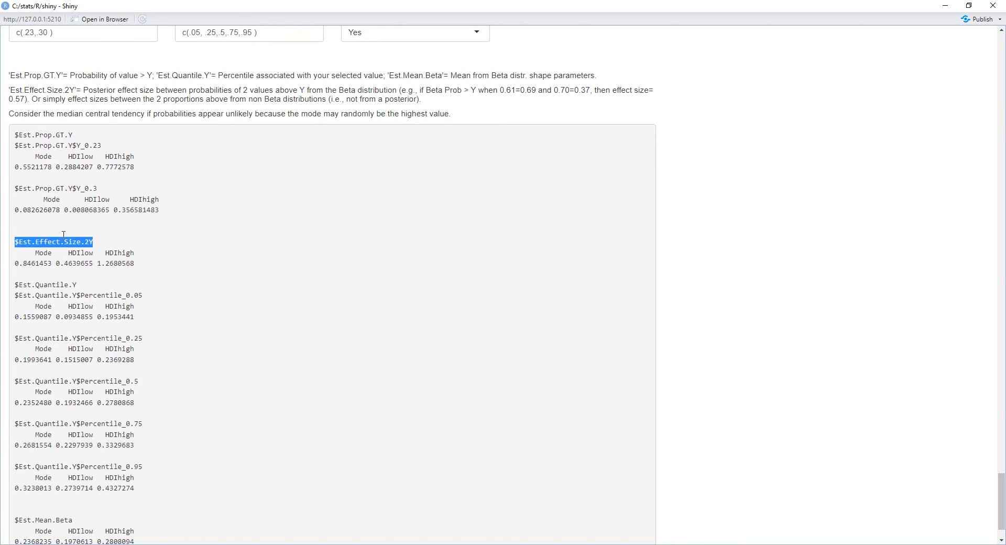
scroll(68, 231, up, 2)
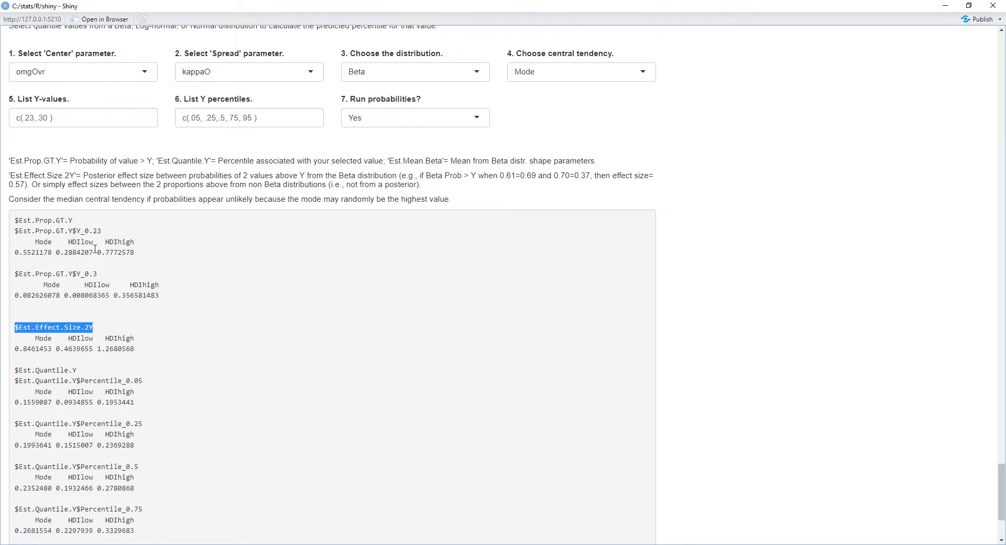
scroll(94, 245, down, 3)
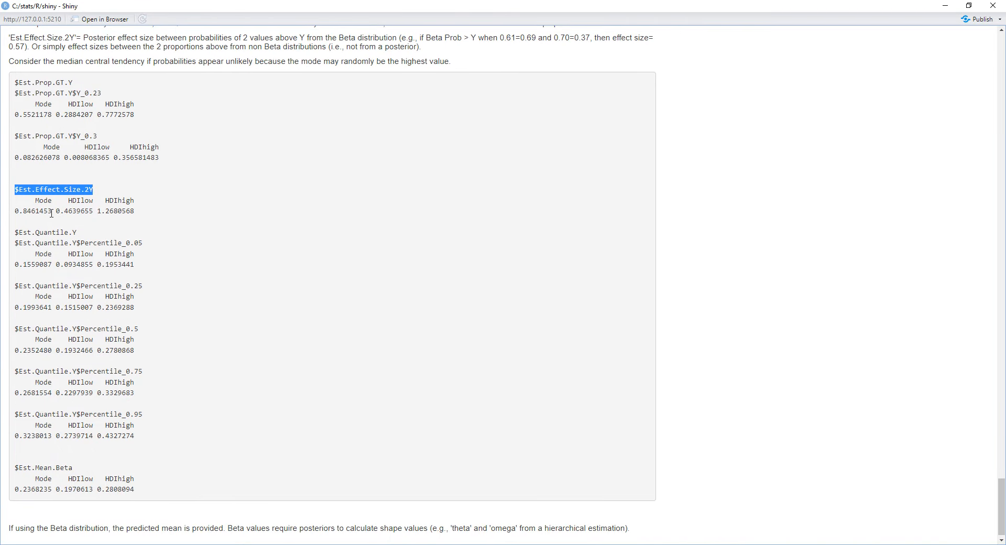
drag(52, 212, 15, 213)
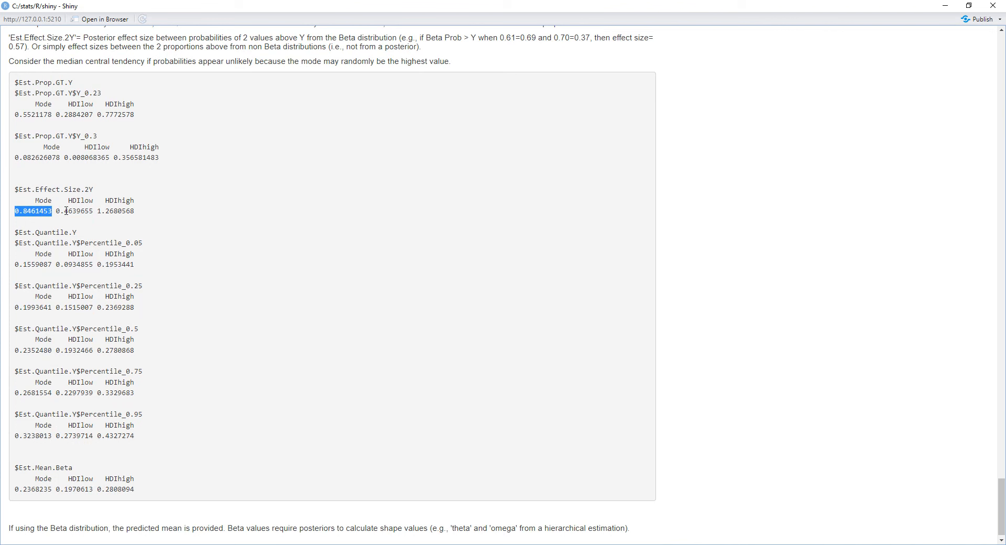
click(25, 209)
drag(16, 209, 54, 208)
scroll(108, 264, down, 1)
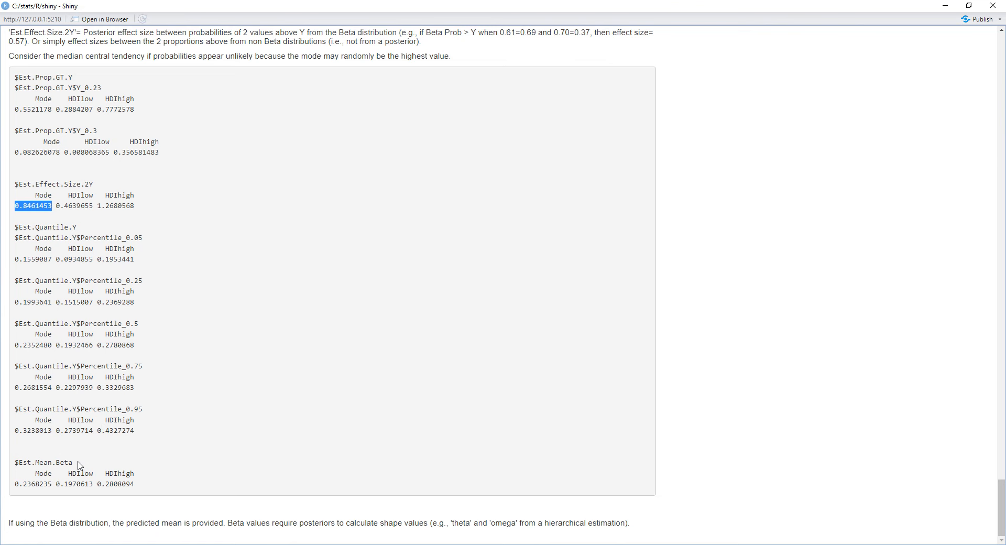
- Examine the estimated Beta mean and its mode value against the probability settings
drag(81, 466, 16, 463)
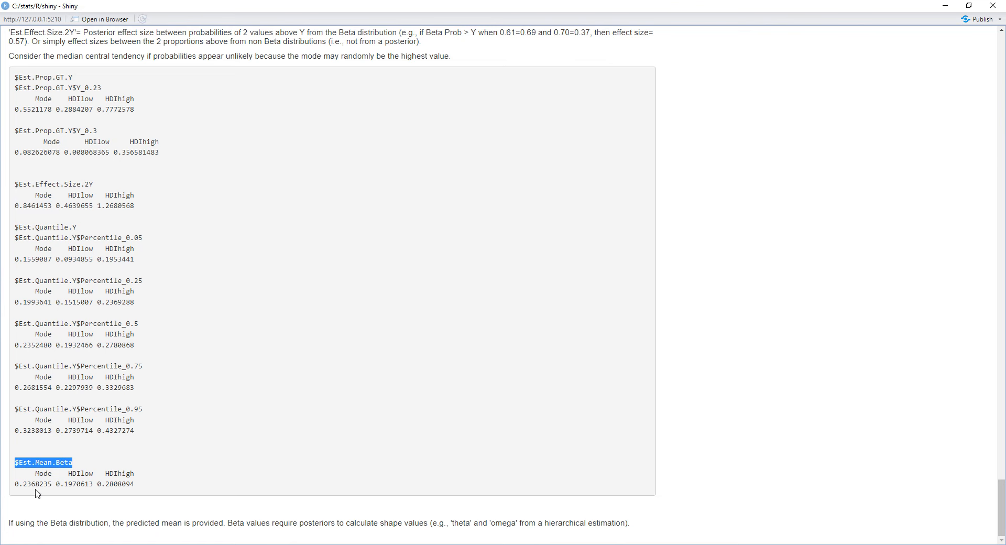
drag(53, 483, 15, 483)
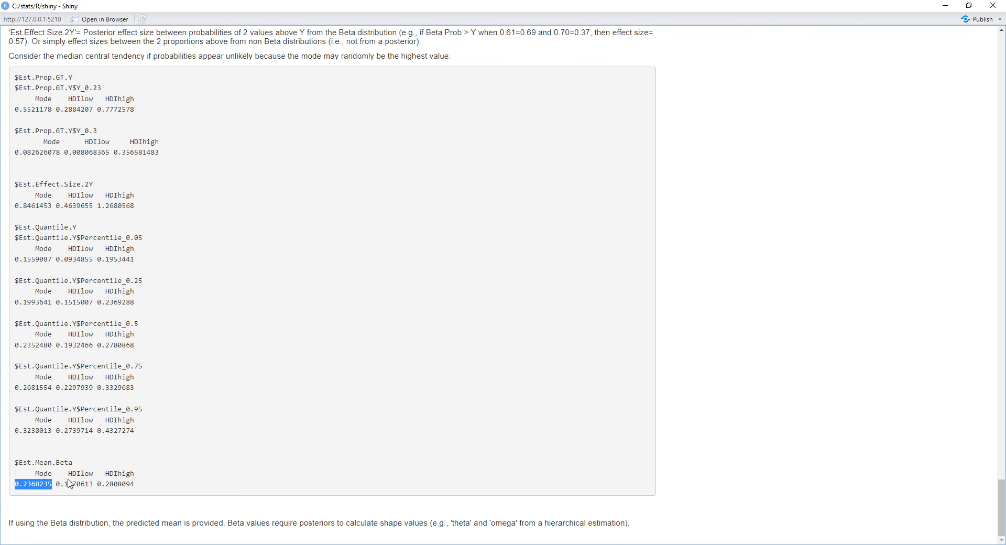
scroll(309, 397, up, 3)
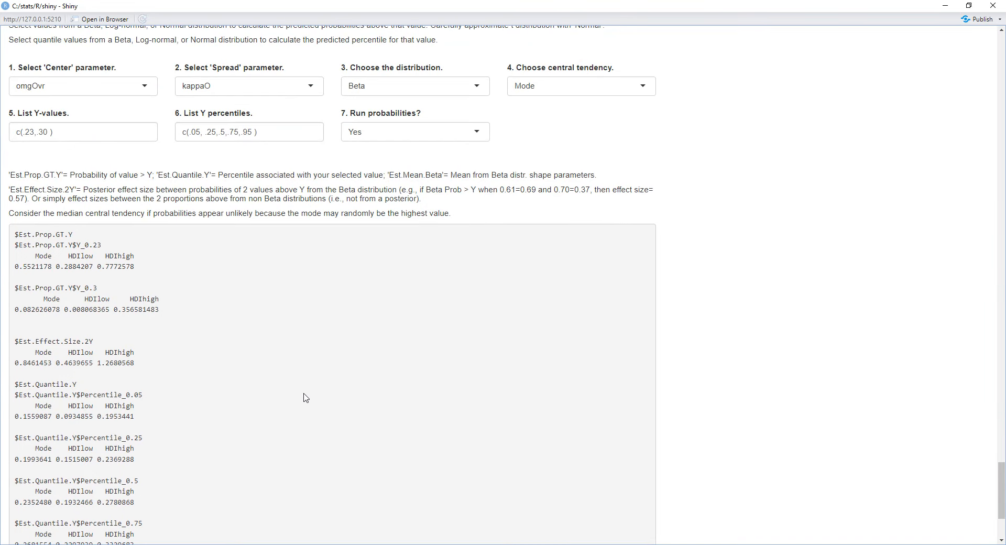
scroll(306, 397, down, 3)
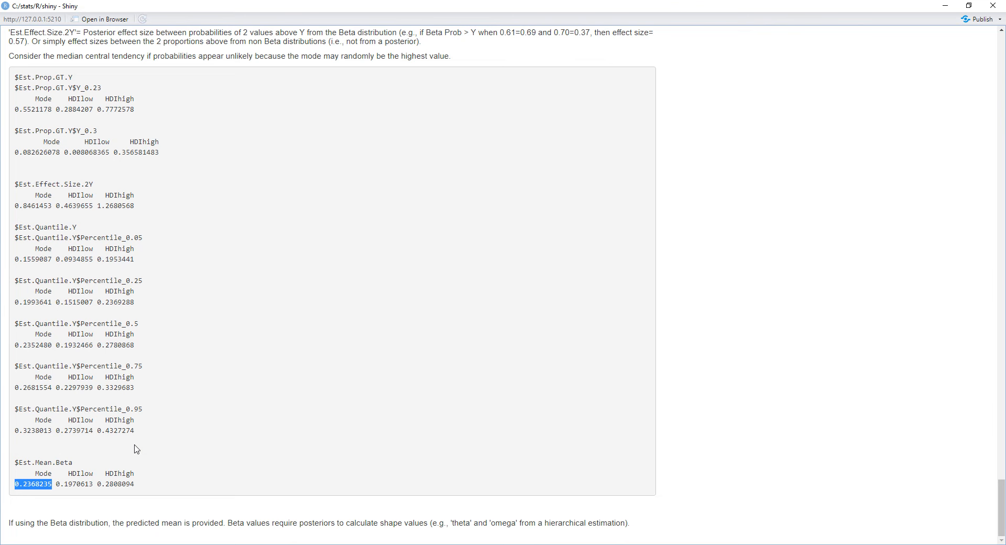
click(53, 484)
drag(52, 484, 15, 484)
- Upload the R data file "support cost t dist.rdata" and check the names of its objects
click(999, 458)
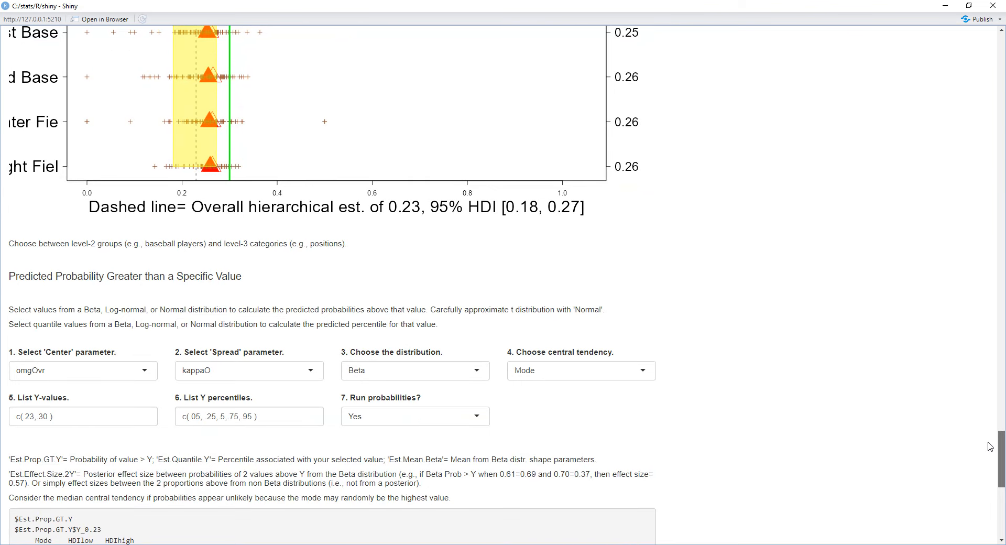
drag(1000, 443, 1002, 73)
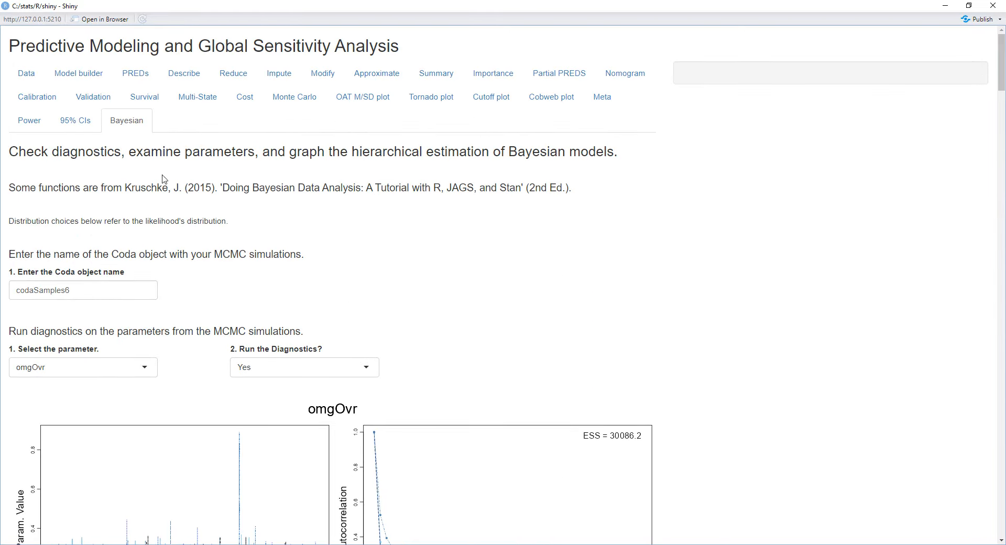
click(36, 78)
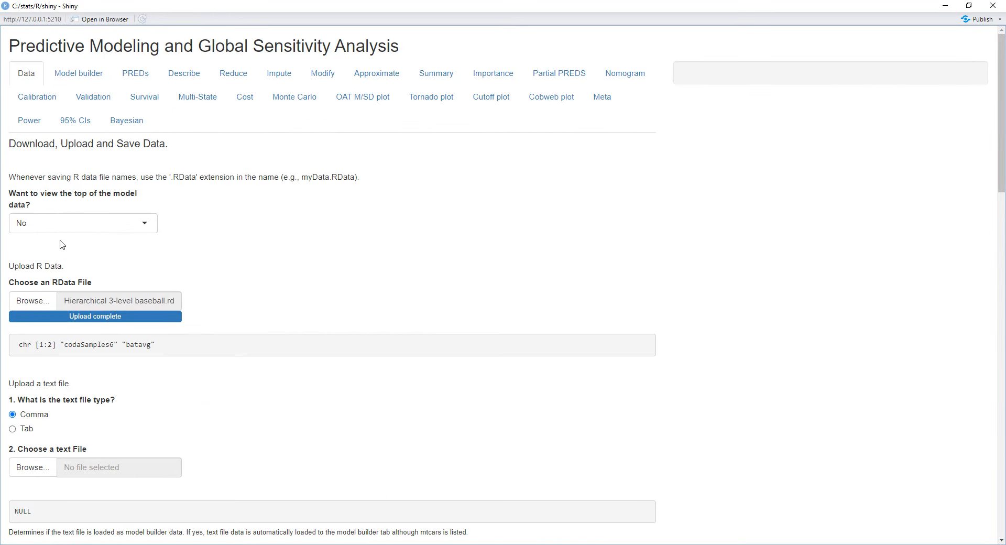
click(52, 301)
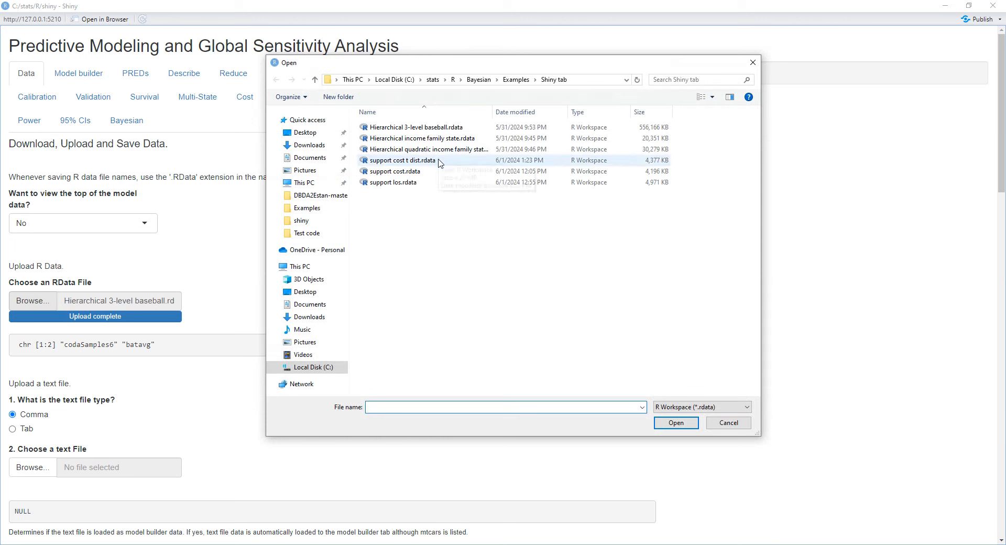
click(416, 163)
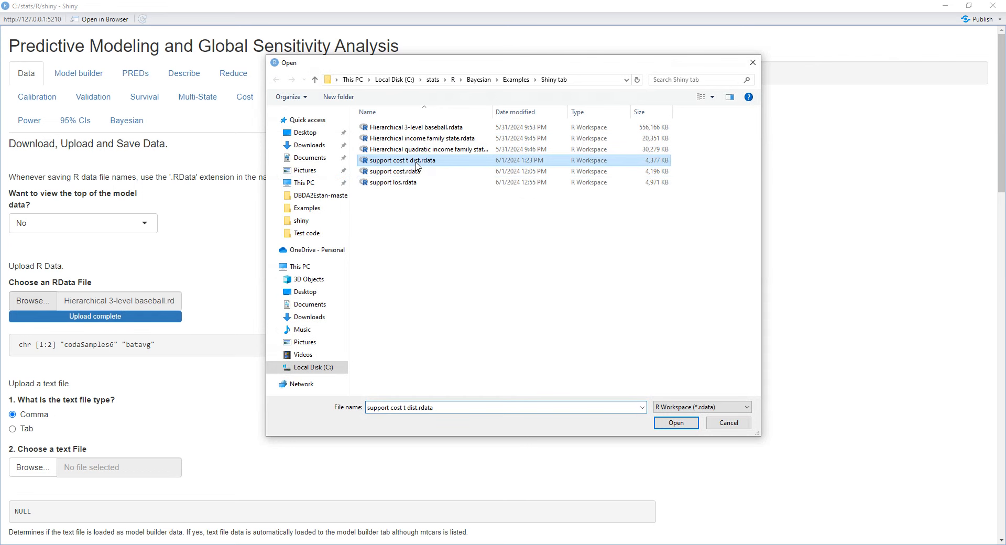
click(661, 423)
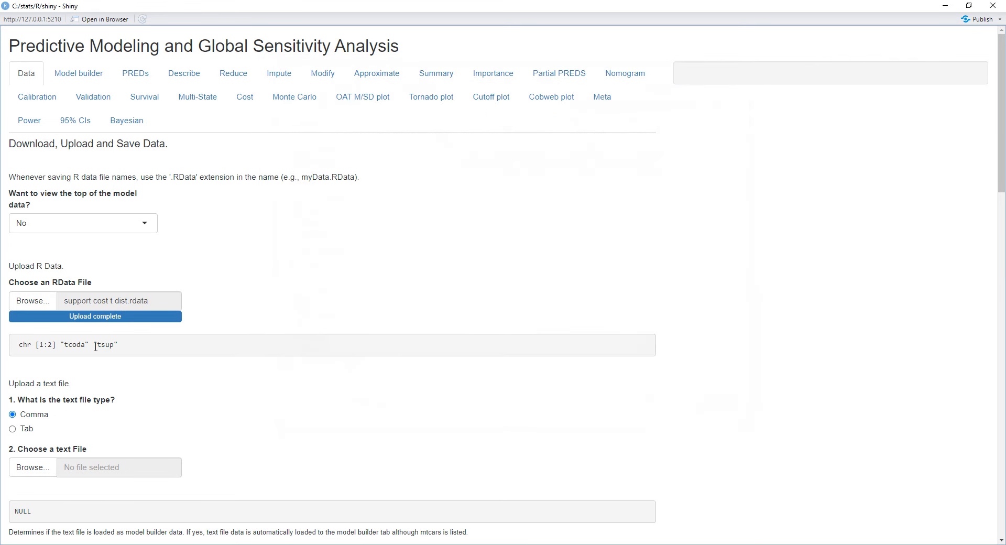
drag(86, 345, 67, 343)
- Set the model builder's data frame name to tsup
click(100, 80)
click(65, 165)
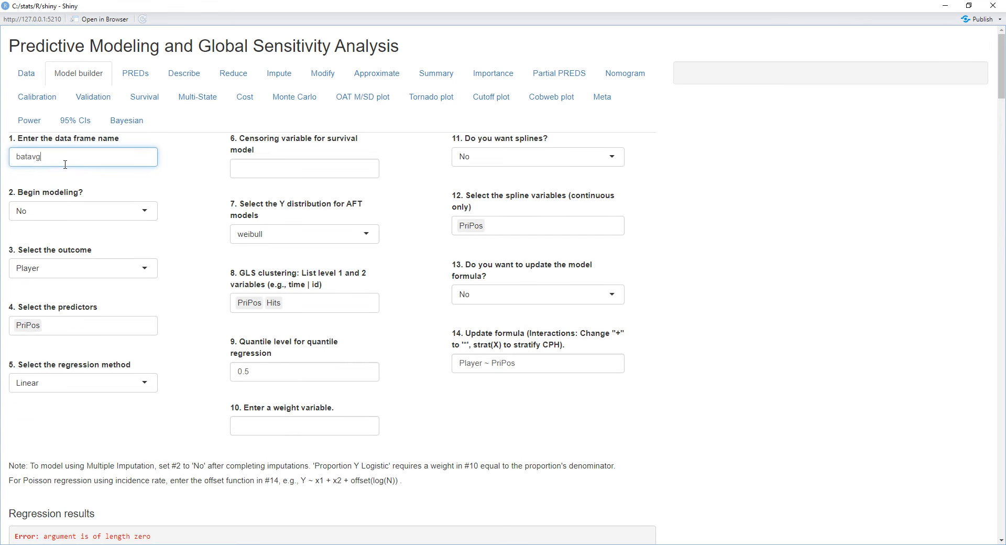
drag(65, 164, 18, 168)
text(tsu)
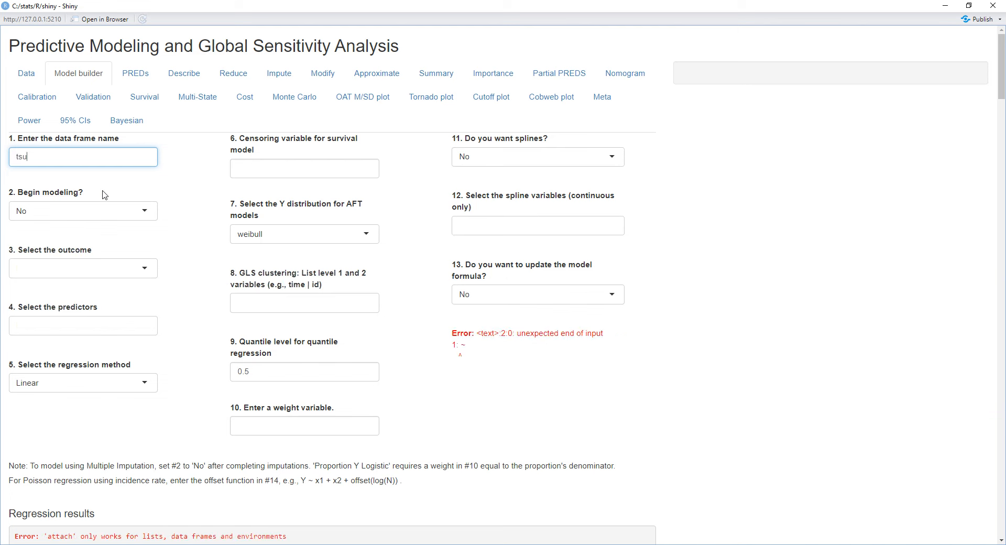
text(p)
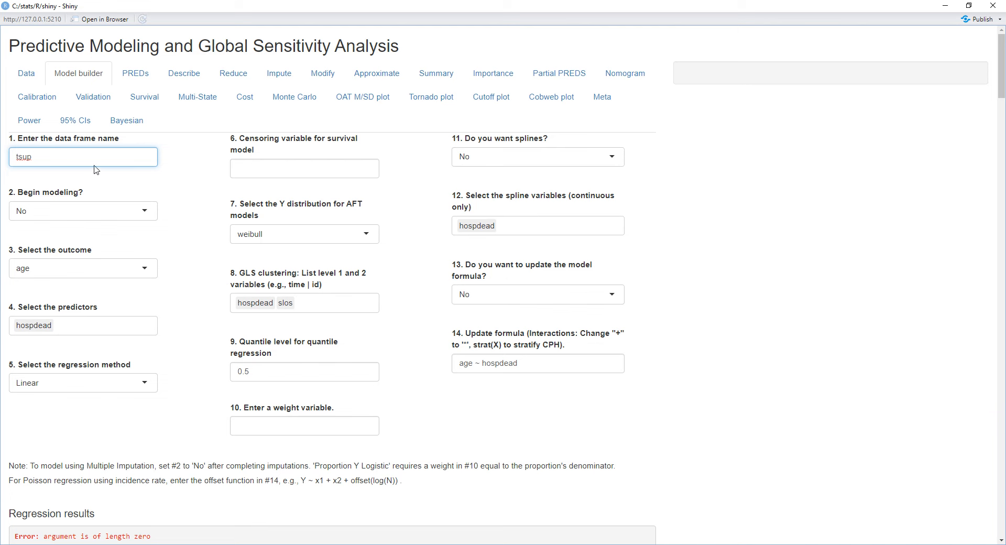
- Set the Bayesian analysis Coda object name to tcoda and review the aMet1 diagnostic plots
click(121, 118)
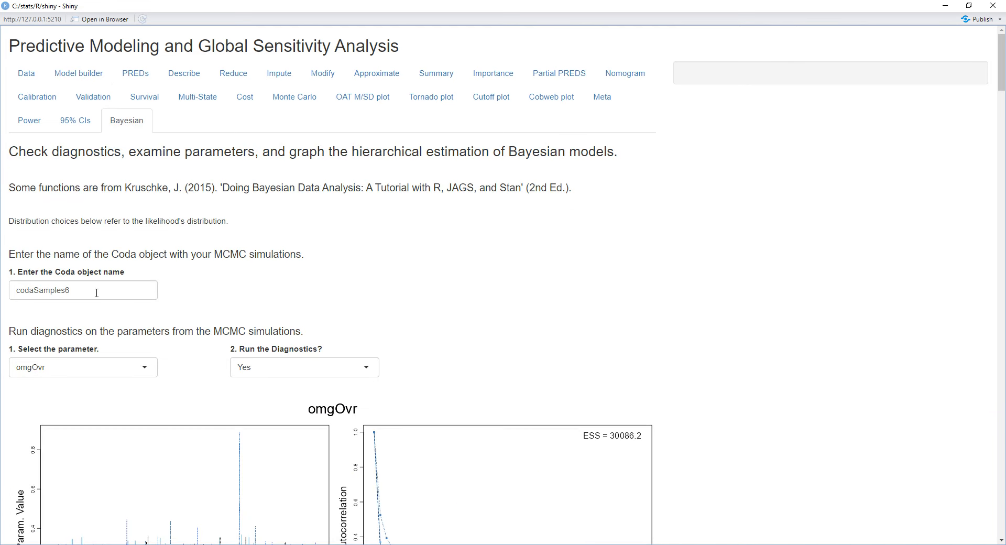
drag(97, 293, 2, 286)
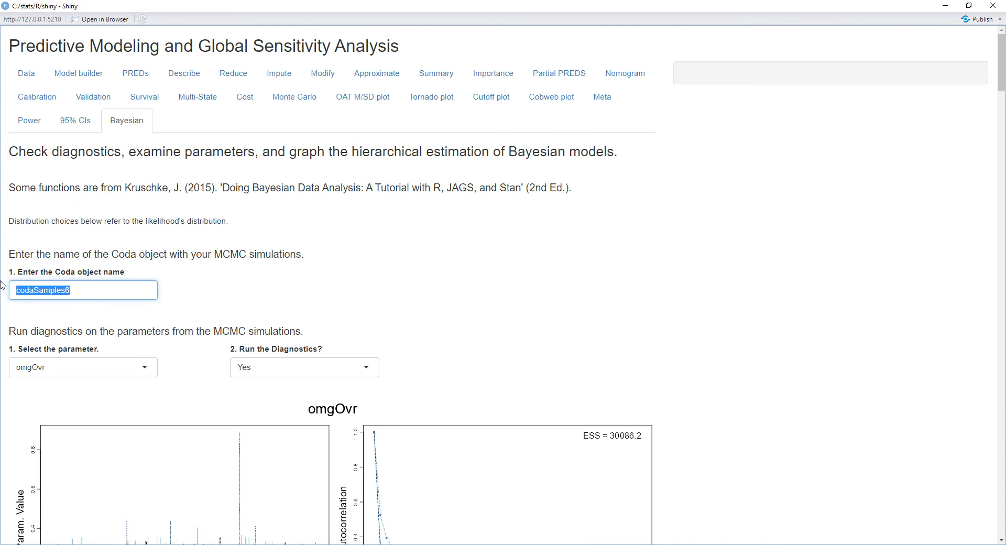
text(tcoda)
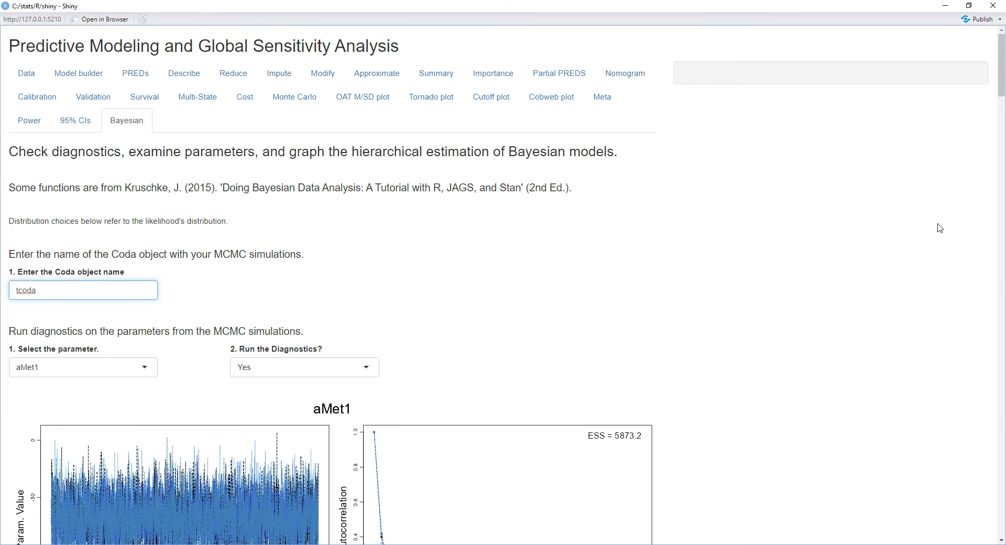
drag(999, 97, 1001, 135)
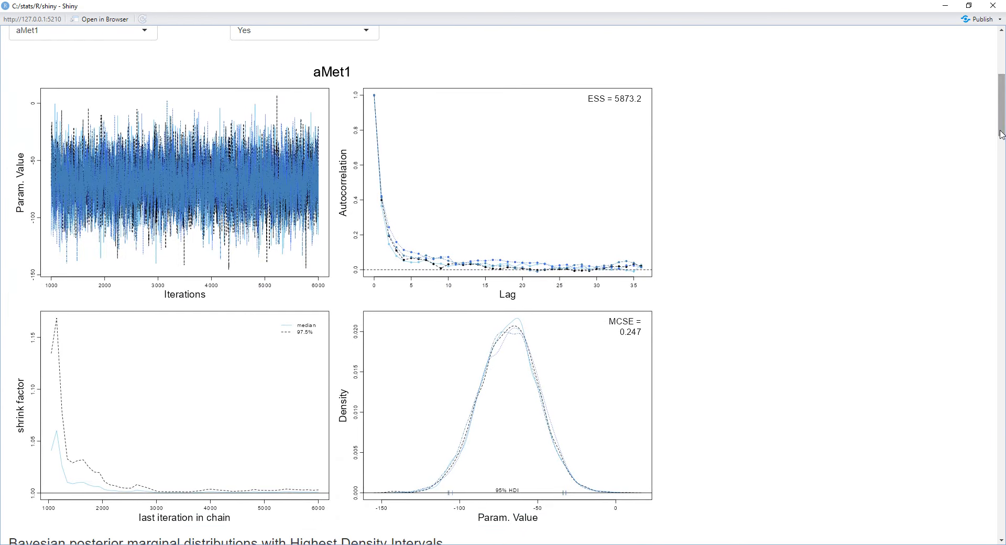
scroll(551, 301, up, 3)
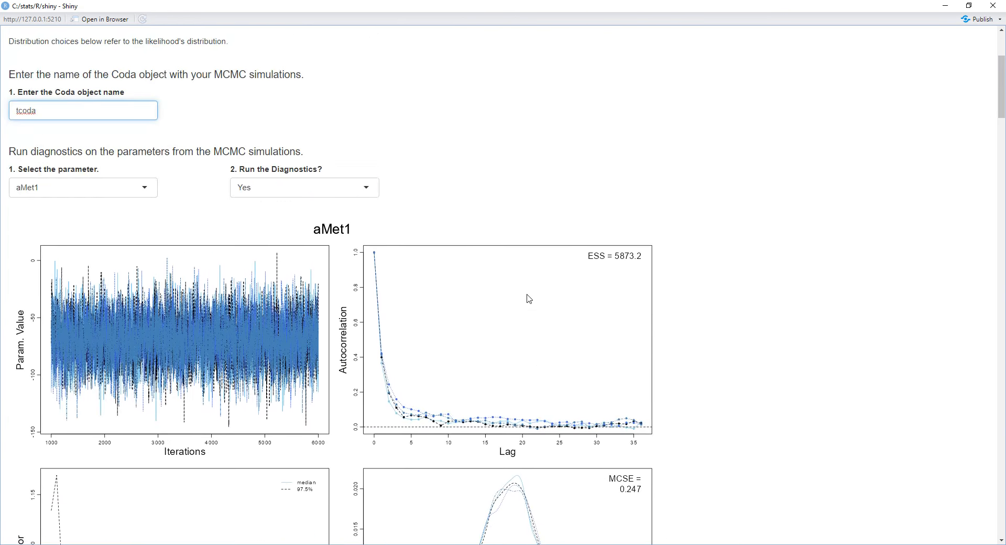
- Select parameter b[1] for the MCMC diagnostics and inspect its trace, autocorrelation, shrink factor and density plots
click(145, 195)
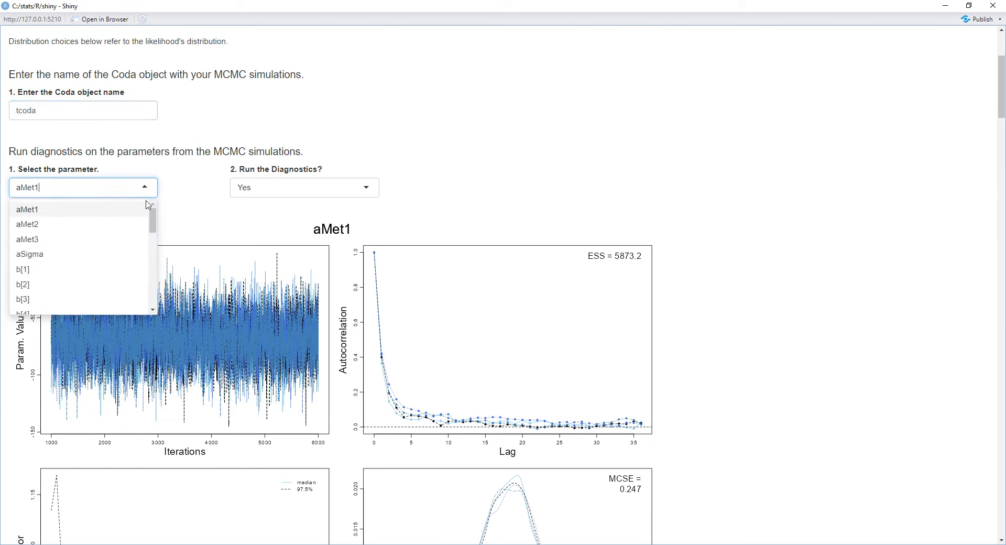
drag(153, 215, 153, 229)
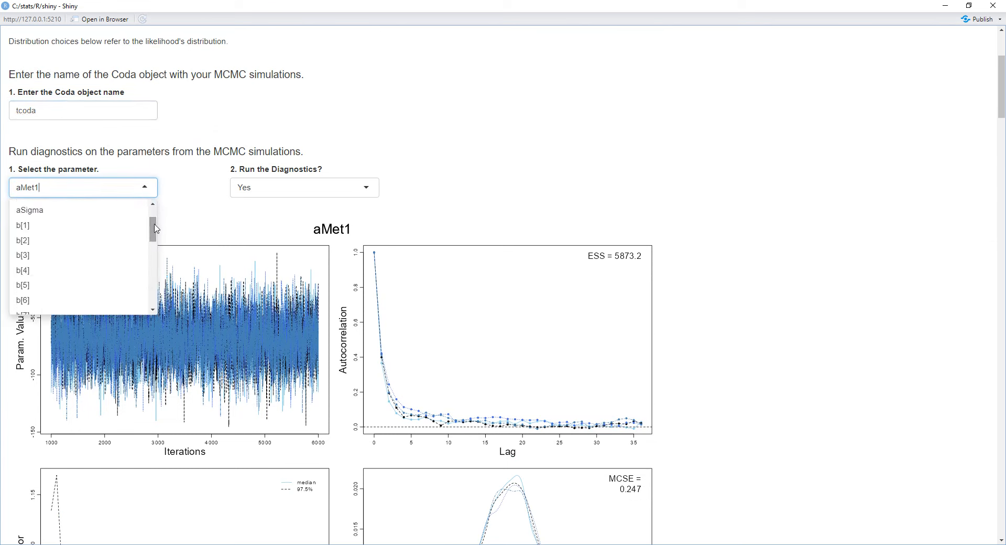
click(139, 230)
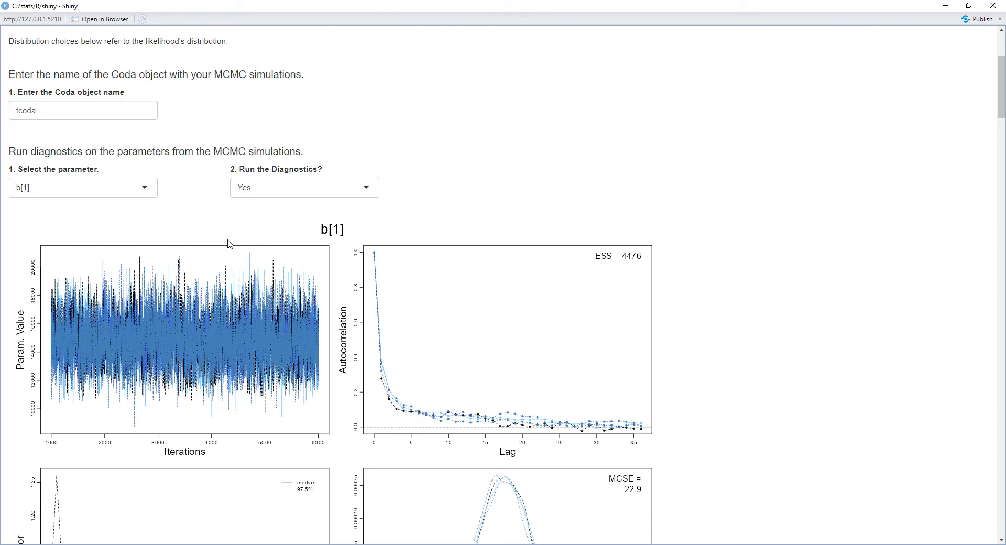
click(150, 190)
click(469, 221)
scroll(519, 353, down, 3)
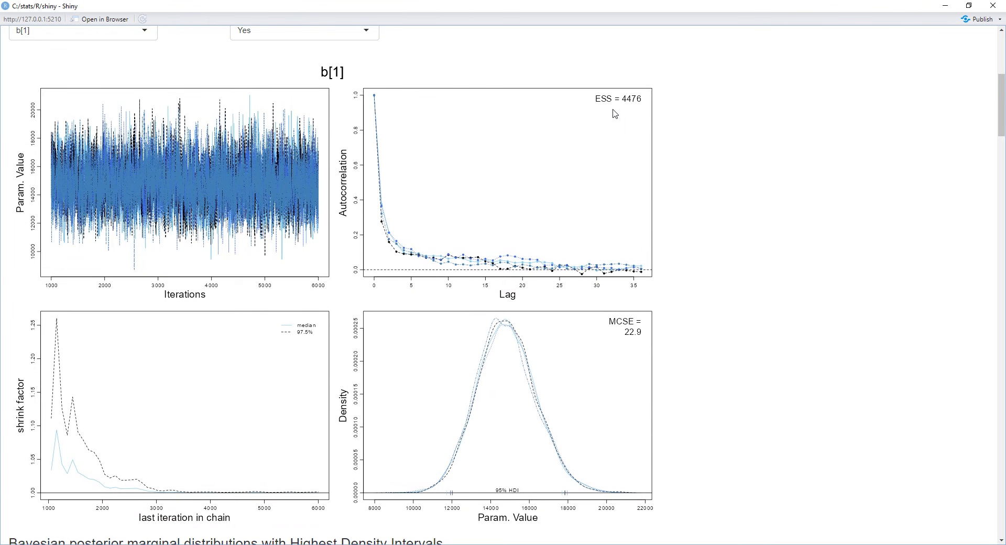
- Select parameter m[1] for the MCMC diagnostics and look over the neighbouring parameters in the list
scroll(307, 283, up, 3)
click(143, 188)
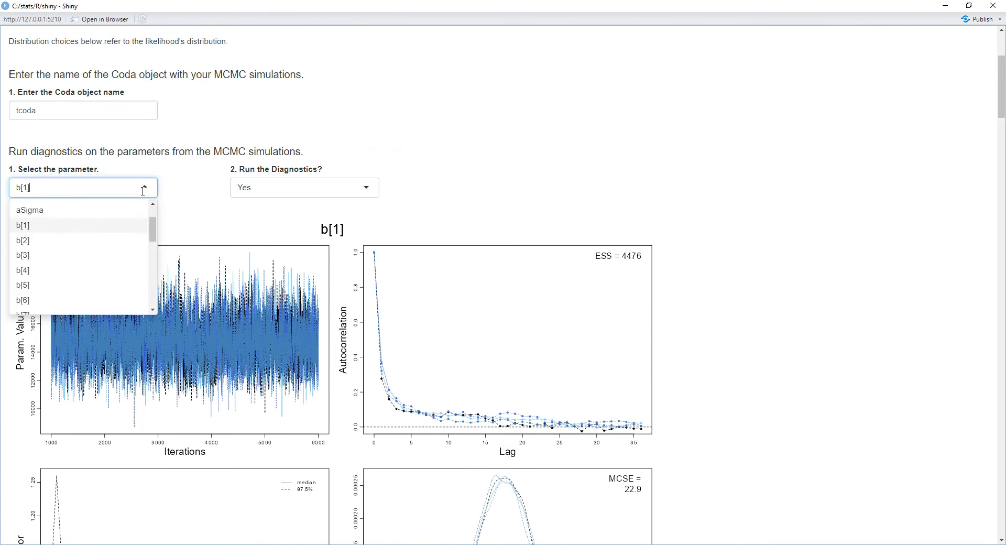
drag(155, 225, 155, 255)
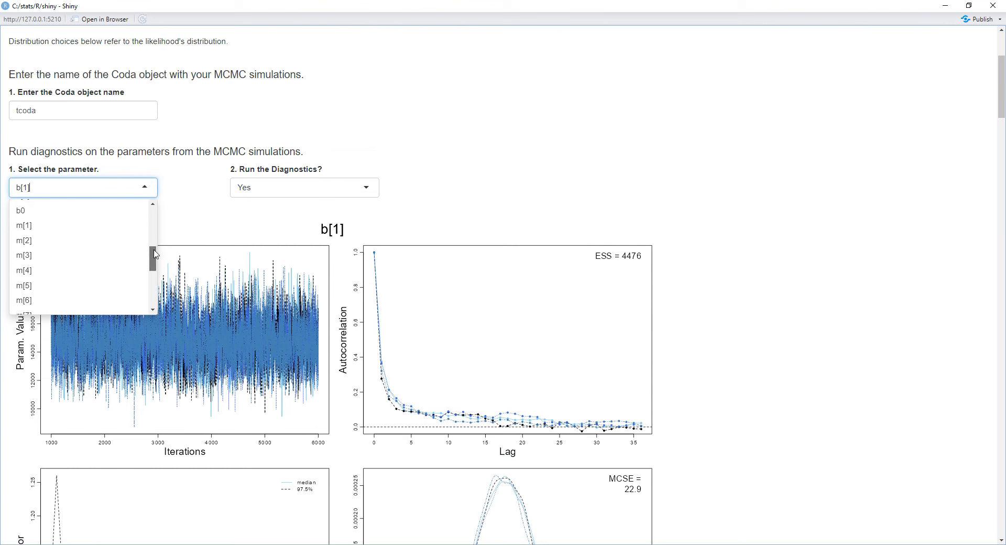
click(139, 227)
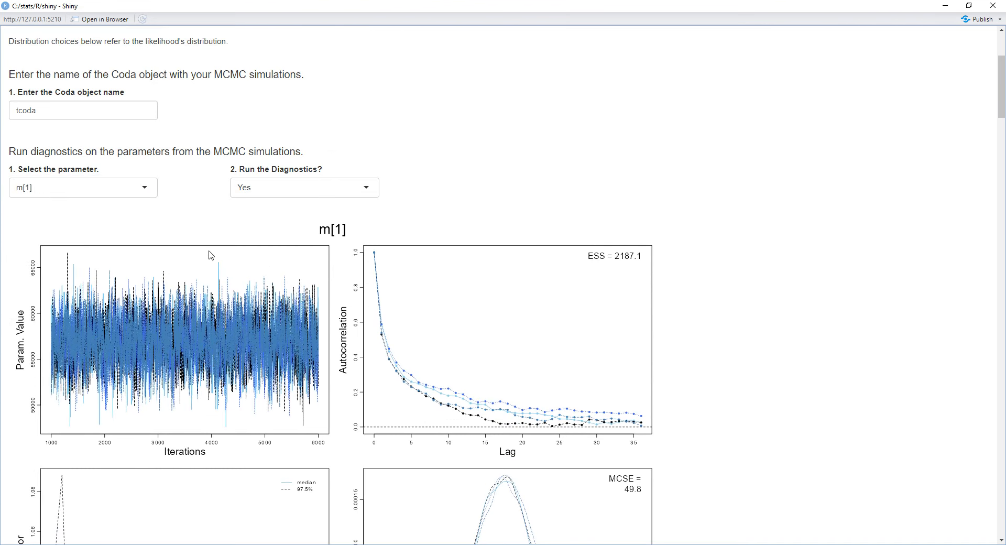
click(144, 187)
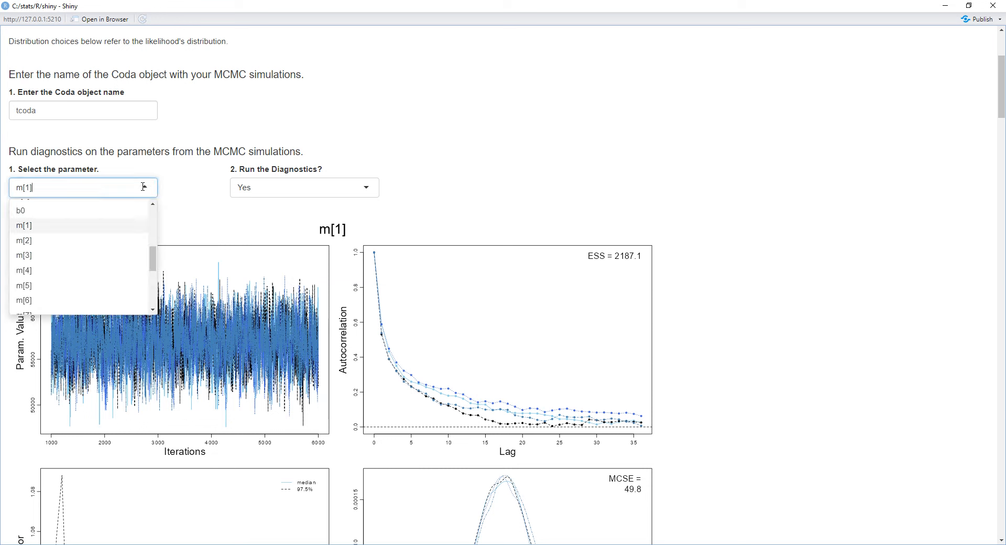
drag(154, 251, 153, 247)
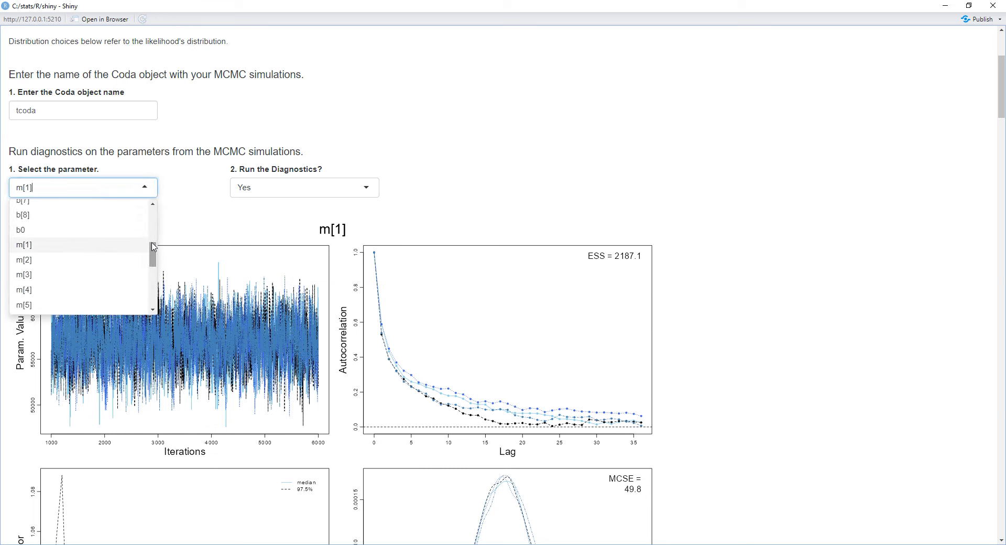
click(687, 233)
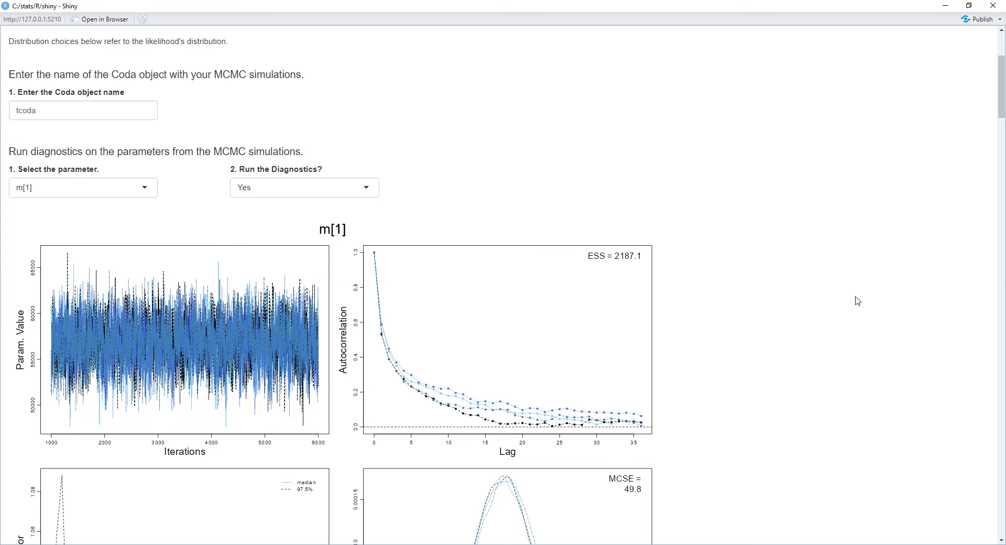
- Set the group posterior predictive check to type t with outcome charges, group variable dzgroup and group level generation set to No
drag(999, 122, 969, 294)
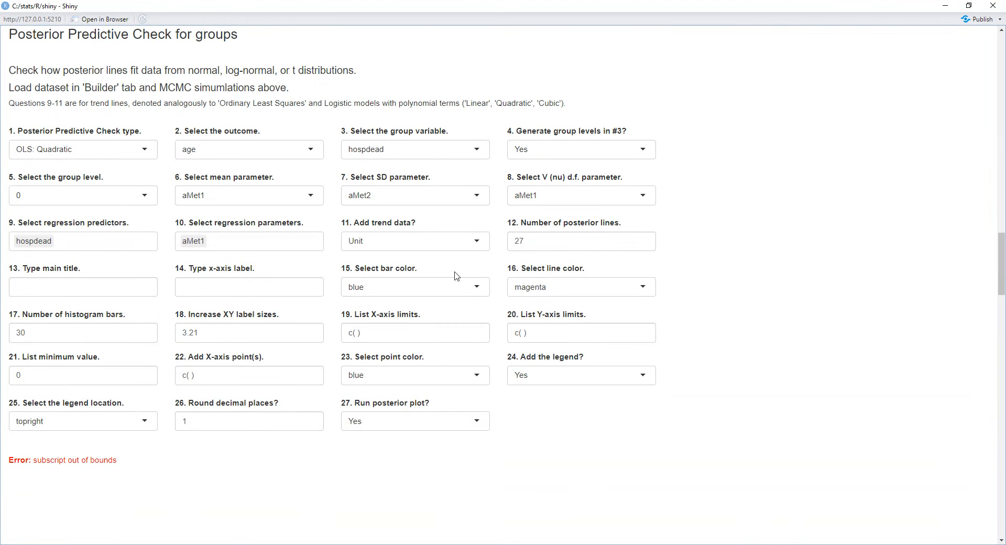
click(145, 150)
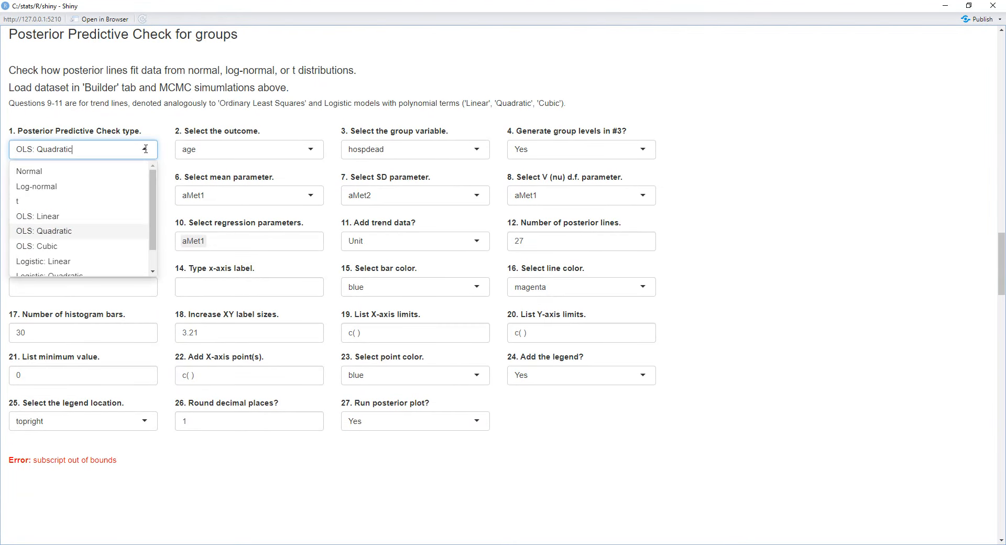
click(139, 200)
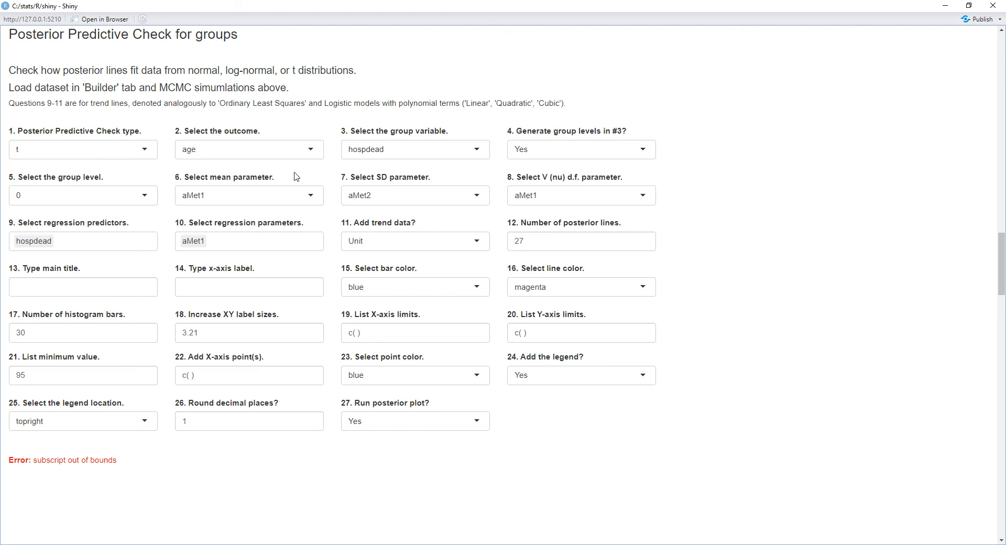
click(313, 151)
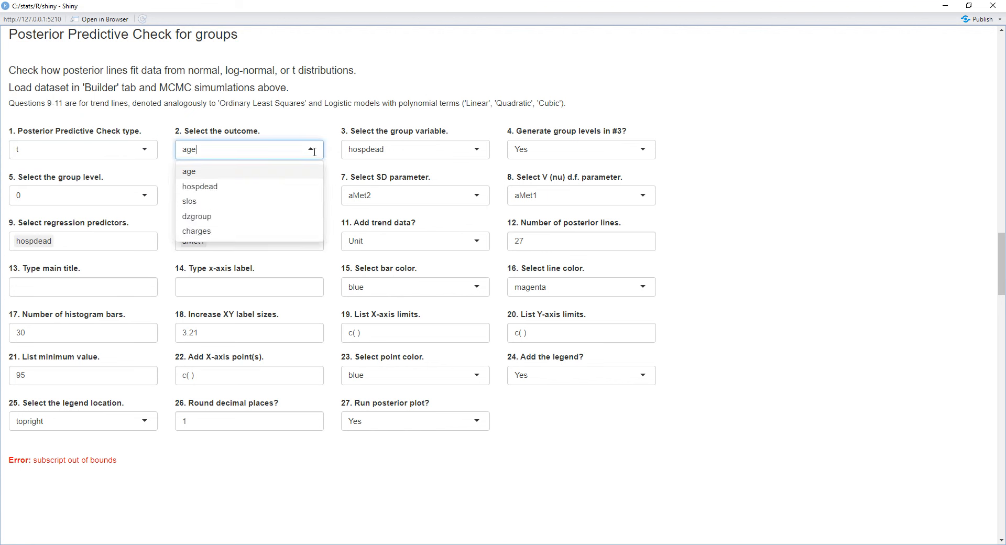
click(274, 230)
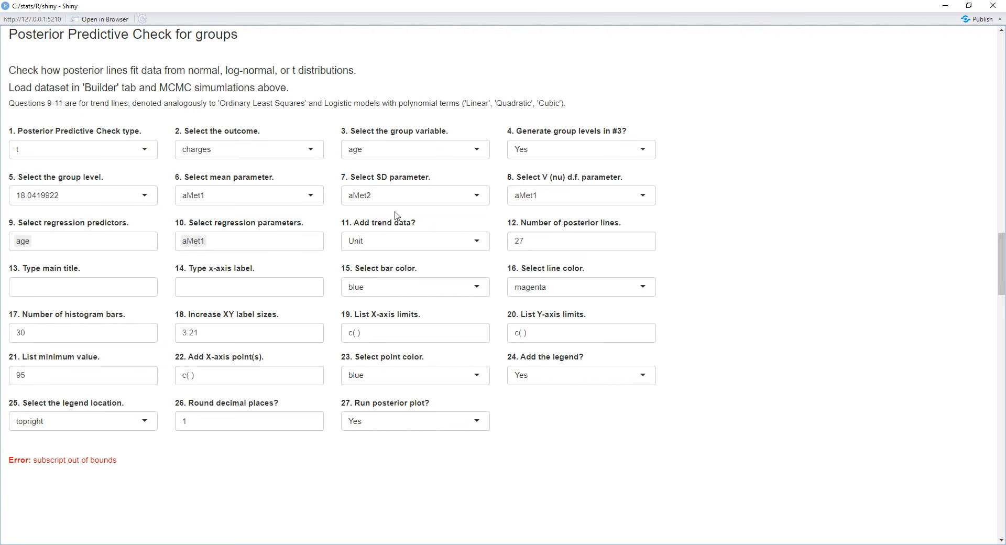
click(478, 154)
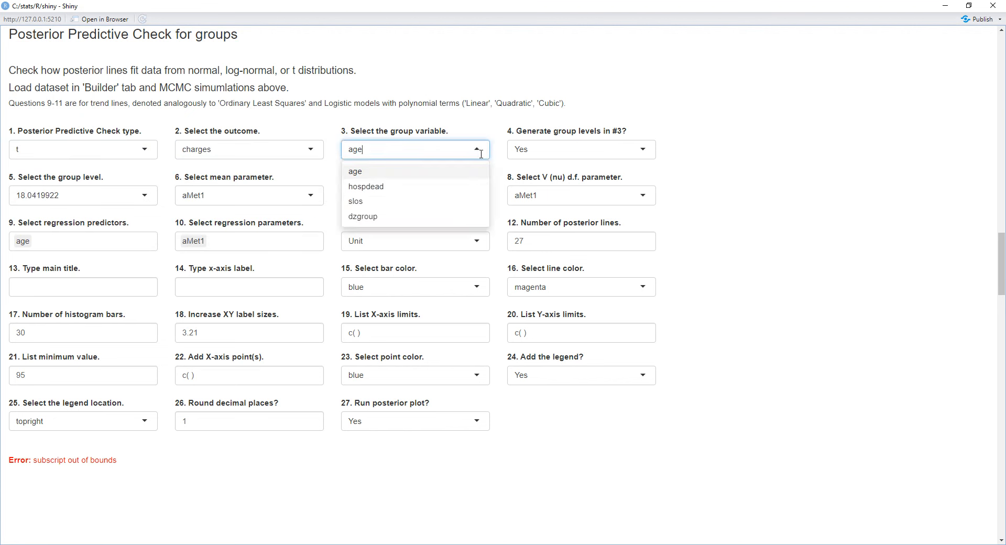
click(455, 216)
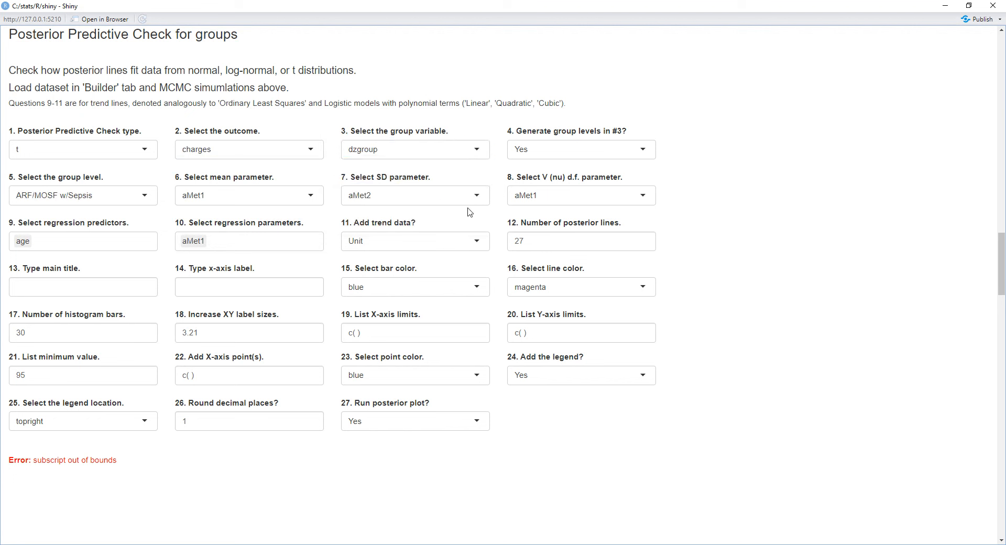
click(637, 152)
click(636, 170)
- Select m[1] as the mean parameter, ySigma[1] as the SD parameter and nu as the degrees-of-freedom parameter for the predictive check
click(312, 196)
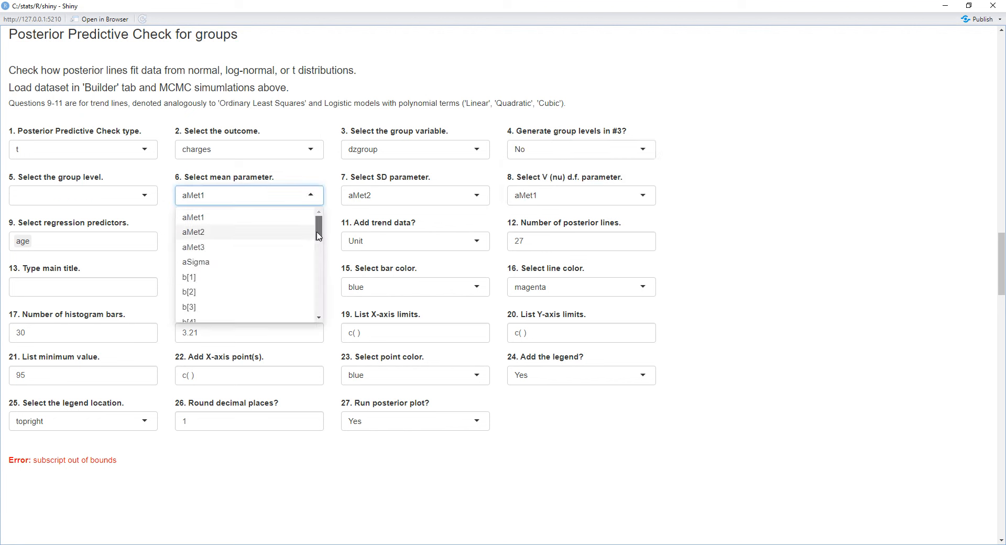
drag(317, 227, 320, 275)
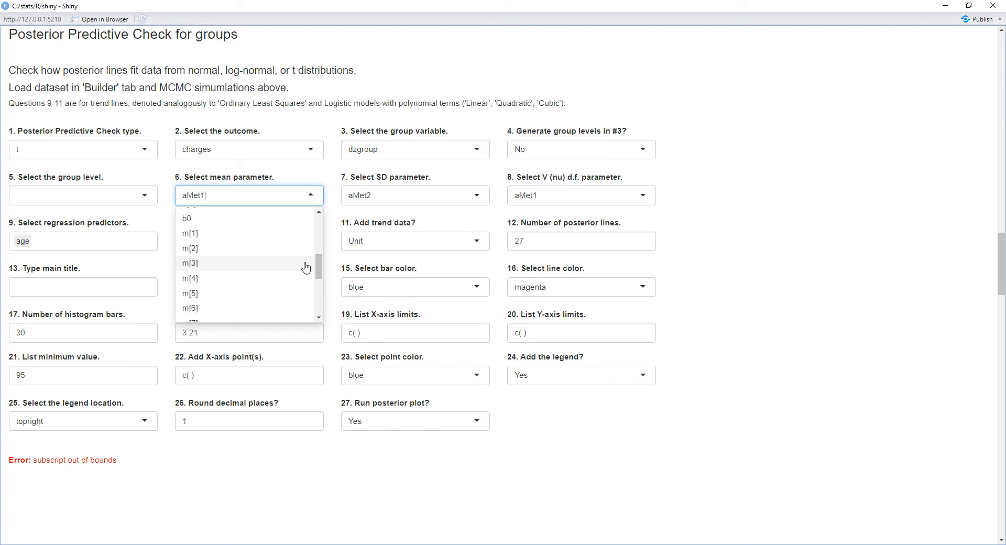
click(291, 234)
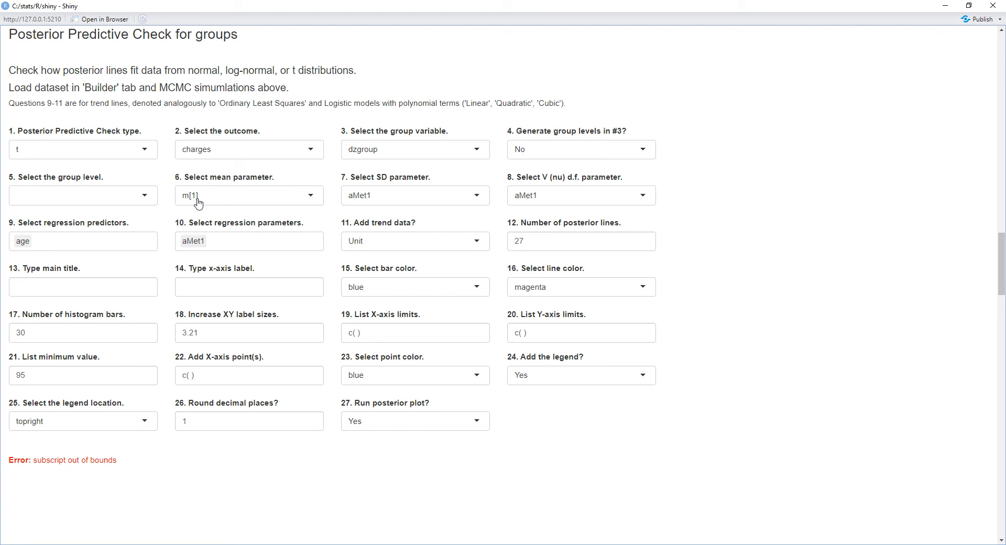
click(481, 200)
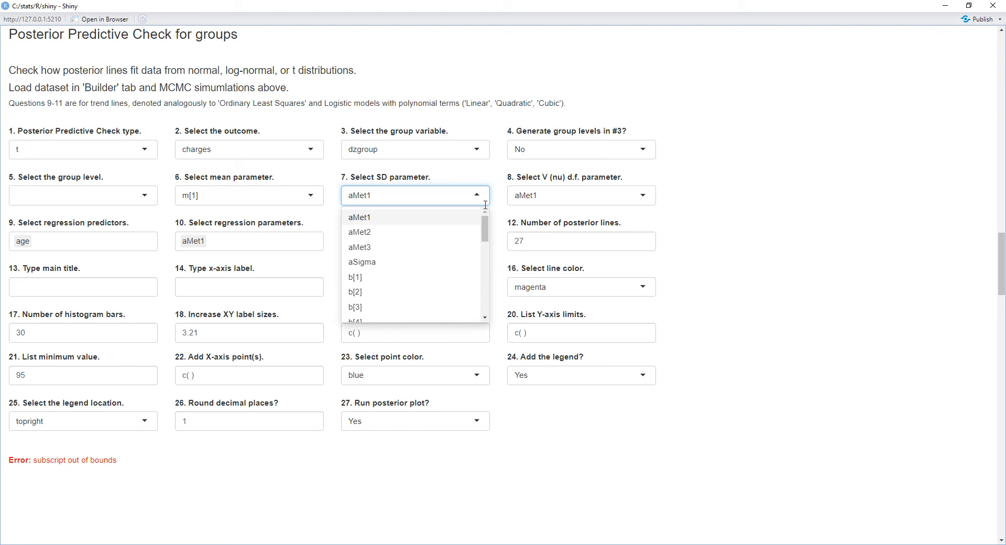
drag(485, 228, 478, 305)
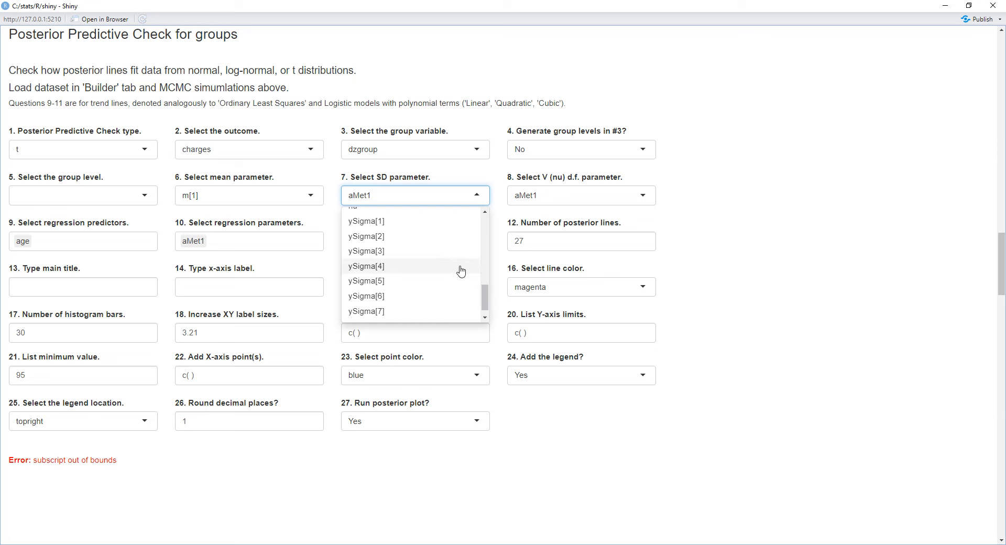
click(451, 228)
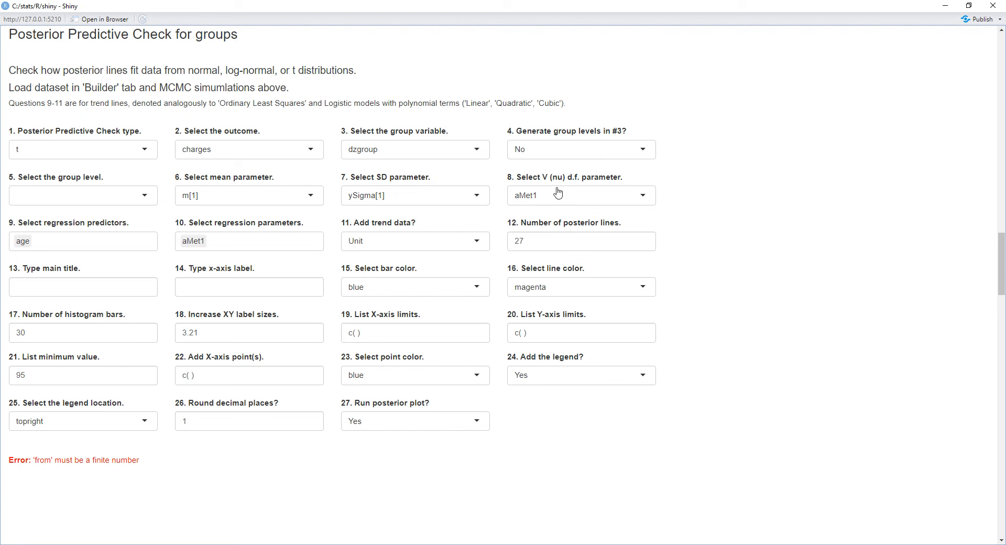
click(646, 197)
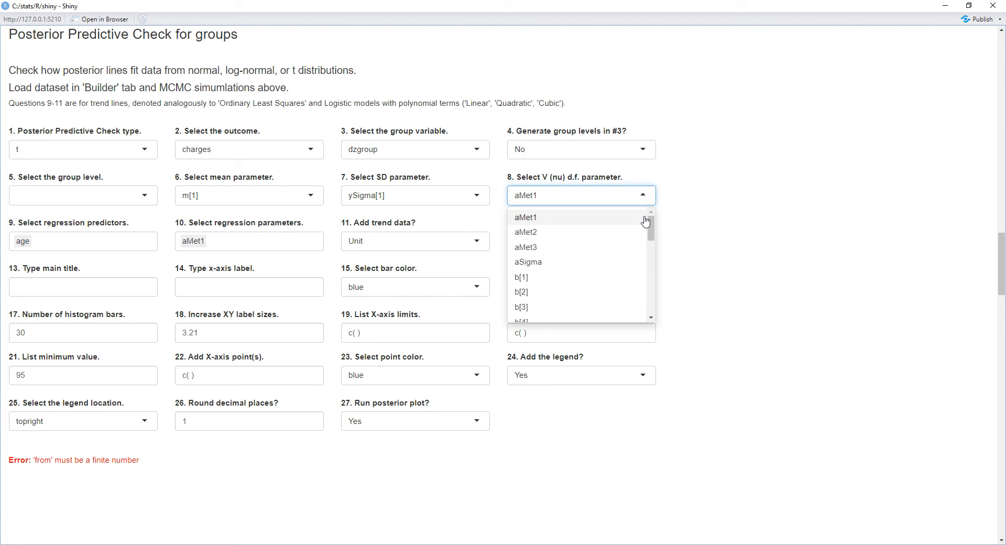
drag(651, 228, 653, 289)
click(615, 286)
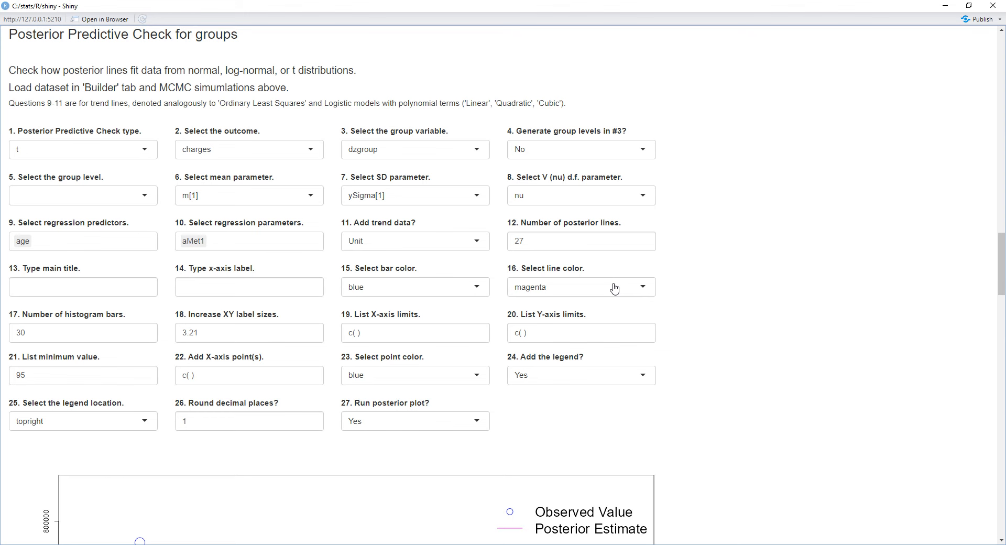
scroll(558, 291, down, 3)
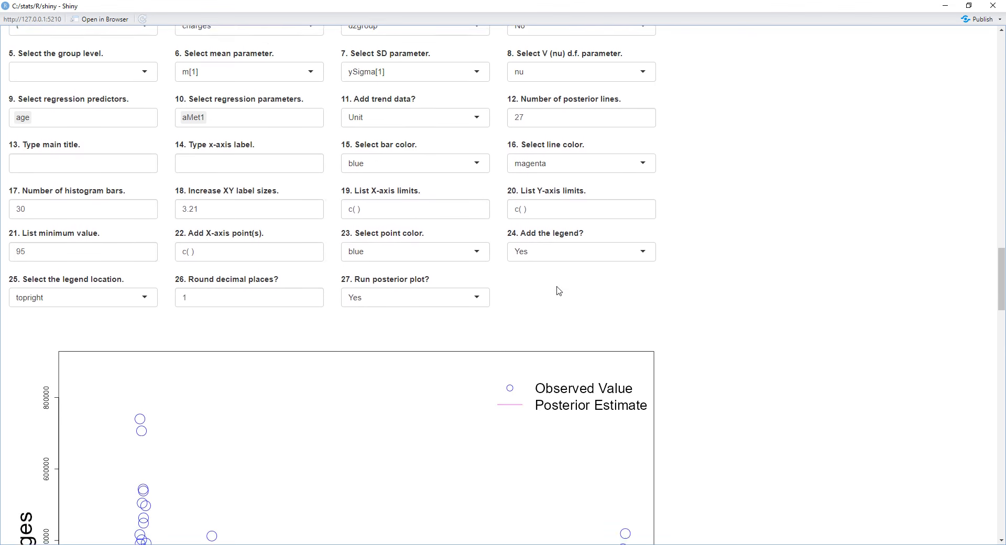
scroll(559, 291, up, 3)
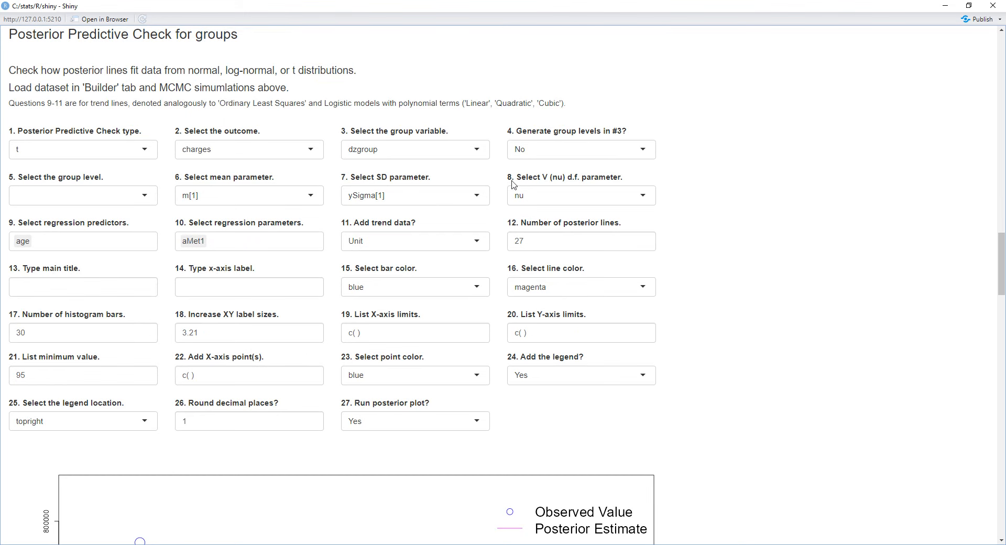
- Try generating group levels for dzgroup and switch the option back to No
click(642, 152)
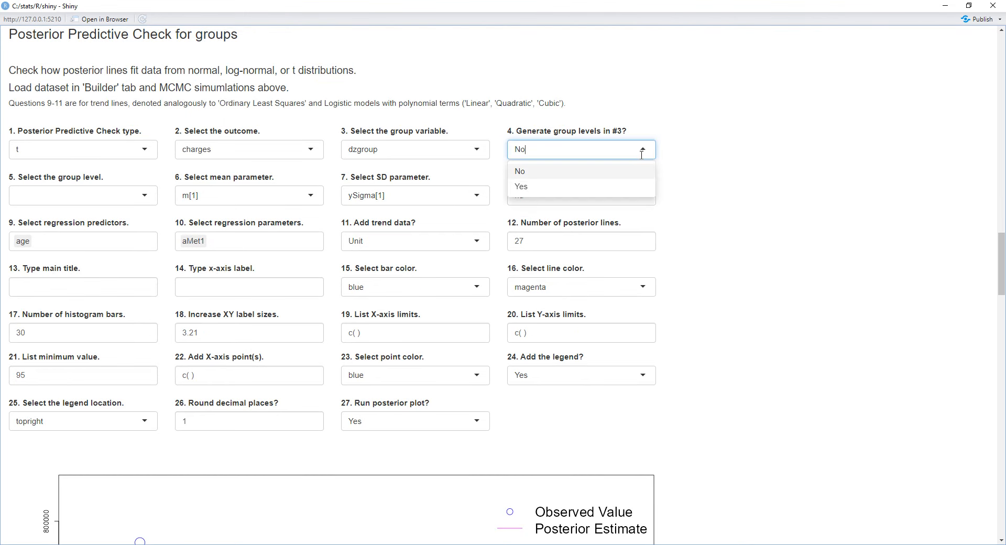
click(640, 188)
scroll(636, 193, down, 3)
scroll(636, 193, up, 5)
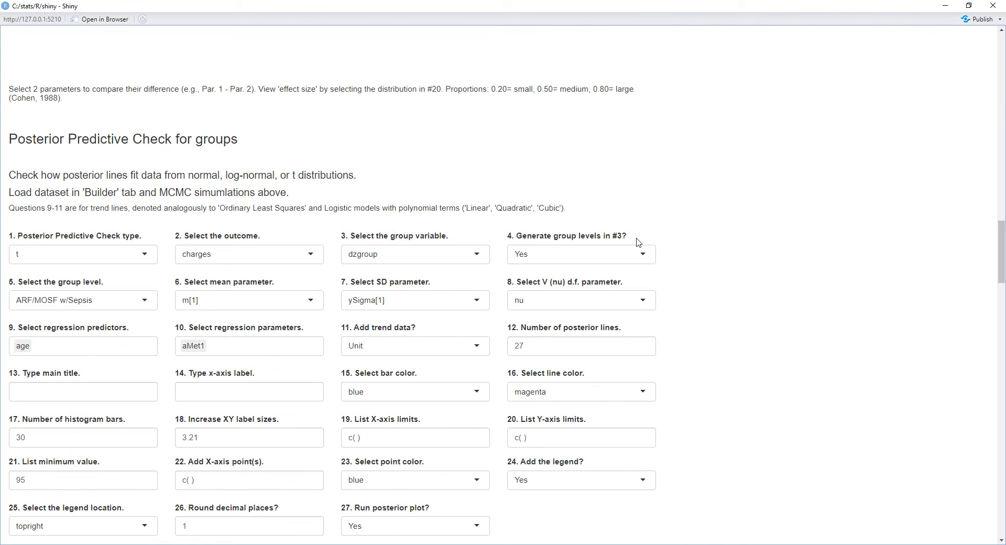
click(631, 255)
click(632, 273)
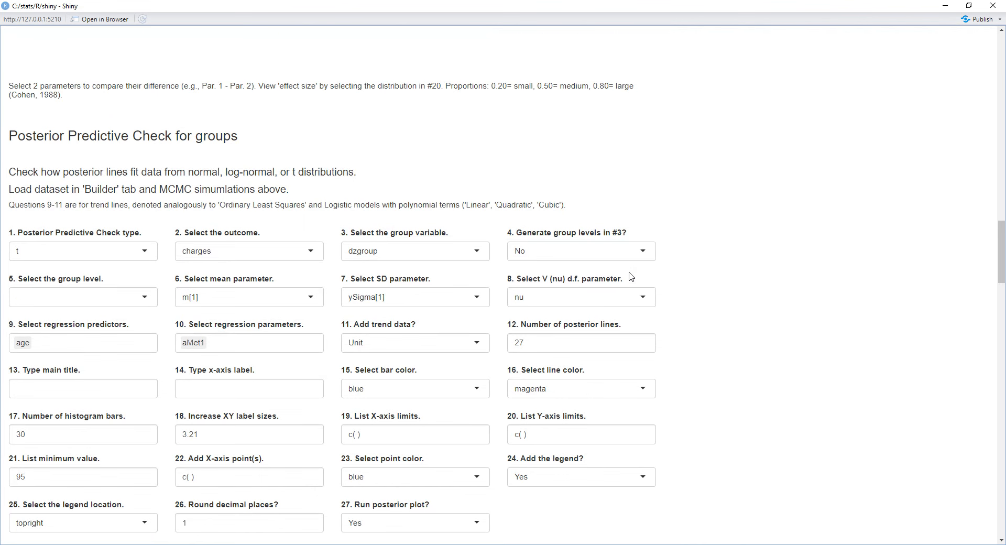
- Review the mean parameter choices and examine how the posterior curves fit the observed charges across the disease groups
scroll(634, 277, down, 1)
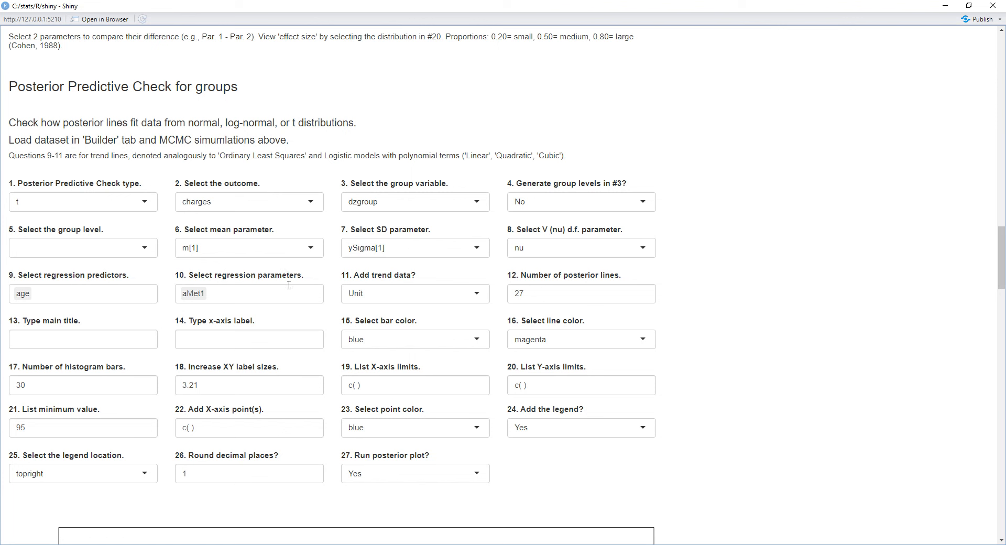
click(312, 249)
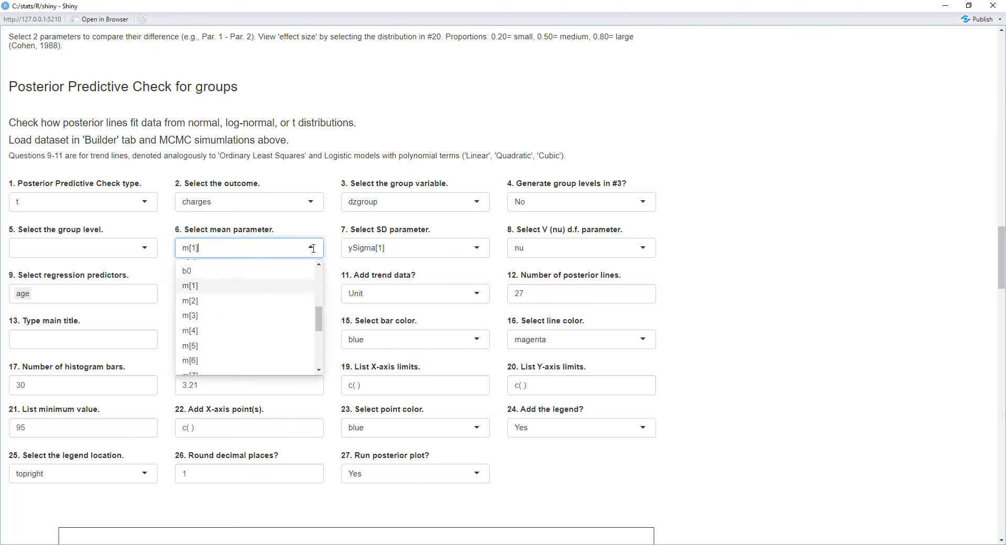
click(332, 249)
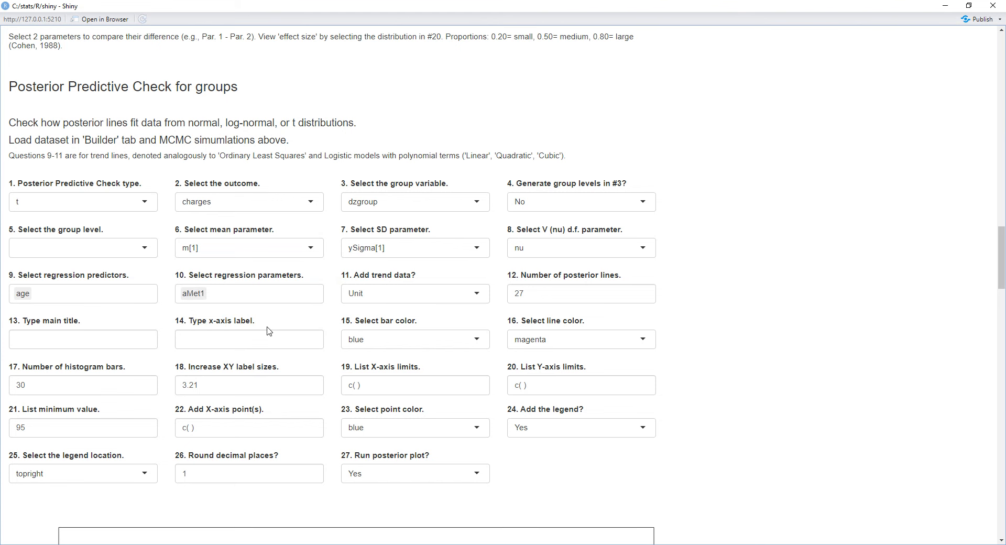
scroll(285, 341, down, 8)
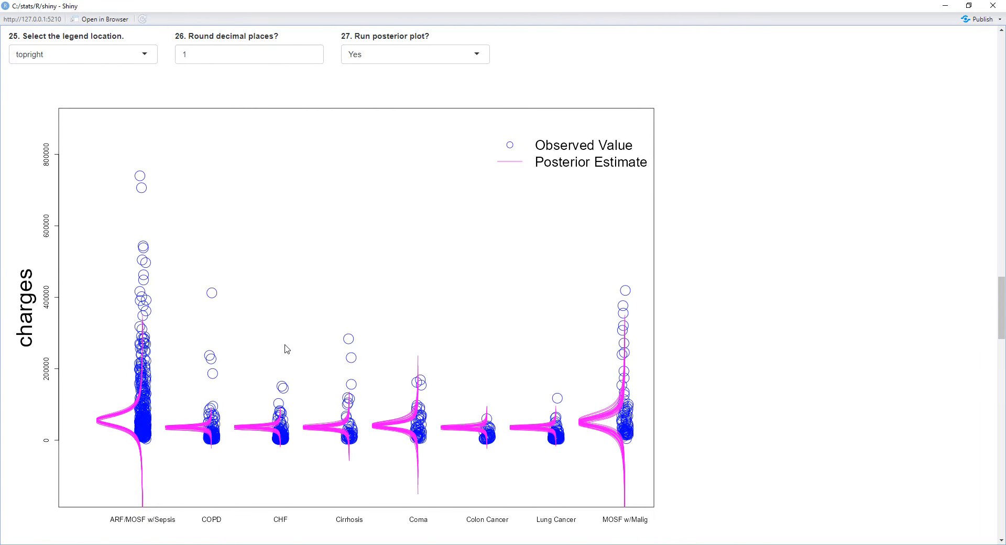
scroll(287, 349, up, 6)
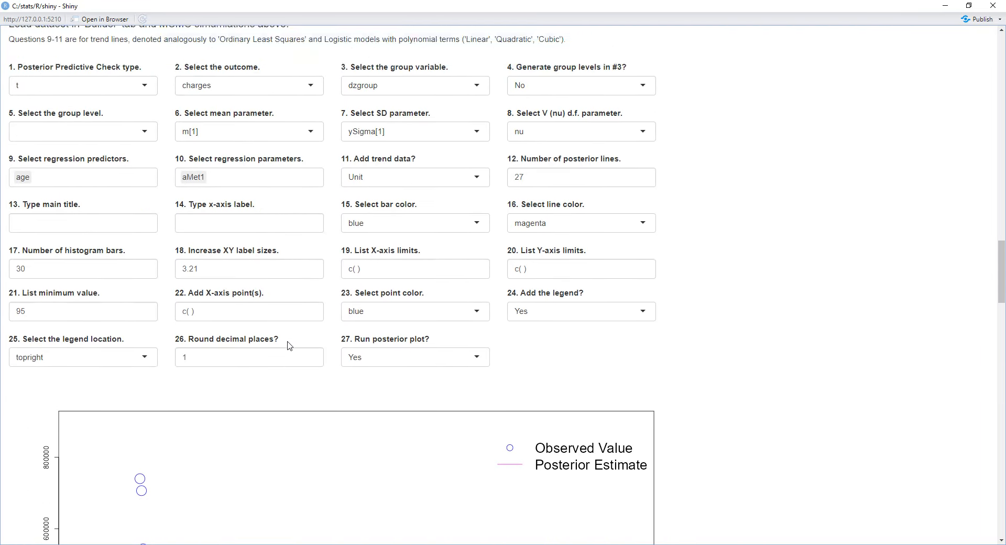
scroll(287, 345, down, 2)
scroll(288, 346, up, 4)
scroll(290, 346, down, 3)
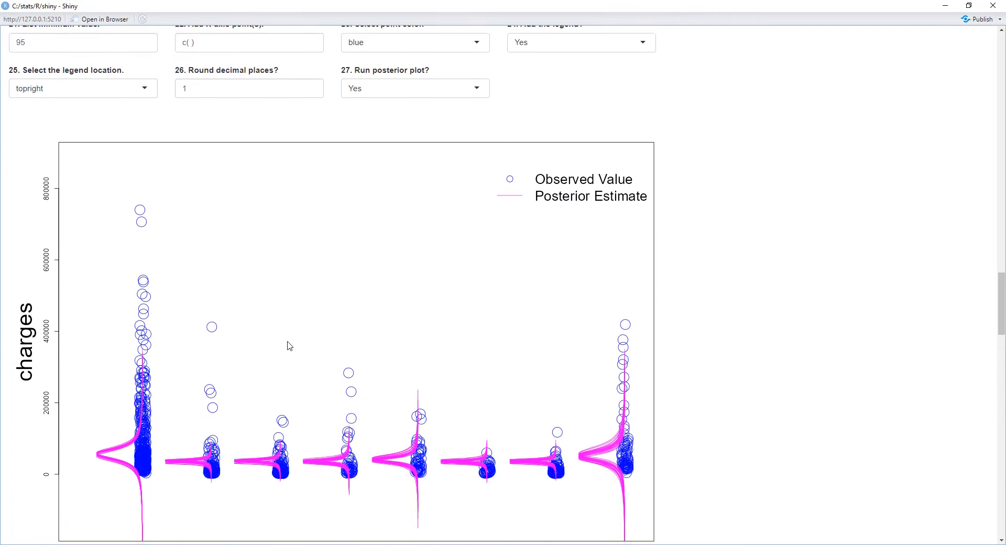
scroll(419, 169, up, 1)
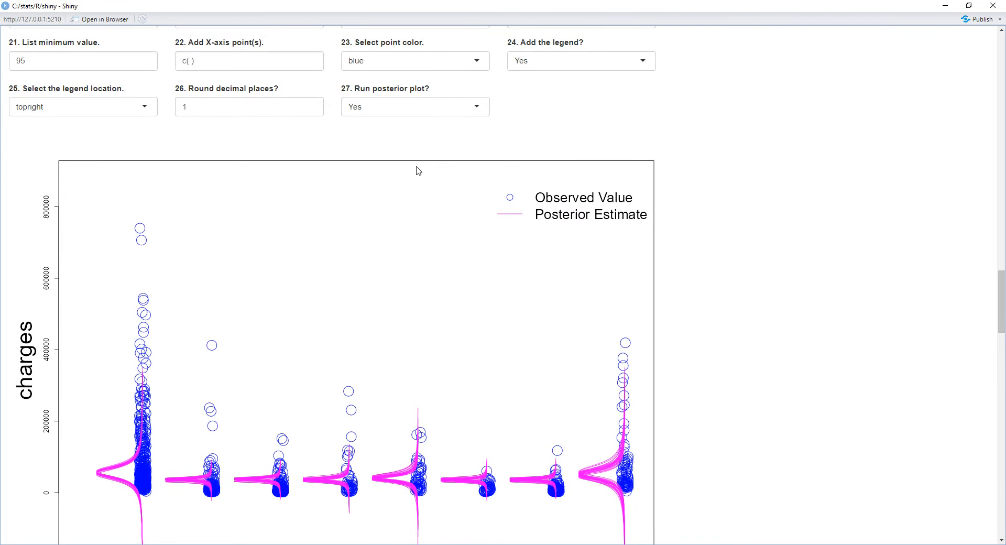
- Change the posterior line color to salmon and inspect the redrawn charges plot for all disease groups
scroll(418, 171, up, 4)
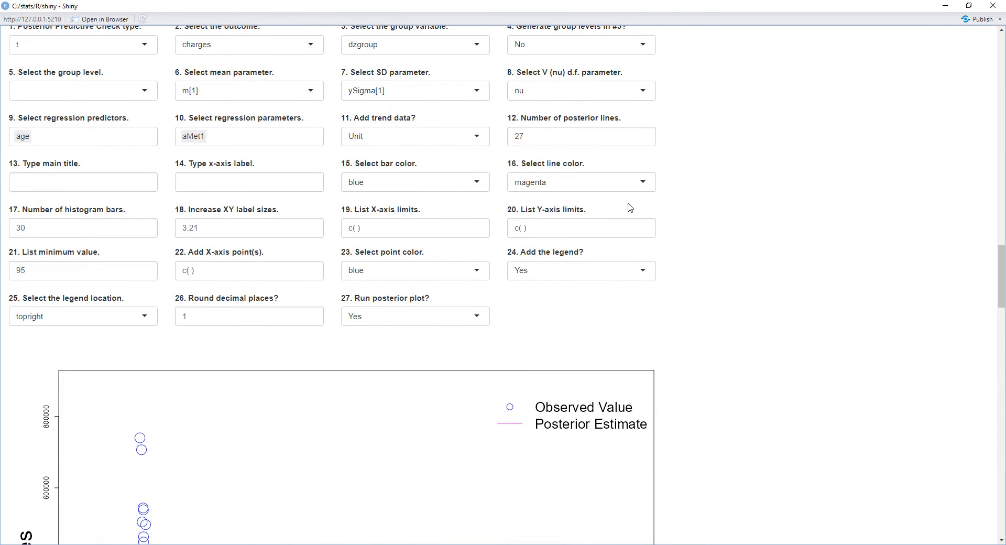
click(645, 185)
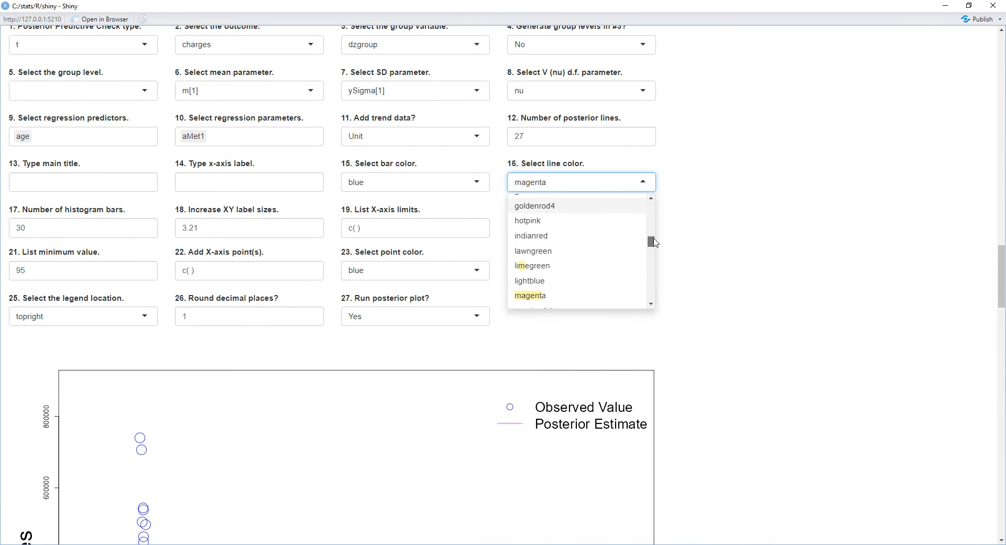
drag(654, 242, 653, 232)
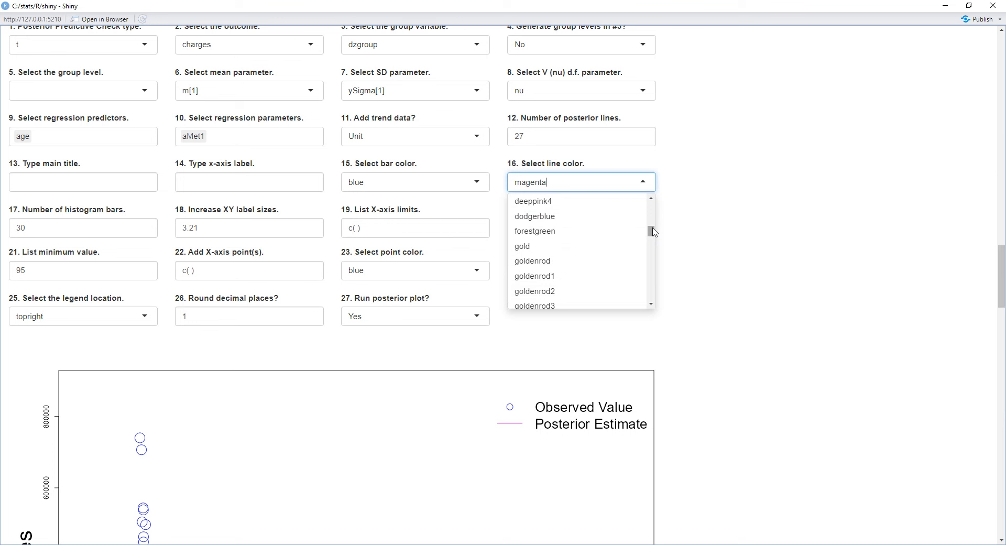
key(BackSpace)
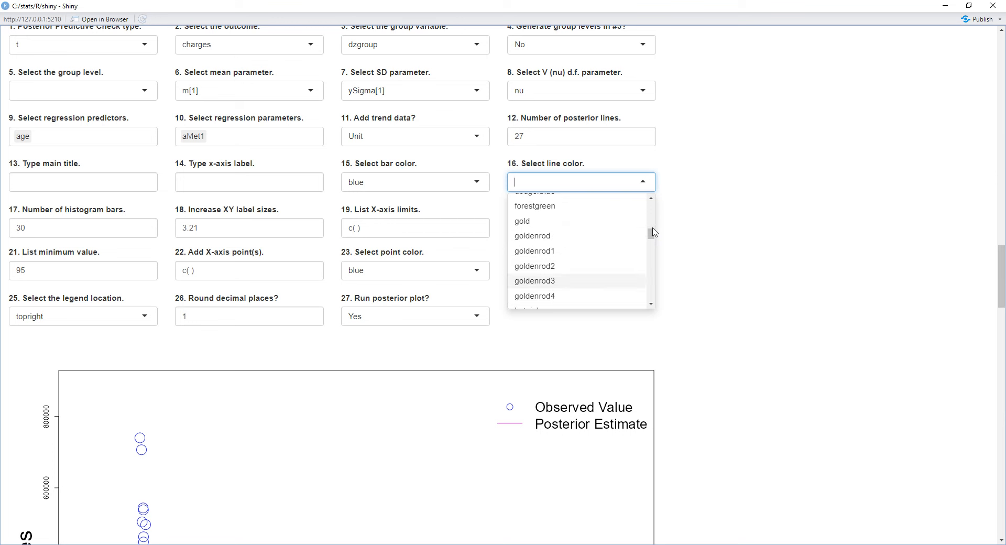
text(salmon)
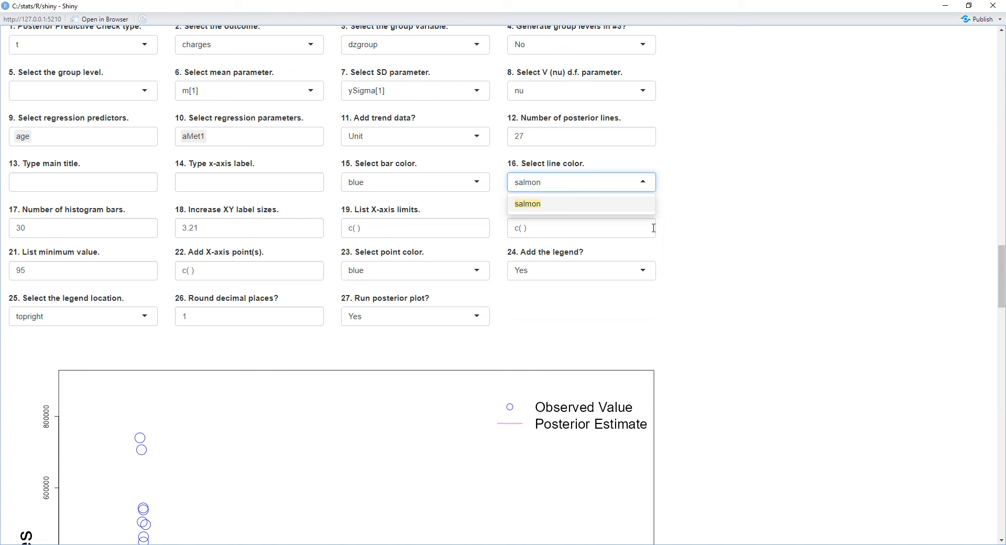
click(562, 203)
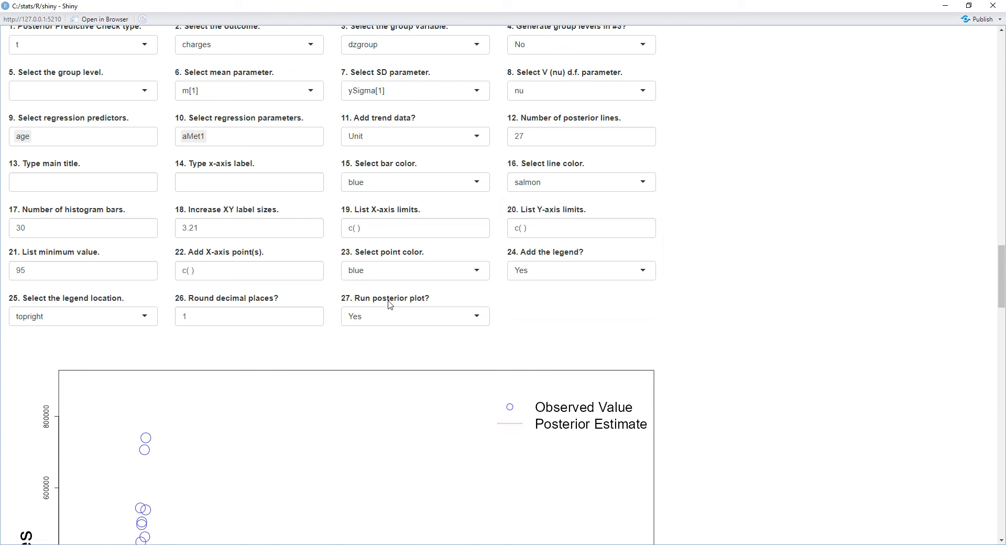
scroll(388, 307, down, 3)
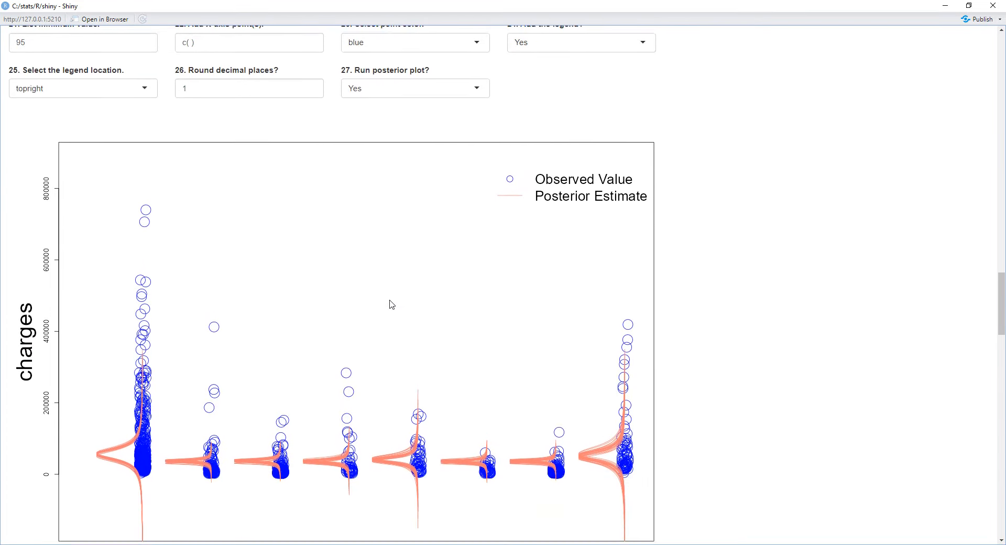
scroll(390, 304, down, 2)
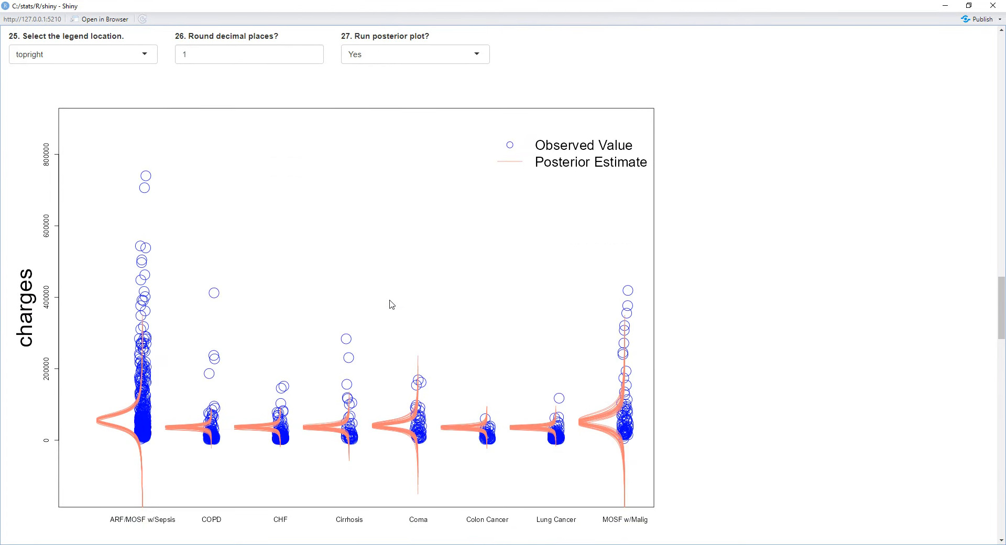
- Change the observed point color to cyan and view the redrawn charges plot
scroll(391, 304, up, 7)
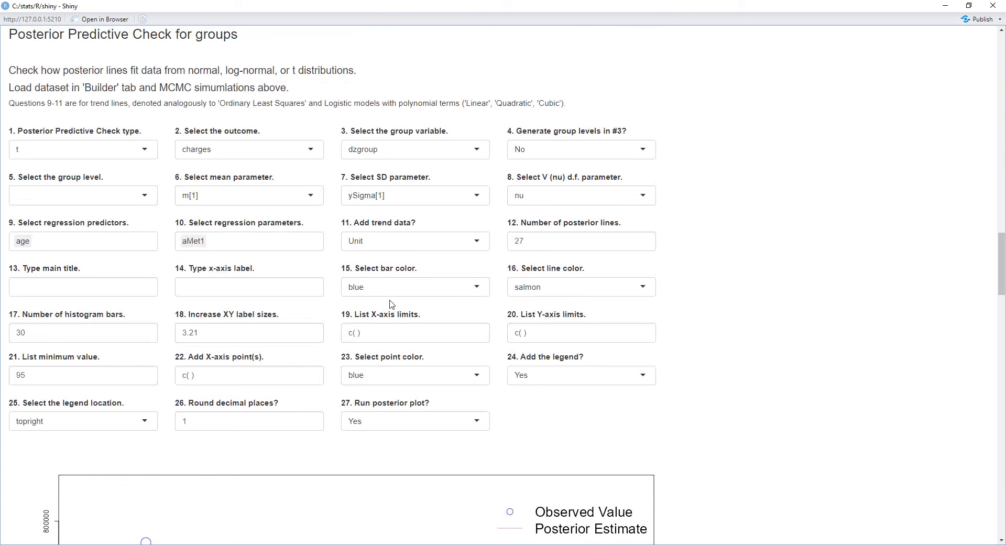
click(451, 376)
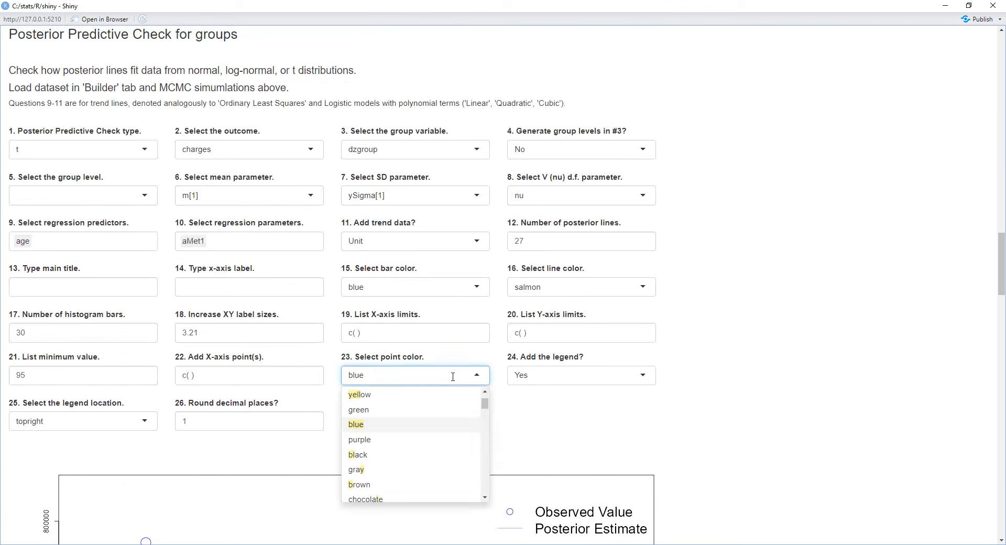
key(BackSpace)
text(cyan)
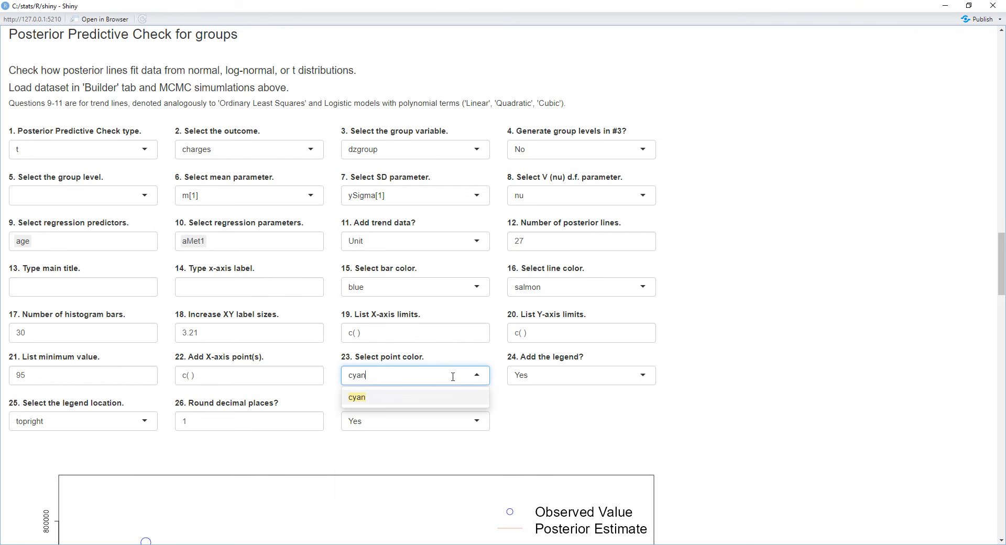
click(442, 400)
scroll(728, 443, down, 8)
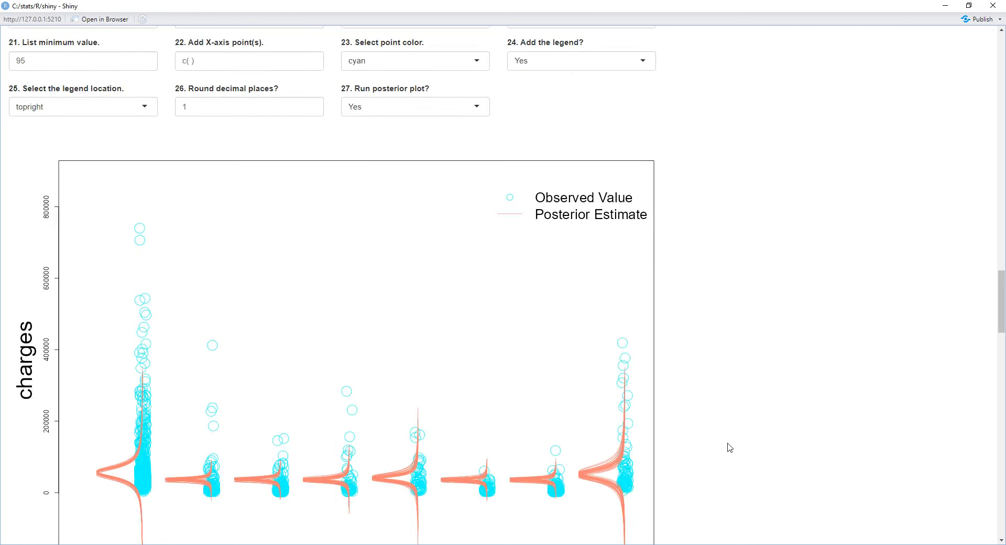
scroll(732, 440, up, 1)
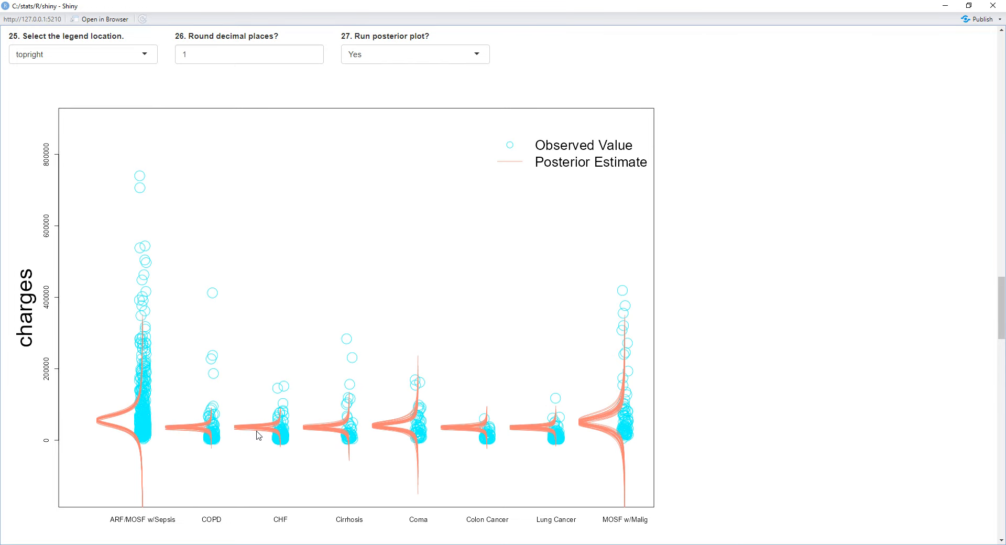
- Examine how the t-distribution posterior curves fit the observed charges by disease group, and review the Posterior Predictive Check type setting
scroll(258, 435, up, 1)
scroll(258, 435, down, 2)
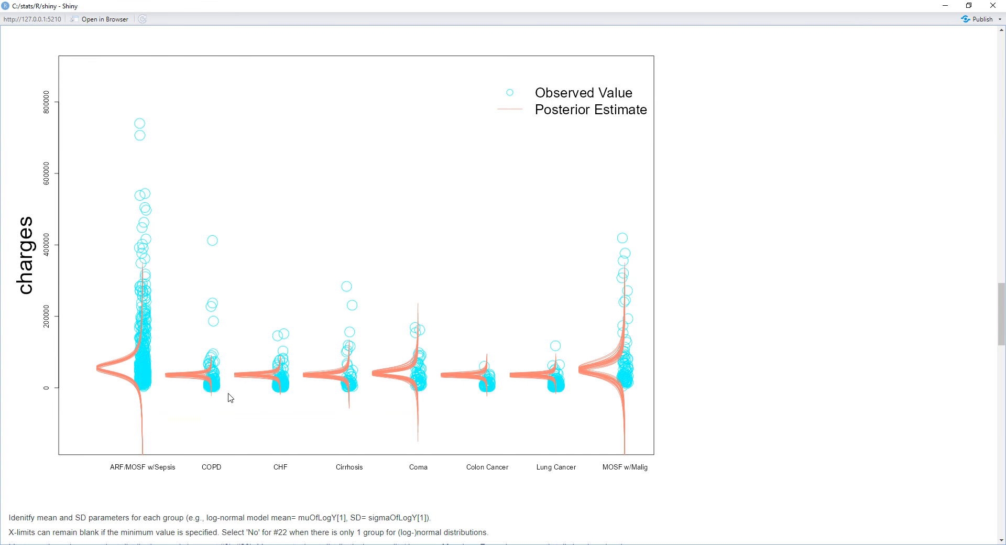
scroll(229, 398, up, 7)
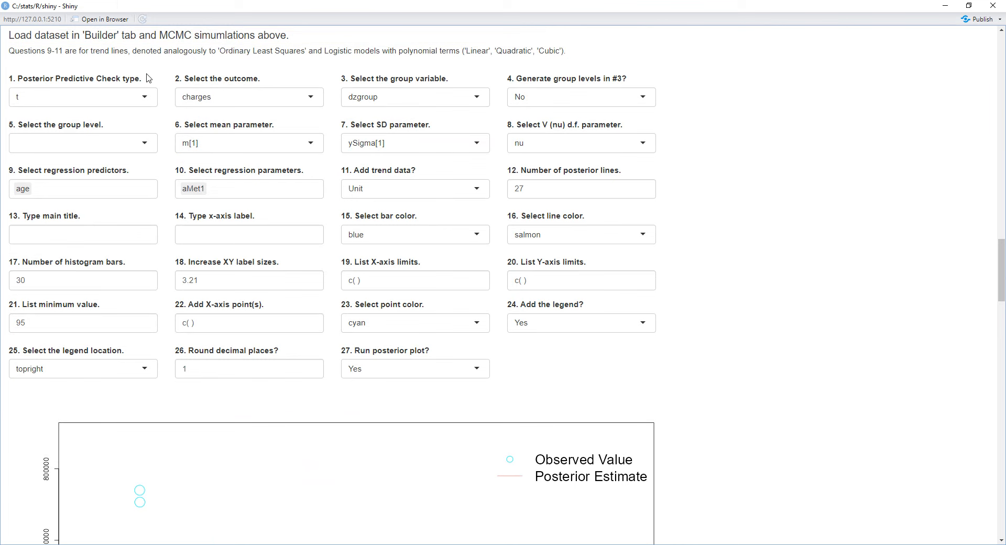
drag(146, 79, 10, 79)
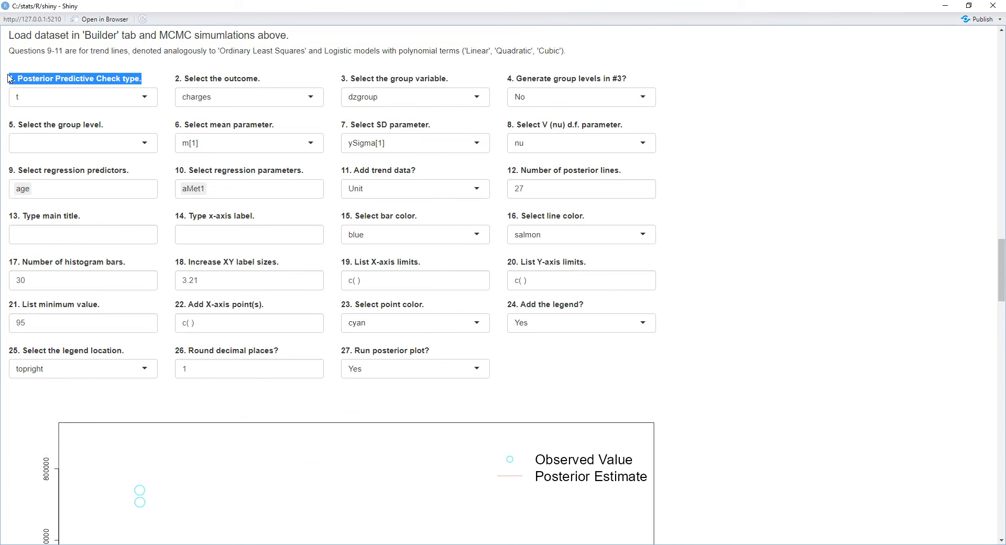
scroll(266, 314, down, 9)
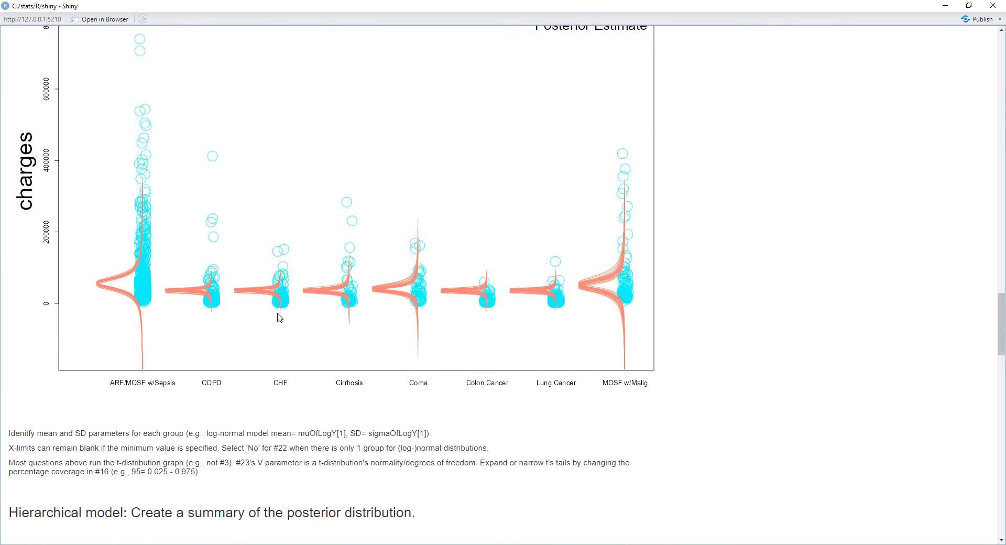
scroll(277, 319, up, 2)
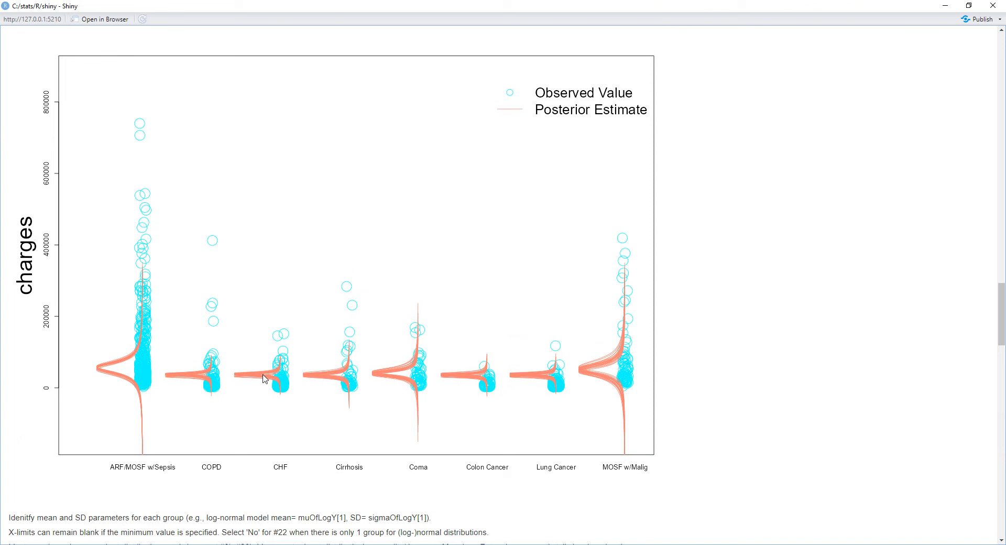
scroll(264, 378, up, 1)
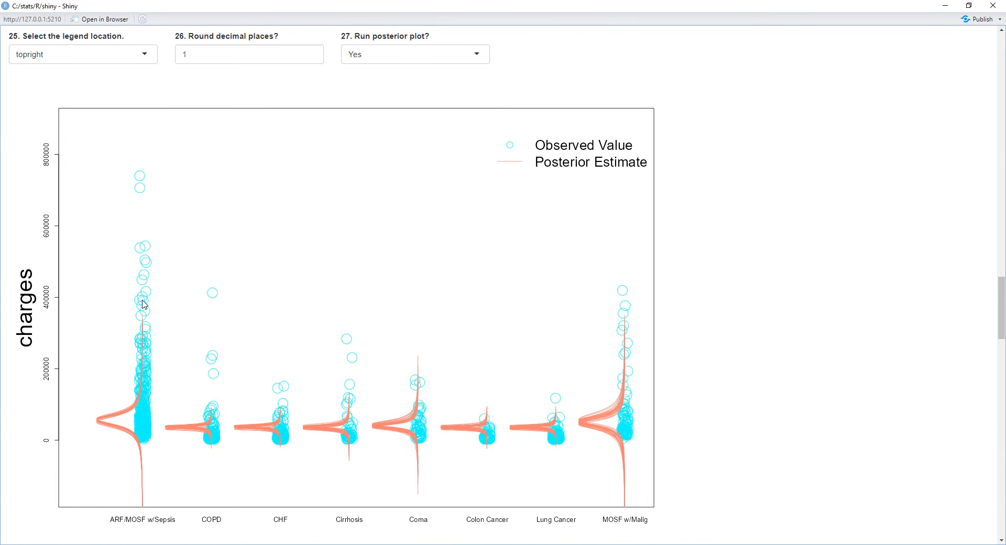
- Set the Y-axis limits of the charges plot to c(0,400000) and view the rescaled groups
scroll(283, 265, up, 3)
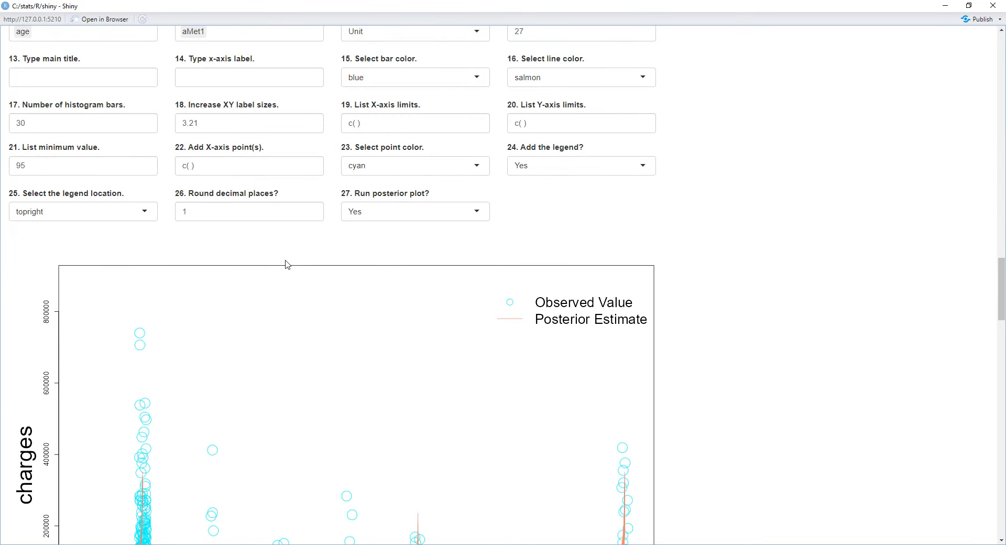
click(525, 126)
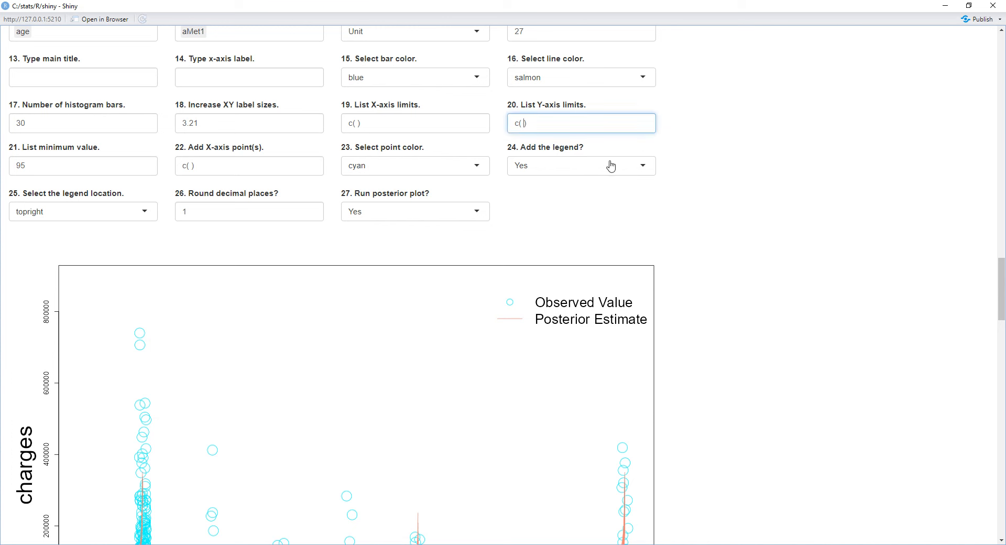
text(0,)
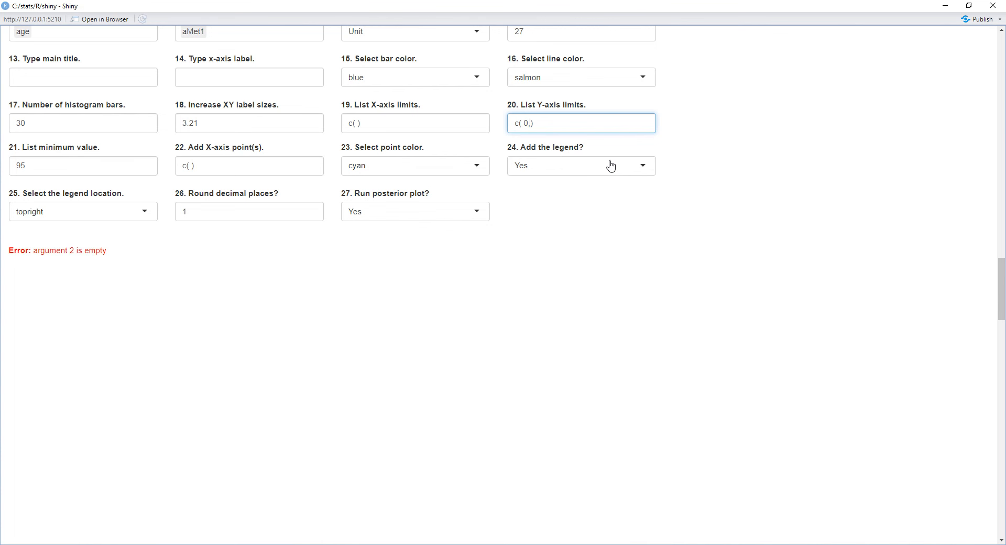
text(40000)
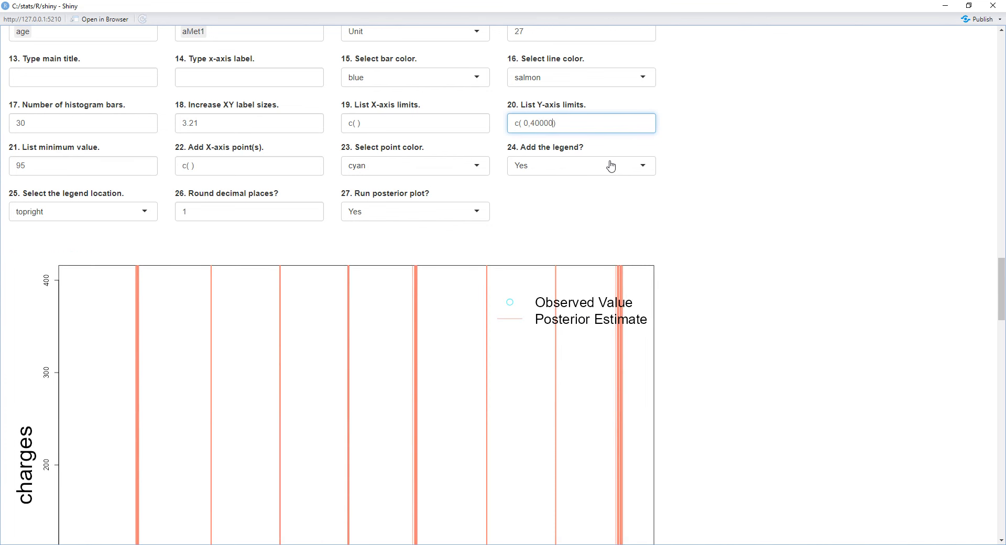
text(0)
scroll(678, 235, down, 4)
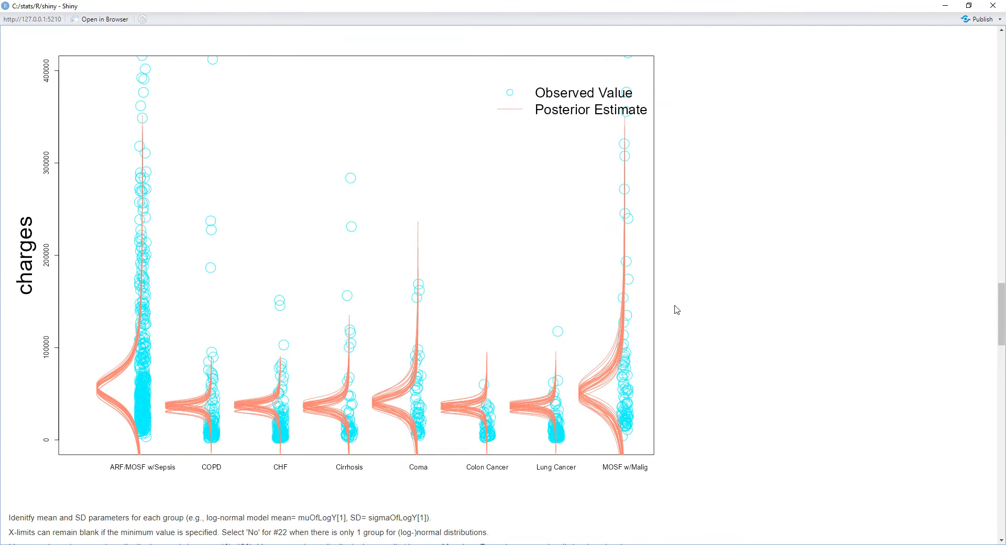
- Lower the upper Y-axis limit to 300000 and inspect how the posterior curves fit charges in each disease group
scroll(677, 309, up, 4)
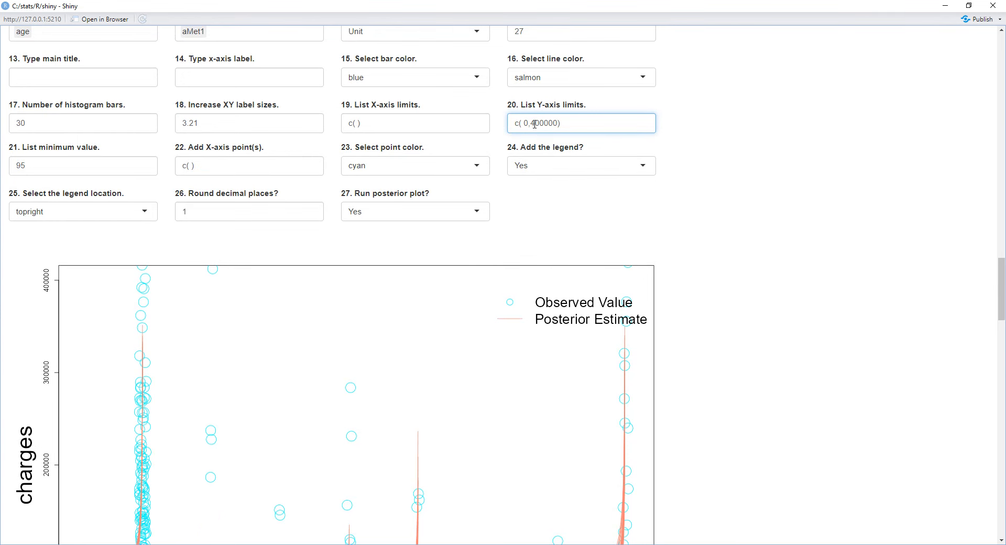
drag(535, 124, 531, 124)
text(3)
click(655, 202)
scroll(658, 202, down, 5)
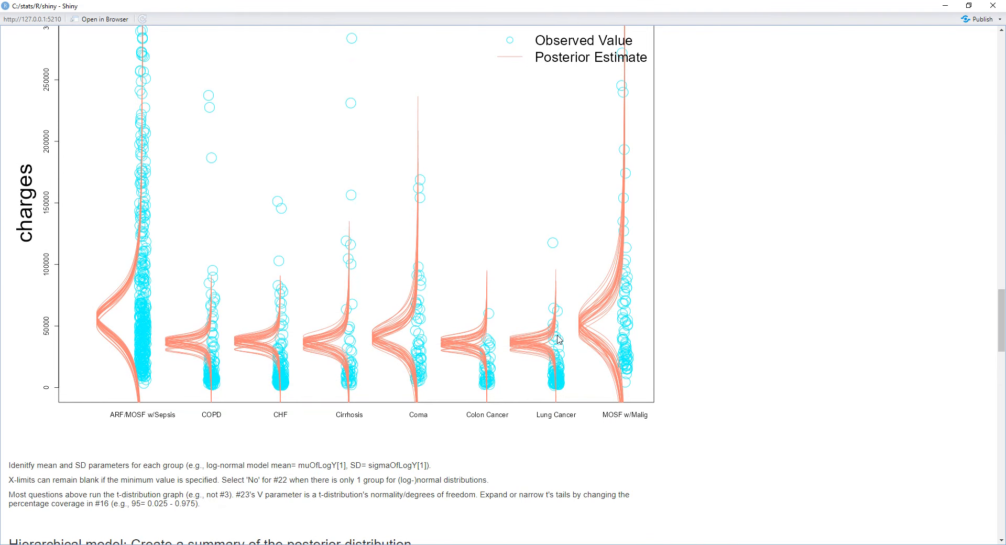
scroll(559, 338, up, 1)
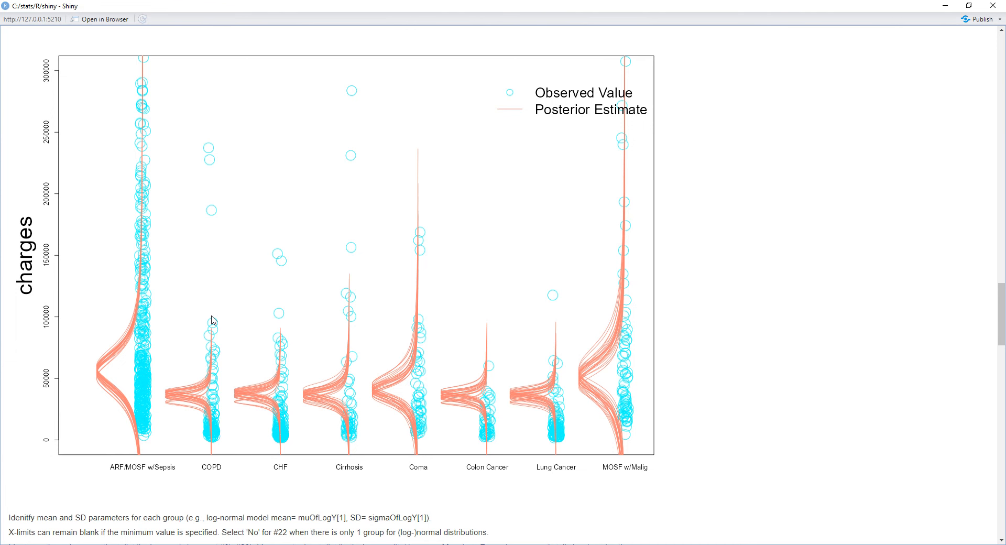
scroll(238, 323, up, 2)
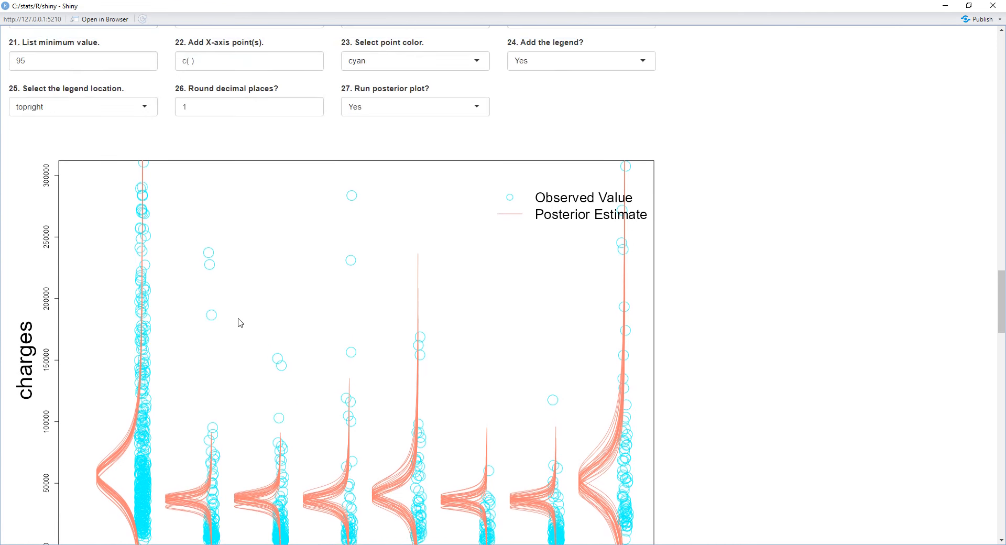
scroll(240, 323, down, 1)
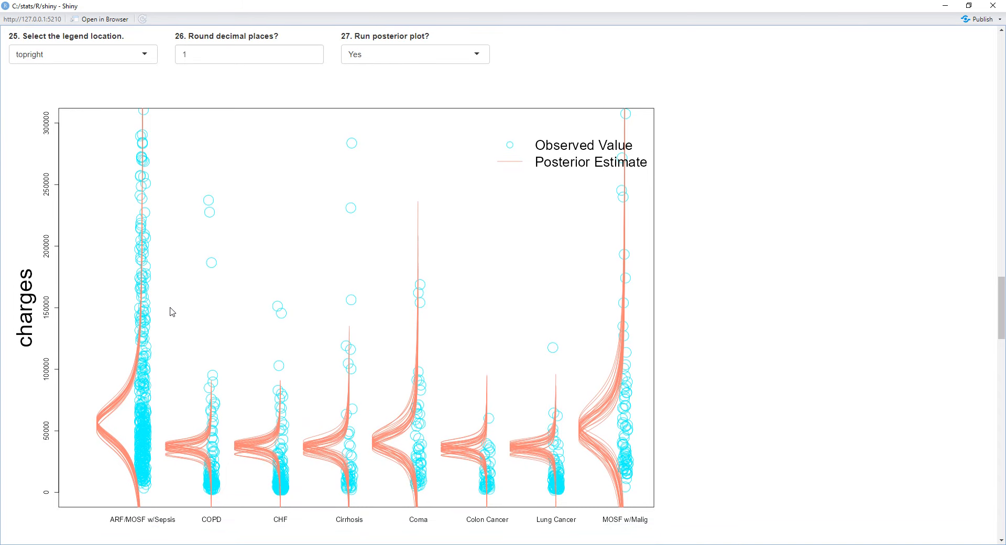